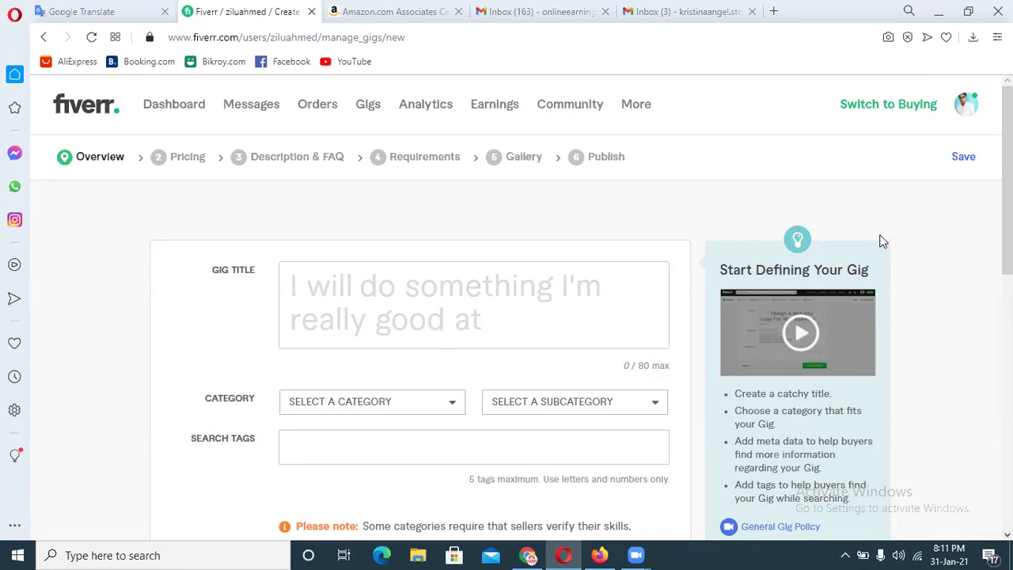
Enter the gig title "Create 50 social bookmark backlinks manually" and review its full wording.
mouse_move(273, 318)
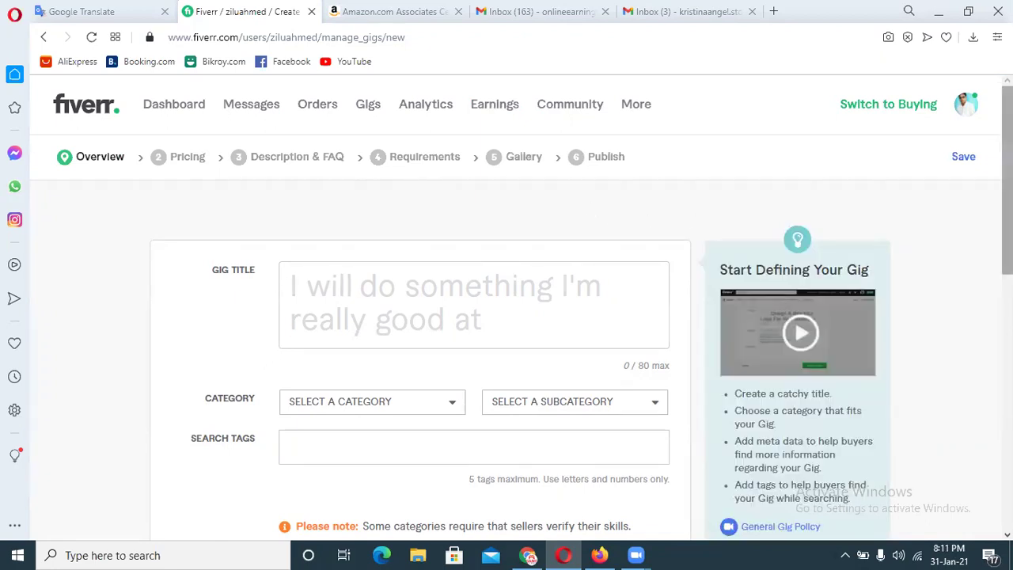
scroll(288, 218, "down", 1)
left_click(356, 203)
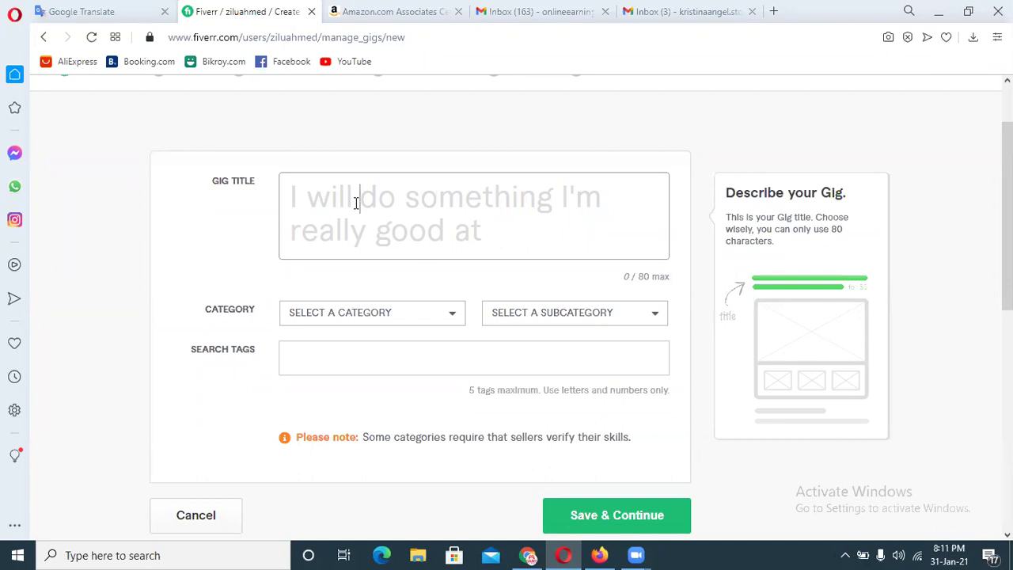
type("Create")
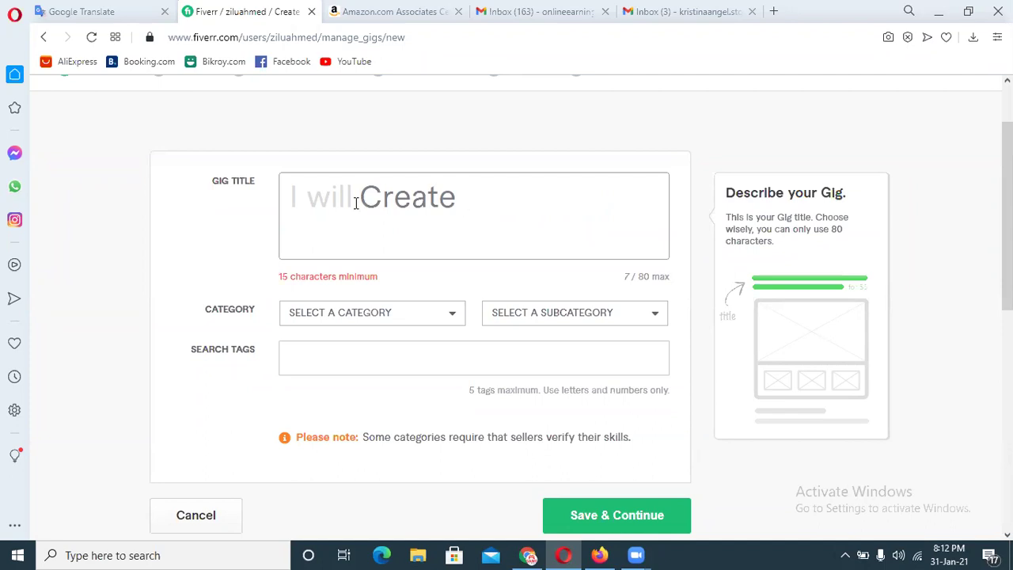
type("50 ")
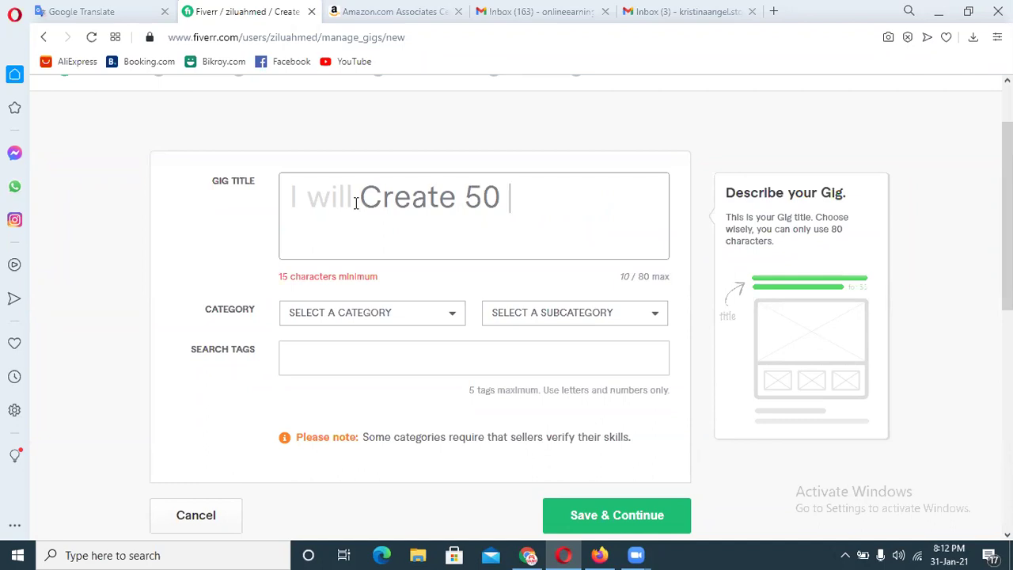
type("sic")
key("BackSpace")
key("BackSpace")
type("ocial ")
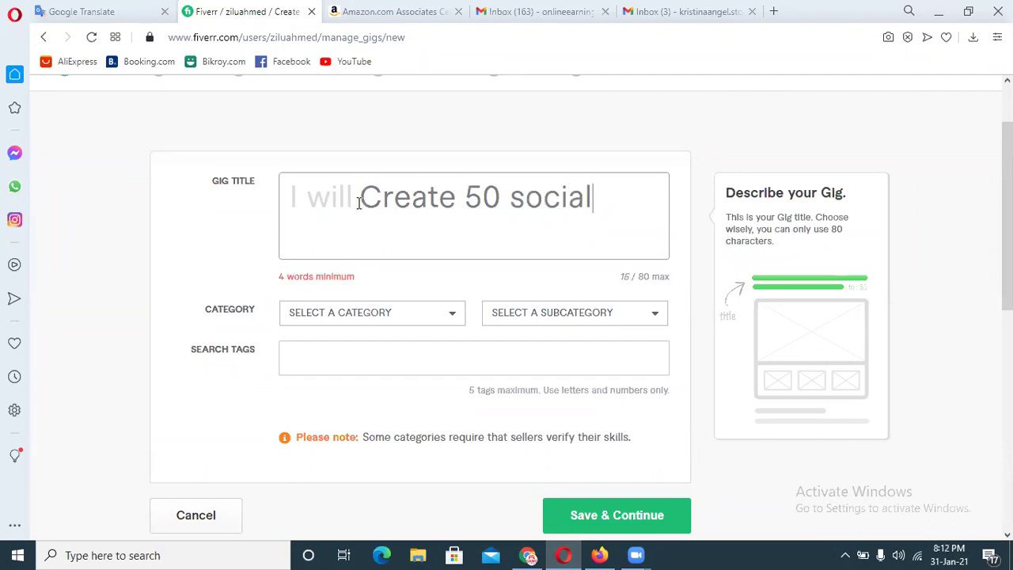
type("b")
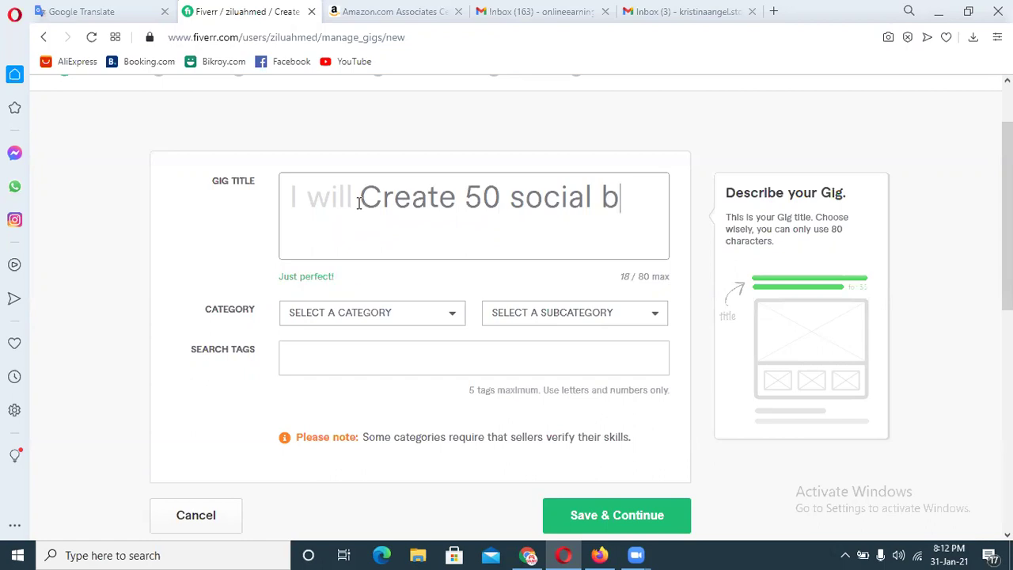
type("ookmark")
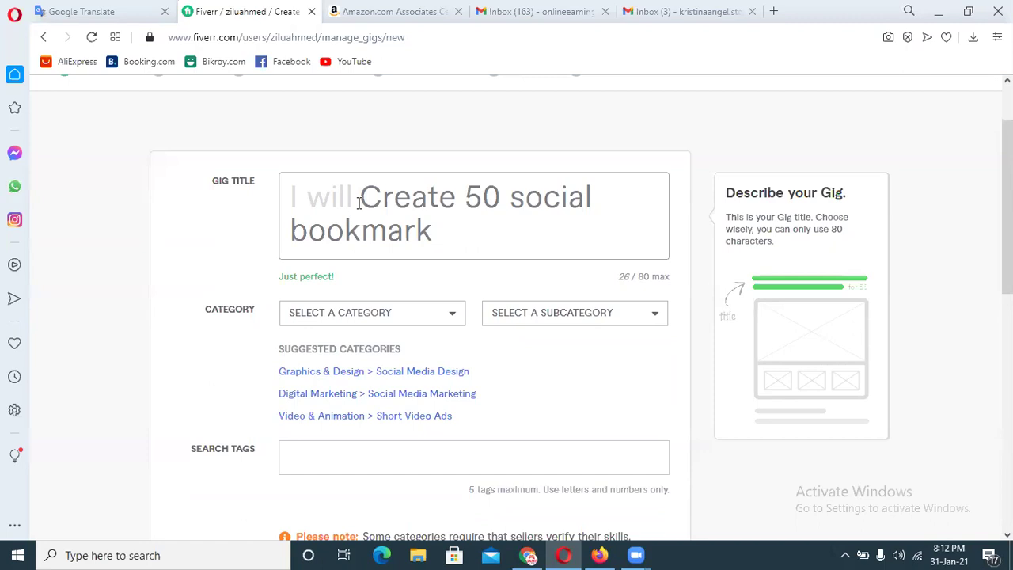
type("back")
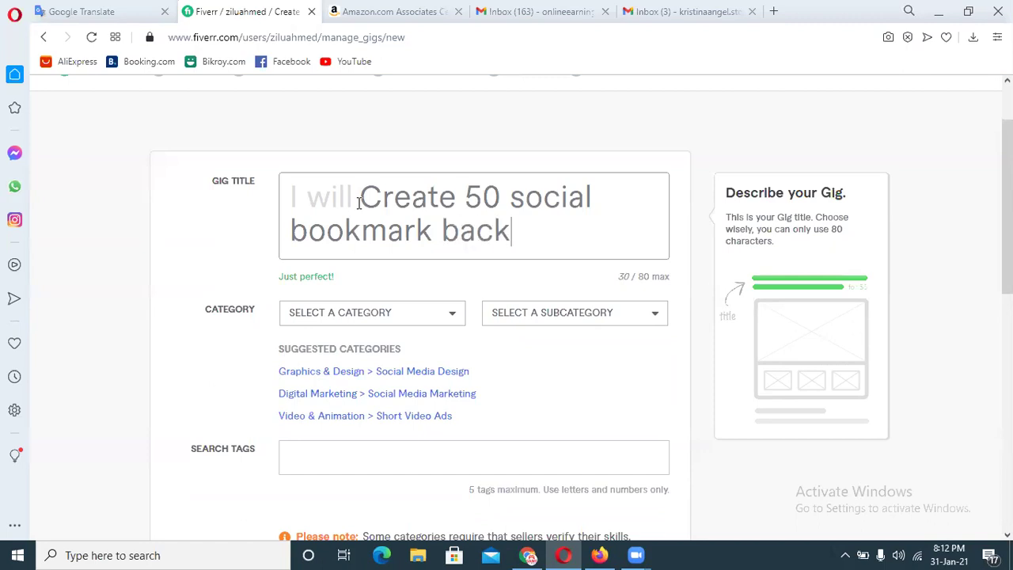
type("link")
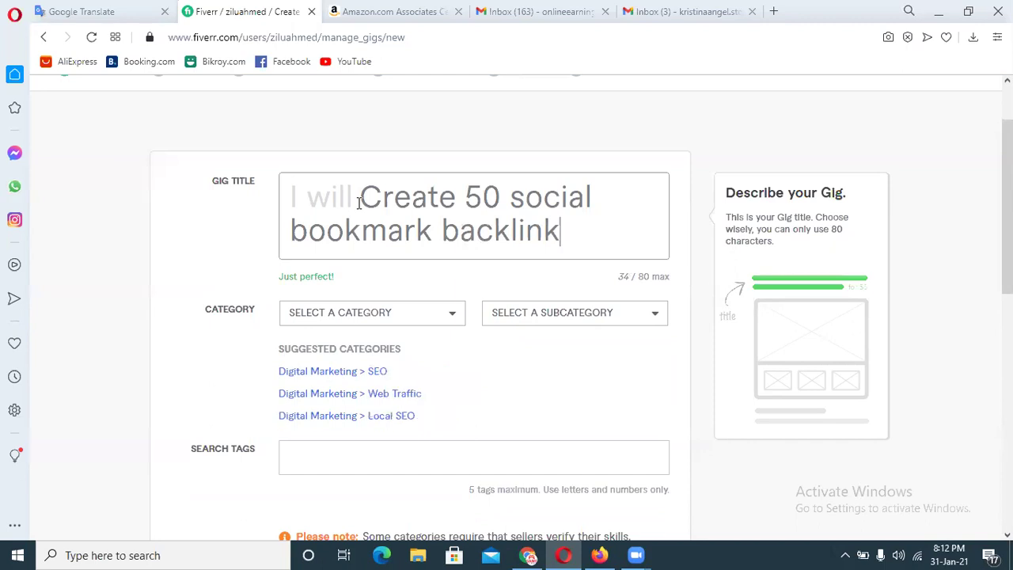
type("s M")
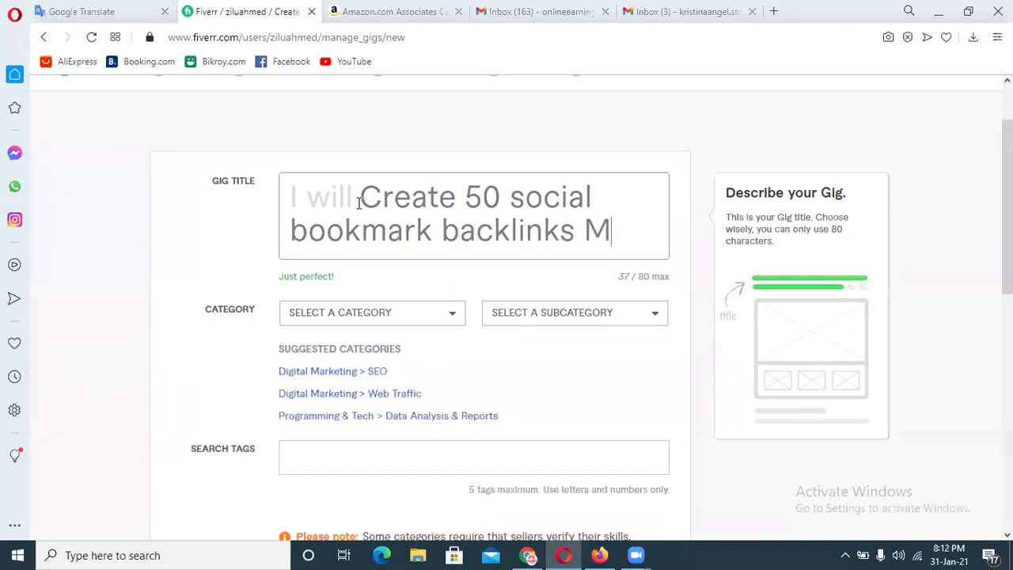
key("BackSpace")
type("man")
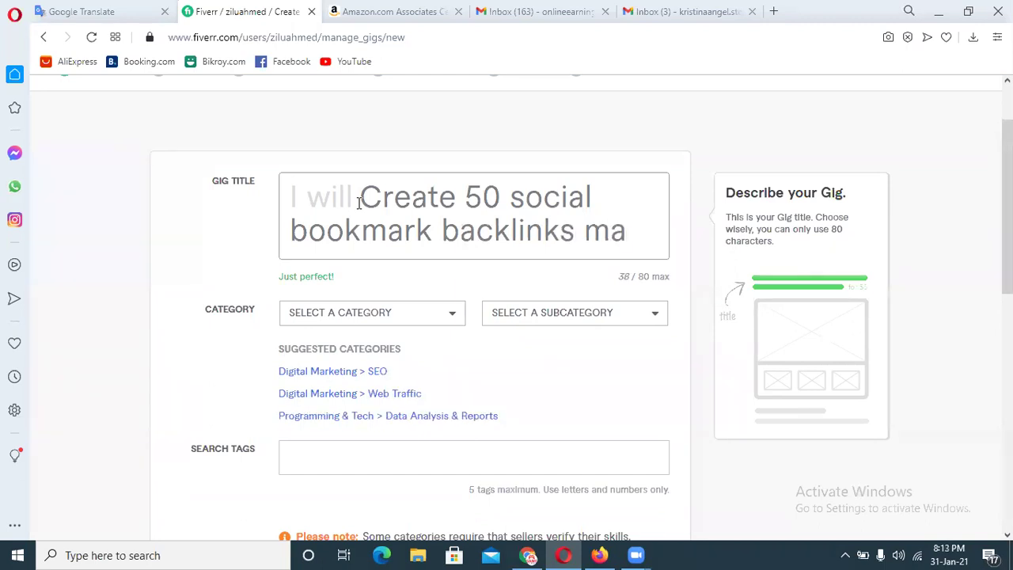
type("ually")
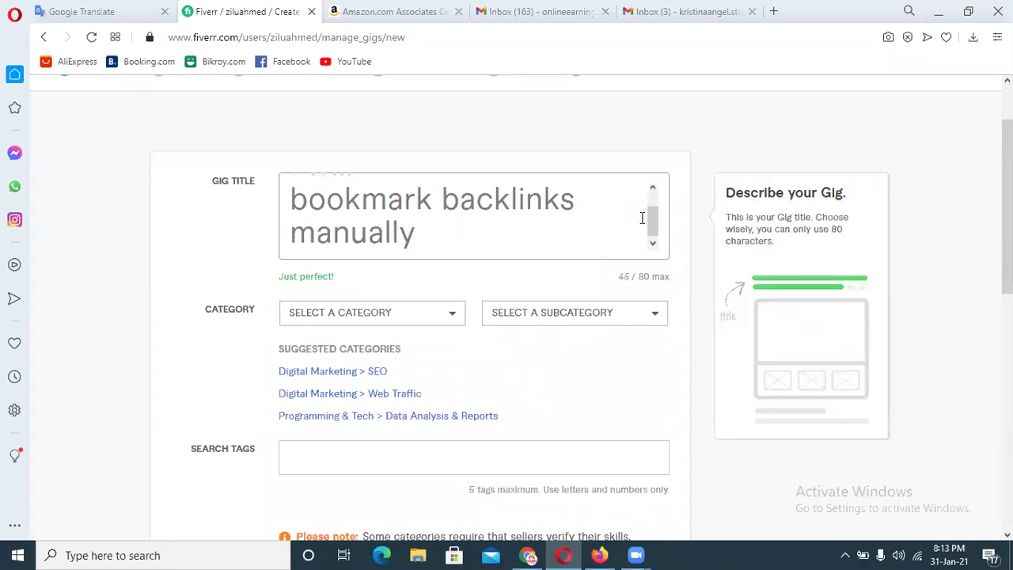
left_click_drag(654, 229, 653, 209)
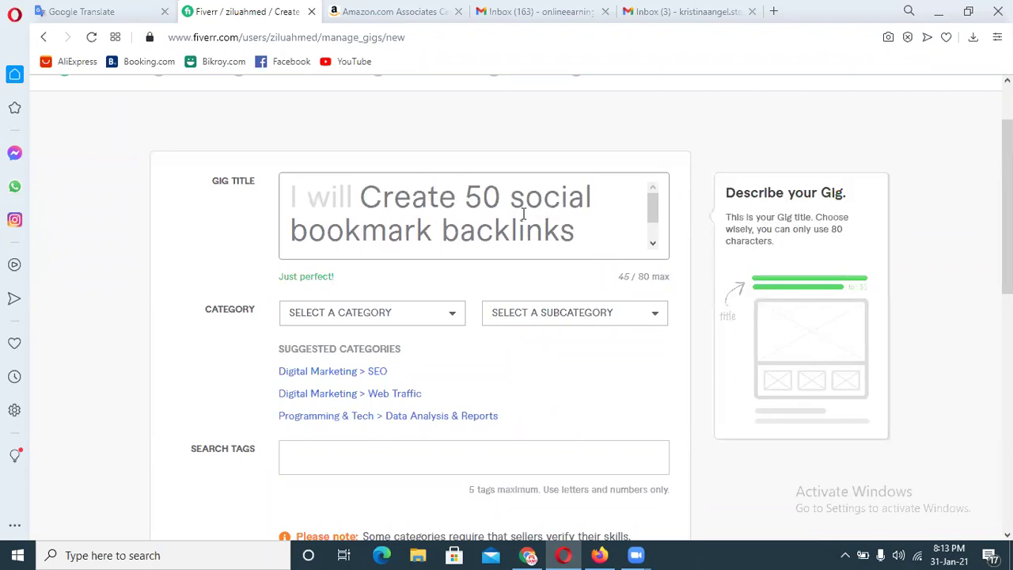
left_click_drag(653, 208, 653, 233)
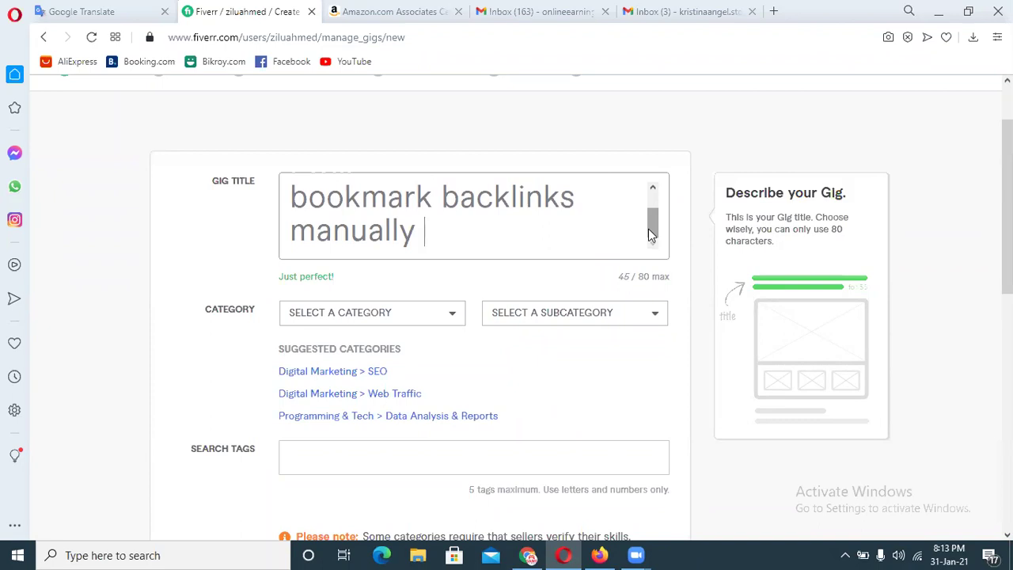
left_click_drag(654, 231, 655, 229)
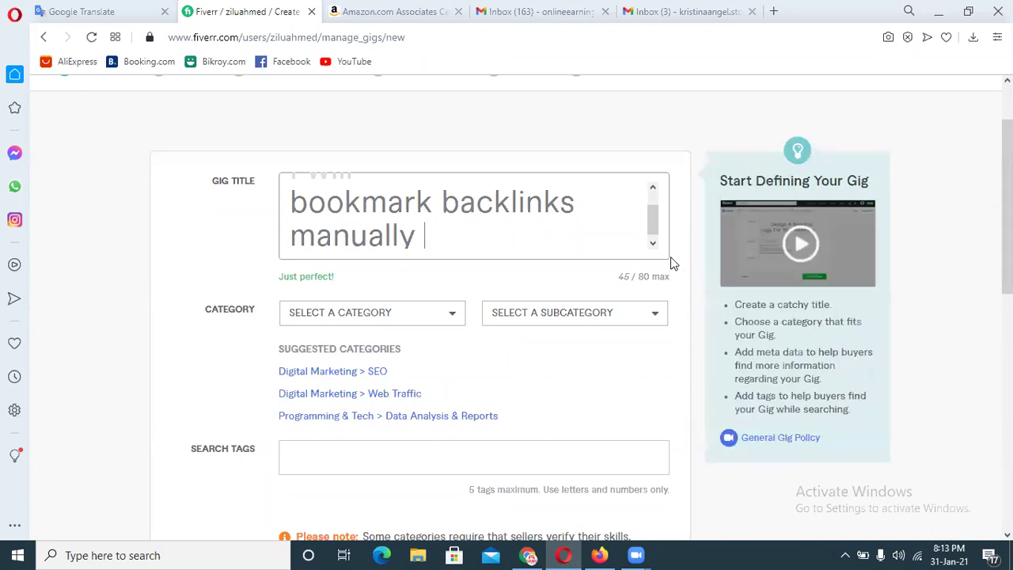
left_click_drag(651, 229, 651, 208)
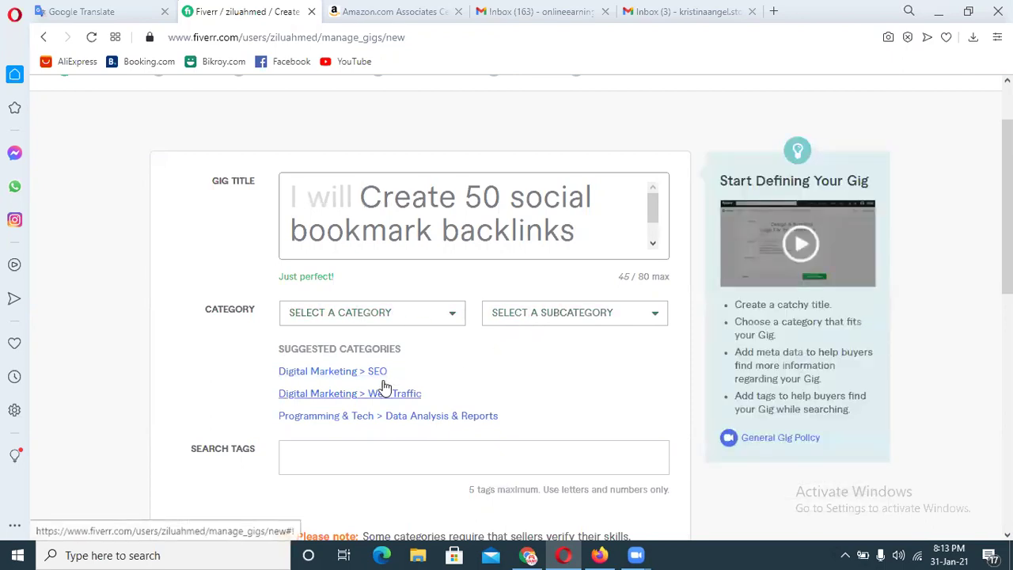
Set the gig's category to Digital Marketing and its subcategory to SEO.
left_click(308, 372)
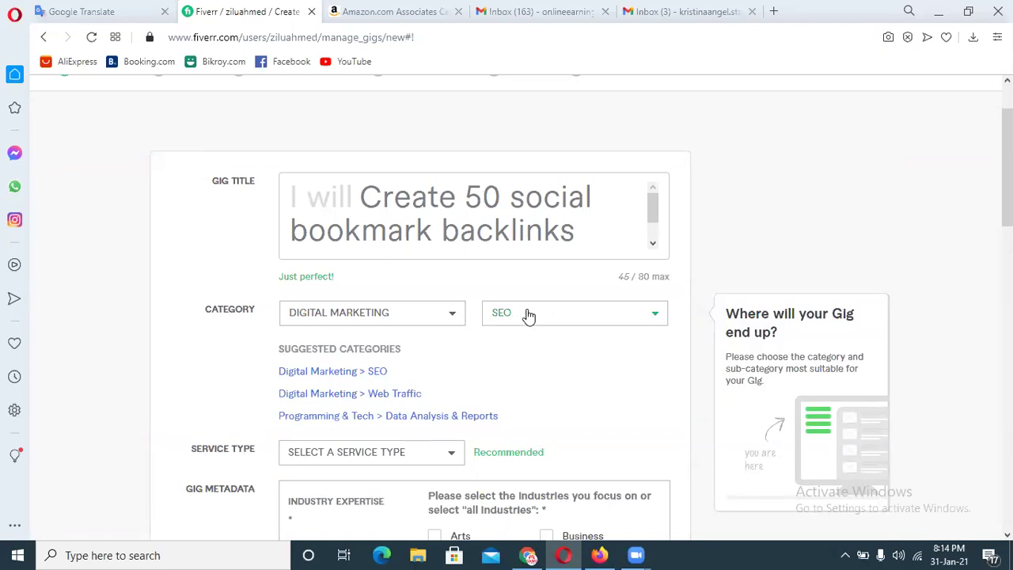
left_click(528, 314)
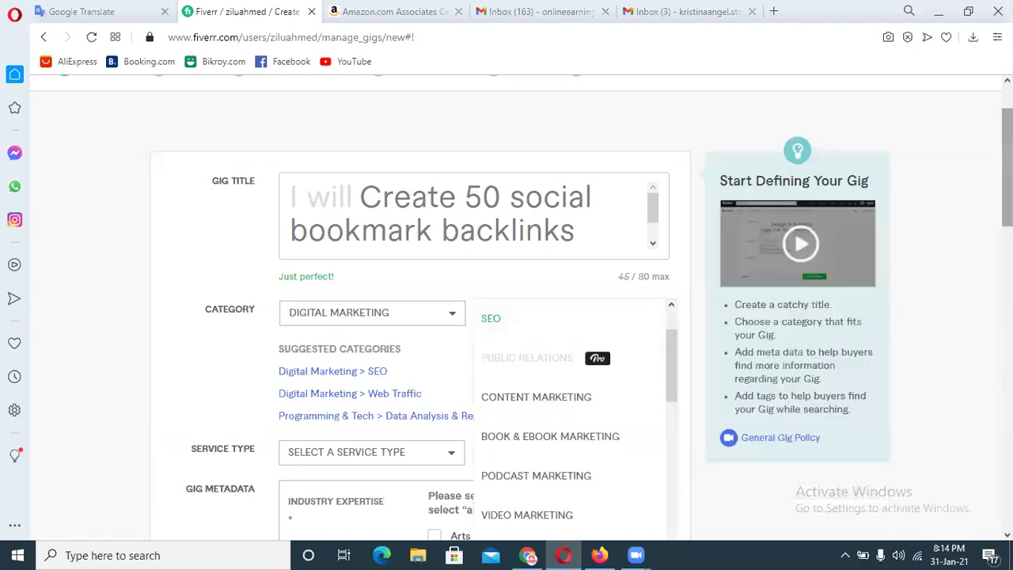
scroll(691, 264, "down", 2)
left_click_drag(675, 221, 677, 326)
scroll(672, 341, "down", 2)
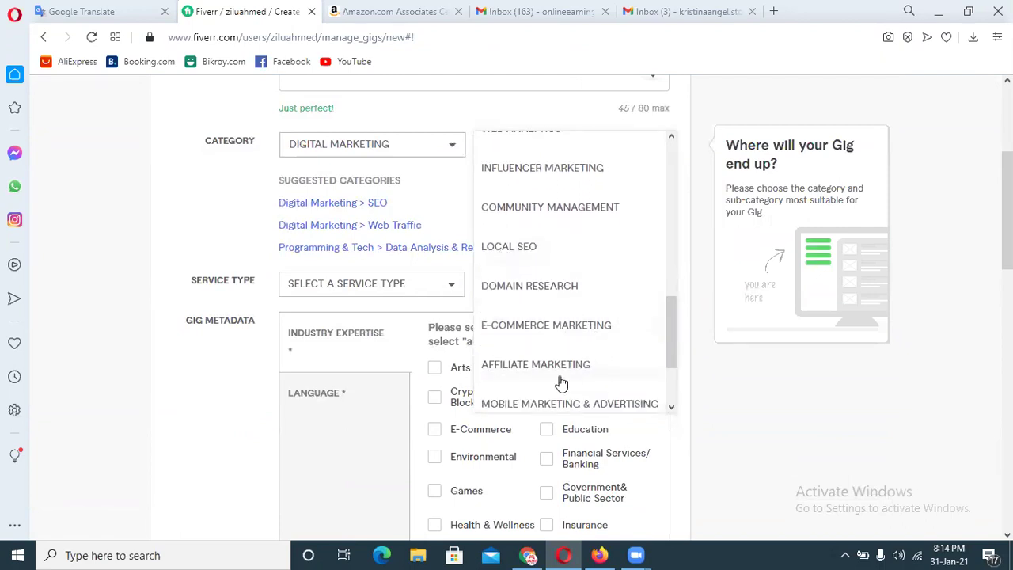
scroll(665, 334, "down", 4)
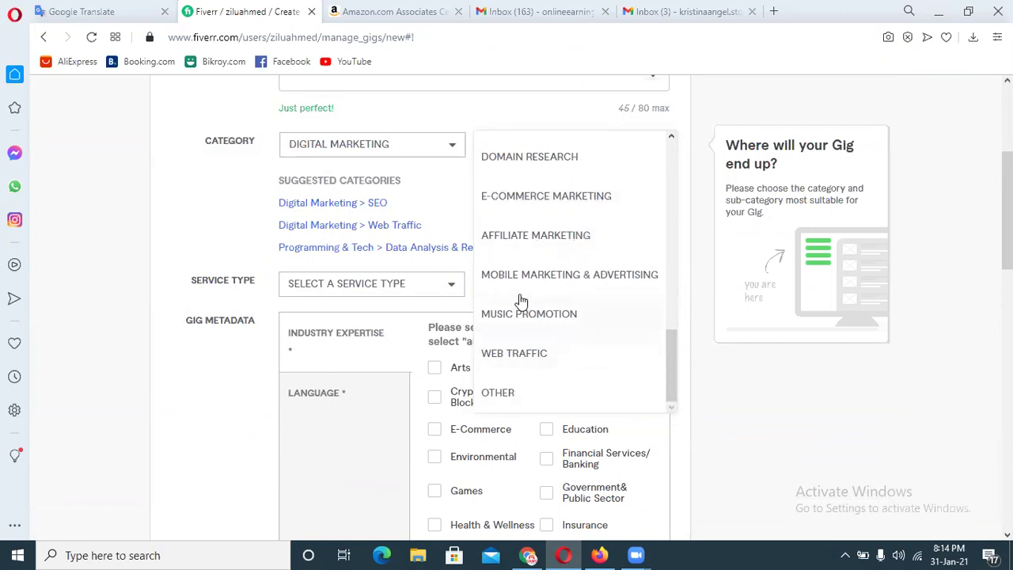
left_click_drag(678, 366, 678, 328)
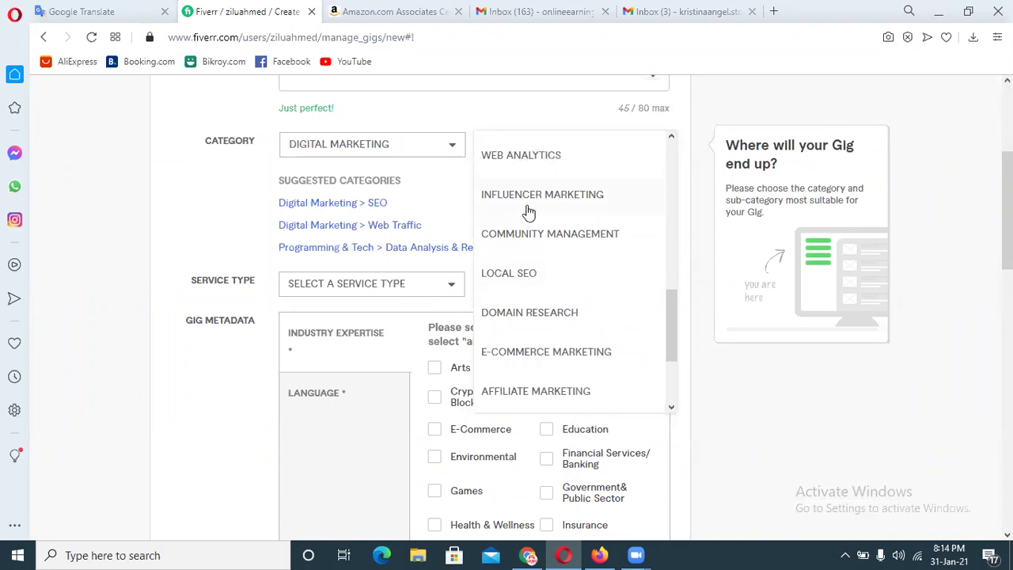
left_click_drag(669, 304, 687, 135)
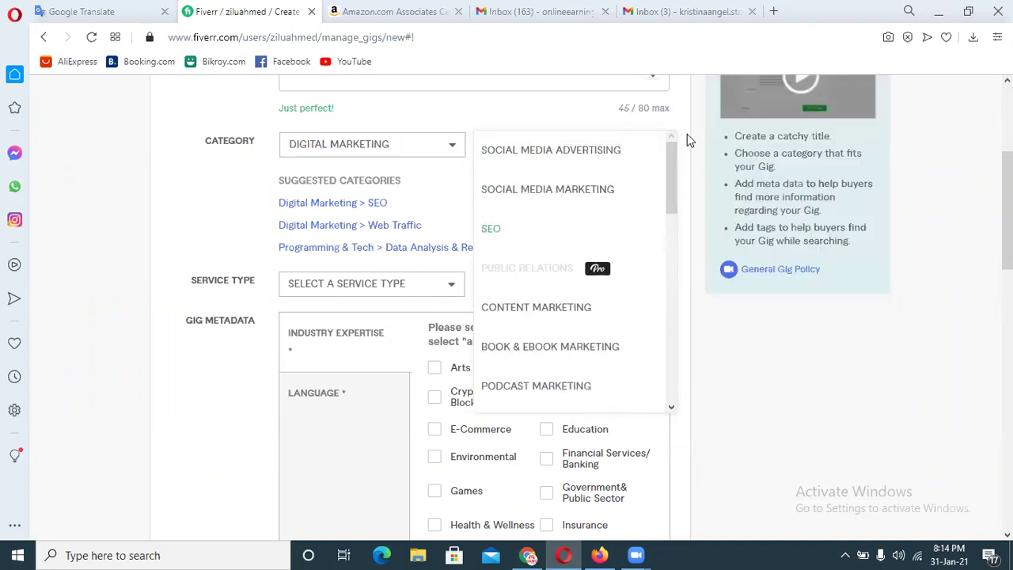
left_click(488, 228)
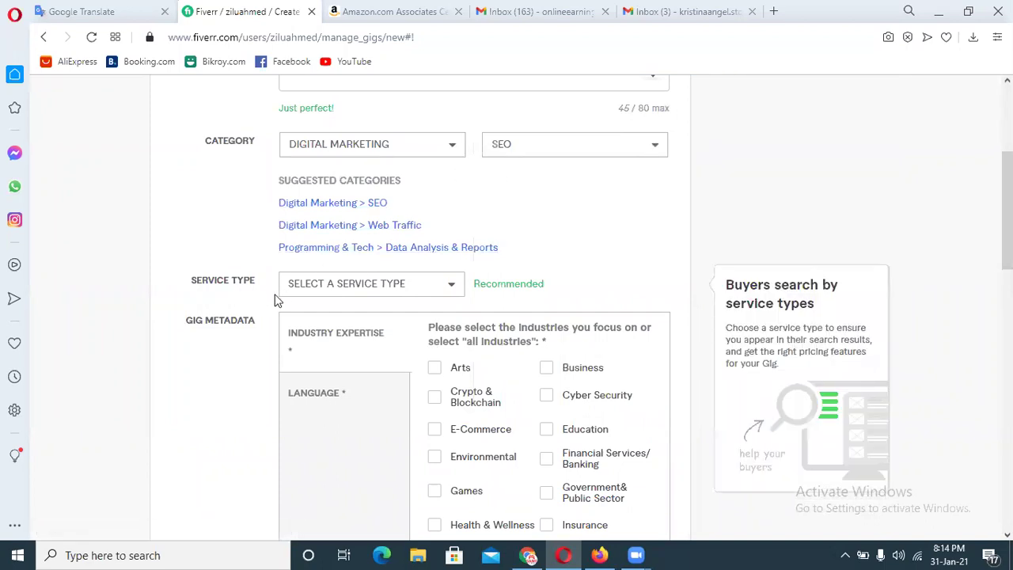
Set the gig's service type to Off-Page SEO.
left_click(346, 287)
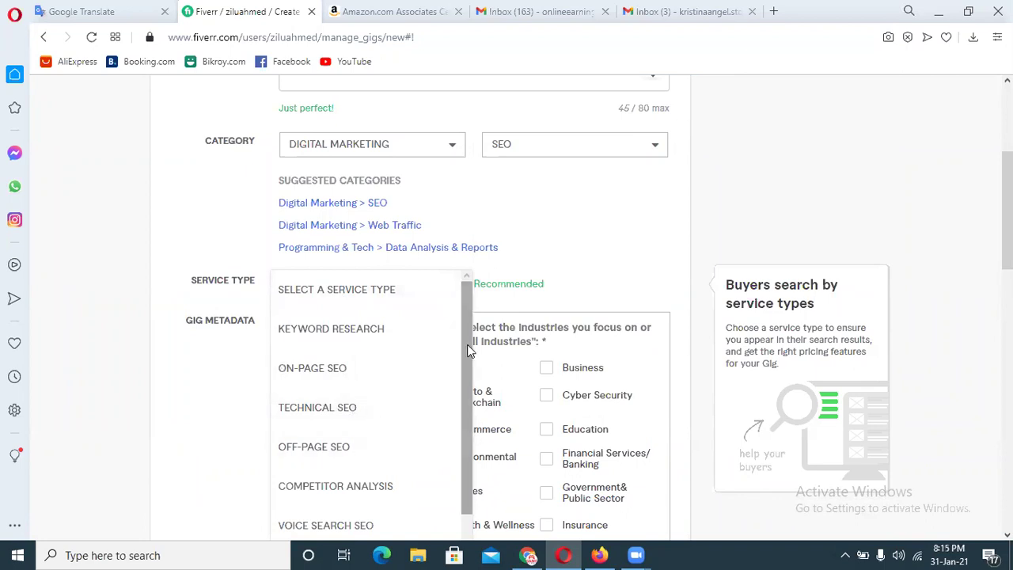
left_click_drag(466, 351, 467, 376)
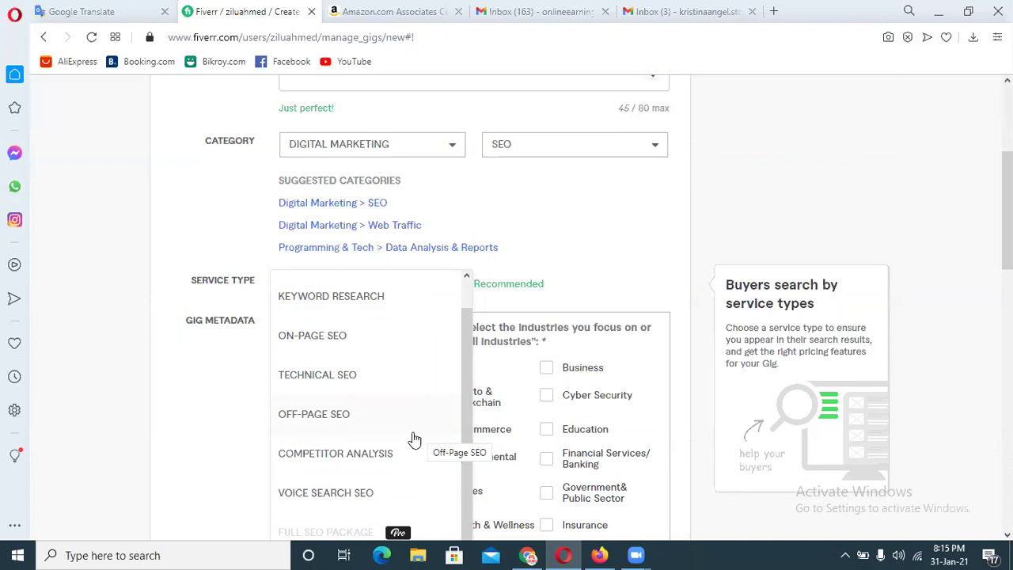
left_click(334, 423)
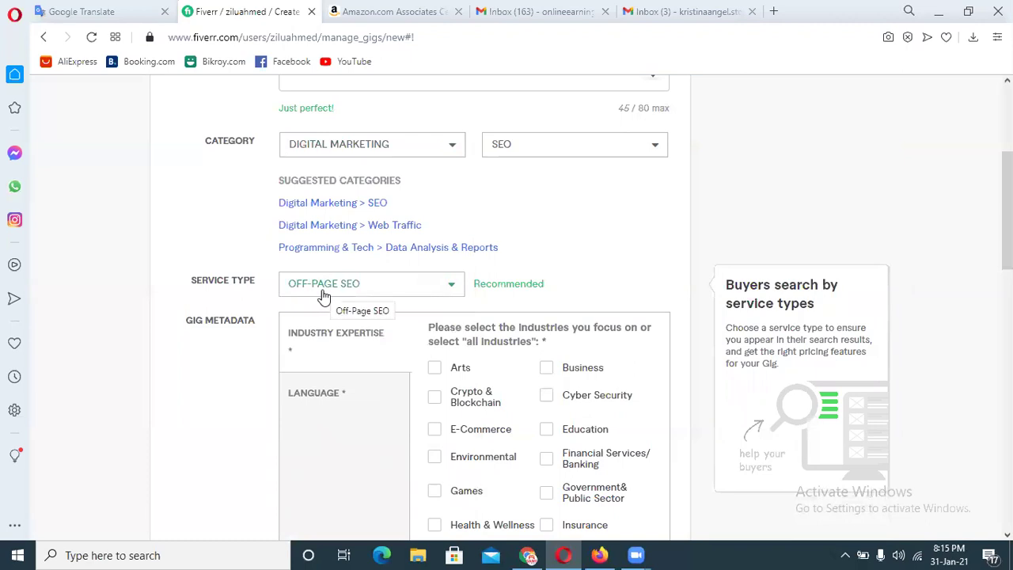
Select every listed industry from Arts to Transportation & Automotive as industry expertise in the gig metadata, leaving Suggest other unselected.
scroll(335, 212, "down", 2)
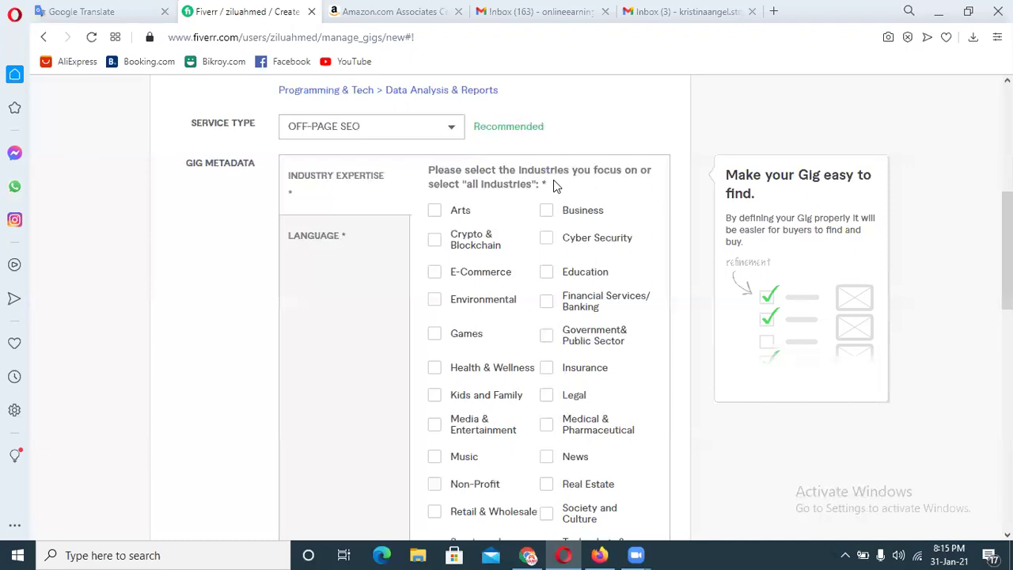
left_click(435, 274)
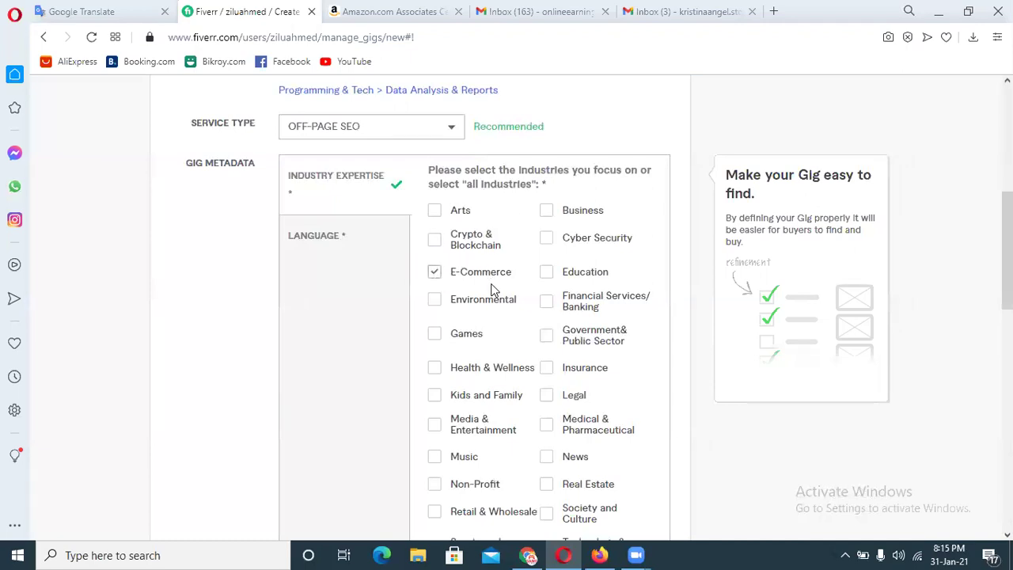
left_click(547, 213)
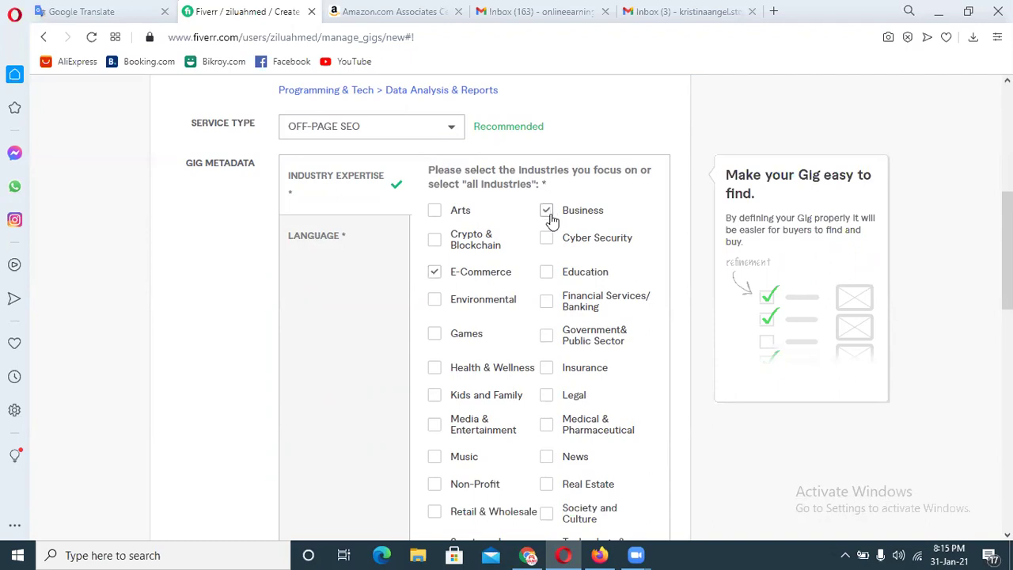
left_click(545, 306)
left_click(546, 272)
scroll(615, 295, "down", 2)
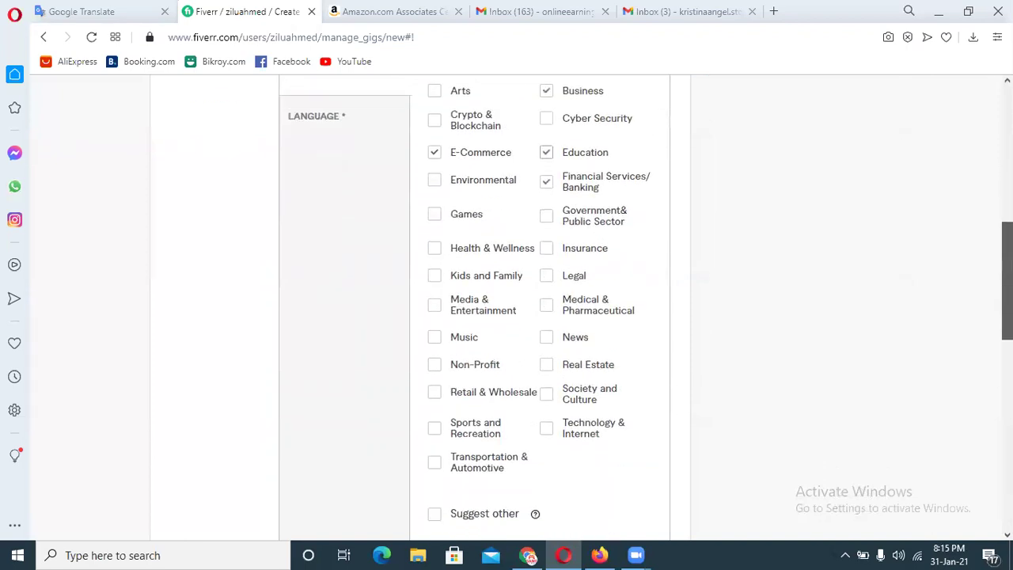
scroll(606, 285, "up", 2)
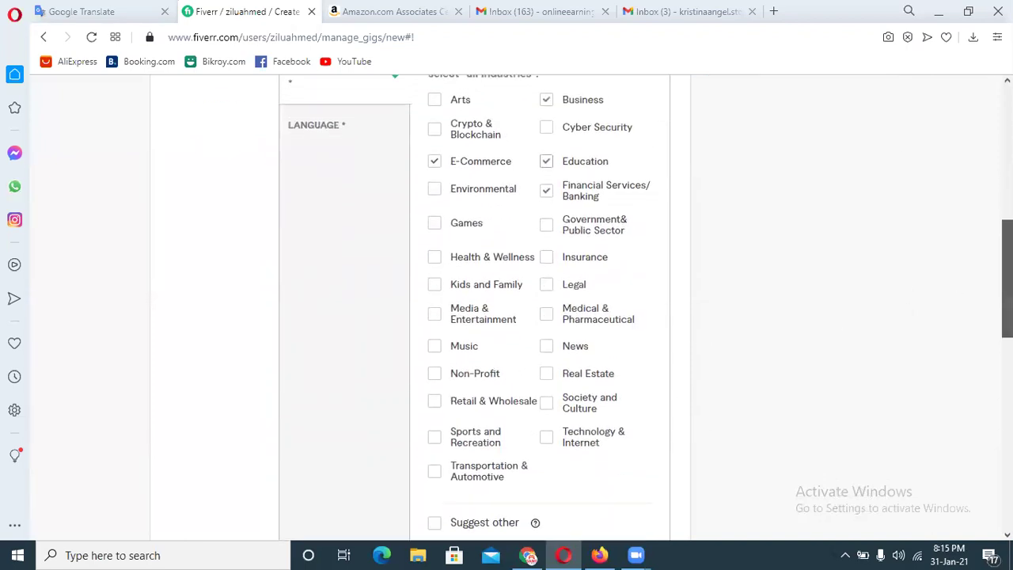
left_click(434, 198)
left_click(434, 226)
left_click(434, 287)
left_click(434, 320)
left_click(434, 355)
left_click(434, 383)
left_click(434, 410)
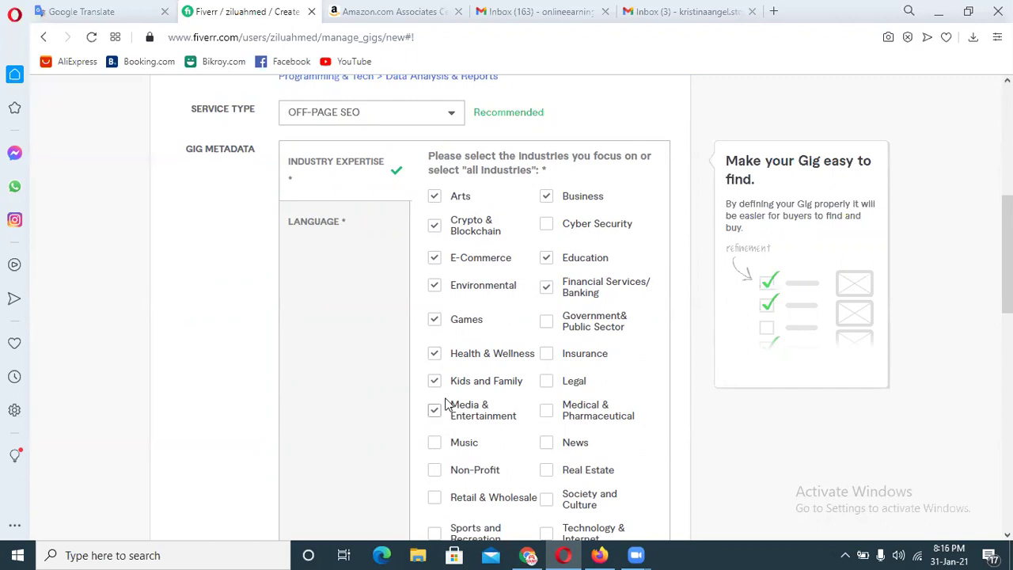
scroll(455, 304, "down", 2)
left_click(434, 256)
left_click(434, 283)
left_click(434, 313)
left_click(434, 347)
left_click(435, 380)
left_click(546, 347)
left_click(546, 313)
left_click(546, 283)
left_click(546, 256)
left_click(547, 224)
left_click(547, 195)
left_click(546, 169)
left_click(546, 136)
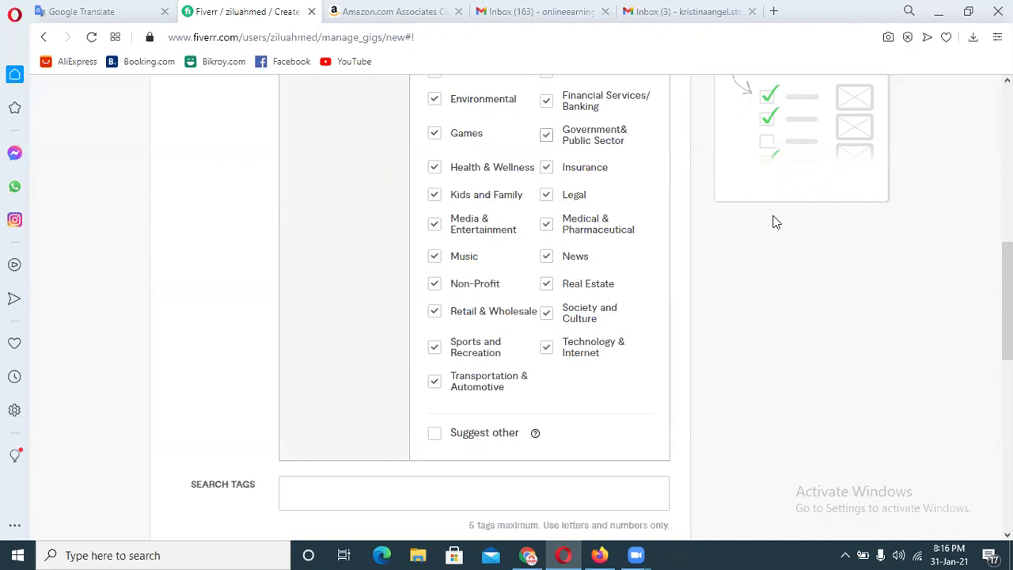
Select English as the service language in the gig metadata.
scroll(1006, 301, "up", 3)
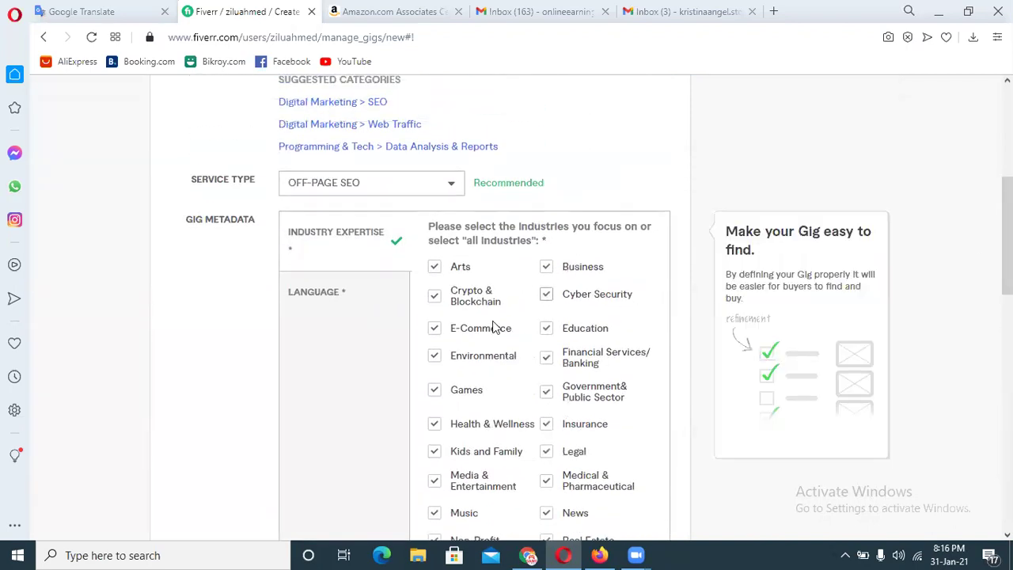
left_click(317, 307)
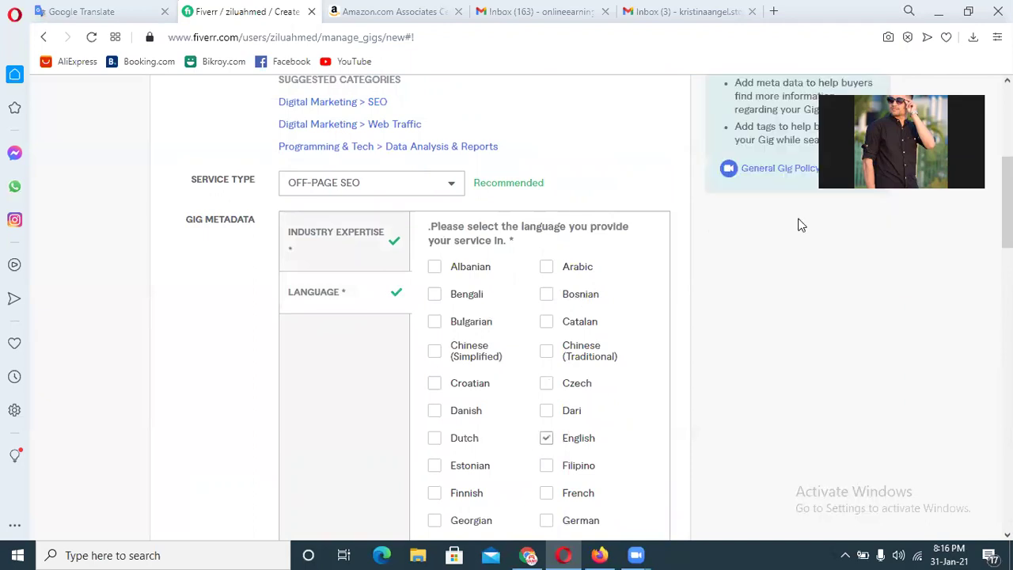
scroll(977, 364, "down", 11)
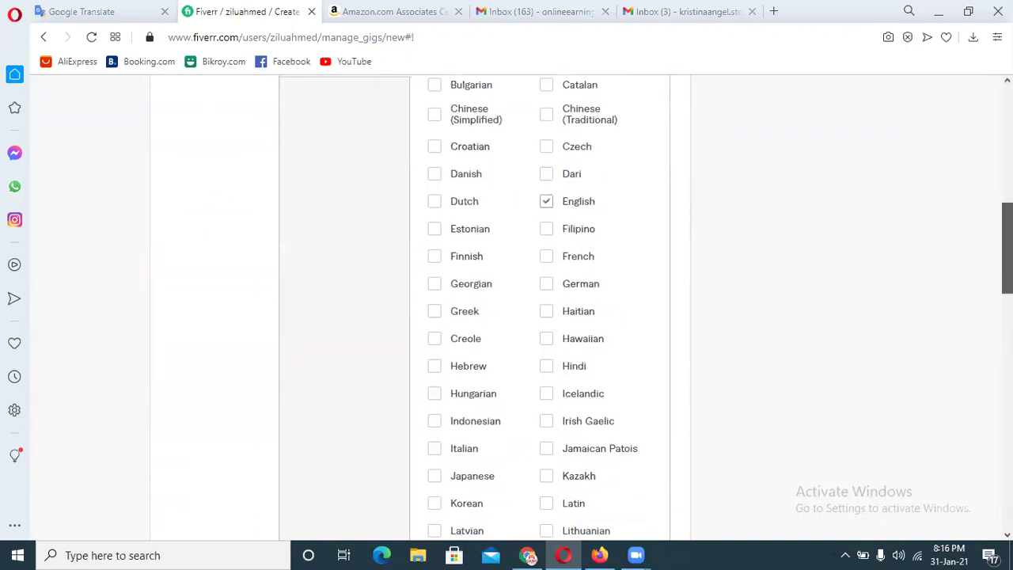
mouse_move(331, 375)
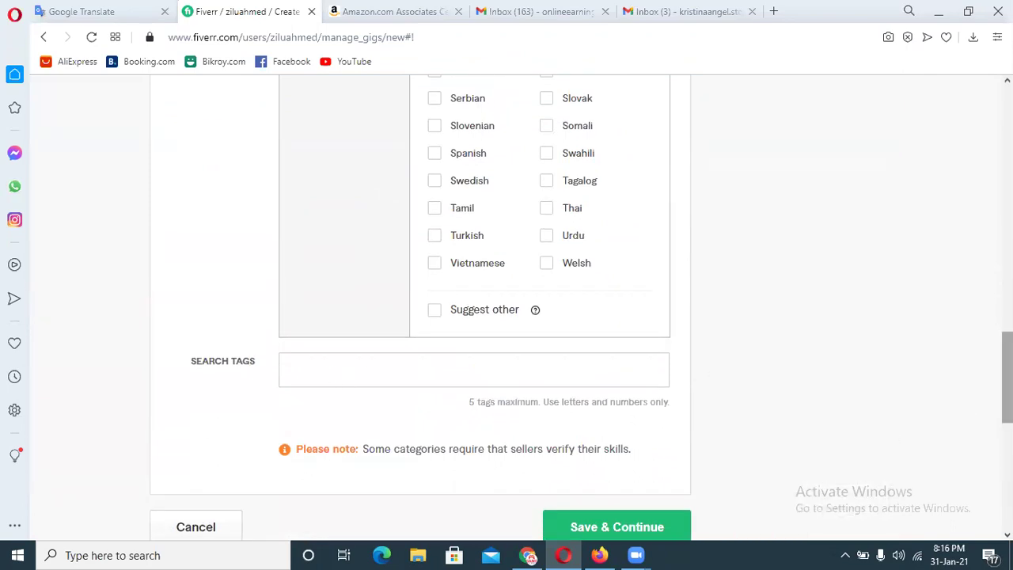
scroll(510, 297, "up", 15)
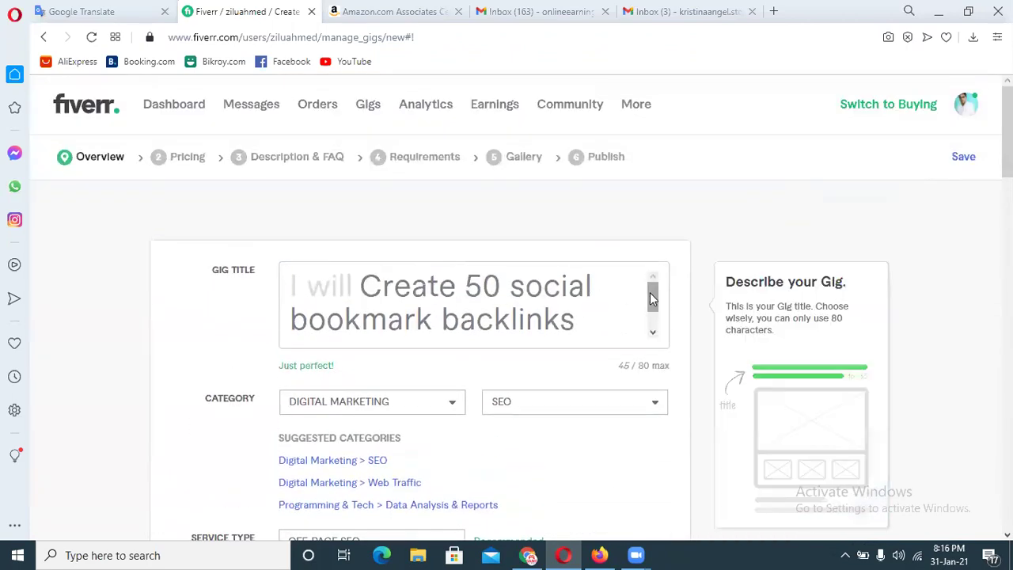
scroll(653, 305, "down", 1)
mouse_move(667, 404)
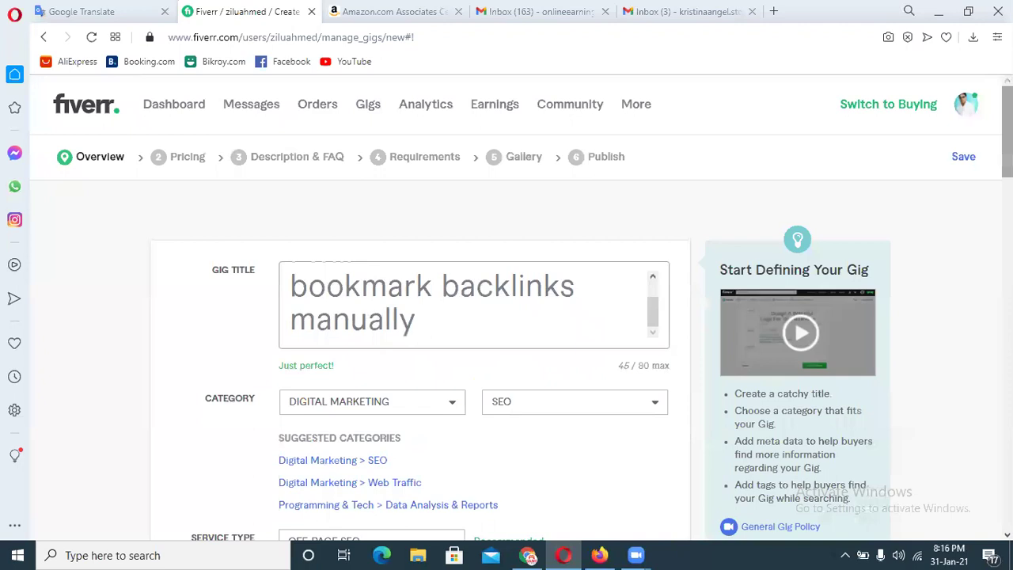
Open the seller dashboard in a separate tab and search Fiverr's buyer side for "social bookmarking" services.
right_click(96, 108)
left_click(138, 119)
left_click(356, 9)
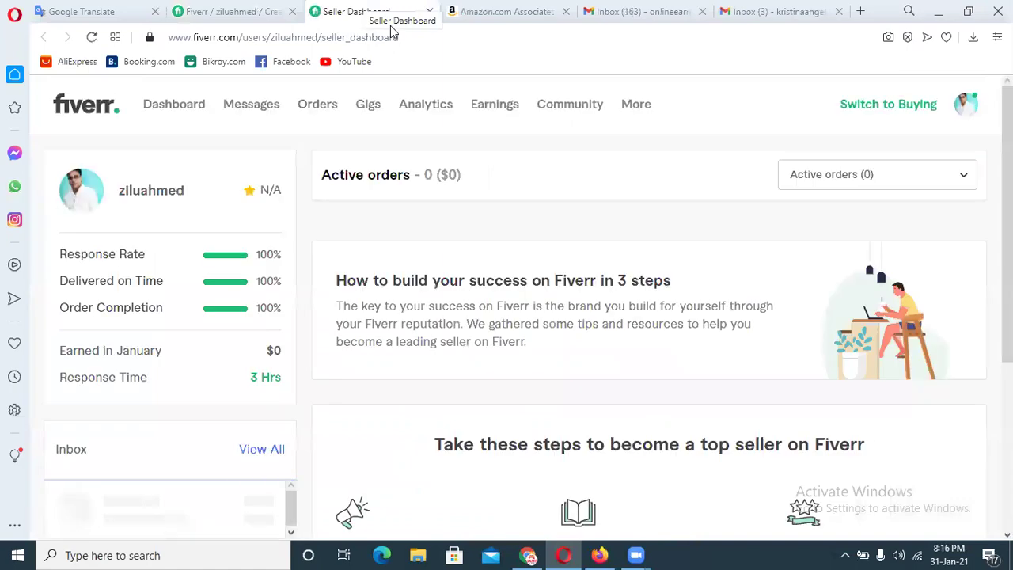
scroll(190, 383, "down", 15)
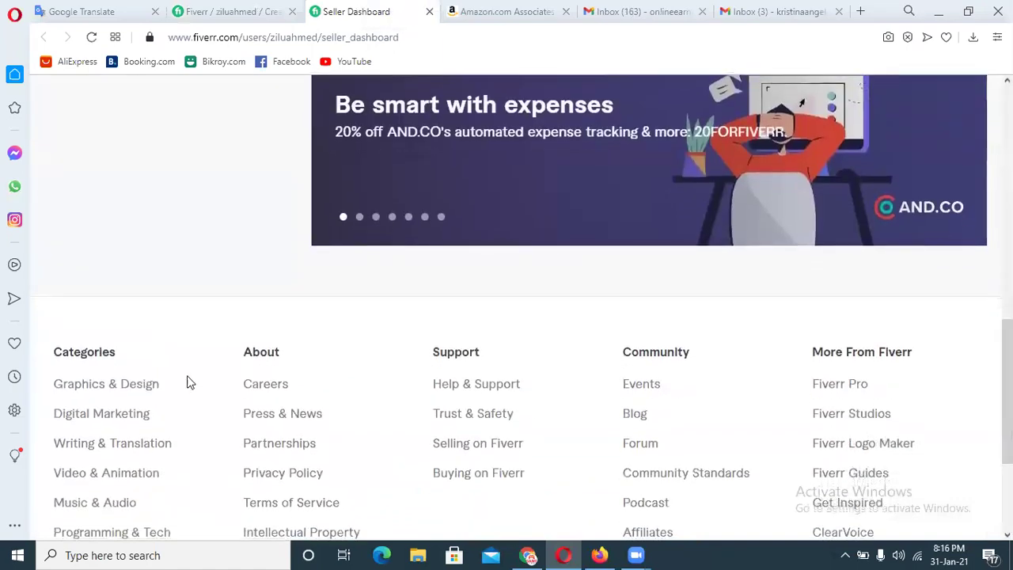
left_click(135, 384)
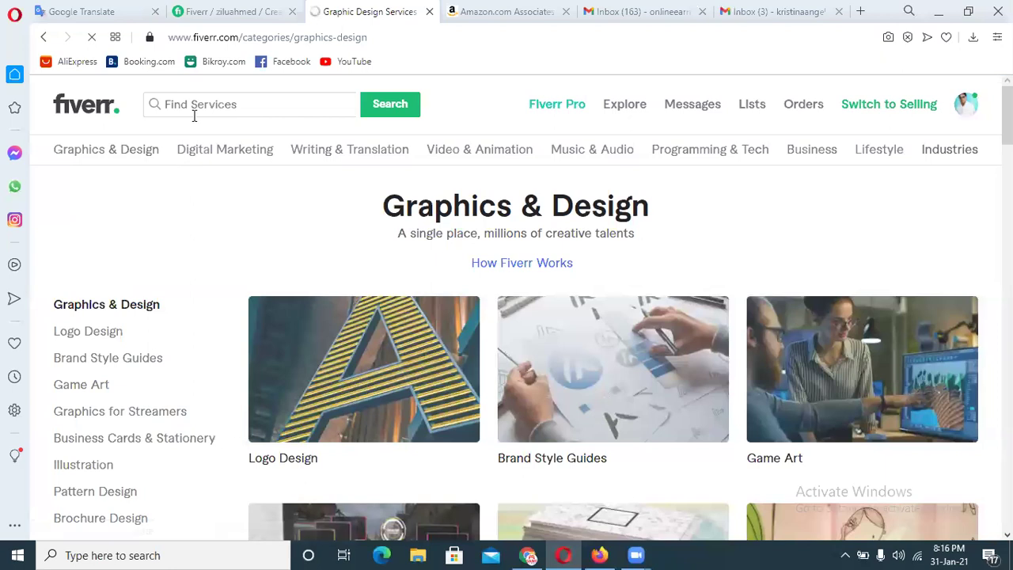
left_click(197, 105)
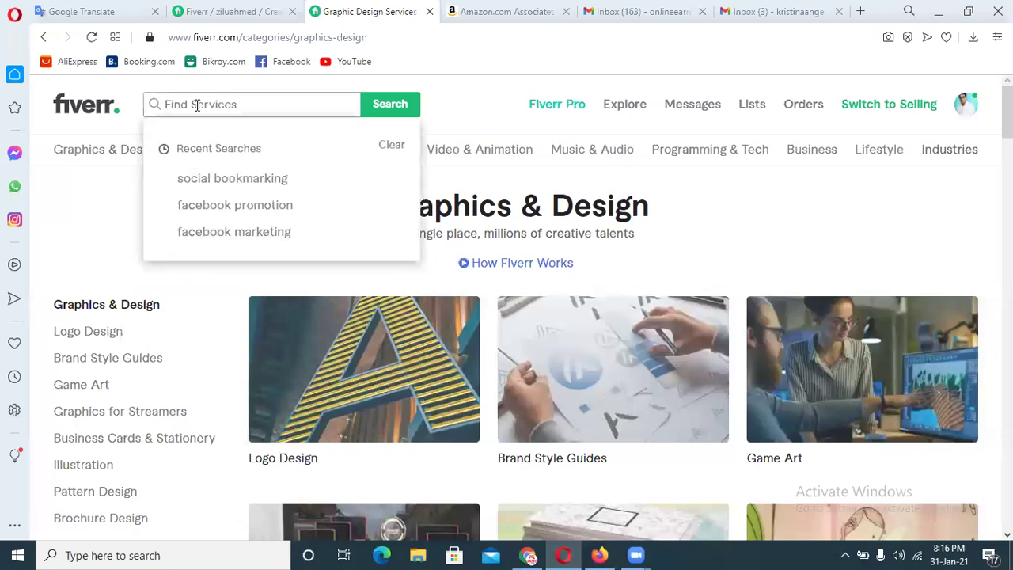
type("bookmarking")
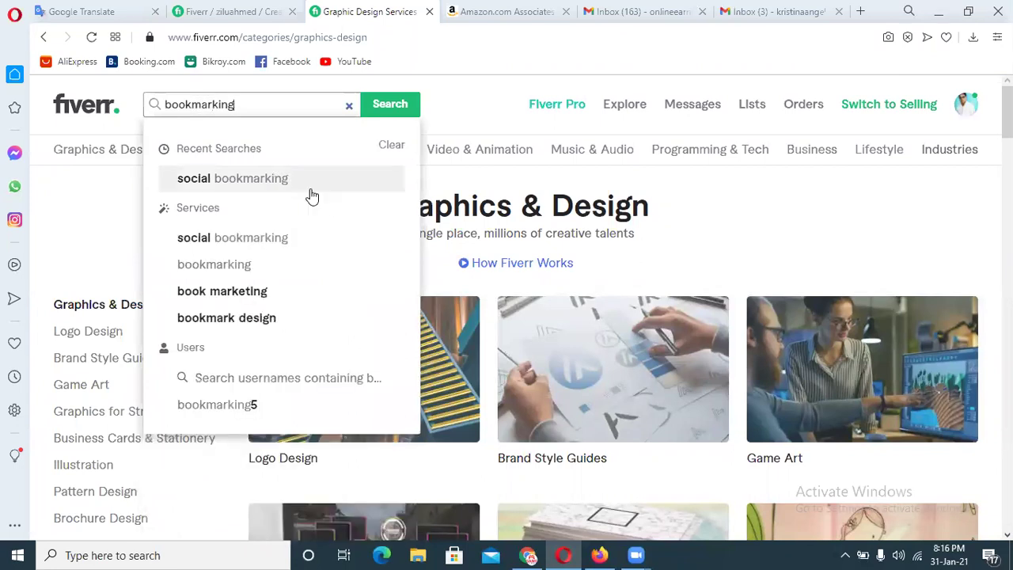
left_click(282, 177)
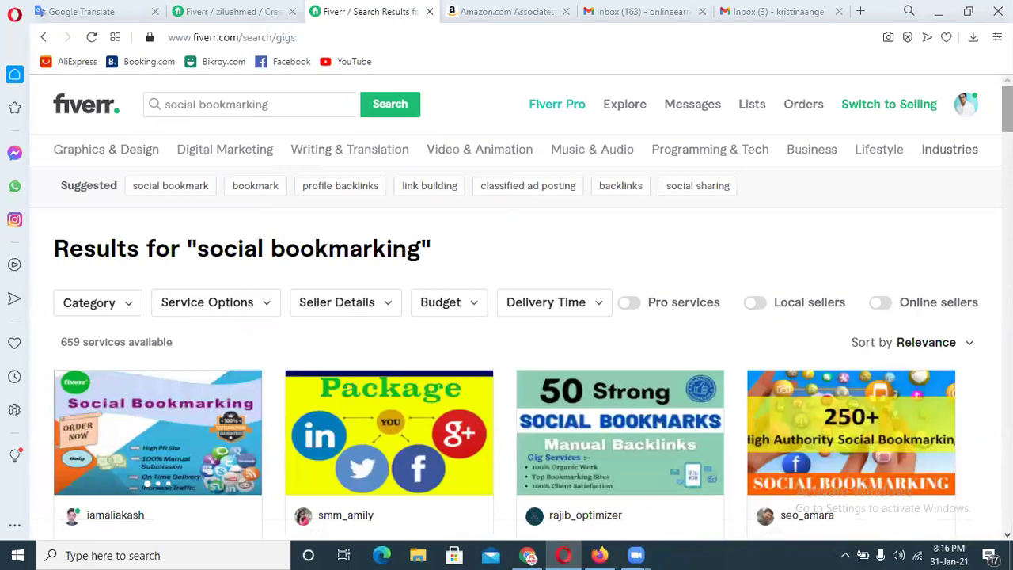
Browse the search results, open the gig for submitting 250 social bookmarking backlinks, and examine its description and related tags.
scroll(833, 413, "down", 5)
scroll(533, 331, "down", 6)
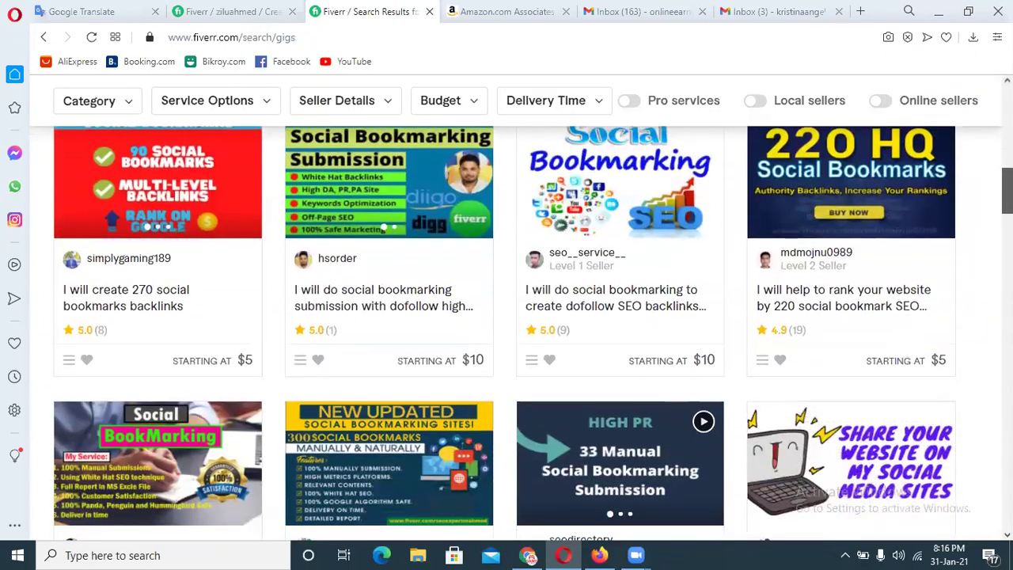
scroll(507, 332, "up", 10)
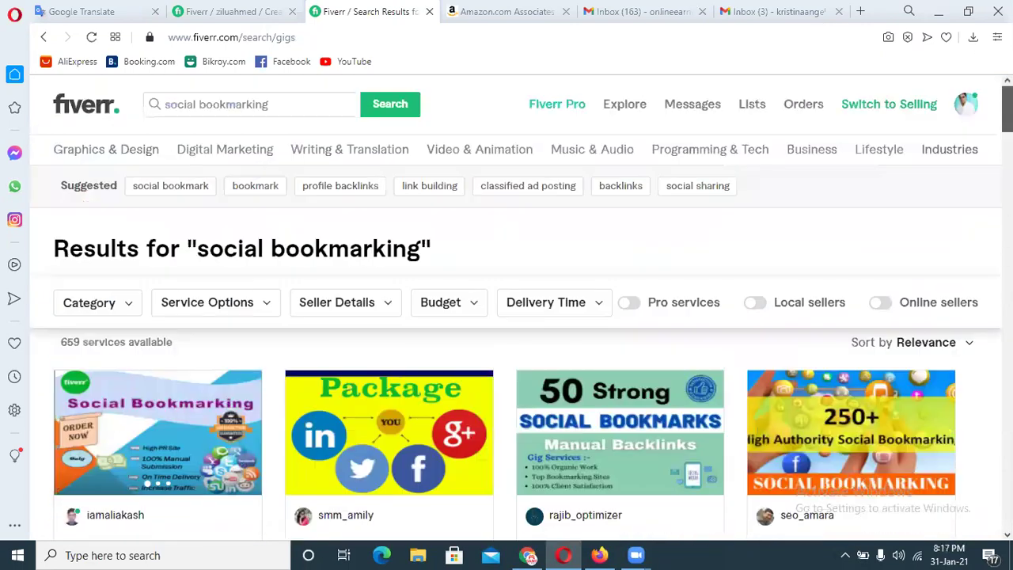
scroll(111, 412, "down", 1)
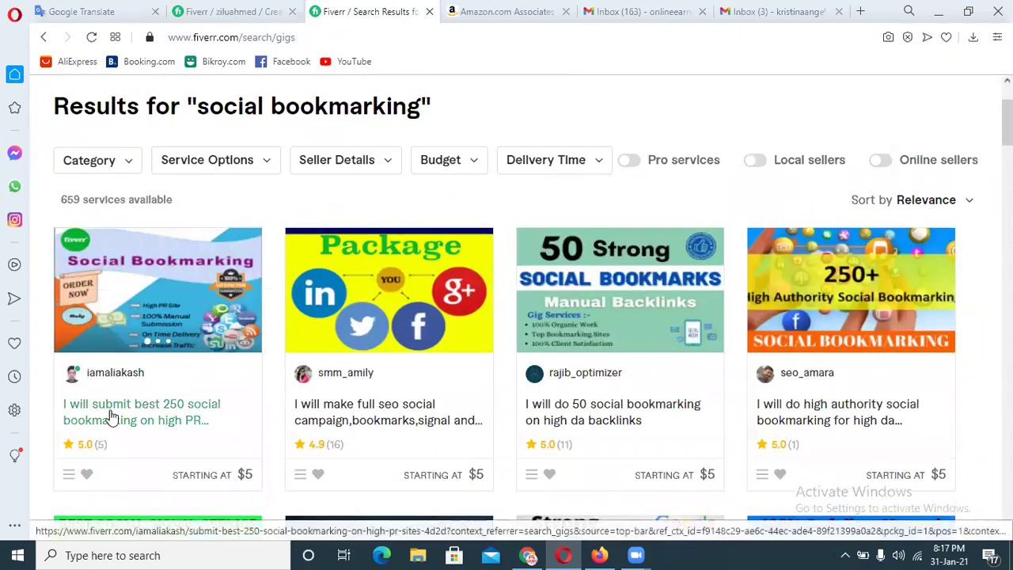
left_click(113, 415)
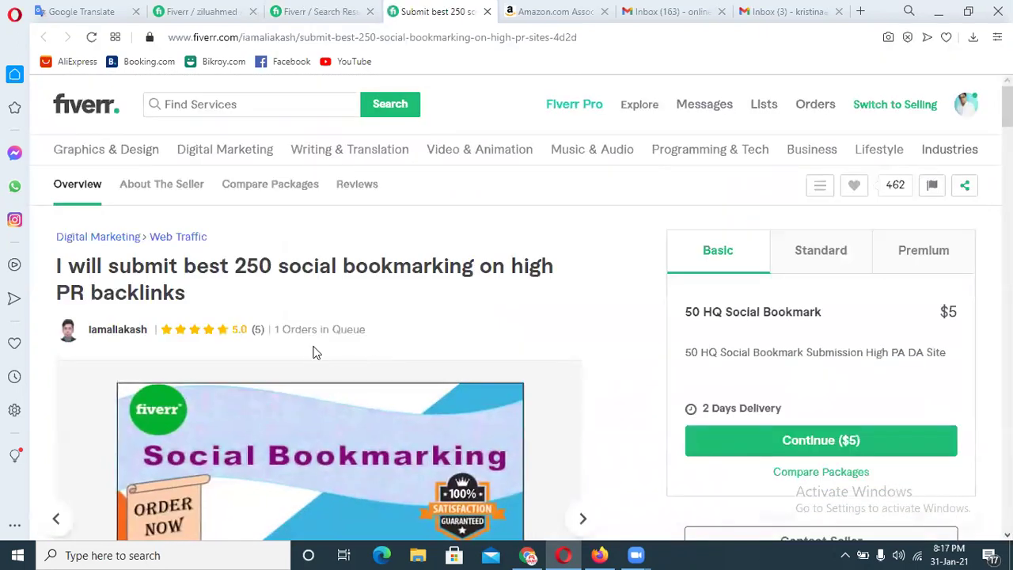
scroll(313, 352, "down", 5)
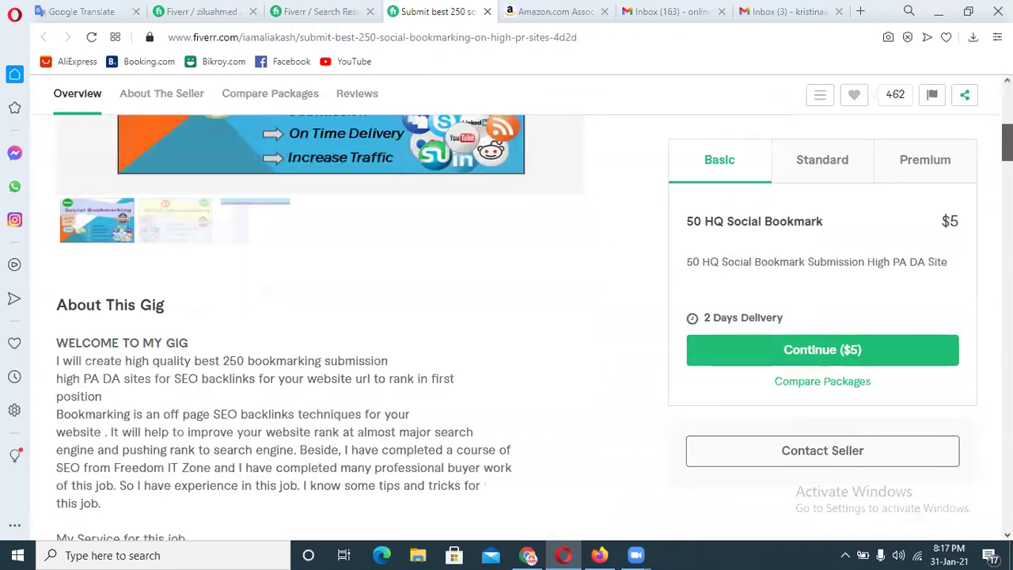
scroll(316, 324, "down", 15)
scroll(316, 325, "down", 15)
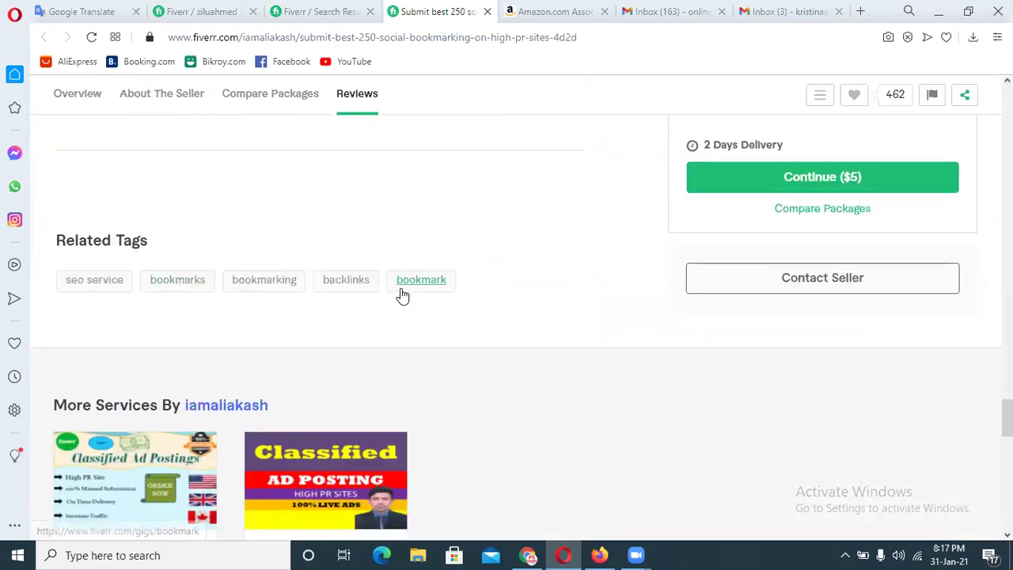
key("Home")
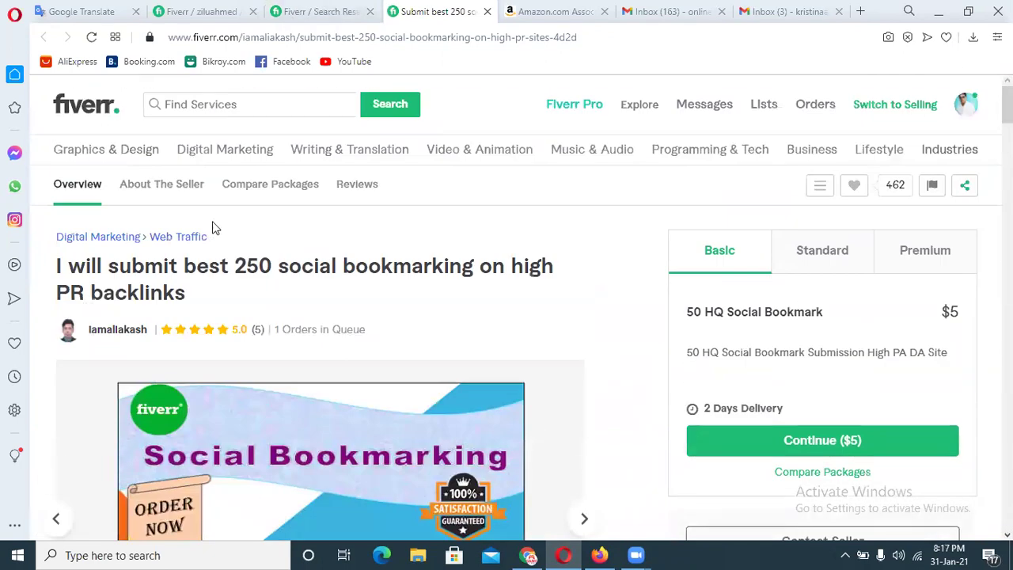
Copy the "social bookmarking" search term from the results page and add it as a search tag on the new gig.
left_click(290, 11)
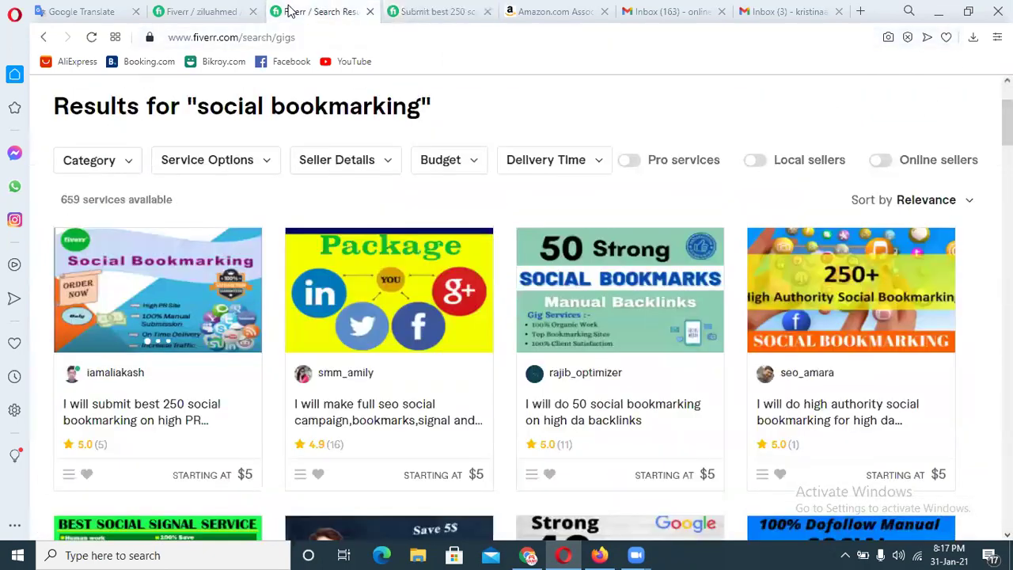
scroll(981, 237, "up", 2)
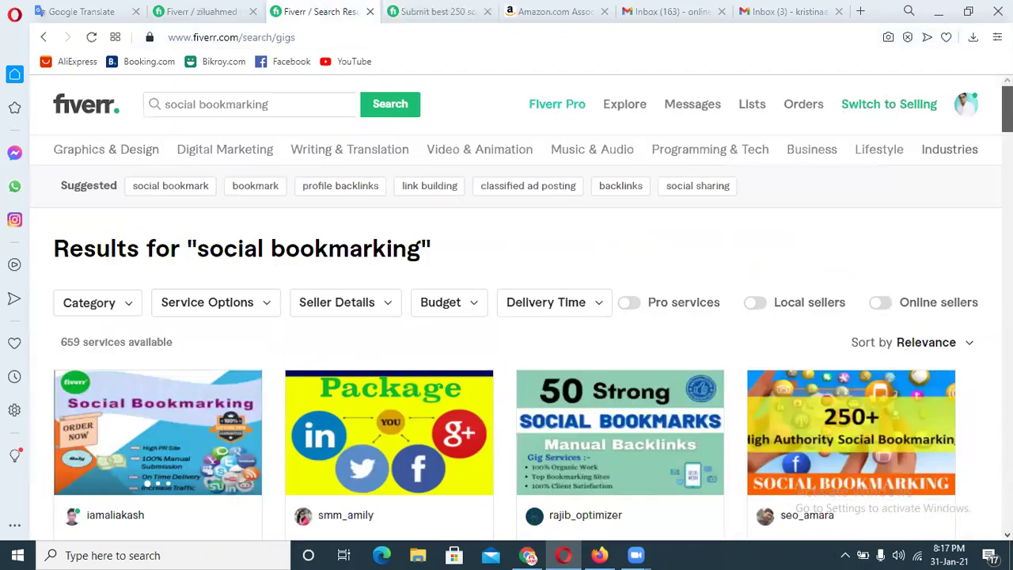
mouse_move(181, 149)
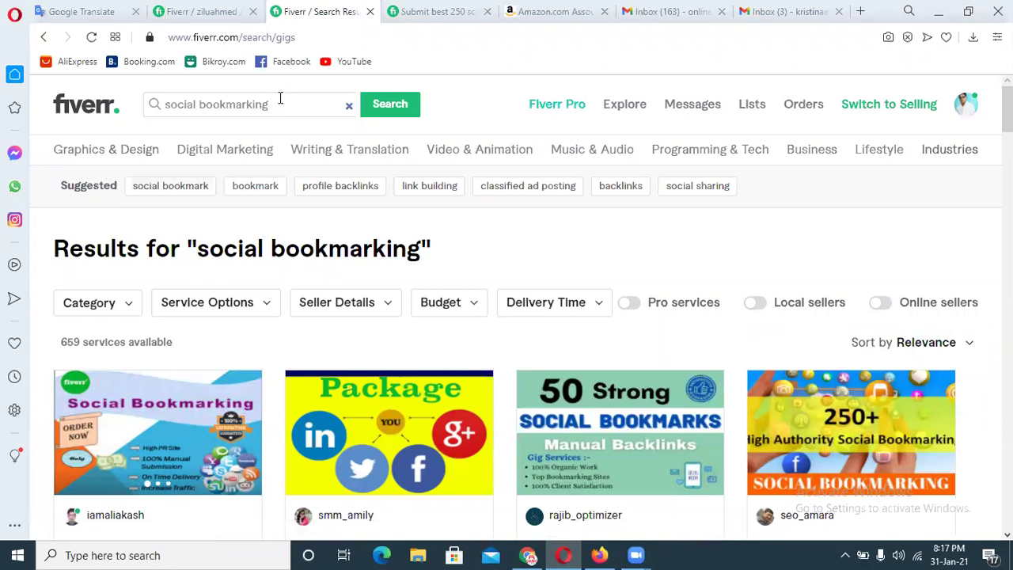
left_click_drag(272, 102, 156, 105)
key("ctrl+c")
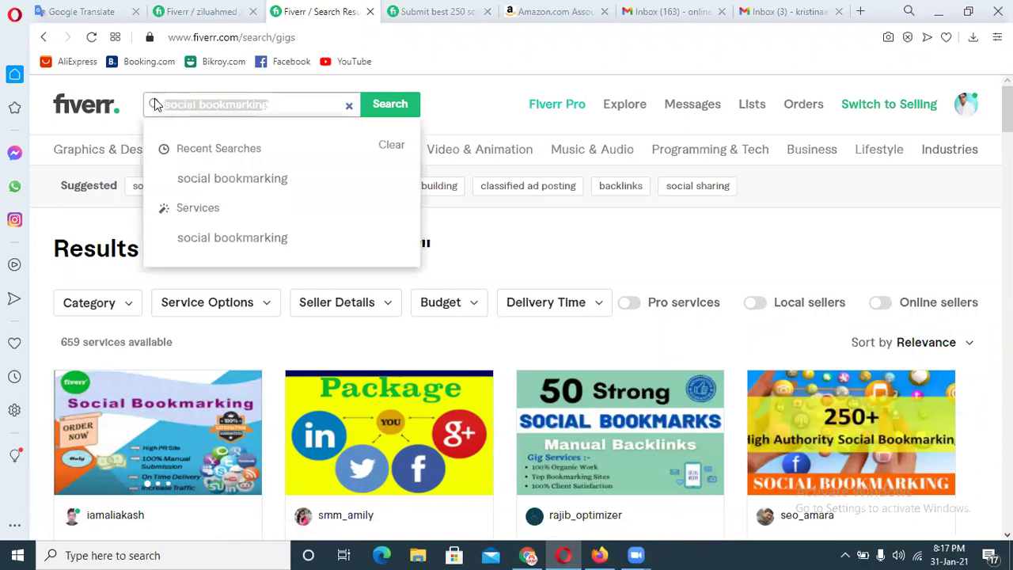
left_click(202, 11)
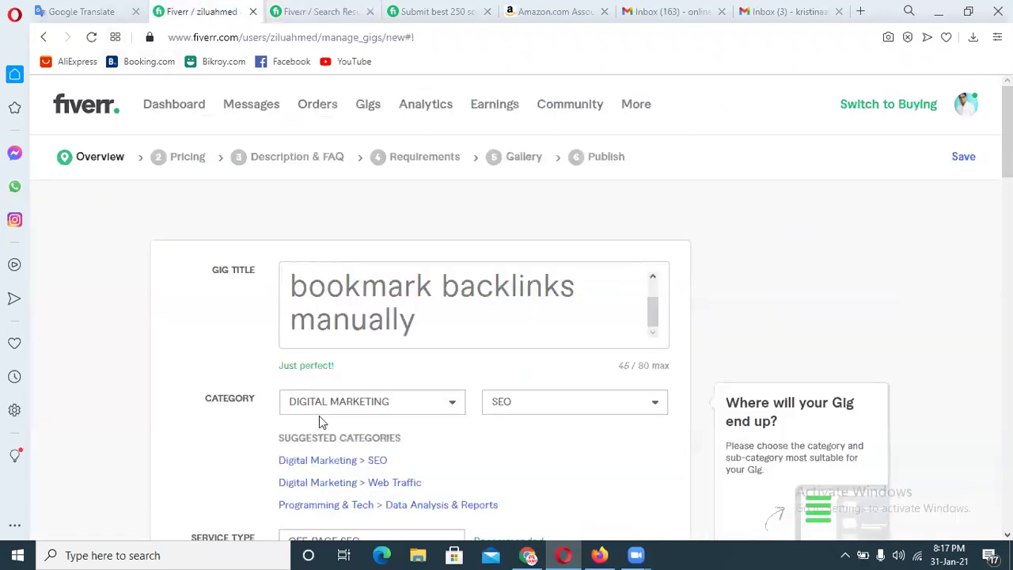
scroll(524, 328, "down", 10)
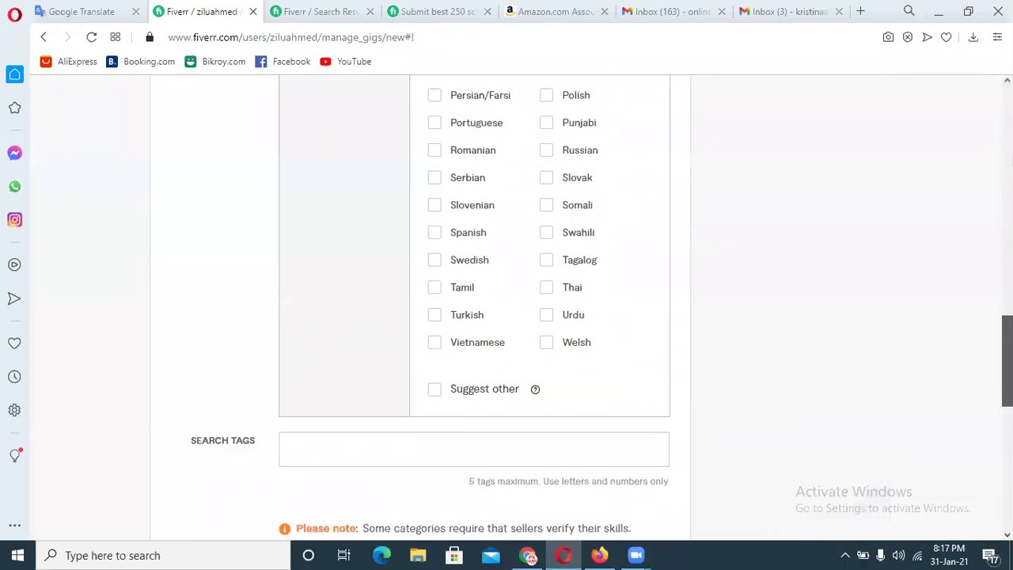
left_click(321, 276)
key("ctrl+v")
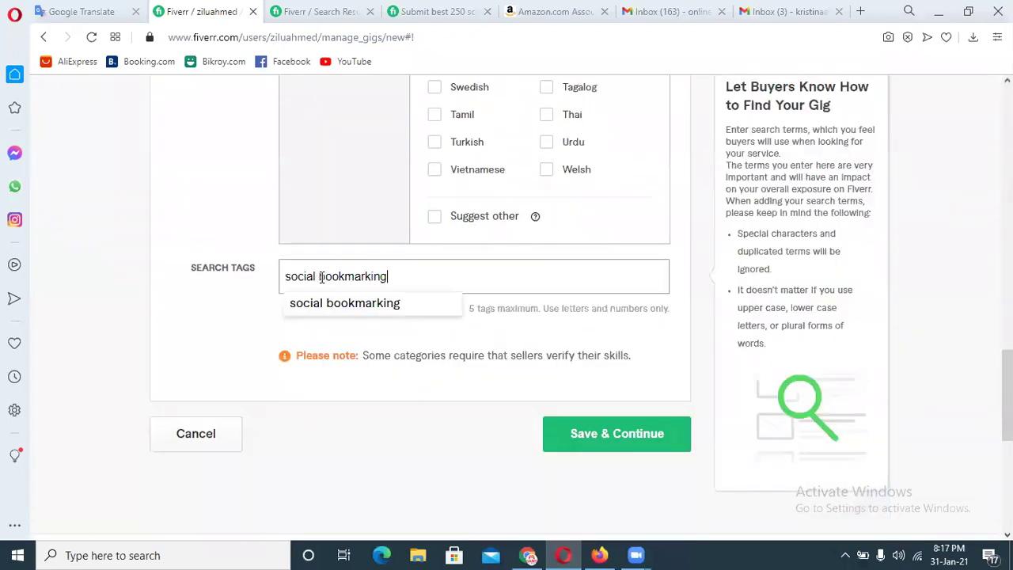
key("Return")
Copy the suggested term "backlinks" from the search results page and add it to the gig's search tags.
left_click(333, 9)
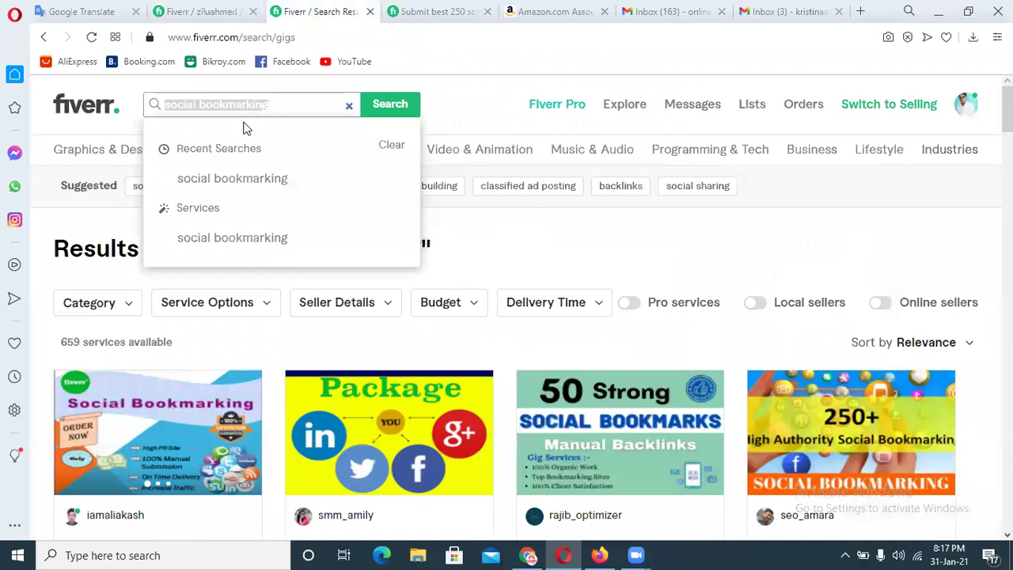
left_click(492, 111)
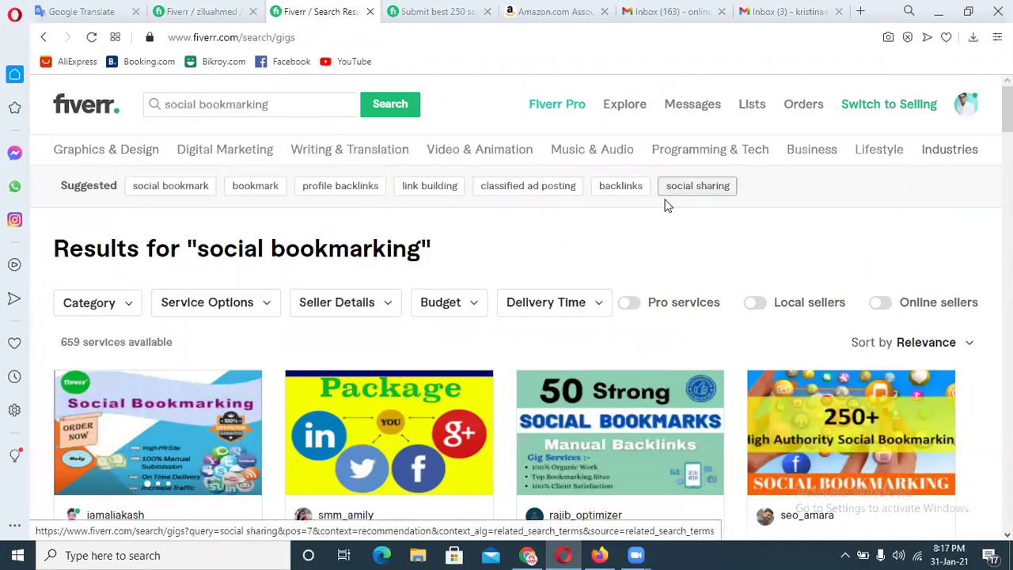
left_click(601, 189)
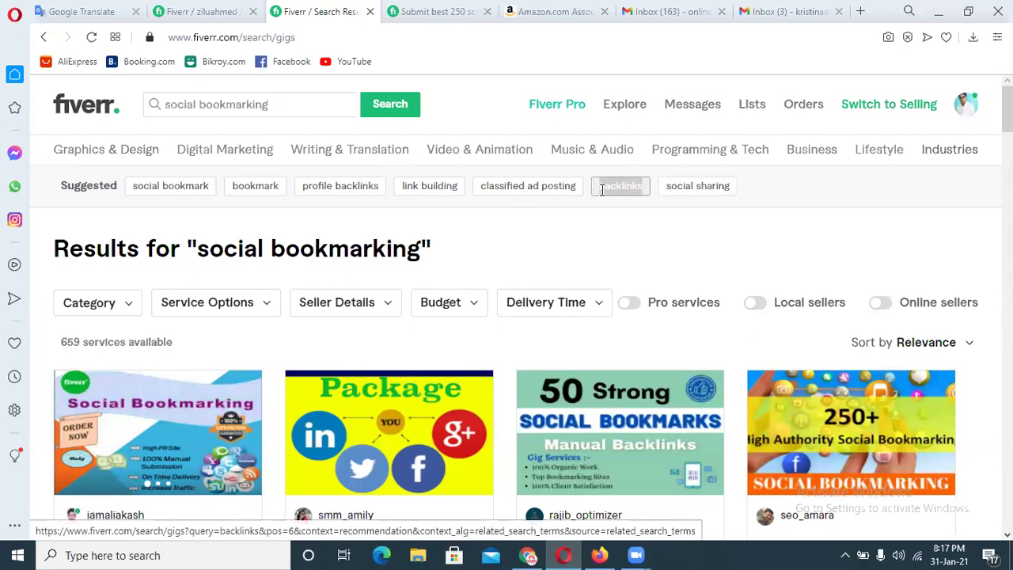
left_click(420, 10)
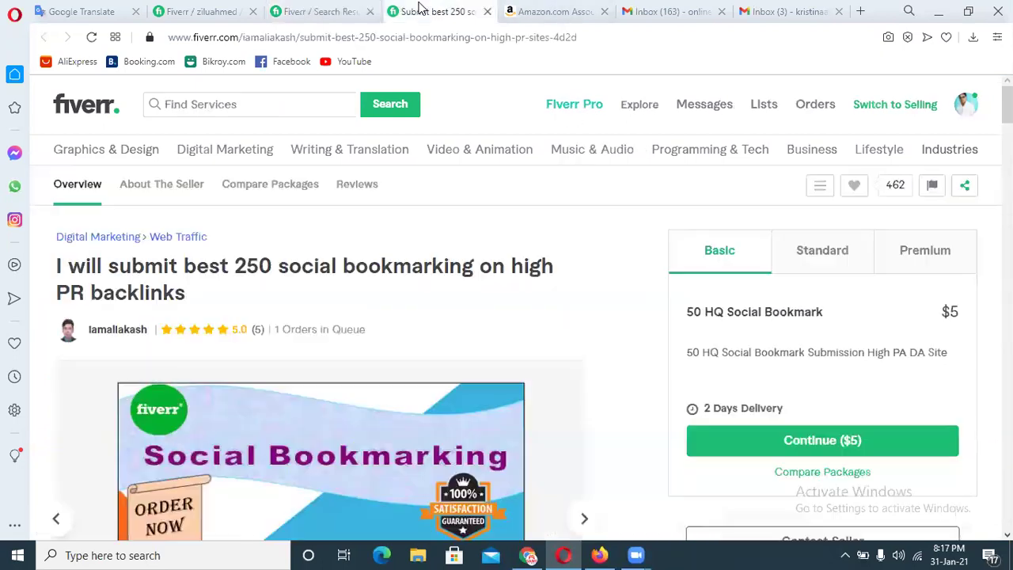
left_click(202, 11)
key("ctrl+v")
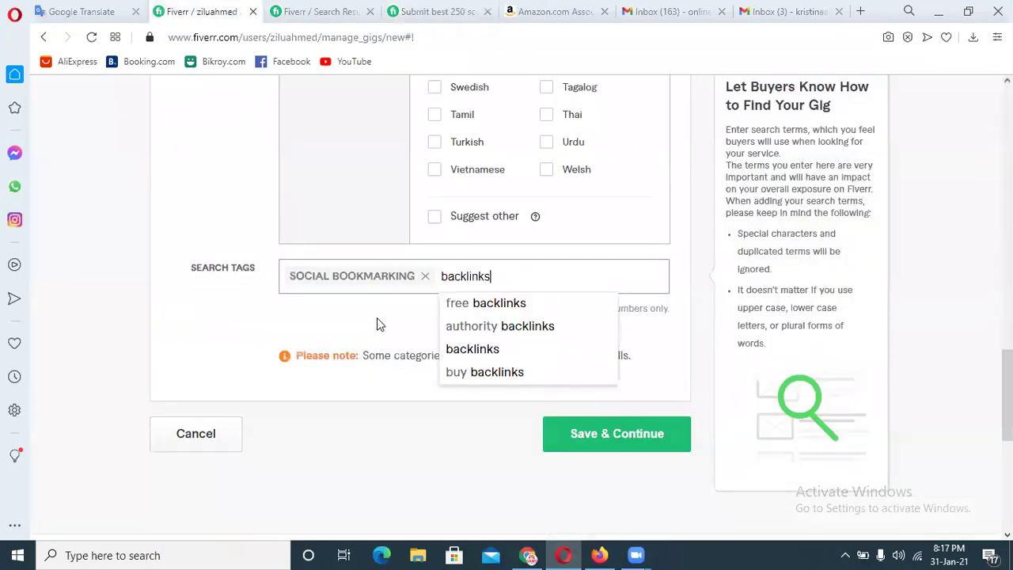
key("Return")
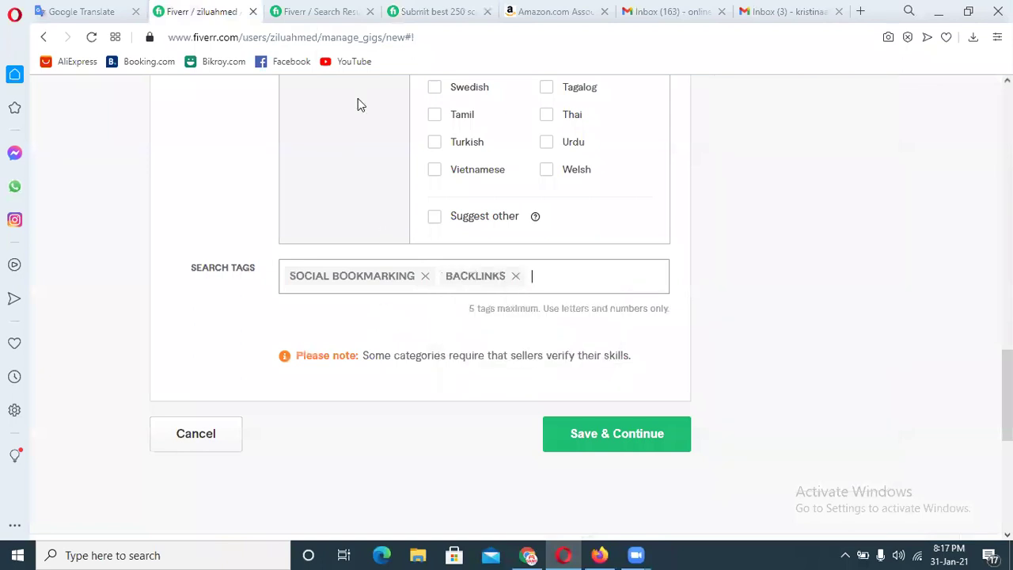
Copy the suggested term "social bookmark" from the search results page and add it to the gig's search tags.
left_click(300, 10)
left_click_drag(215, 196, 129, 212)
left_click(180, 11)
key("ctrl+v")
key("Return")
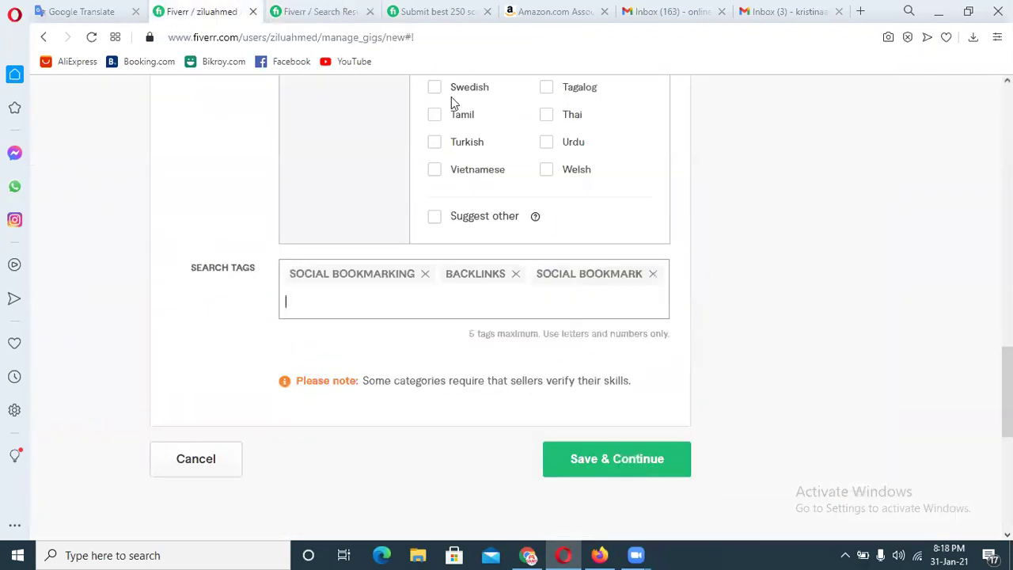
Copy the suggested term "bookmark" from the search results page and add it to the gig's search tags.
left_click(302, 12)
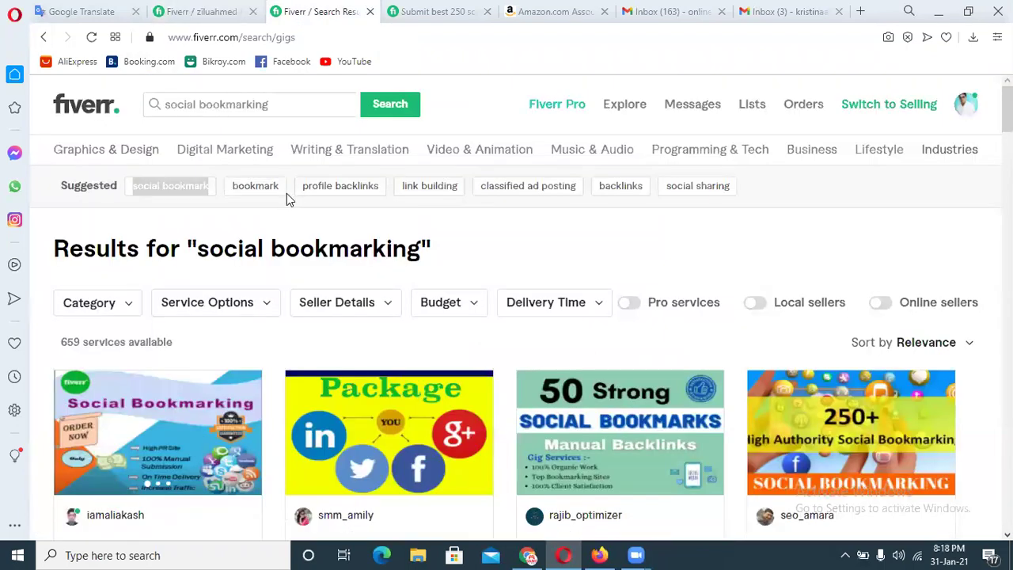
left_click_drag(265, 195, 238, 197)
left_click(286, 204)
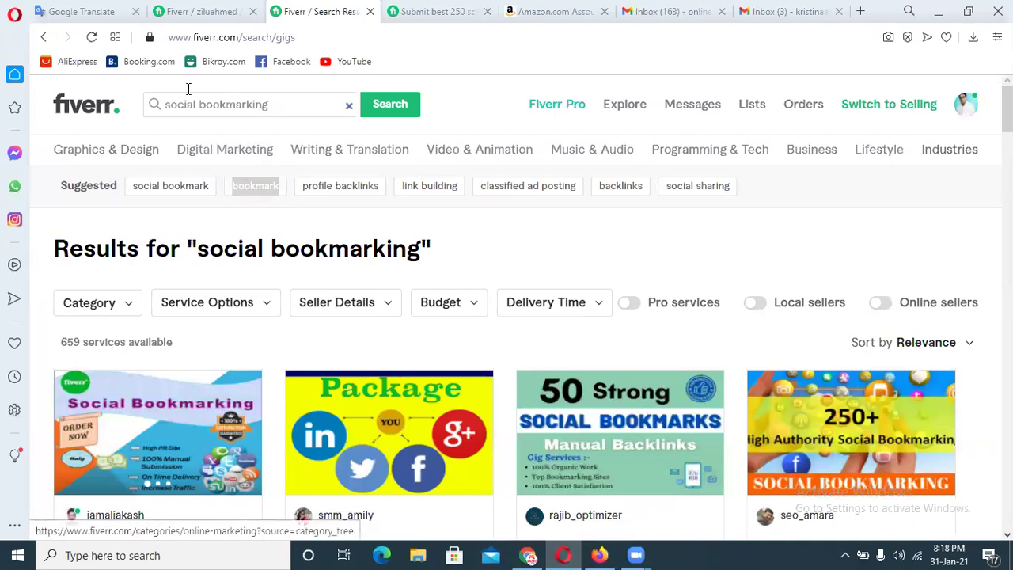
left_click(178, 10)
key("ctrl+v")
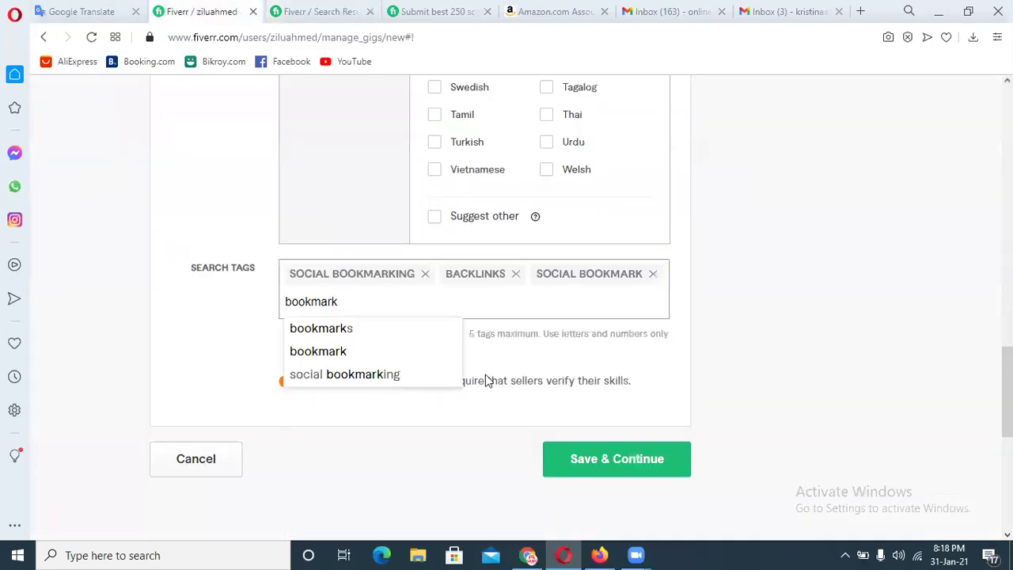
key("Return")
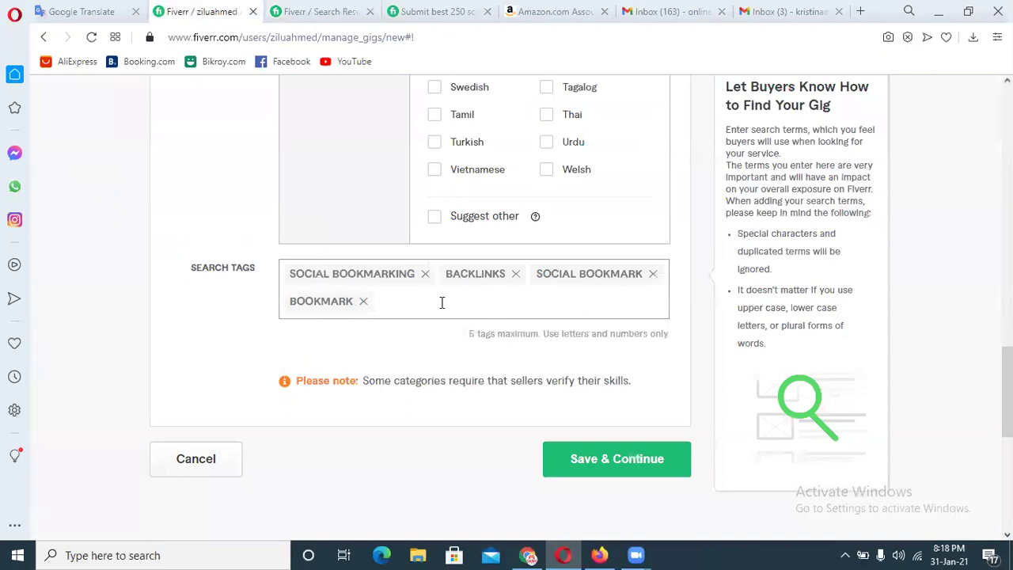
Add the suggested term "seo service" as the fifth search tag of the gig.
type("seo")
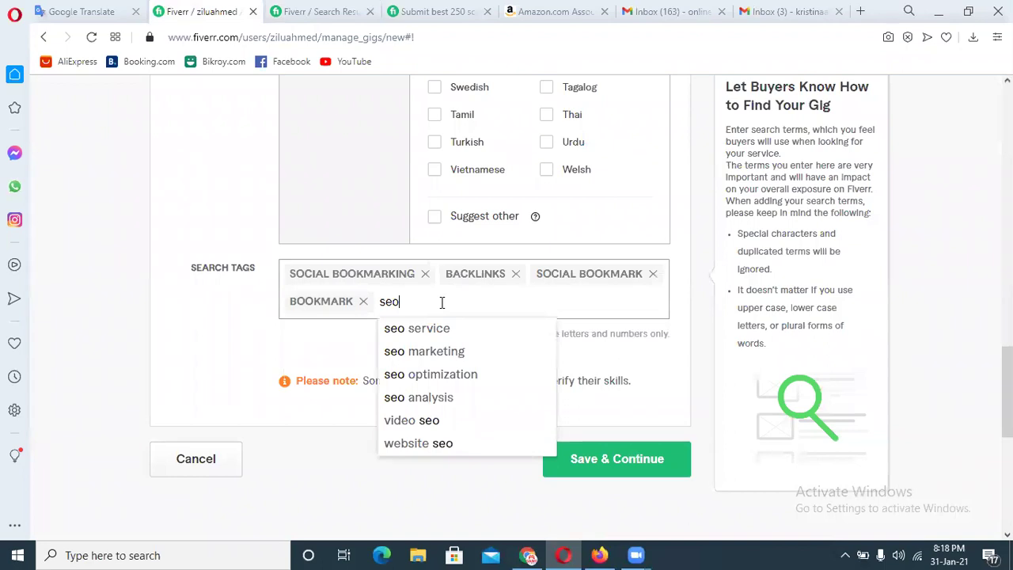
type(" ba")
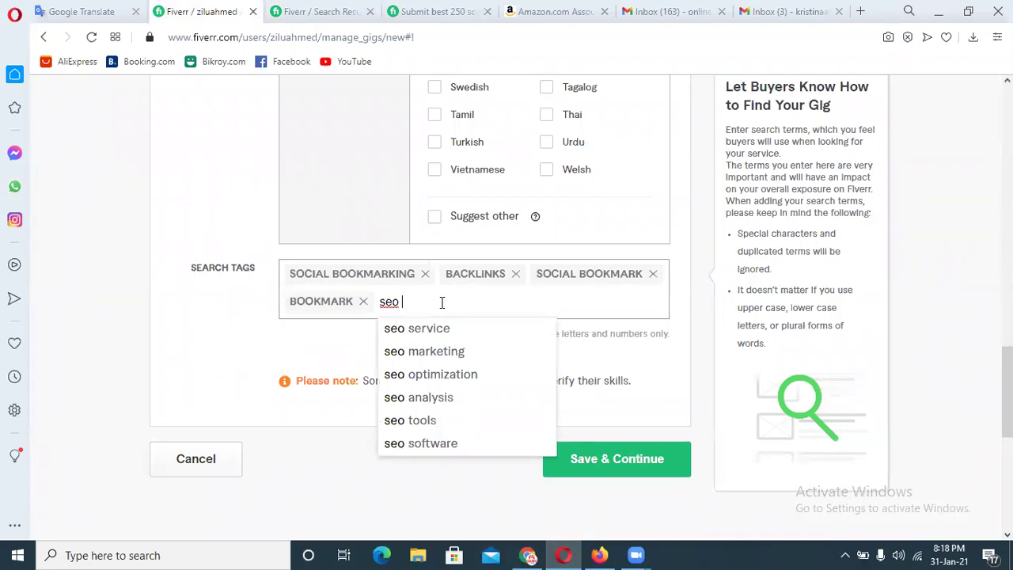
type("cklin")
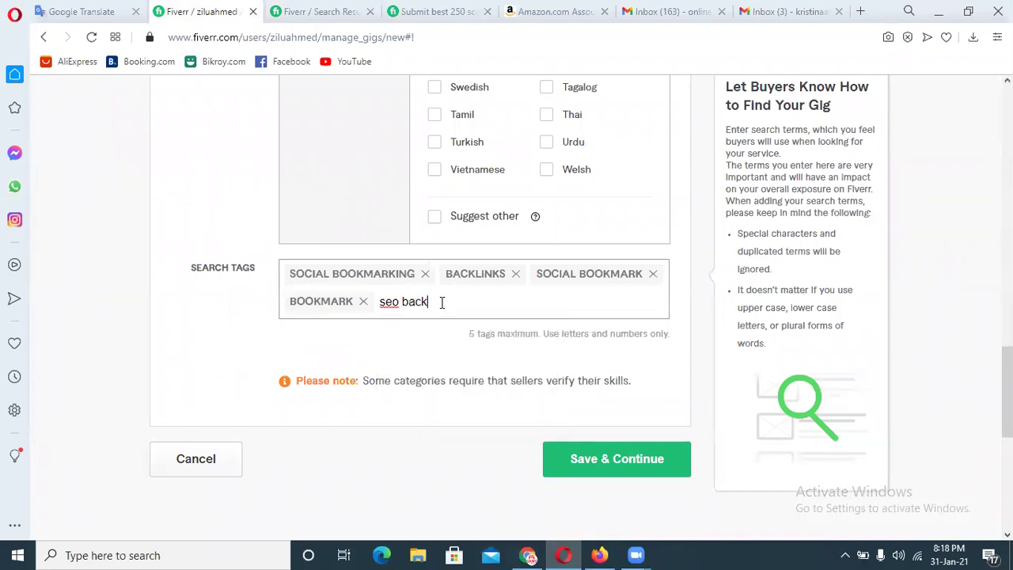
key("BackSpace")
key("BackSpace")
key("BackSpace")
key("BackSpace")
key("BackSpace")
key("BackSpace")
key("BackSpace")
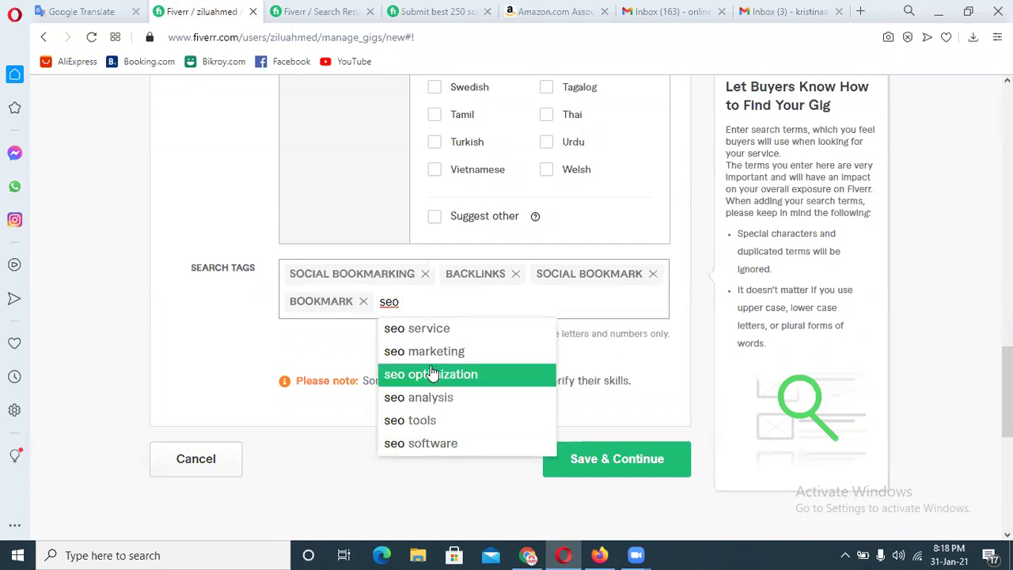
left_click(427, 330)
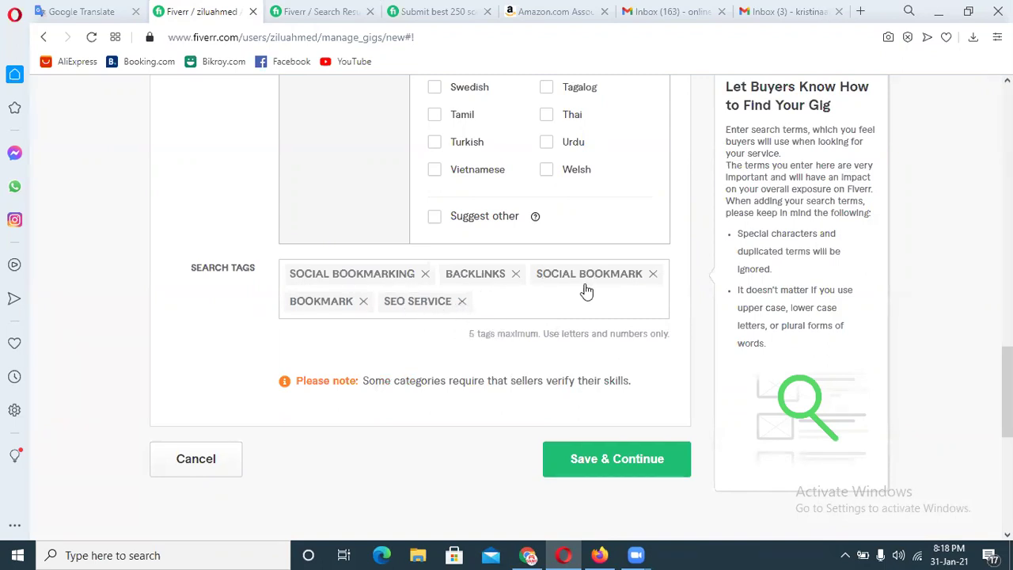
Save the gig's Overview page and continue to the Pricing page.
left_click(464, 321)
left_click(466, 305)
left_click(701, 351)
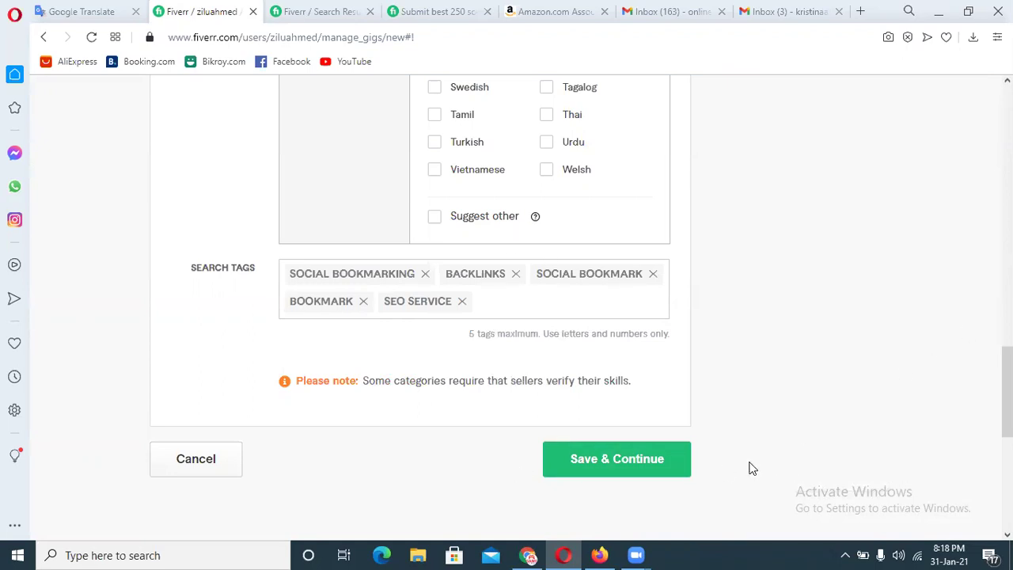
left_click(610, 468)
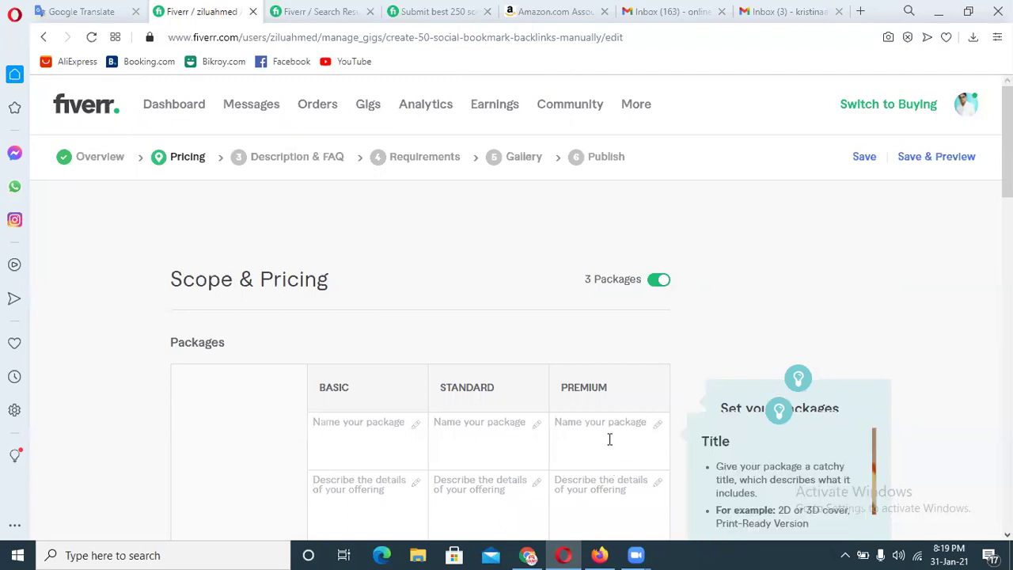
Name the Basic package "Basic Social Bookmarking & Backlink".
scroll(1006, 142, "down", 1)
scroll(585, 266, "down", 1)
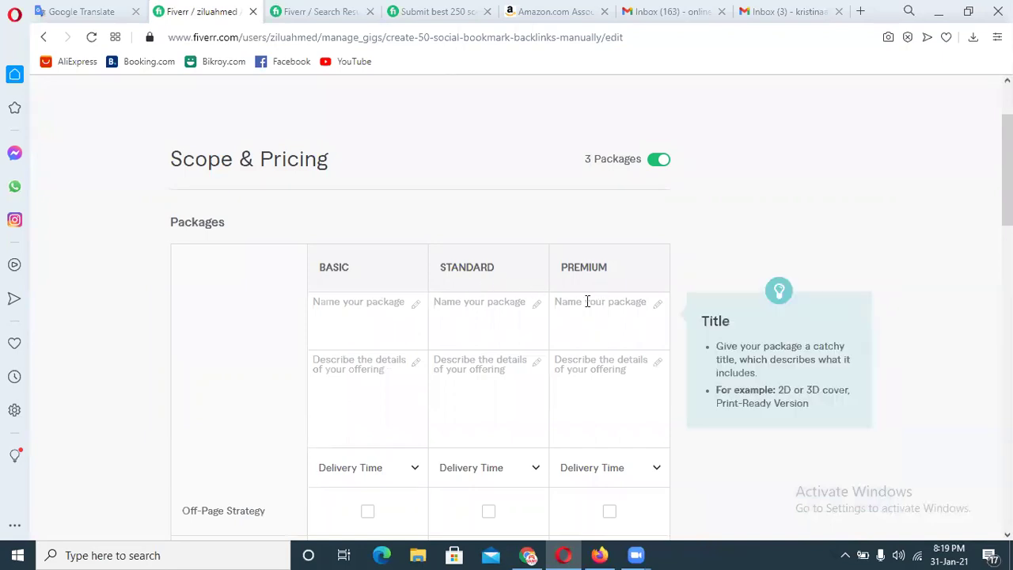
left_click(333, 307)
left_click(465, 318)
left_click(332, 315)
type("Basic")
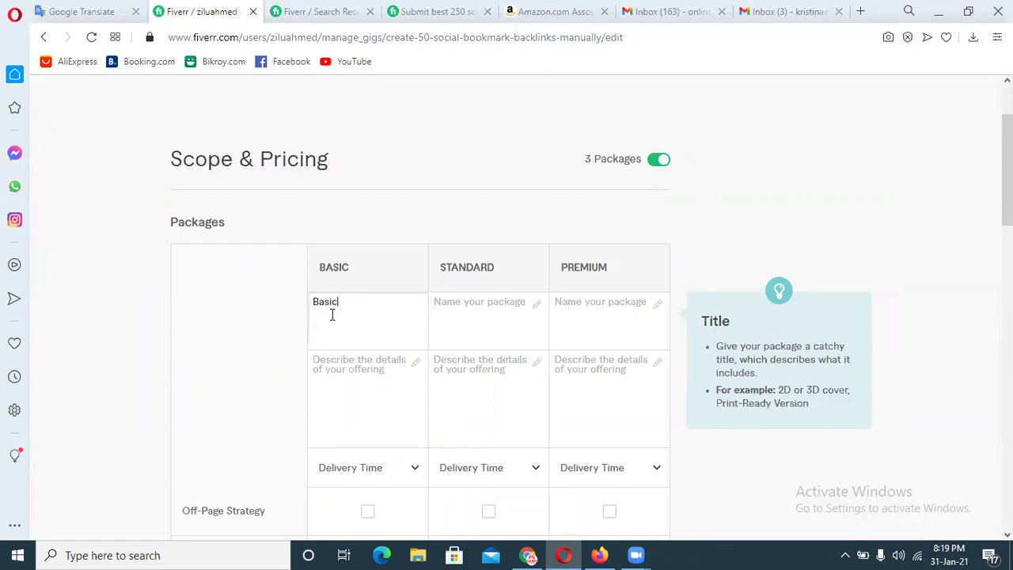
type("Social Bookmarking & Backl")
Copy "Social Bookmarking & Backlink" from the Basic package name into the Standard package name.
left_click_drag(339, 302, 362, 320)
key("ctrl+c")
left_click(461, 308)
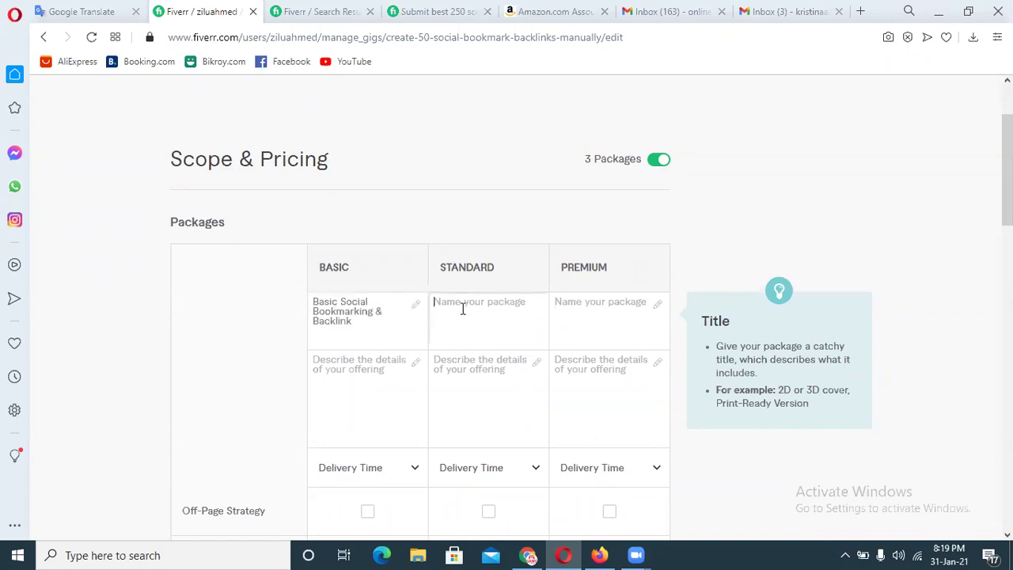
key("ctrl+v")
left_click(434, 304)
type("Standa")
key("BackSpace")
key("BackSpace")
key("BackSpace")
key("BackSpace")
key("BackSpace")
key("BackSpace")
Paste the copied "Social Bookmarking & Backlink" as the Premium package name.
left_click(576, 310)
key("ctrl+v")
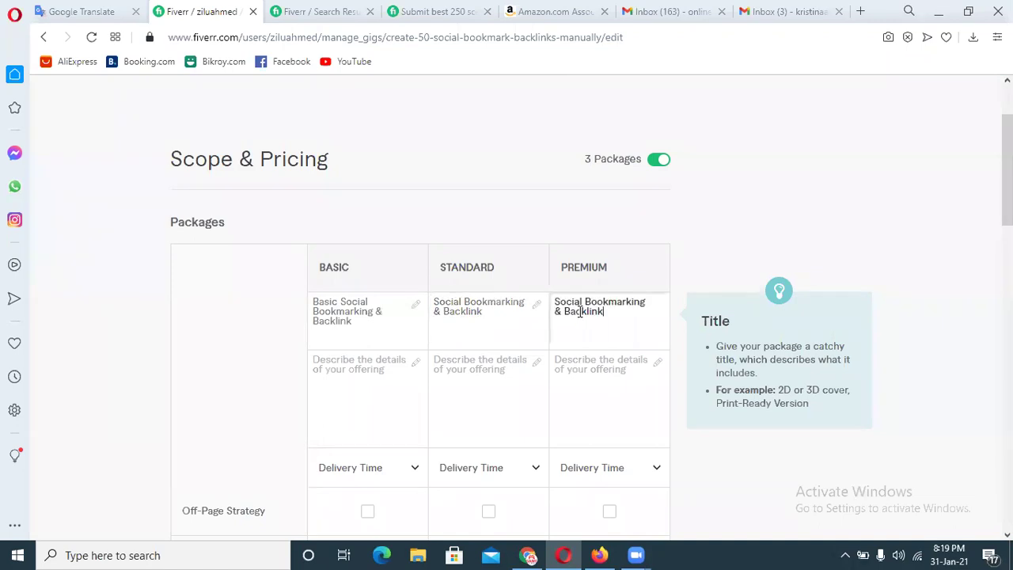
Examine the Standard and Premium packages of the competing 250 social bookmarking gig as a reference for package descriptions.
left_click(375, 369)
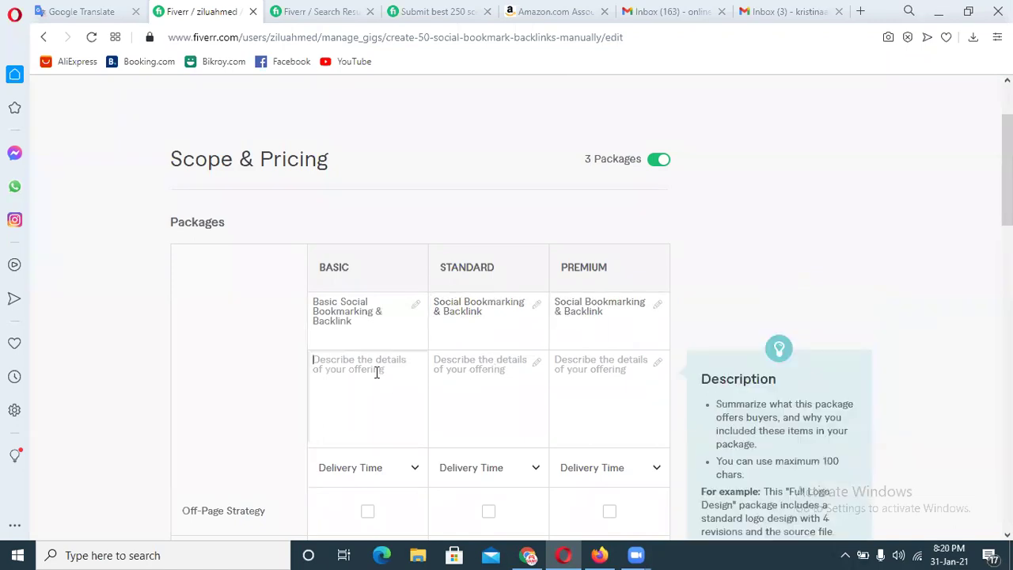
mouse_move(435, 354)
left_click(348, 11)
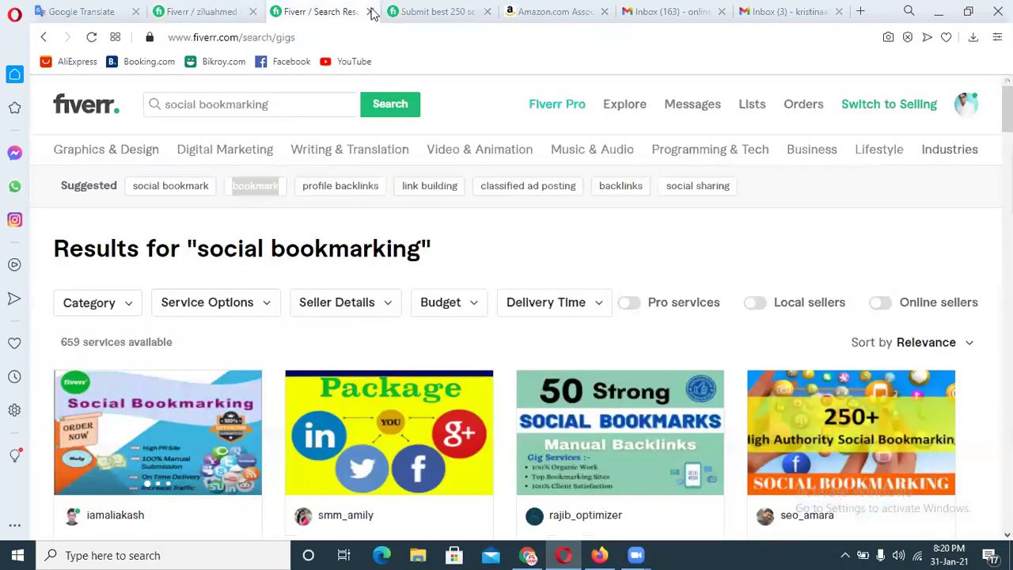
left_click(430, 12)
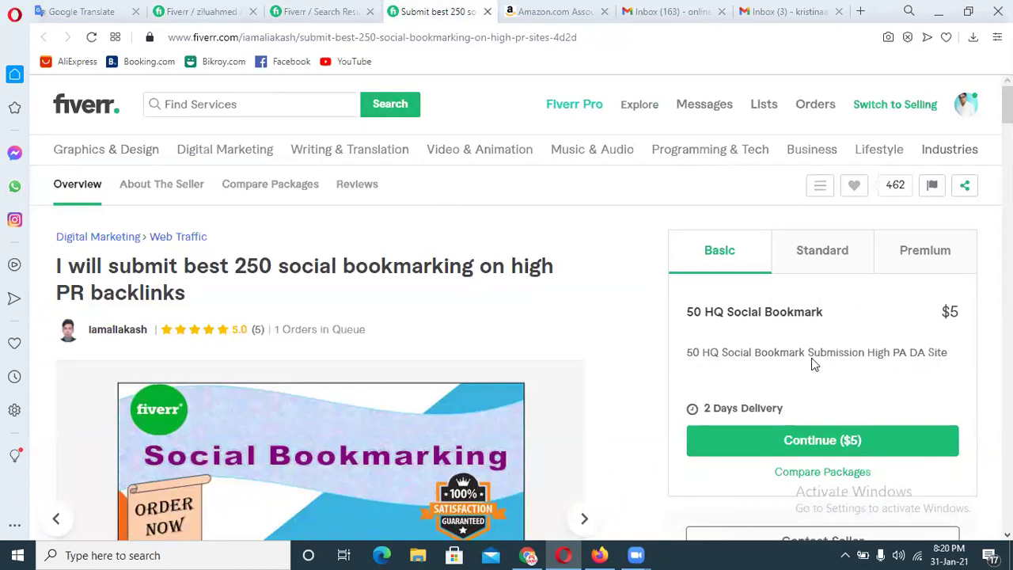
left_click(840, 259)
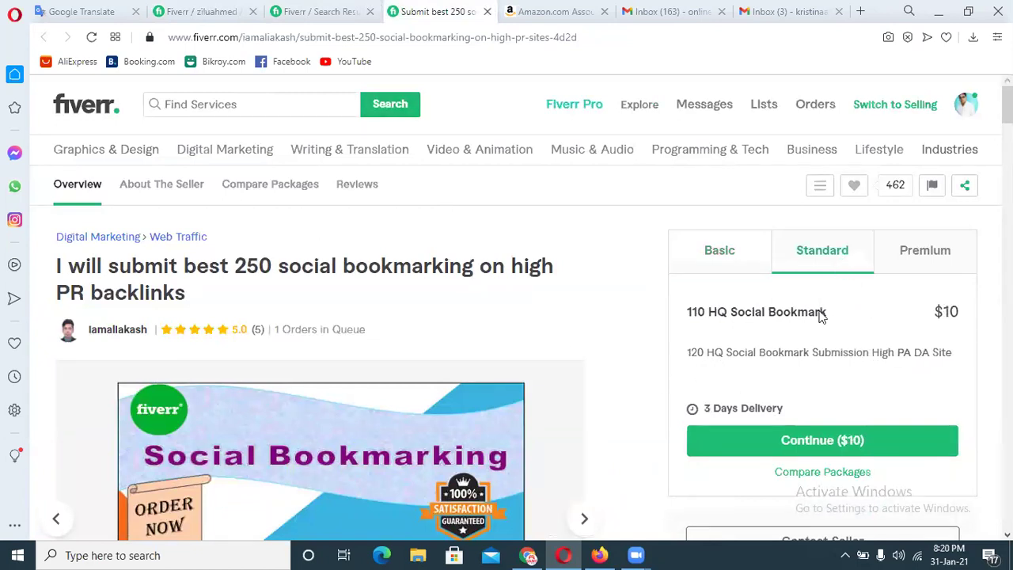
left_click(919, 255)
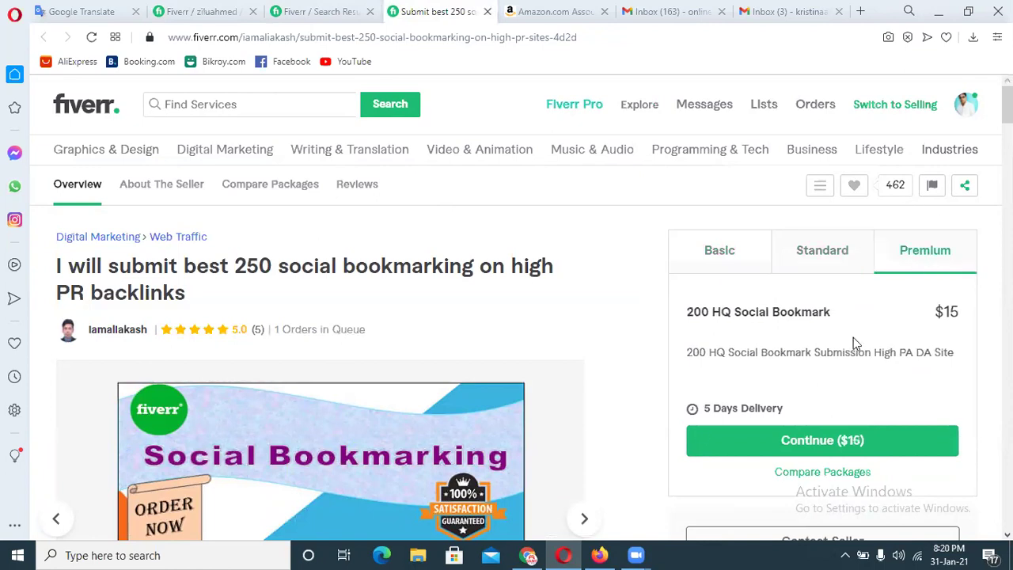
Copy the competing gig's Basic description, "50 HQ Social Bookmark Submission High PA DA Site", into the new gig's Basic package description.
left_click(691, 250)
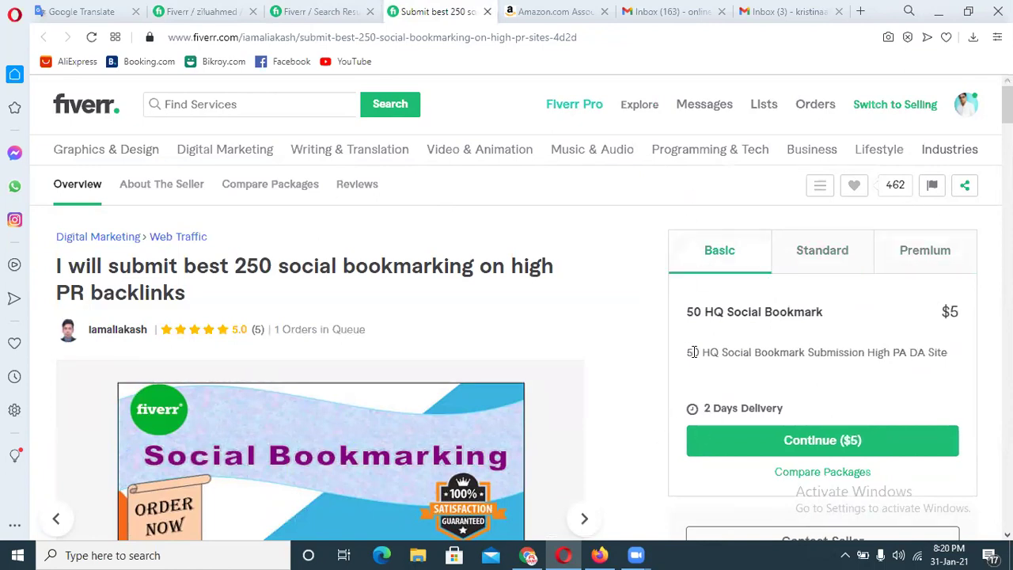
left_click_drag(683, 353, 953, 350)
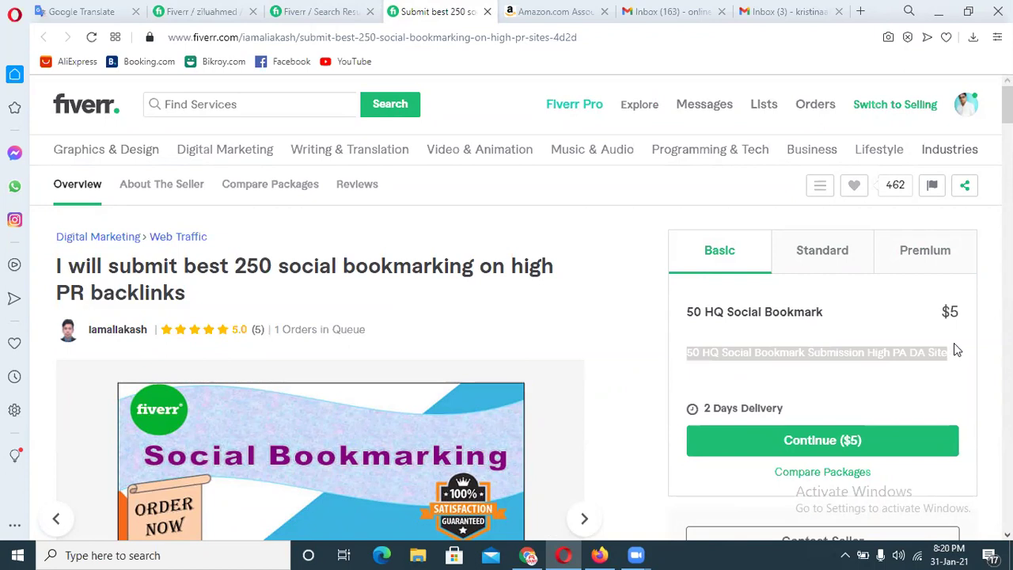
left_click(202, 11)
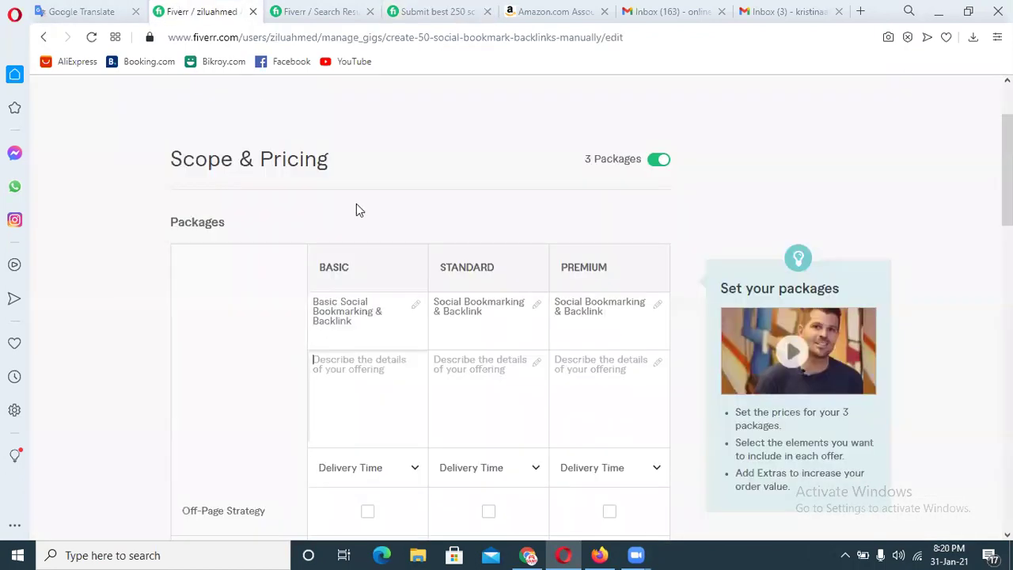
left_click(387, 360)
key("ctrl+v")
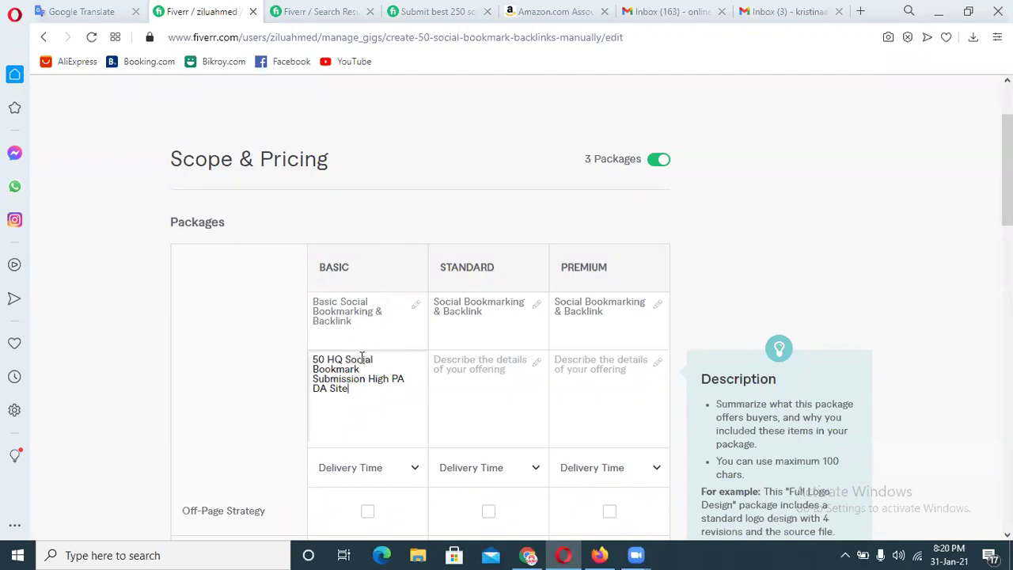
Reuse the copied description for the Standard package, changing it to "100 HQ Social Bookmark Submission High PA DA Site".
mouse_move(375, 354)
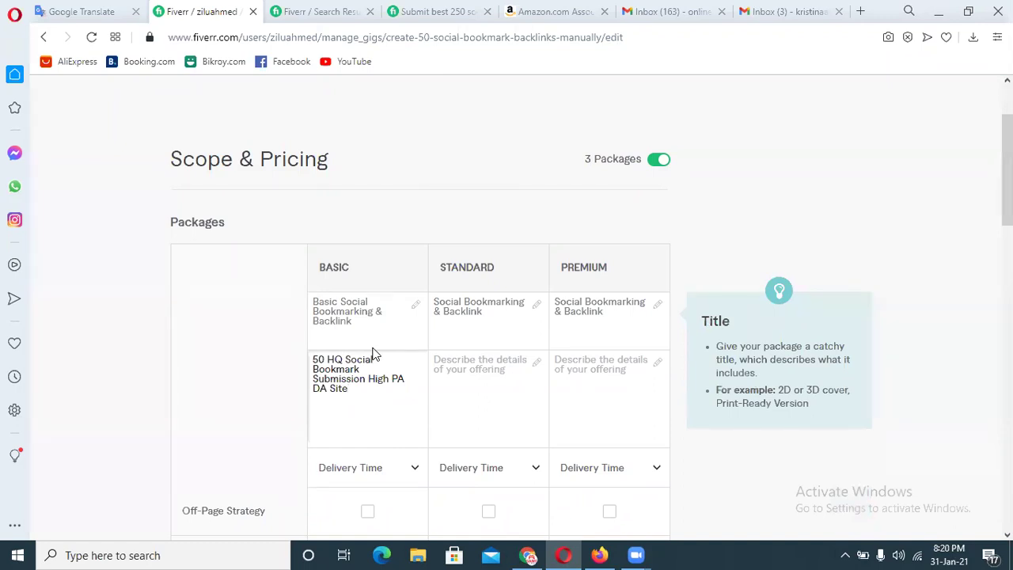
left_click(497, 364)
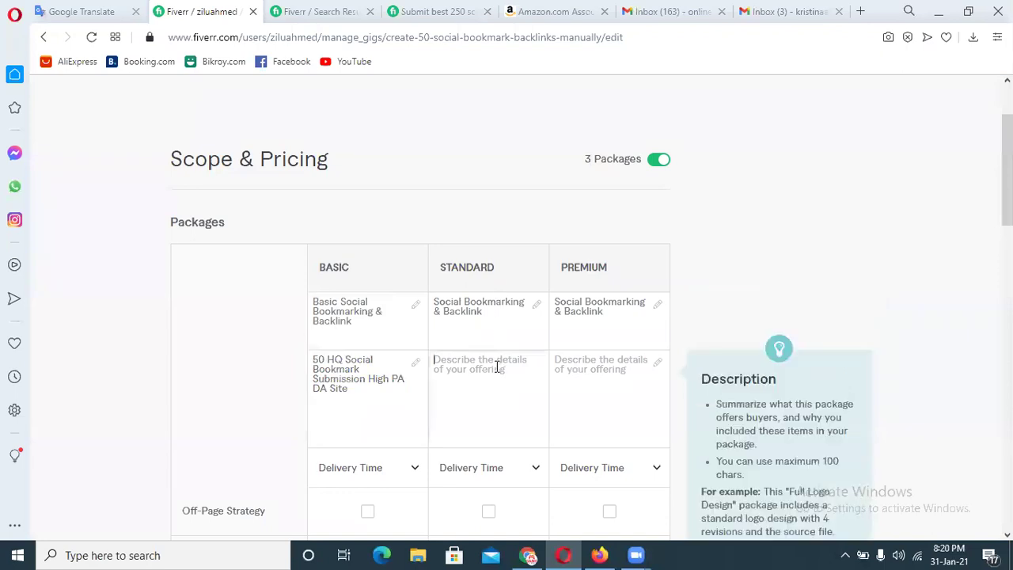
key("ctrl+v")
left_click_drag(446, 359, 425, 359)
type("100")
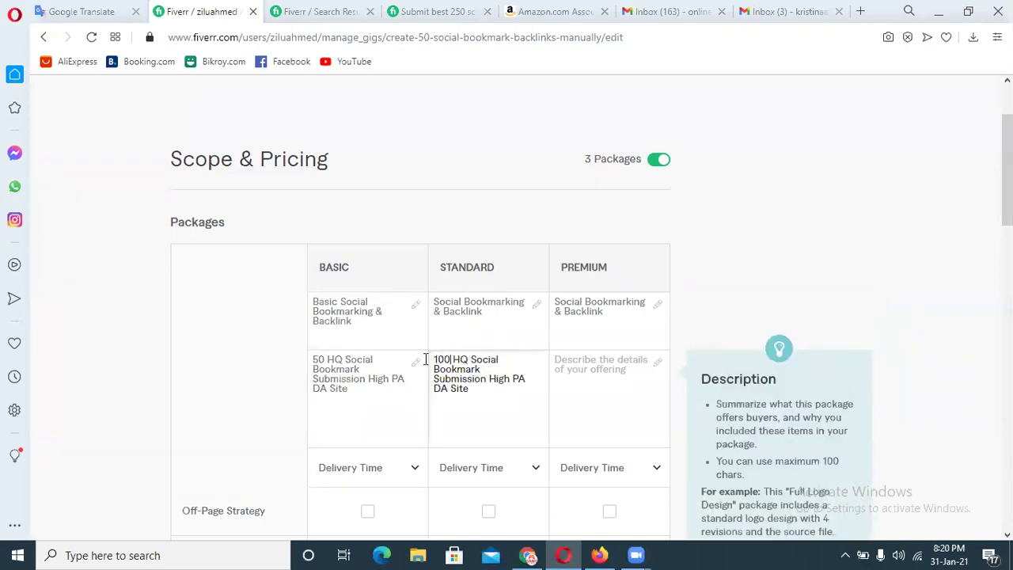
Reuse the copied description for the Premium package, changing it to "200 HQ Social Bookmark Submission High PA DA Site".
left_click(561, 361)
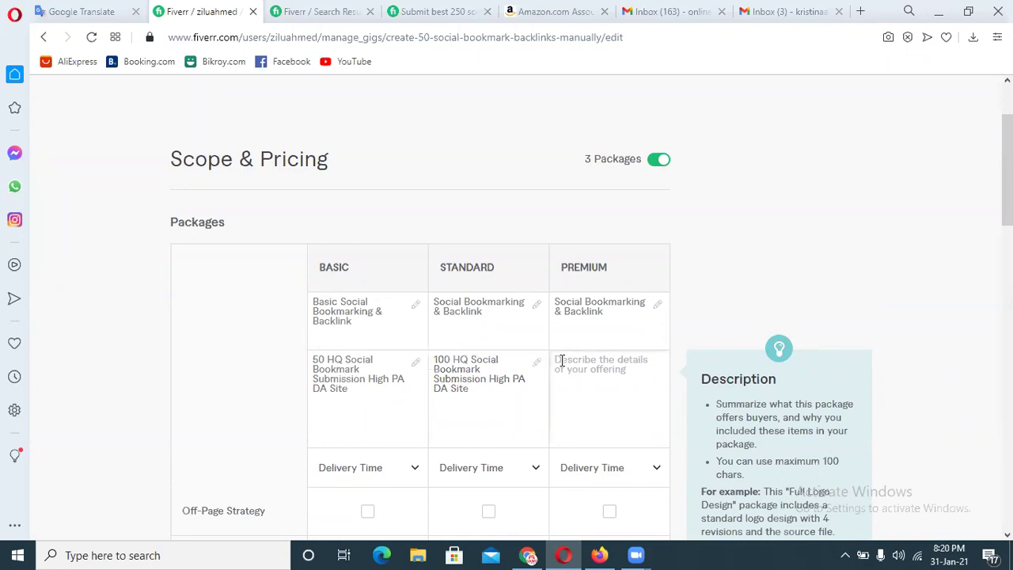
key("ctrl+v")
left_click_drag(563, 360, 552, 359)
type("200")
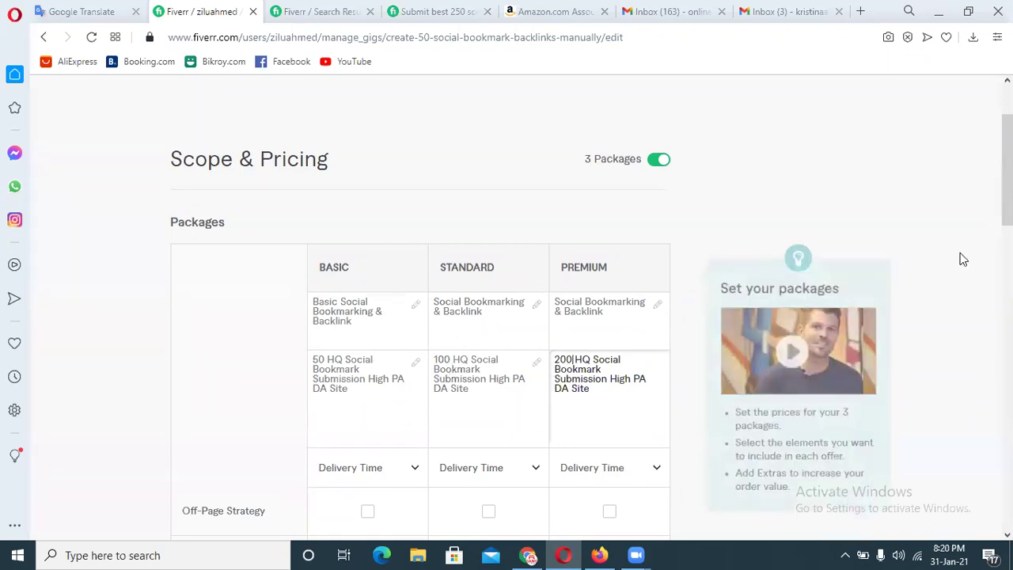
Set the delivery times to 2 days for Basic, 4 days for Standard and 7 days for Premium.
scroll(1007, 190, "down", 1)
scroll(506, 309, "down", 1)
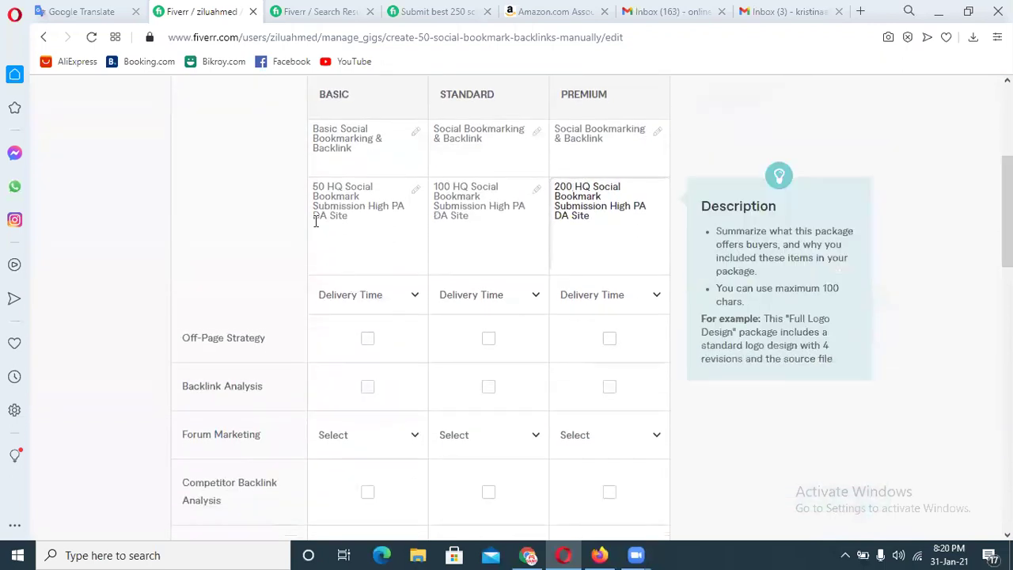
left_click(362, 295)
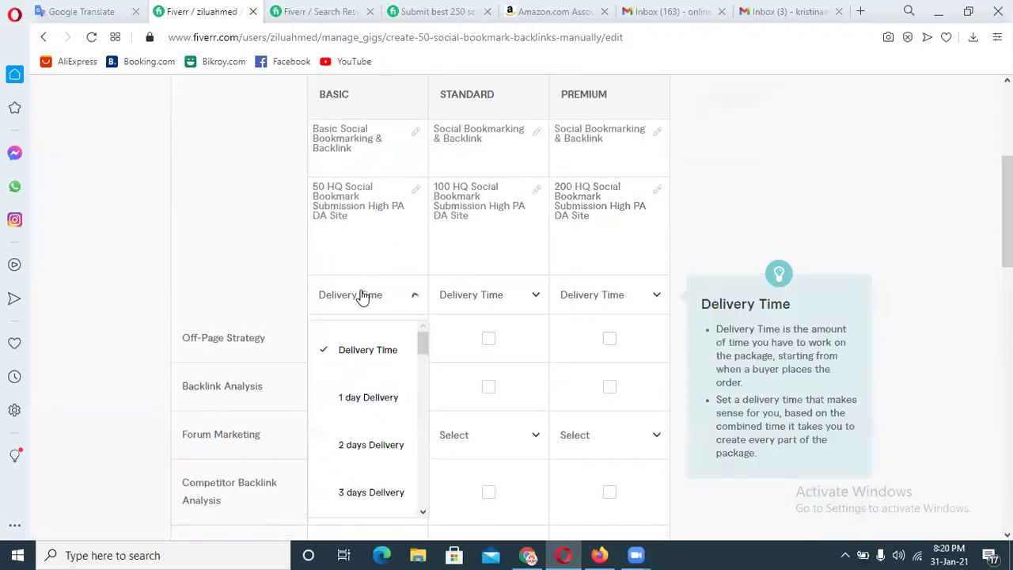
left_click(346, 443)
left_click(505, 298)
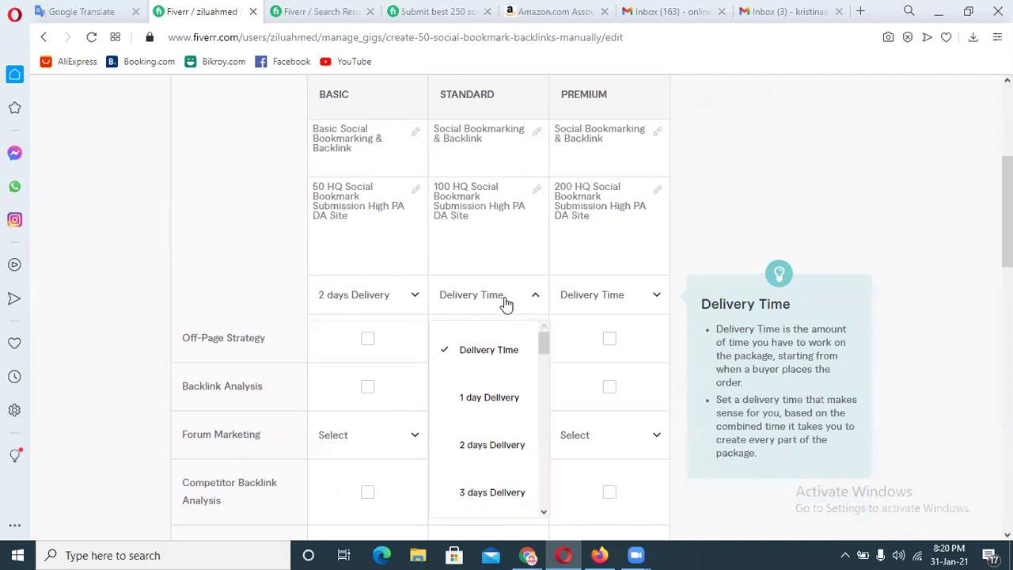
left_click_drag(543, 345, 544, 357)
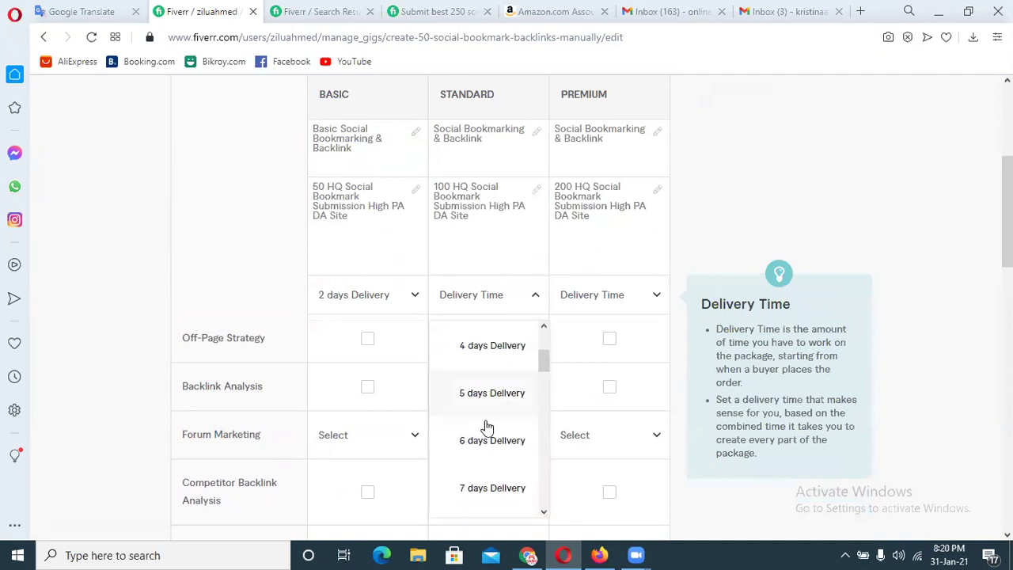
left_click(479, 352)
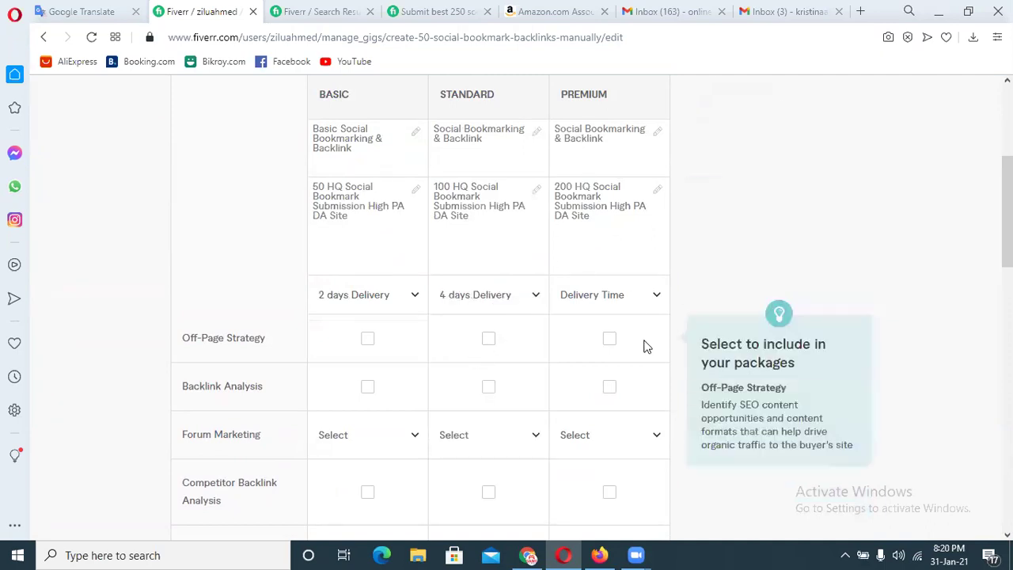
left_click(638, 307)
left_click_drag(664, 349, 662, 375)
left_click(597, 452)
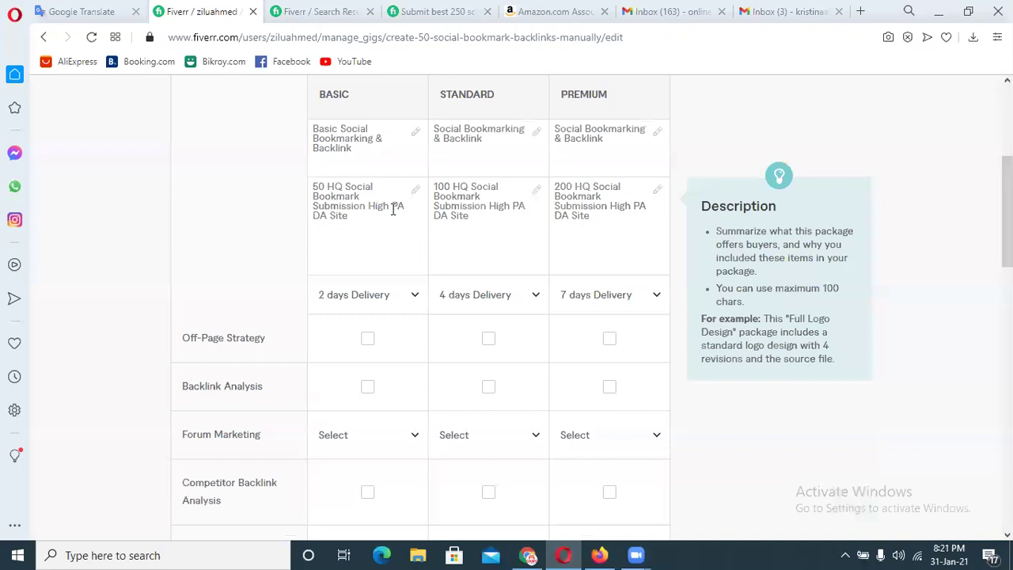
scroll(396, 206, "down", 2)
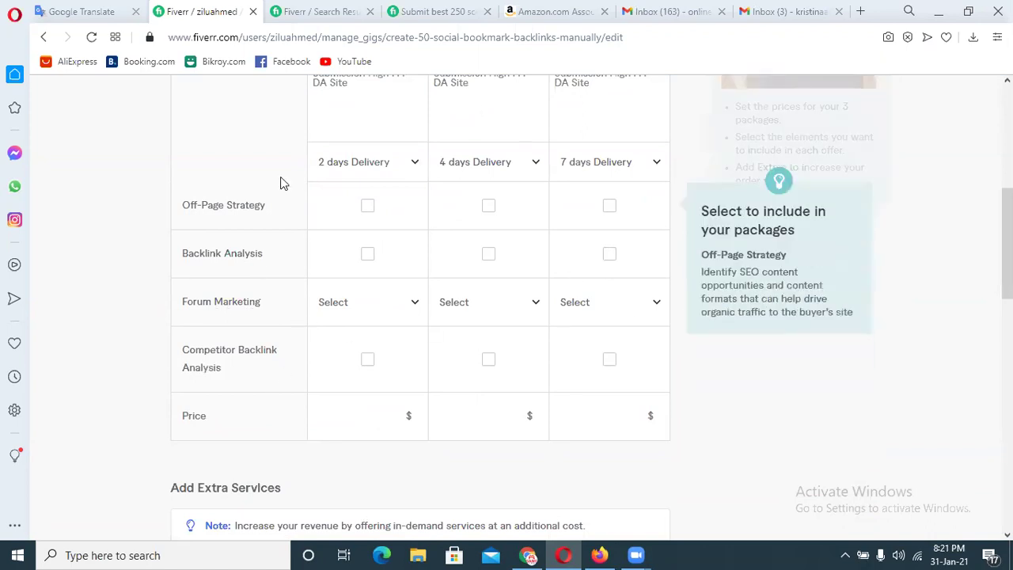
left_click(367, 206)
left_click(487, 206)
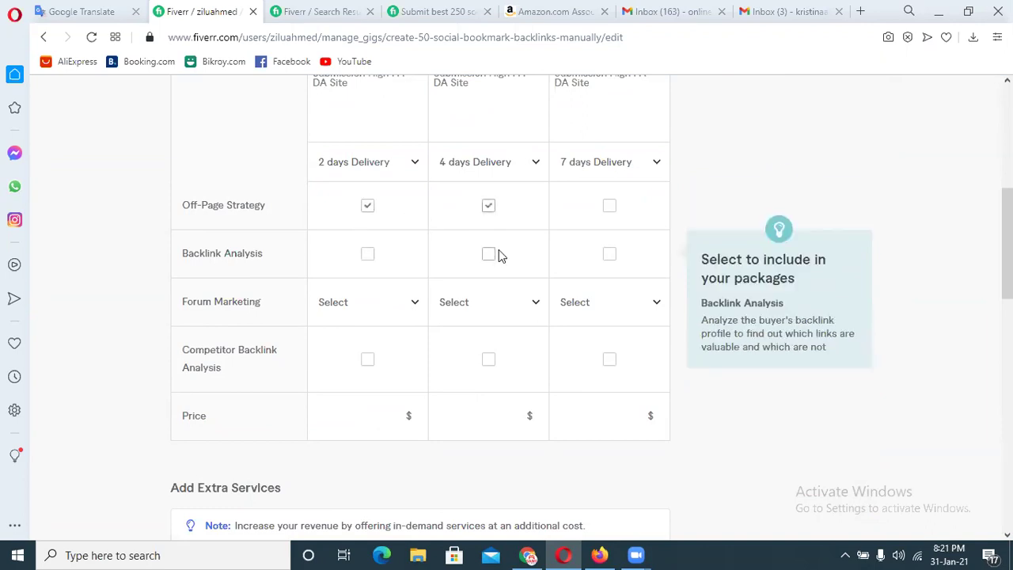
left_click(487, 255)
left_click(487, 255)
left_click(489, 207)
left_click(367, 206)
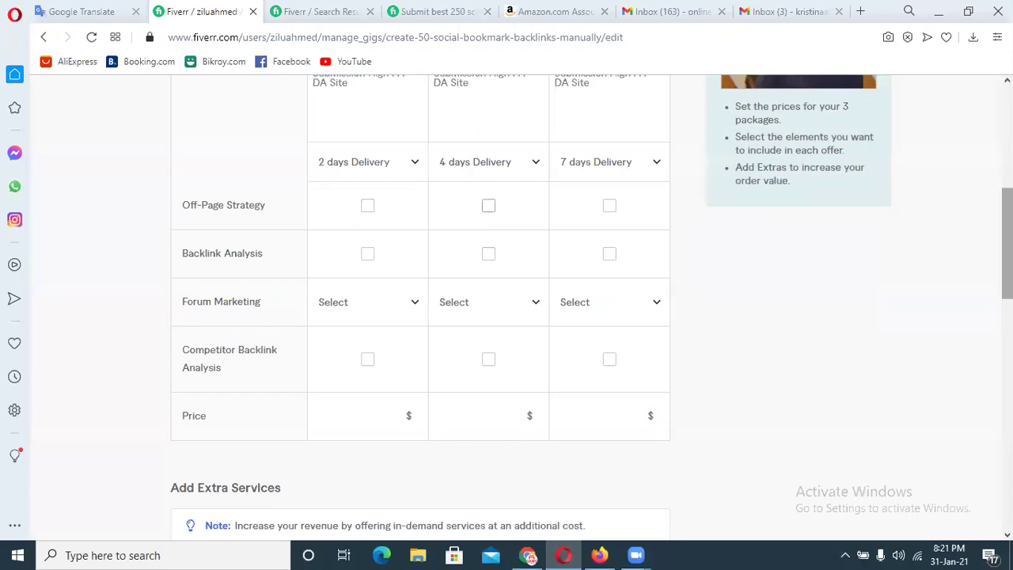
Set the Basic package price to $10.
left_click(332, 407)
type("10")
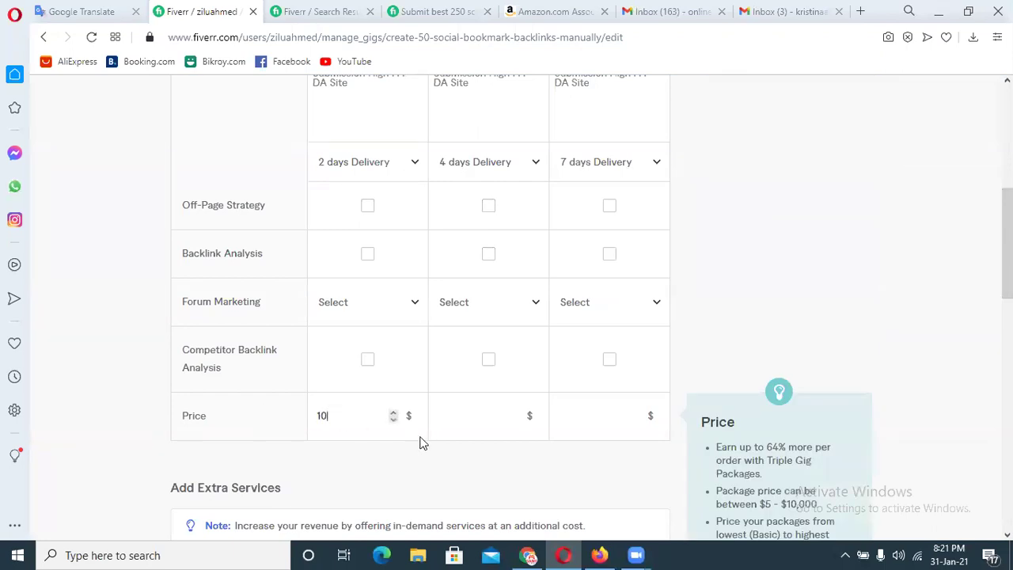
Set the Standard package price to $20 and the Premium package price to $30.
left_click(475, 418)
scroll(474, 419, "up", 5)
scroll(474, 420, "down", 2)
scroll(609, 443, "down", 2)
left_click(604, 438)
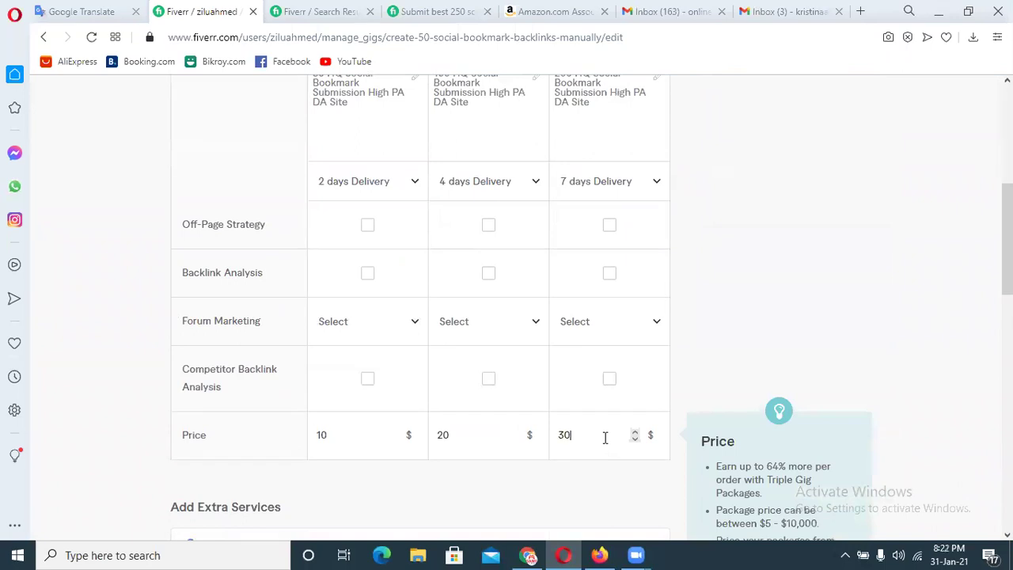
left_click(586, 409)
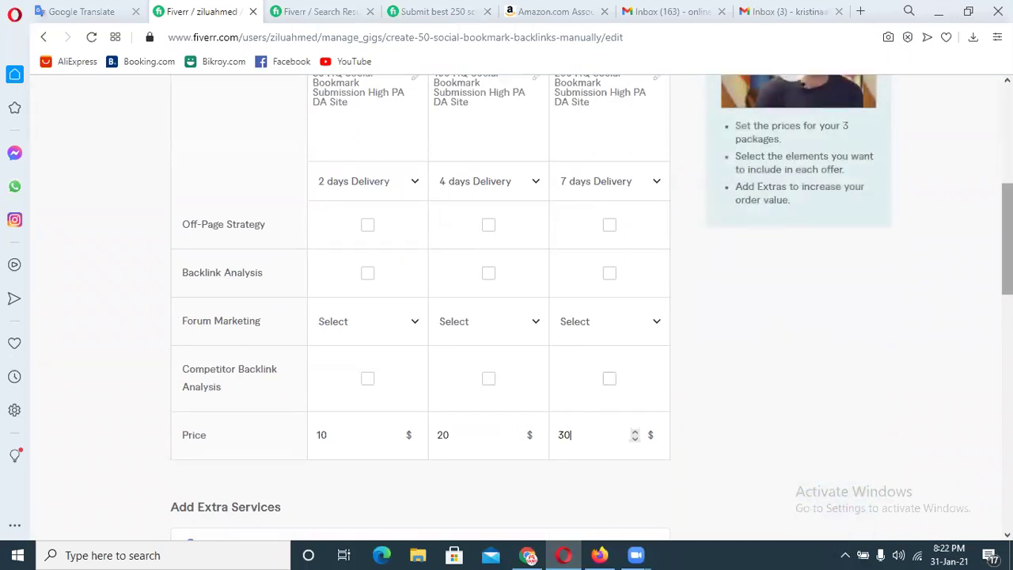
Deselect the Off-Page Strategy and Backlink Analysis options under the extra services.
scroll(585, 409, "up", 3)
scroll(506, 316, "down", 4)
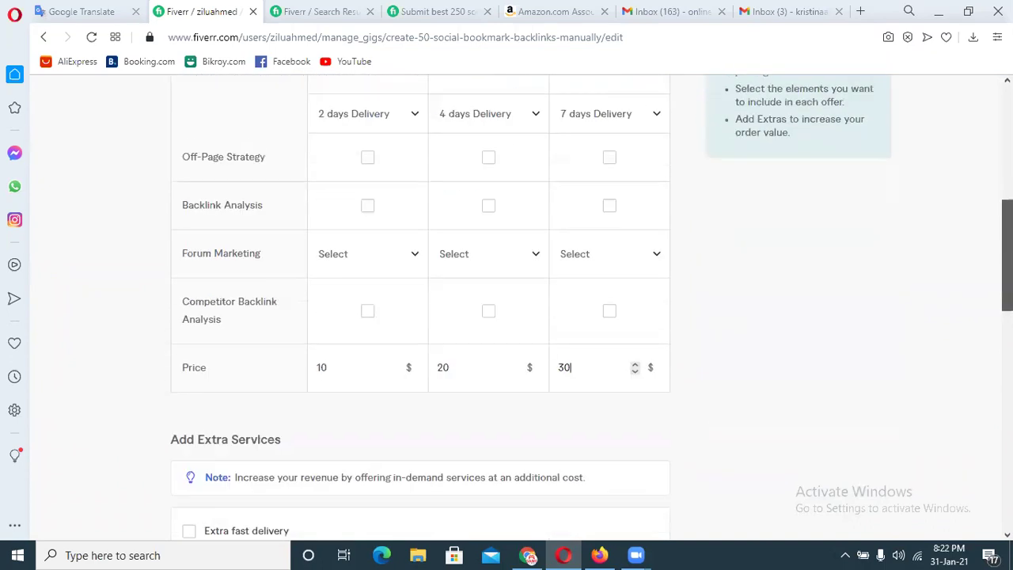
scroll(506, 308, "up", 2)
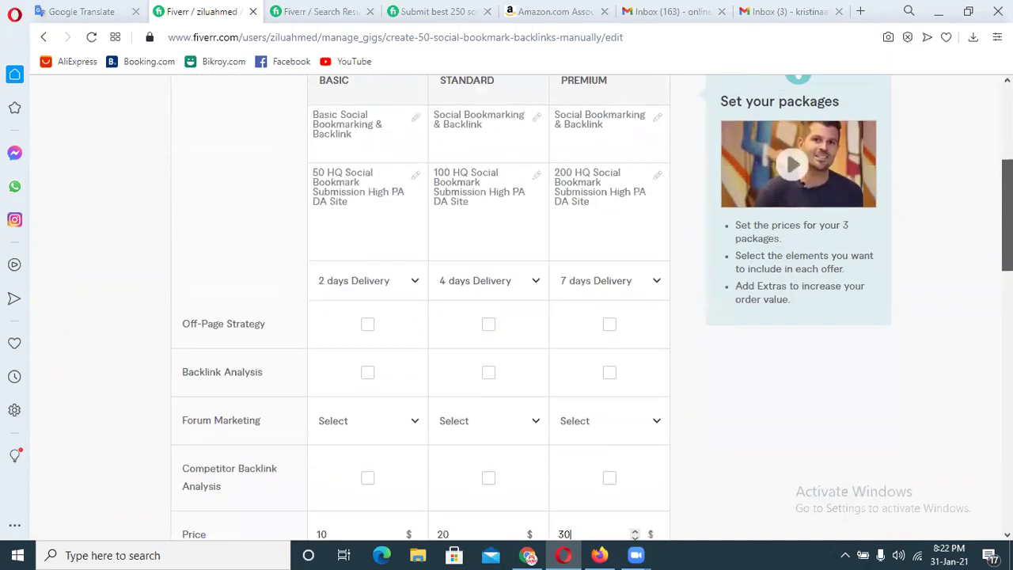
scroll(985, 387, "down", 7)
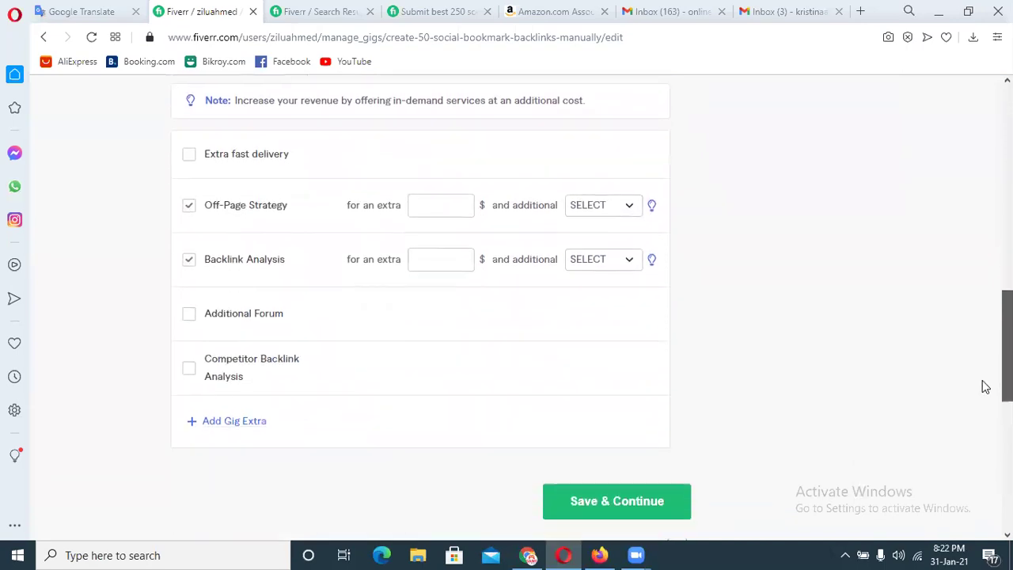
left_click(189, 207)
left_click(190, 258)
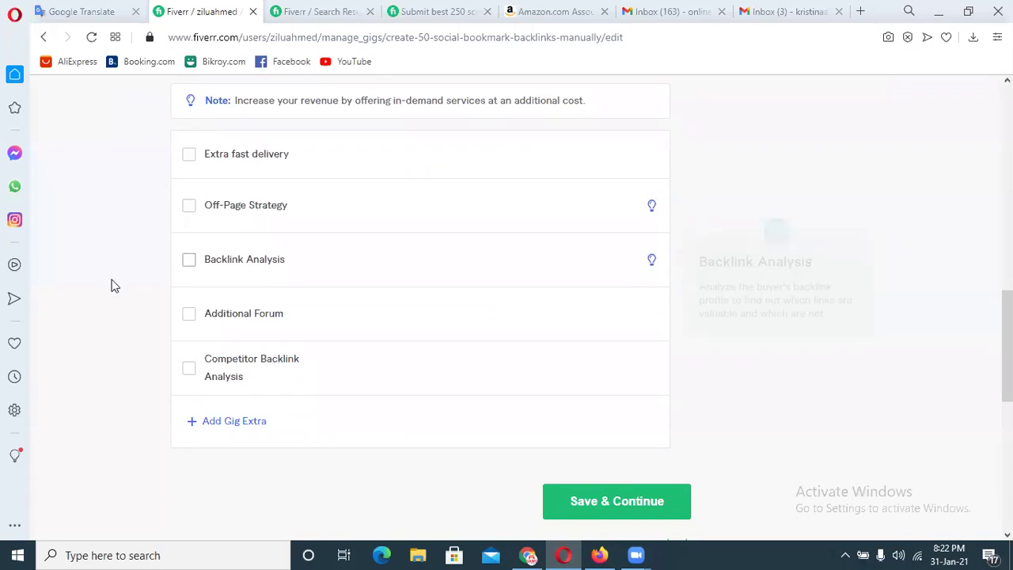
Shorten the Standard package title to "Bookmarking & Backlink" and save the pricing page to continue to Description & FAQ.
scroll(571, 511, "up", 2)
scroll(571, 512, "up", 10)
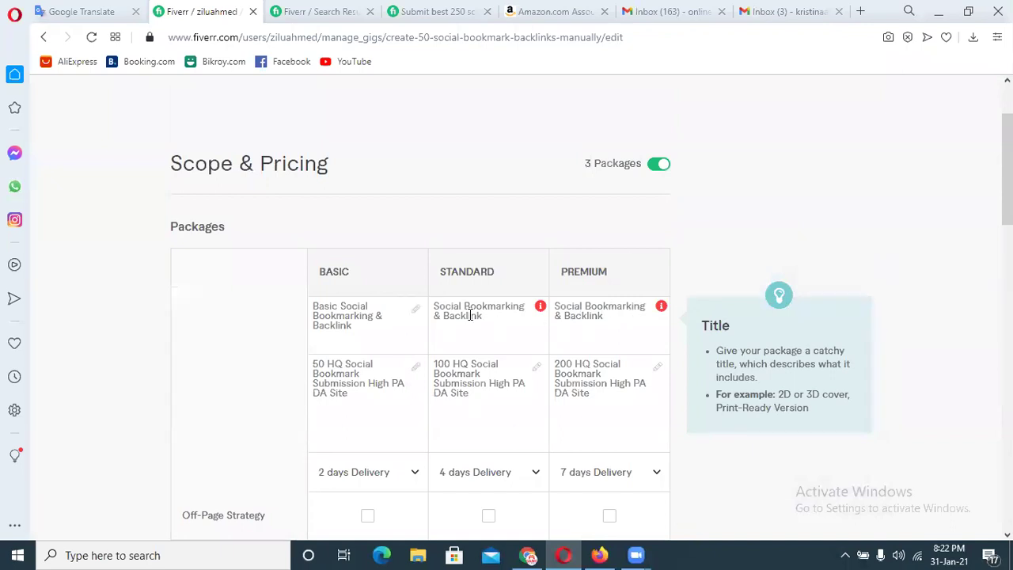
left_click_drag(462, 306, 419, 310)
key("BackSpace")
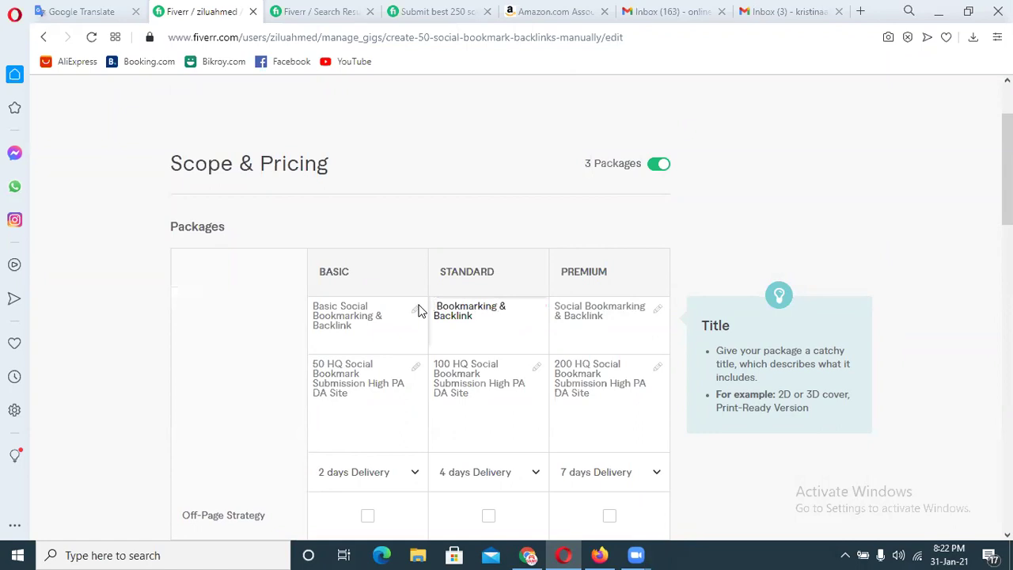
key("Delete")
left_click(910, 193)
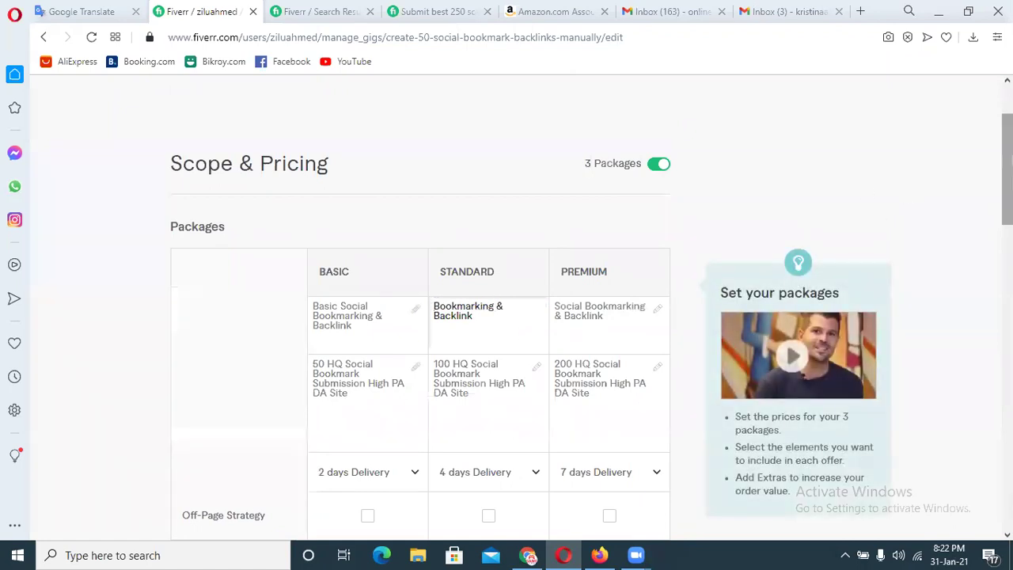
scroll(632, 332, "down", 15)
left_click(630, 325)
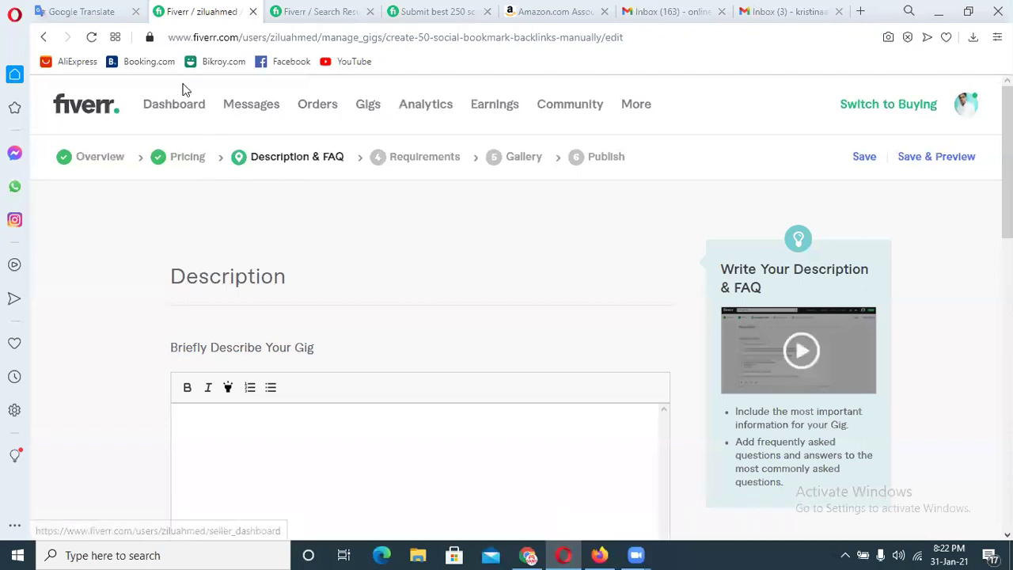
Close the Google Translate page, both Gmail inboxes and the Amazon Associates page.
left_click(136, 11)
left_click(565, 12)
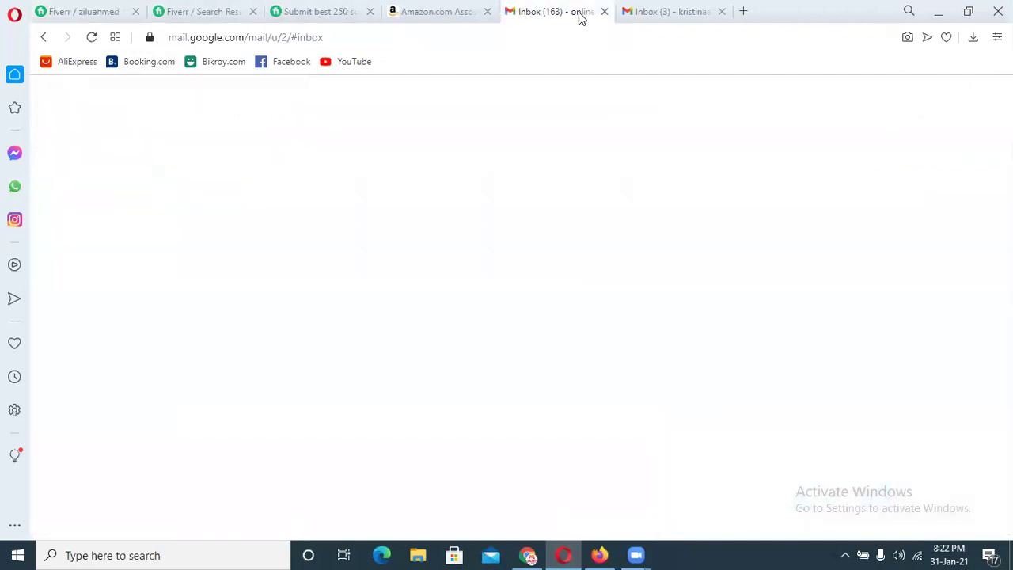
left_click(605, 12)
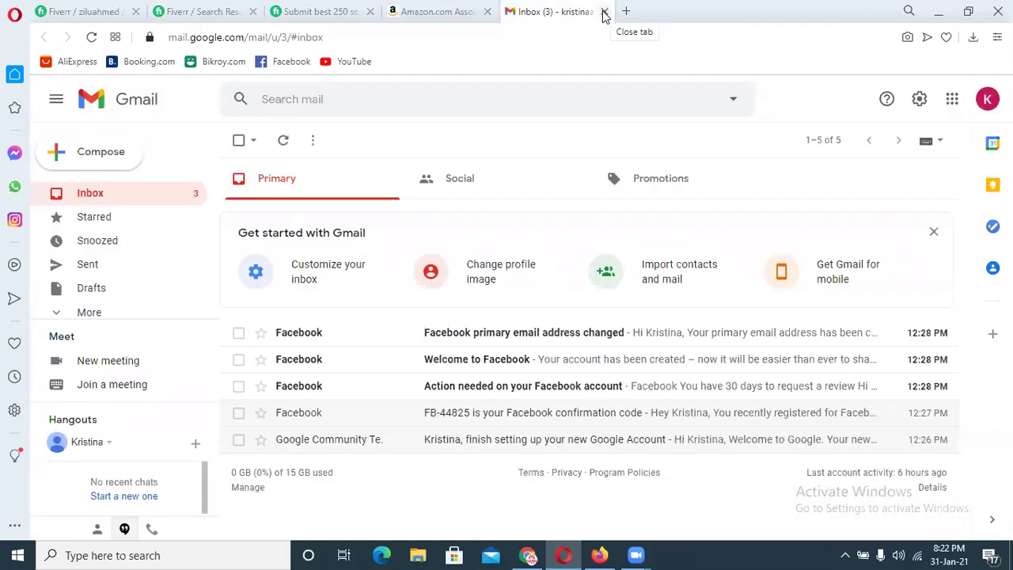
left_click(604, 12)
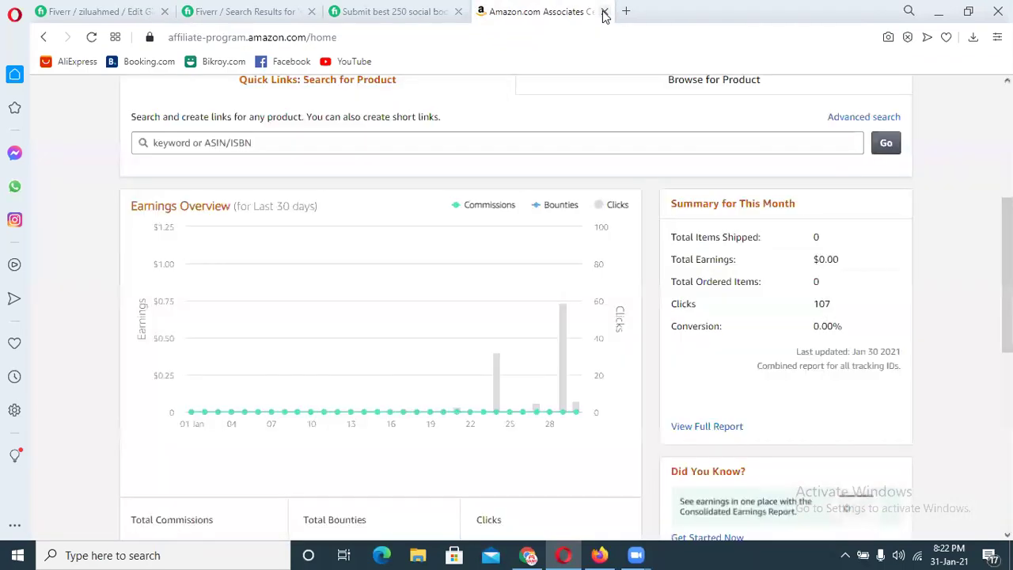
left_click(605, 12)
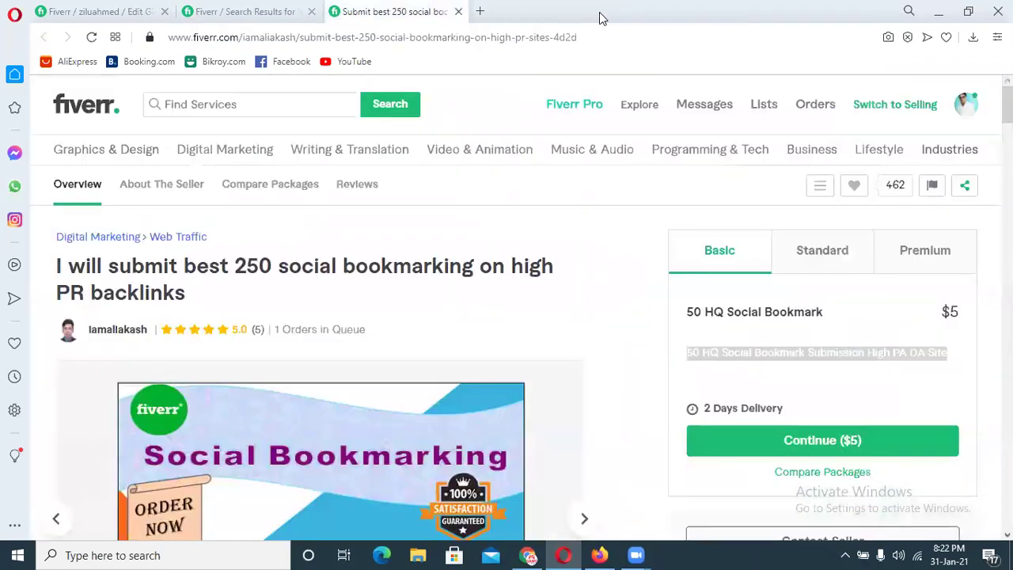
Open Google Translate on a new page and set it to translate from Bengali to English.
left_click(480, 13)
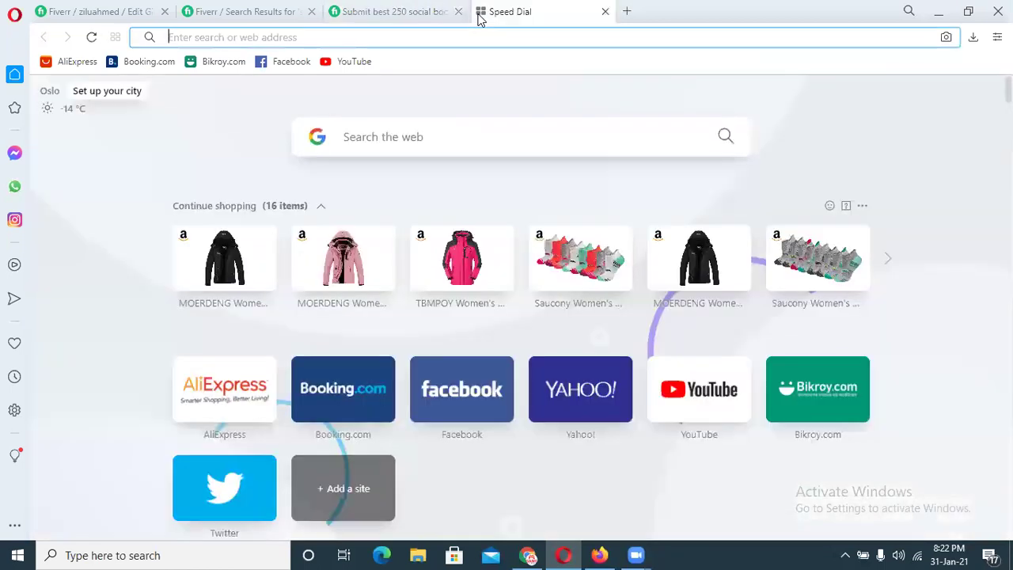
type("goo")
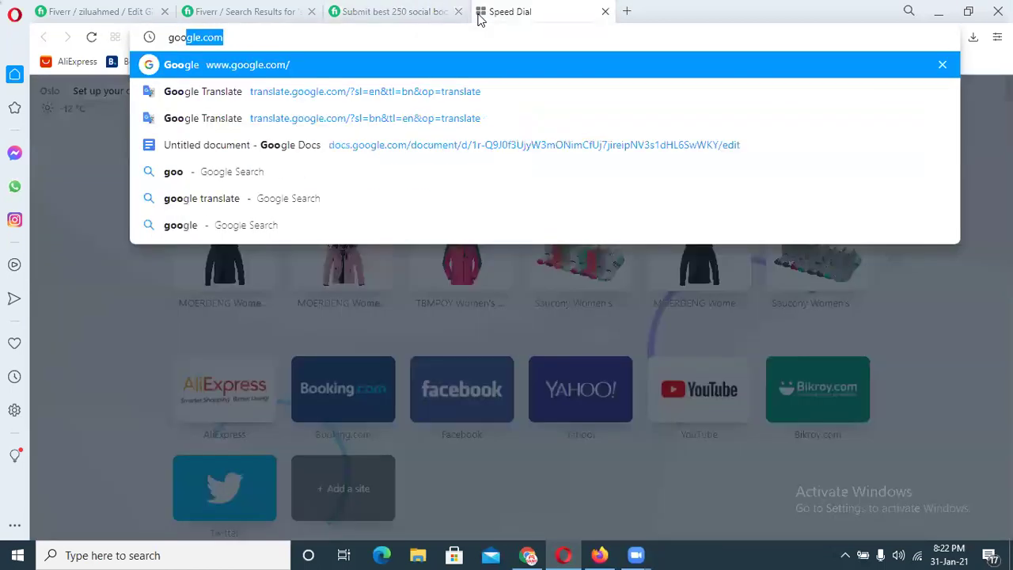
key("Return")
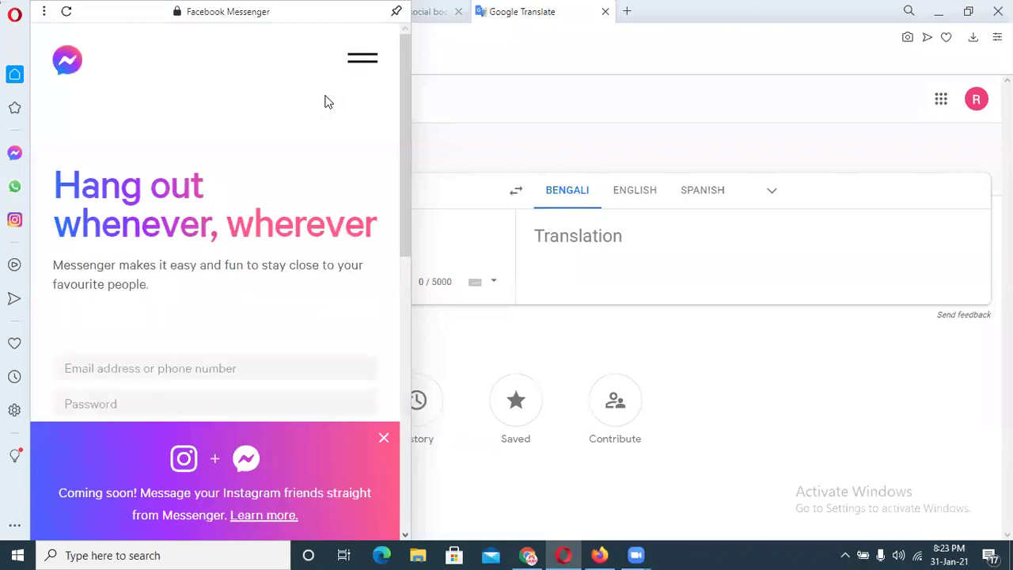
left_click(418, 135)
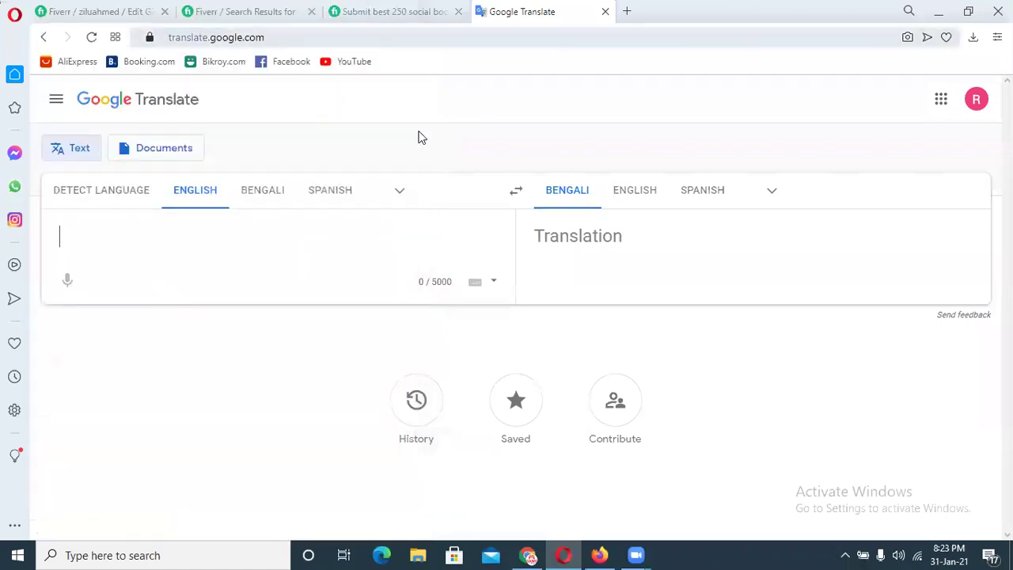
left_click(269, 200)
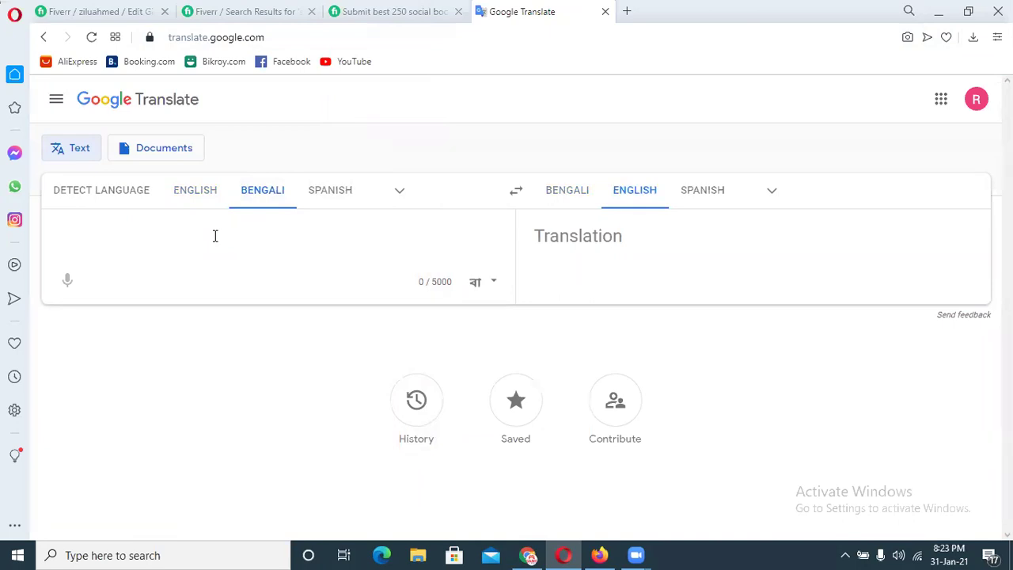
Begin the Bengali source text for the gig description with "আমি বেসিক এর জন্য".
type("ami")
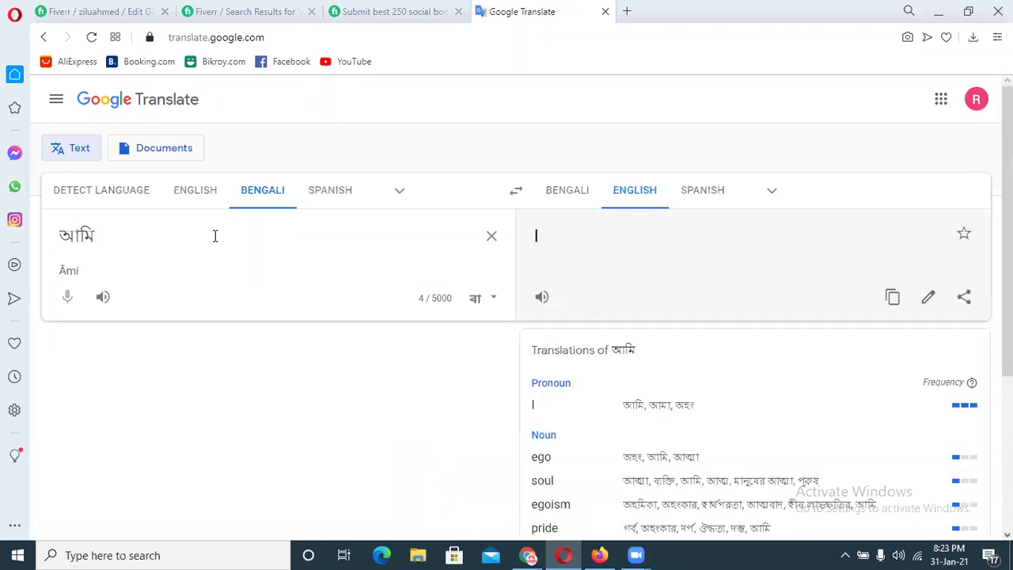
type("basic ")
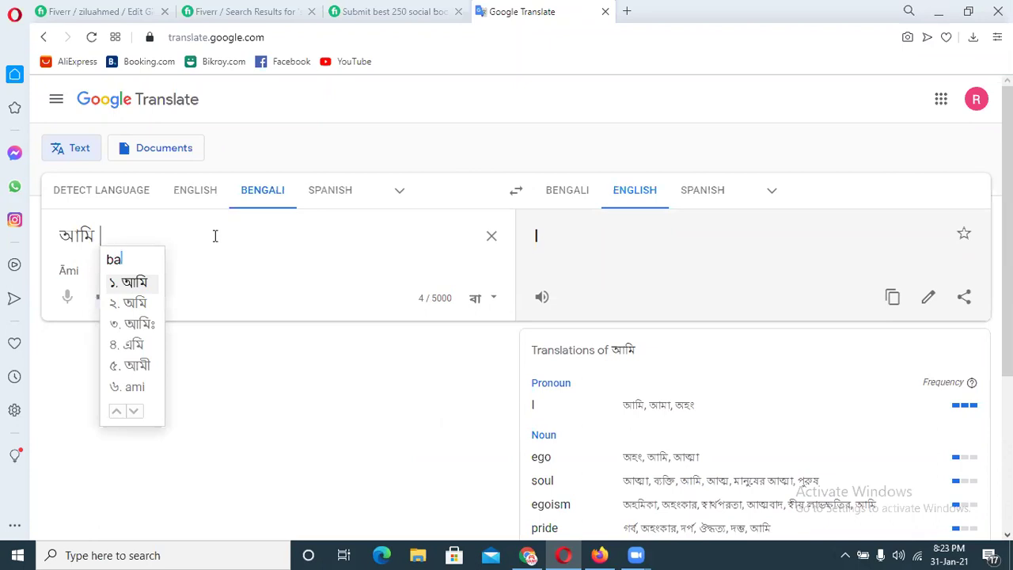
type("er jon")
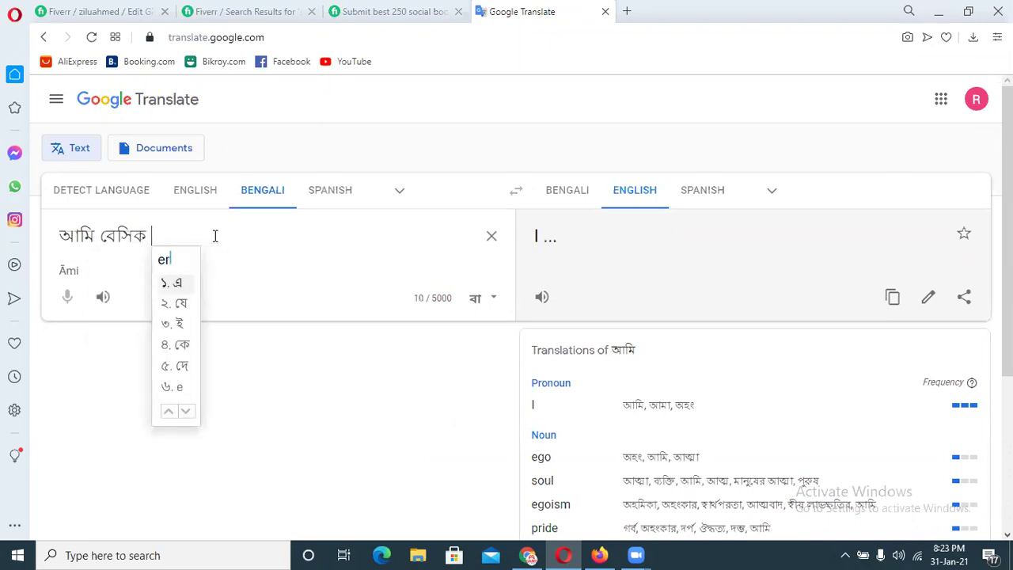
type("no")
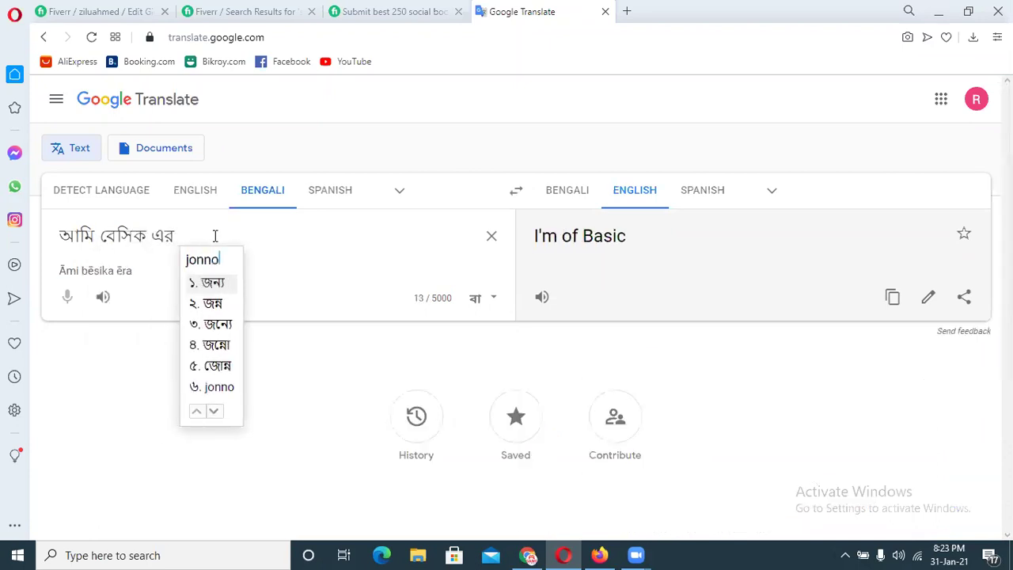
Check the Basic package's bookmark quantity on the gig's Pricing page, then append 50 to the Bengali text in Google Translate.
left_click(103, 6)
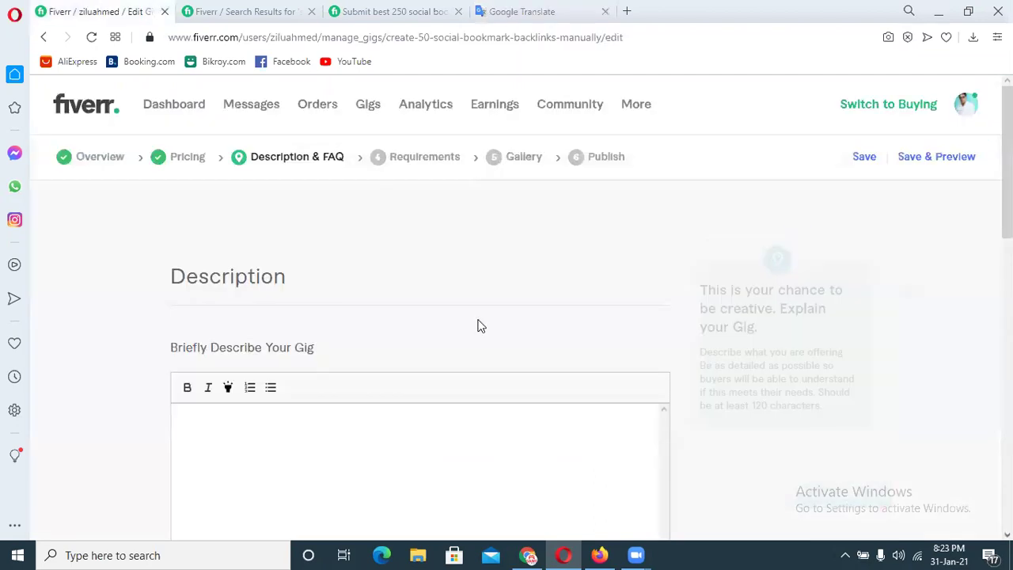
left_click(197, 167)
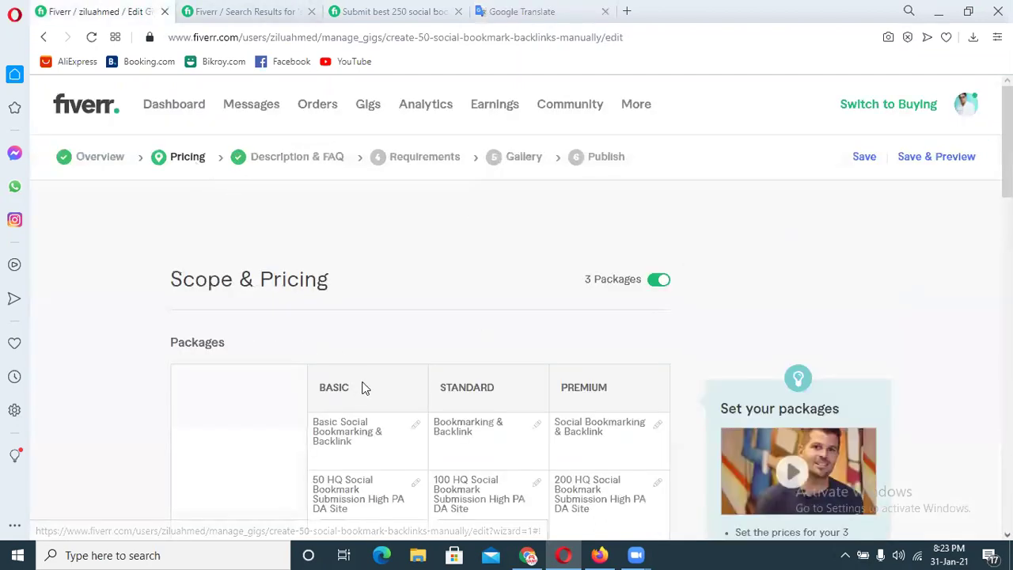
double_click(325, 477)
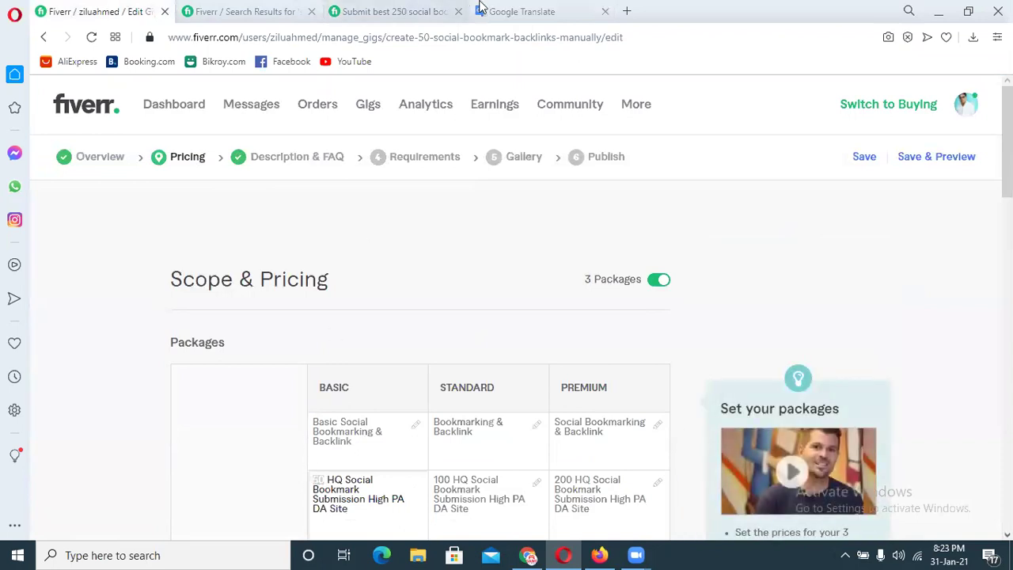
left_click(480, 9)
type("50 ")
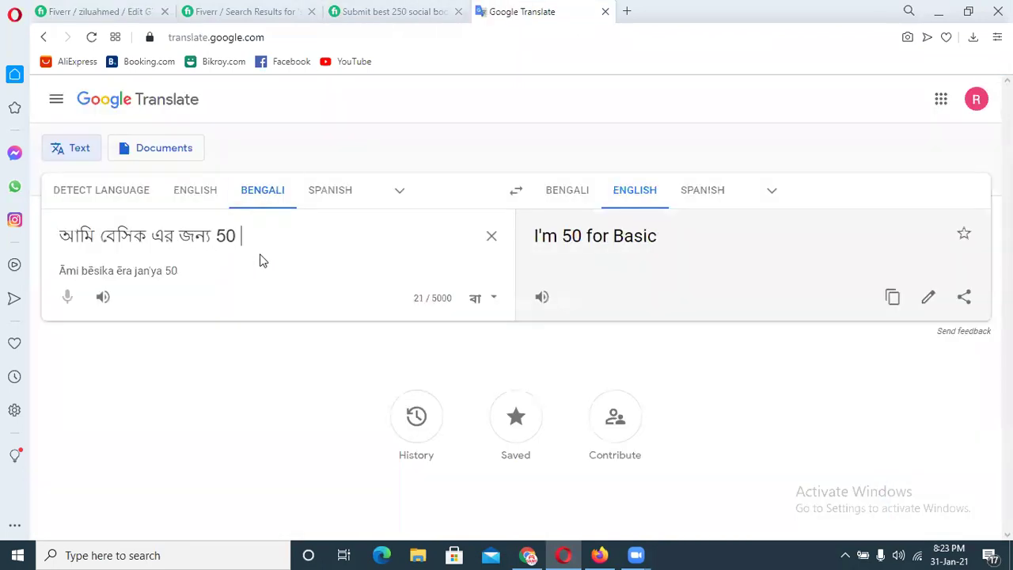
Continue the Bengali source text with the Standard package quantity, ", স্ট্যান্ডার্ড এর জন্য ১০০,".
type(", standart")
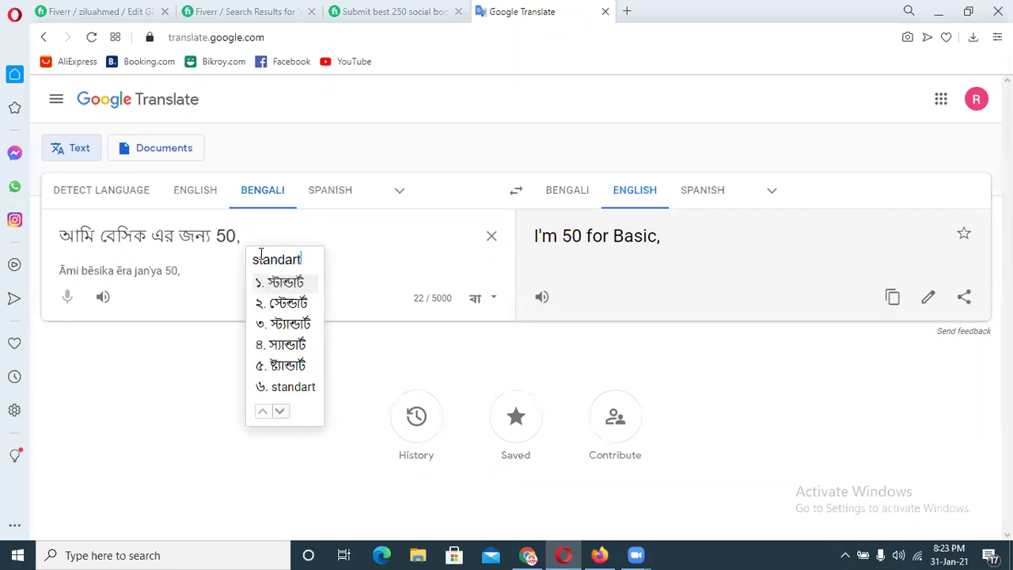
key("BackSpace")
type("d")
key("space")
type("er")
key("space")
type("jonno")
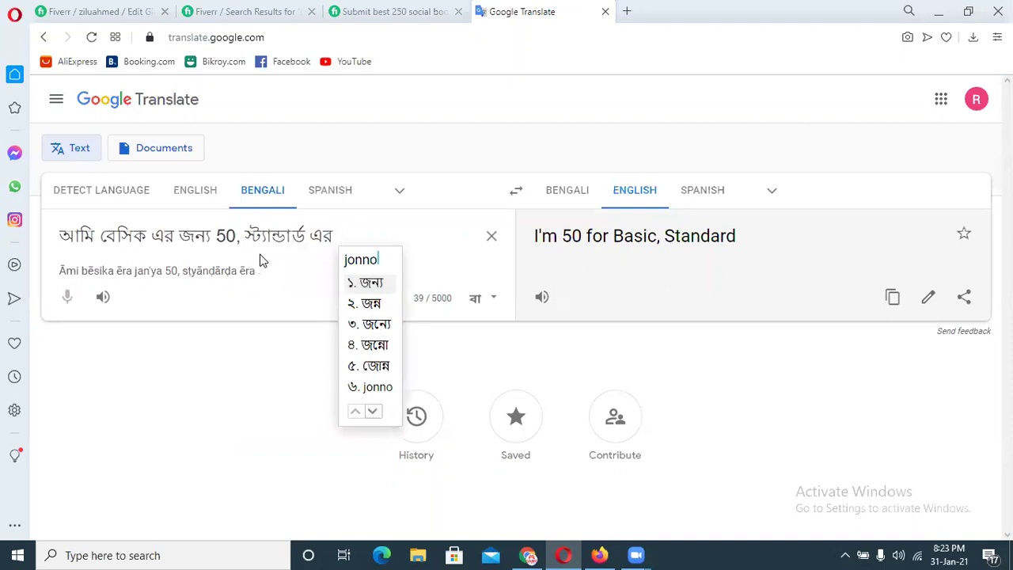
key("space")
type("১")
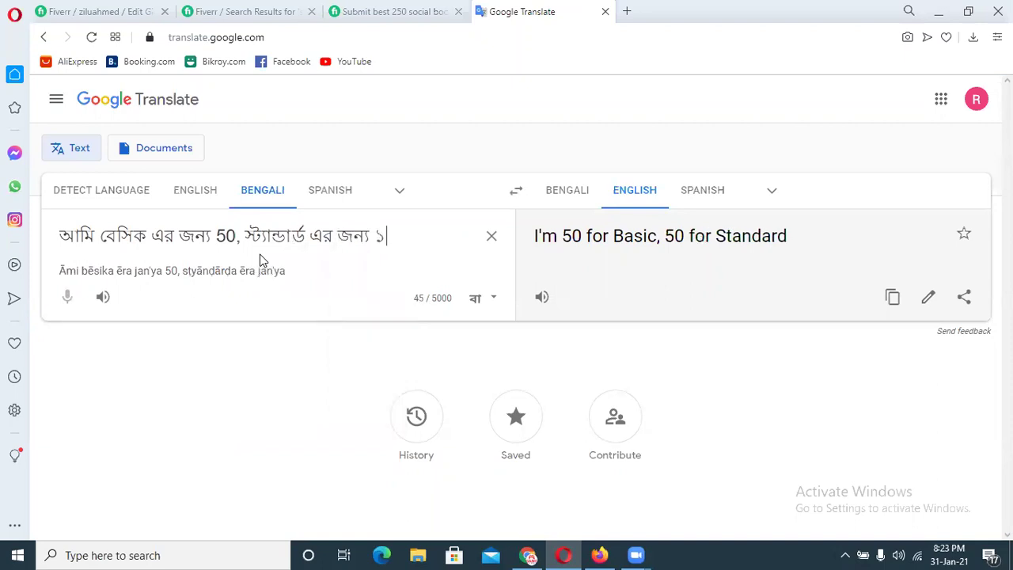
type("০০, ")
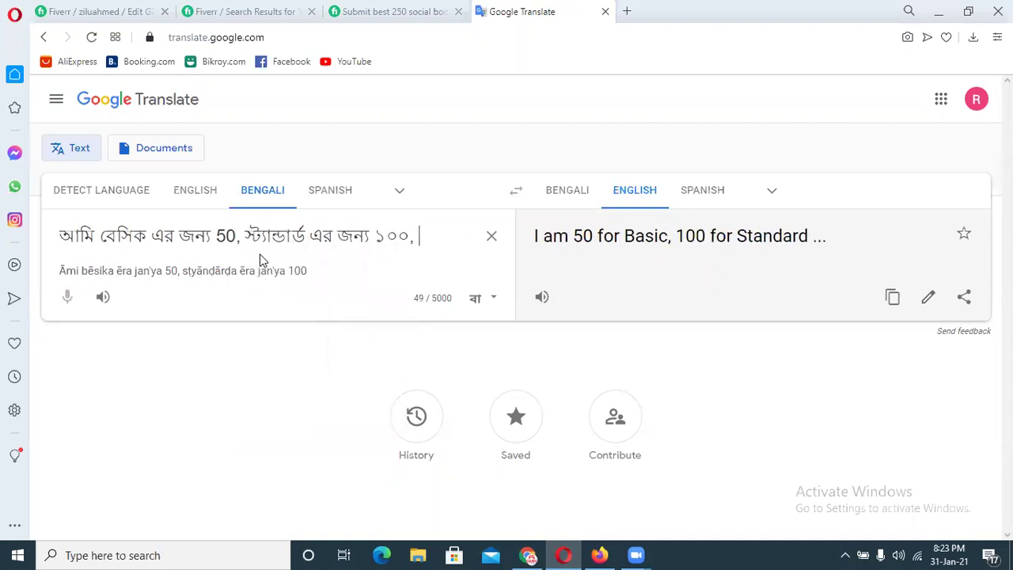
Add the Premium package quantity to the Bengali source text as "প্রিমিয়াম এর জন্য ২০০".
type("premium")
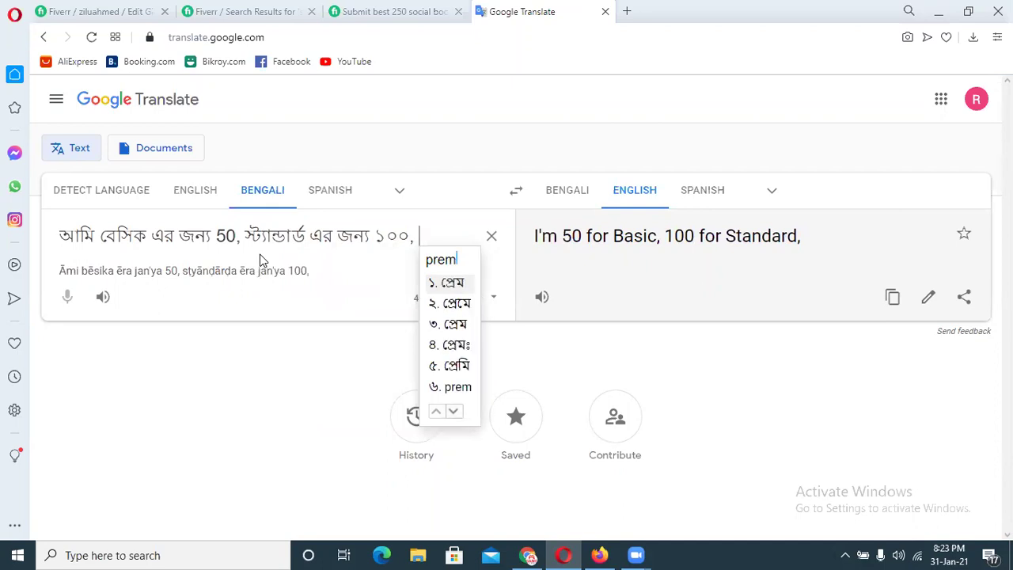
type(" er jonno")
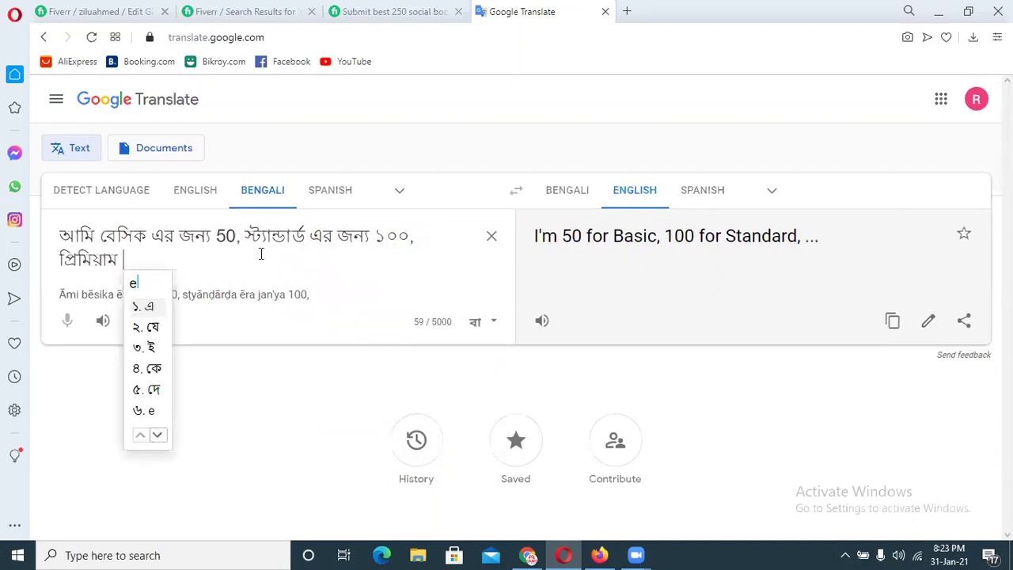
type(" 220")
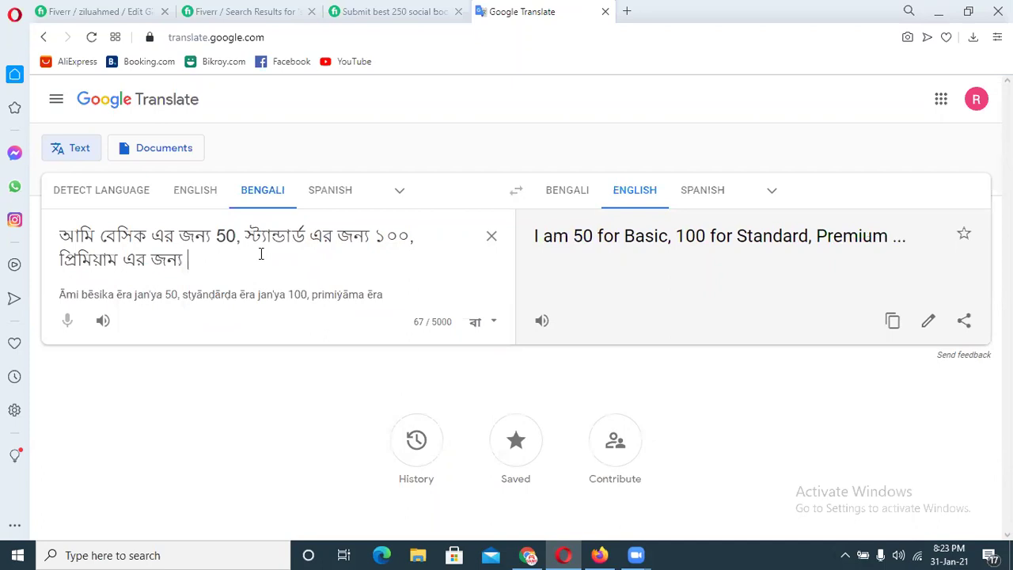
key("BackSpace")
key("BackSpace")
type("00")
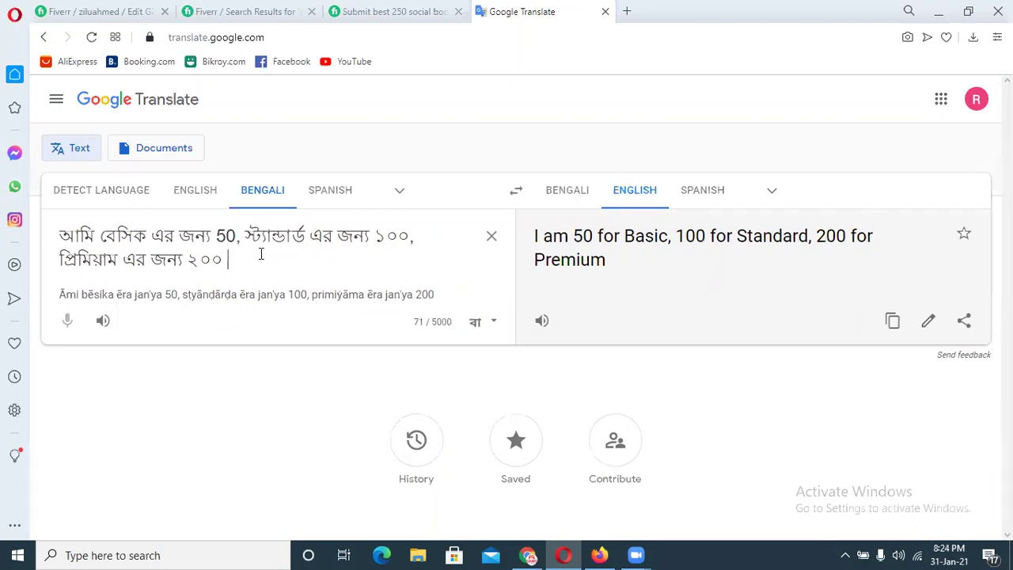
Continue the Bengali source text after the Premium quantity with "টি ম্যানুয়ালি তৈরী".
type(" টি ")
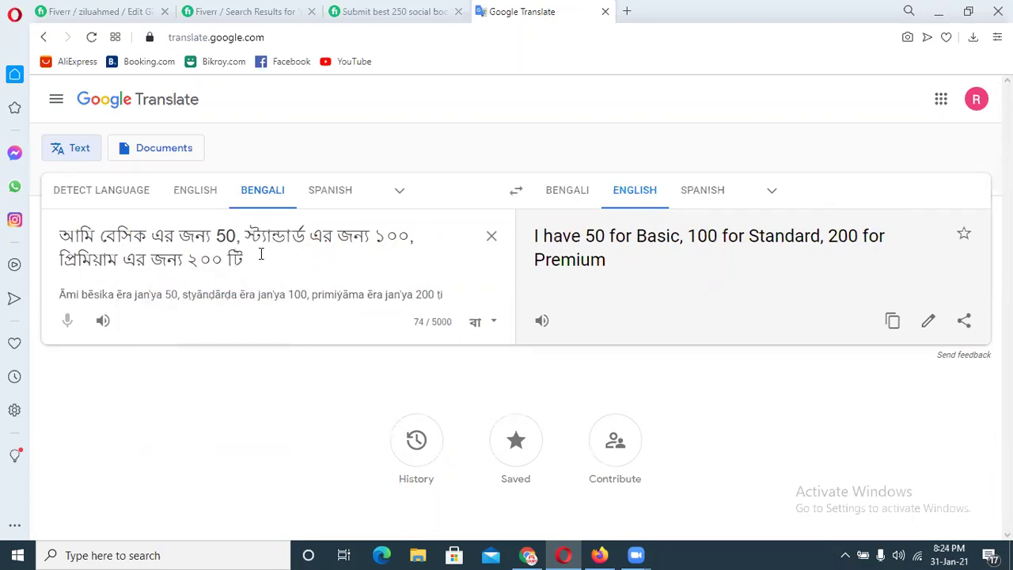
type("manual")
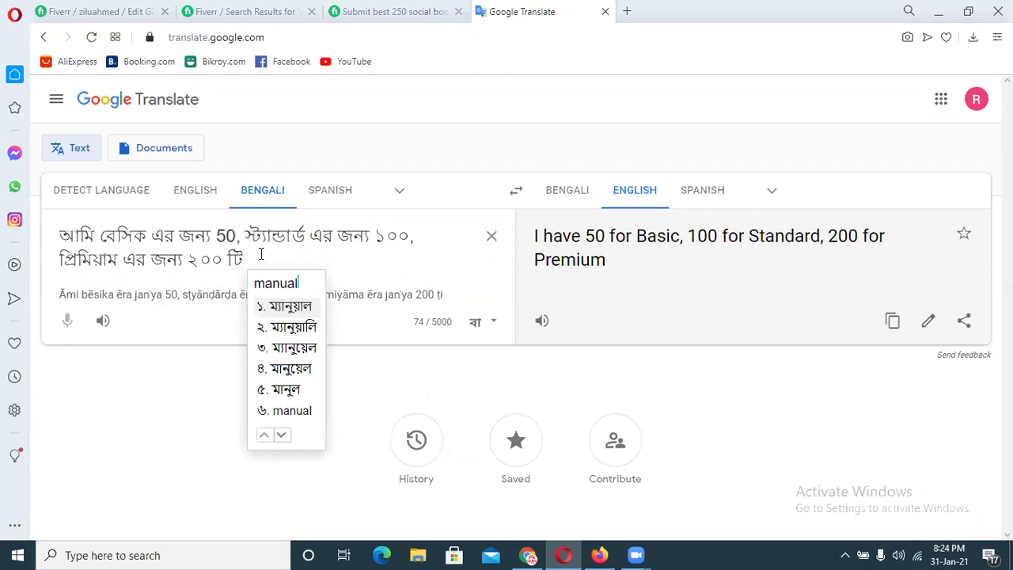
key("Down")
key("Return")
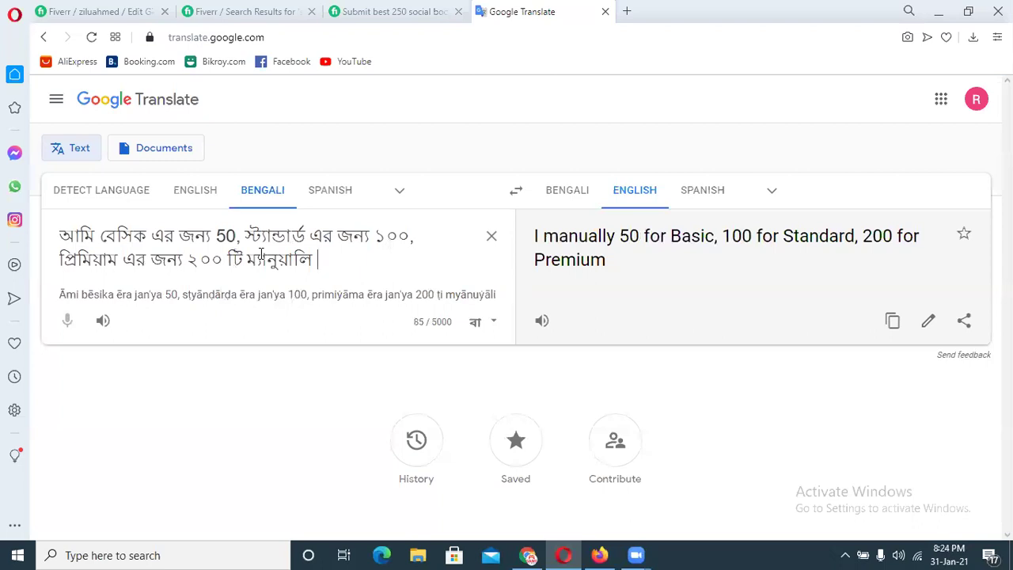
triple_click(740, 257)
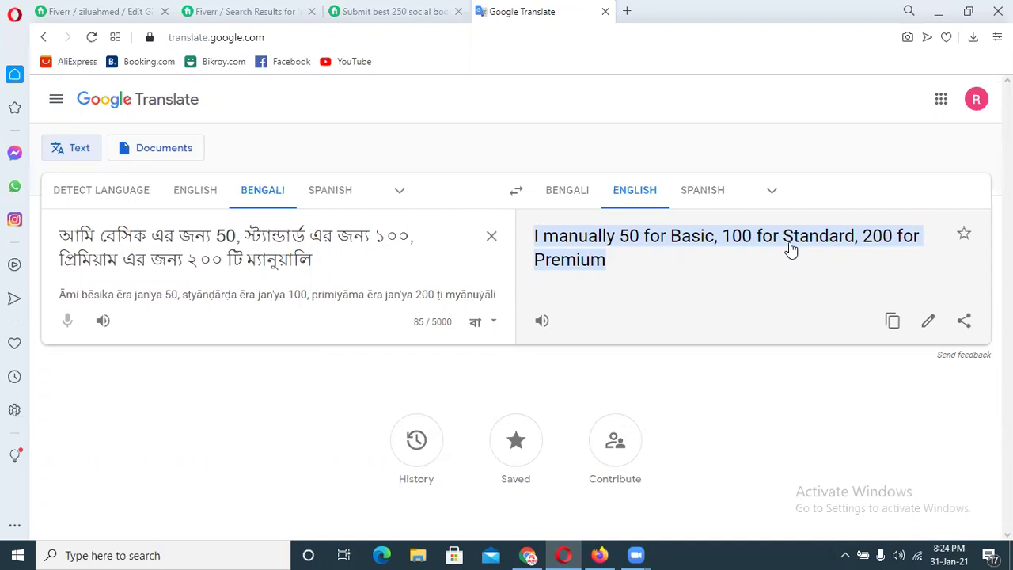
type("toiri")
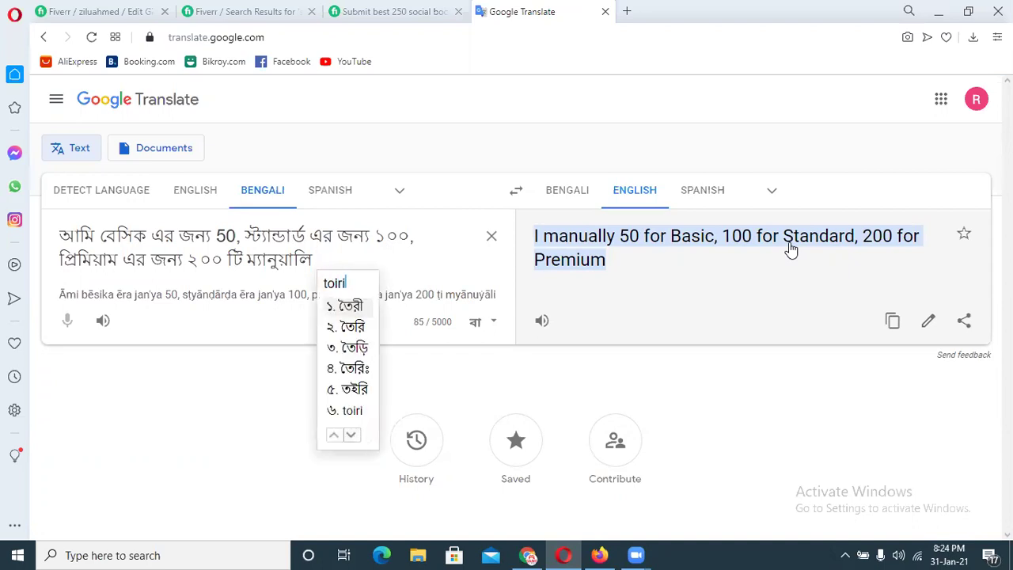
key("space")
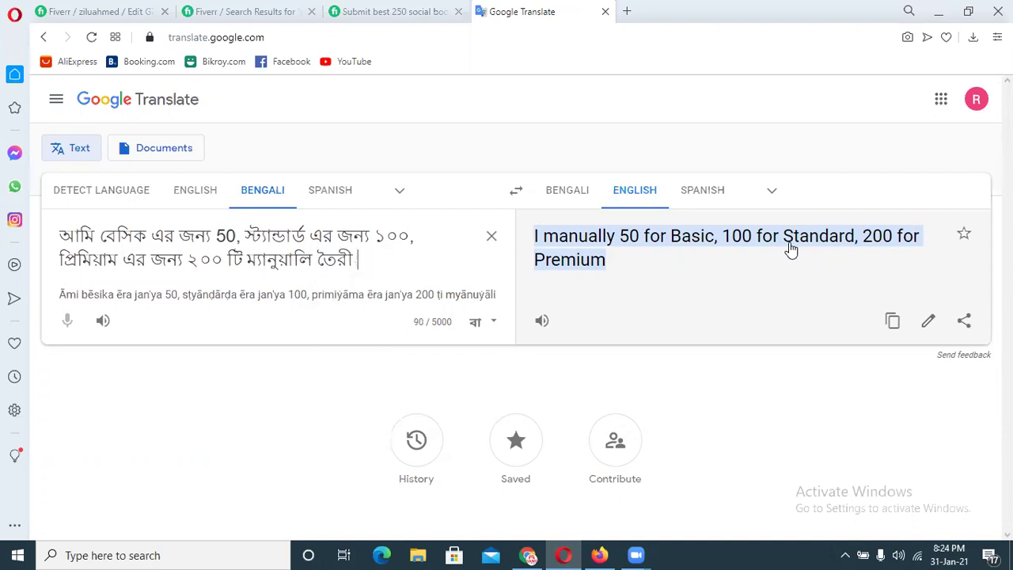
Add the type of links offered to the Bengali source text as "সামাজিক বুকমার্ক এসইও লিংক".
type("samajik")
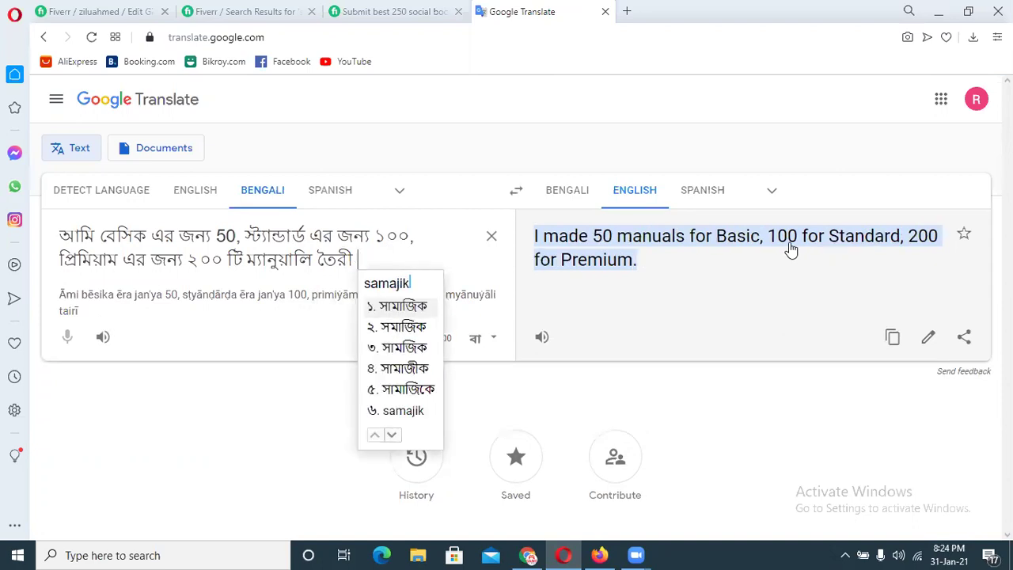
key("space")
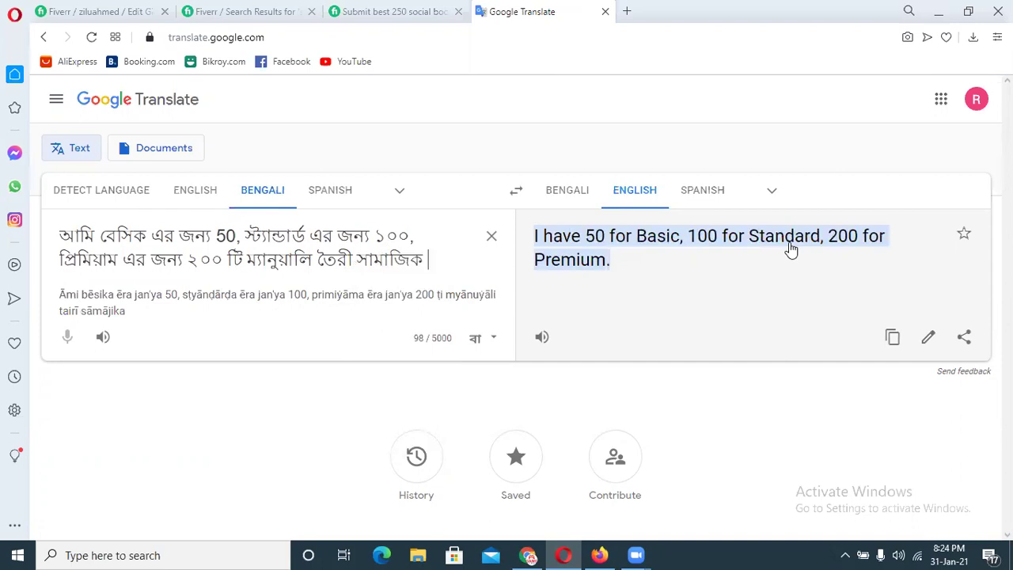
type("bookmark")
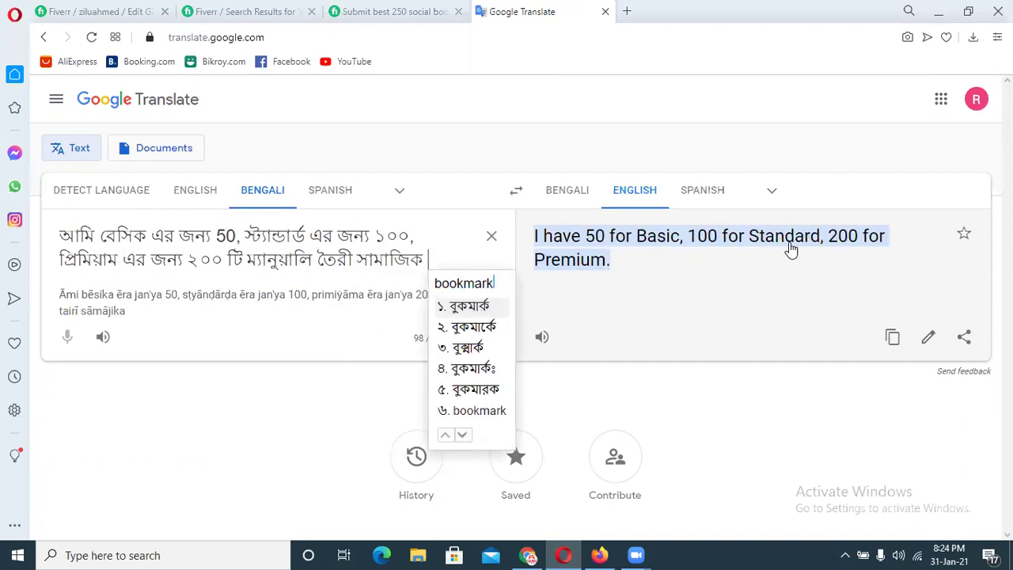
key("space")
type("asio")
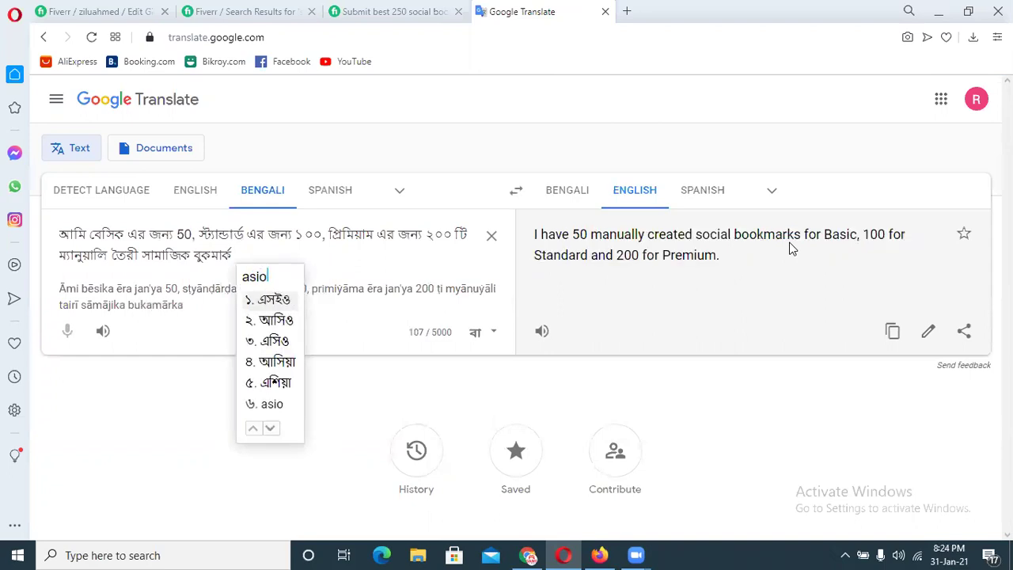
key("space")
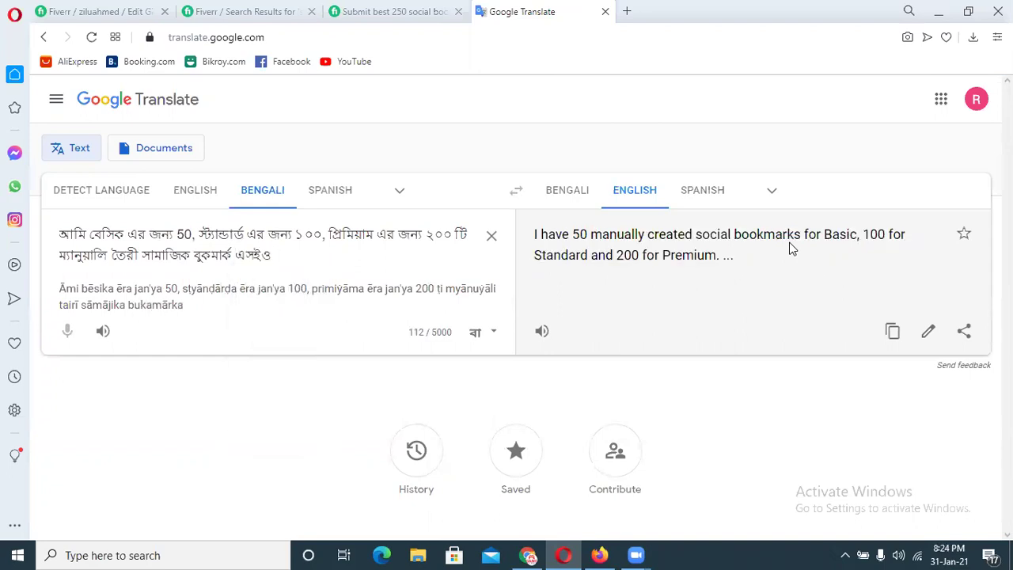
type("link")
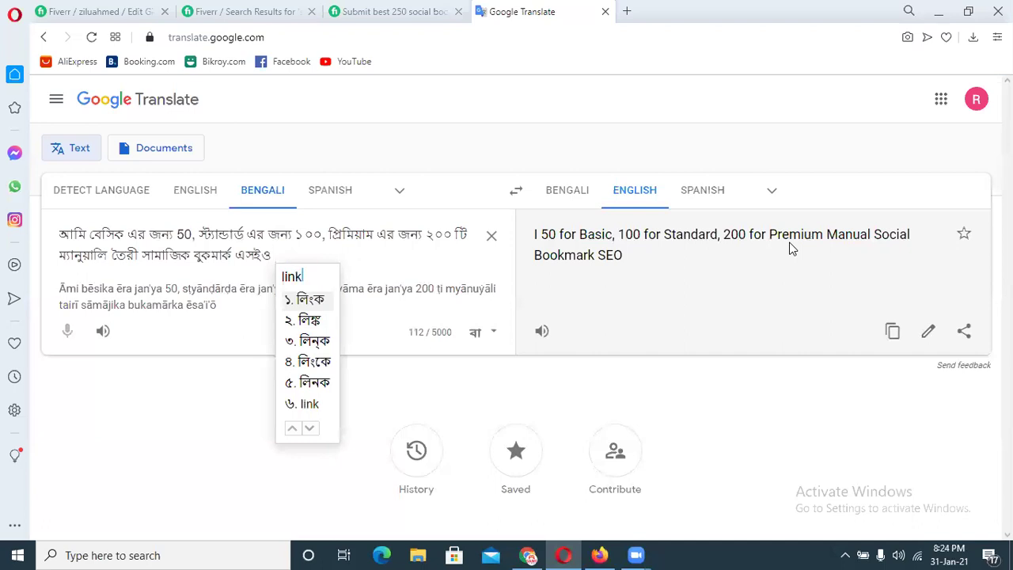
key("space")
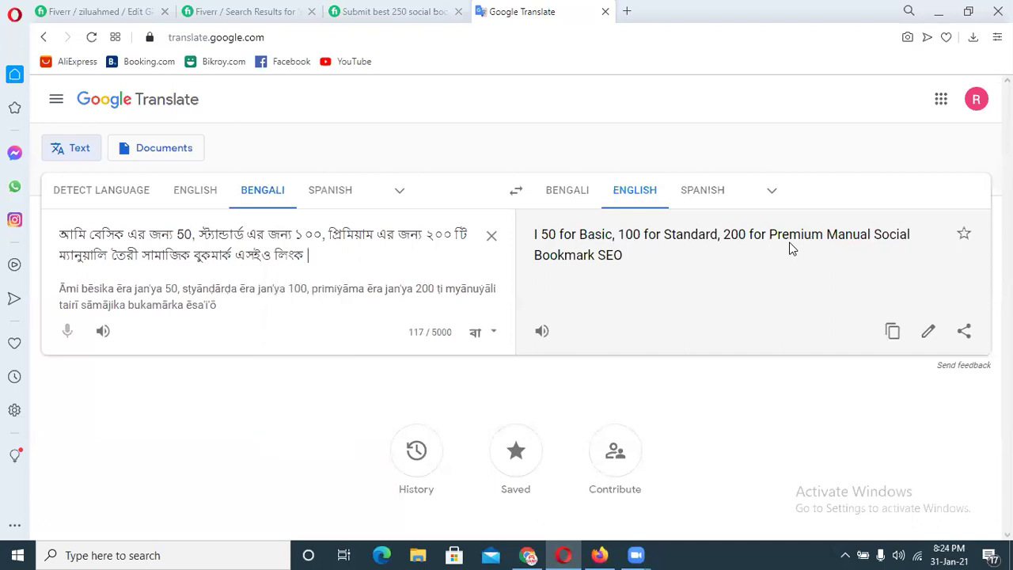
Complete the Bengali clause about providing the links with "সরবরাহ করবো" and dismiss the Facebook notification.
type("so")
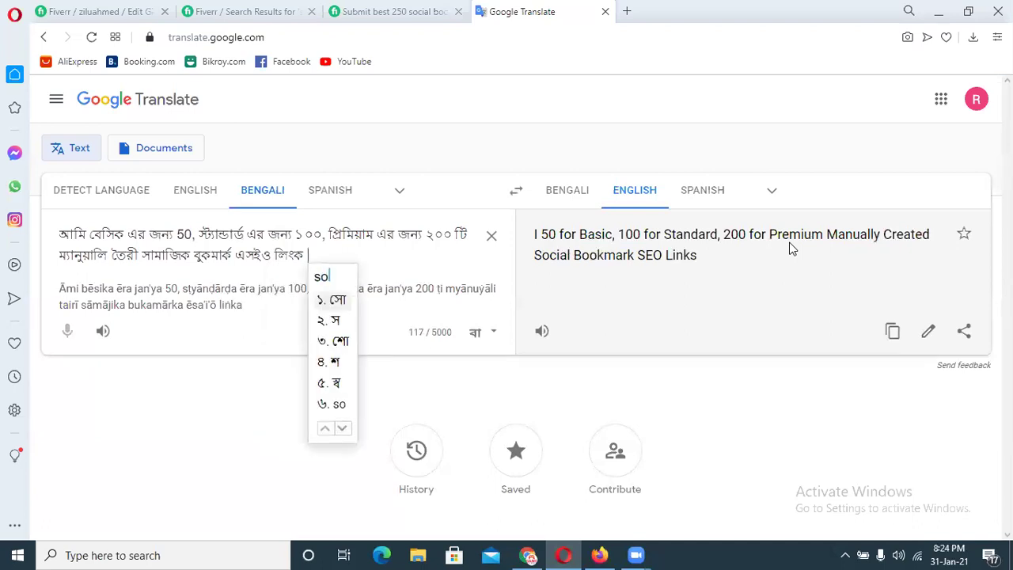
type("rbohora")
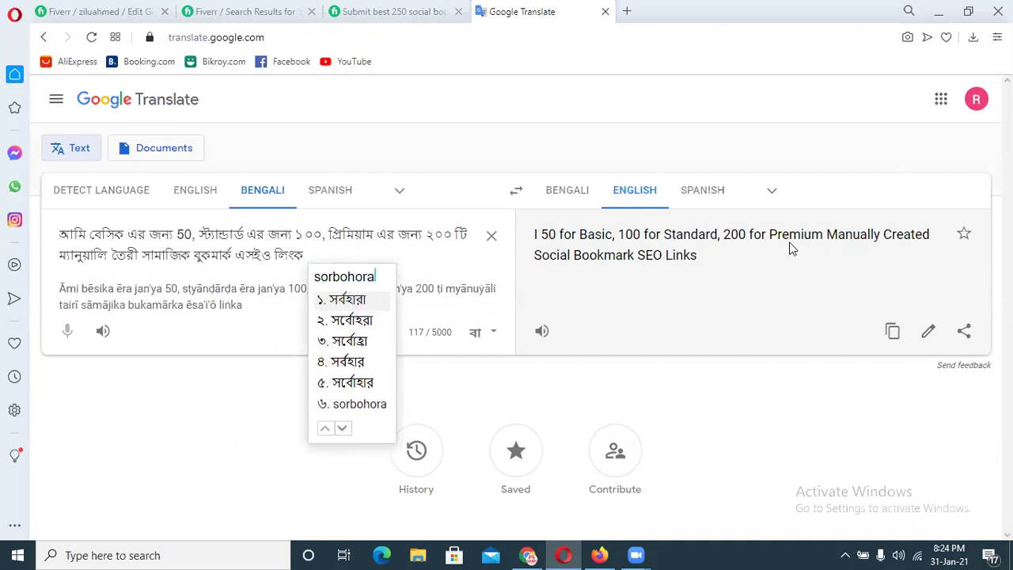
key("BackSpace")
key("BackSpace")
key("BackSpace")
key("BackSpace")
key("BackSpace")
key("BackSpace")
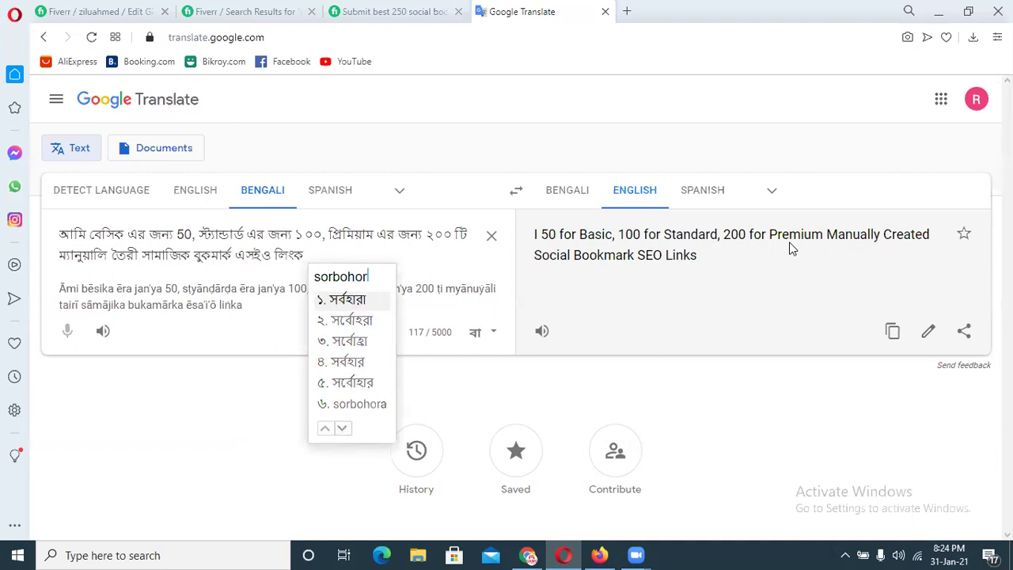
type("bora")
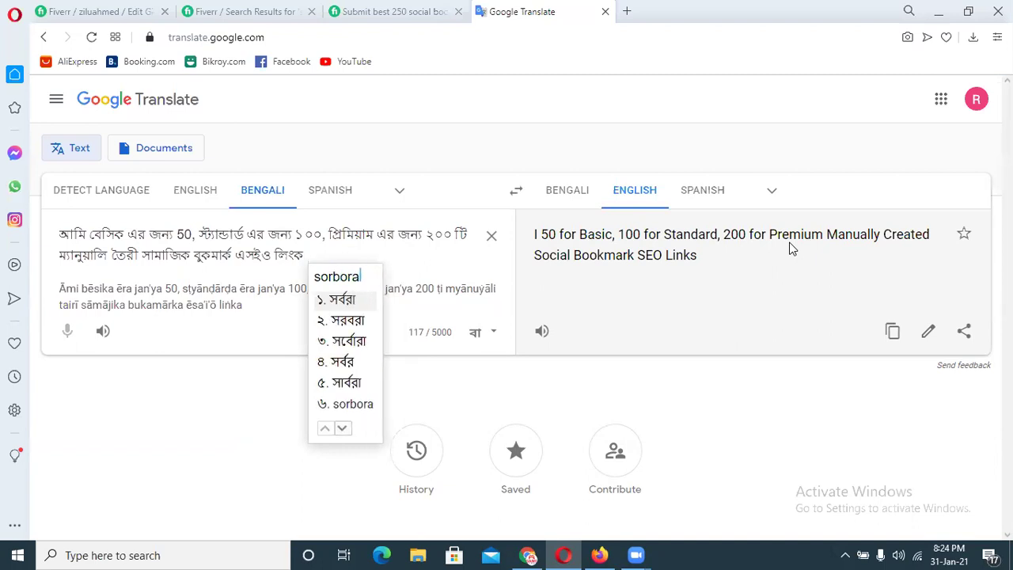
type("h ")
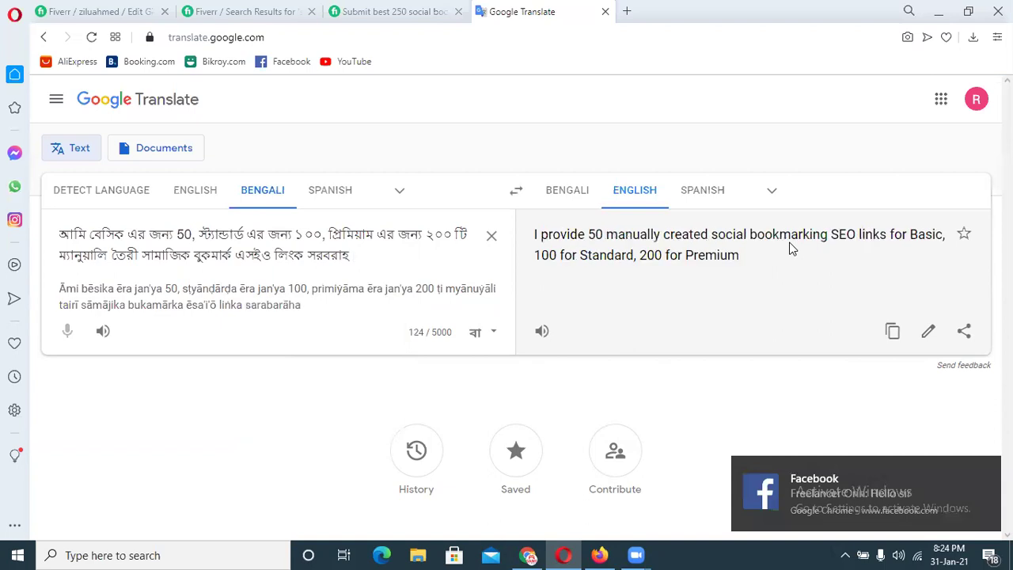
type("korbo")
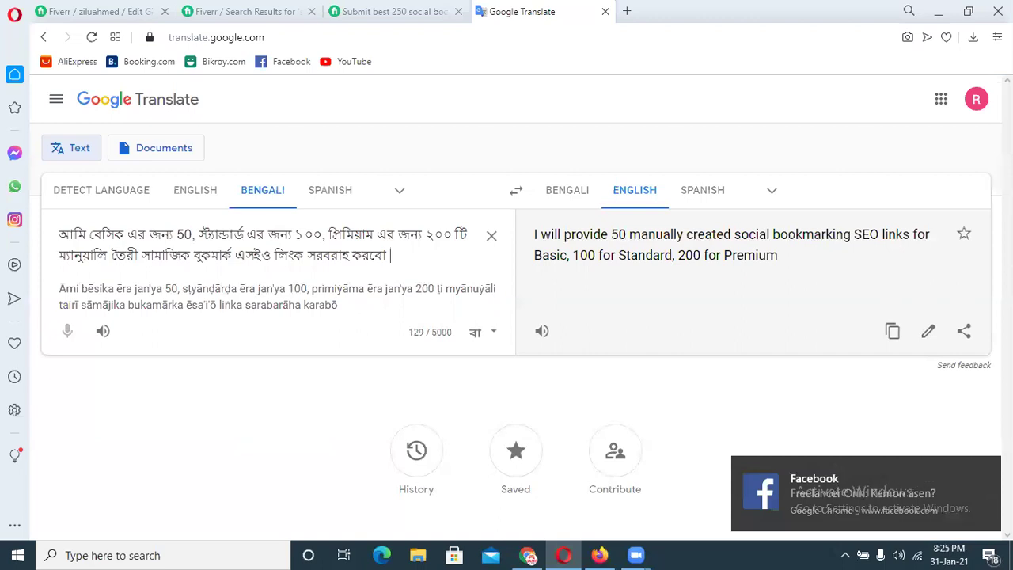
left_click(984, 470)
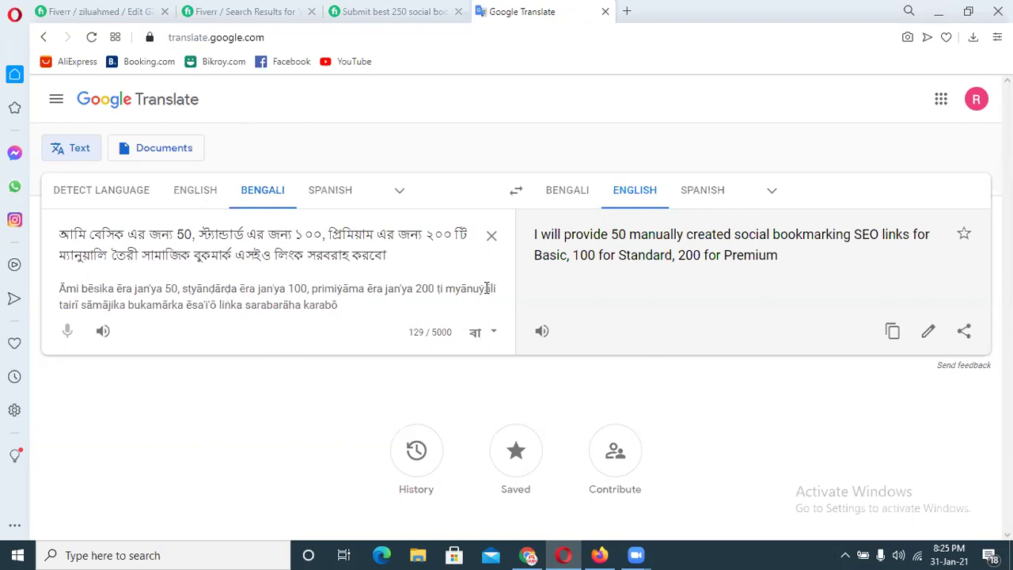
Extend the Bengali sentence with the keyword ranking clause ", যা আপনার কীওয়ার্ড র্যাংকিংকে".
type(", ja apnar")
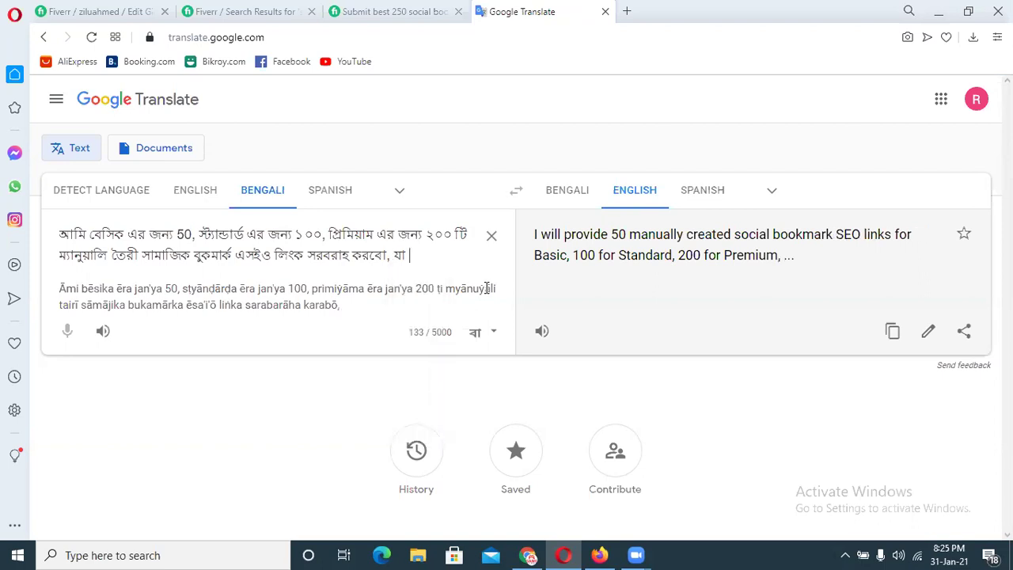
type(" keyword")
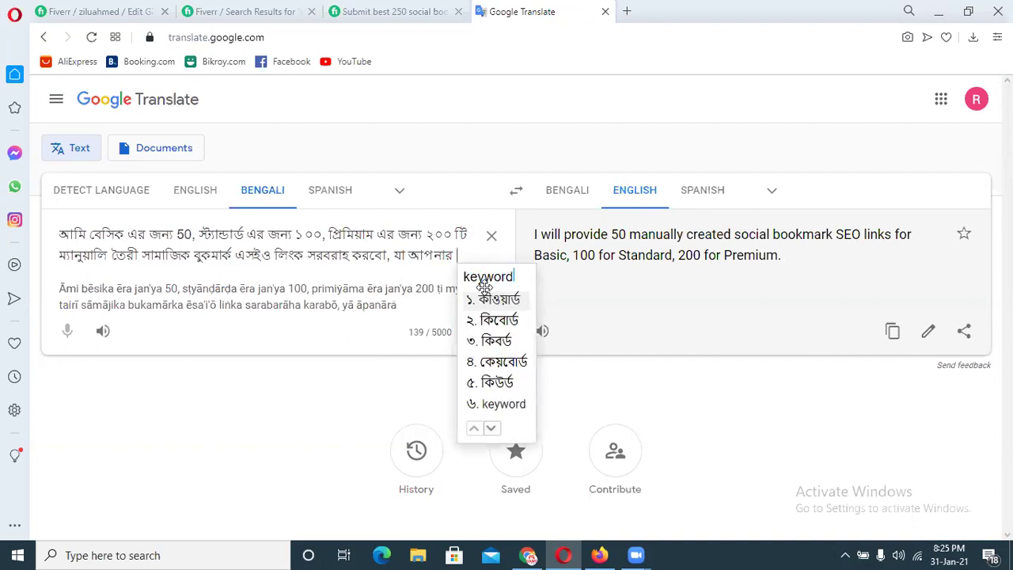
key("space")
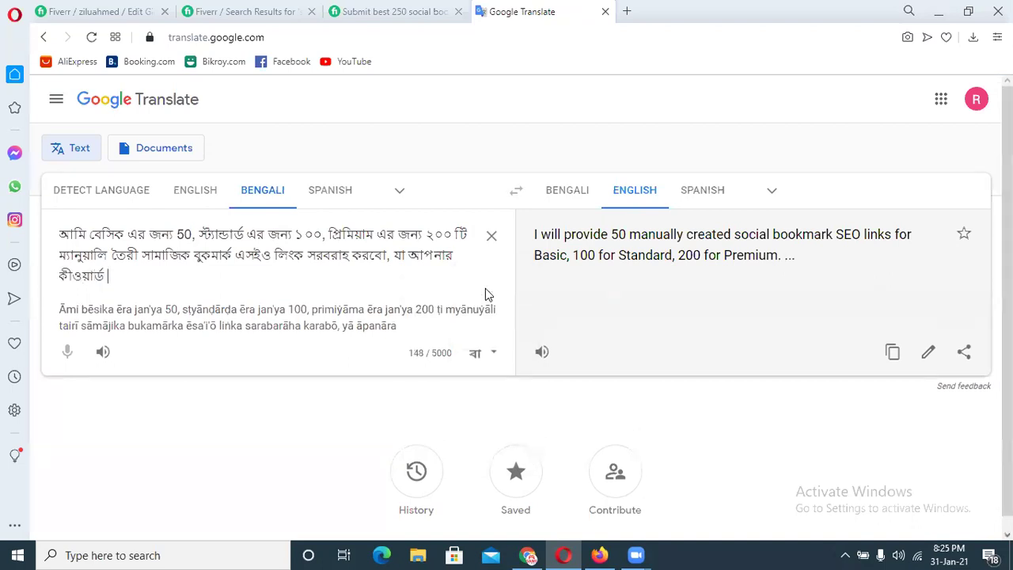
type("rab")
key("BackSpace")
type("nkking")
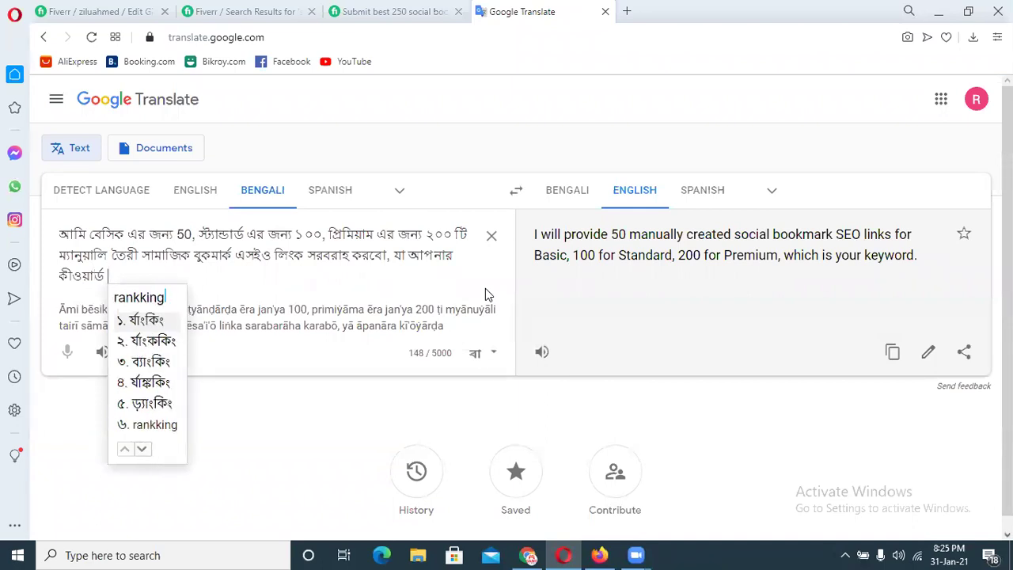
type("g")
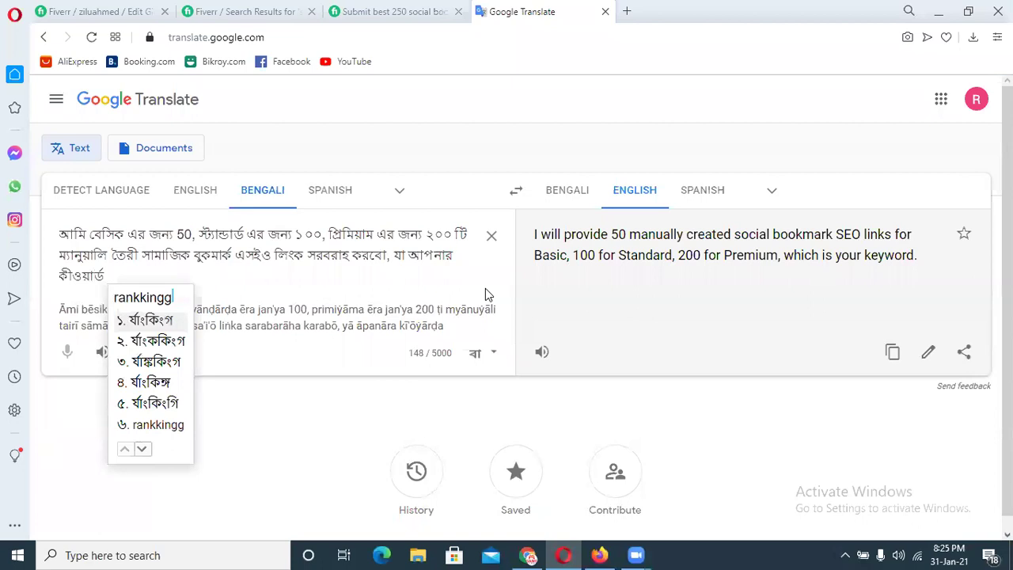
key("BackSpace")
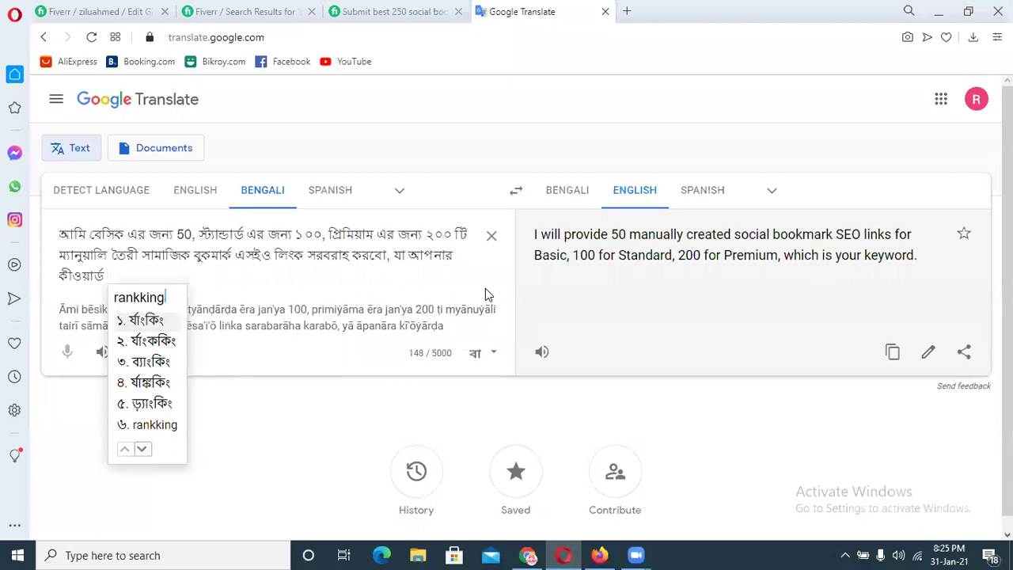
type("ke")
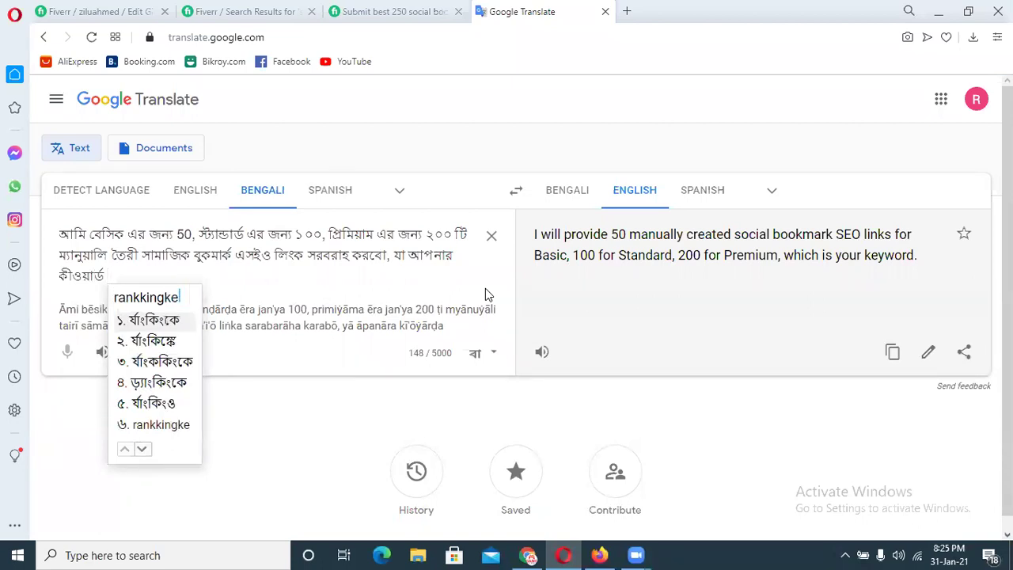
key("space")
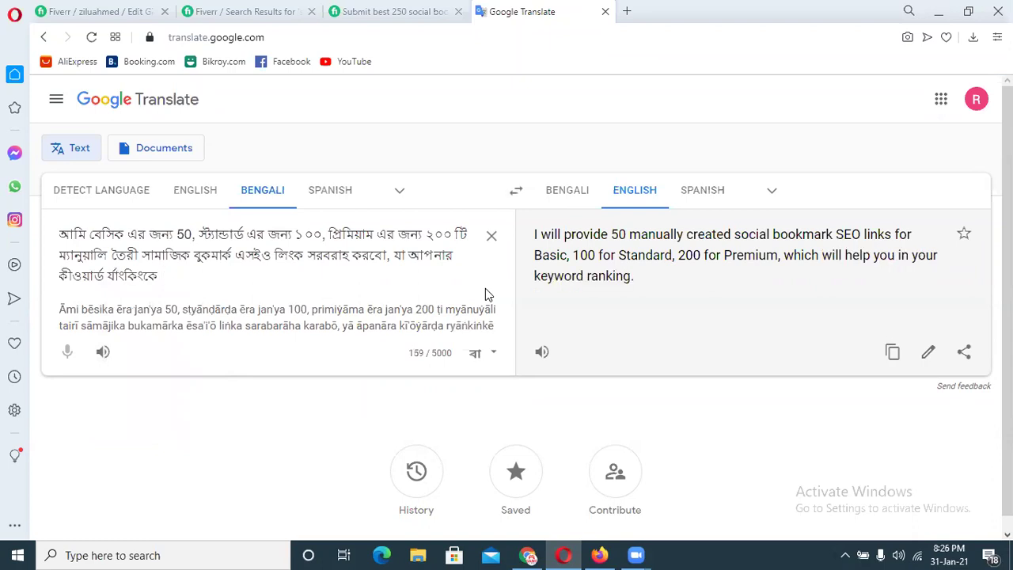
Finish the Bengali keyword ranking sentence with "বাড়িয়ে তুলবে।".
type("bariye")
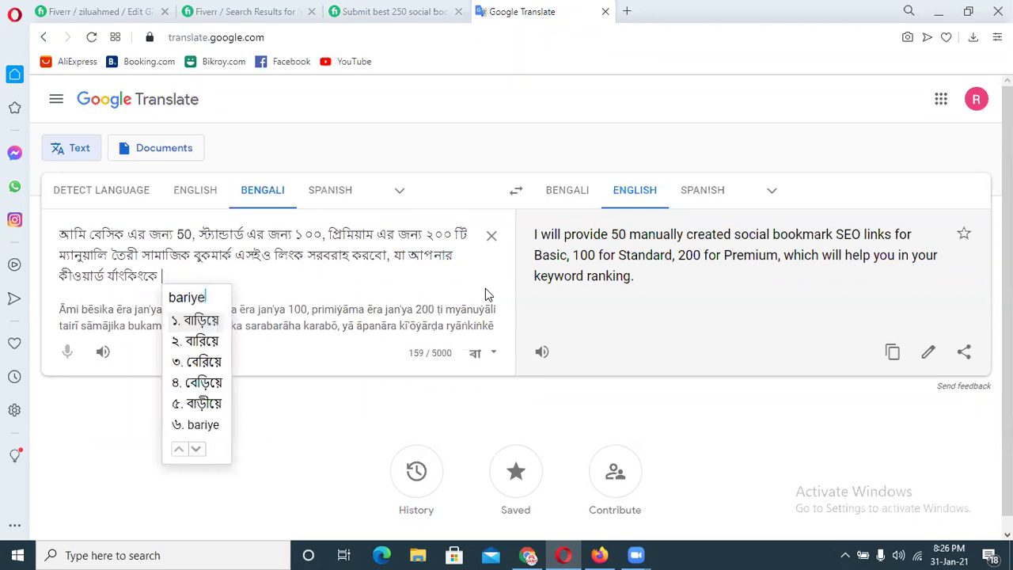
key("space")
type("tulbe")
key("space")
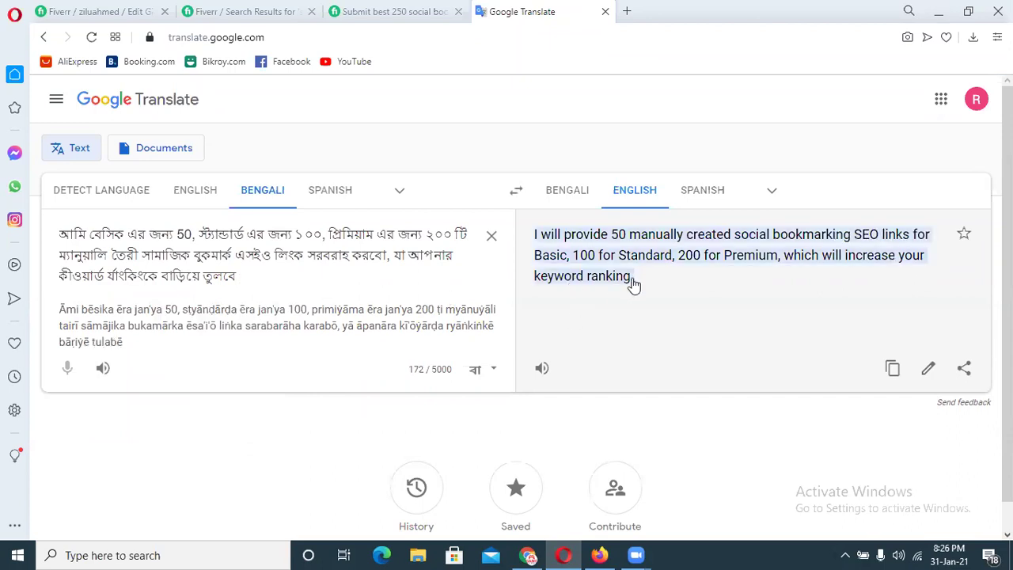
type("।")
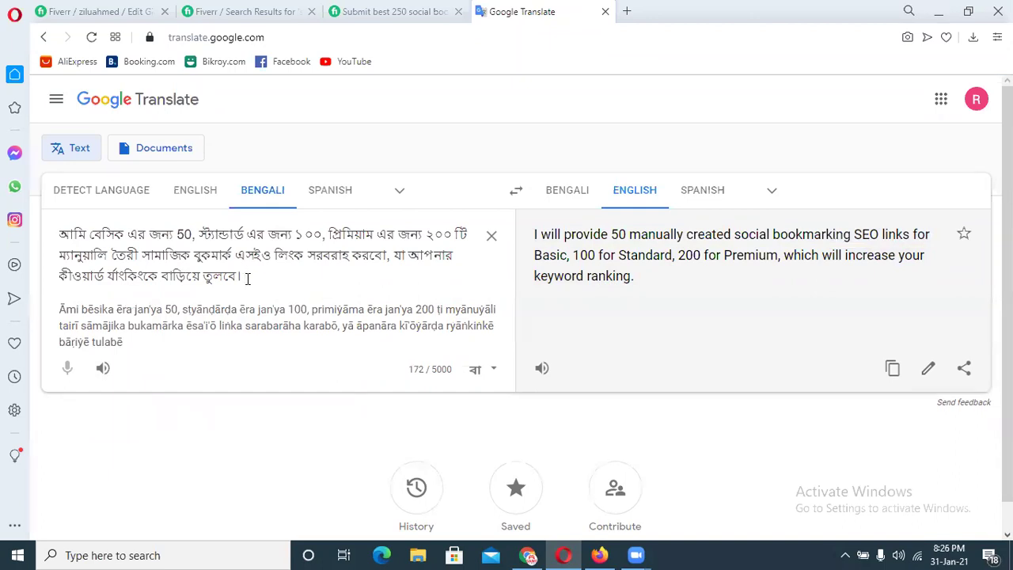
Begin a new Bengali sentence in the source text with "সোশ্যাল বুকমার্কিং আপনার সাইটের".
type("social")
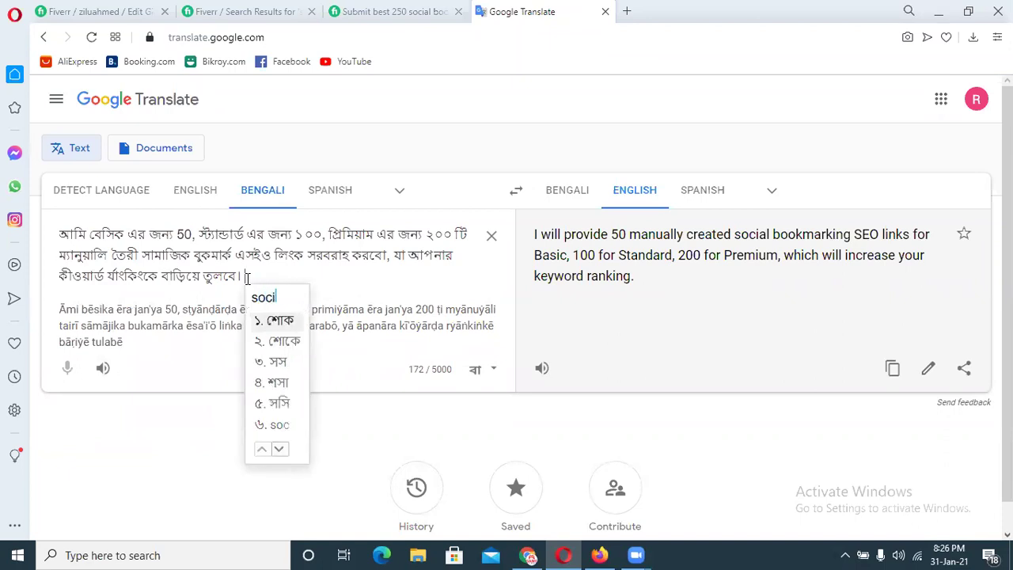
key("space")
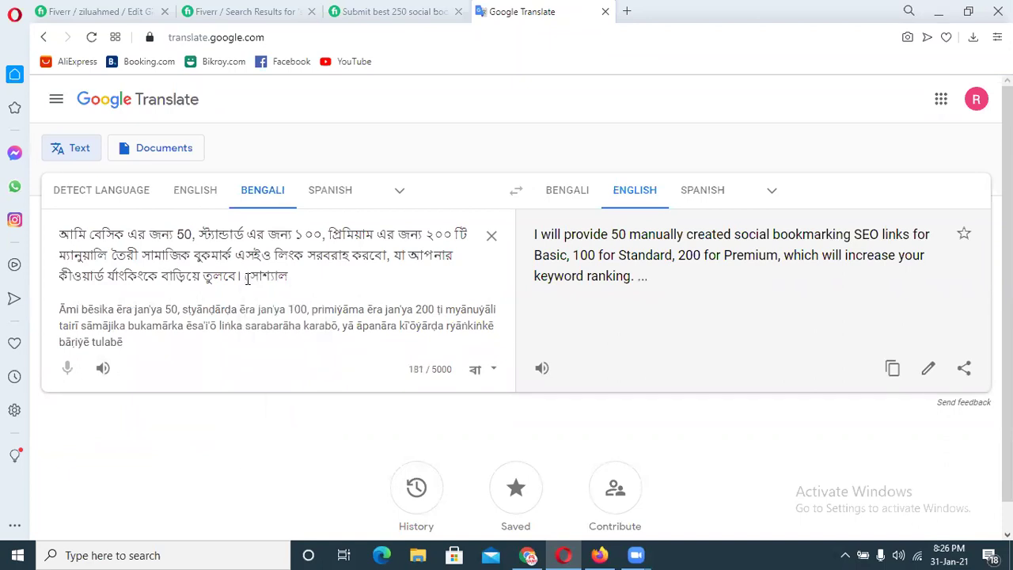
type("bookmarking")
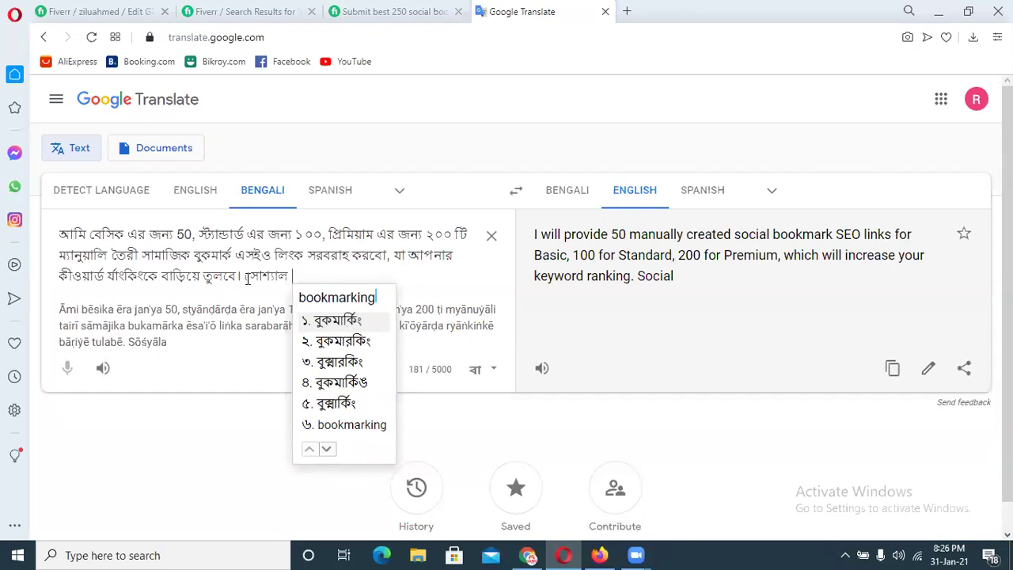
key("space")
type("apnar")
key("space")
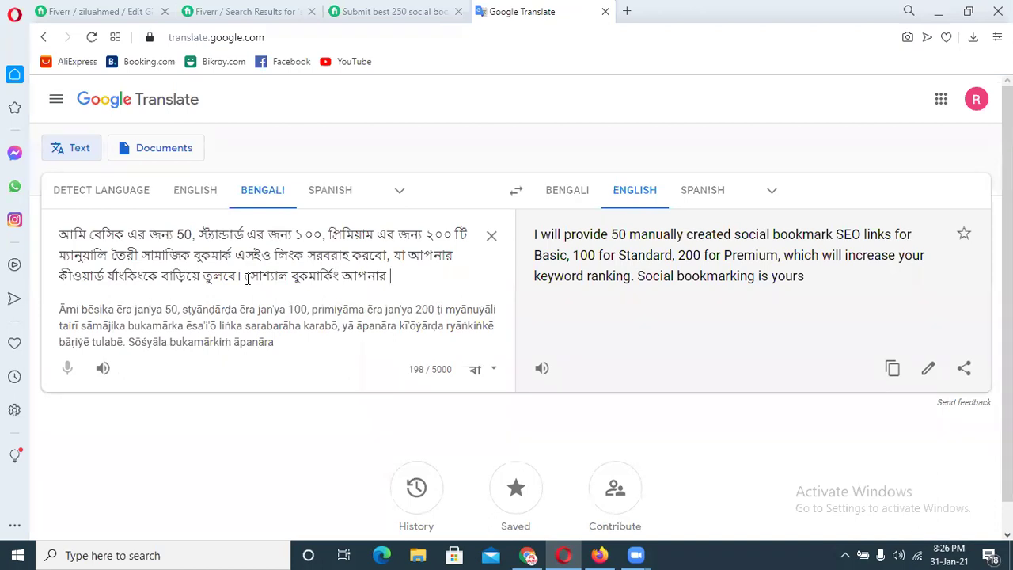
type("saiter")
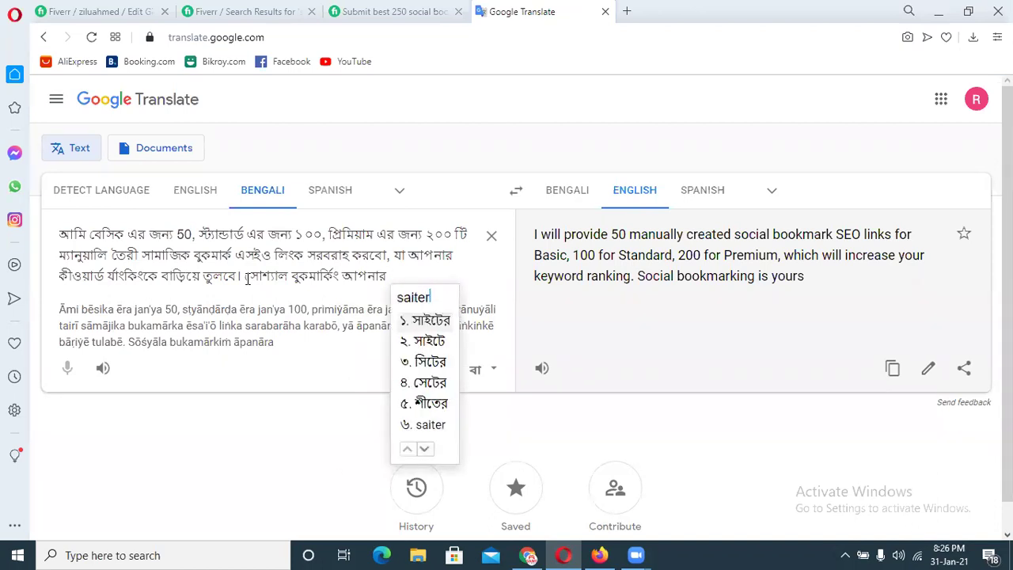
key("space")
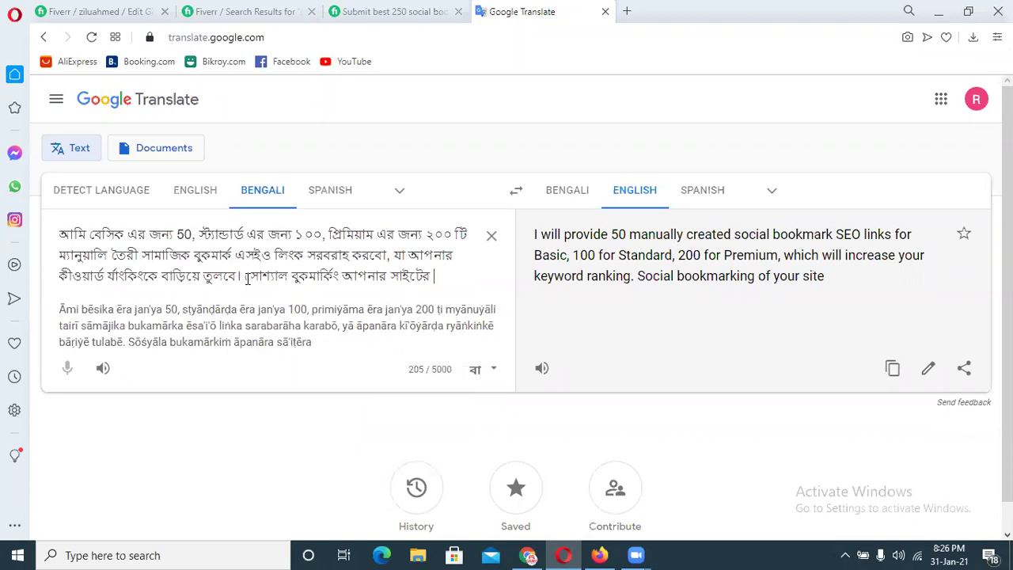
Continue the Bengali sentence with "সামাজিক করণের সেরা উপায়".
type("samajik")
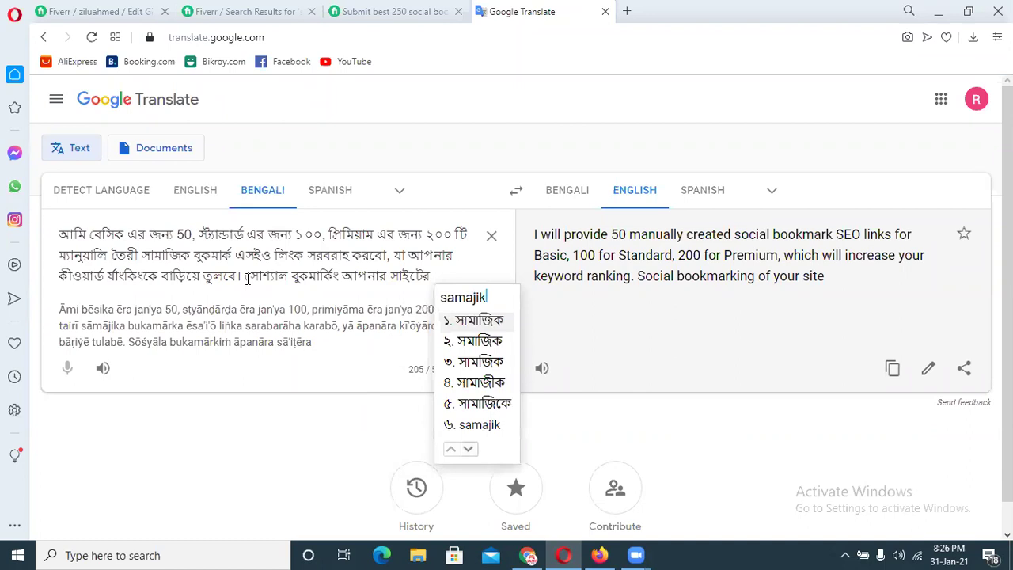
key("space")
type("koroner")
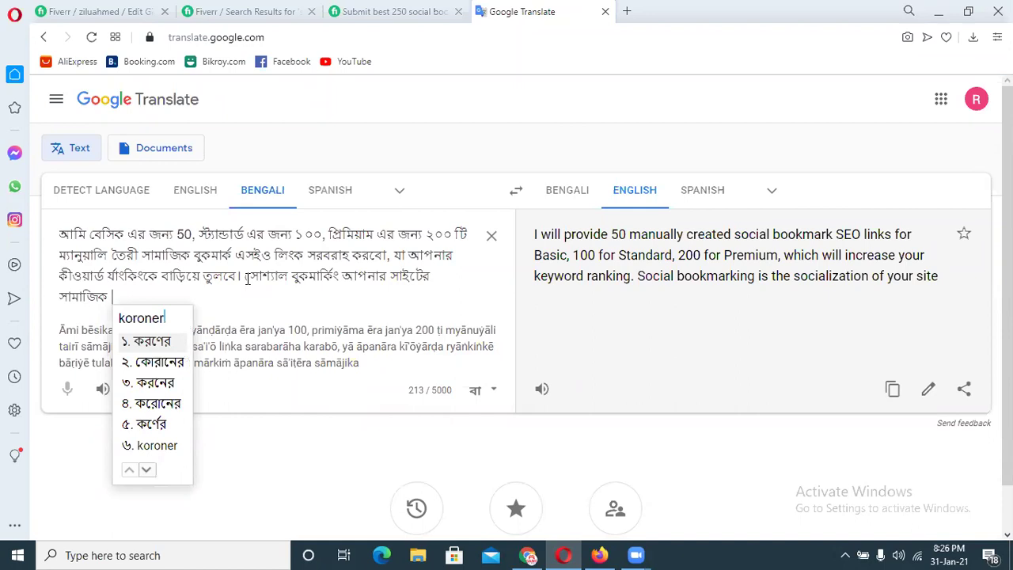
key("space")
type("sera")
key("space")
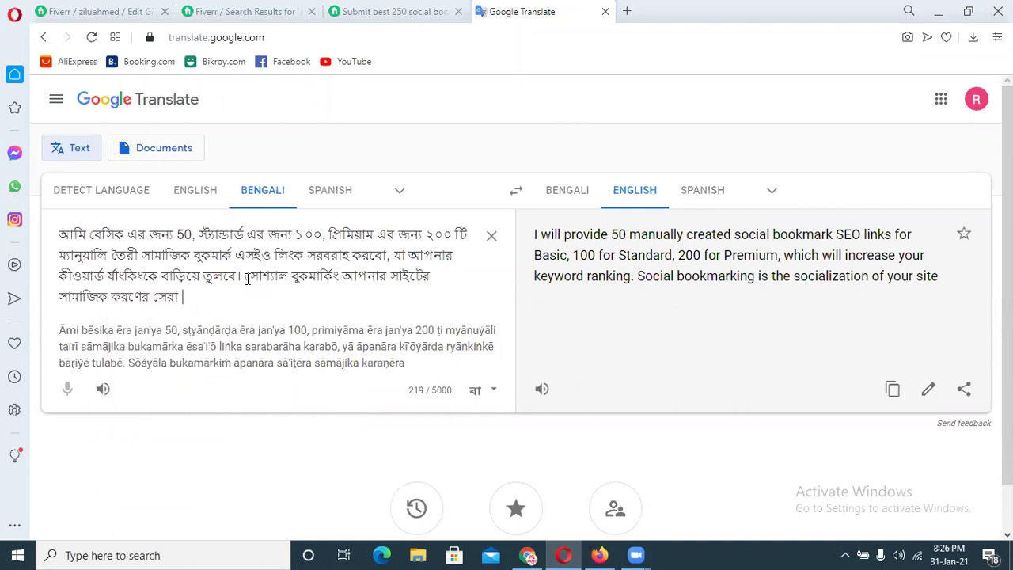
type("upay")
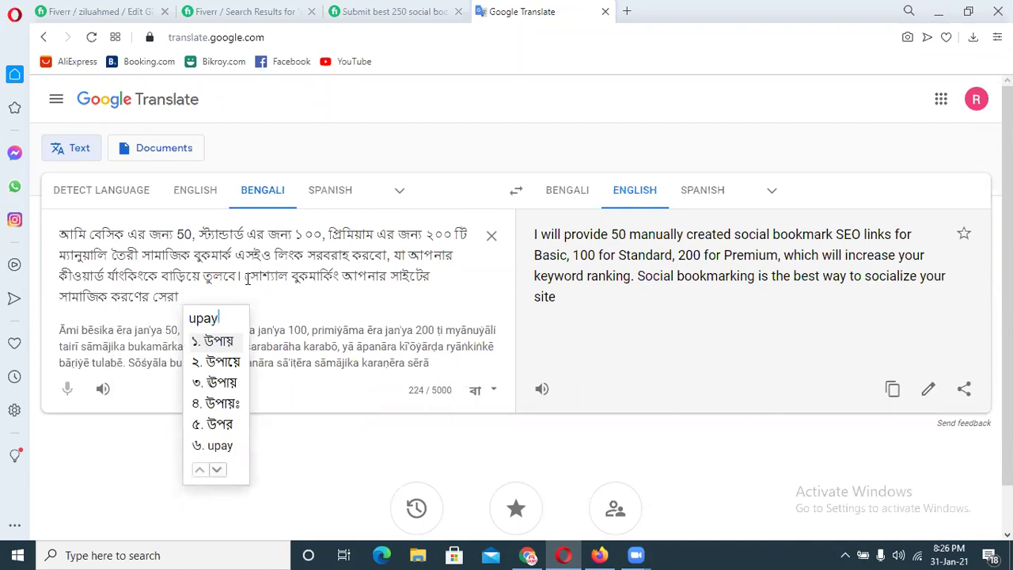
key("space")
Extend the Bengali sentence with the connecting clause "এবং এটি আপনার ওয়েবসাইটের".
type("ebong")
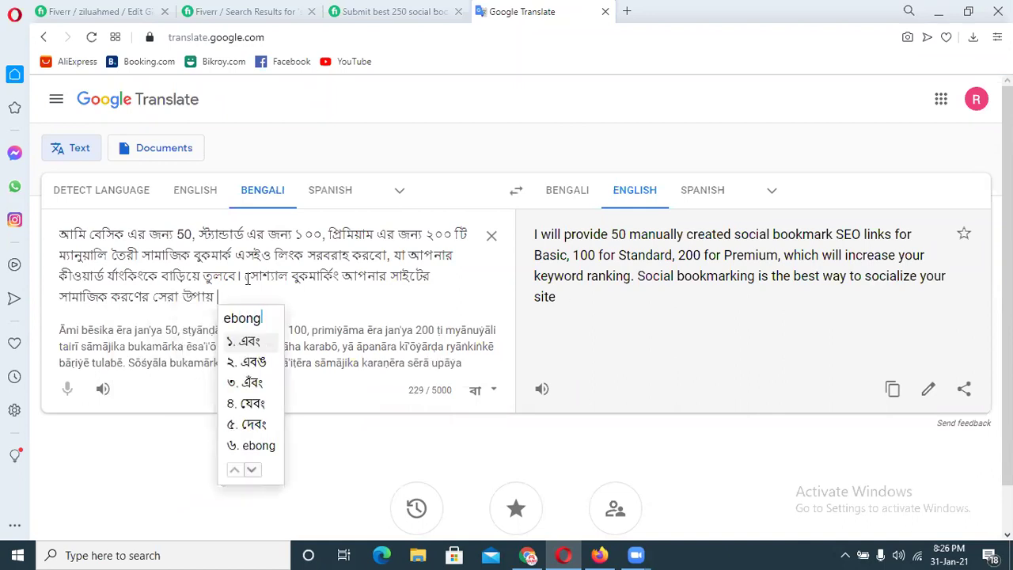
key("space")
type("eti")
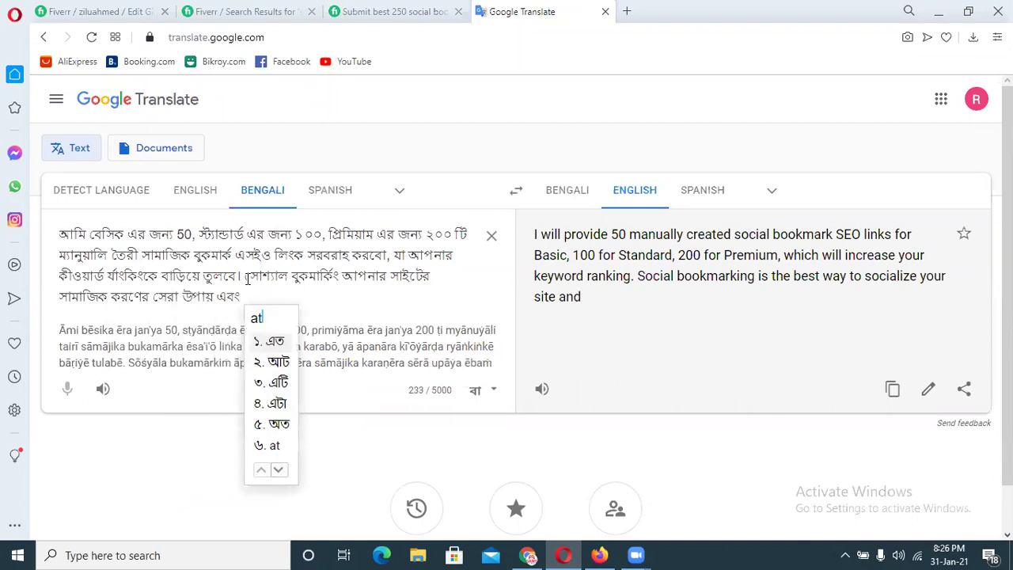
key("space")
type("apnar")
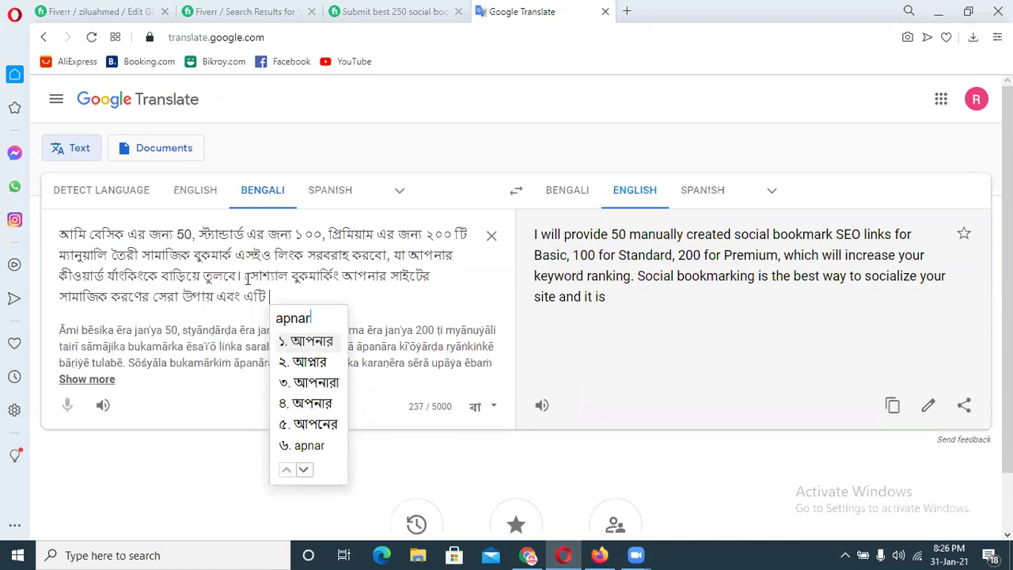
key("space")
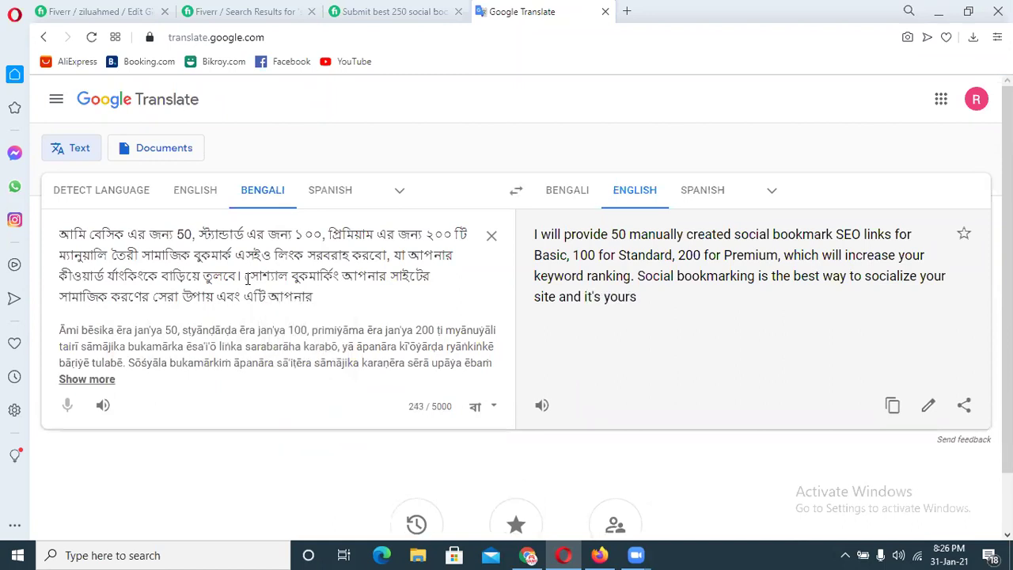
type("web")
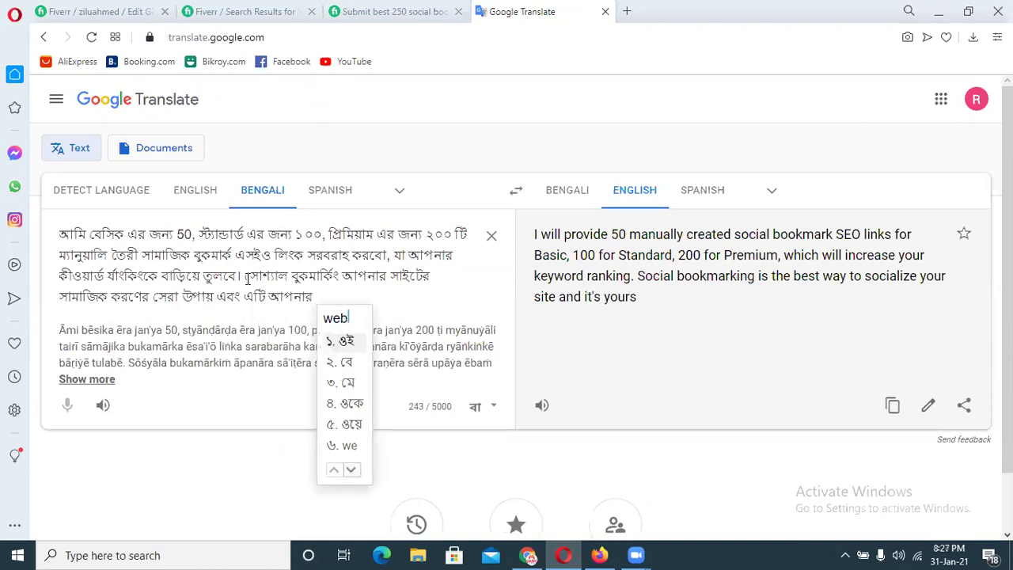
type("siter")
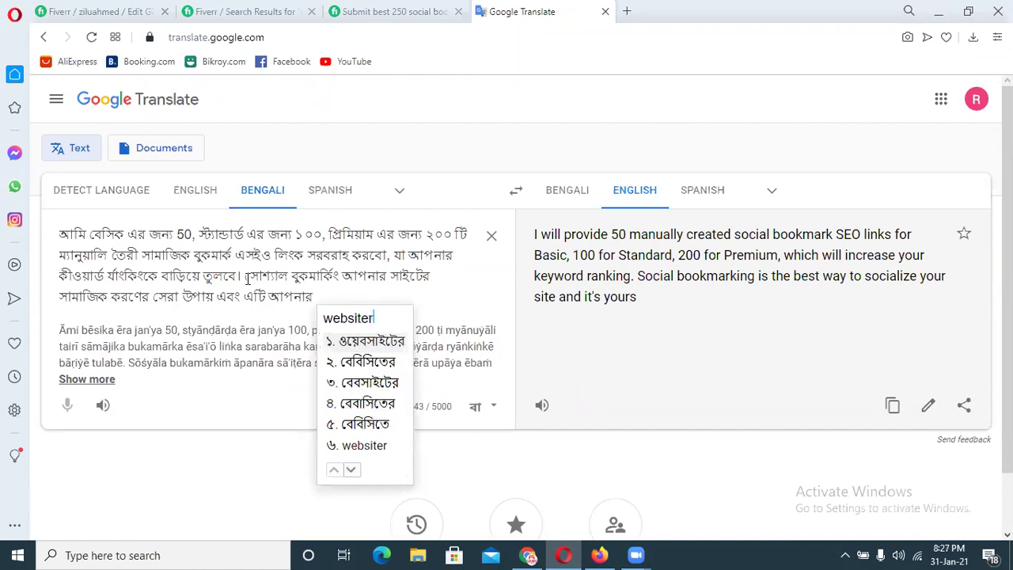
key("space")
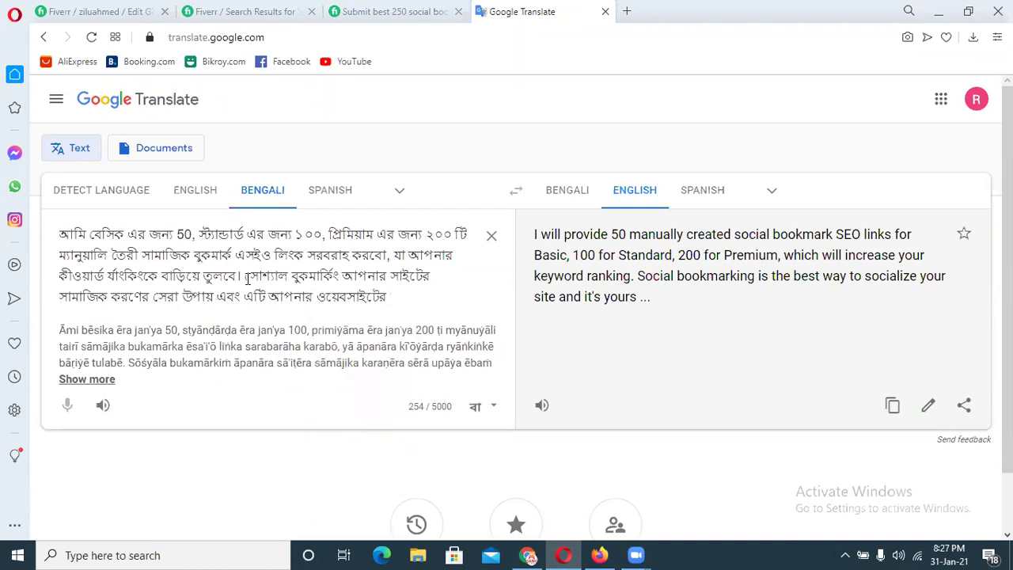
Add the words for increasing the ranking, "র্যাংকিং বাড়াতে", to the Bengali sentence.
type("ranking")
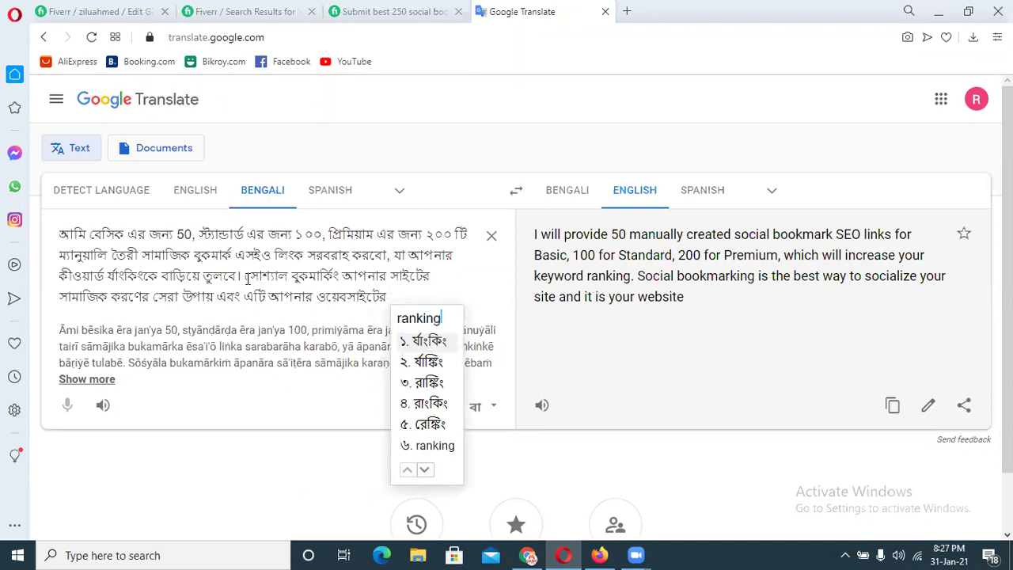
key("space")
type("barate")
key("space")
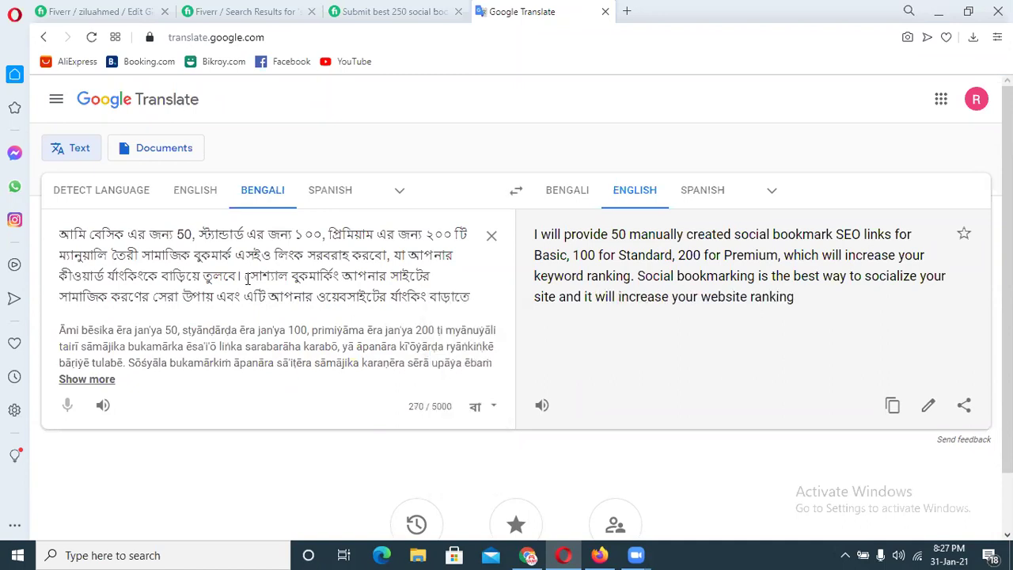
type("barate")
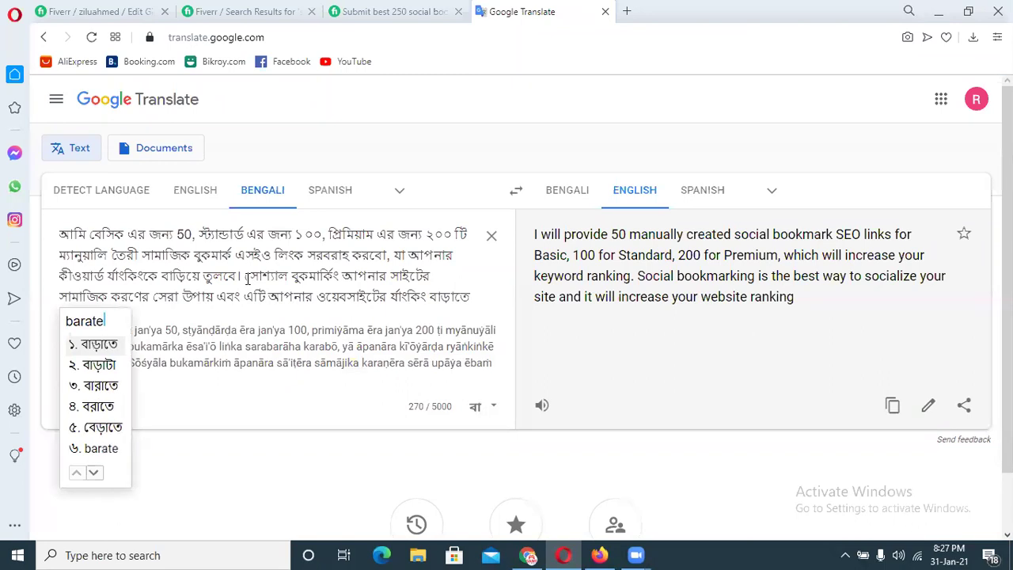
key("space")
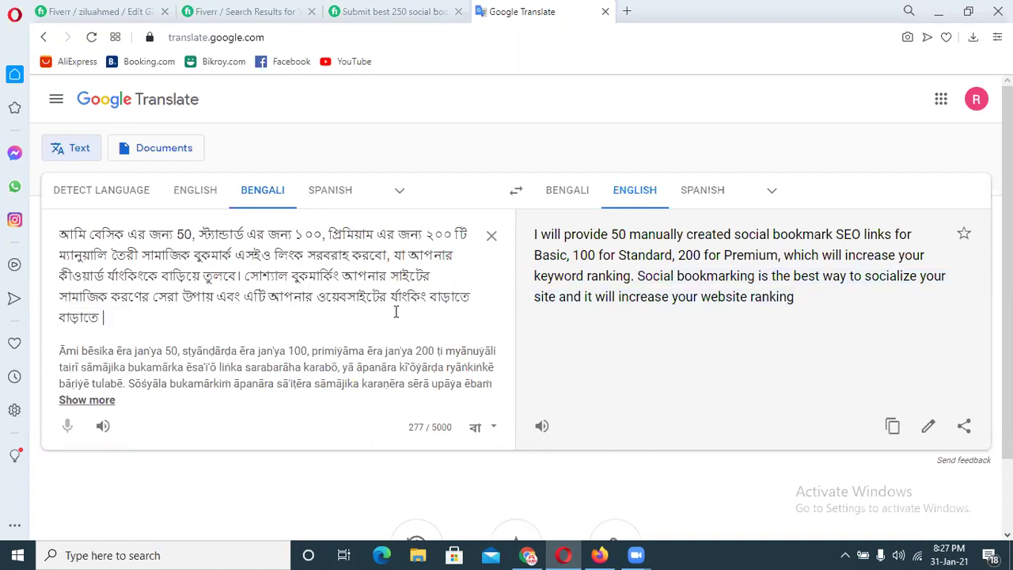
left_click_drag(104, 318, 2, 322)
key("BackSpace")
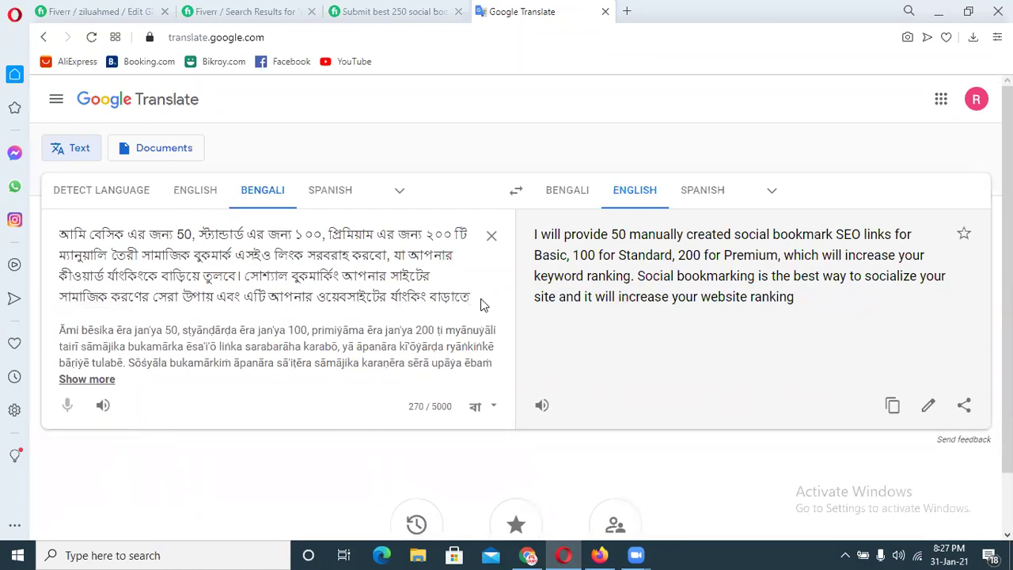
Finish the Bengali website ranking sentence with "সহায়তা করে।".
type("sohay")
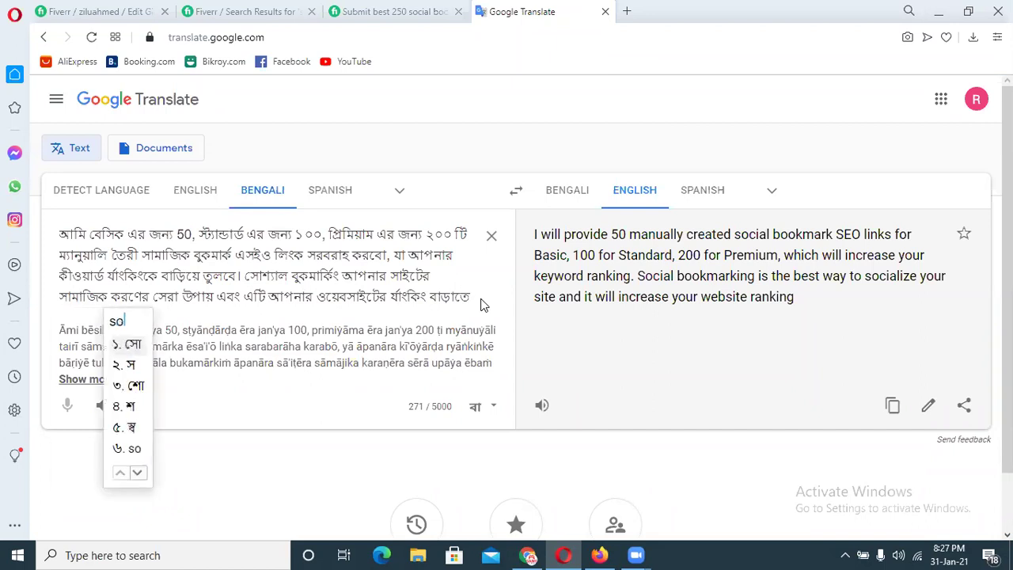
type("ota")
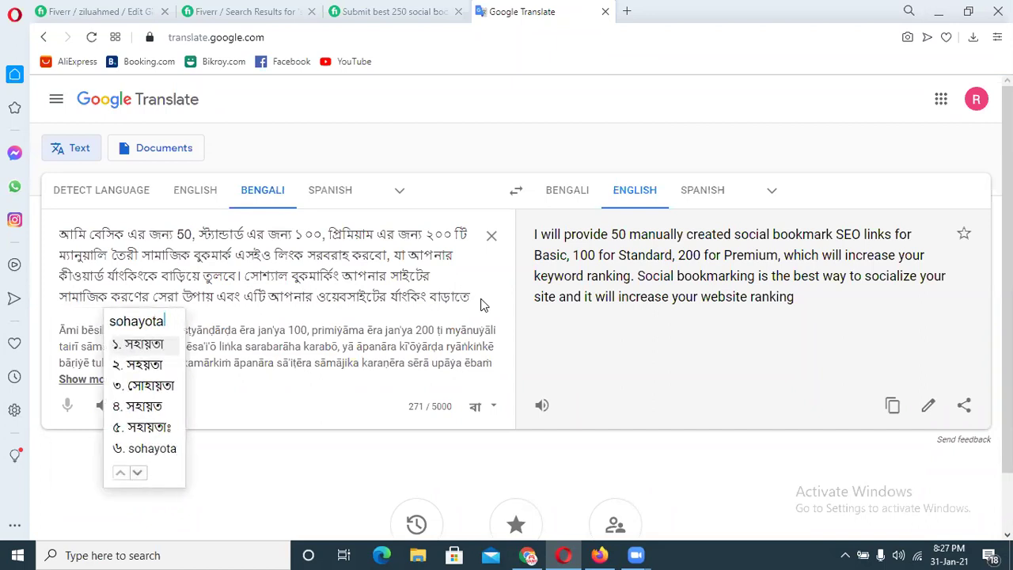
type(" kore")
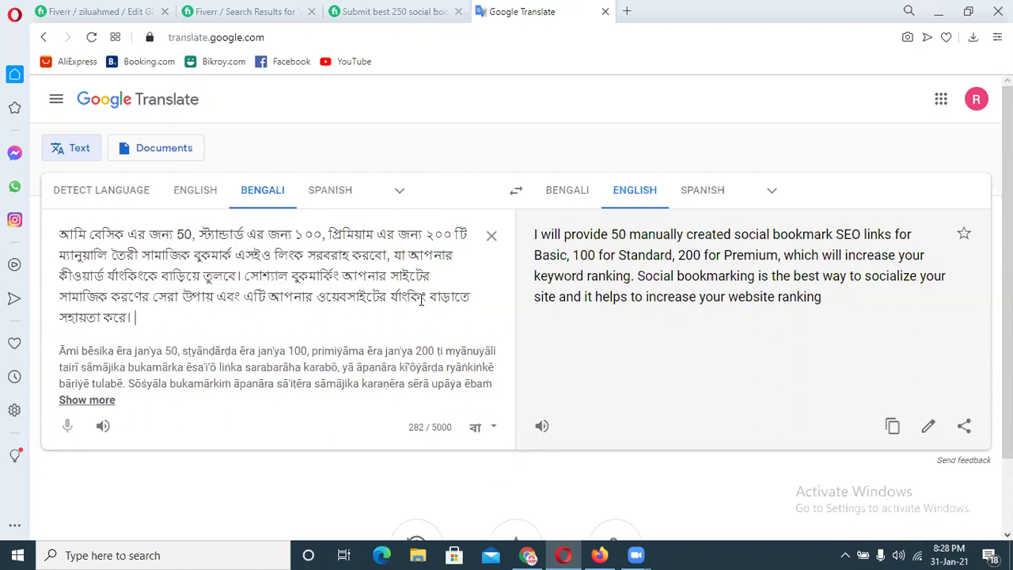
Copy the English translation and paste it into the Fiverr gig's description under Description & FAQ.
left_click(893, 427)
left_click(115, 11)
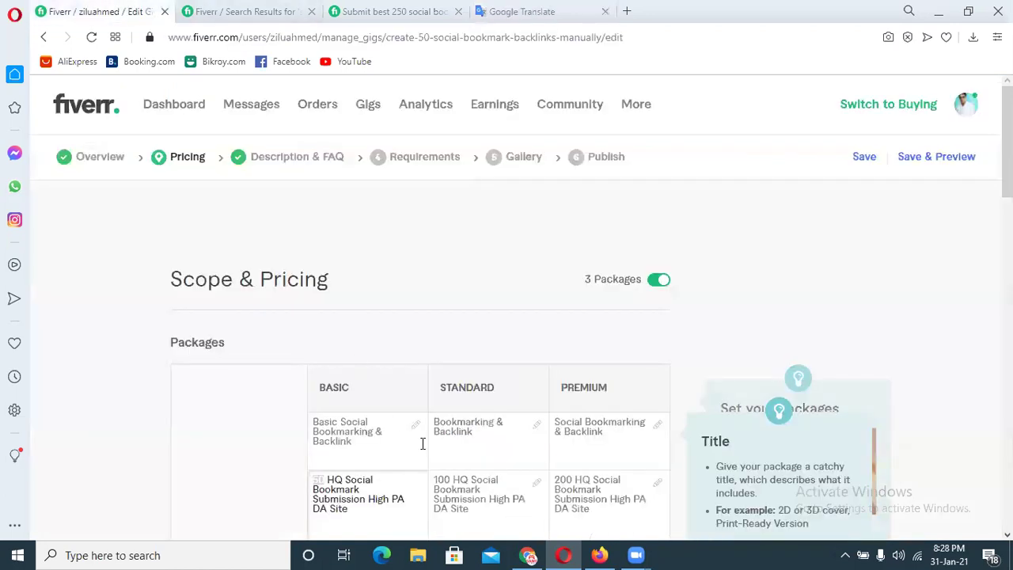
left_click(288, 166)
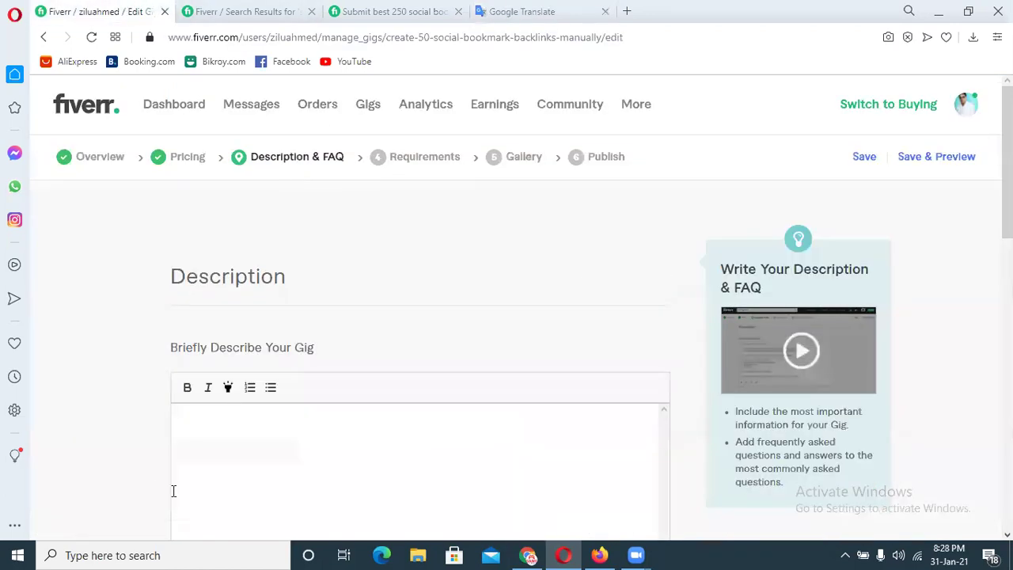
left_click(243, 449)
key("ctrl+v")
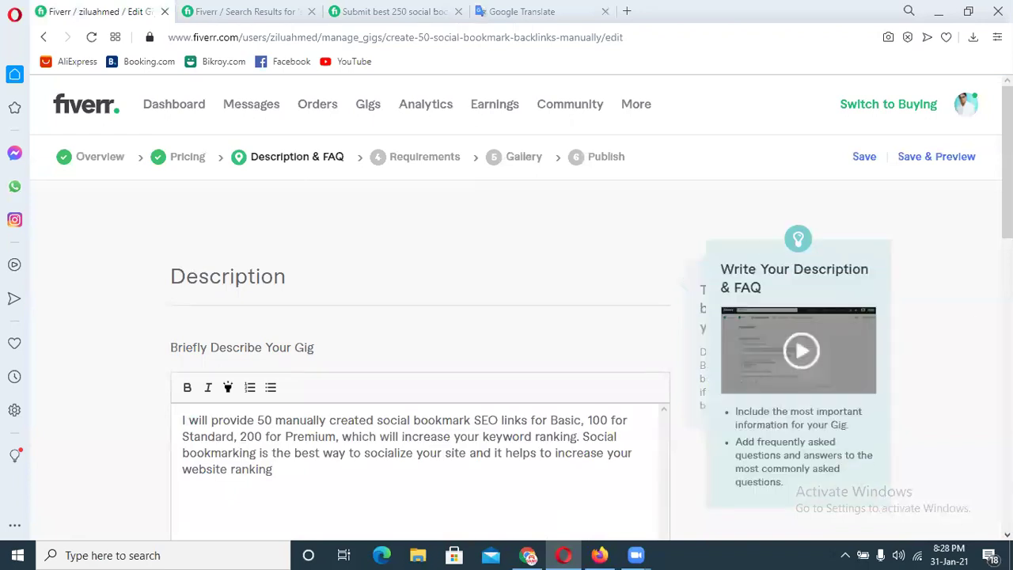
End the pasted description paragraph with a period and add the line "My Service Speciality" below it, separated by a blank line.
scroll(243, 449, "down", 1)
scroll(434, 285, "down", 1)
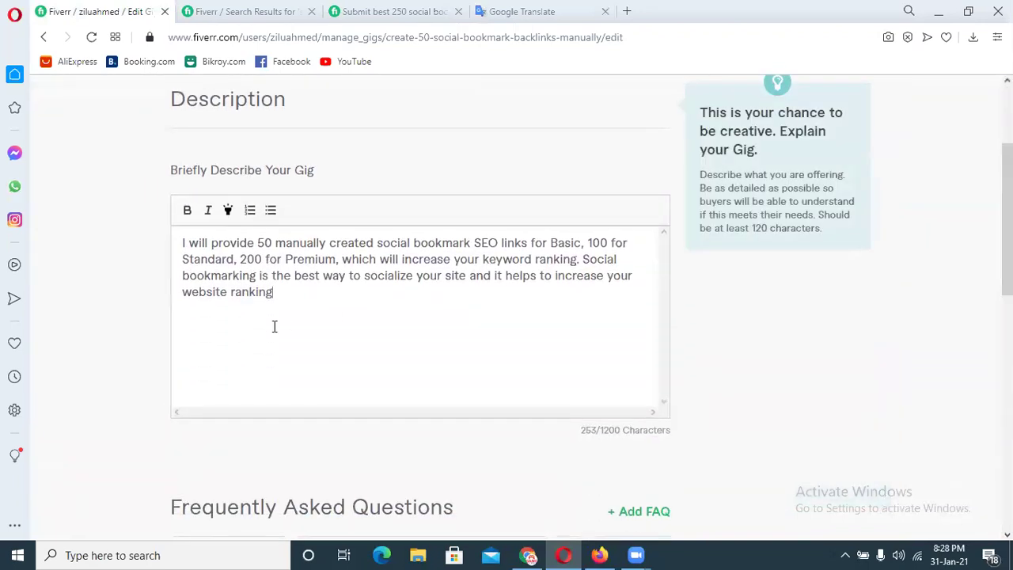
type(".")
key("Return")
key("Return")
type("My Service S")
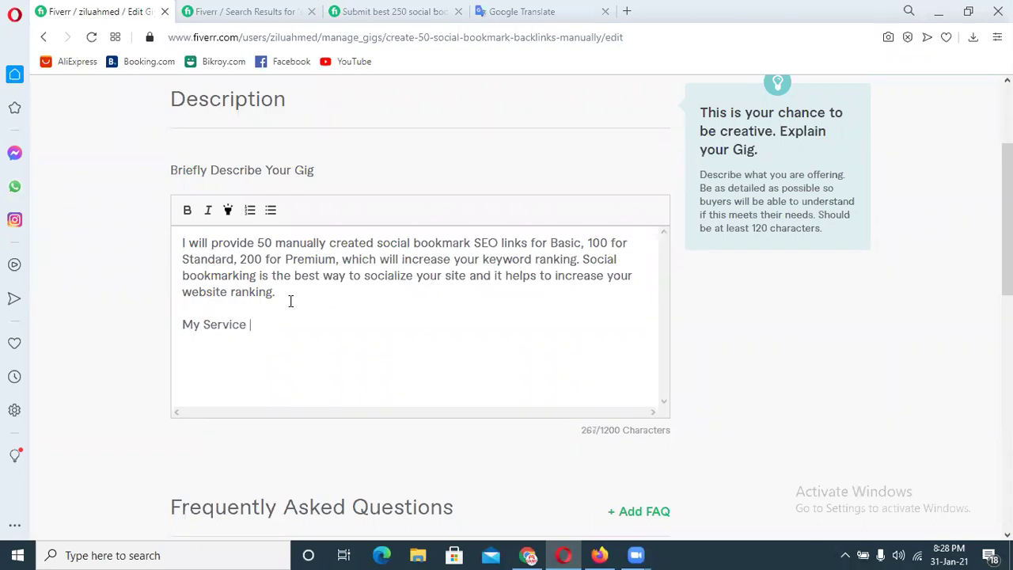
type("pe")
left_click_drag(287, 292, 167, 237)
left_click(273, 326)
type("ciality")
Correct "Speciality" to the suggested spelling "Specialty" and end the heading line with a colon.
right_click(283, 318)
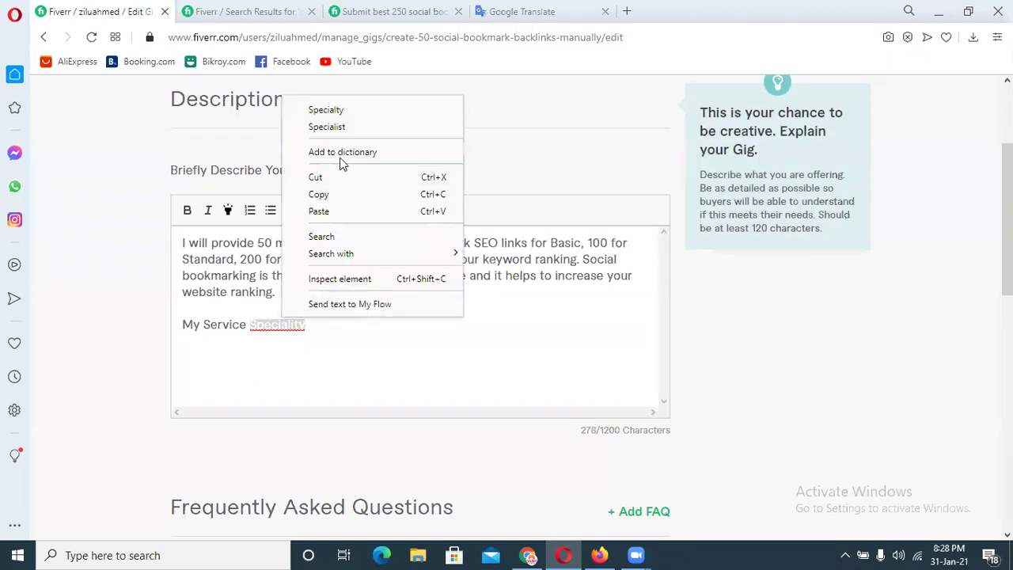
left_click(348, 111)
type(":")
Format the "My Service Specialty:" heading as bold, italic and highlighted, and start a new line below it.
left_click_drag(326, 324, 172, 316)
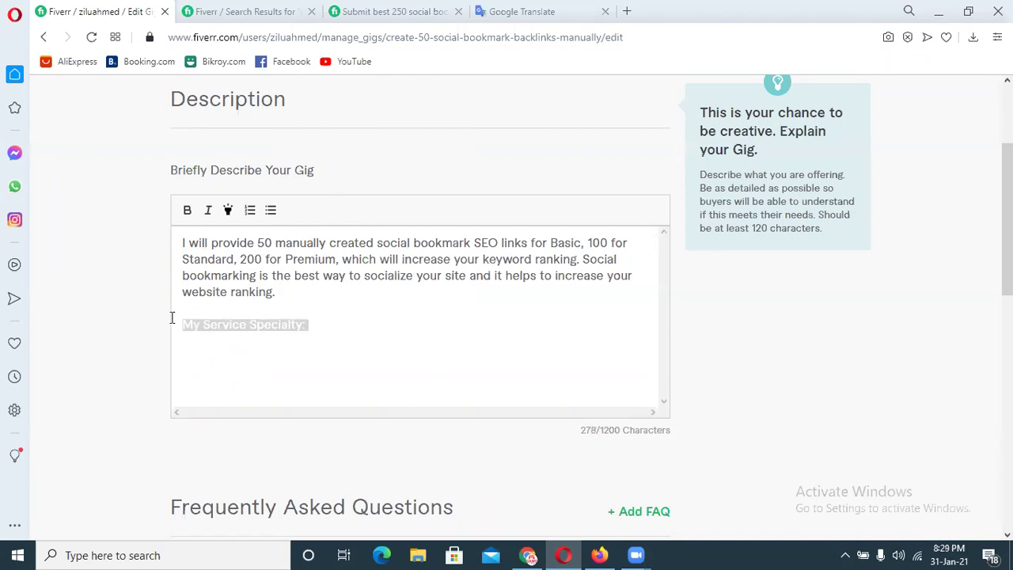
left_click(188, 210)
left_click(208, 211)
left_click(317, 326)
left_click_drag(317, 326, 165, 329)
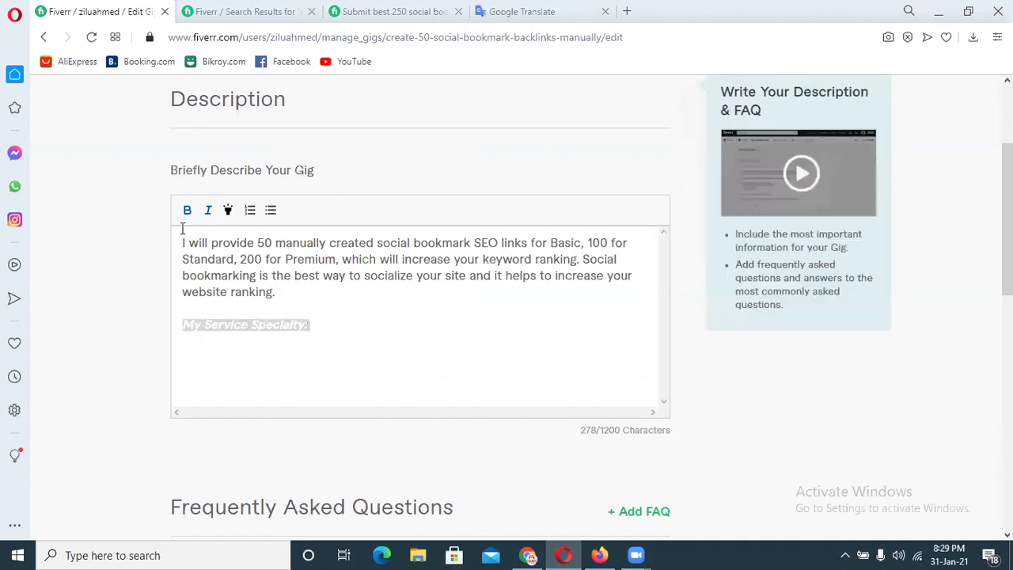
left_click(314, 323)
key("Return")
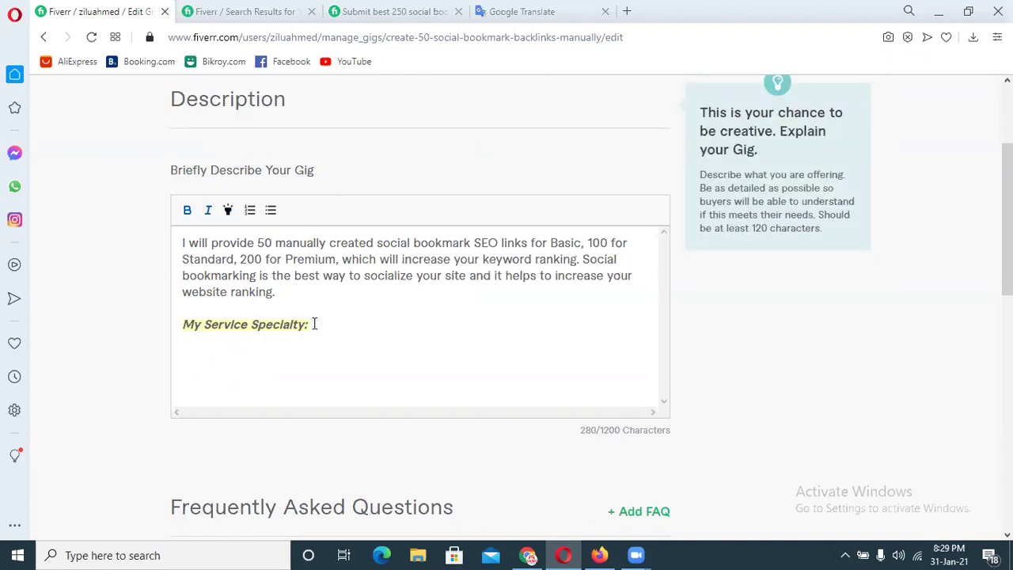
Start a bulleted list under the heading with the plain, unitalicized item "100% Manually Submission".
left_click(273, 210)
type("1")
left_click_drag(226, 357, 184, 357)
left_click(208, 212)
left_click(235, 358)
type("00% Manually Submission")
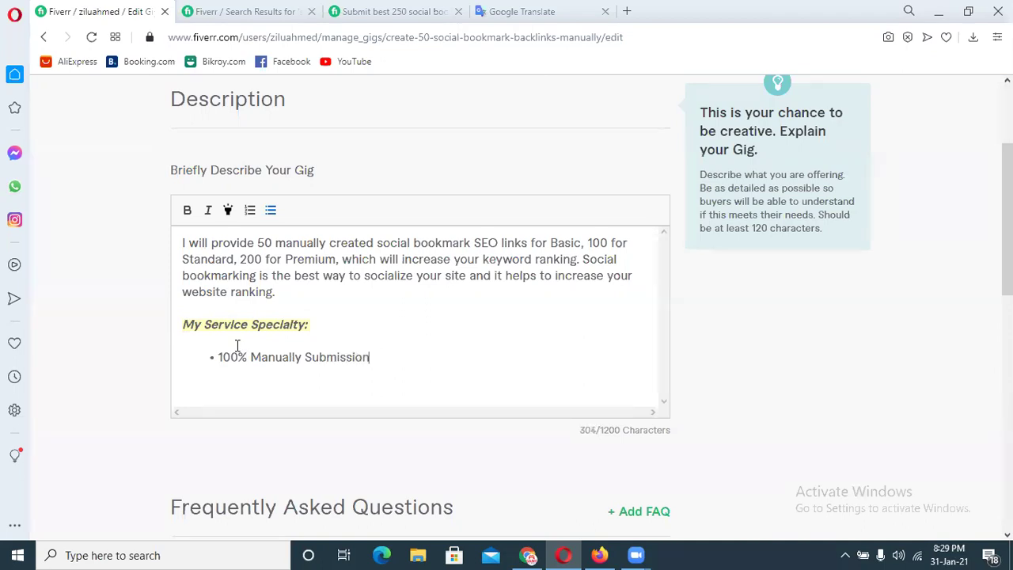
Add the bullet "High DA/PA" below "100% Manually Submission" in the specialty list.
key("Return")
type("High DA/PA")
key("Return")
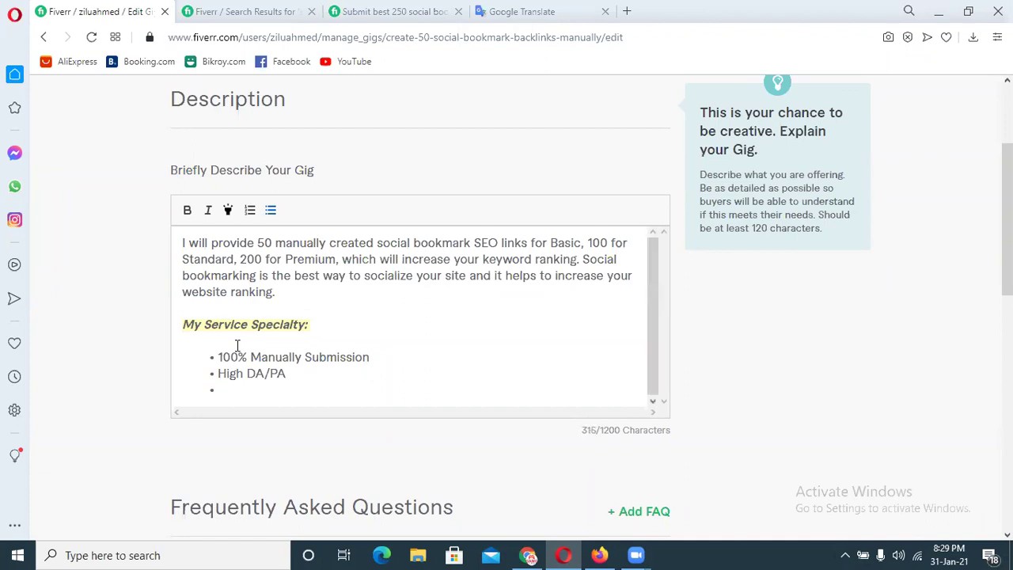
Add the bullet "Multiple URL & Keywords are allowed" to the specialty list.
type("100%")
key("BackSpace")
key("BackSpace")
key("BackSpace")
key("BackSpace")
key("BackSpace")
type("Multiple URL")
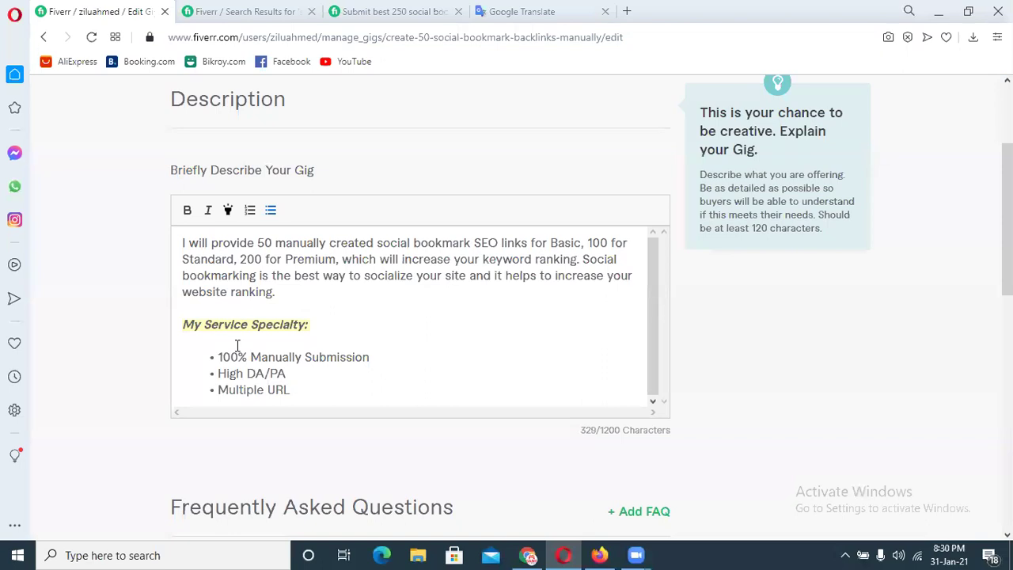
type(" & Keywords are ")
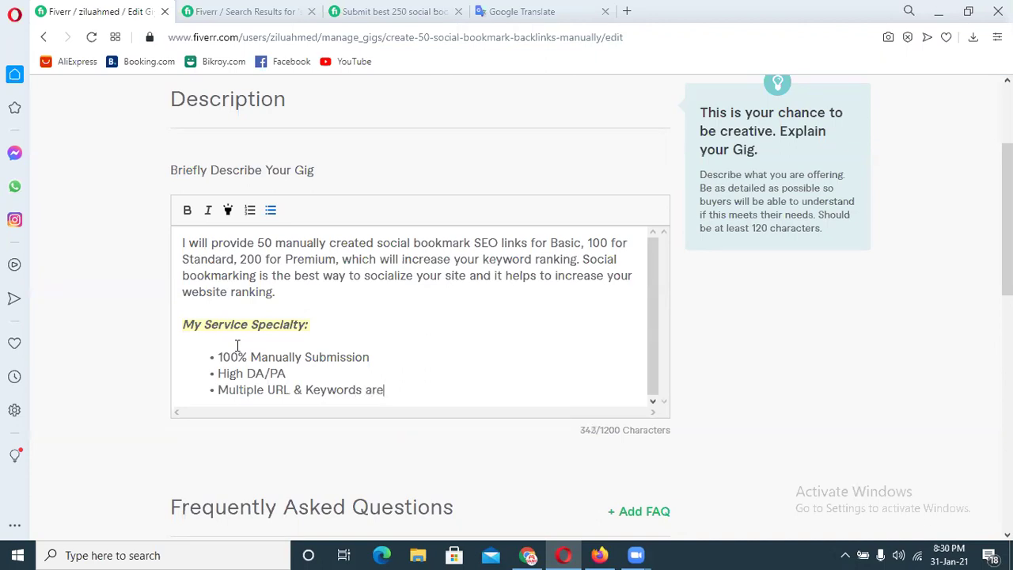
type("allowed")
key("Return")
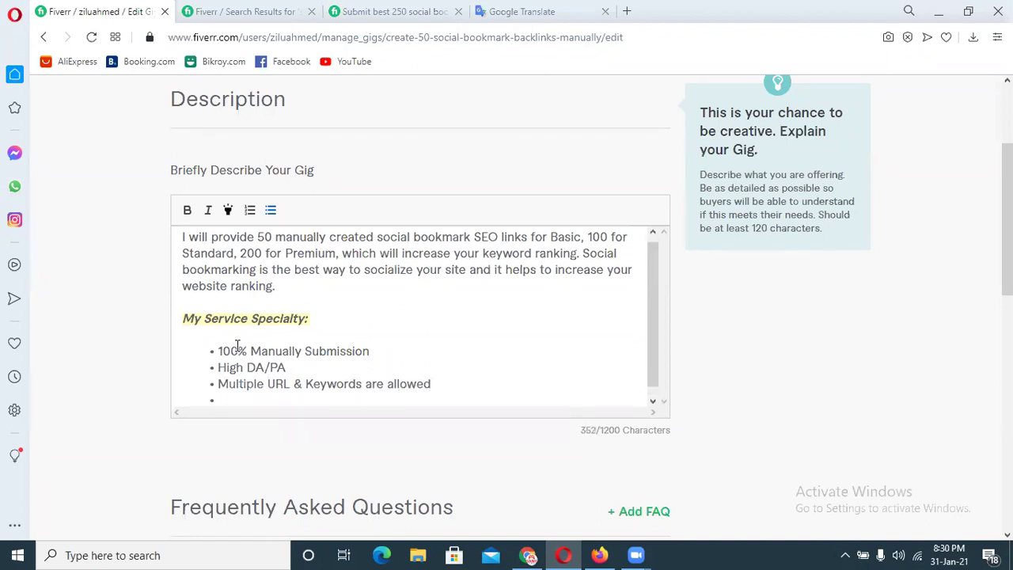
Add the bullets "Do-follow Backlink" and "Permanent Backlink" to the specialty list.
type("Do-follow Bac")
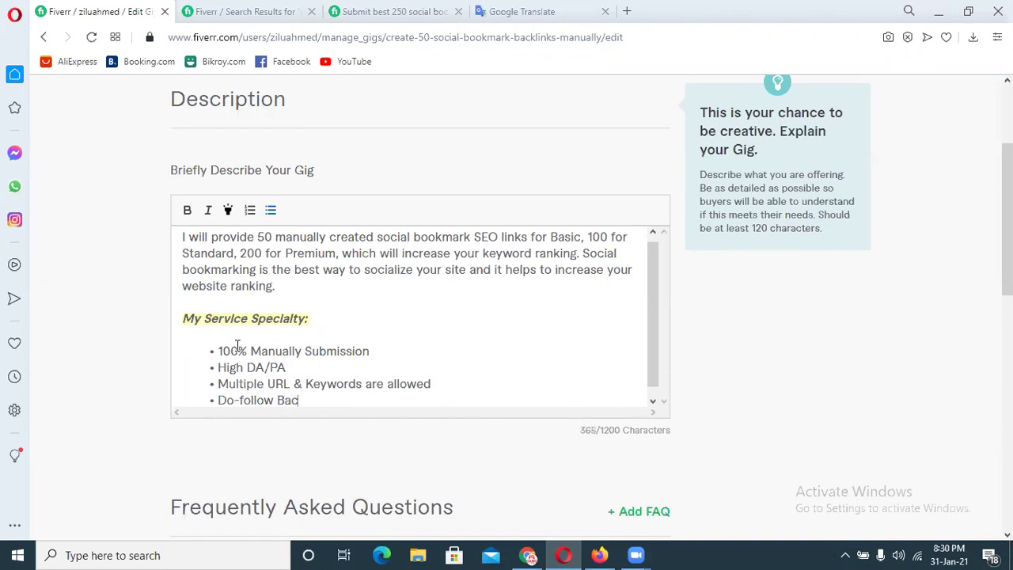
type("klink")
key("Return")
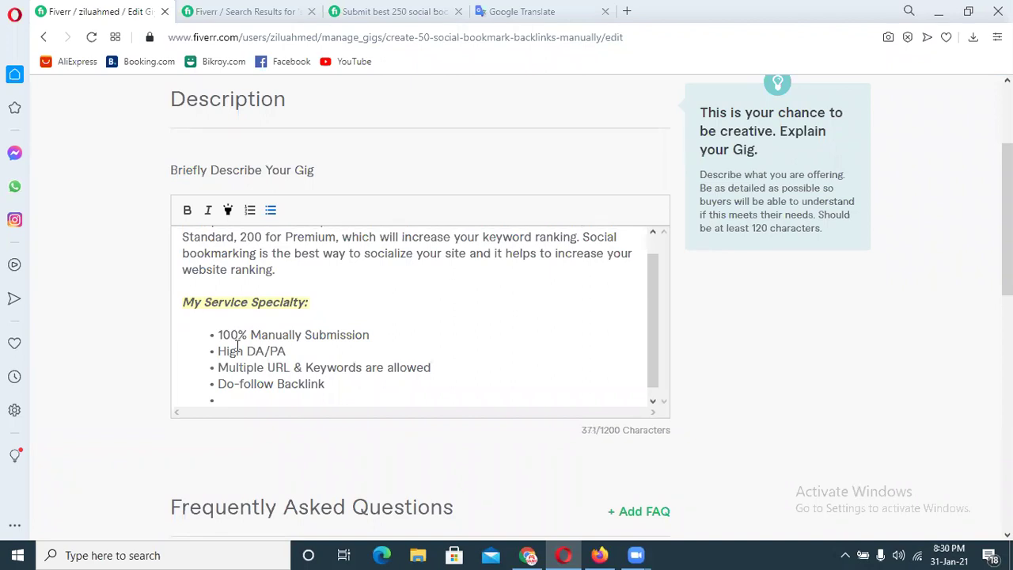
type("Permanent V")
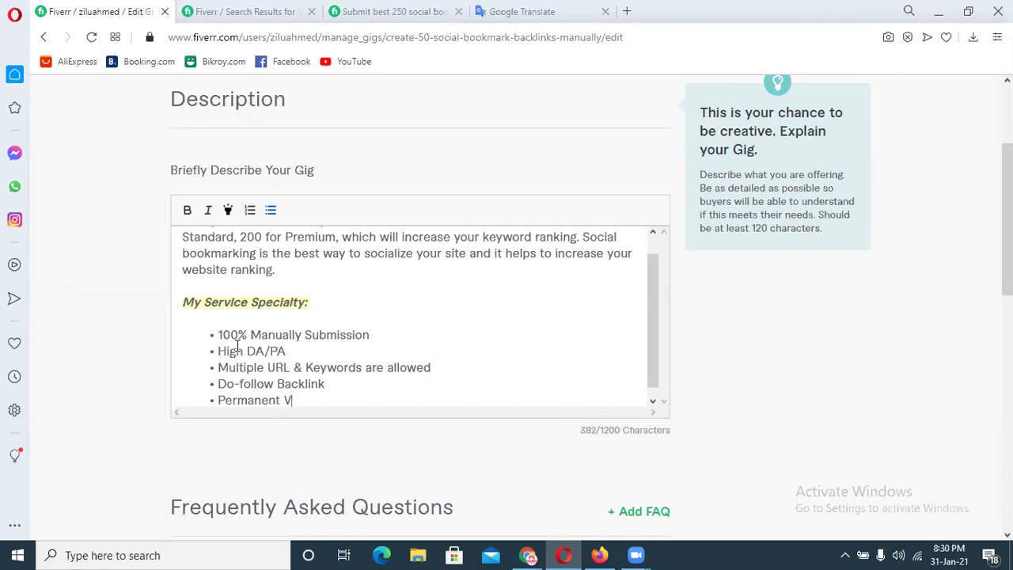
key("BackSpace")
type("Backlink")
key("Return")
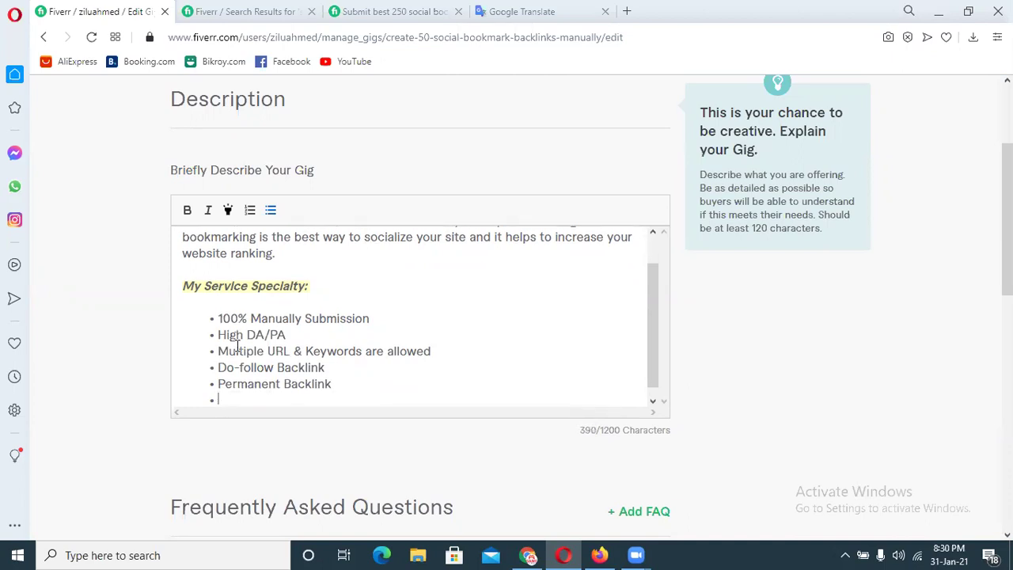
Add the bullets "What Hat SEO" and "On-time Delivery" to the specialty list.
type("What")
type("Hat SEO")
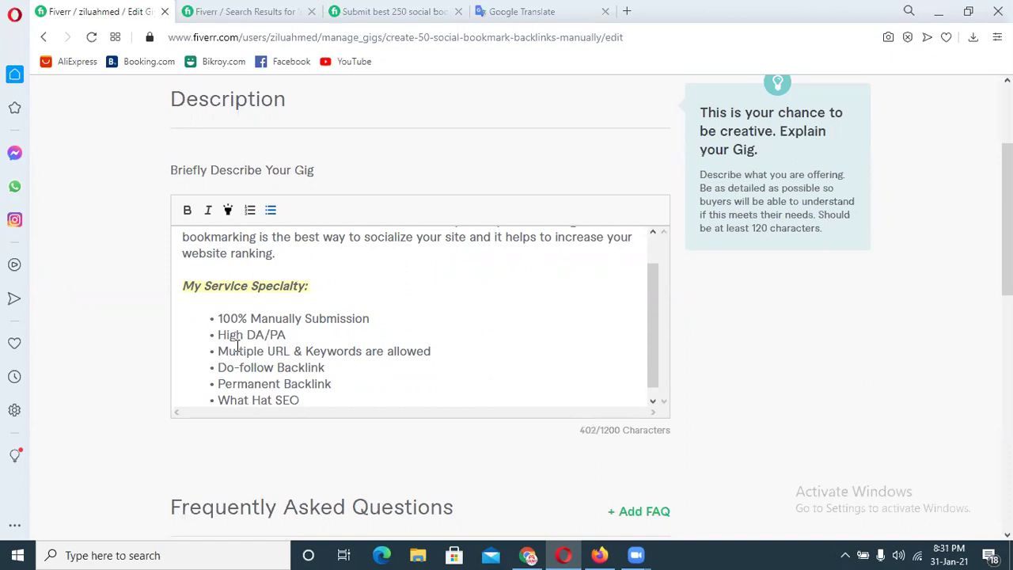
key("Return")
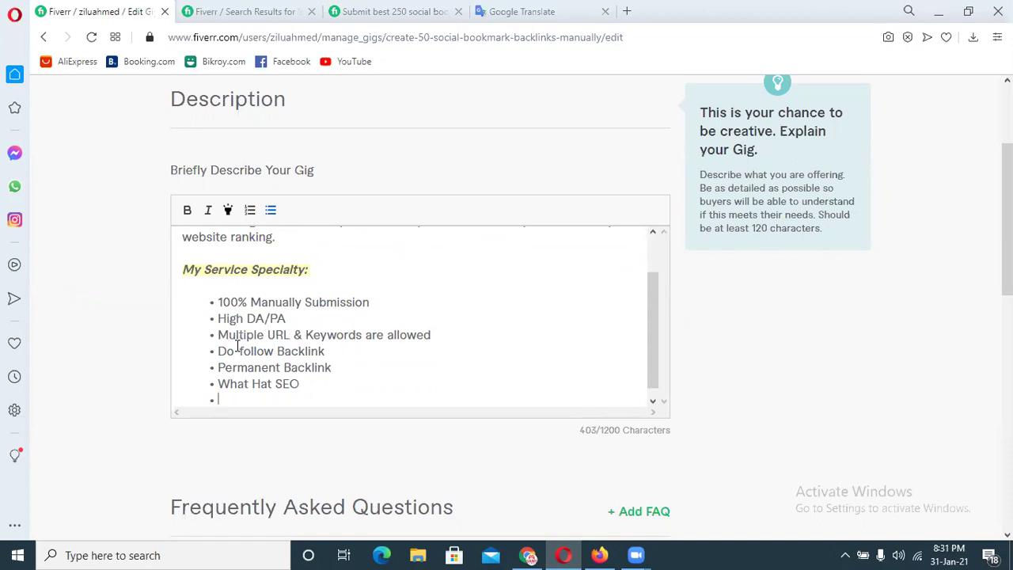
type("On-time Dele")
key("BackSpace")
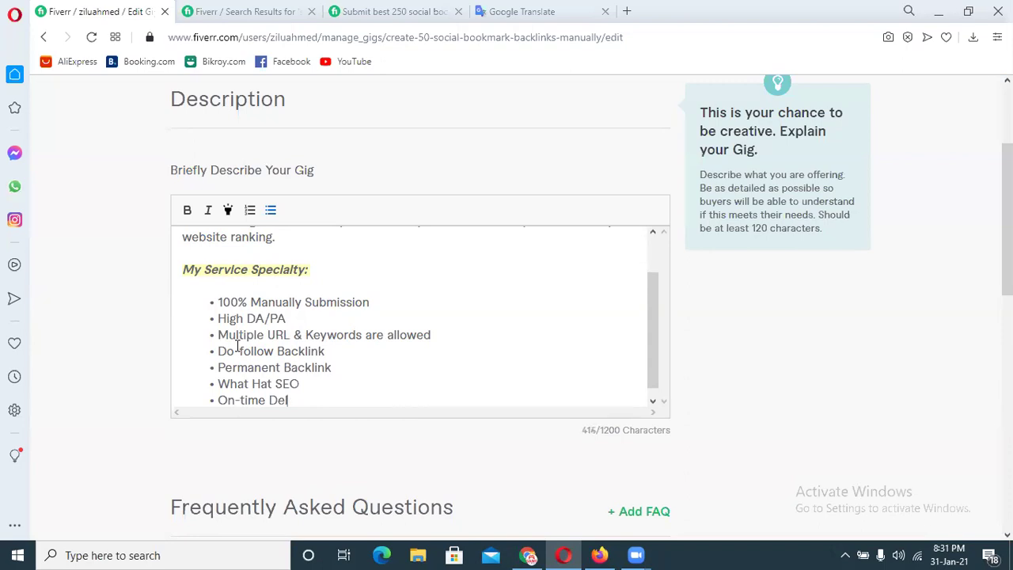
type("ivery")
key("Return")
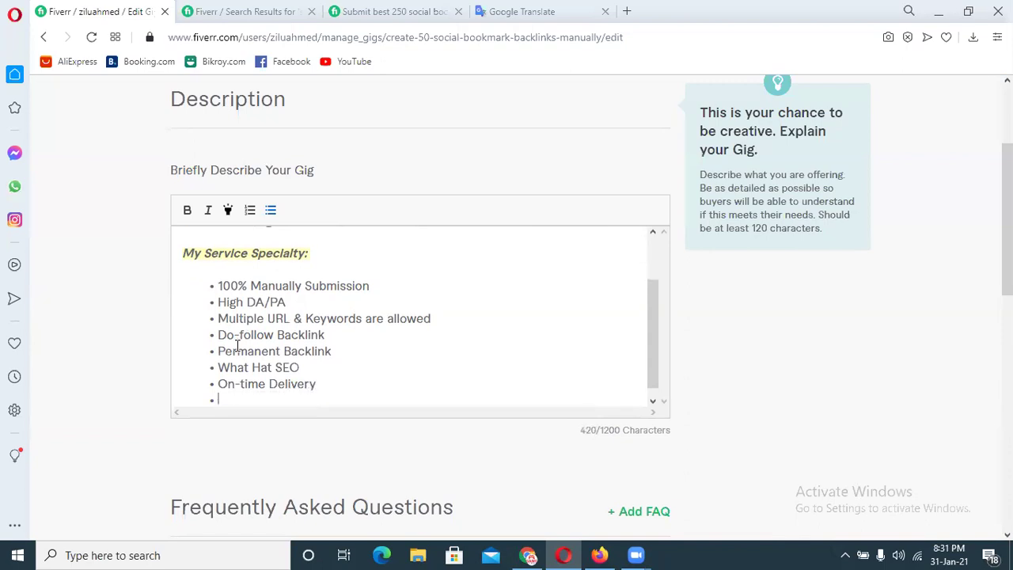
Begin another bullet with "No" and correct "What" to "White" in the Hat SEO bullet.
type("NO")
key("BackSpace")
type("o")
left_click_drag(247, 368, 234, 369)
key("BackSpace")
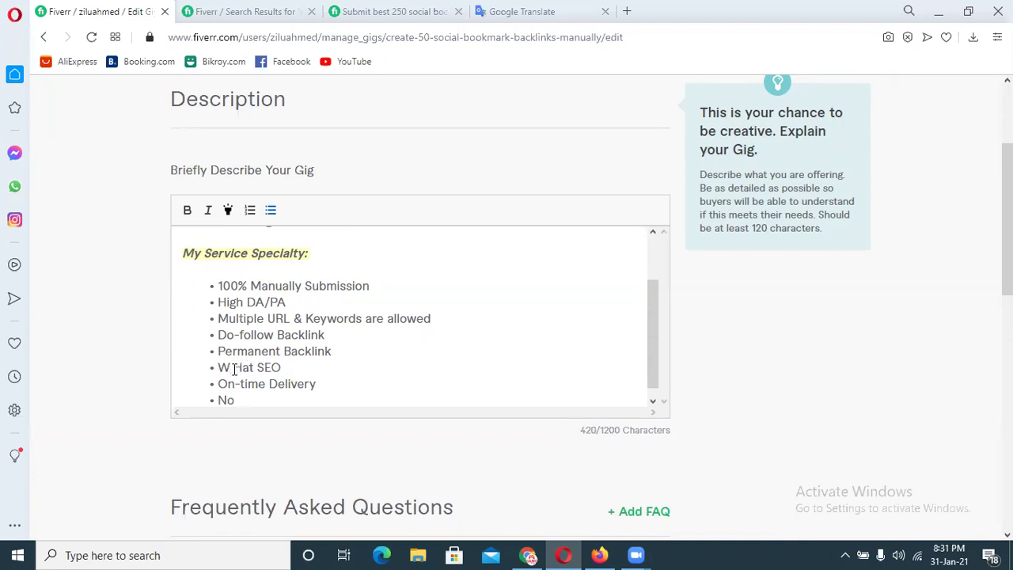
type("hite")
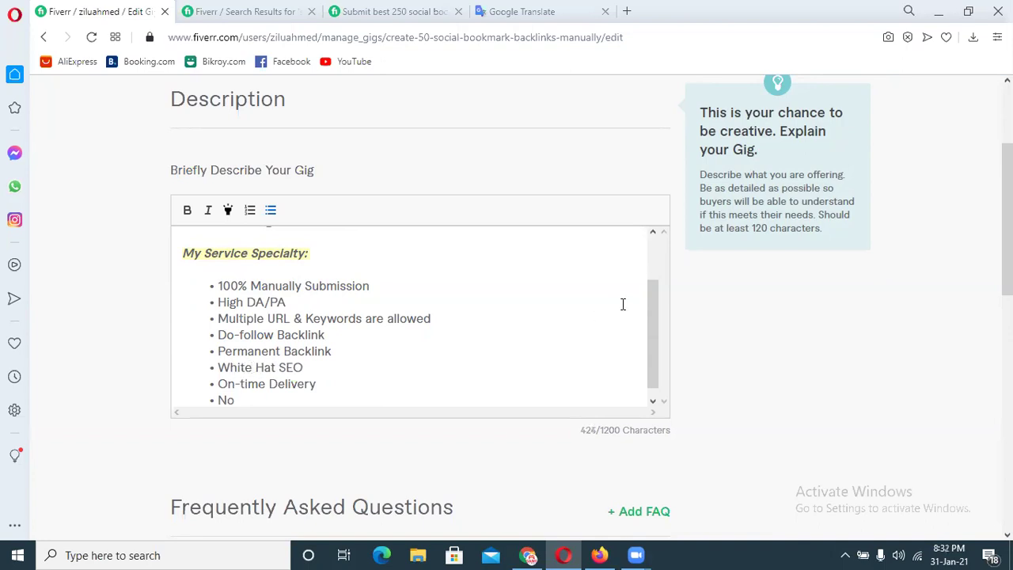
Complete the last bullet as "No unverified profile" and add the bullet "100% Safe/No spam".
left_click_drag(653, 309, 653, 316)
left_click(246, 392)
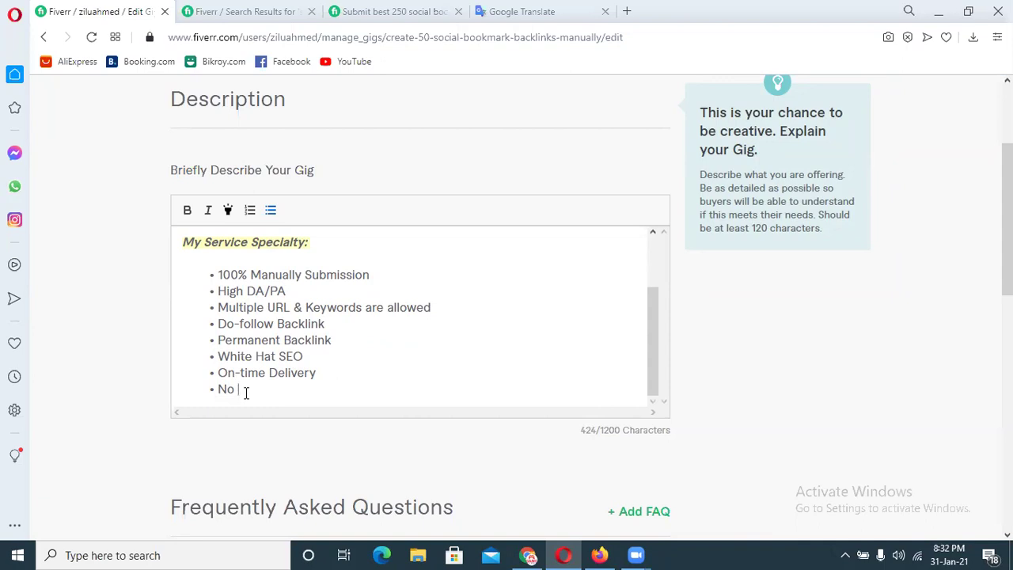
type("unverified profile")
key("Return")
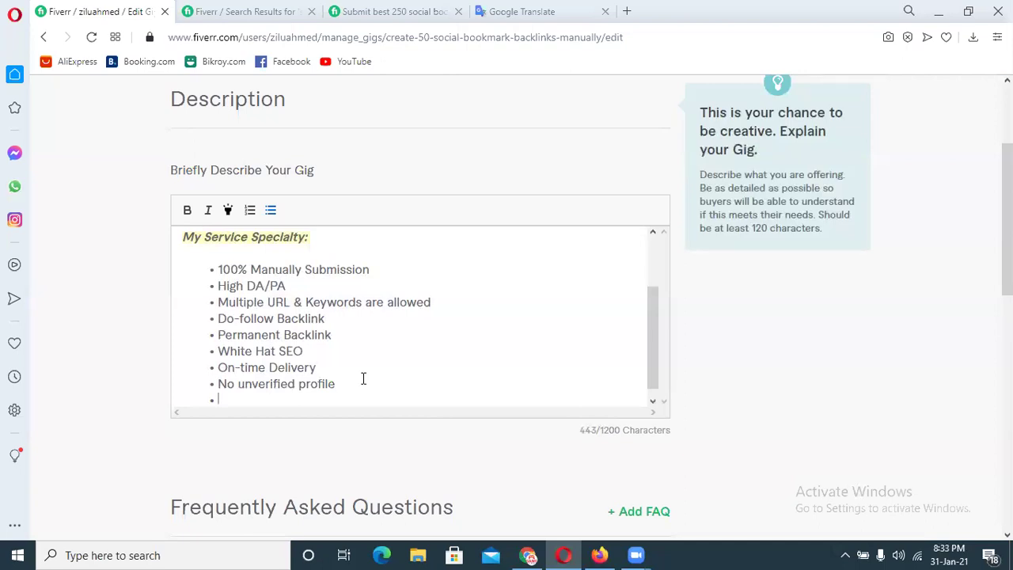
type("100% Safe/No spam")
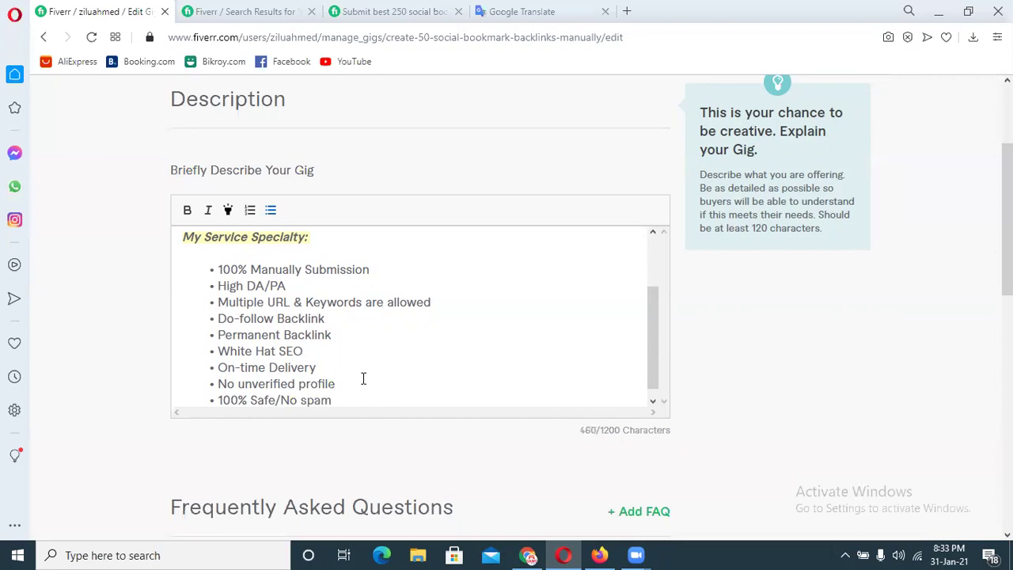
key("Return")
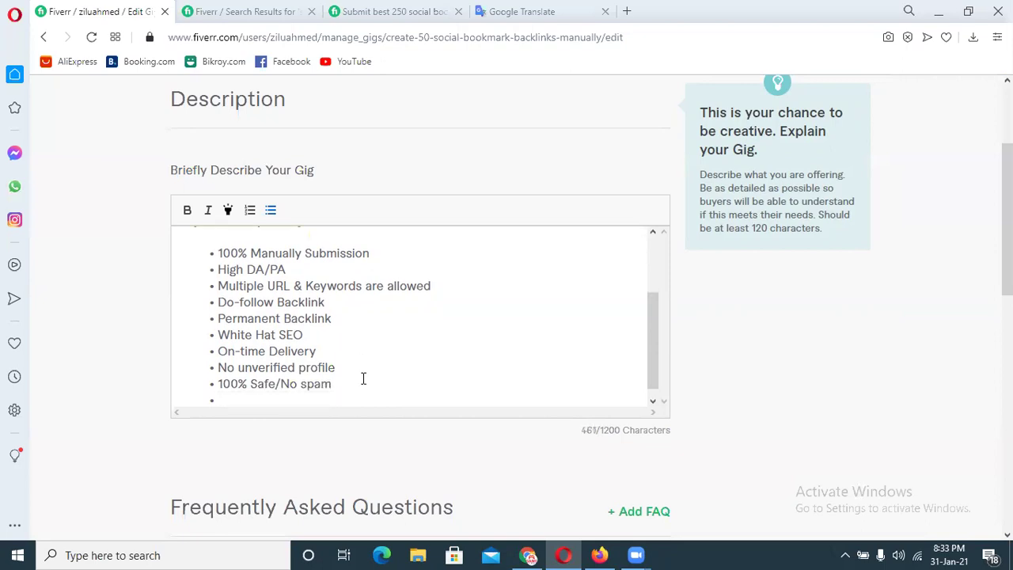
Add the bullets "Add Social Link", "SEO Friendly" and "100% Quality Link" to the specialty list.
type("Add Social Link")
key("Return")
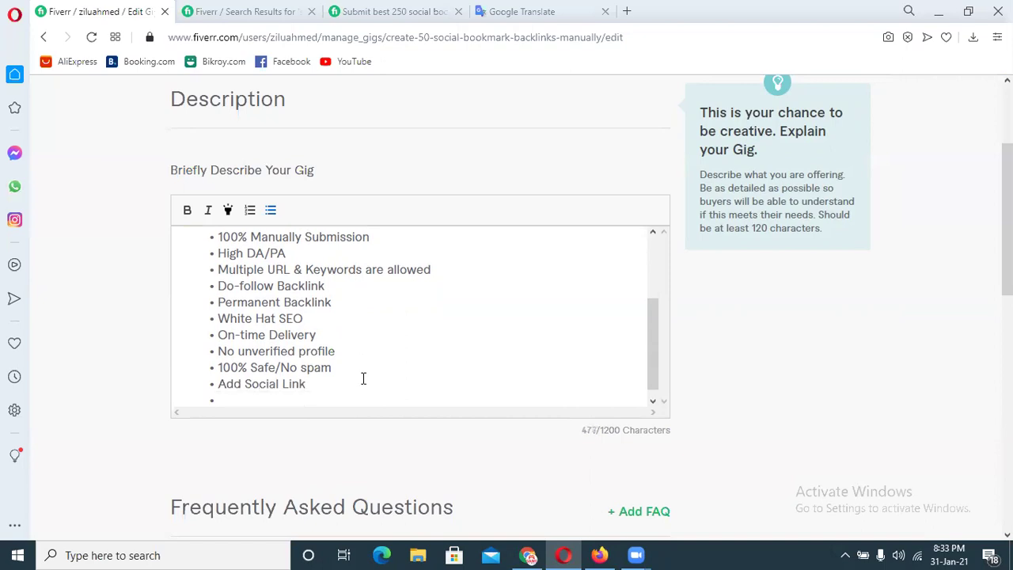
type("SEO Friendly")
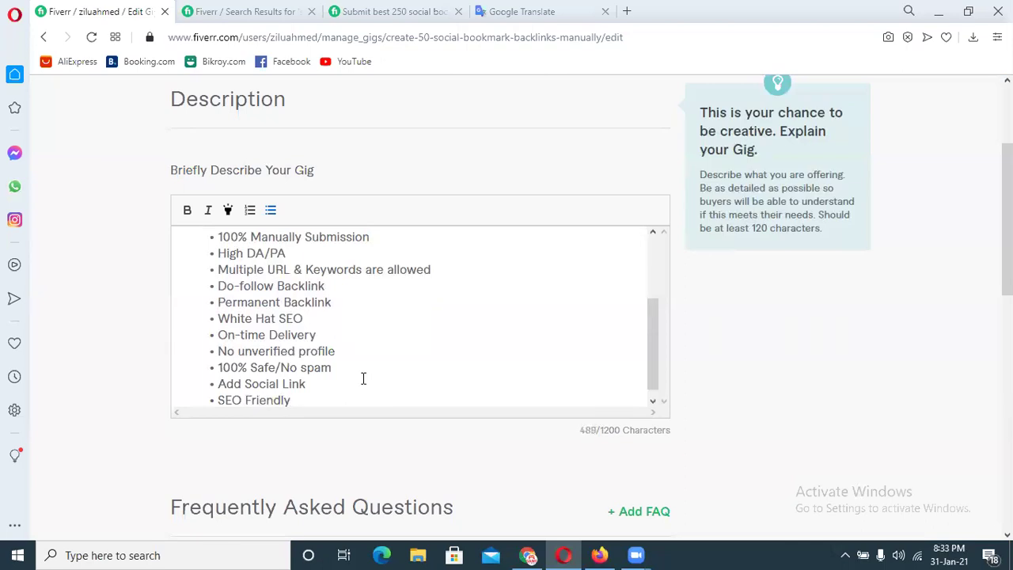
key("Return")
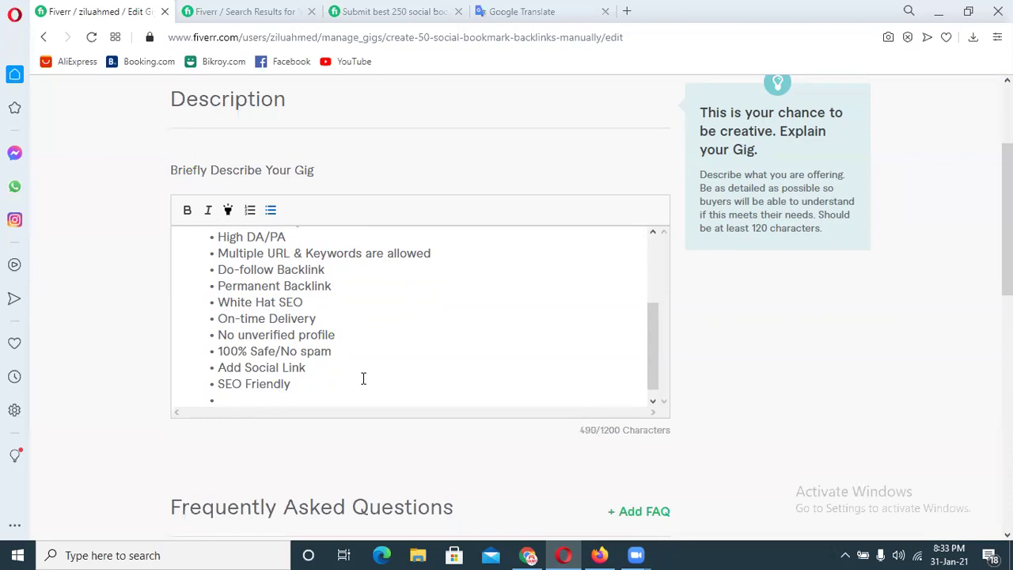
type("100%")
type("Quality Link")
key("Return")
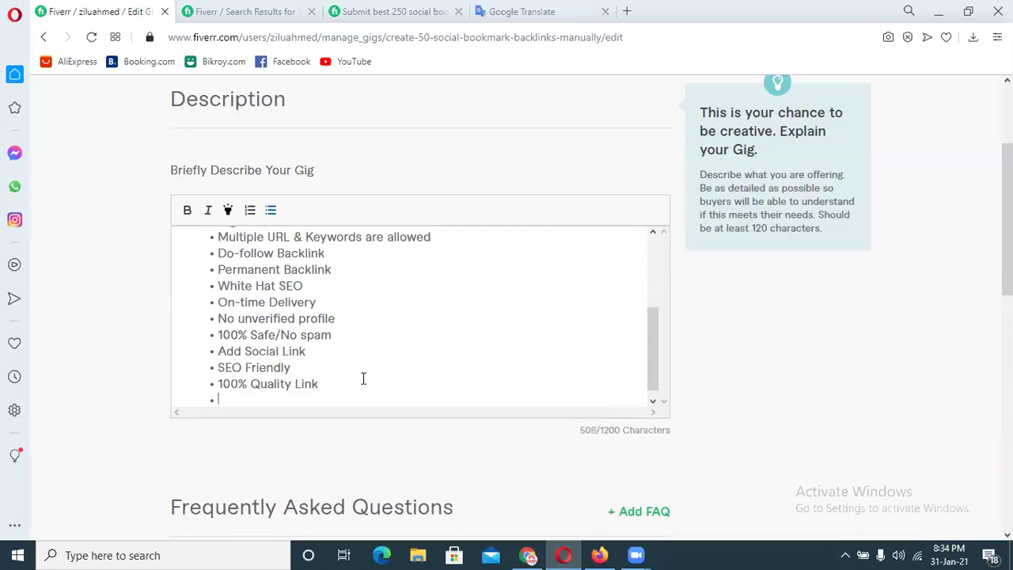
Add the bullet "100% Panda, Penguin and Hummingbird Safe" to the specialty list.
type("1005")
type("Panda,")
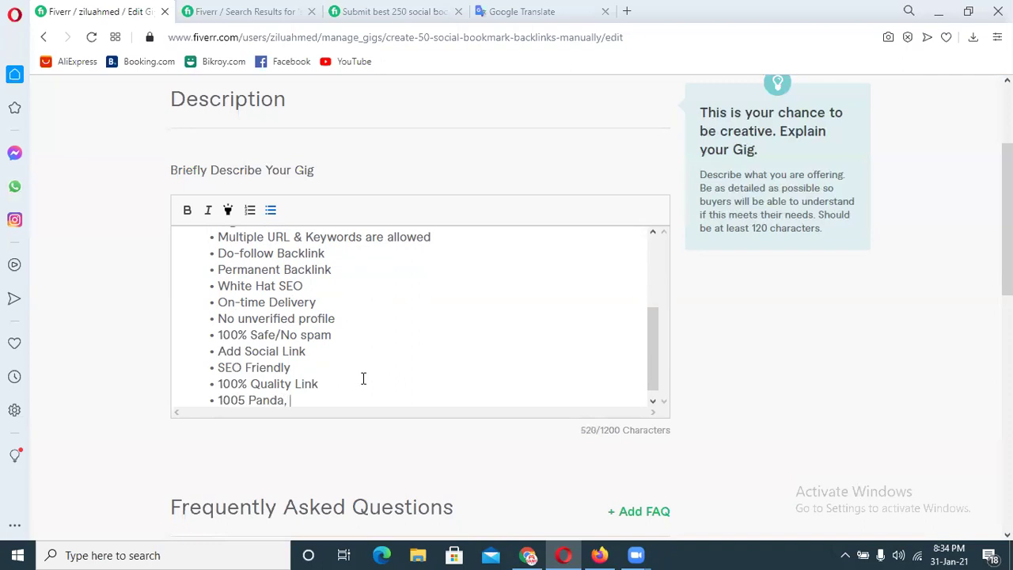
key("BackSpace")
left_click(245, 402)
key("BackSpace")
type("%")
left_click(291, 399)
type("Penguin")
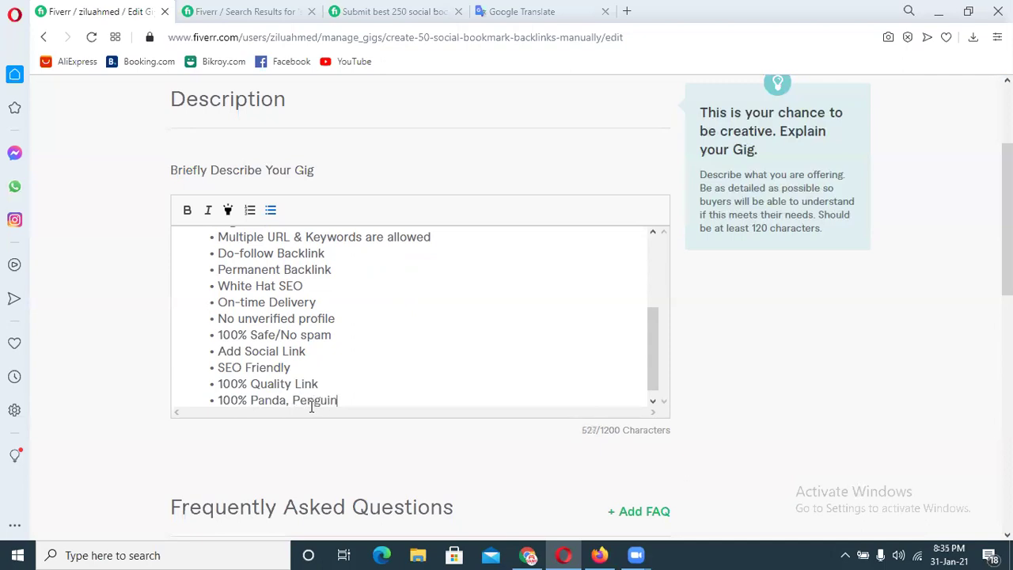
type(" and Hummin")
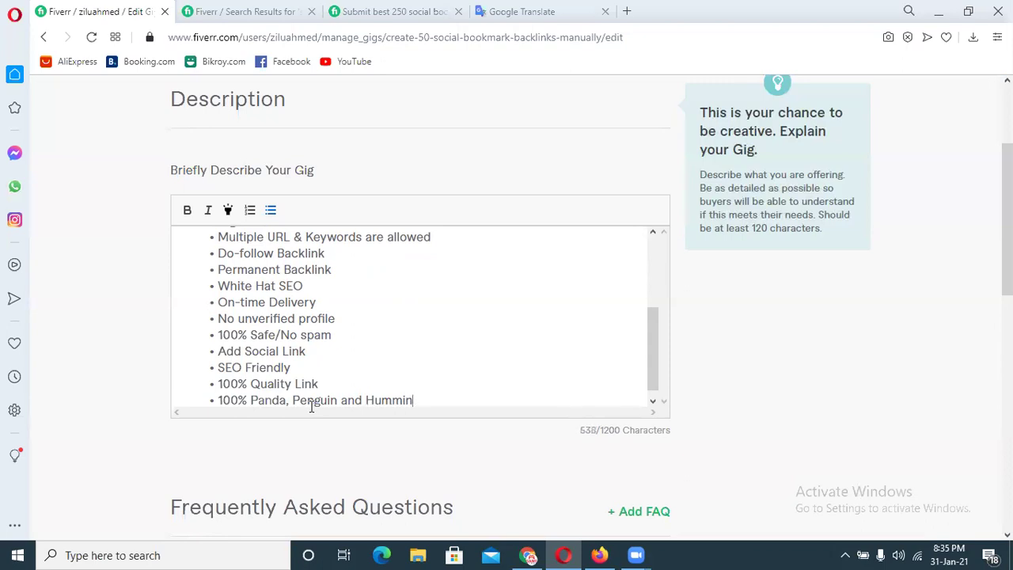
type("gbird Safe")
key("Return")
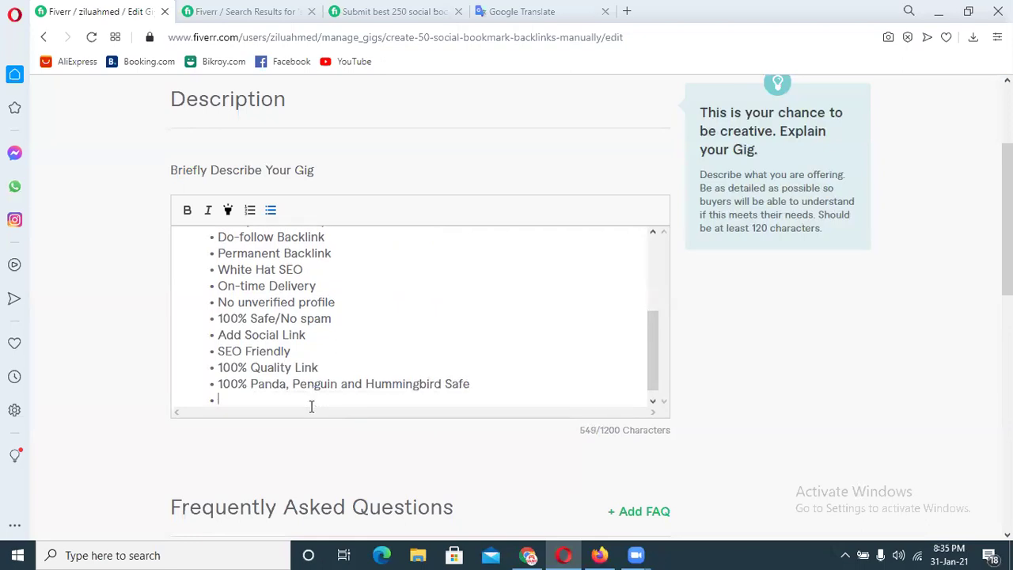
Add the bullets "100% Unique Domain" and "24/7 Customer Support", ending the bulleted list after them.
type("100% U")
type("niq")
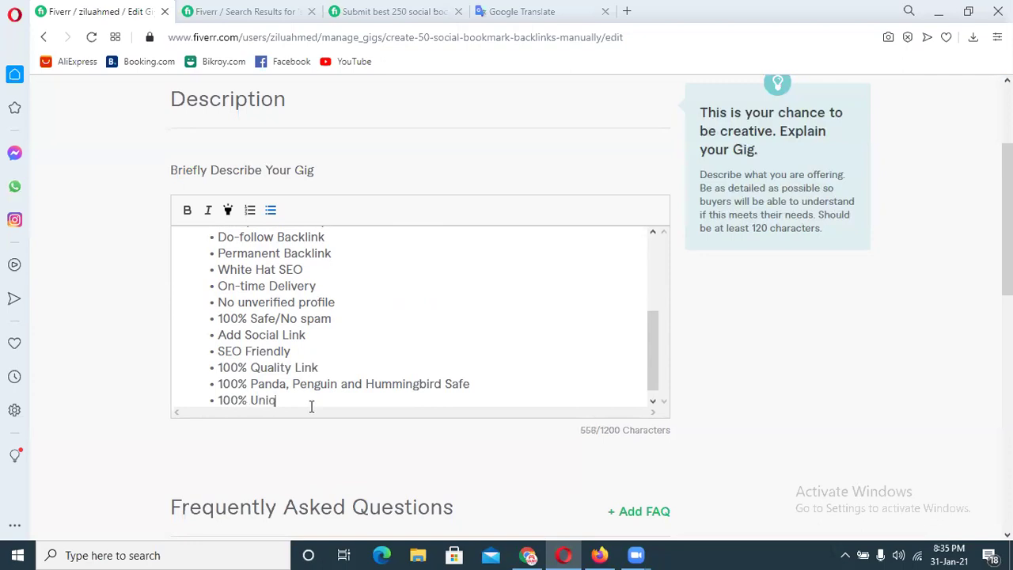
type("ue Domain")
key("Return")
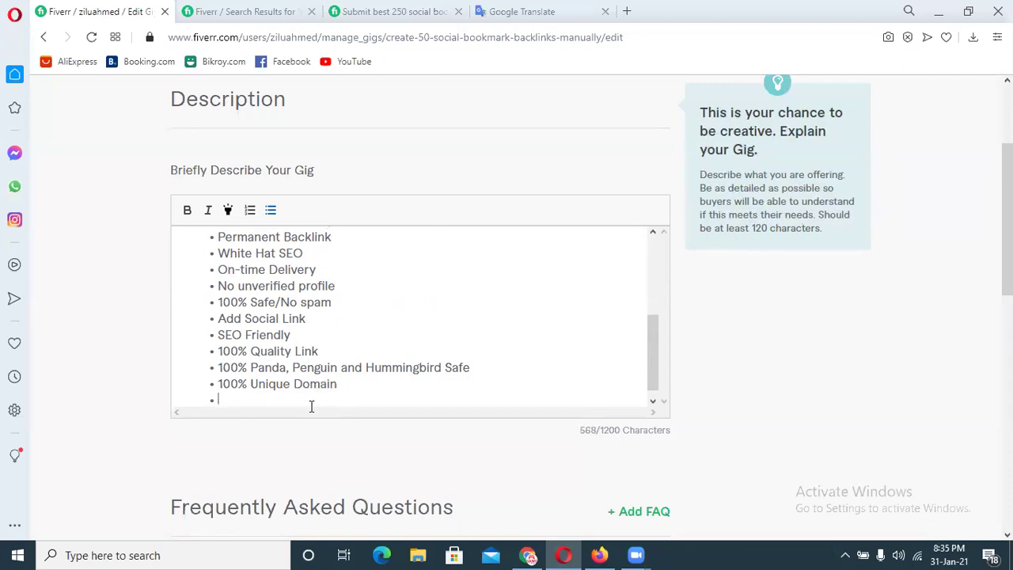
type("24/7 Customer Support")
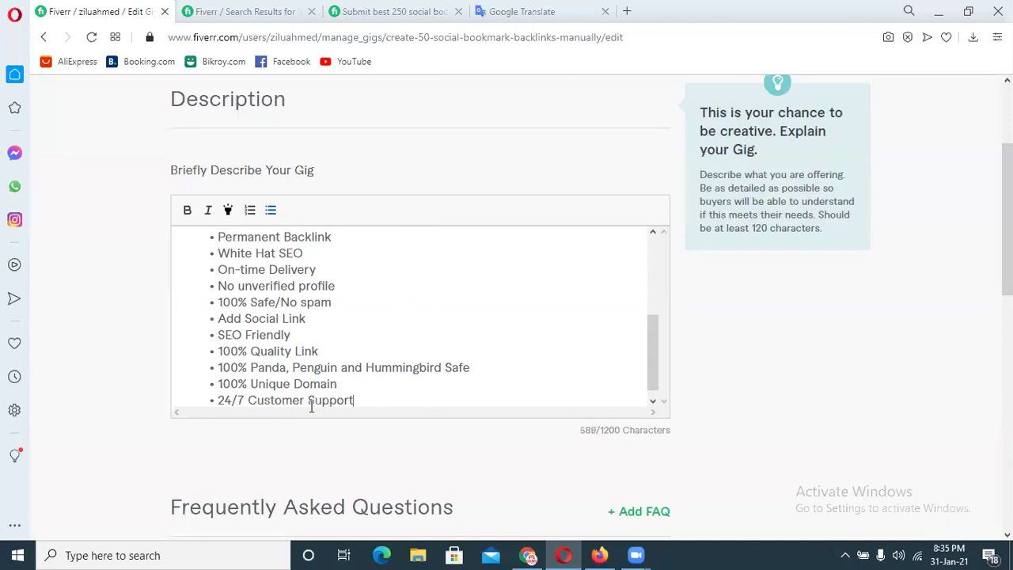
key("Return")
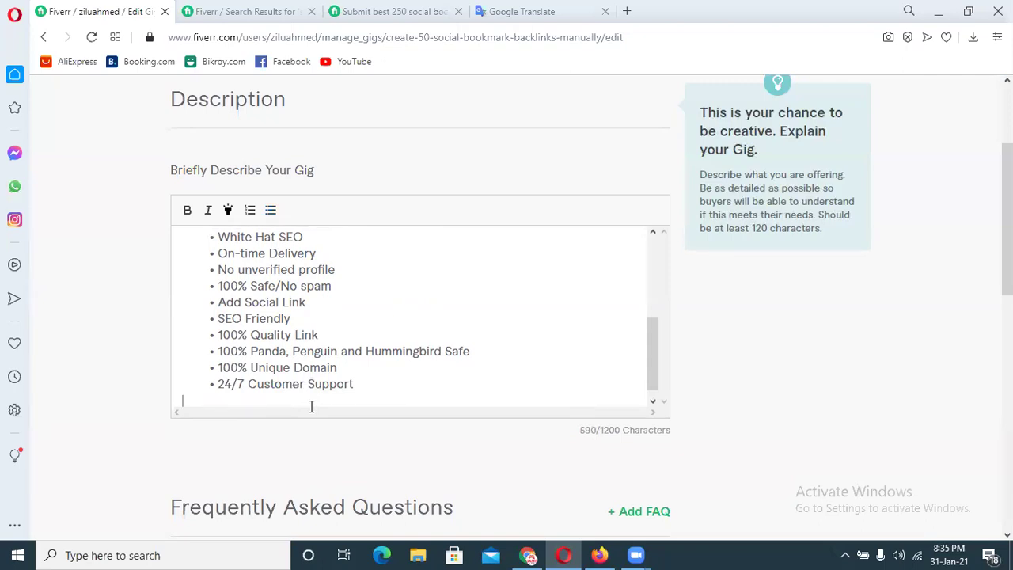
Add the line "What I will provide in the report:" below the bulleted list, separated by a blank line.
left_click_drag(656, 351, 660, 297)
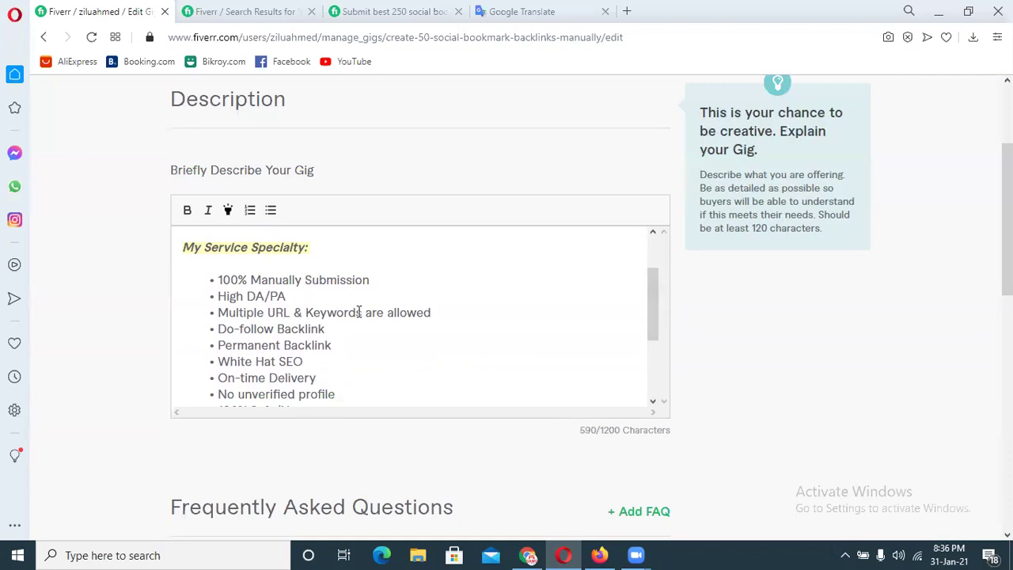
left_click_drag(656, 288, 649, 348)
left_click(336, 404)
key("Return")
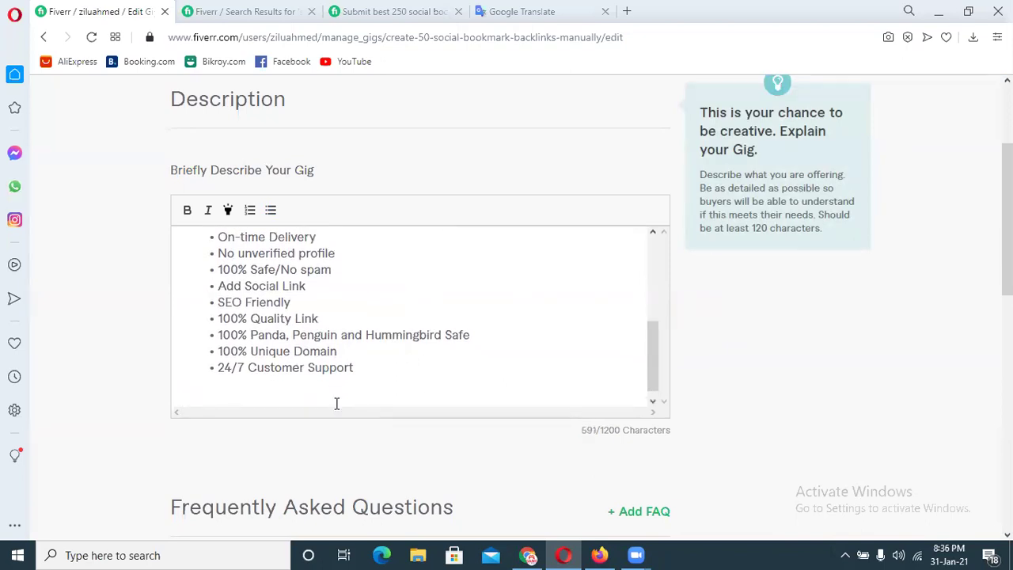
type("What I will provide")
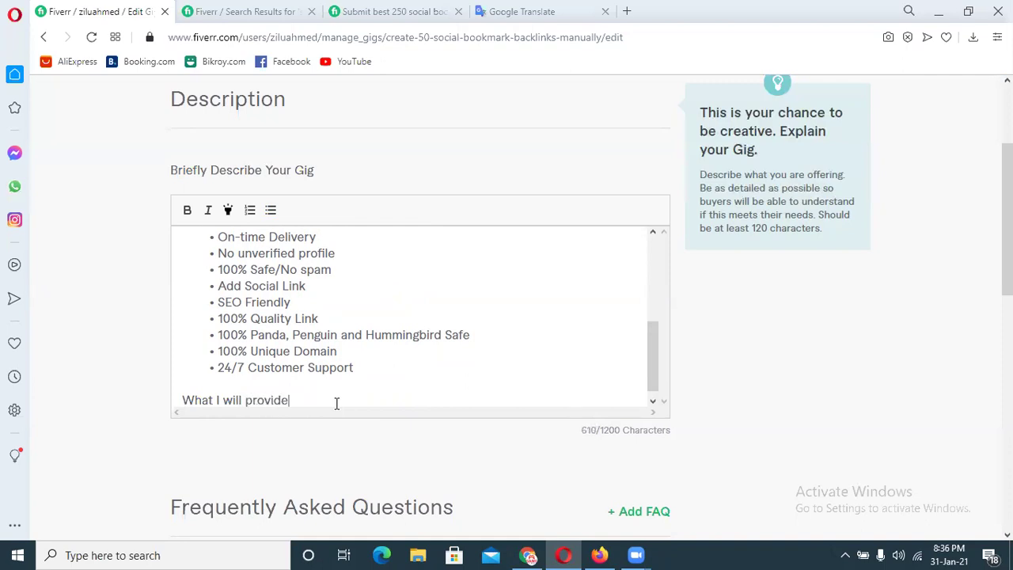
type(" in the report:")
Format the "What I will provide in the report:" line as bold, italic and highlighted.
left_click_drag(384, 389, 163, 384)
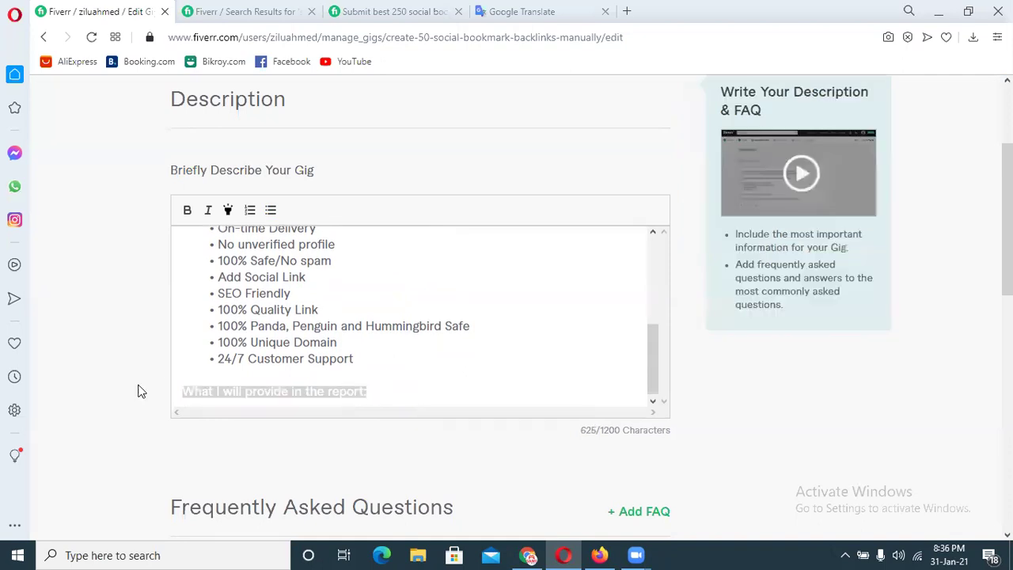
left_click(186, 210)
left_click(208, 209)
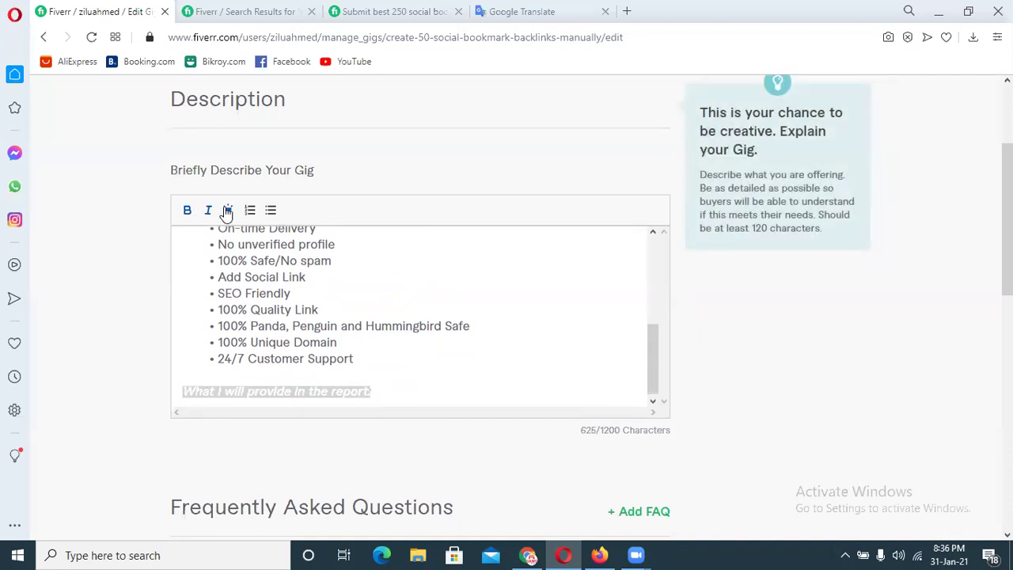
left_click(382, 394)
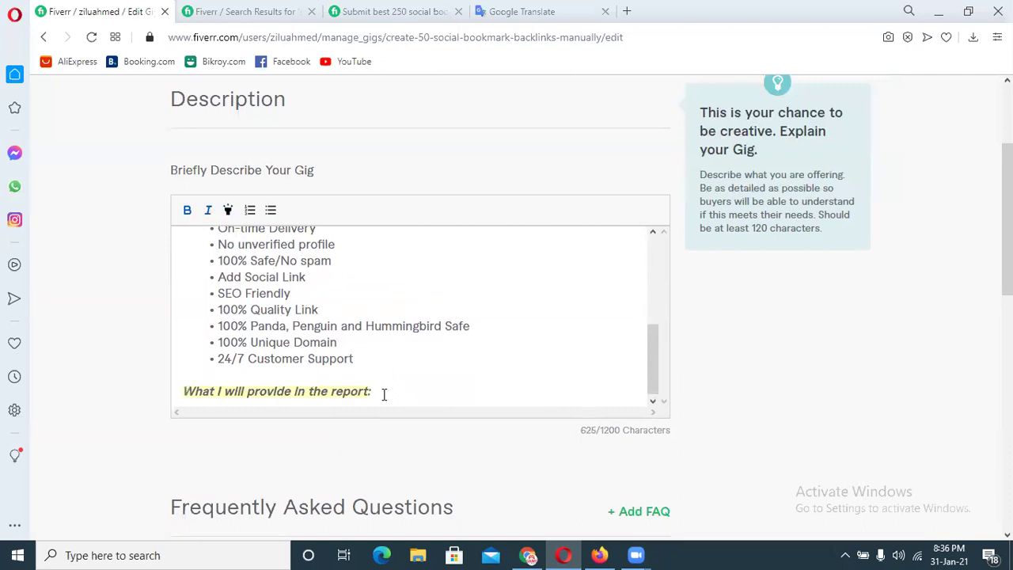
Start a numbered list in plain text below the report heading, with "Excel Sheet or Google Sheet" as its first item.
key("Return")
key("Return")
left_click(208, 209)
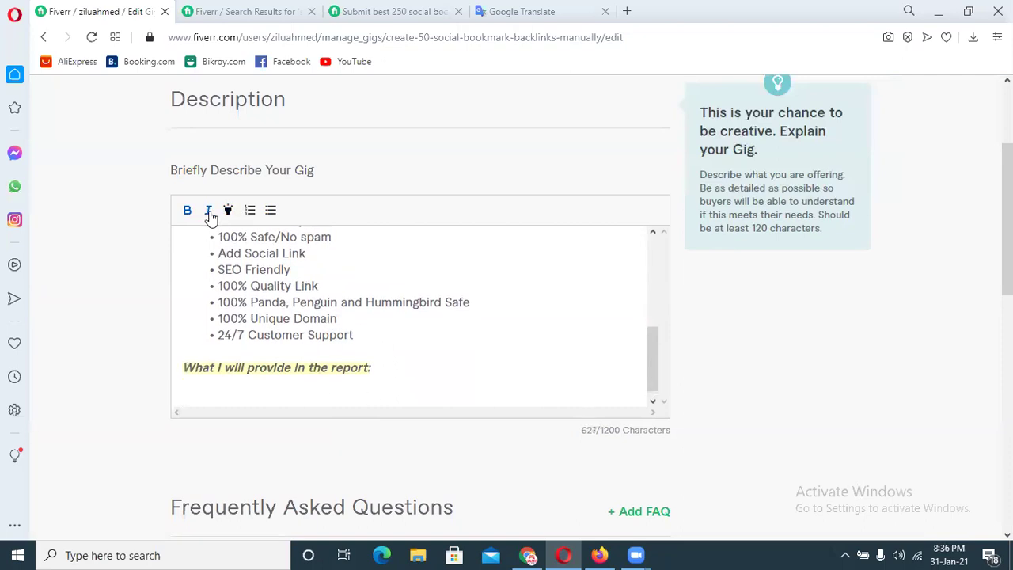
left_click(187, 210)
left_click(249, 212)
type("E")
left_click_drag(242, 398, 181, 396)
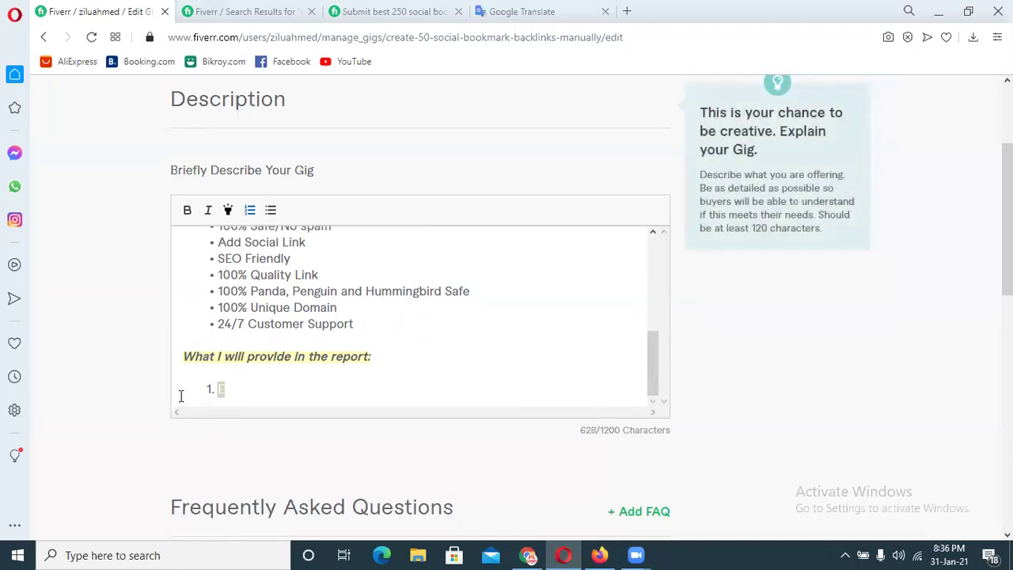
left_click(240, 388)
type("xcel Shee")
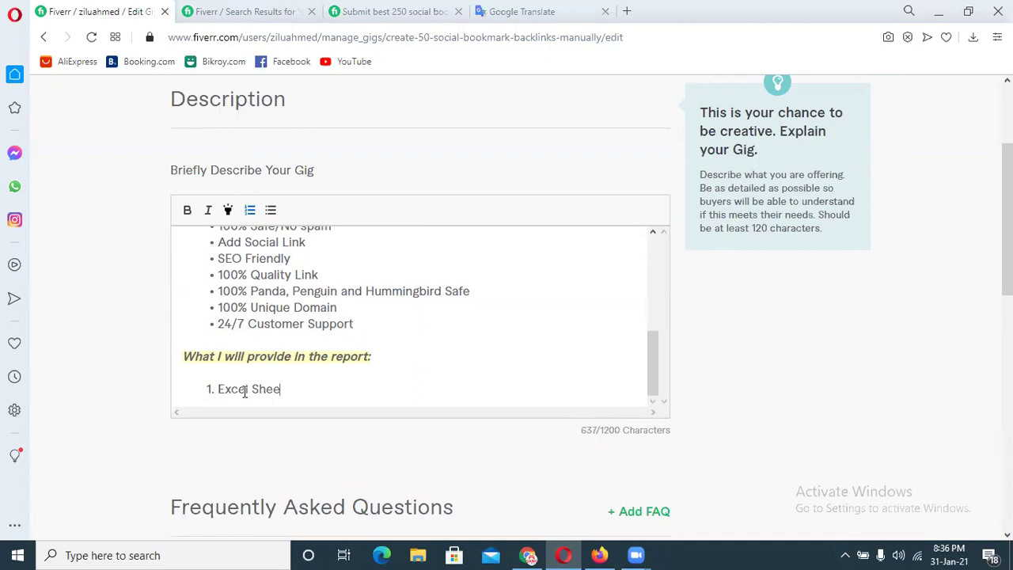
type("t or Google")
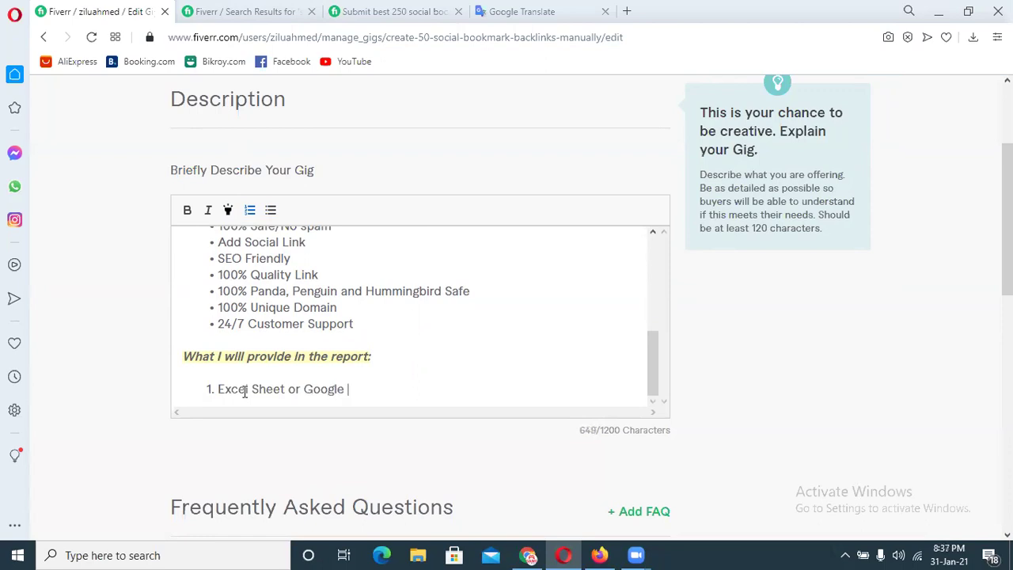
type(" Sheet")
key("Return")
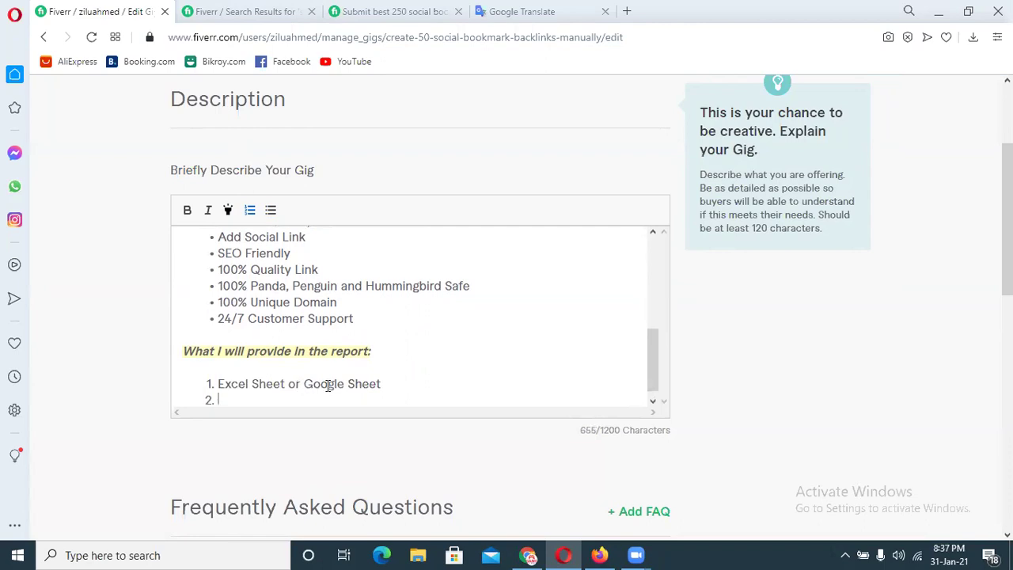
Add the numbered items "Website List" and "Live Link" to the report list.
type("Website List")
key("Return")
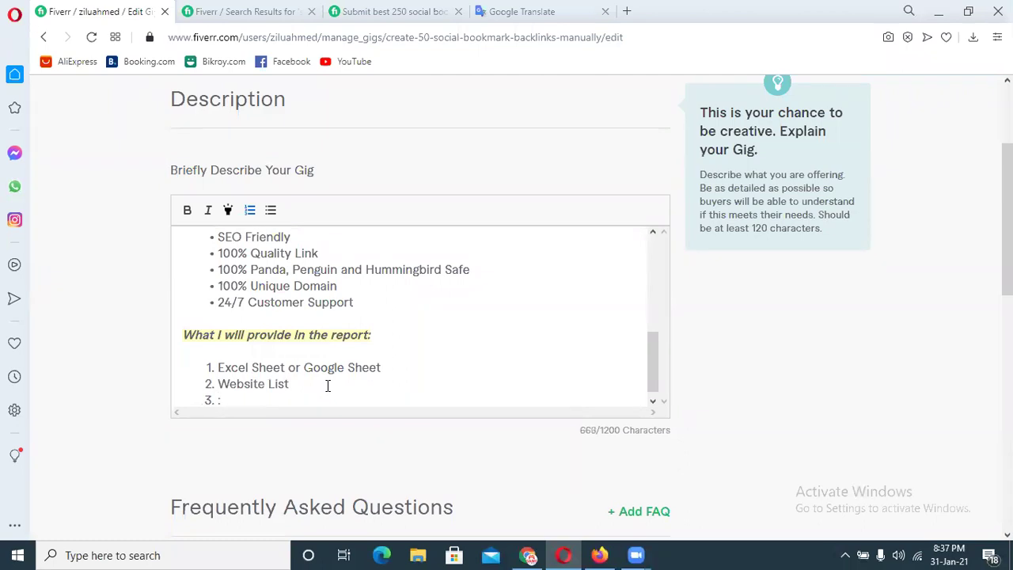
key("BackSpace")
type("Lin")
key("BackSpace")
type("ve Link")
key("Return")
Add "Screenshot Link" as the fourth report item, using the spelling suggestion to correct its first word.
type("Screenshort Link")
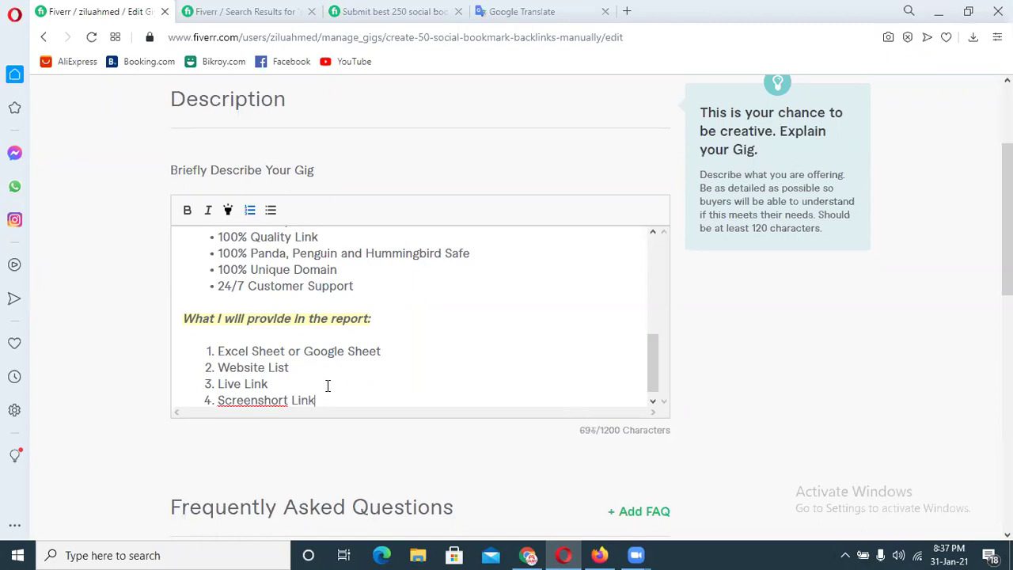
right_click(287, 399)
left_click(343, 173)
key("Return")
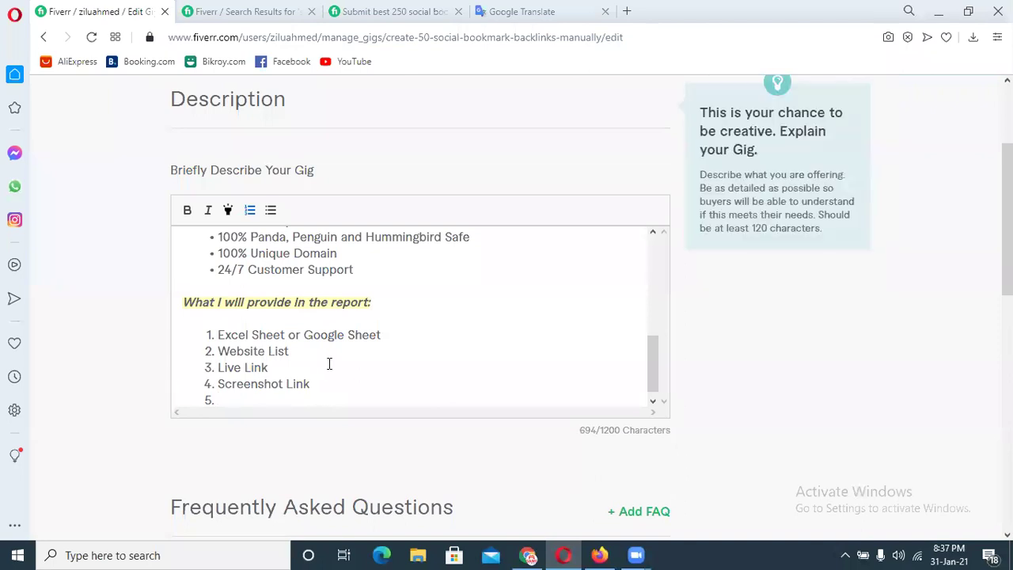
Add "DA & PA" as the fifth item of the report list.
left_click_drag(656, 369, 657, 376)
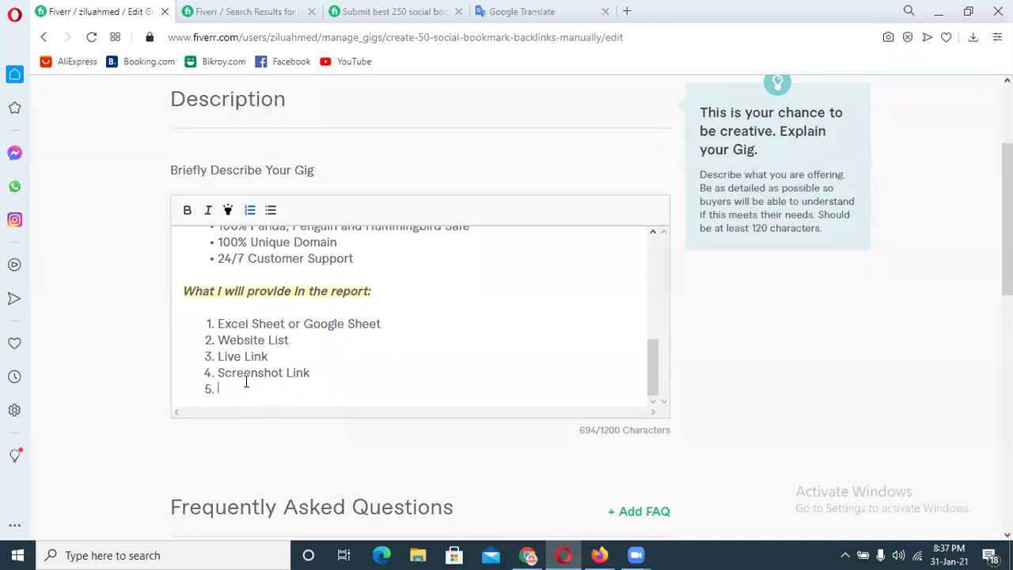
type("Da")
key("BackSpace")
type("A & Pa")
key("BackSpace")
type("A")
key("Return")
Add the numbered items "Alexa Ranking" and "Spam Score" to the report list.
type("Ale")
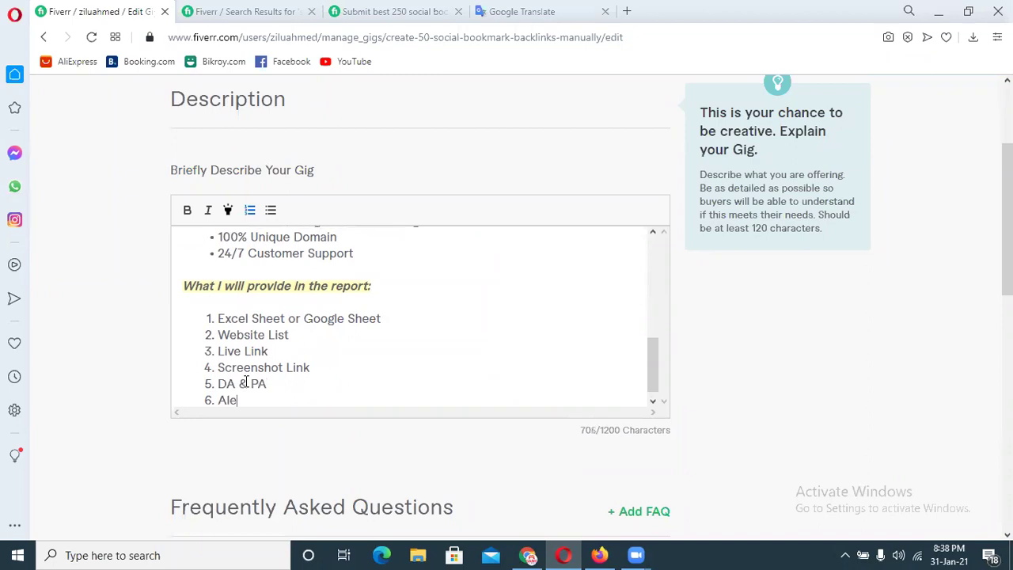
type("xa Ranking")
key("Return")
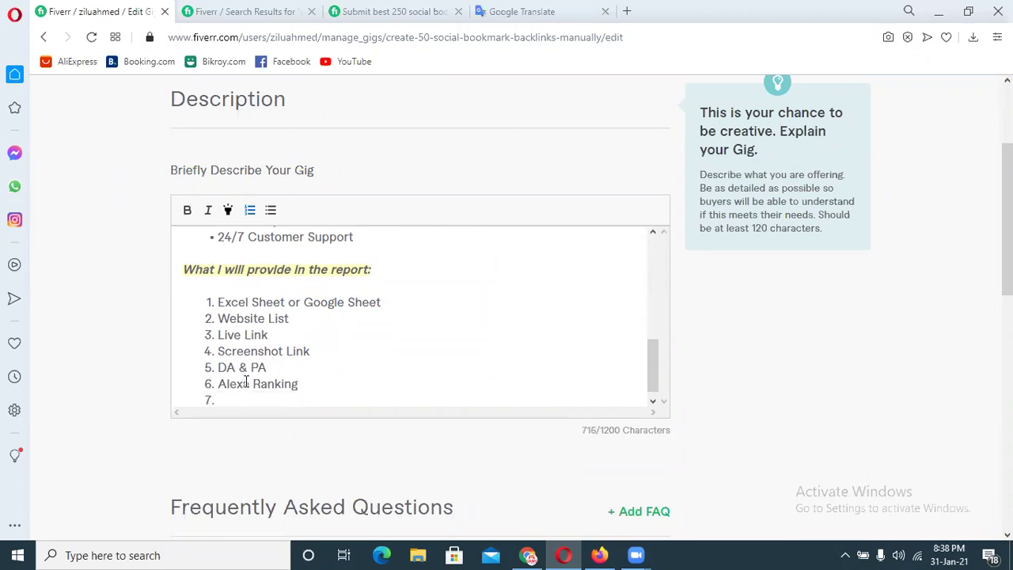
type("Spam Score")
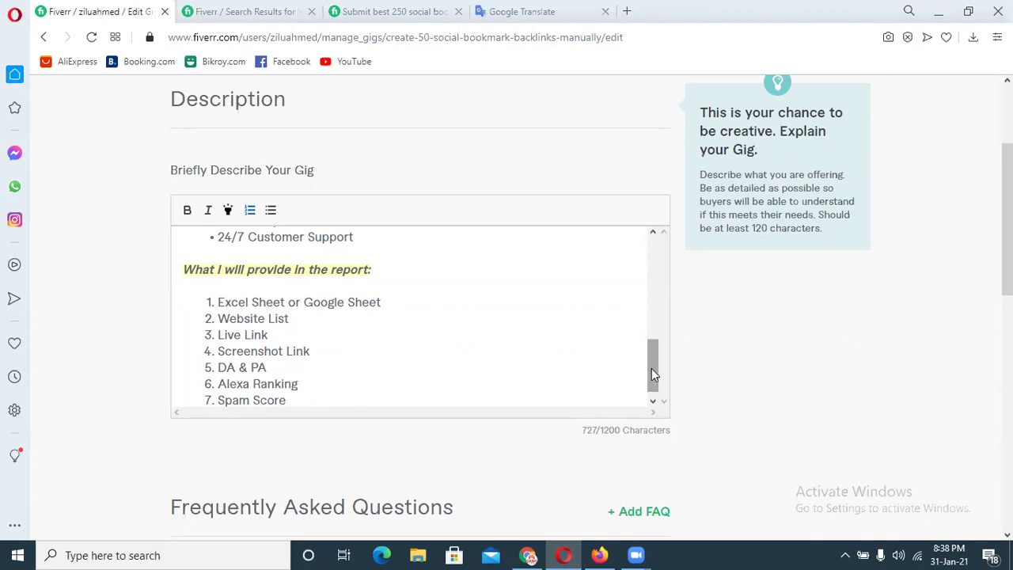
scroll(651, 368, "down", 1)
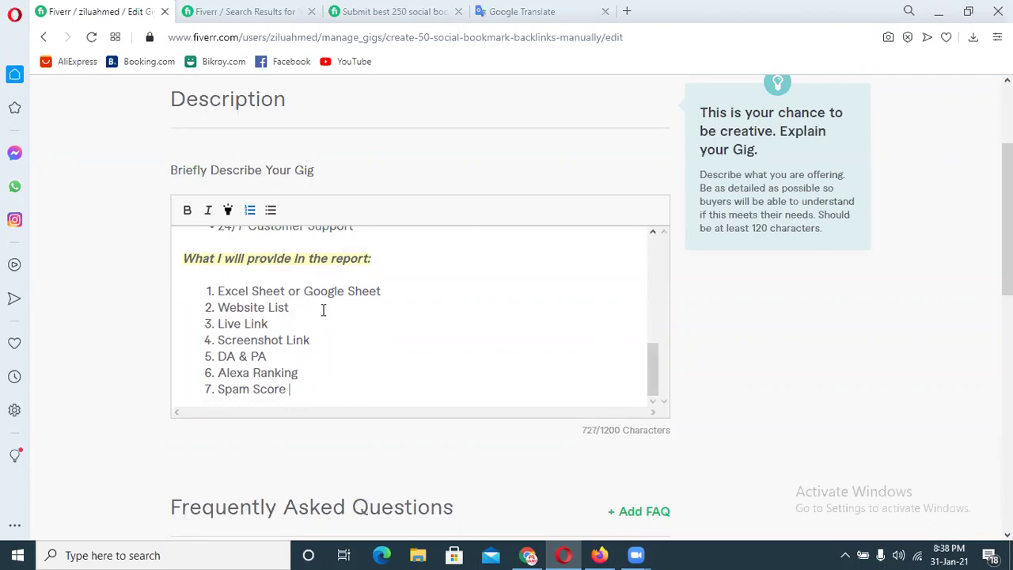
Begin the eighth report item with the word "Website".
key("Return")
type("Web")
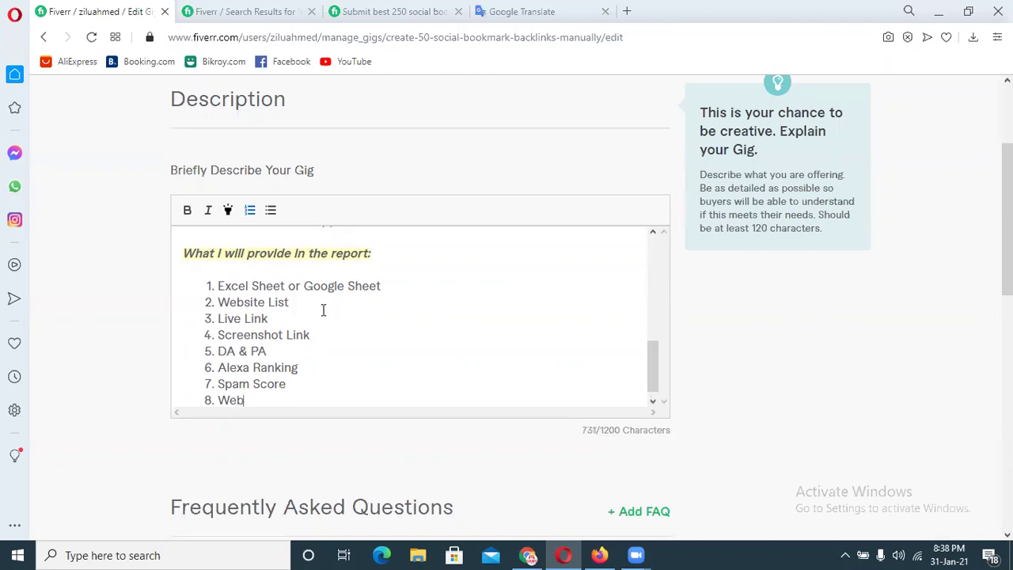
type("tiye")
key("BackSpace")
key("BackSpace")
key("BackSpace")
type("site")
Switch to Chrome and close the picture search tab, the "us fake address" search tab and the open Facebook chat.
left_click(527, 554)
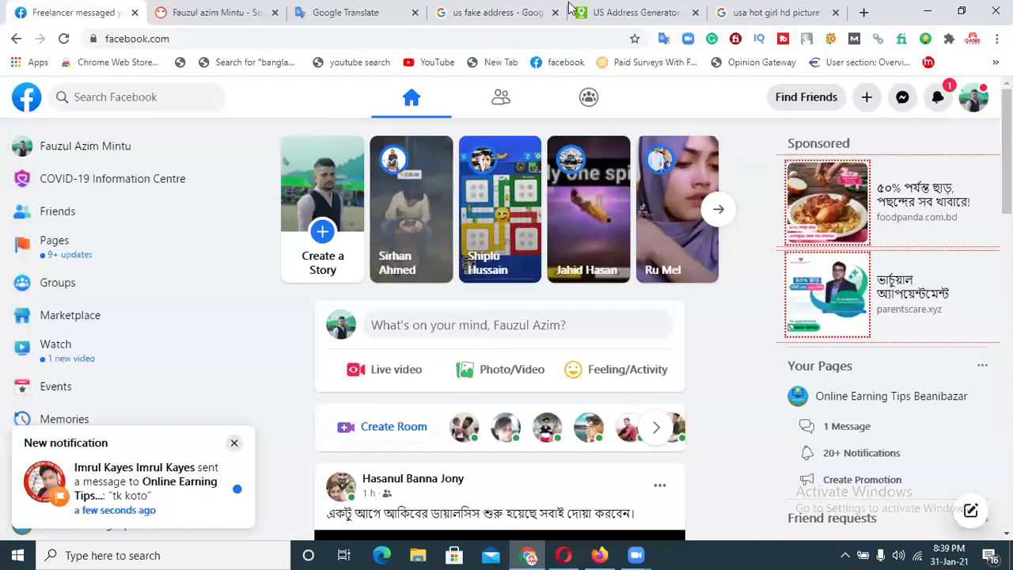
left_click(837, 13)
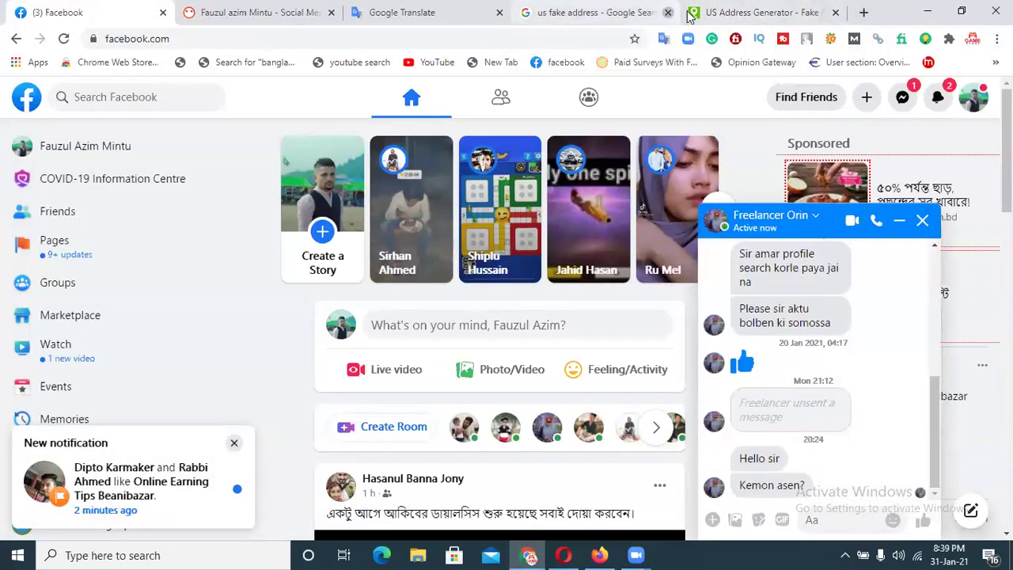
left_click(669, 12)
left_click(921, 220)
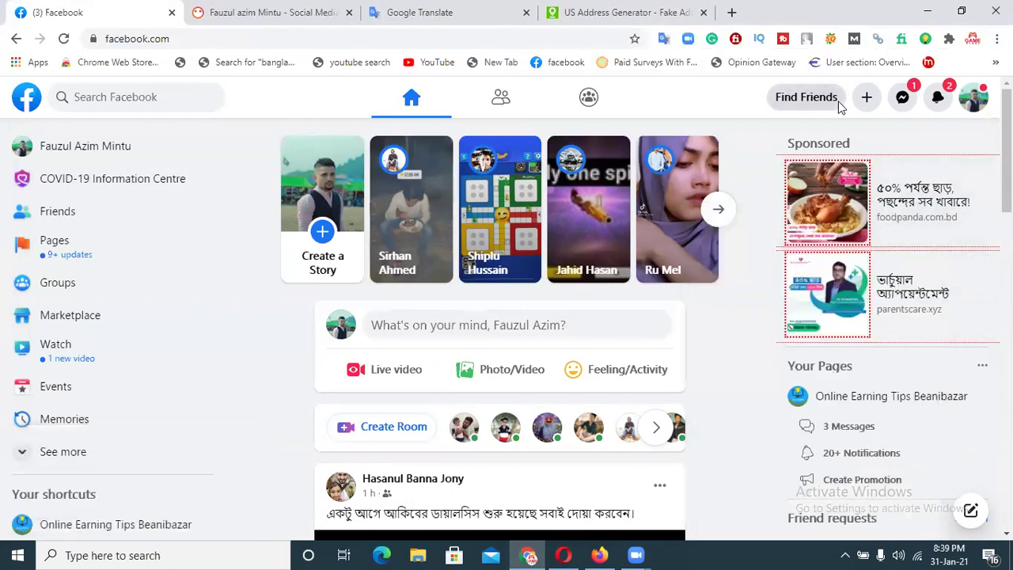
Search Google for "da checker" in a new tab and open the Website SEO Checker domain authority page.
left_click(731, 12)
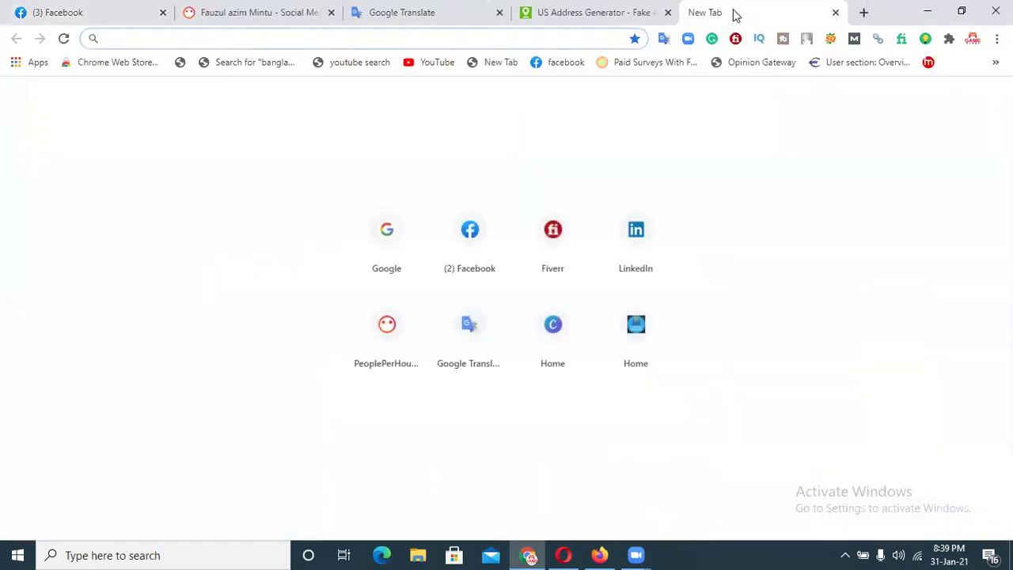
type("goo")
key("Return")
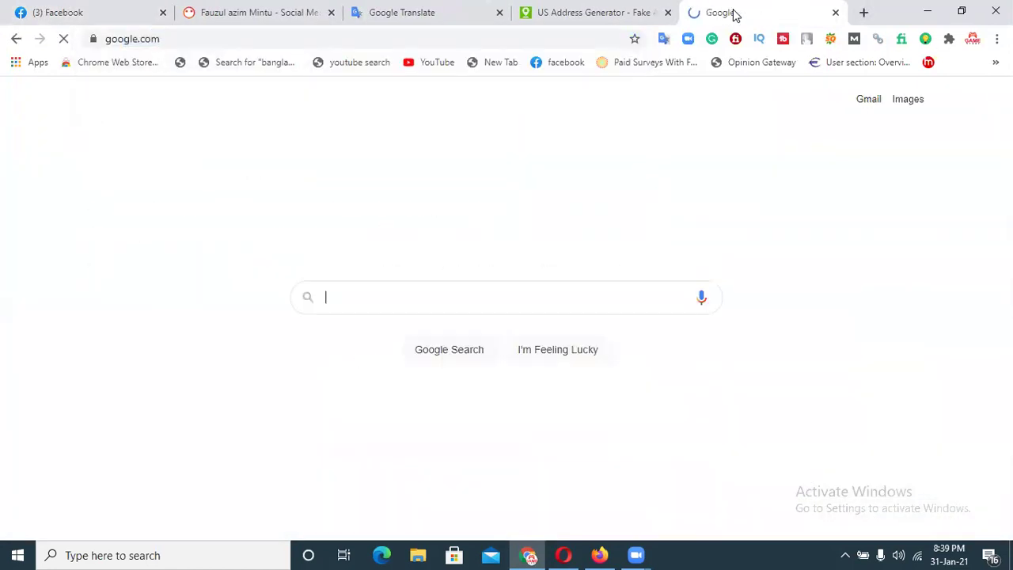
type("da")
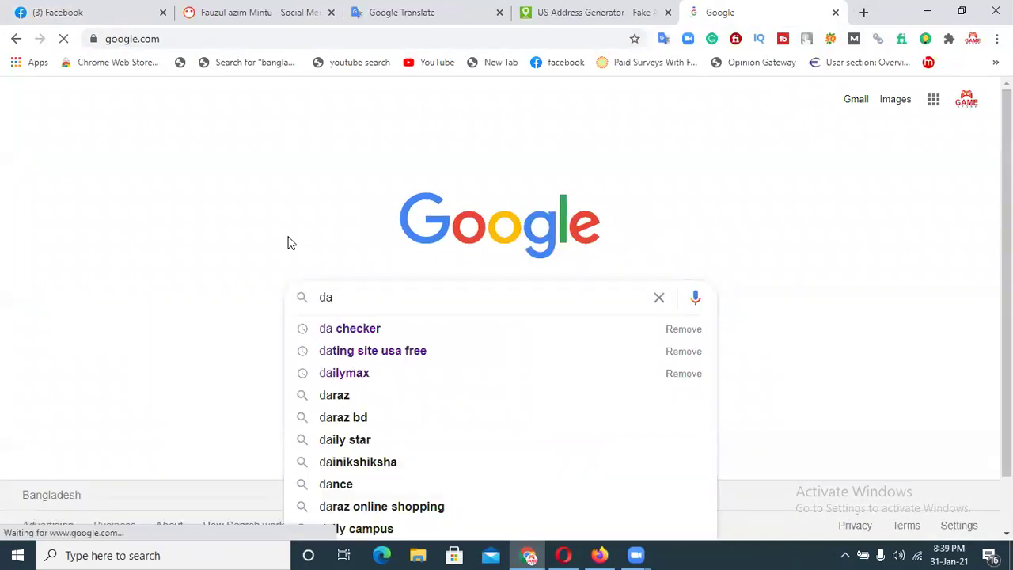
left_click(349, 329)
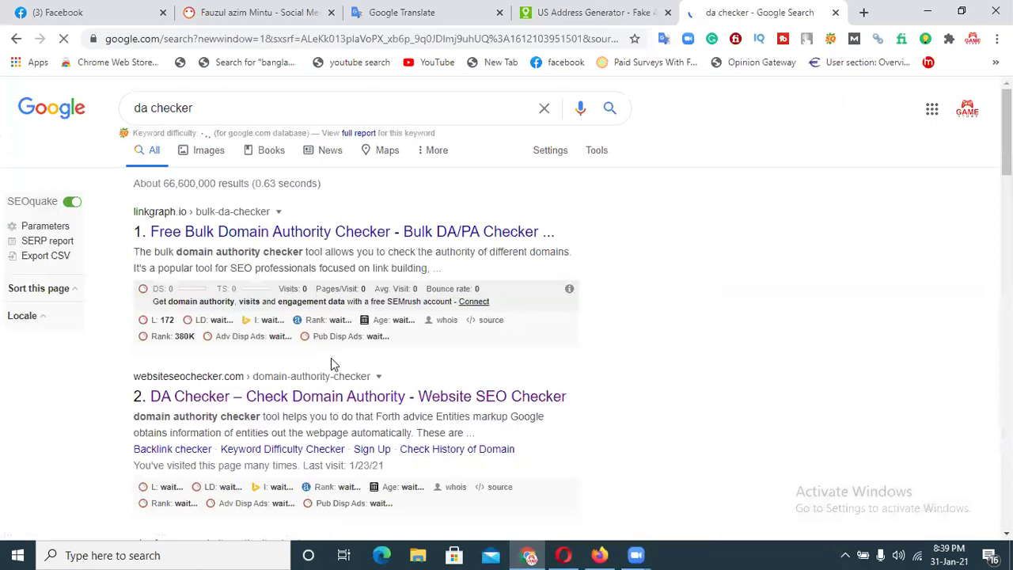
left_click(417, 395)
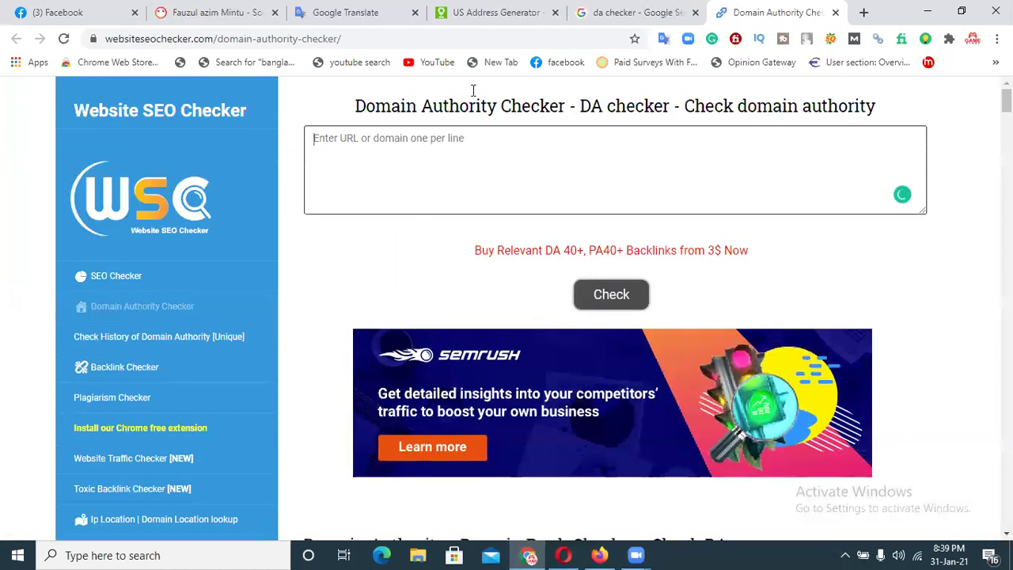
Copy the Facebook home page address into the domain authority checker's URL field.
left_click(30, 14)
left_click(106, 45)
key("ctrl+c")
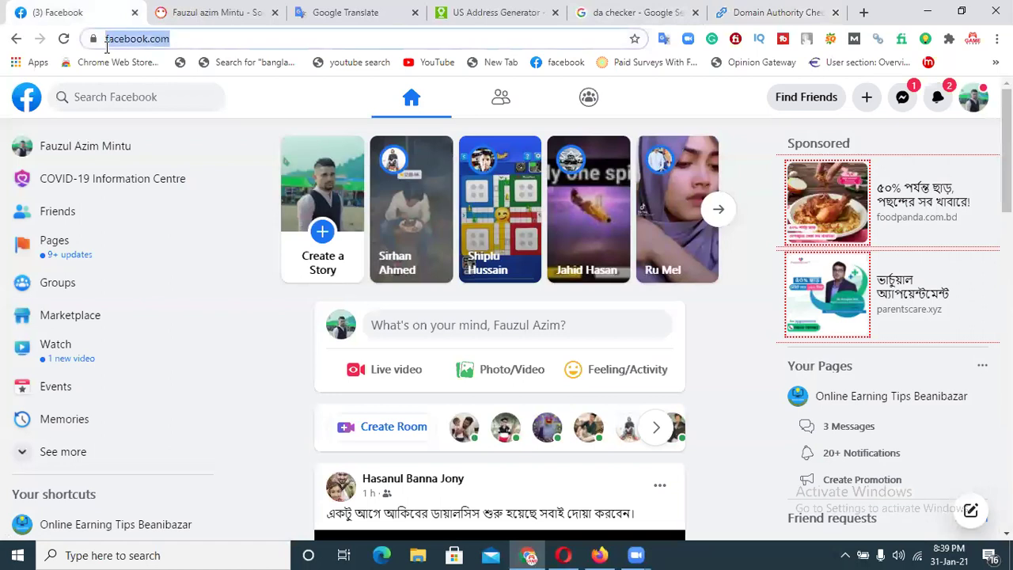
left_click(775, 13)
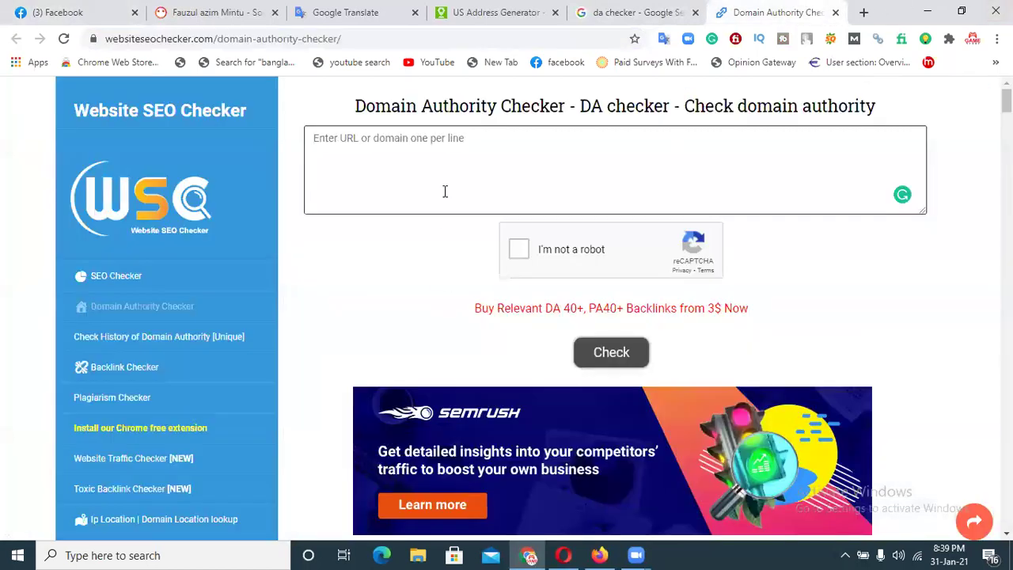
key("ctrl+v")
left_click(520, 249)
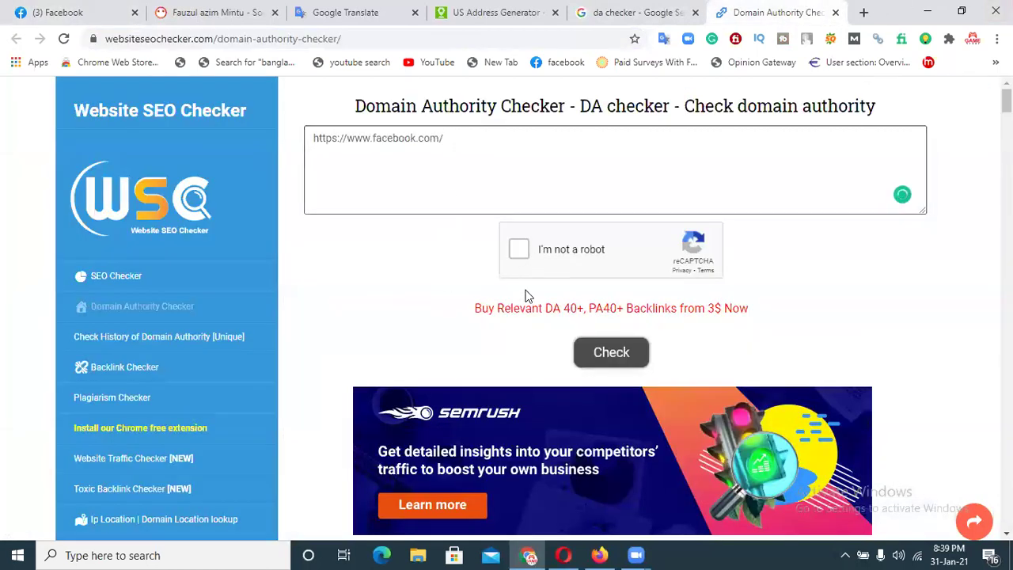
left_click(608, 353)
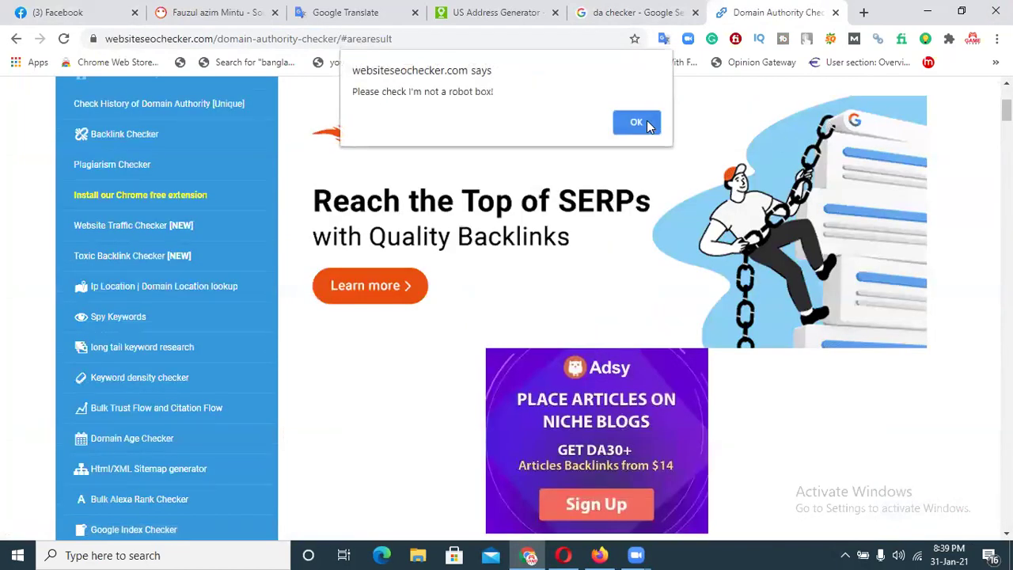
left_click(640, 122)
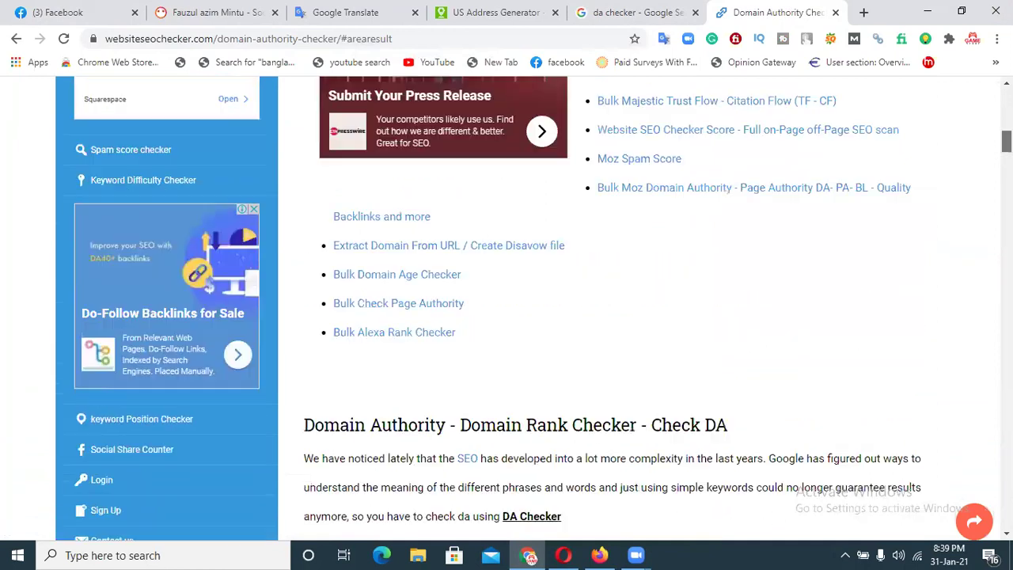
left_click(520, 251)
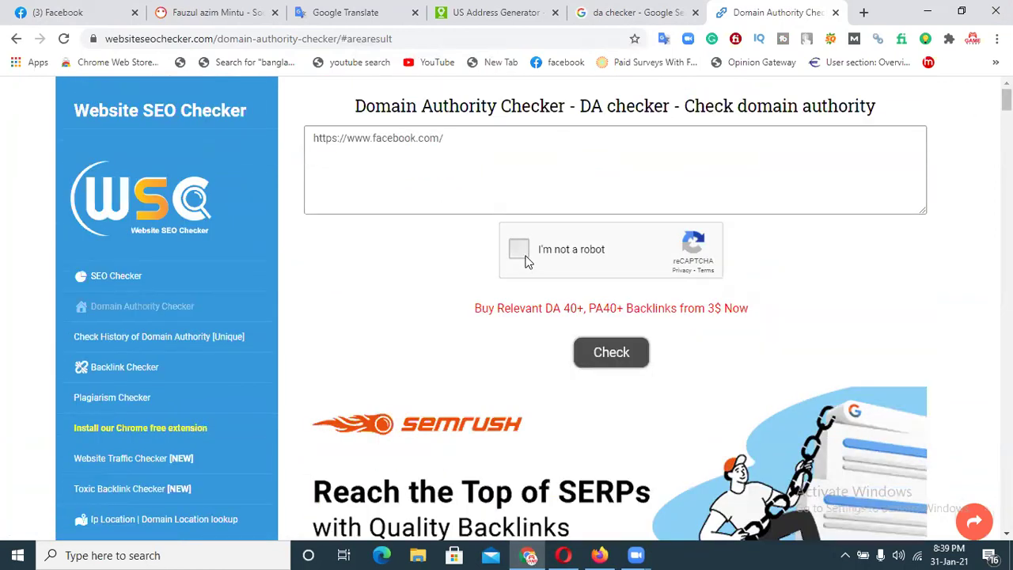
left_click(589, 364)
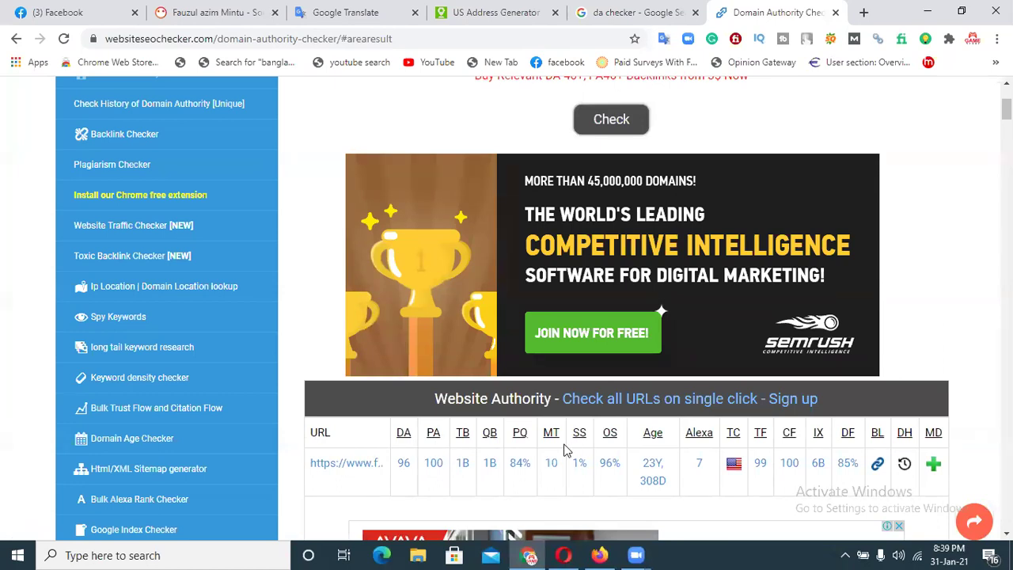
Copy the "Age" column heading from the authority results and paste it after "Website" in the Fiverr gig's eighth report item in Opera.
double_click(462, 433)
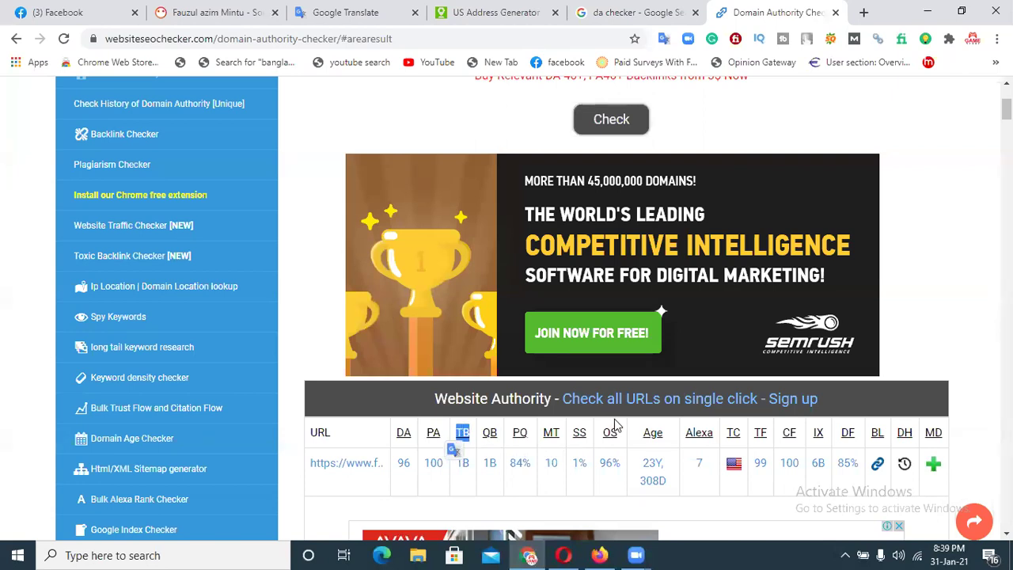
double_click(653, 434)
key("ctrl+c")
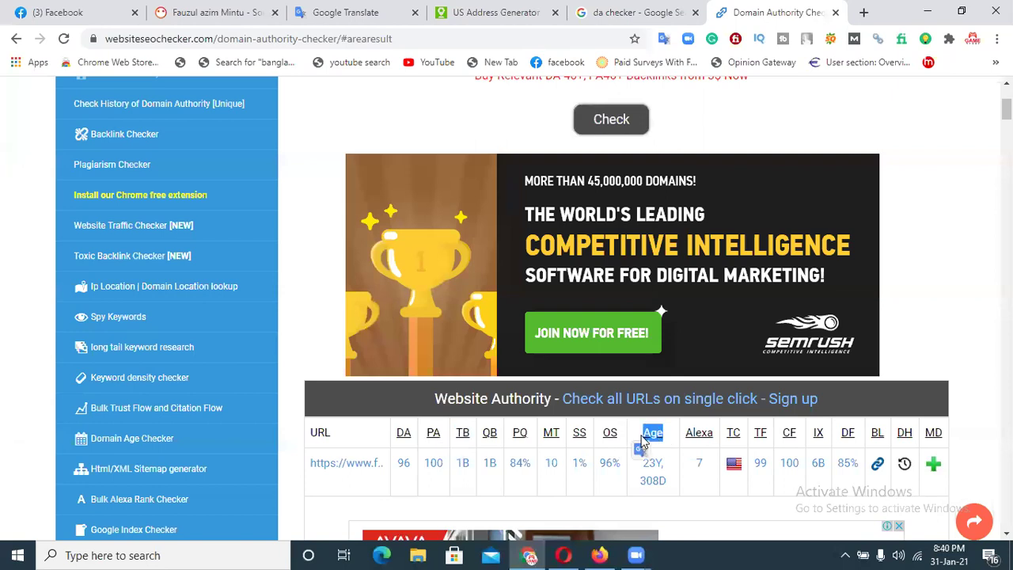
left_click(563, 555)
key("ctrl+v")
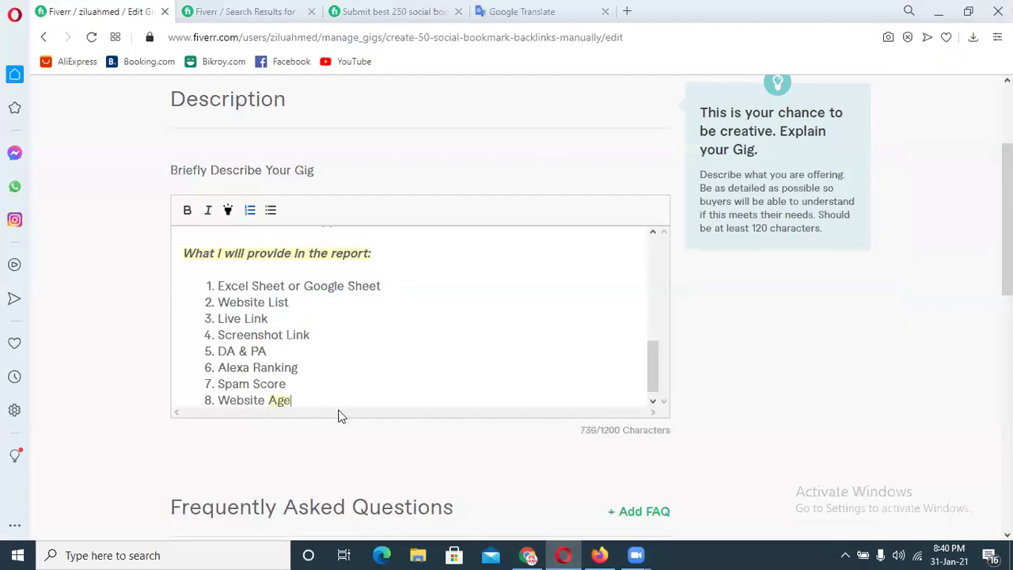
Start a ninth report item in the Fiverr gig with the "TB" column heading copied from the authority results in Chrome, followed by a comma.
key("Return")
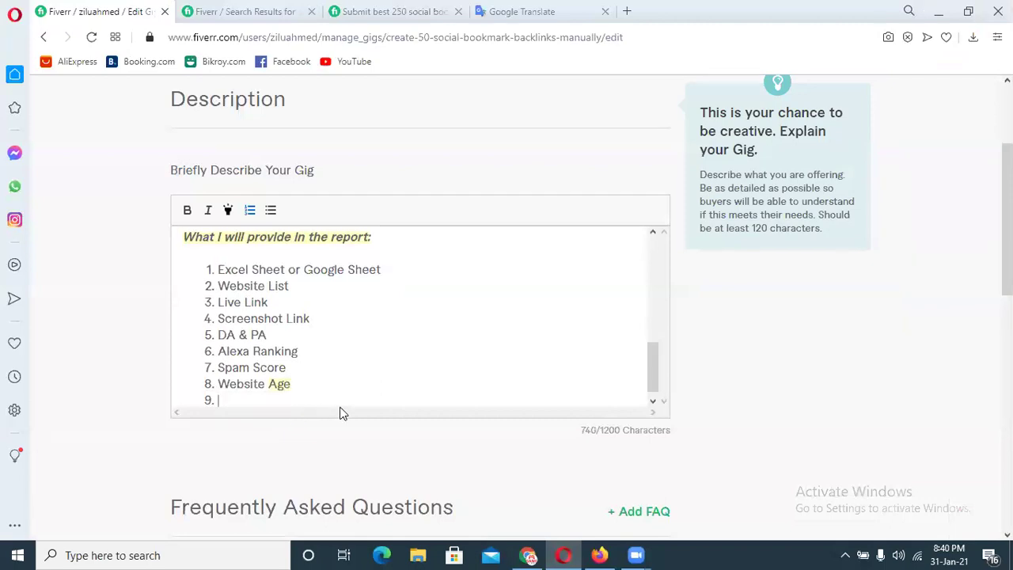
left_click(526, 555)
double_click(463, 432)
key("ctrl+c")
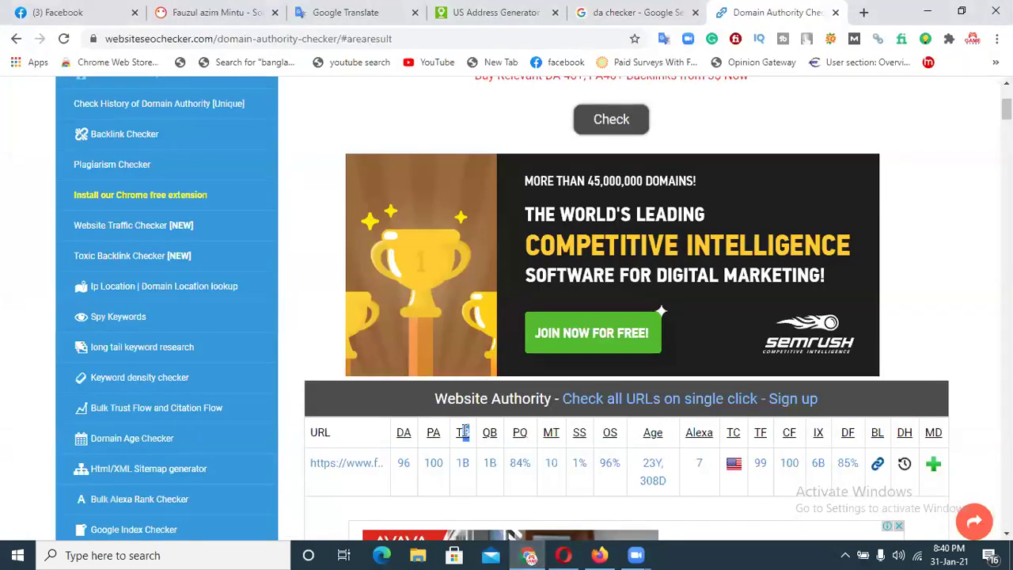
left_click(563, 554)
key("ctrl+v")
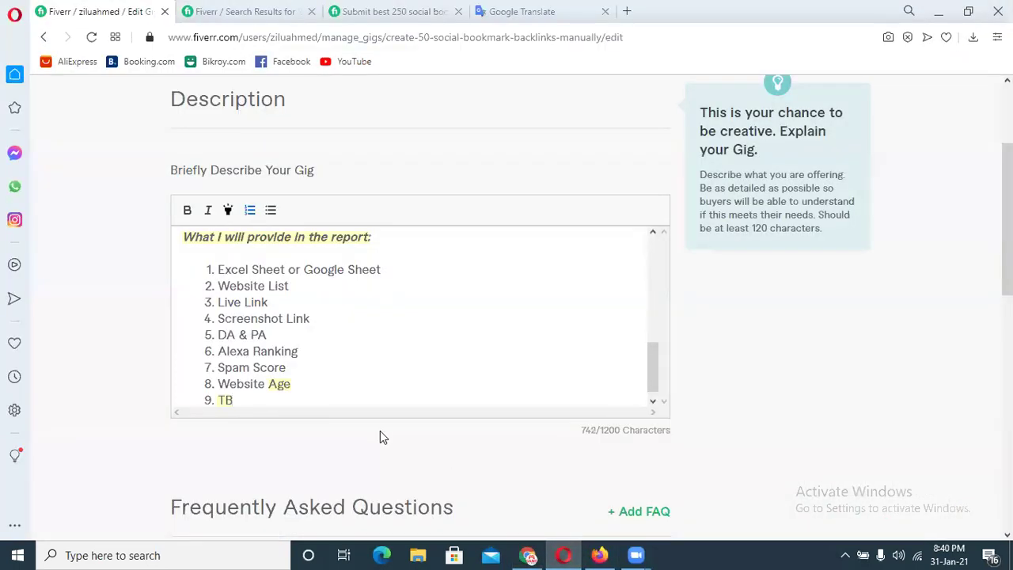
type(",")
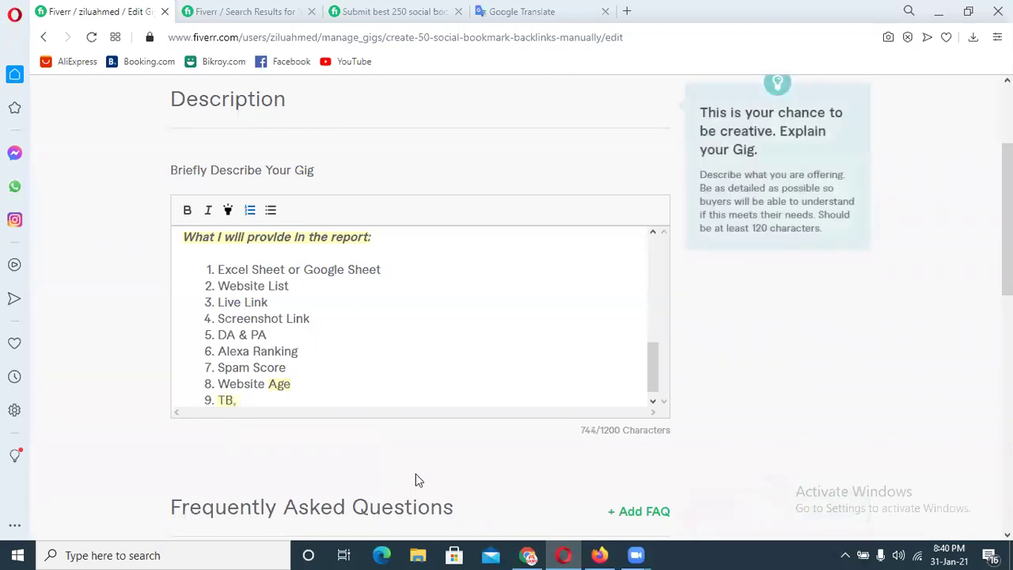
Copy the "QB" column heading from the authority results in Chrome and paste it after "TB," in the gig's ninth report item in Opera.
left_click(527, 554)
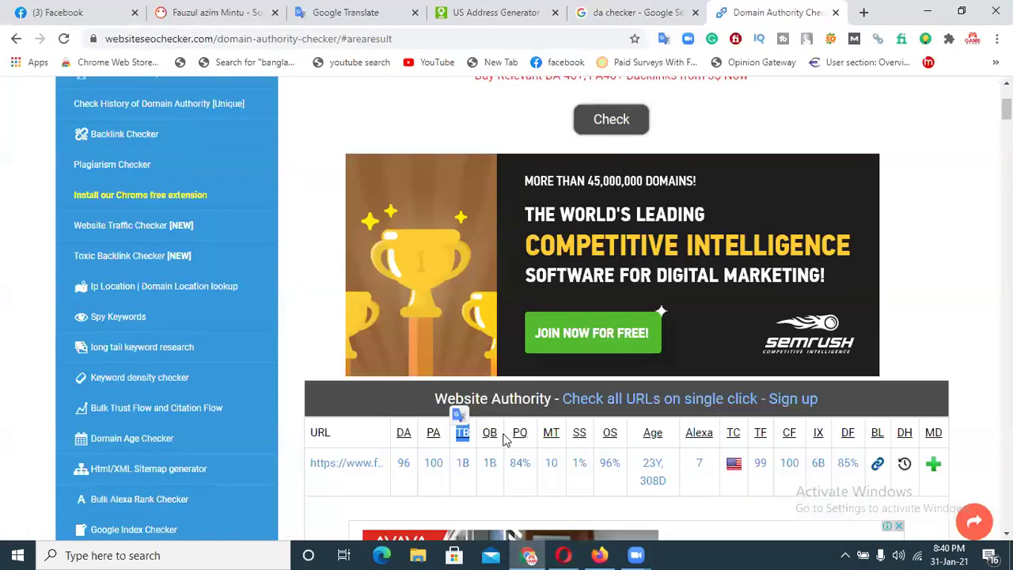
left_click_drag(503, 434, 479, 436)
key("ctrl+c")
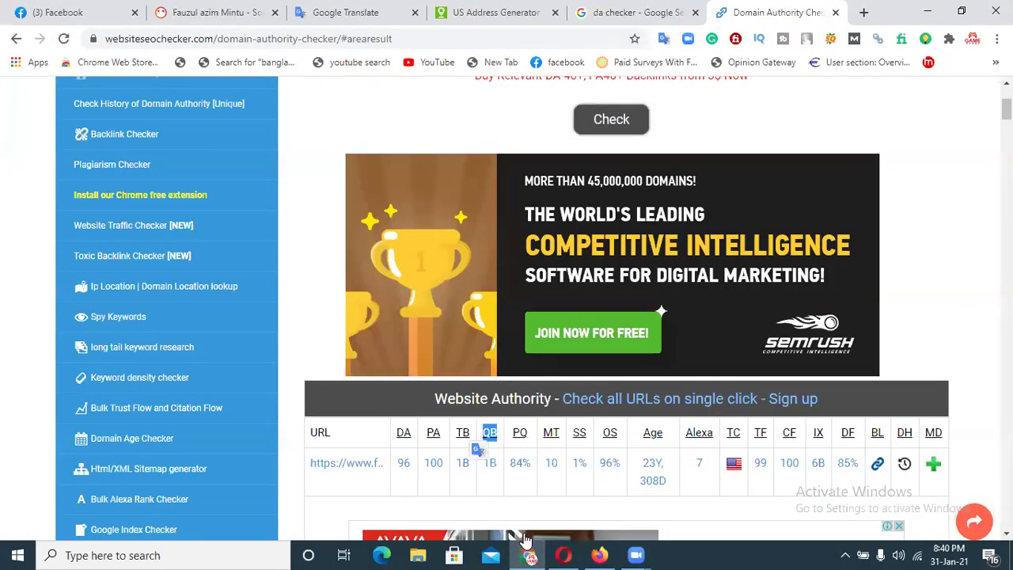
left_click(563, 554)
key("ctrl+v")
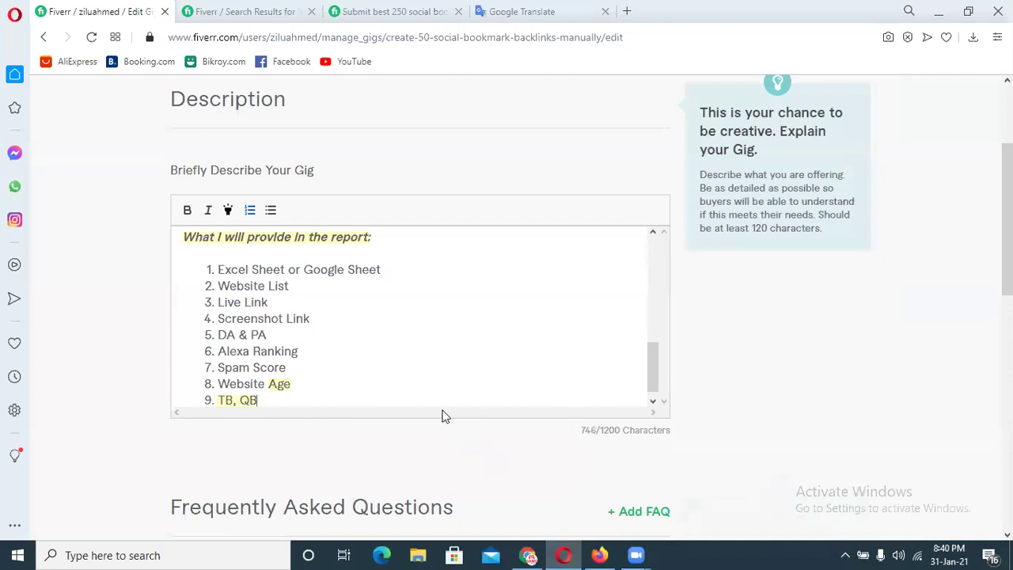
Copy the "PQ" heading from Chrome's authority results into the gig's ninth report item in Opera and insert a comma after "QB".
left_click(528, 555)
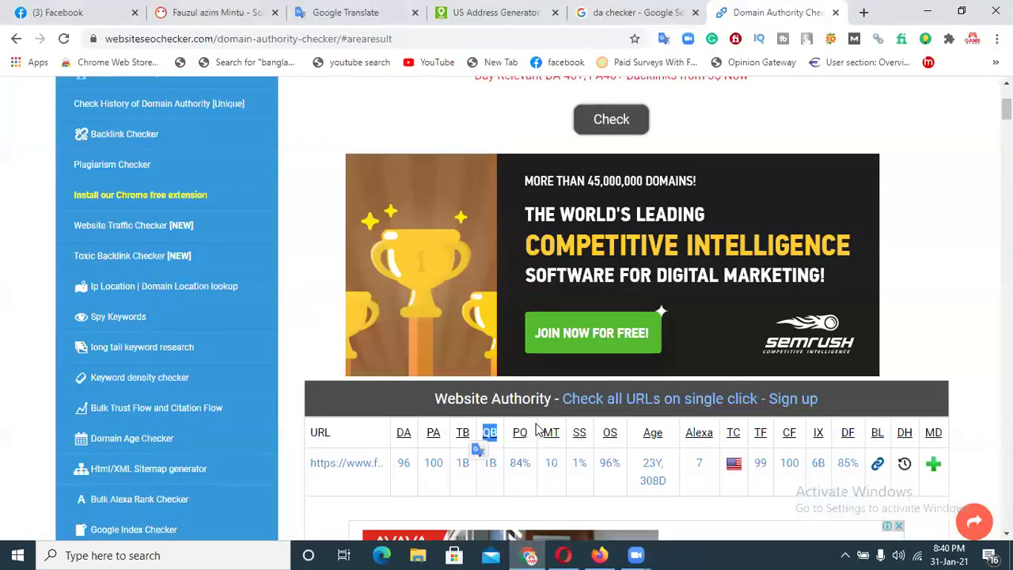
left_click_drag(529, 433, 513, 432)
key("ctrl+c")
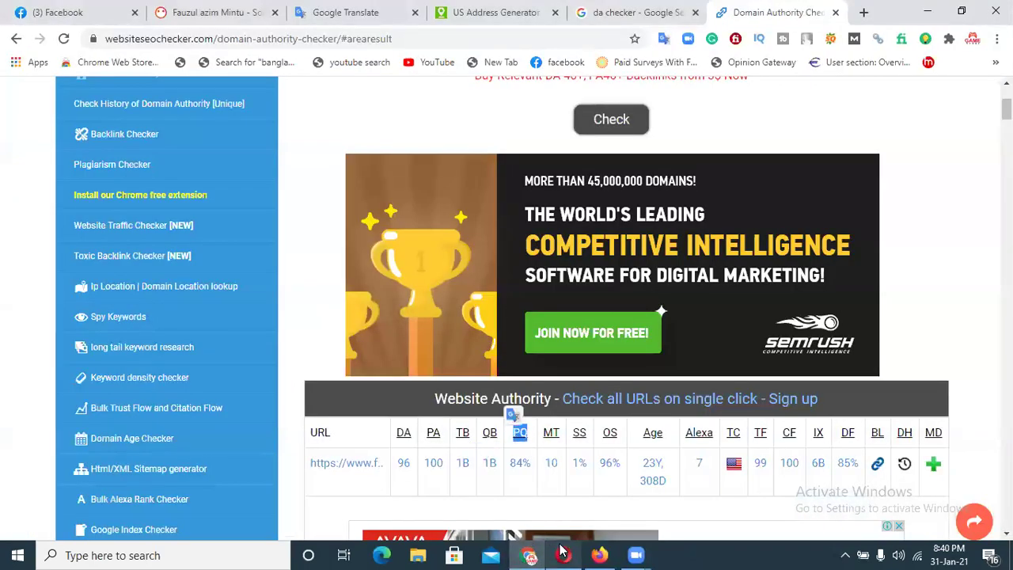
left_click(562, 554)
key("ctrl+v")
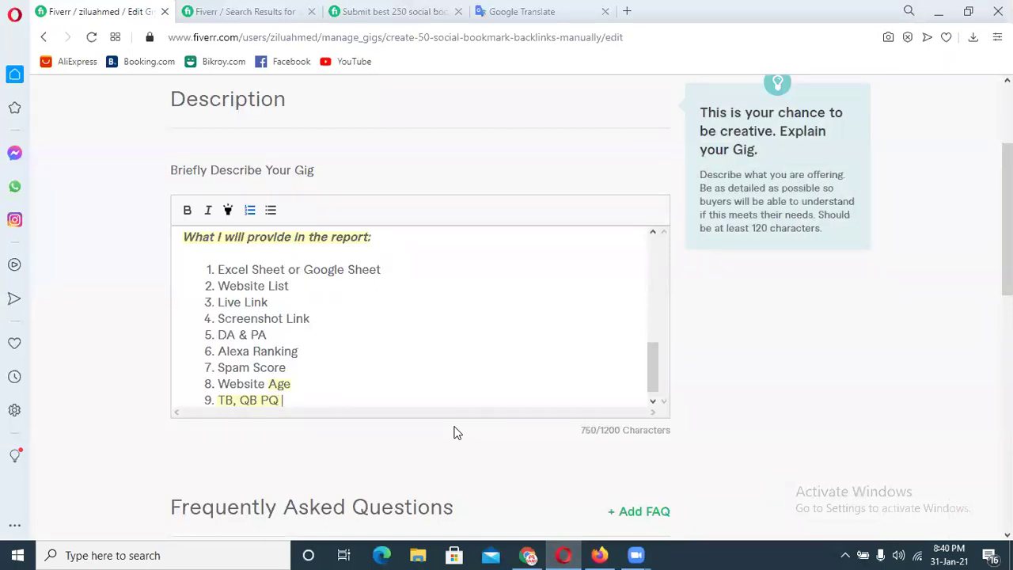
left_click(259, 400)
type(",")
left_click(289, 401)
Copy the "MT" column heading from the authority results in Chrome and append it with a comma after "PQ" in the gig's ninth item.
left_click(528, 555)
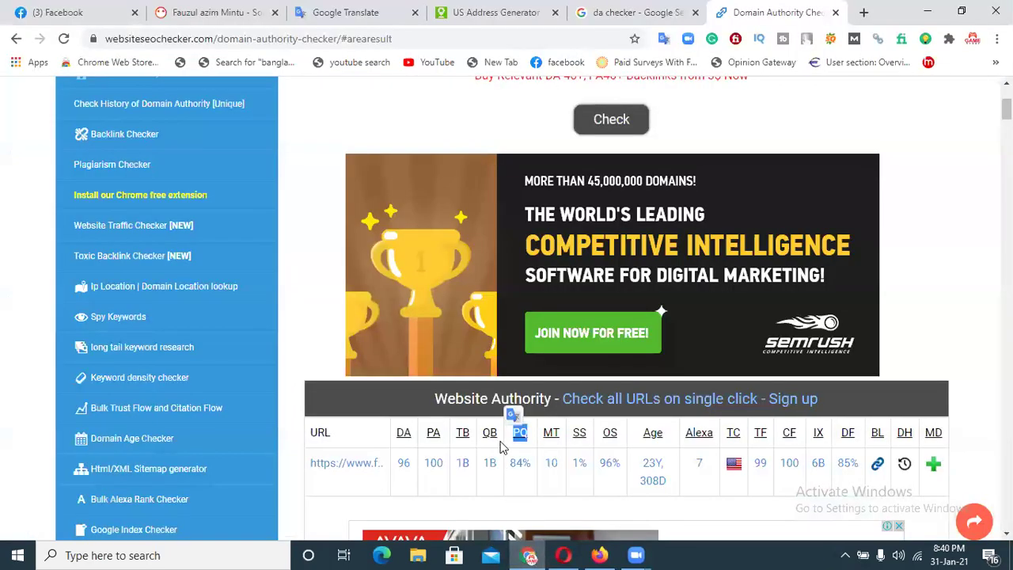
double_click(550, 432)
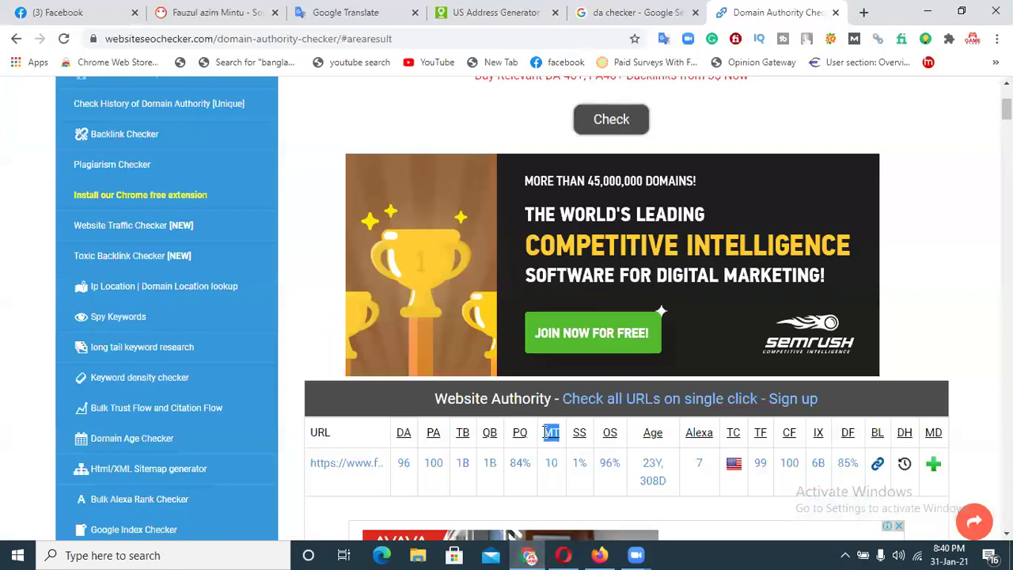
left_click(563, 555)
key("ctrl+v")
type(",")
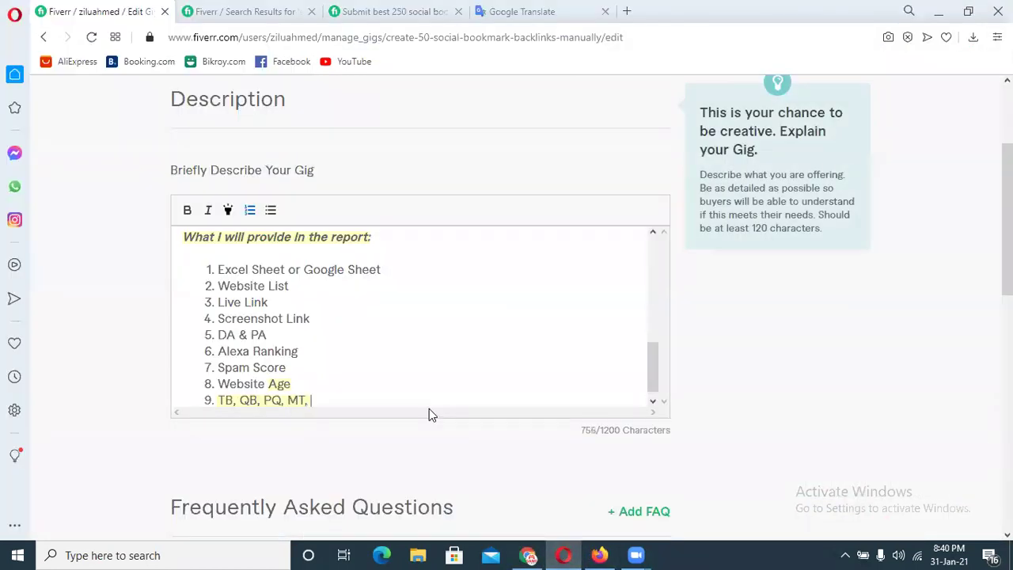
Look up the heading after "MT" in Chrome's authority results and append "SS," to the gig's ninth report item in Opera.
left_click(599, 554)
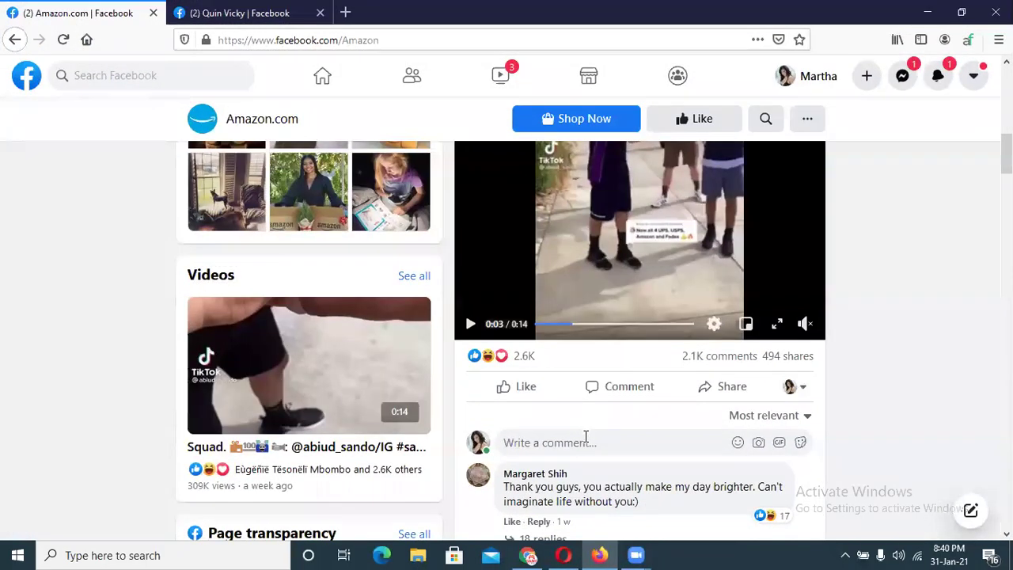
left_click(599, 554)
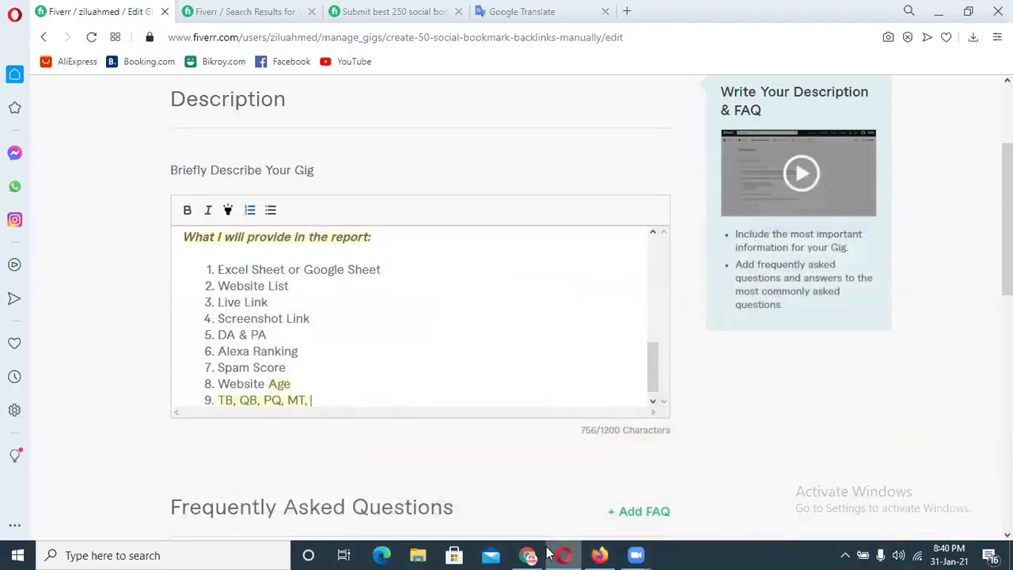
mouse_move(529, 554)
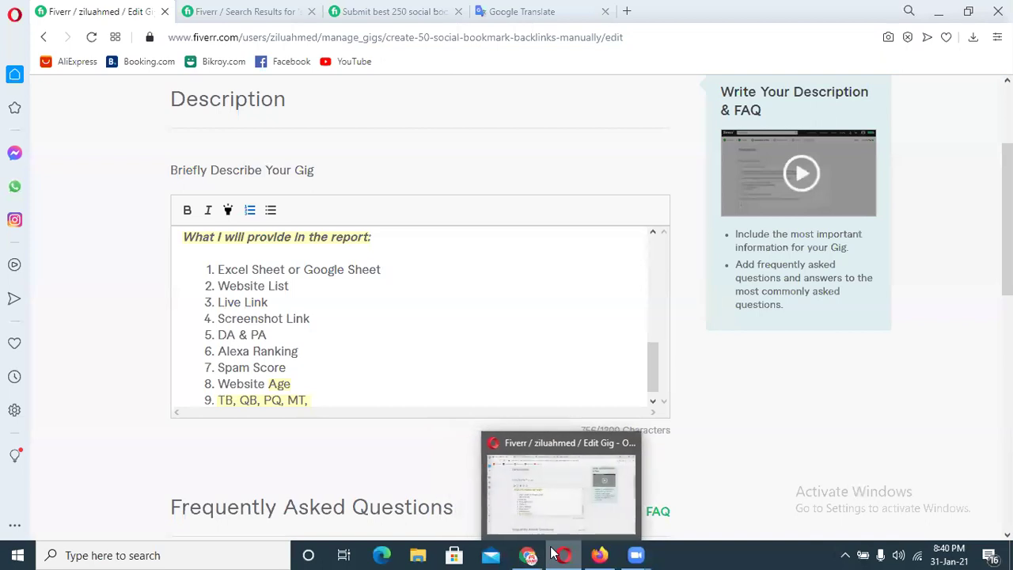
left_click(524, 554)
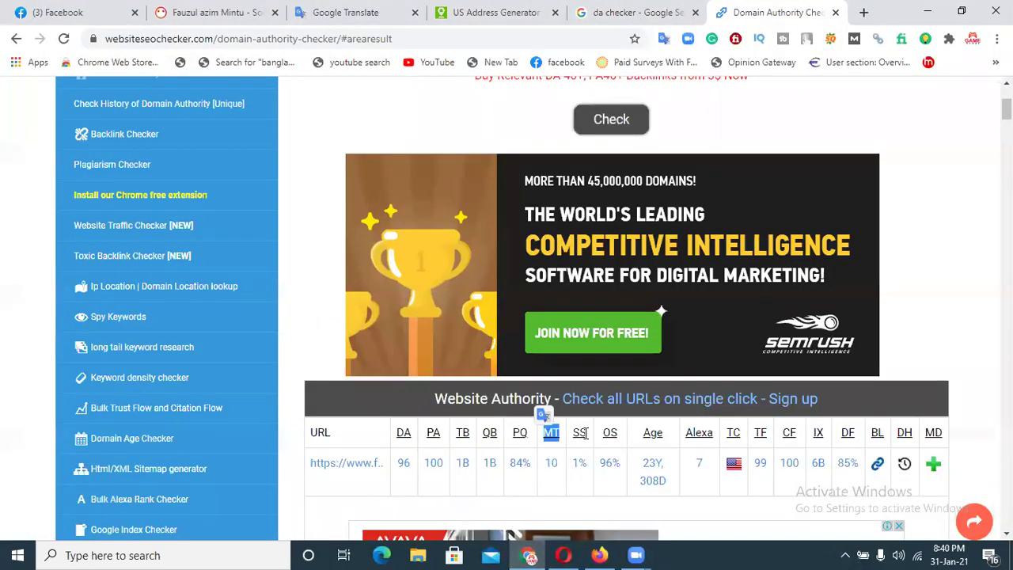
left_click(566, 554)
type("SS,")
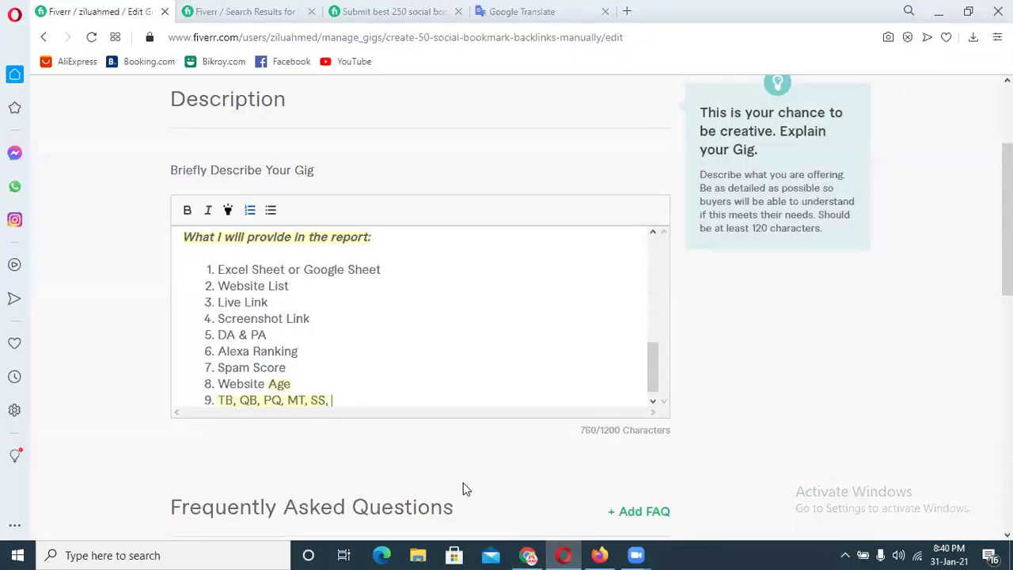
Copy the "OS" column heading from the authority results in Chrome and paste it after "SS," in the gig's ninth report item.
left_click(526, 555)
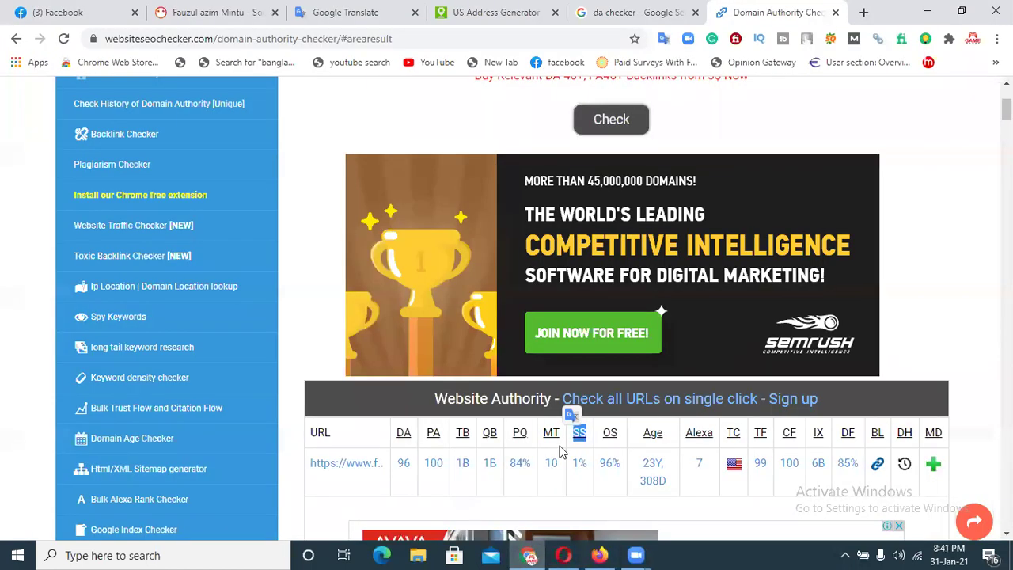
double_click(604, 434)
key("ctrl+c")
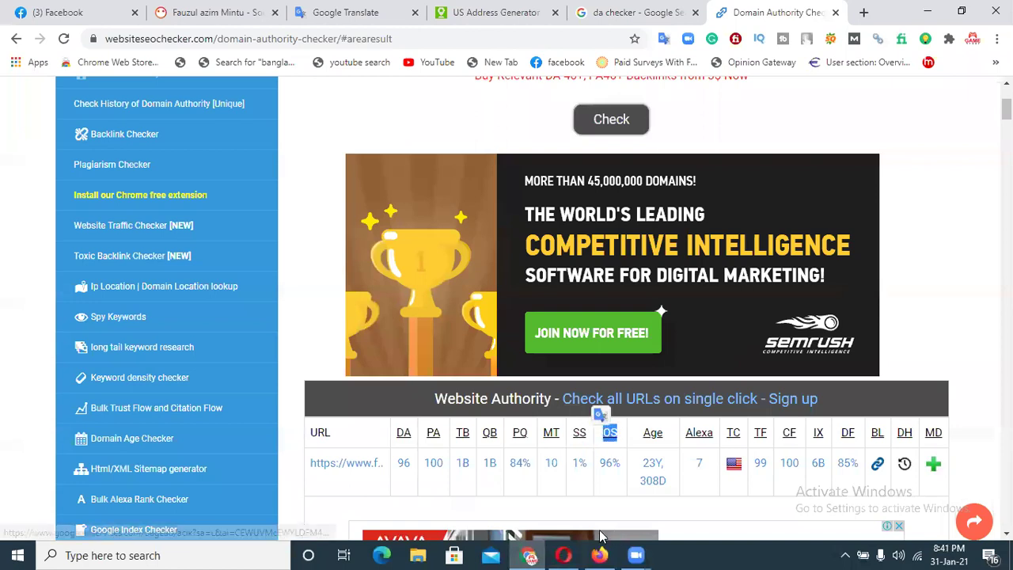
left_click(563, 555)
key("ctrl+v")
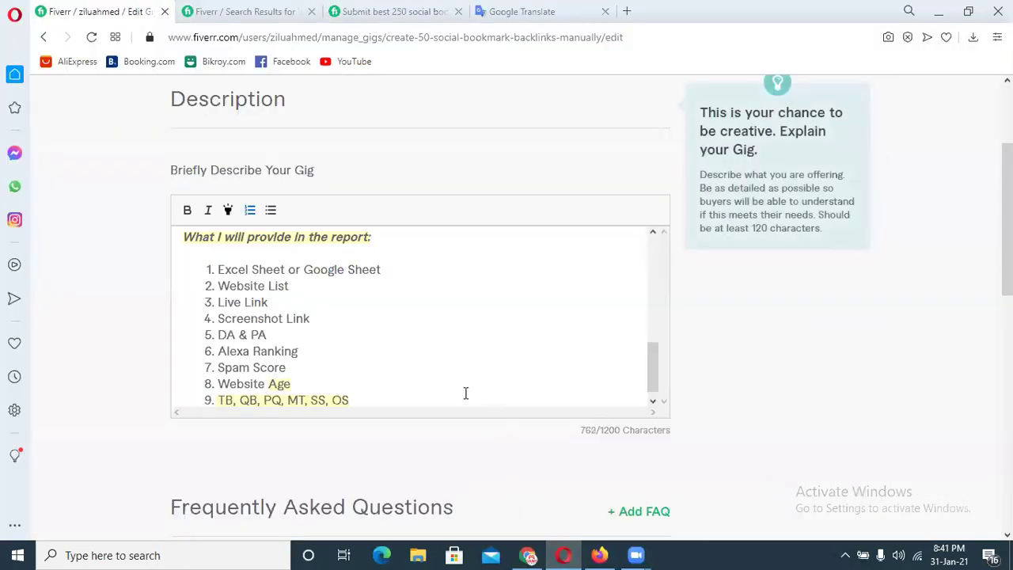
Copy the "TF" column heading from the authority results in Chrome and add it with a comma after "OS" in the gig's ninth item.
left_click(527, 555)
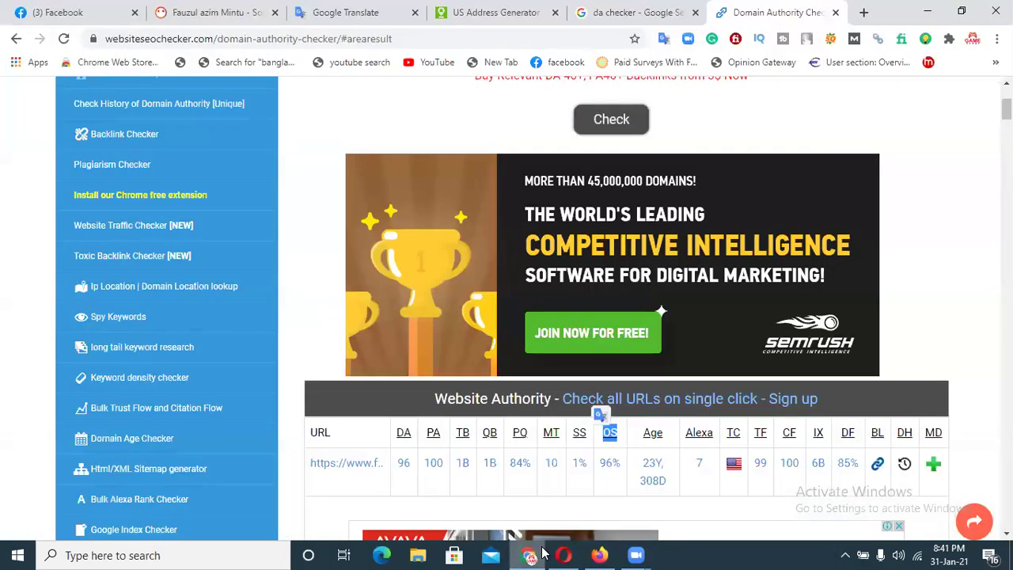
double_click(760, 432)
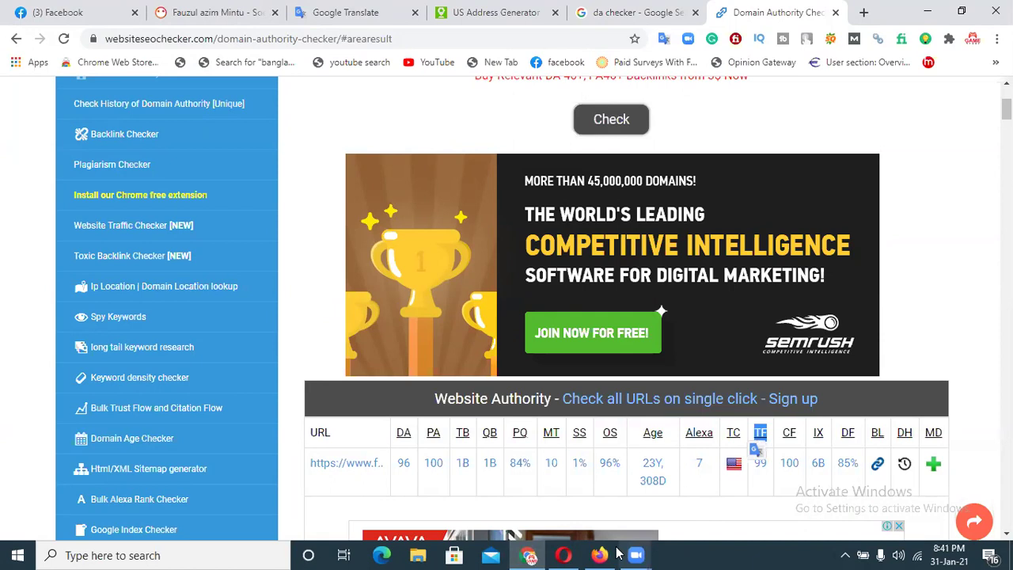
left_click(565, 554)
key("ctrl+v")
type(",")
Copy the "CF" column heading from the authority results in Chrome and add it with a comma after "TF," in the gig's ninth item.
key("alt+Tab")
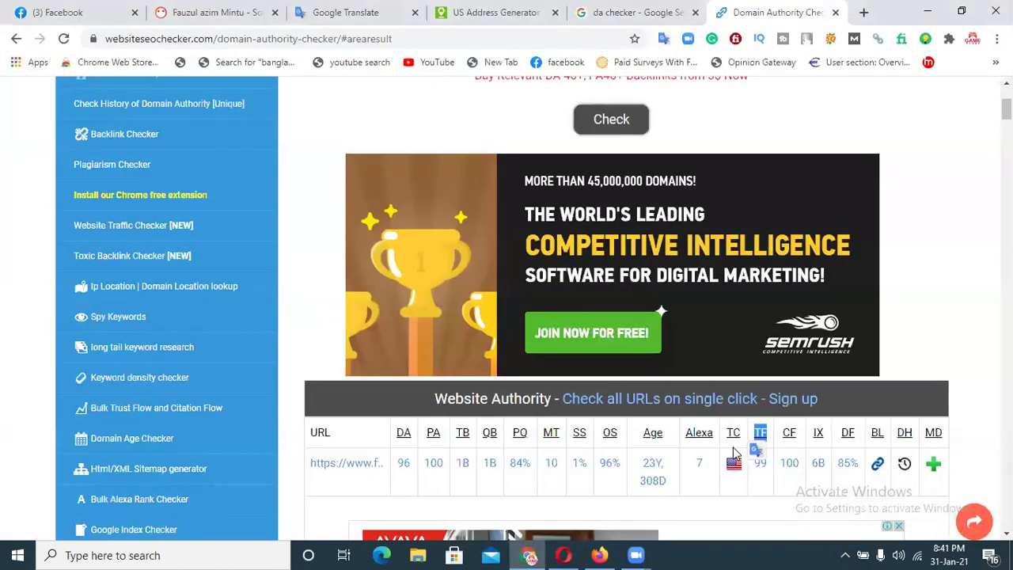
double_click(789, 431)
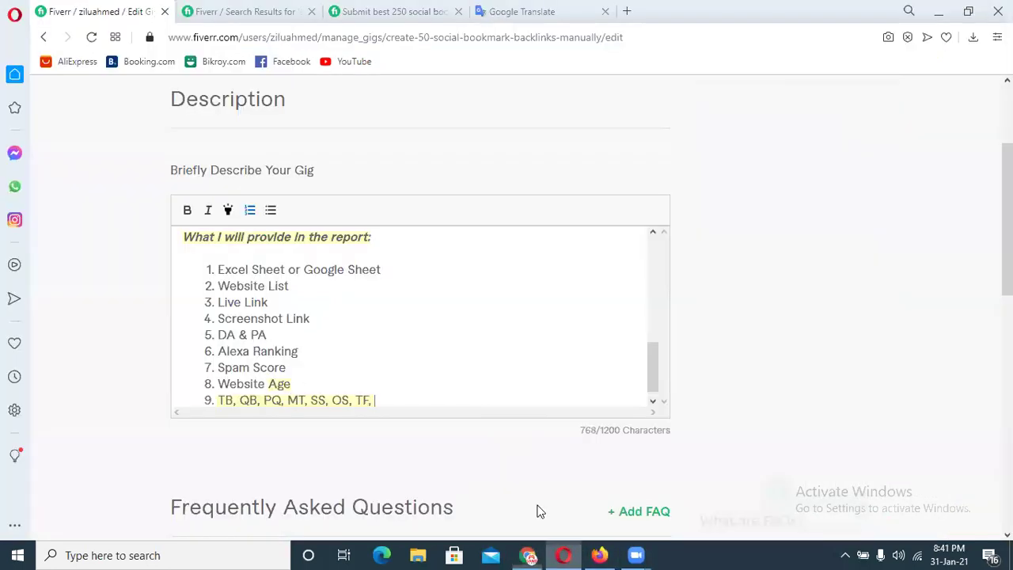
left_click(564, 554)
key("ctrl+v")
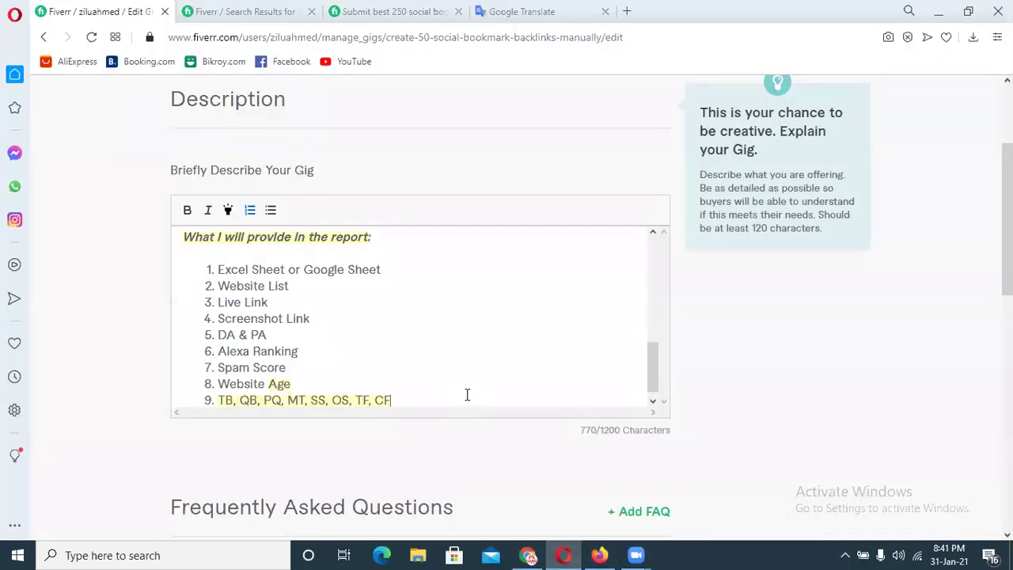
type(",")
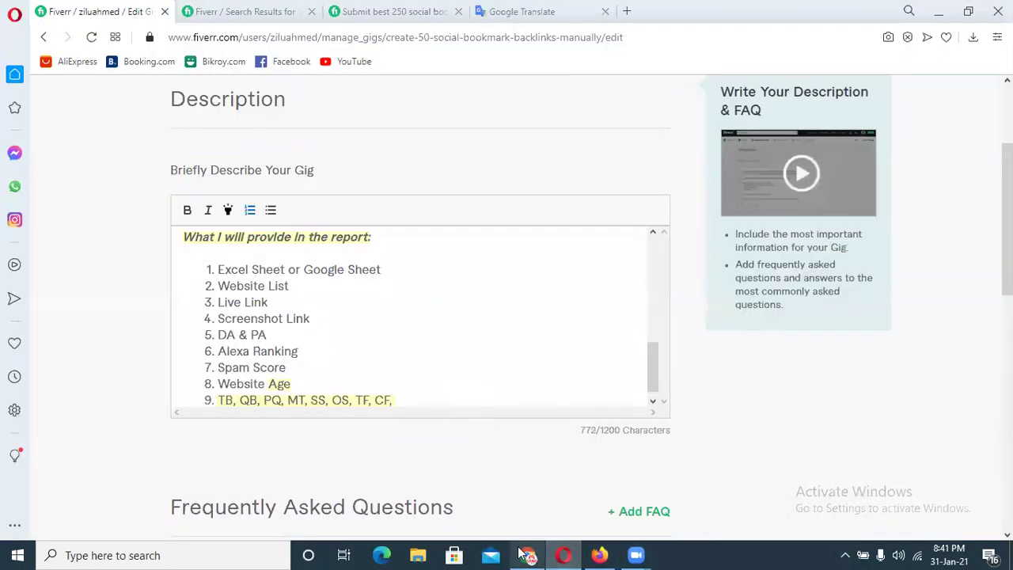
Copy the "IX" column heading from the authority results in Chrome and add it with a comma after "CF," in the gig's ninth item.
left_click(527, 554)
double_click(817, 432)
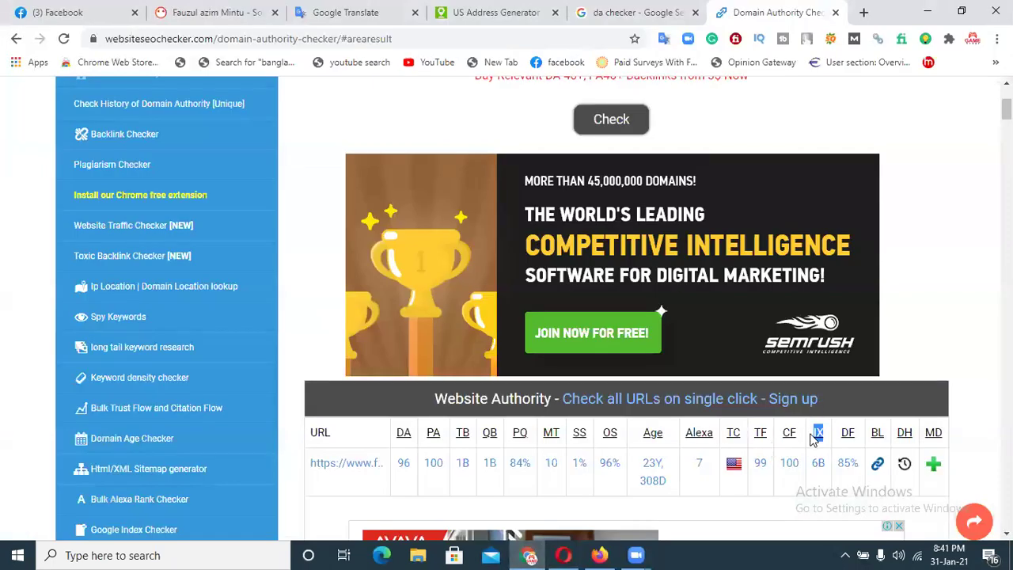
left_click(563, 554)
key("ctrl+v")
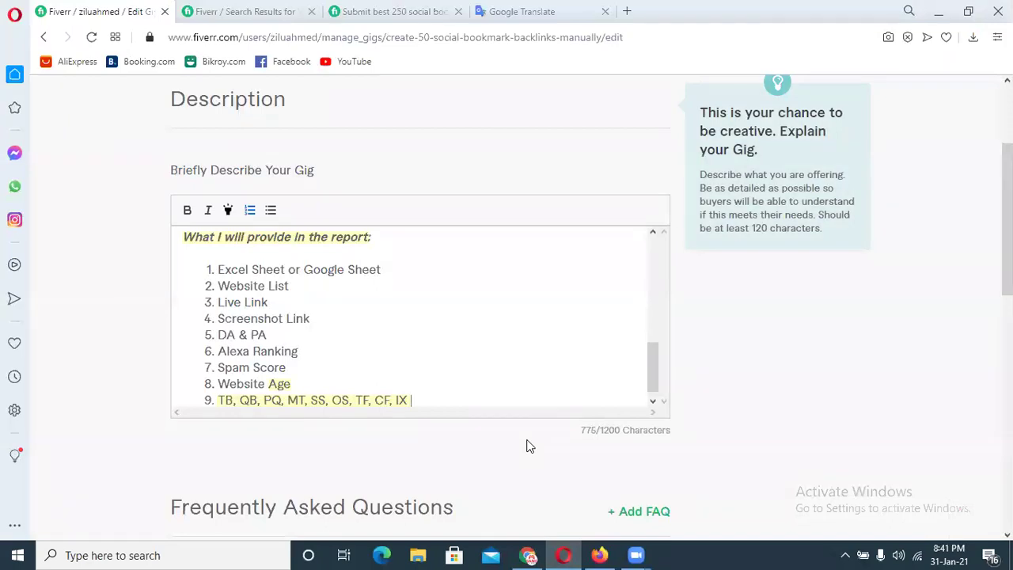
type(",")
Copy the "DF" column heading from the authority results in Chrome and paste it after "IX," in the gig description in Opera.
left_click(527, 554)
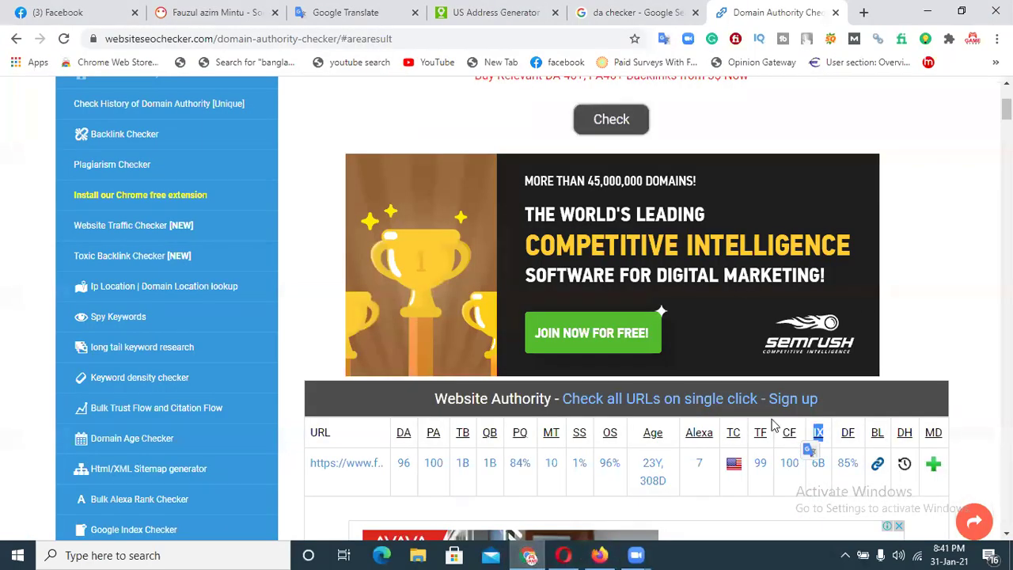
double_click(834, 434)
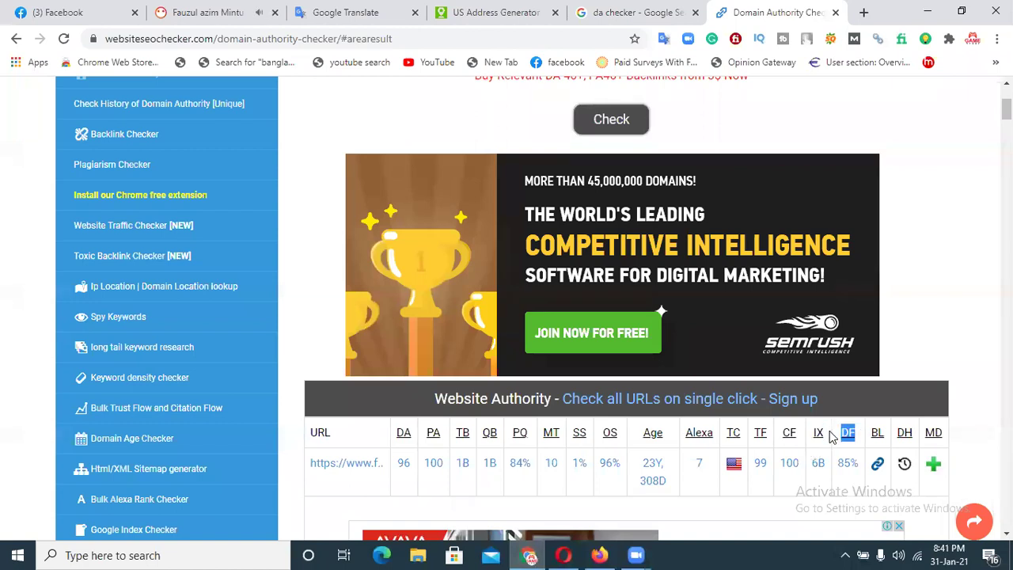
key("alt+Tab")
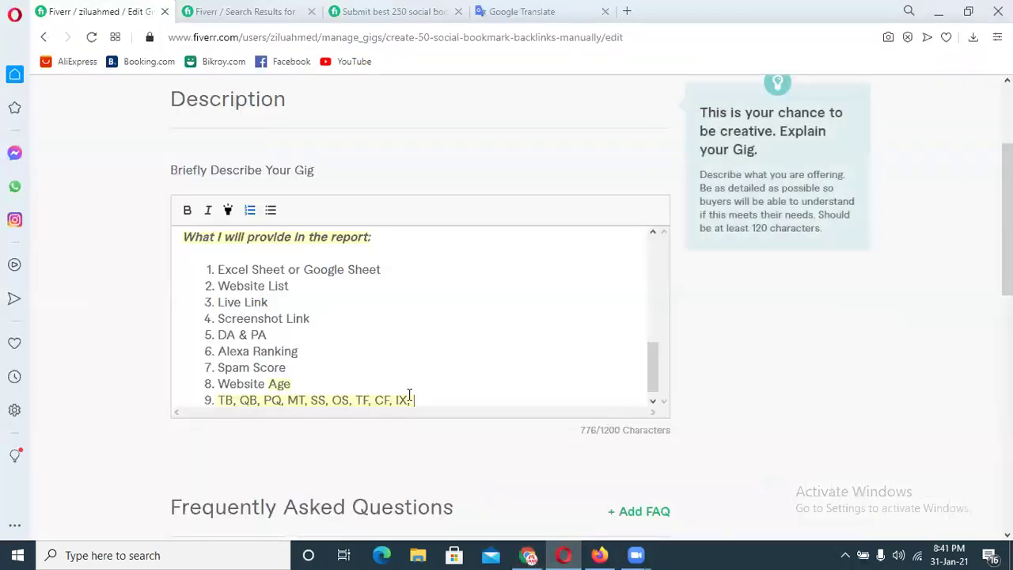
key("ctrl+v")
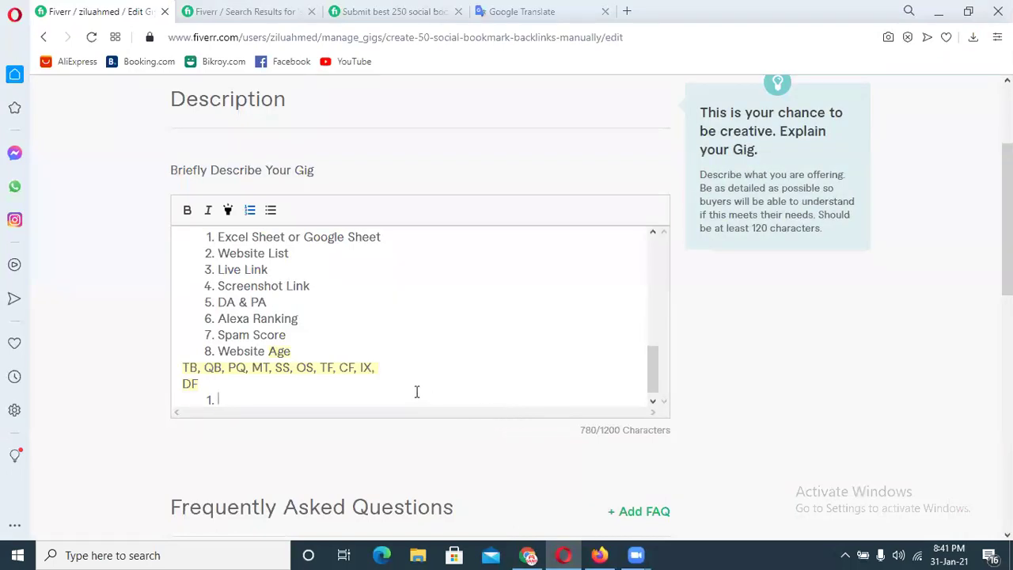
Restore the metrics line "TB, QB, PQ, MT, SS, OS, TF, CF, IX," as the ninth numbered item and remove "DF" below it.
key("BackSpace")
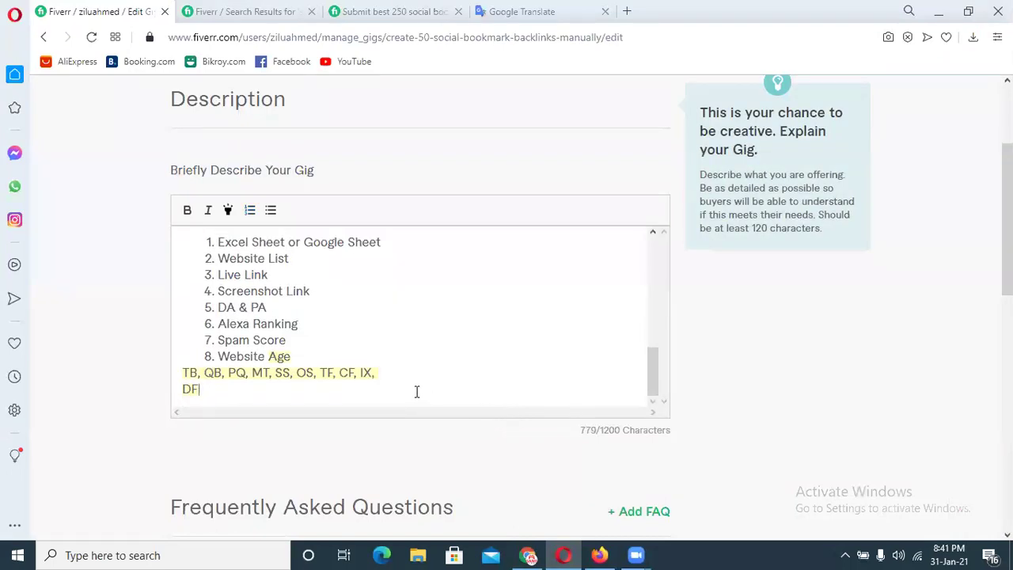
left_click(184, 368)
key("BackSpace")
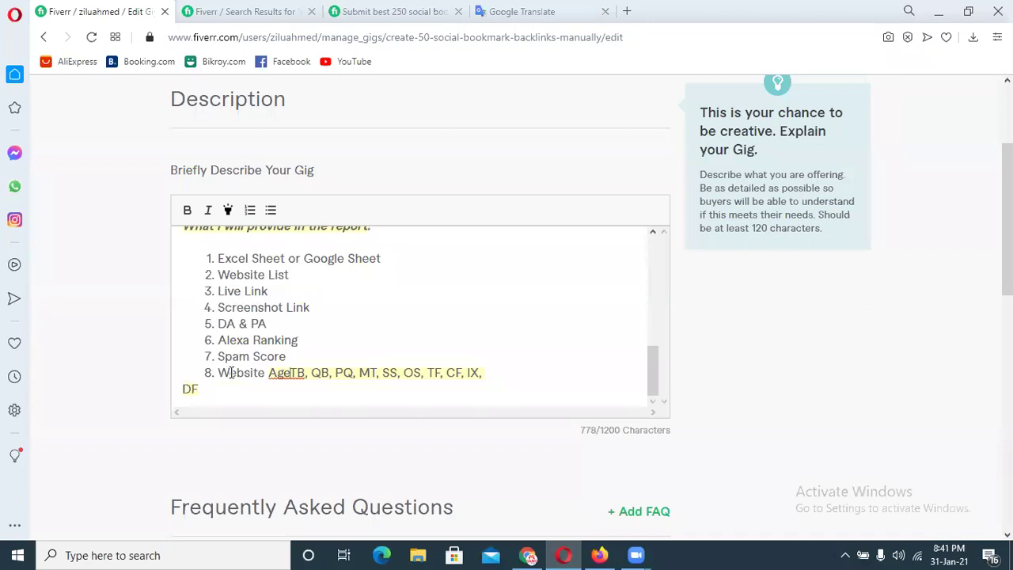
key("Return")
key("ctrl+shift+7")
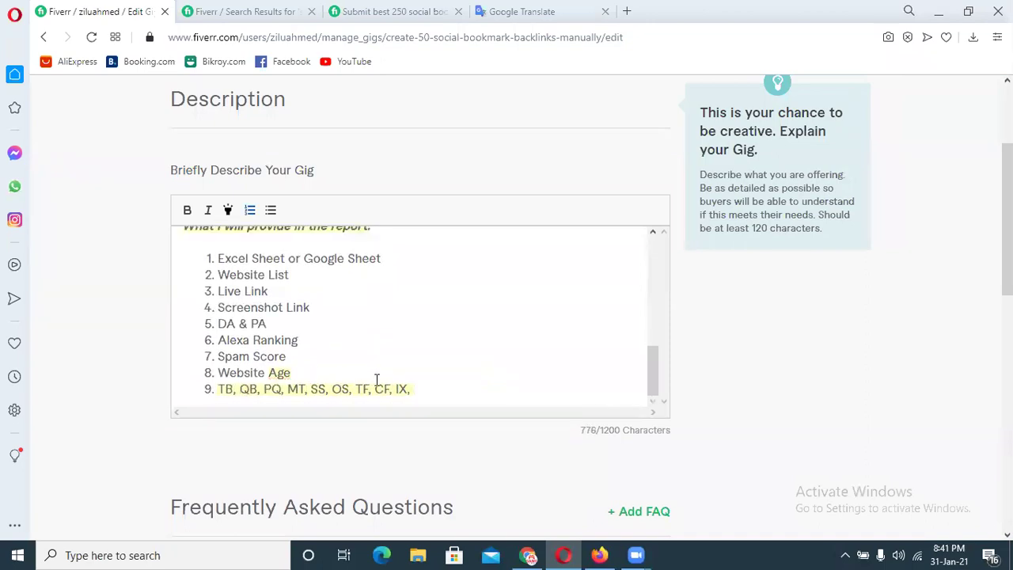
Try to add the copied "DF" heading on a new line below the ninth item of the gig description.
key("Return")
mouse_move(530, 554)
left_click(589, 479)
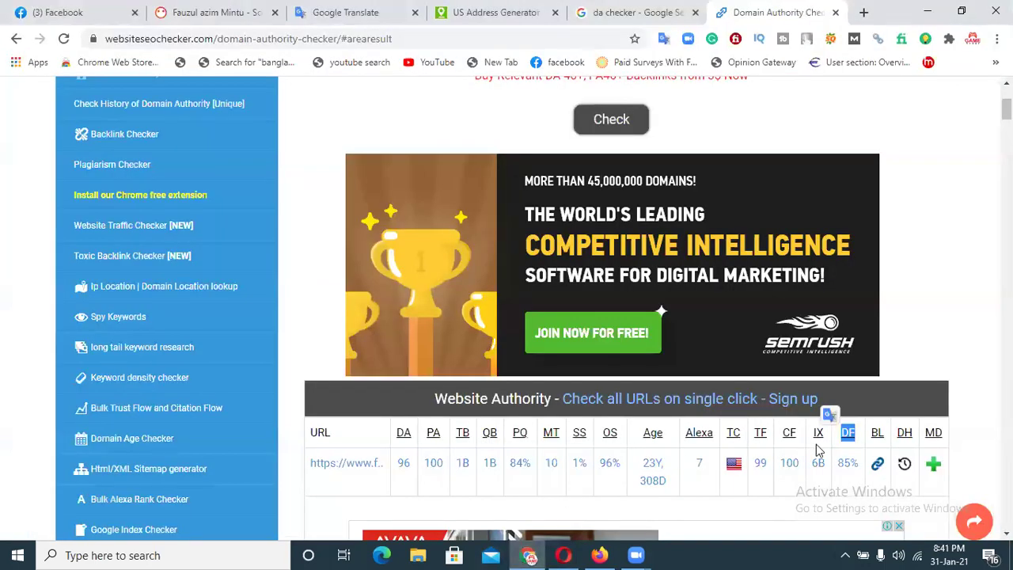
left_click(564, 554)
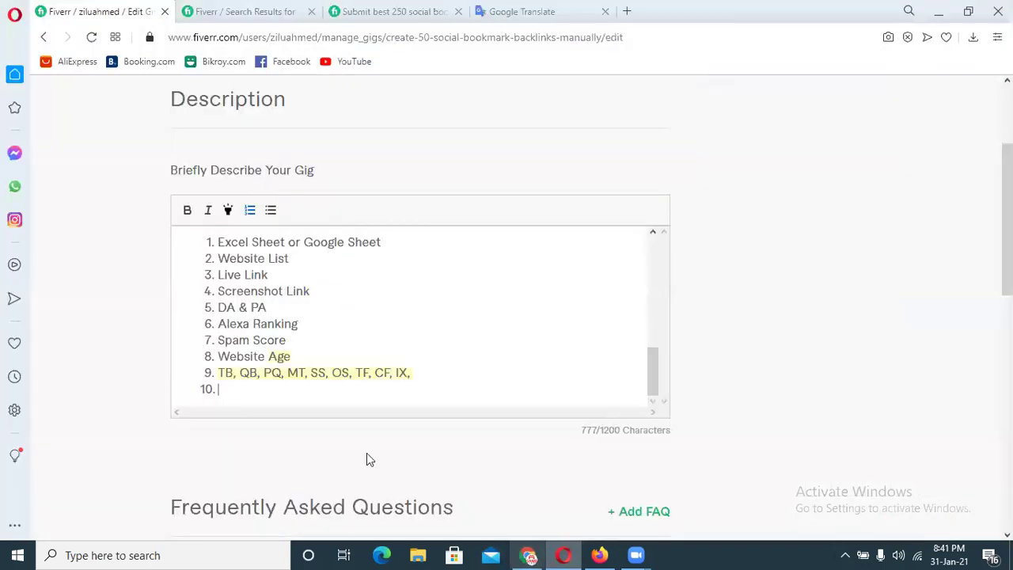
key("ctrl+v")
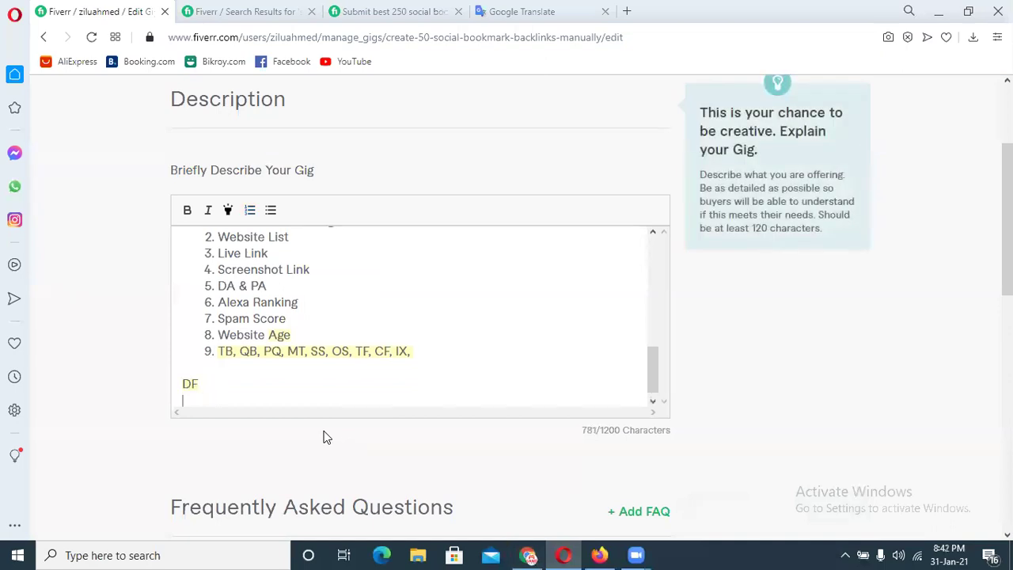
Delete the pasted "DF" and end the numbered list with an unnumbered line after the ninth item.
key("BackSpace")
key("BackSpace")
key("BackSpace")
key("BackSpace")
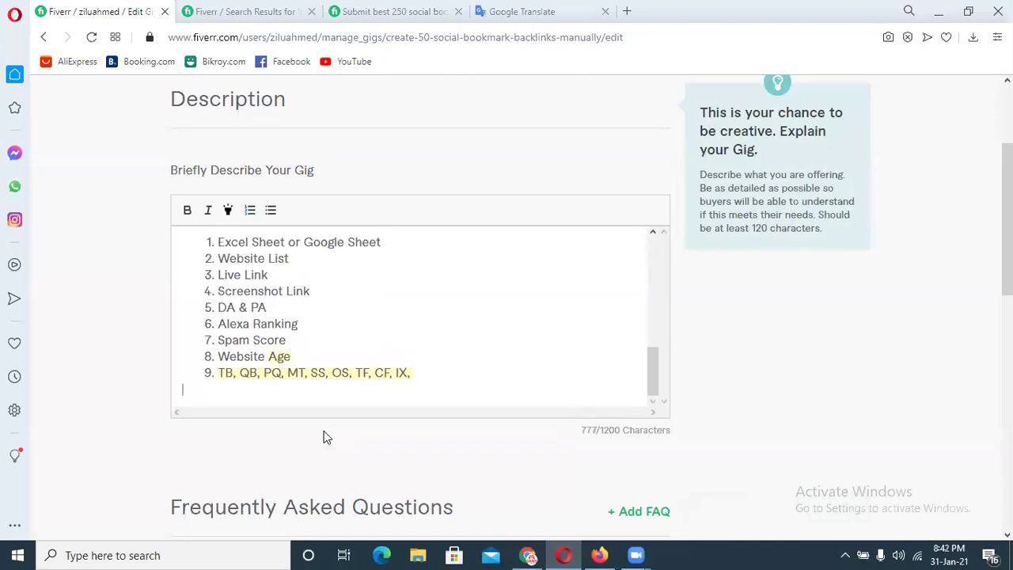
key("BackSpace")
key("Return")
key("ctrl+z")
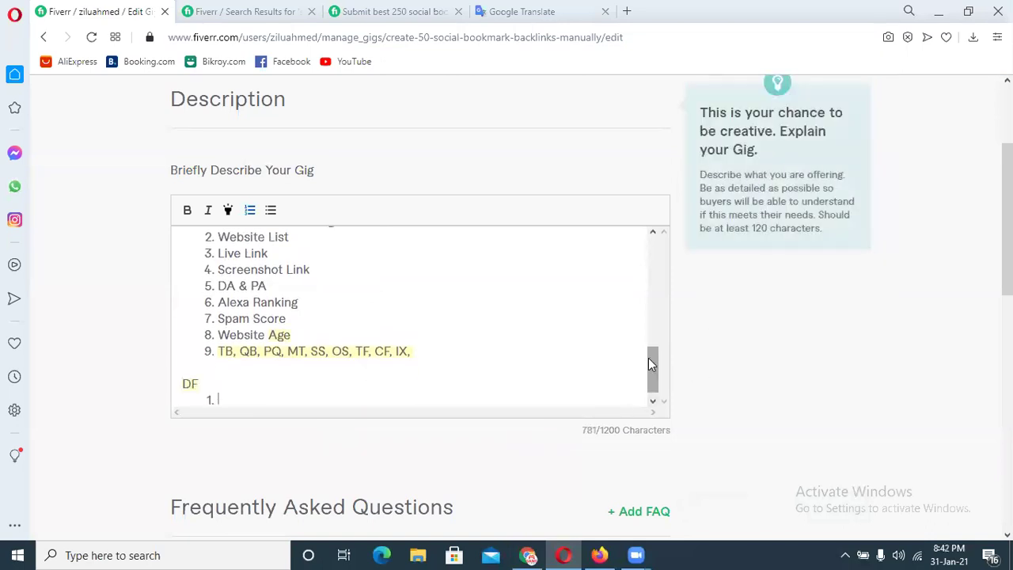
scroll(648, 371, "down", 1)
key("ctrl+y")
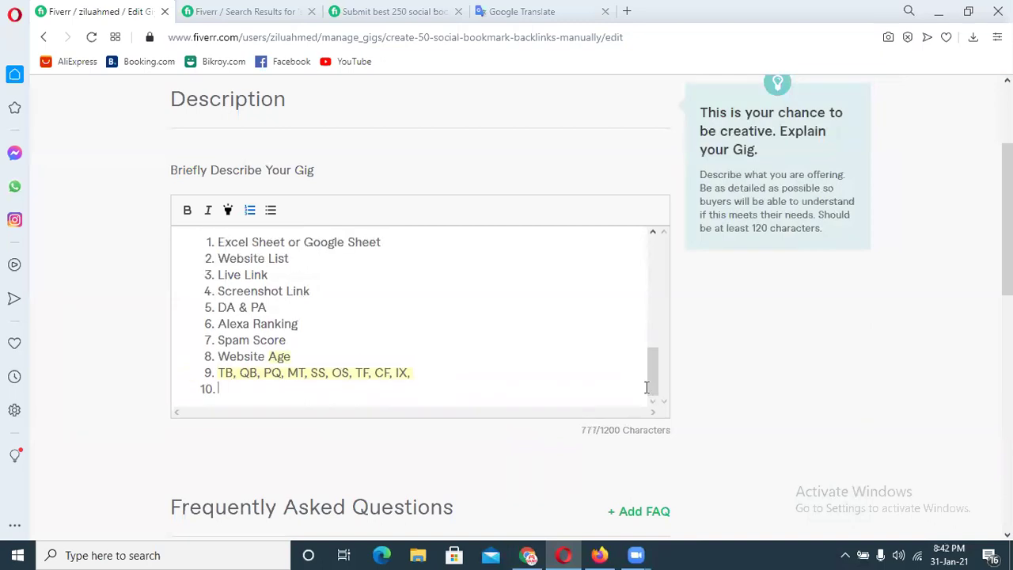
key("BackSpace")
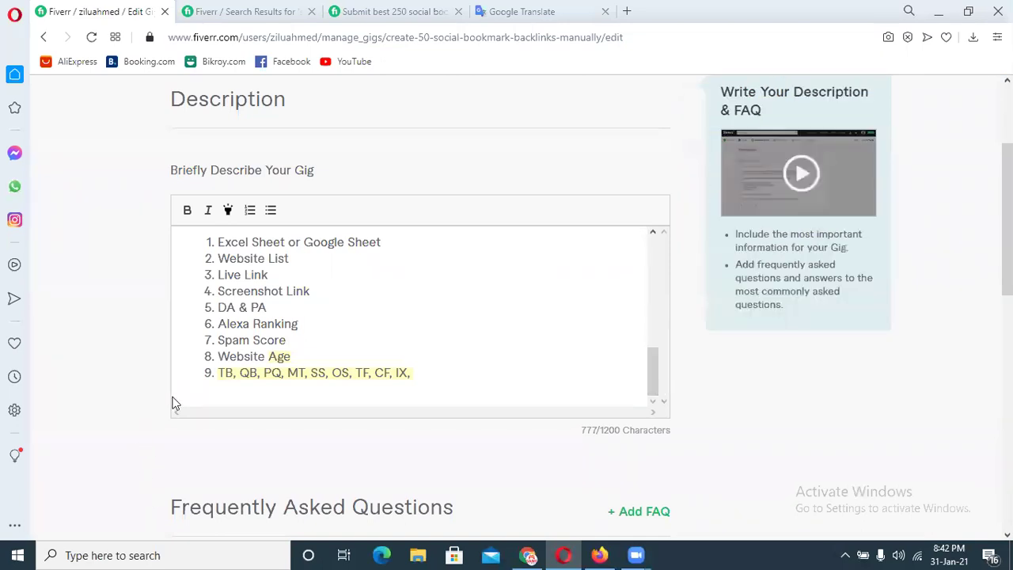
Start a closing paragraph below the numbered list with "If you have any questions about my service, Then".
left_click_drag(657, 362, 619, 388)
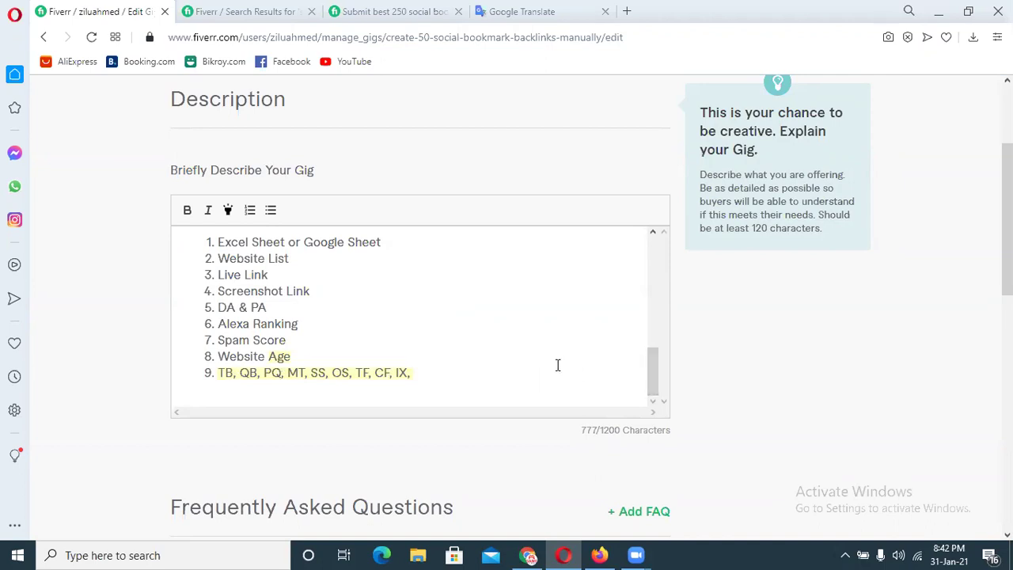
key("Return")
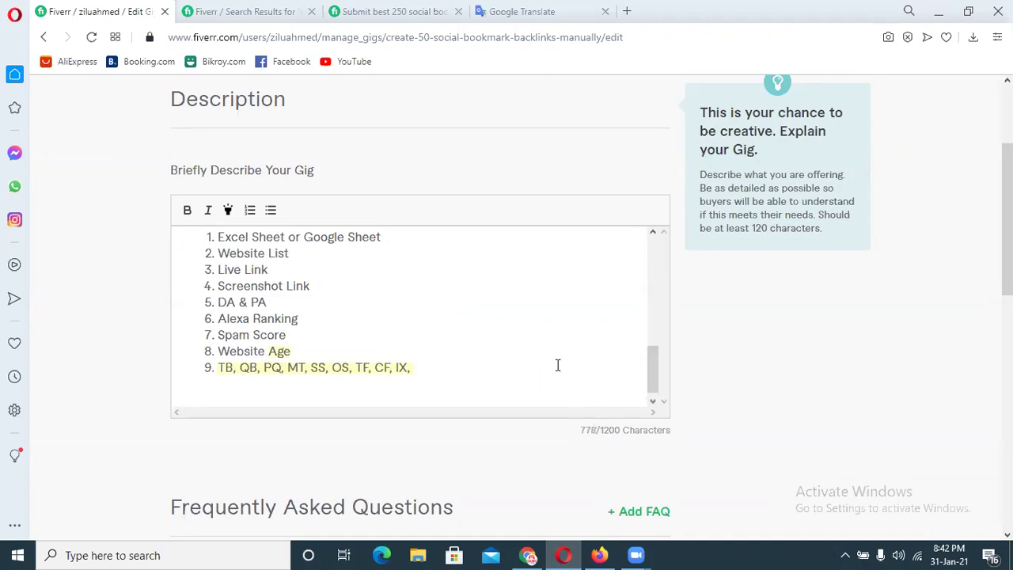
type("If you have any")
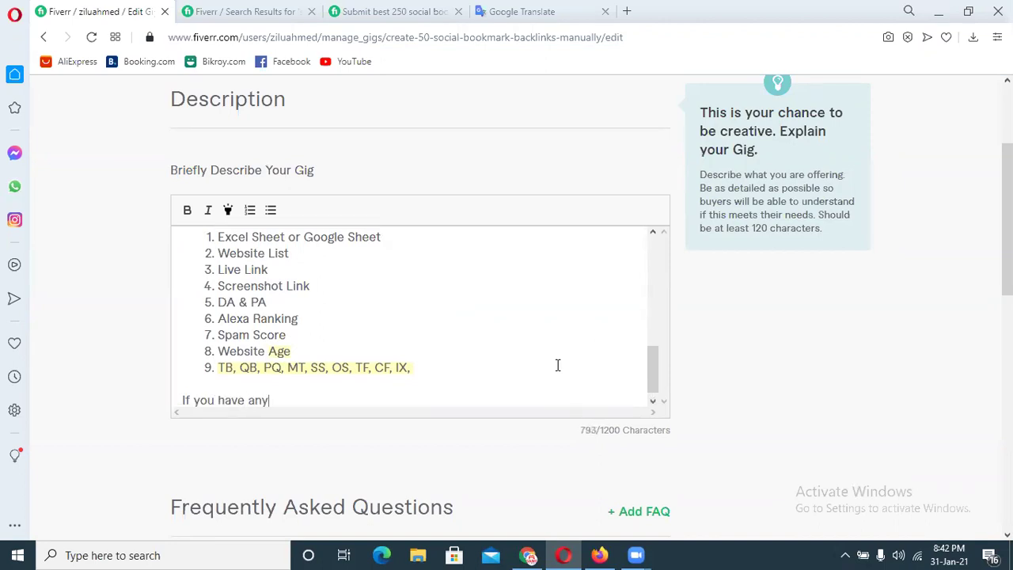
type(" questions abou my")
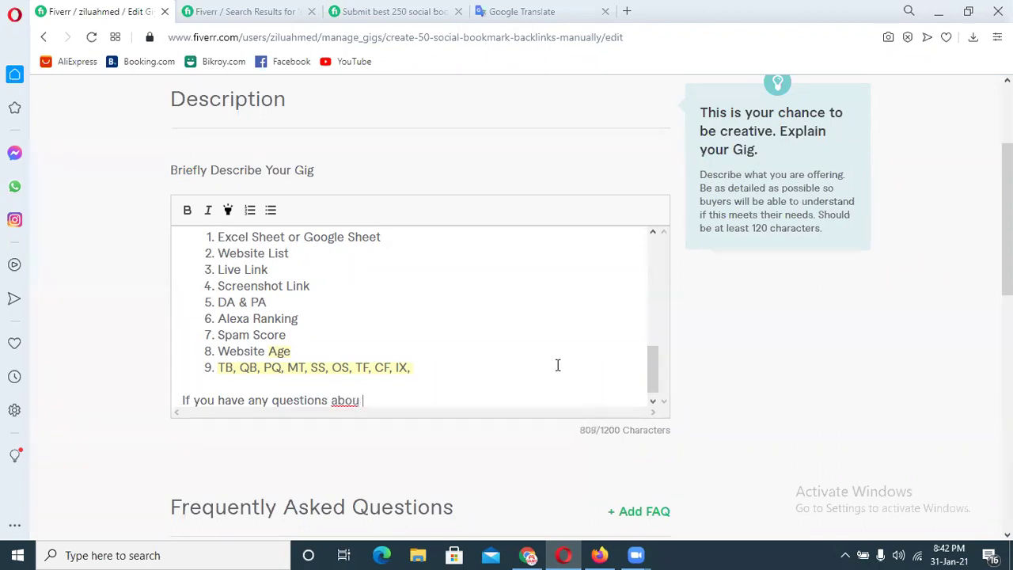
key("BackSpace")
key("BackSpace")
key("BackSpace")
type("y")
key("BackSpace")
type("t my service, th")
key("BackSpace")
key("BackSpace")
type("Then ")
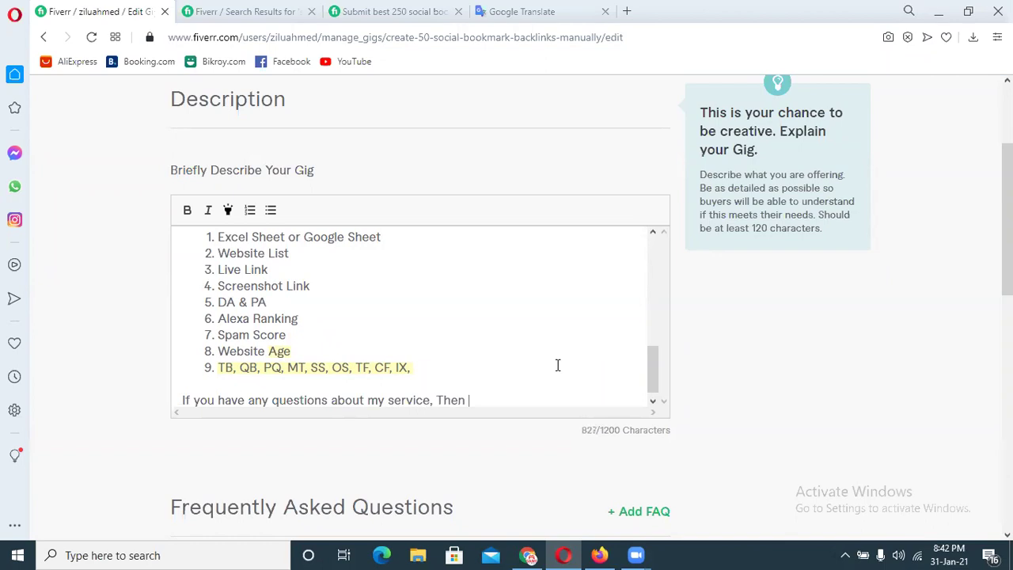
Complete the closing paragraph with "please send me a message at any time. I will contact you as soon as possible.".
type("please send me ")
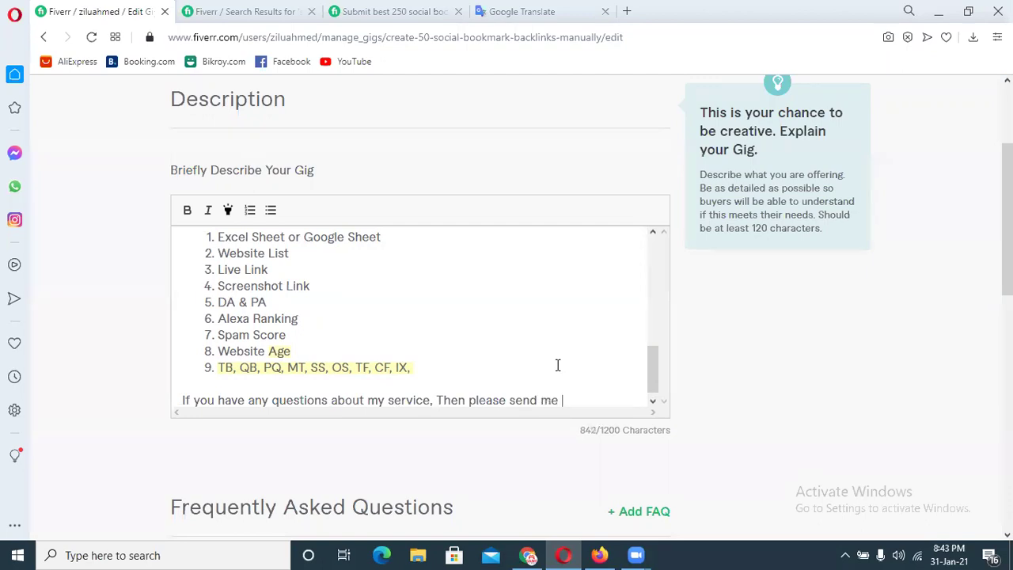
type("a message at any time")
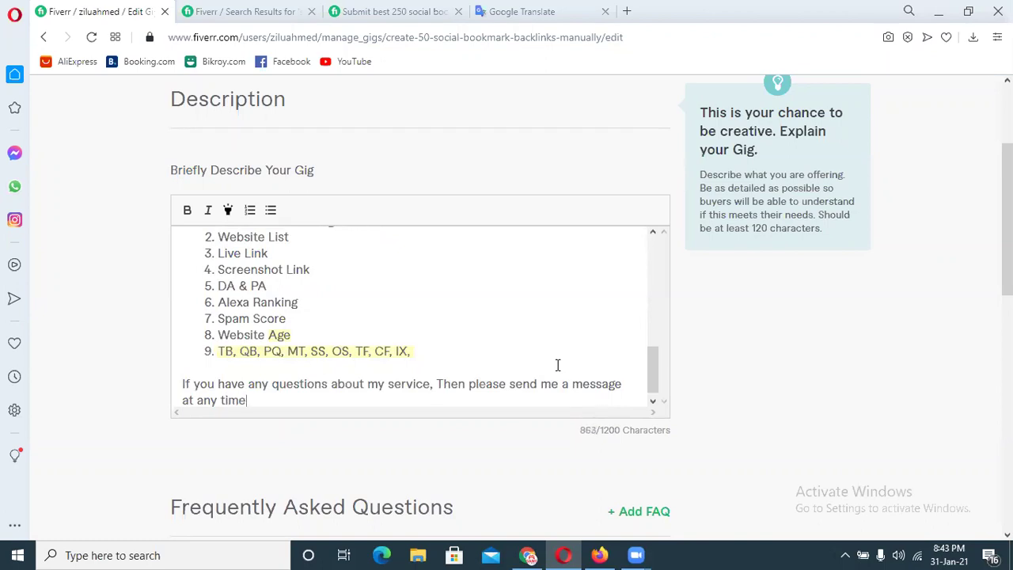
type(". I will contact you ")
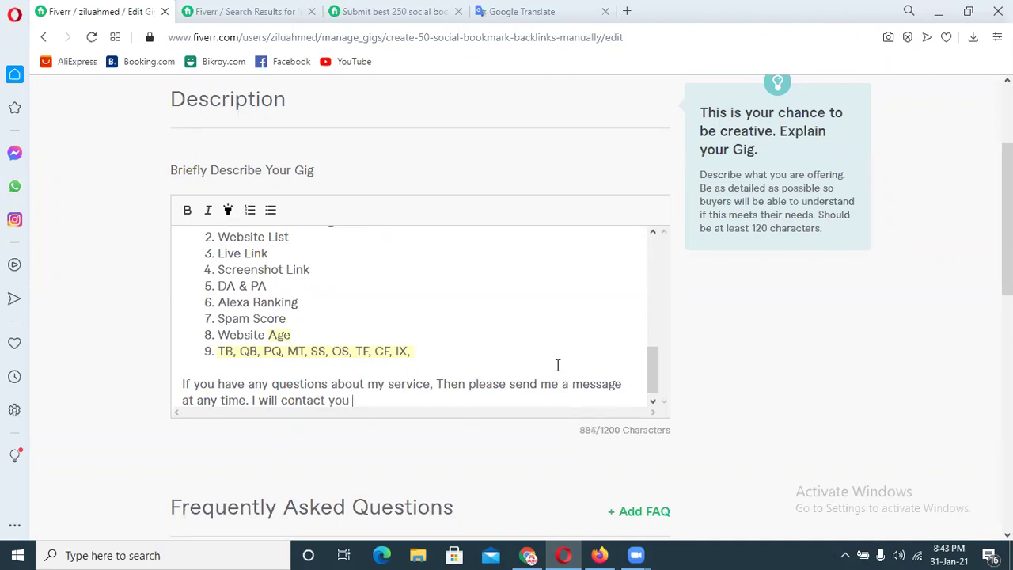
type("as soon as possible.")
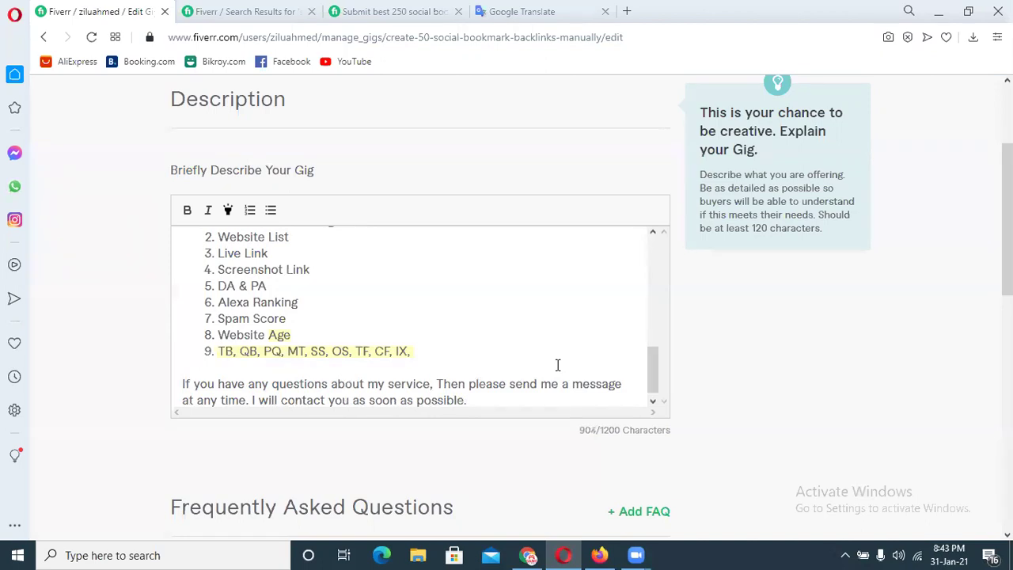
Add the sign-off "Thank You." after a blank line at the end of the gig description.
key("Return")
key("Return")
type("Thank You.")
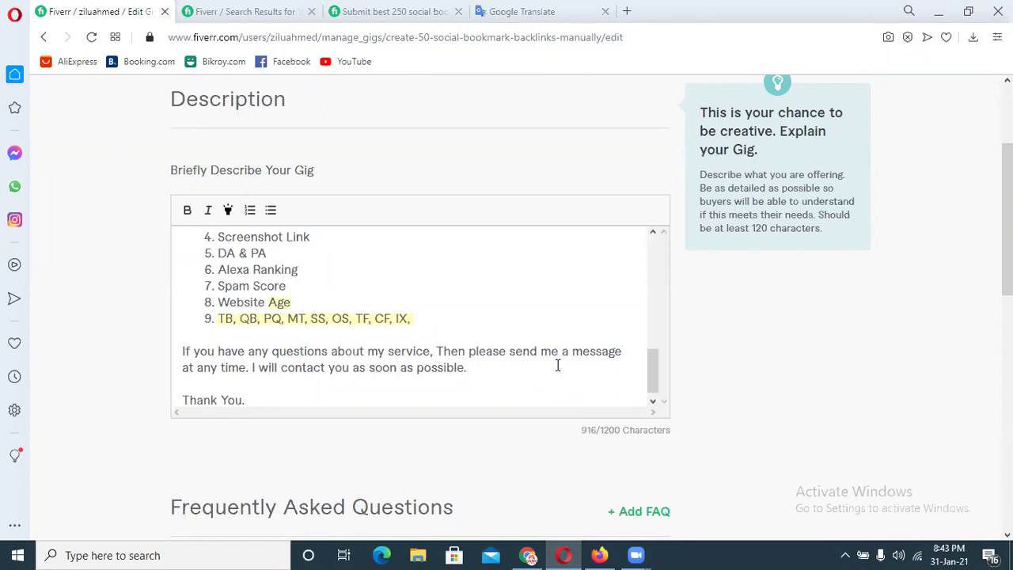
Review the gig description from its beginning, reading through the opening paragraph.
left_click_drag(653, 370, 645, 255)
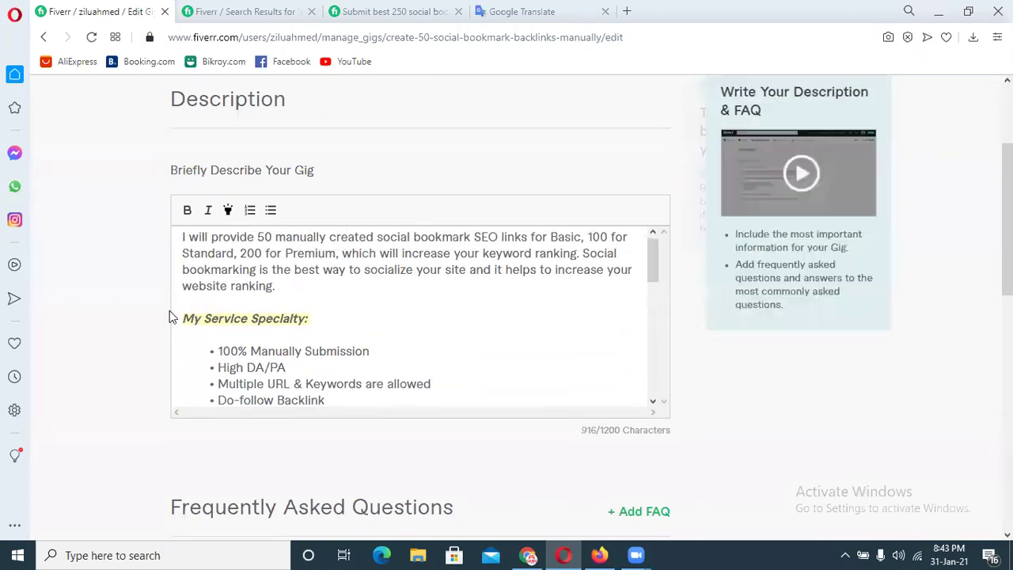
left_click_drag(188, 317, 389, 391)
left_click(388, 391)
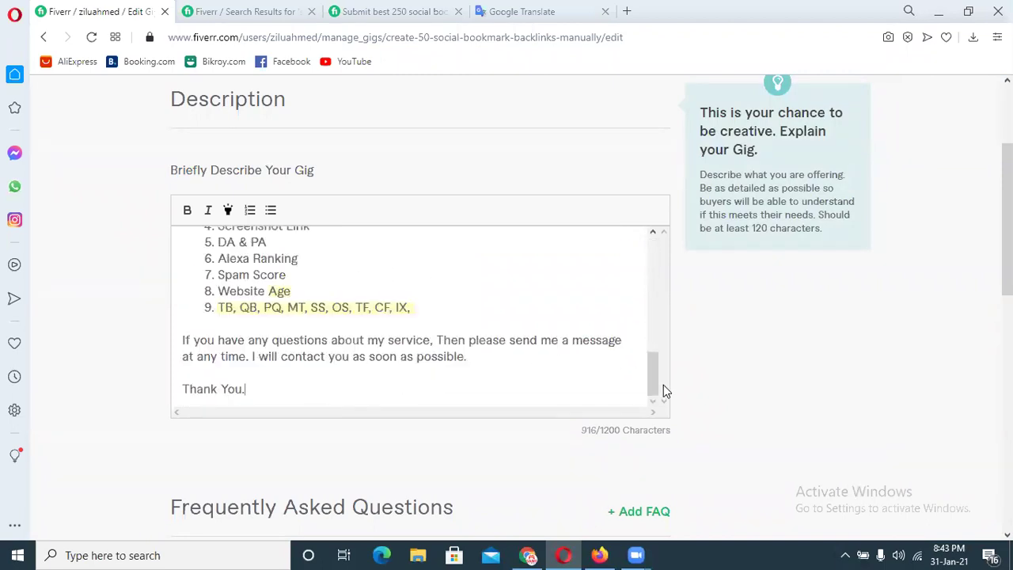
left_click_drag(653, 369, 653, 254)
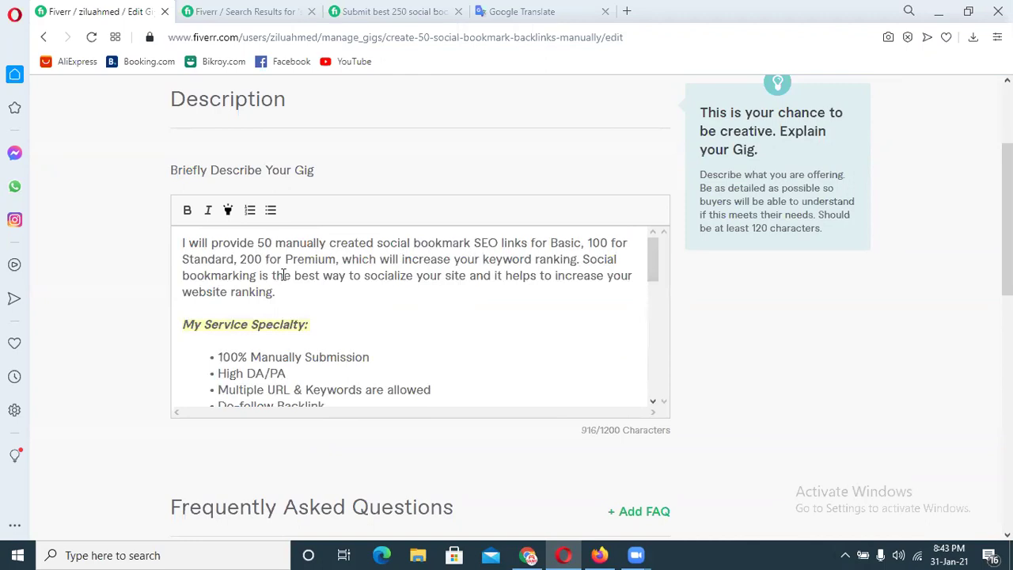
left_click_drag(278, 295, 182, 246)
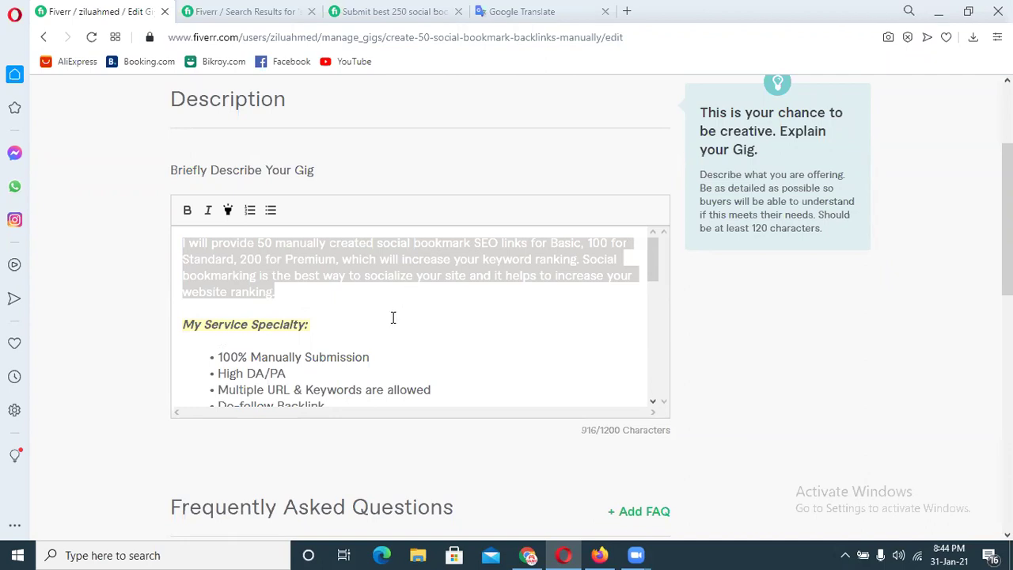
Make the list of metrics in the ninth item of the gig description bold.
left_click_drag(654, 262, 646, 362)
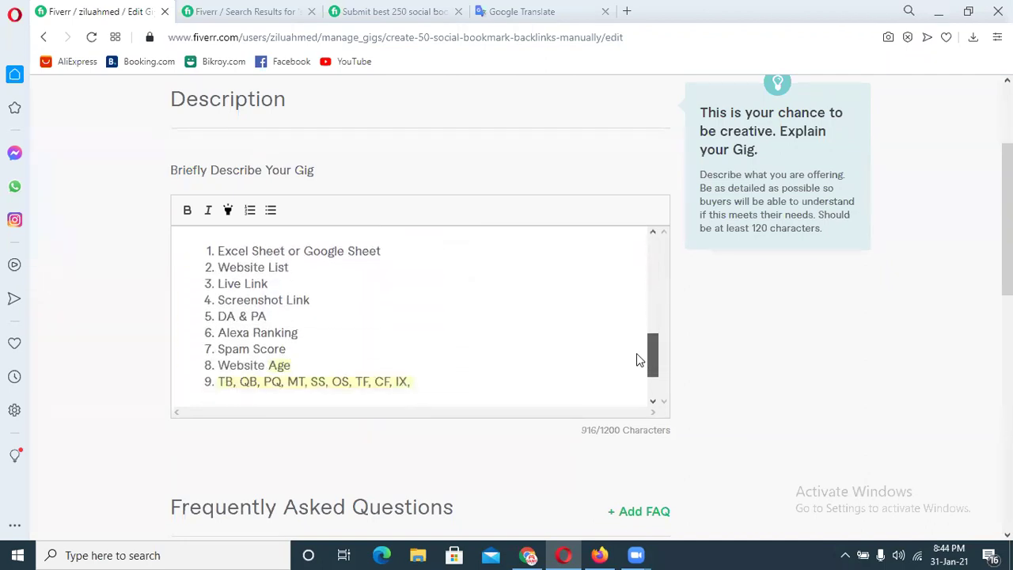
left_click_drag(413, 380, 221, 386)
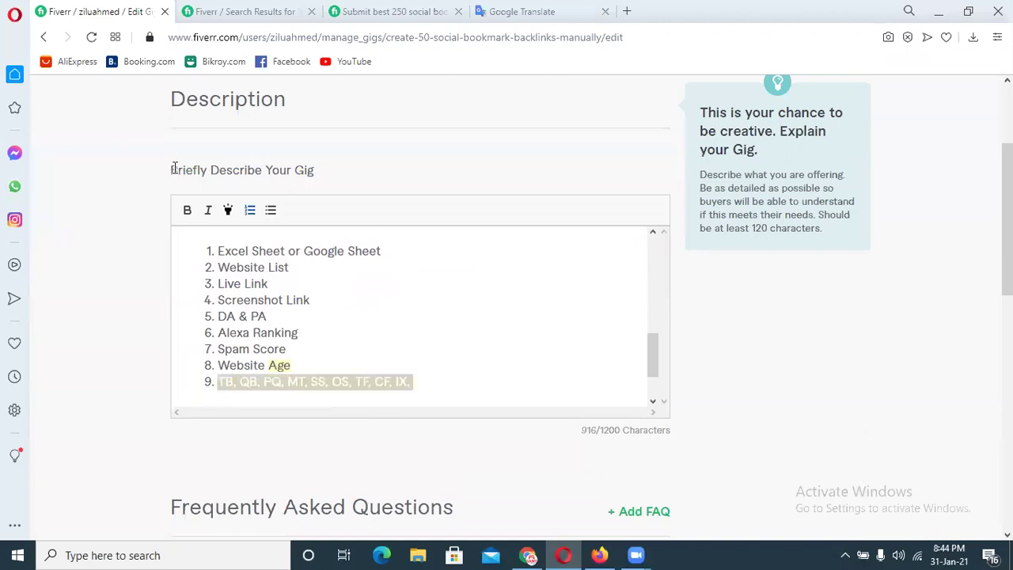
left_click(188, 210)
left_click(463, 340)
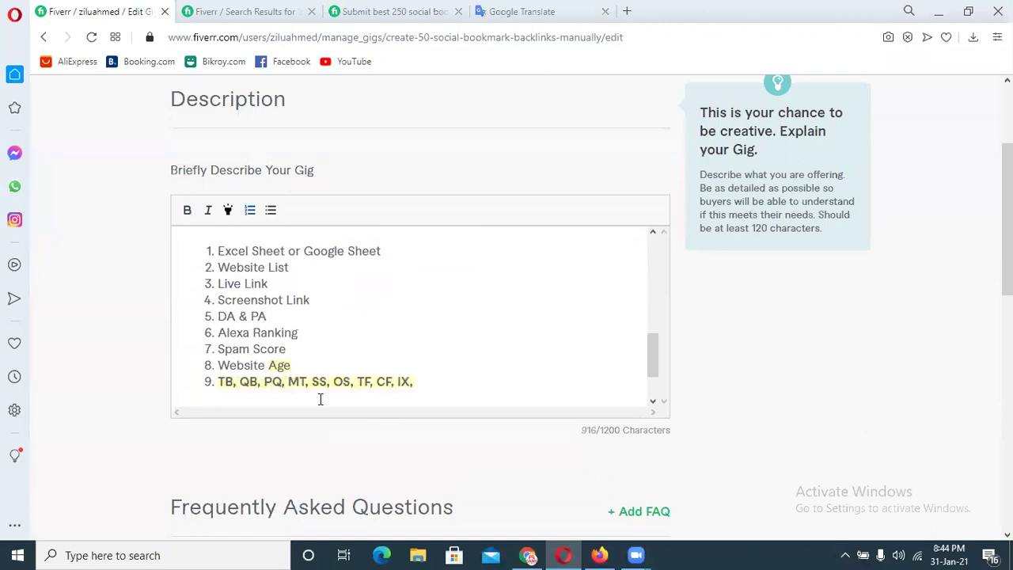
Make the closing paragraph inviting buyers to send a message with questions bold.
left_click_drag(654, 356, 638, 414)
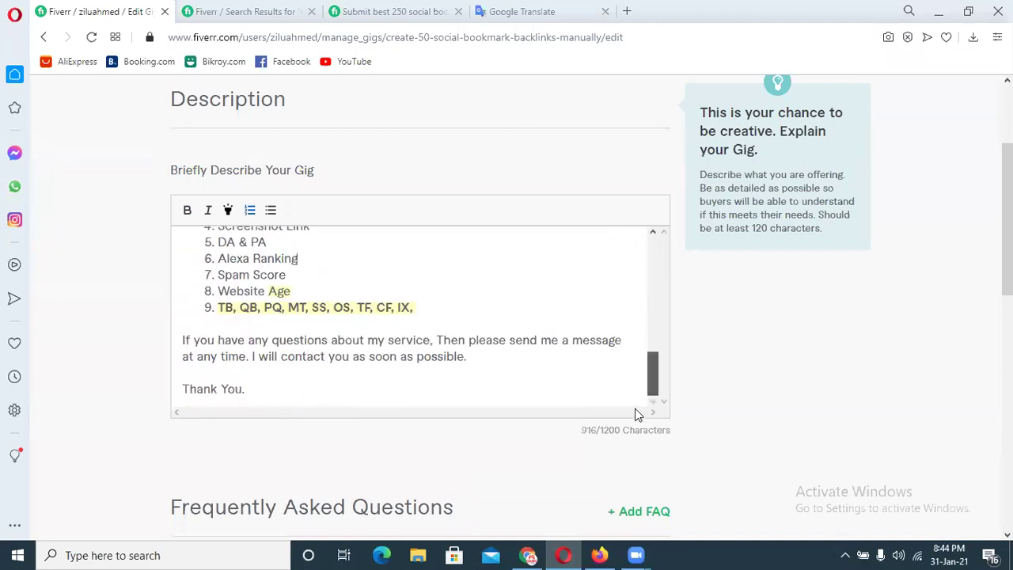
left_click_drag(475, 361, 159, 336)
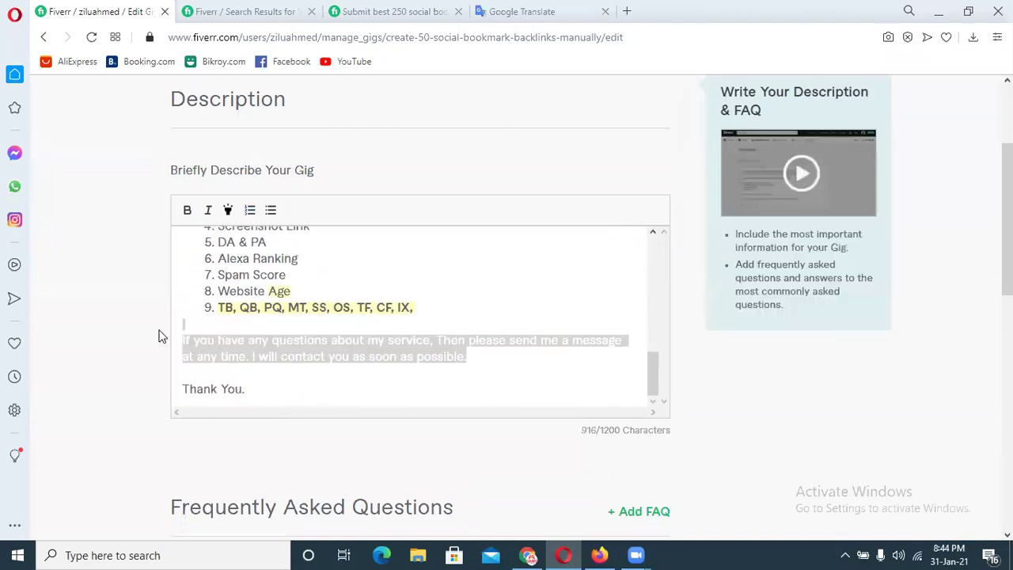
left_click(189, 210)
left_click(256, 393)
Format the "Thank You." sign-off as bold, italic and highlighted text.
left_click_drag(256, 393, 158, 398)
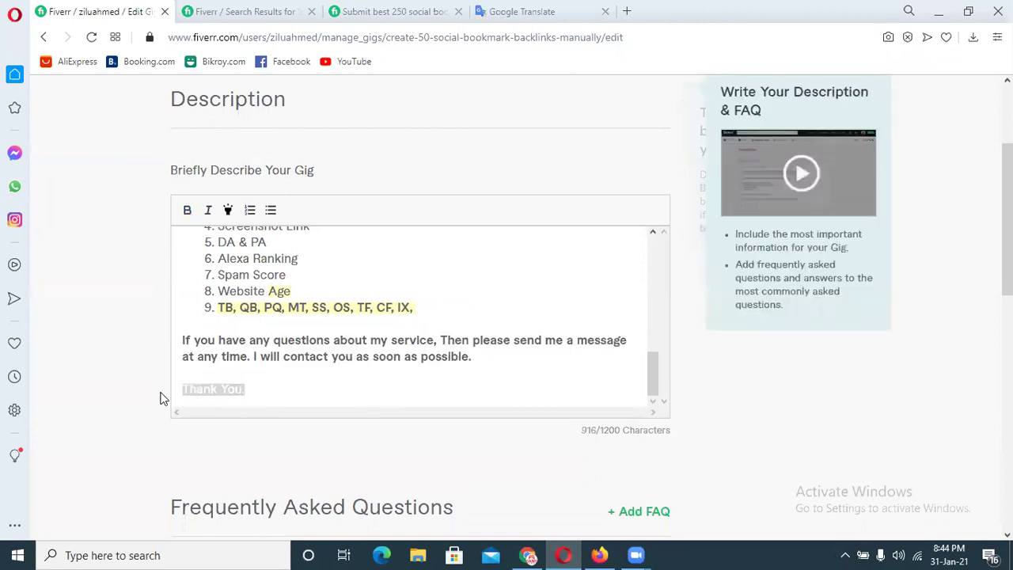
left_click(208, 209)
left_click(227, 210)
left_click(312, 396)
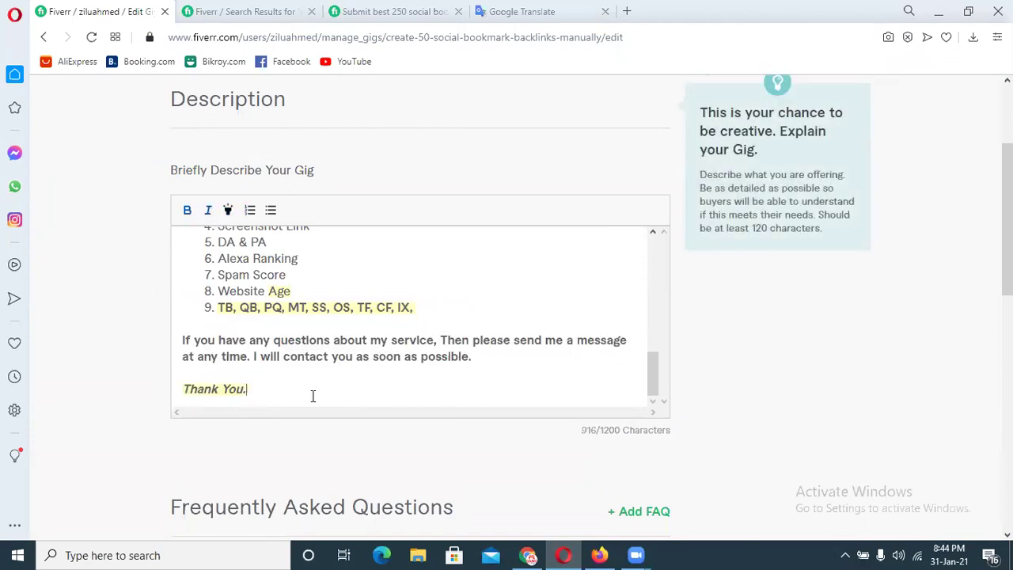
Bold the opening text from "I will provide 50 manually created" through "200 for Premium" in the gig description.
scroll(655, 368, "up", 1)
left_click_drag(655, 368, 624, 264)
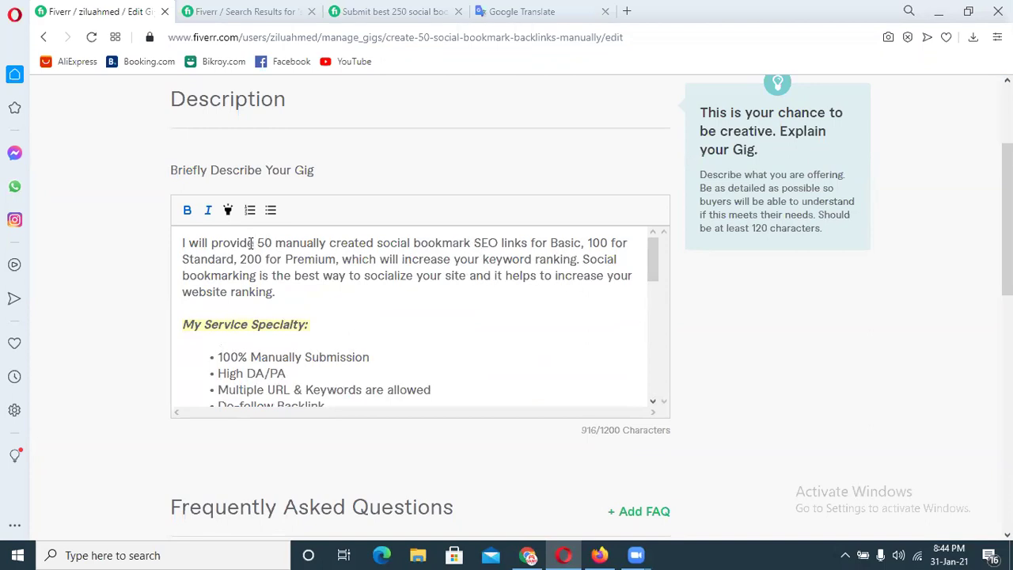
left_click_drag(182, 240, 335, 261)
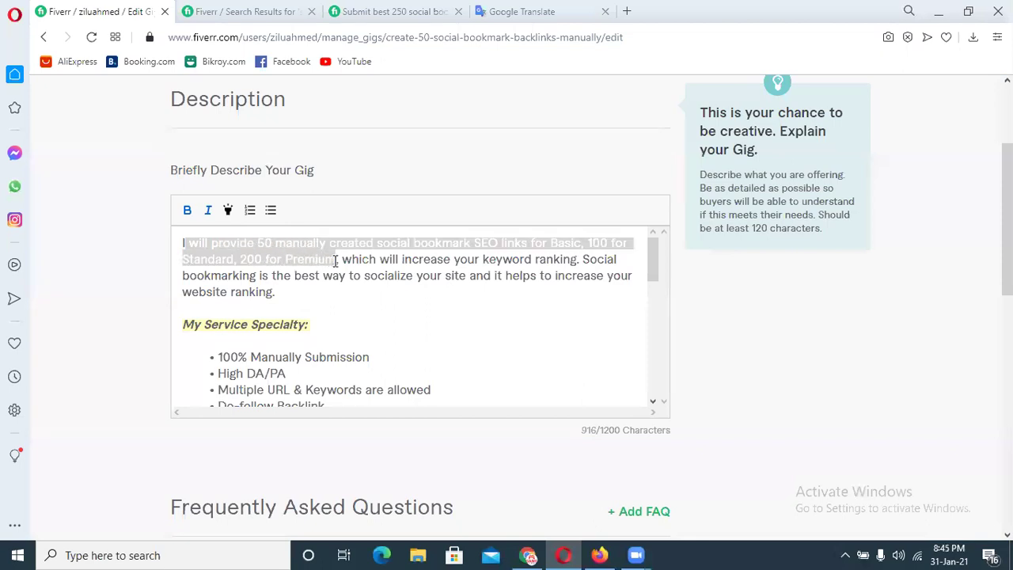
left_click_drag(181, 242, 336, 261)
left_click(186, 211)
left_click(477, 357)
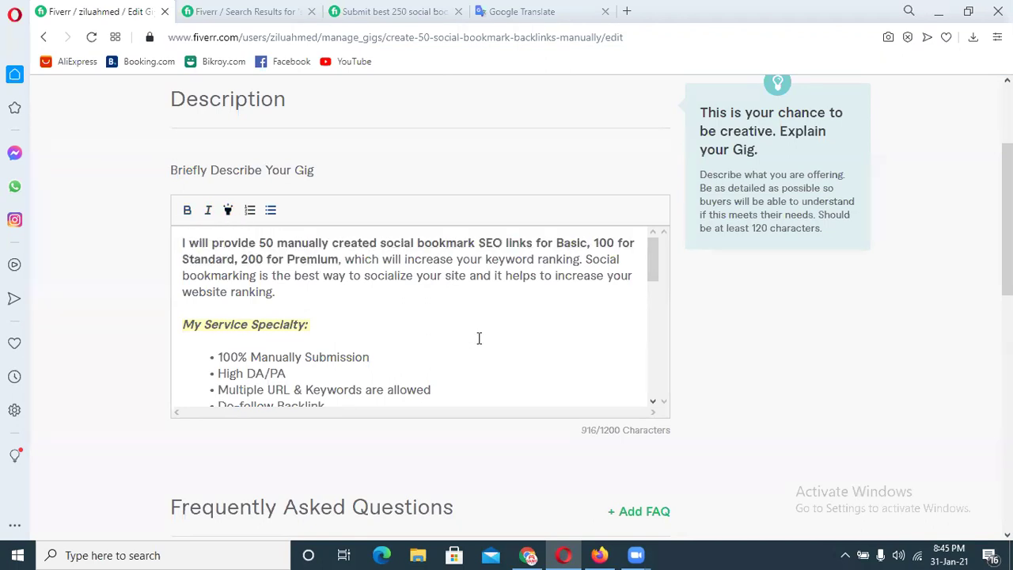
scroll(543, 464, "down", 4)
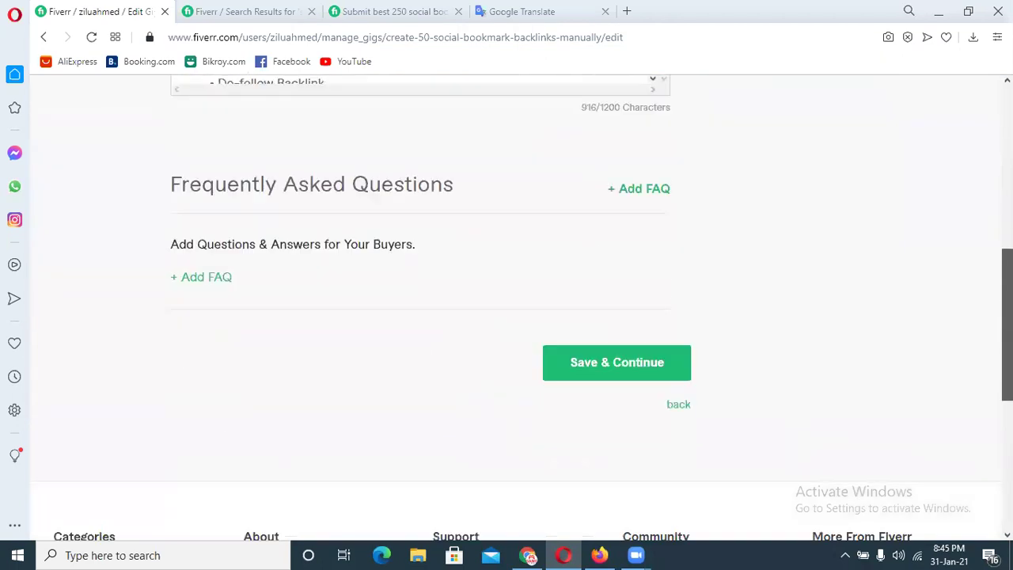
Save the gig's description and FAQ section and start a new buyer question in the Requirements section.
left_click(572, 355)
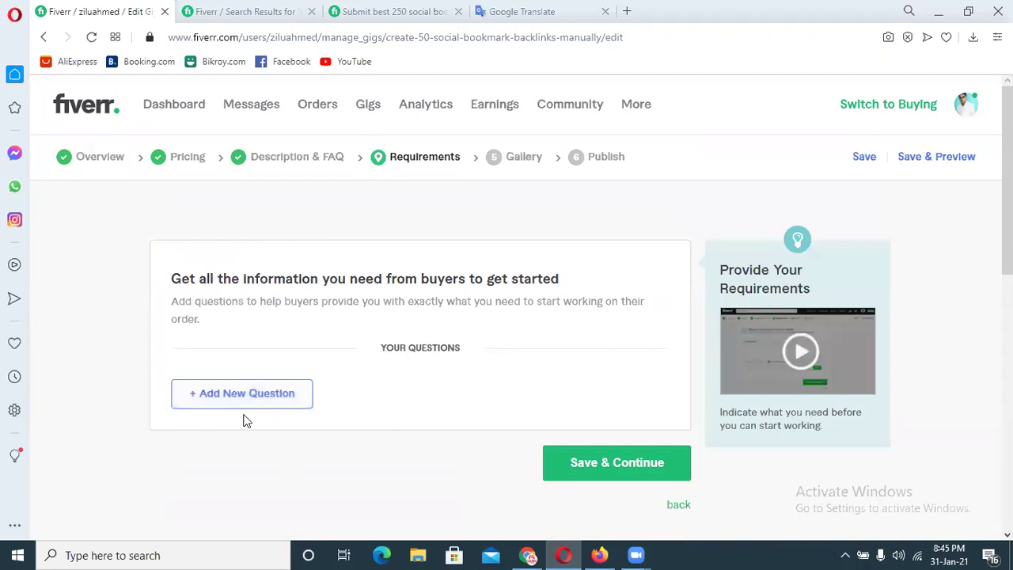
left_click(290, 393)
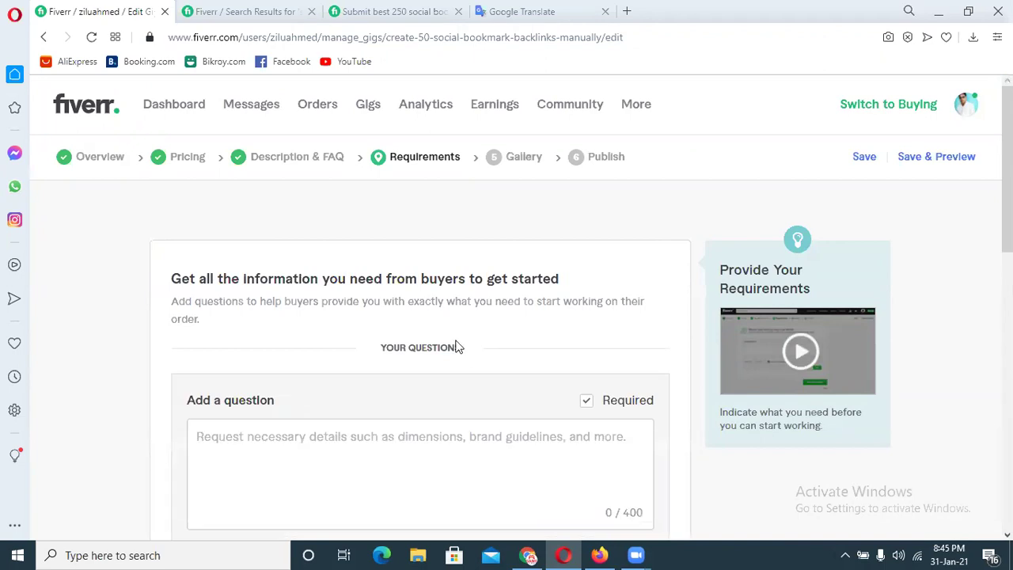
scroll(554, 256, "down", 2)
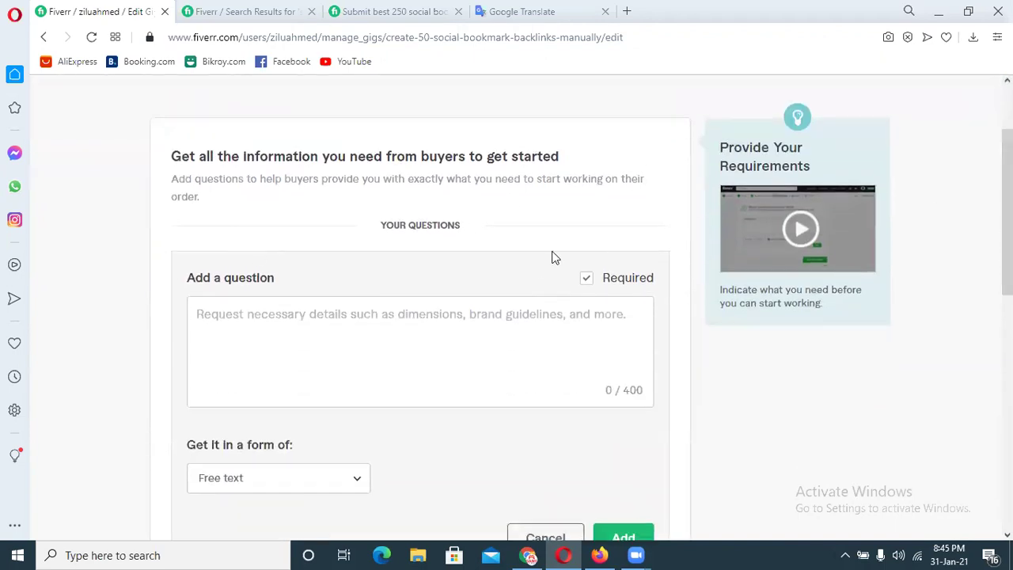
Enter "1. Website Link" and "2. Landing Page" as the first two lines of the buyer question.
left_click(348, 336)
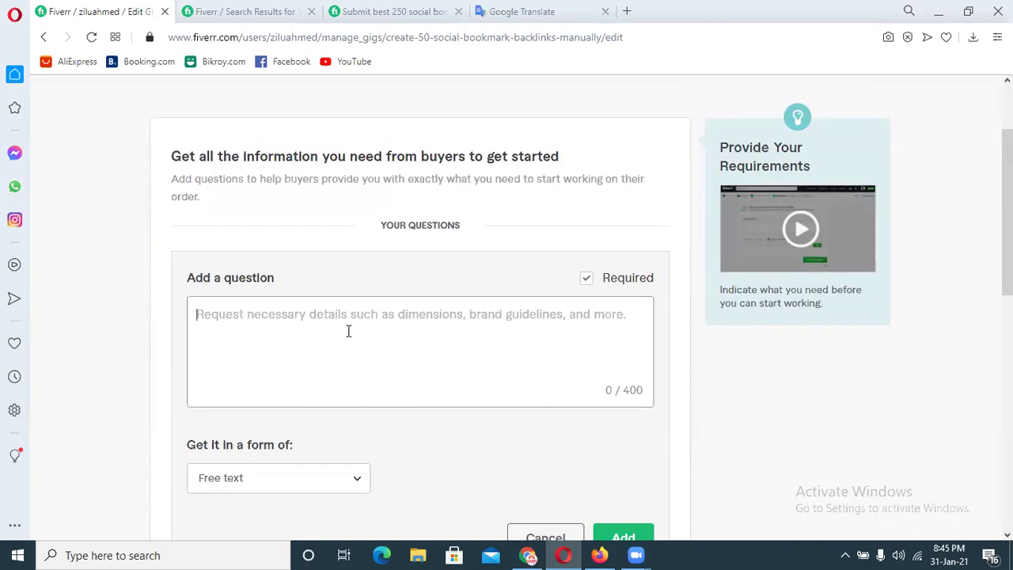
type("1. Website")
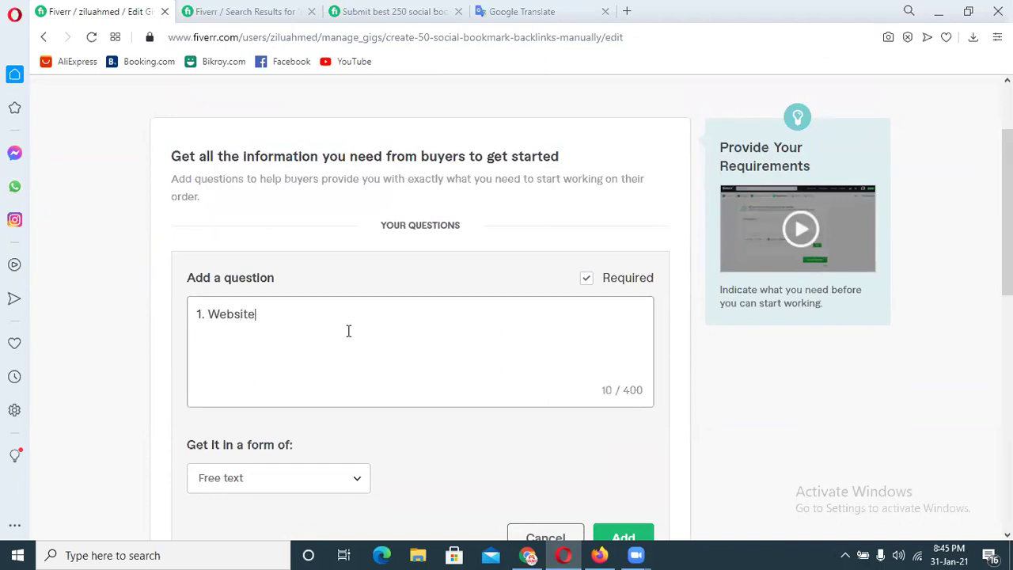
type(" Link ")
type("2")
type(". Land")
type("ing Page")
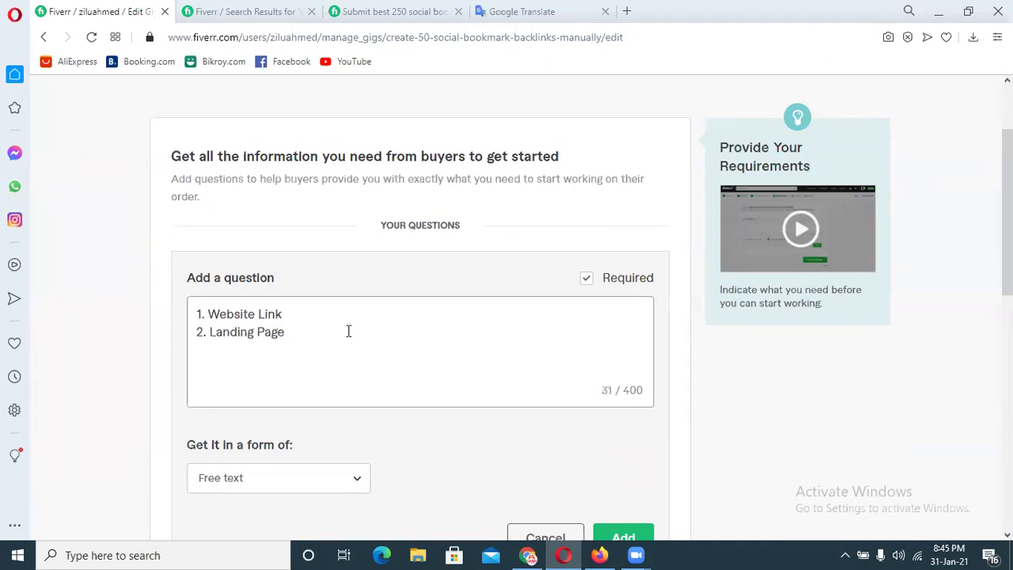
Add "3. Description" as the third line of the buyer question, correcting its spelling and capitalization.
key("Return")
type("3. DEscripton")
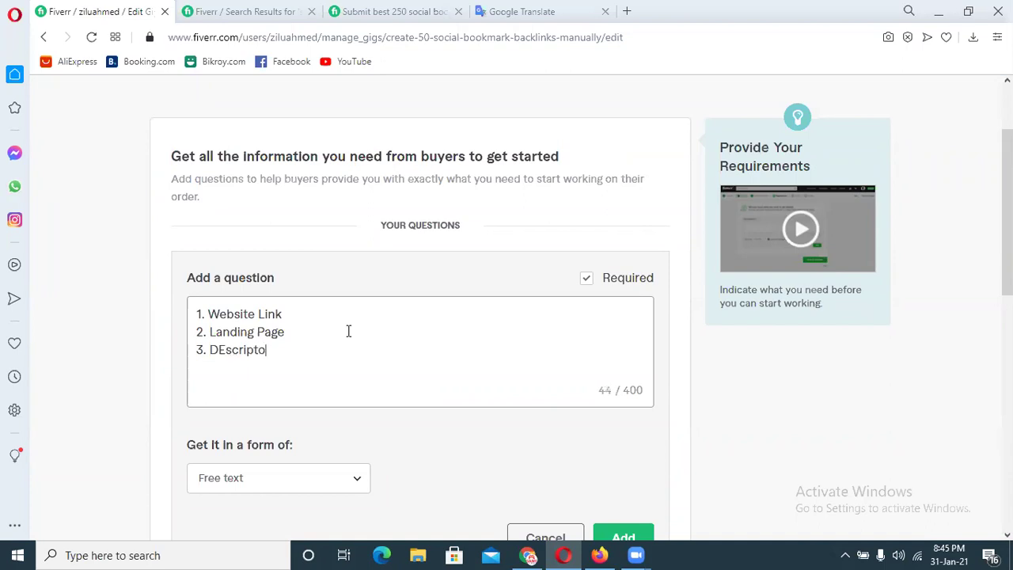
key("BackSpace")
key("BackSpace")
key("BackSpace")
key("BackSpace")
key("BackSpace")
key("BackSpace")
key("BackSpace")
key("BackSpace")
key("BackSpace")
type("escri")
type("to")
type("opn")
key("BackSpace")
key("BackSpace")
key("BackSpace")
key("BackSpace")
key("BackSpace")
key("BackSpace")
key("BackSpace")
type("rip")
type("tion ")
Complete the buyer question's list with "4. Keyword" and "5. Title" on separate lines.
type("4. ")
type("K")
type("eyword")
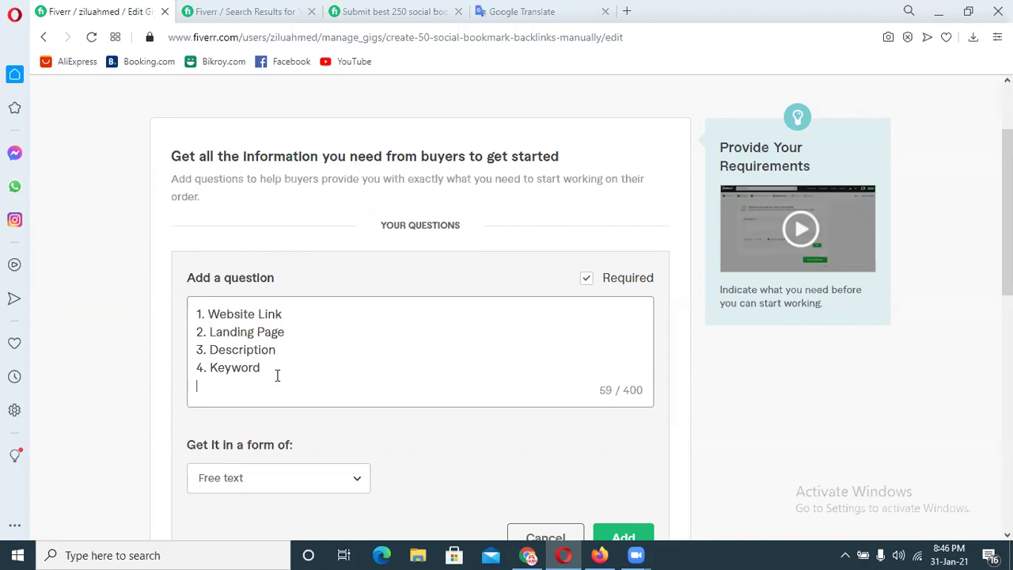
type(". Title")
left_click_drag(259, 386, 170, 327)
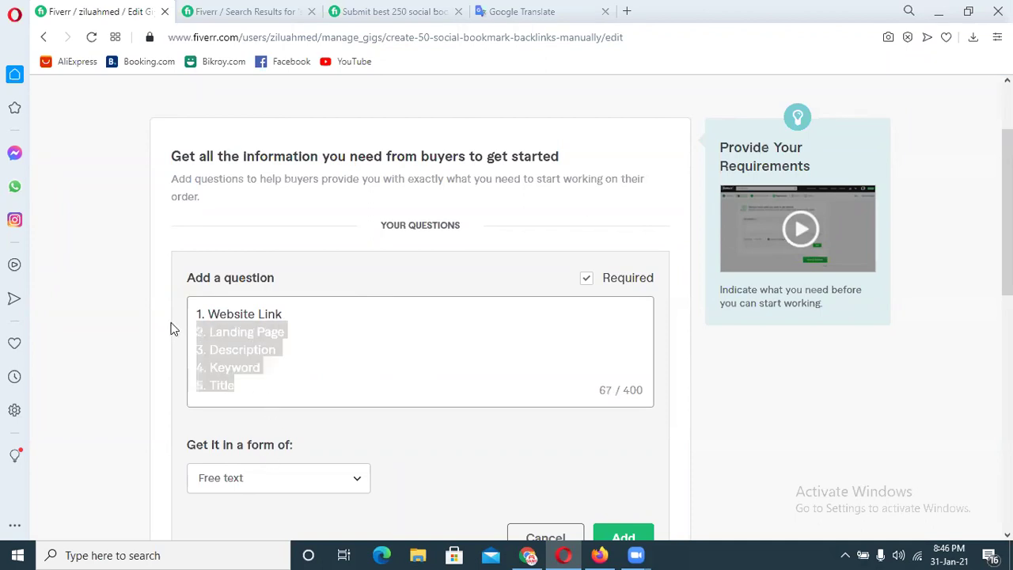
left_click(289, 311)
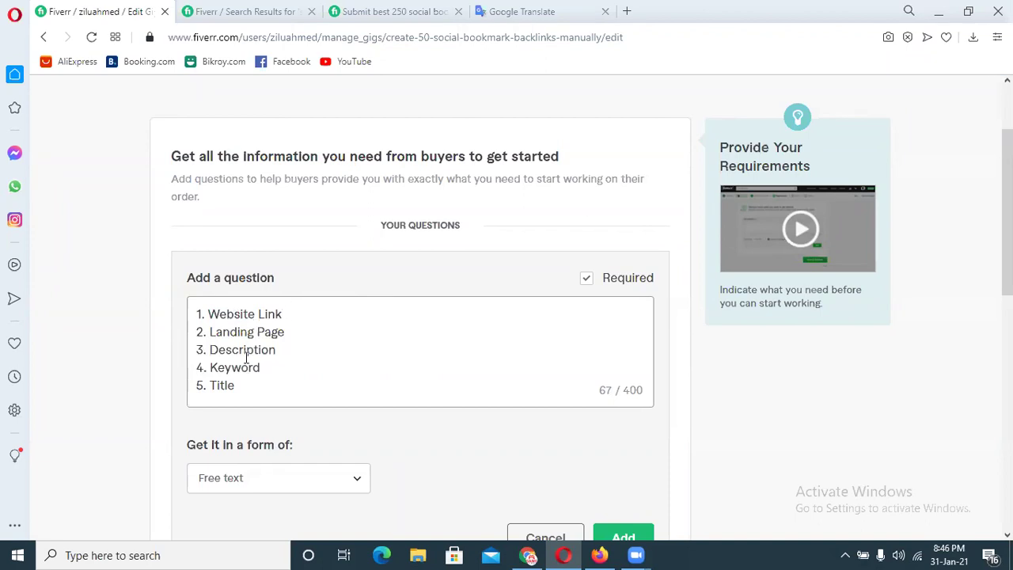
left_click_drag(240, 386, 198, 311)
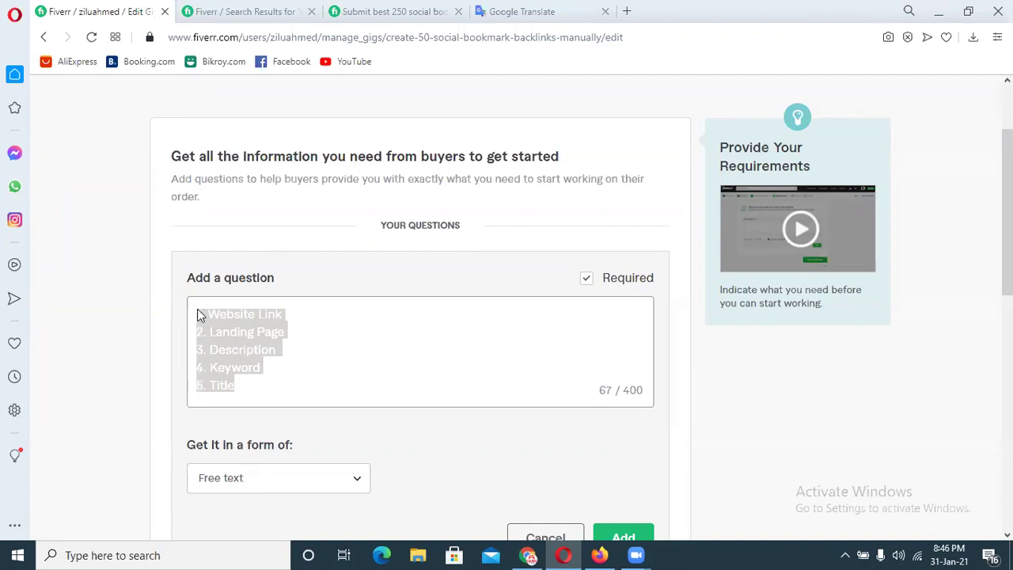
left_click(291, 354)
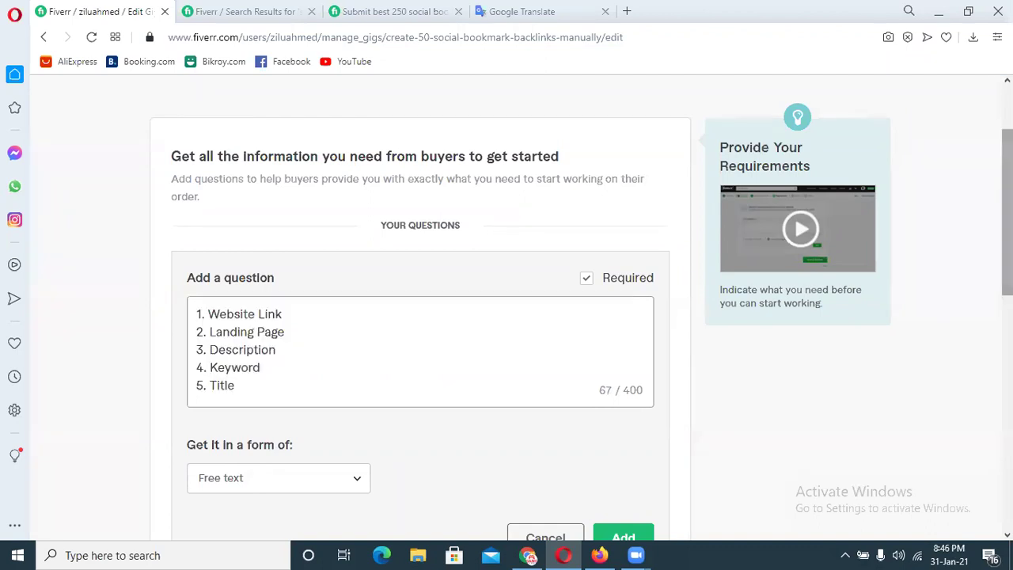
Set the buyer question's answer form to Attachment and add the question to the requirements.
scroll(762, 330, "down", 2)
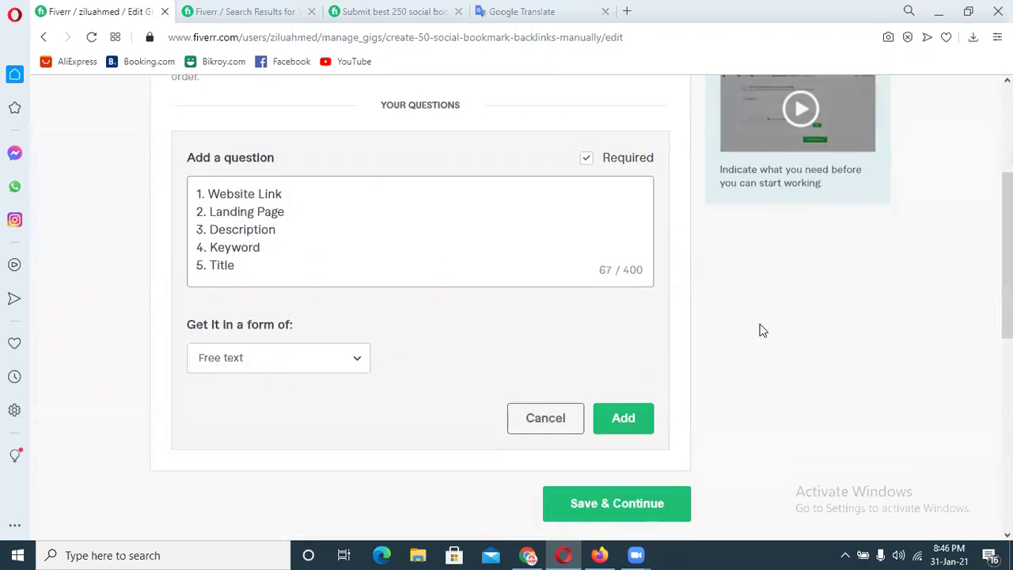
left_click(254, 363)
left_click(247, 483)
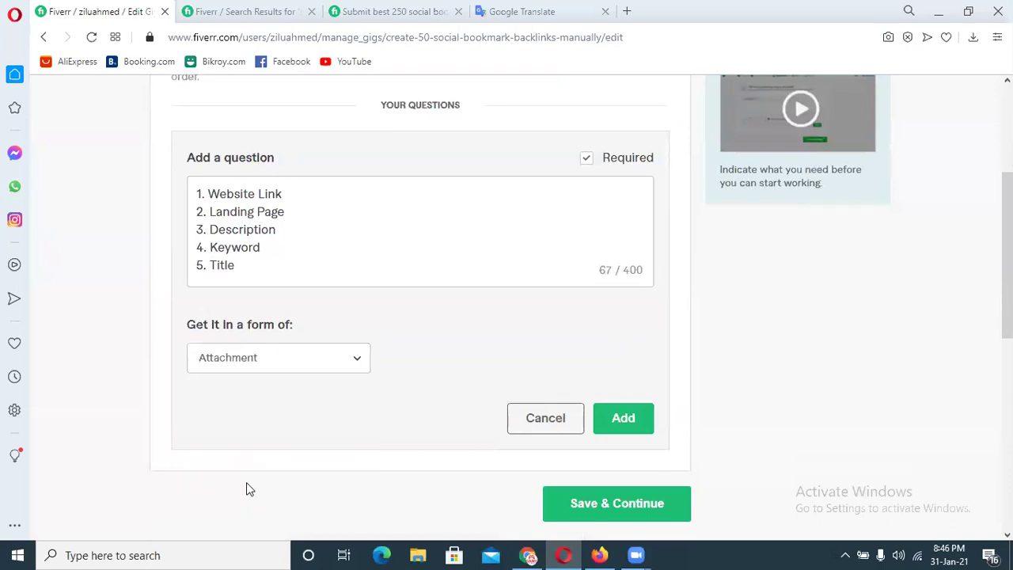
left_click(623, 428)
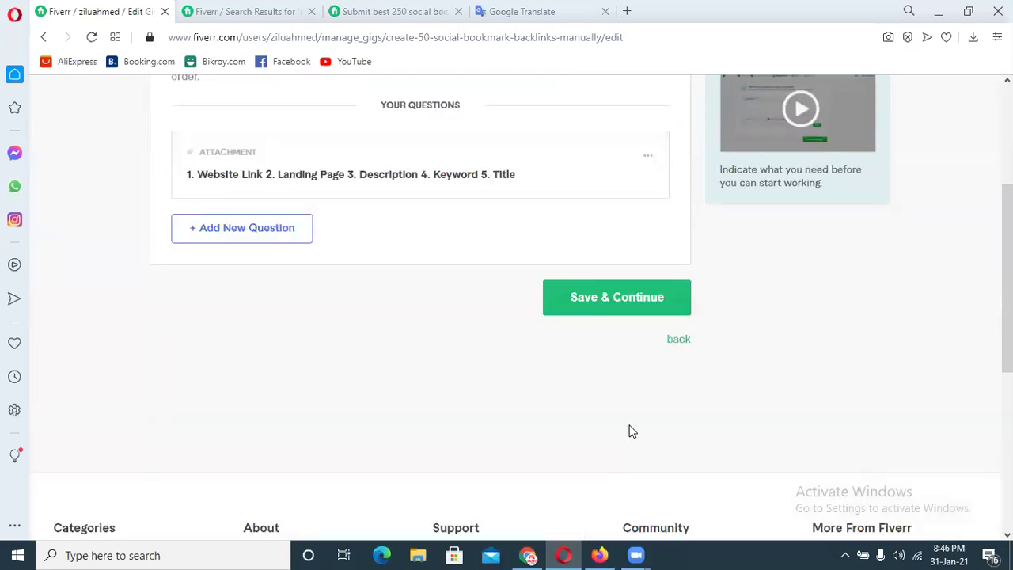
Save the requirements and continue to the Gig Photos area of the Gallery section.
left_click(621, 313)
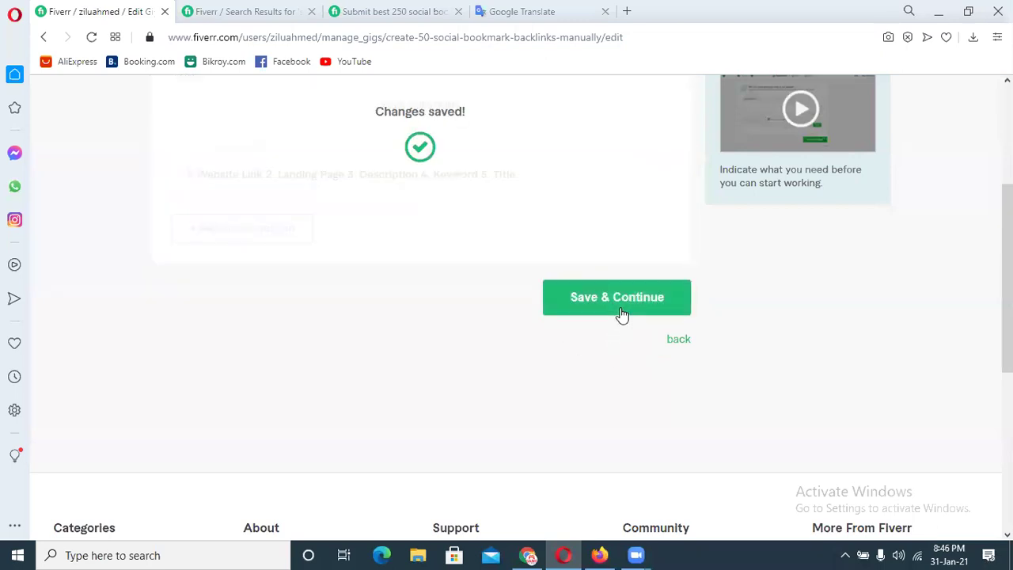
scroll(621, 314, "down", 5)
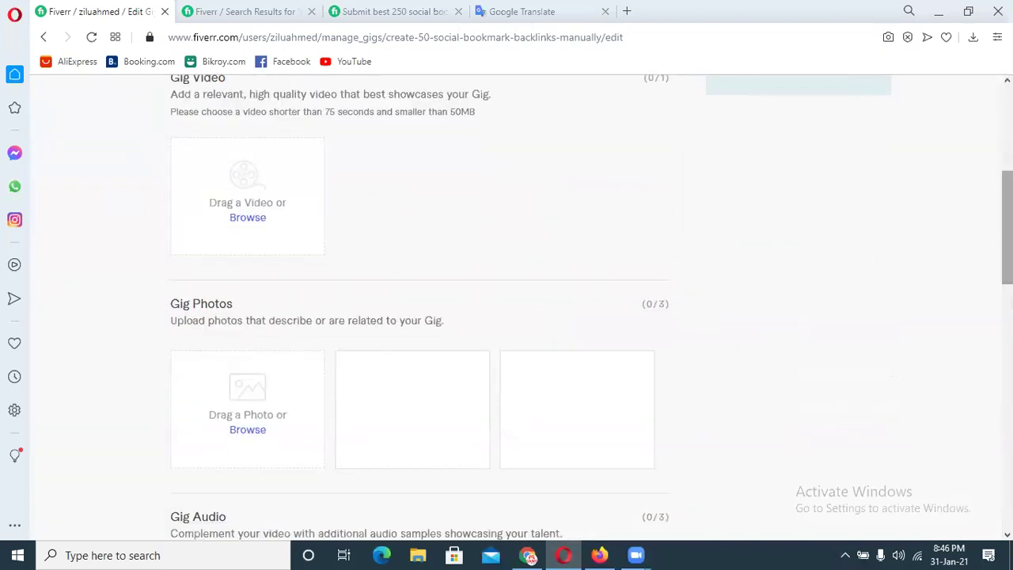
scroll(1005, 230, "down", 1)
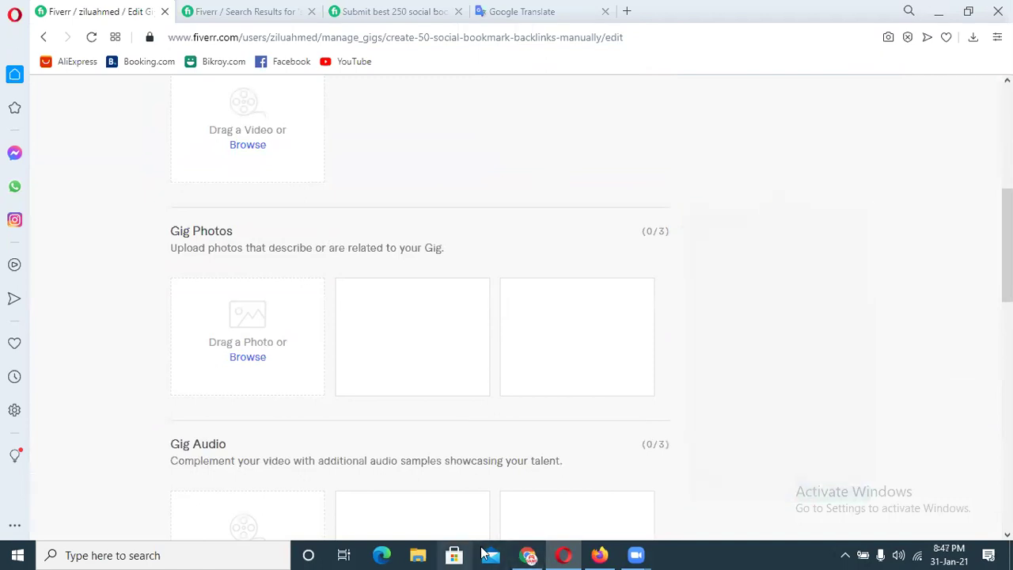
Switch to Chrome and close the domain authority checker page.
left_click(528, 554)
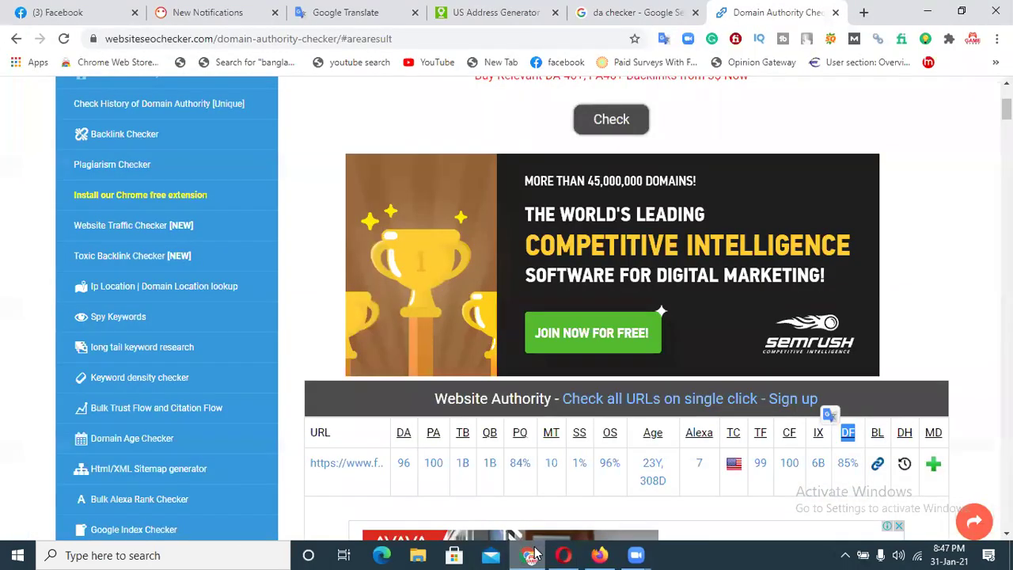
left_click(837, 13)
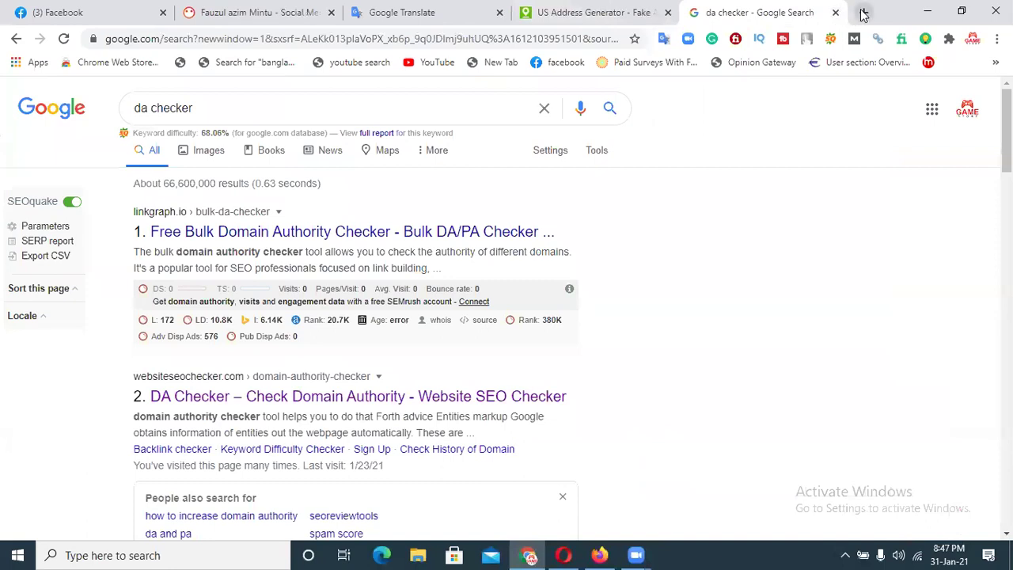
Open Canva in a new browser tab and create a custom design of 550 × 370 px.
left_click(862, 12)
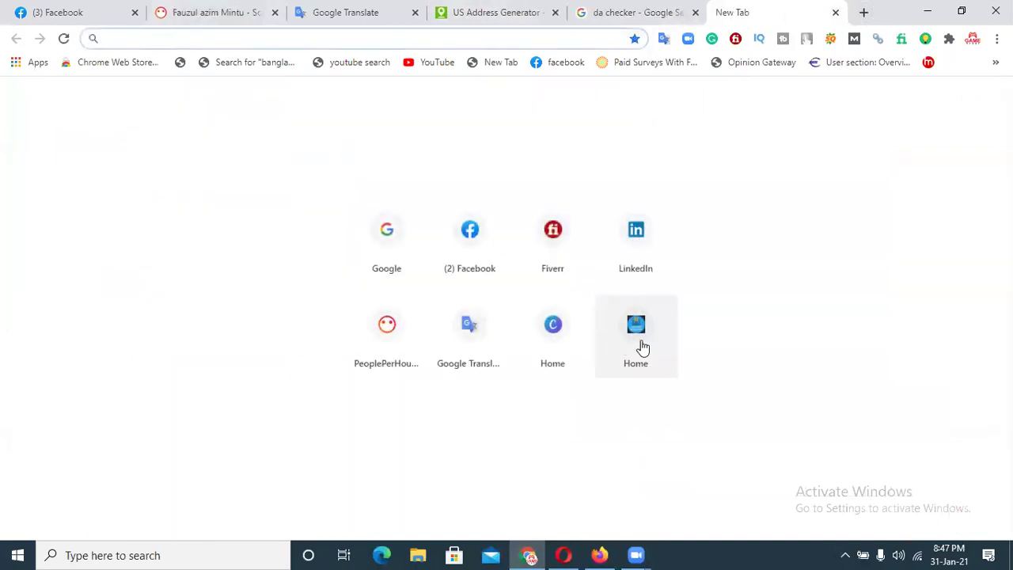
left_click(562, 345)
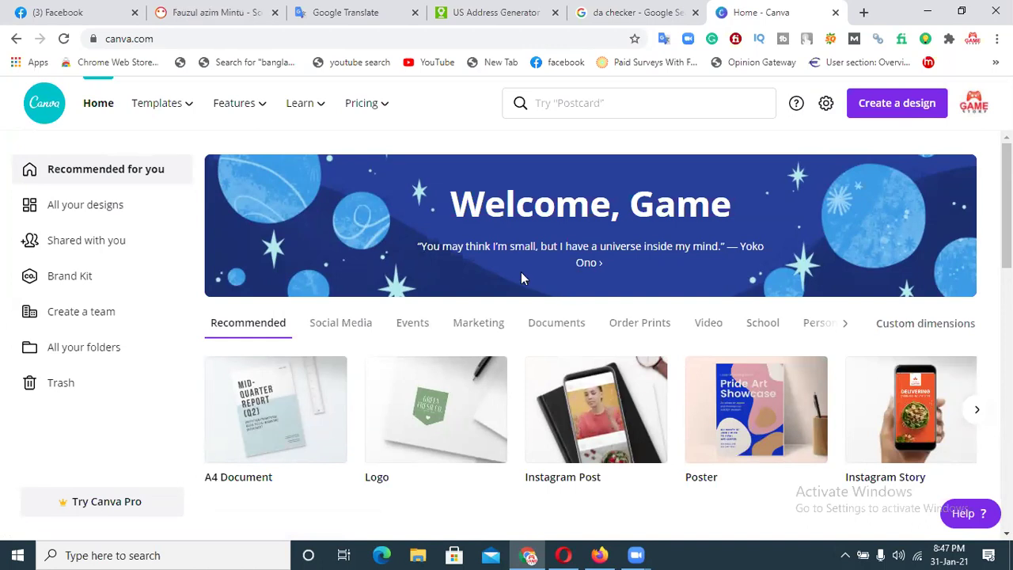
left_click(884, 108)
left_click(793, 182)
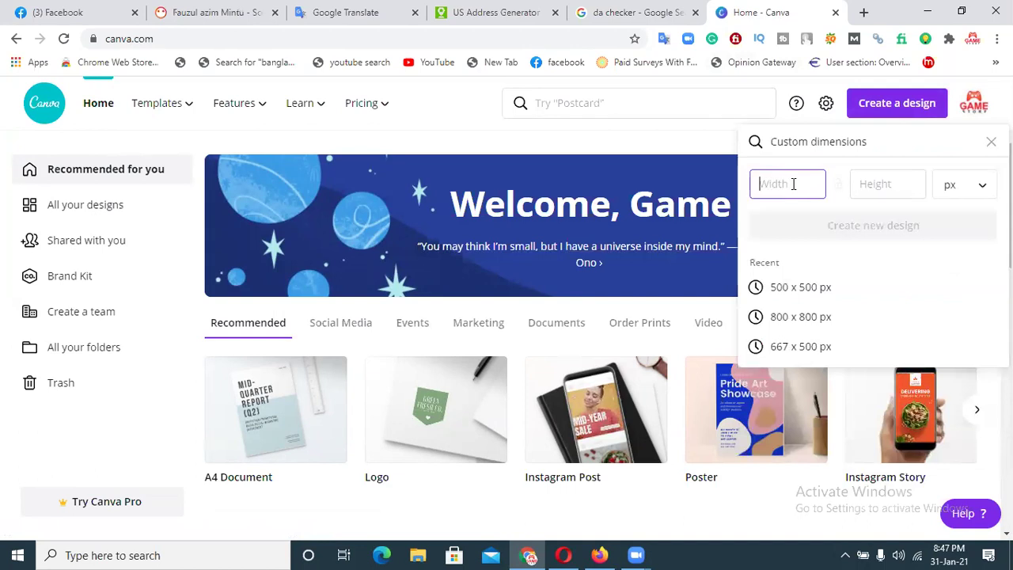
type("550")
left_click(888, 185)
type("370")
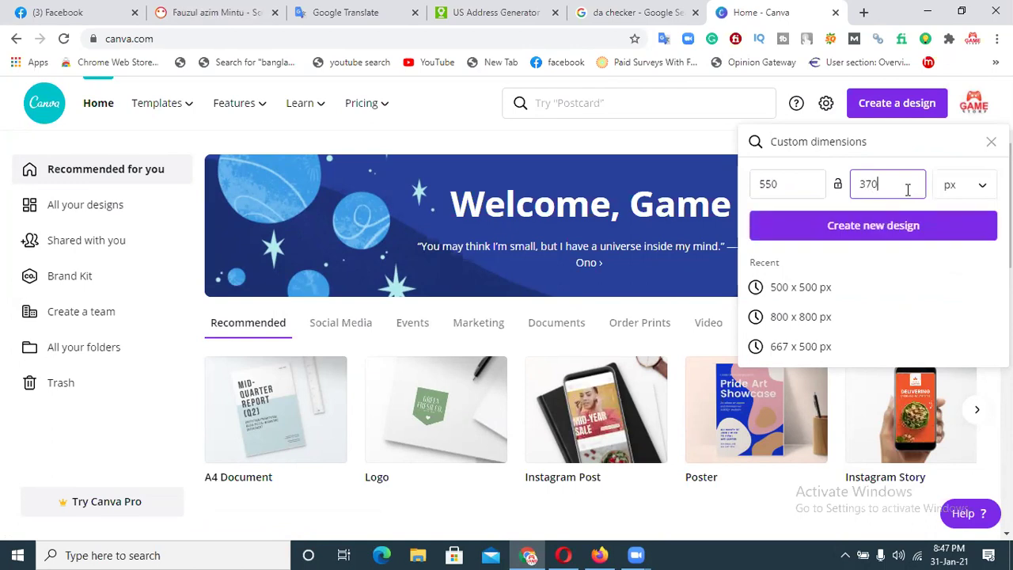
left_click(874, 237)
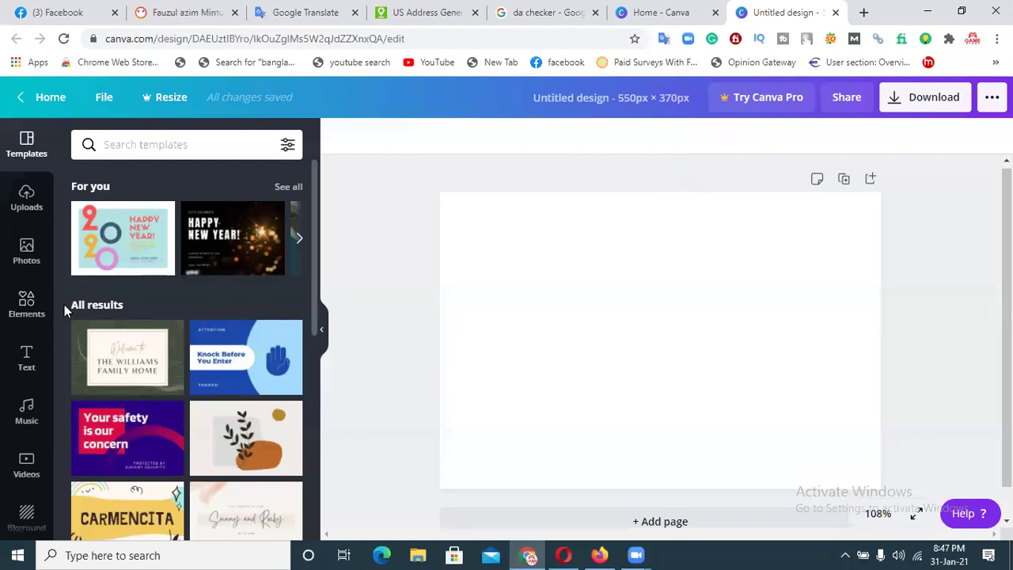
Add a heading to the blank page with the text "SEO Backlink".
left_click(27, 358)
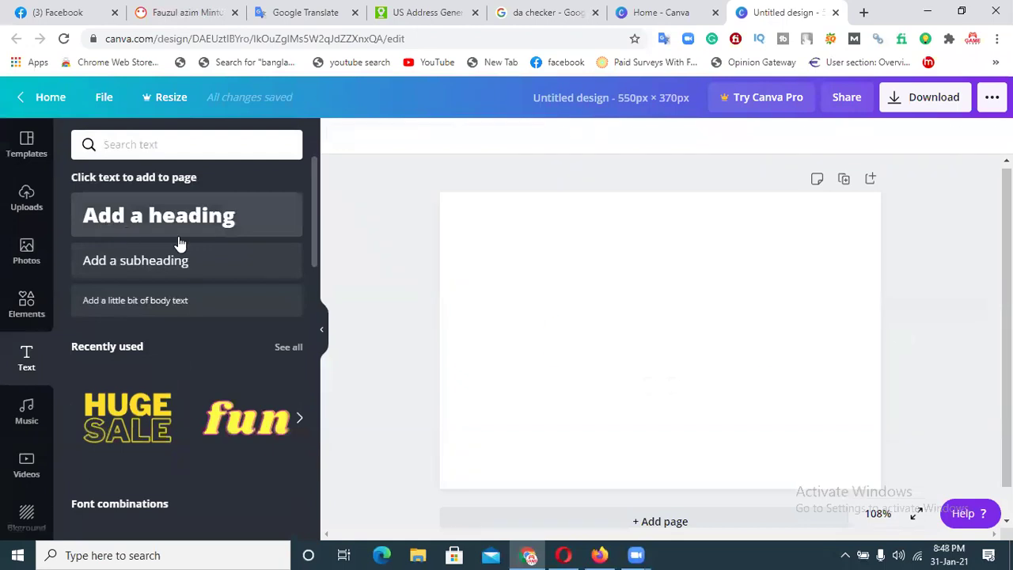
left_click(180, 240)
type("SEO Backli")
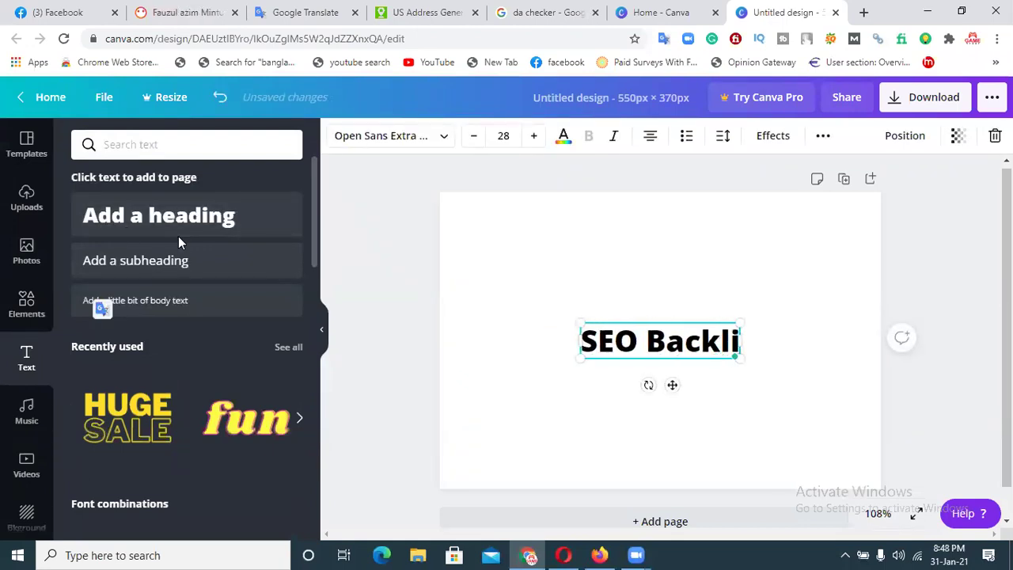
type("nk")
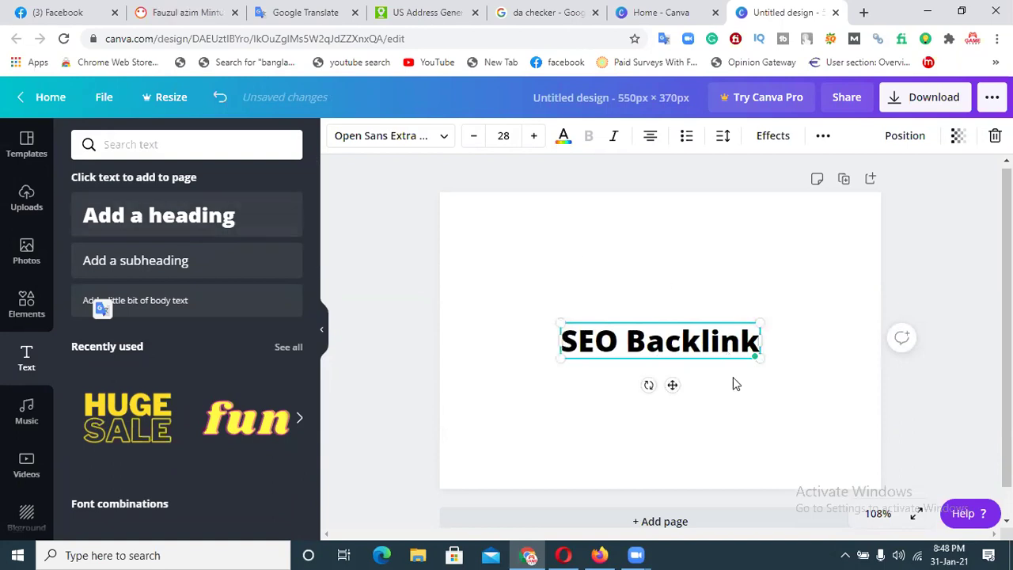
left_click(792, 401)
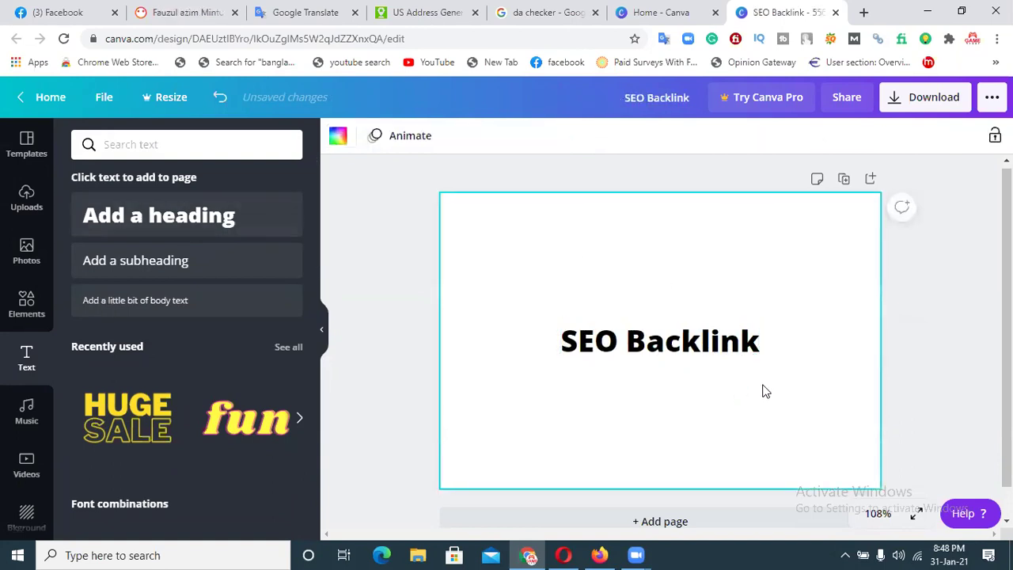
Change the "SEO Backlink" heading's font to Norwester.
left_click(747, 358)
left_click(441, 142)
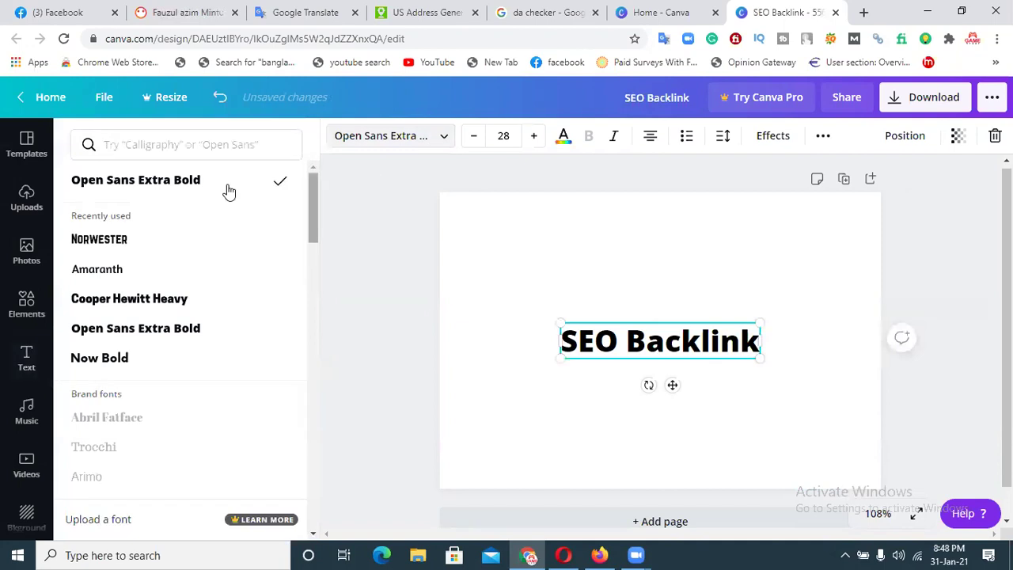
left_click(166, 240)
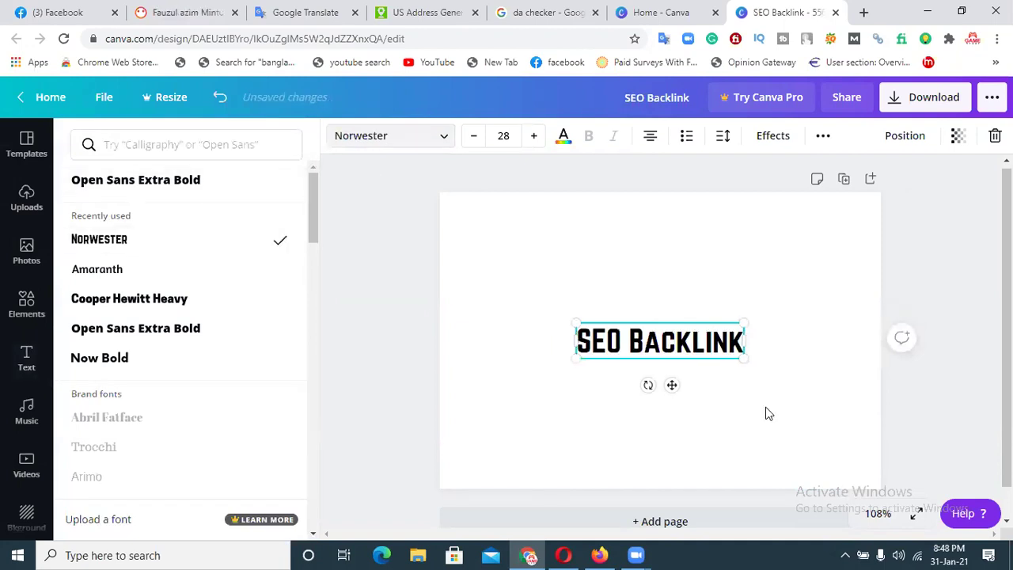
left_click(763, 401)
left_click(744, 370)
left_click(731, 360)
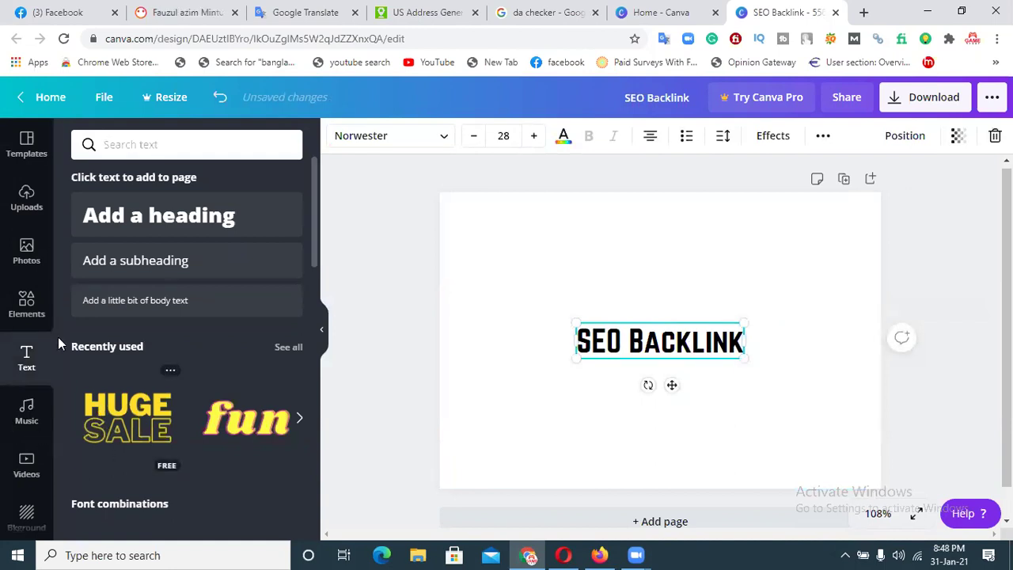
Add a single-cell grid to the page and shrink it to a full-width band along the page's upper edge.
left_click(32, 313)
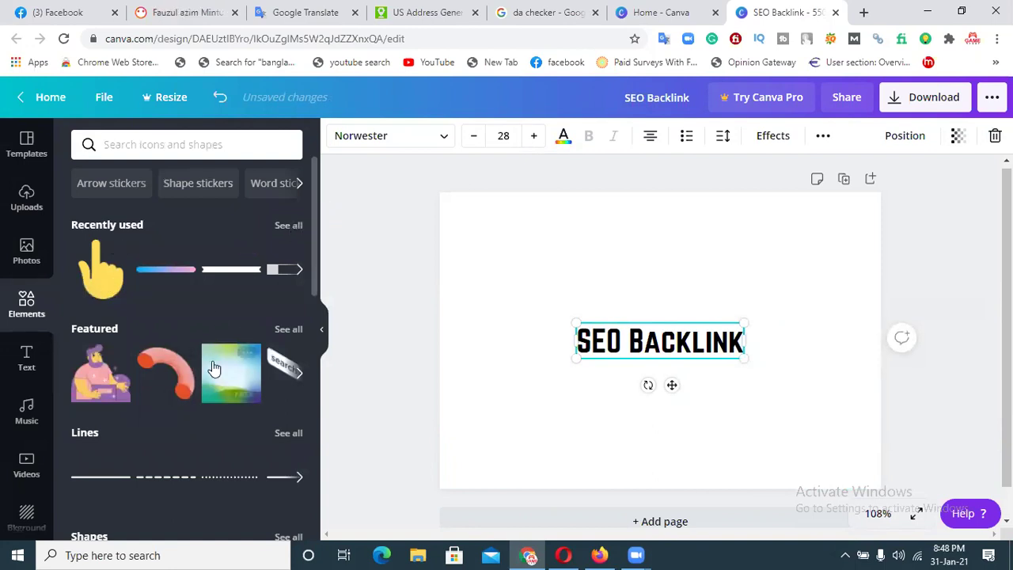
scroll(302, 356, "down", 10)
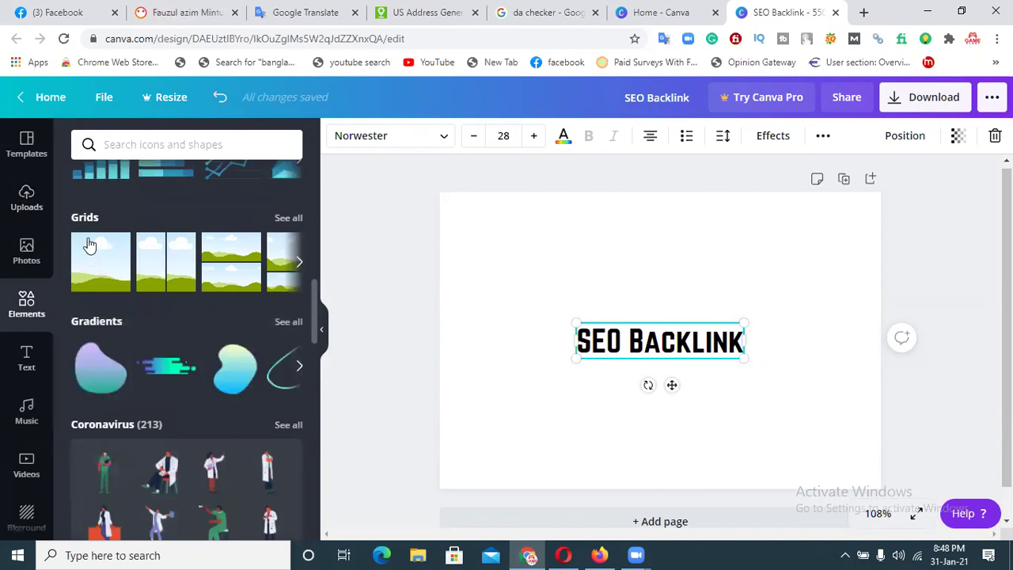
left_click(90, 255)
left_click_drag(659, 489, 631, 247)
left_click(559, 282)
left_click(575, 231)
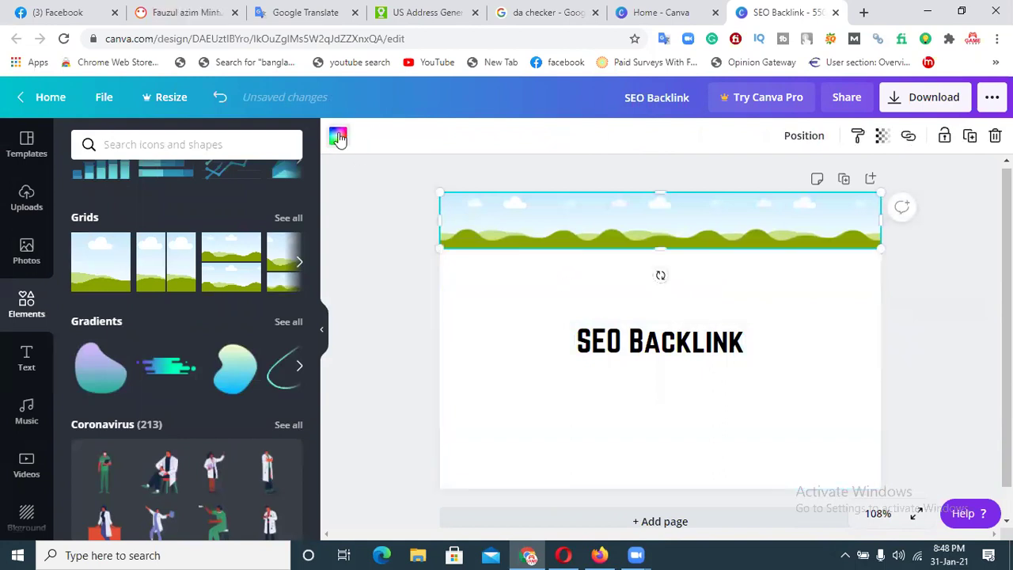
Fill the grid band above the heading with dark blue from the default colors.
left_click(338, 138)
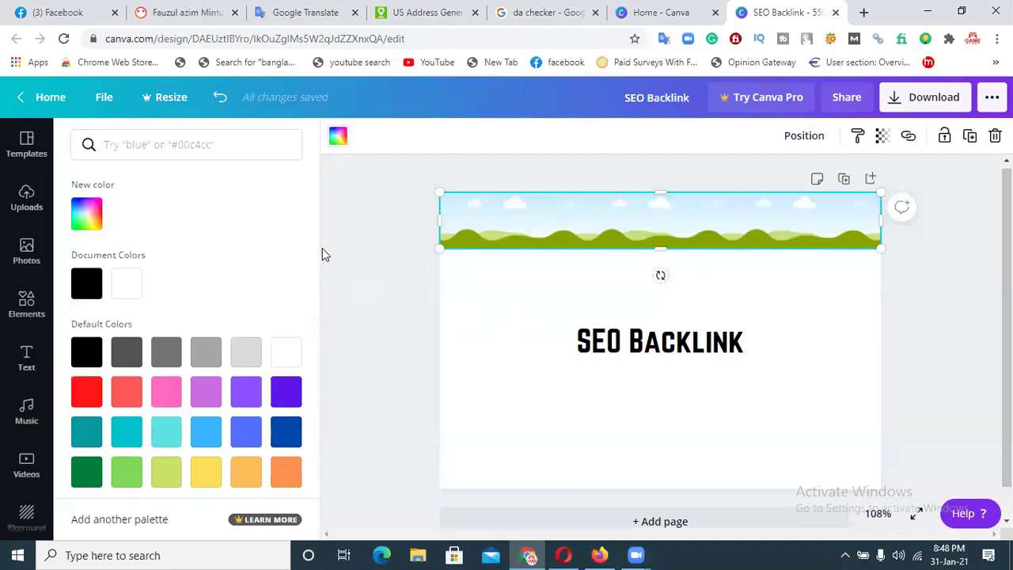
scroll(319, 266, "down", 1)
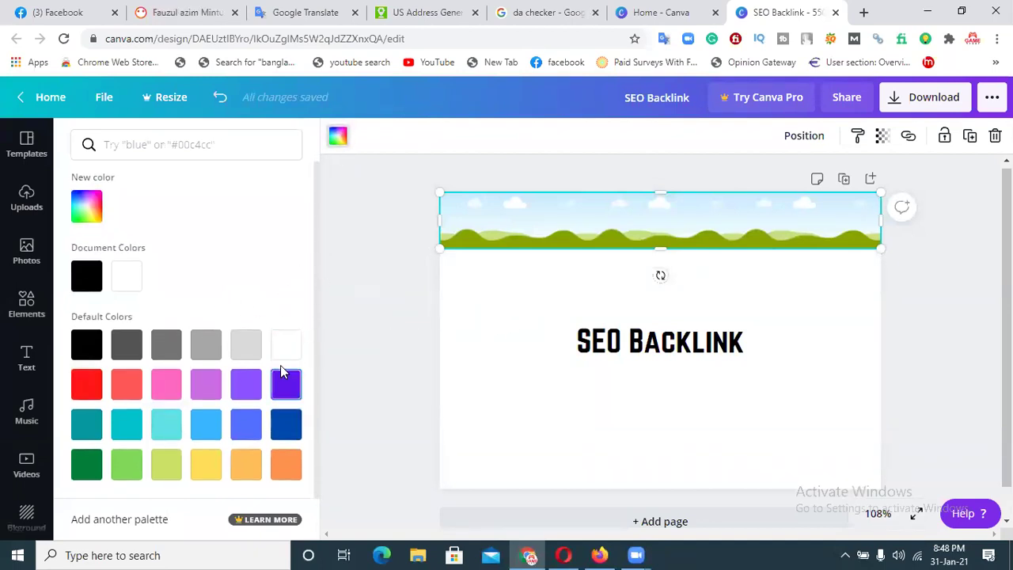
left_click(290, 424)
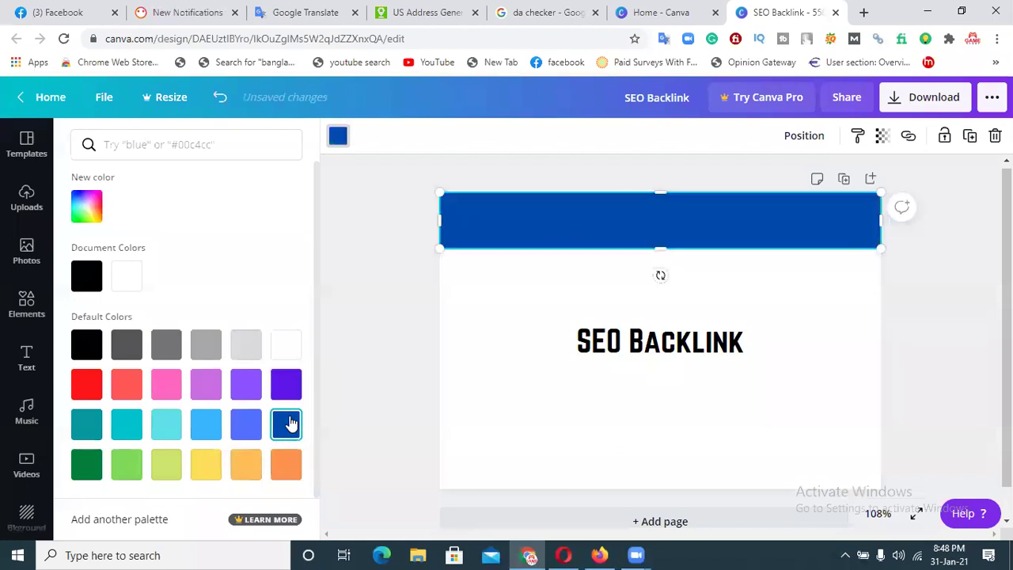
Recolor the band with a custom bright green.
left_click(95, 203)
left_click_drag(138, 336, 159, 334)
left_click_drag(265, 263, 275, 230)
left_click_drag(155, 340, 149, 336)
left_click(585, 409)
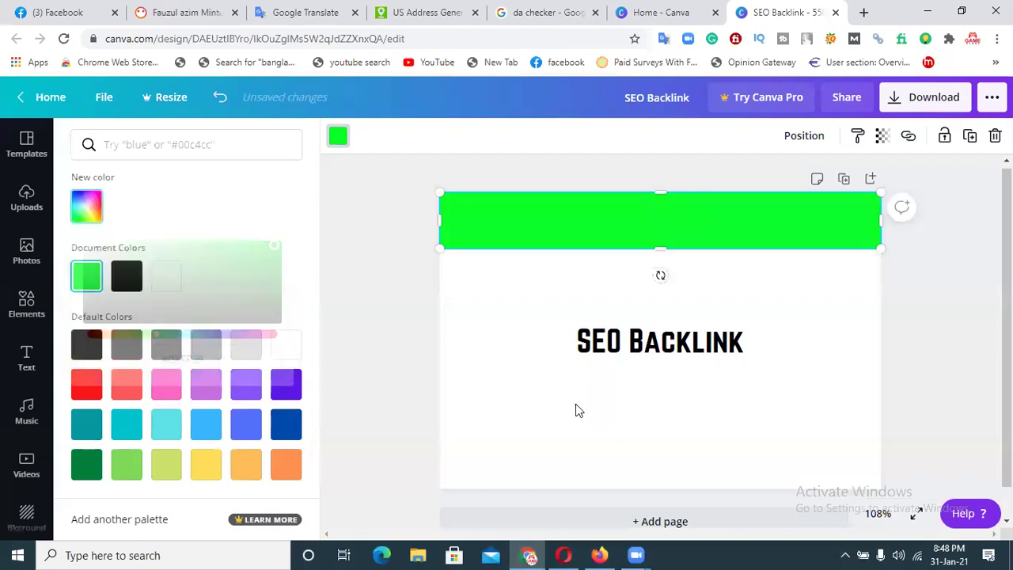
Move the "SEO Backlink" heading onto the band and enlarge it to font size 72 so it spans the page width.
left_click_drag(657, 346, 655, 224)
left_click_drag(575, 234, 440, 228)
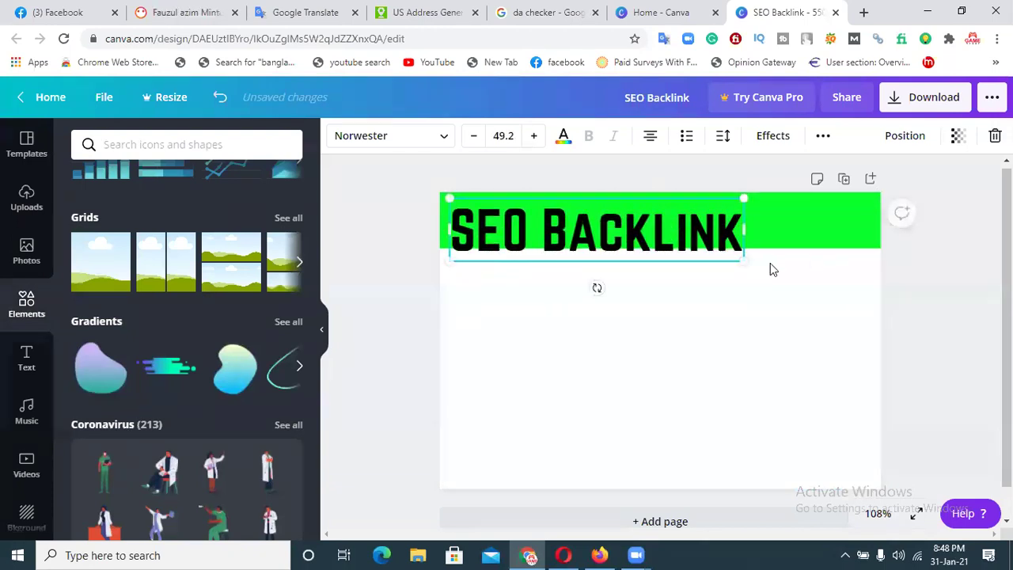
left_click_drag(742, 260, 882, 288)
left_click_drag(794, 255, 788, 232)
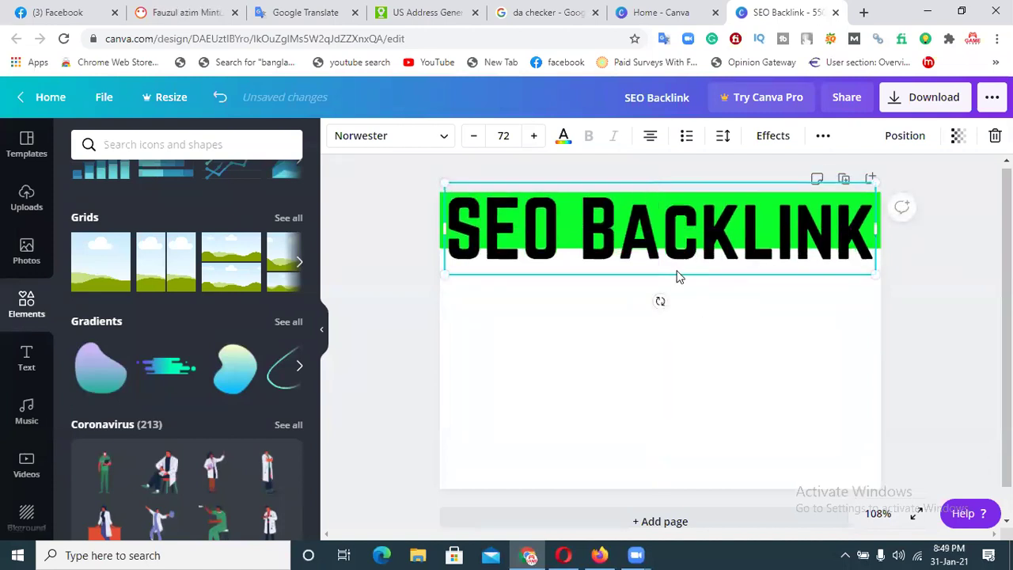
Extend the band downward to cover the heading's full height and nudge the heading slightly down within it.
left_click(719, 333)
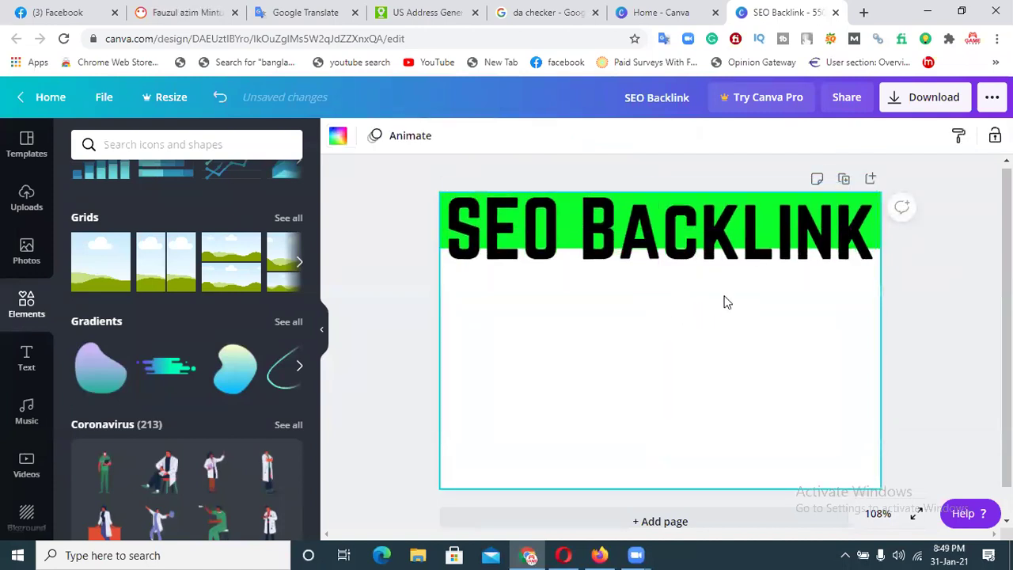
left_click(879, 238)
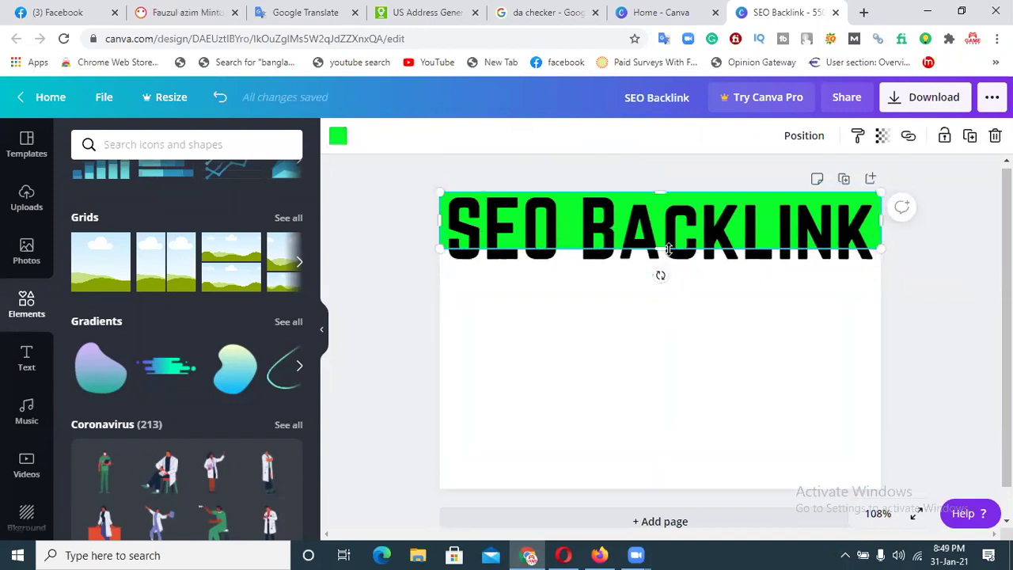
left_click_drag(667, 258, 671, 266)
left_click(615, 334)
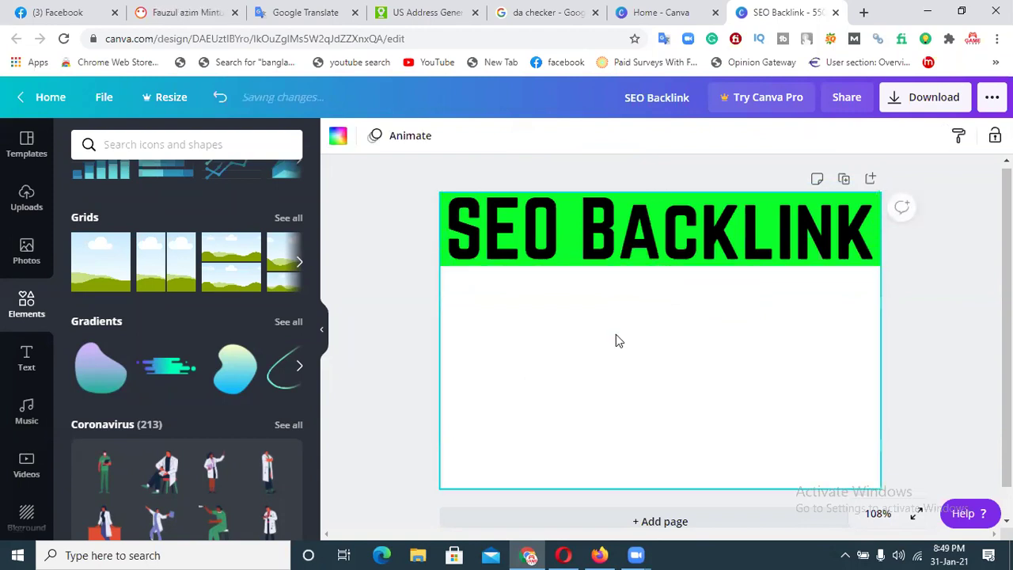
left_click(641, 235)
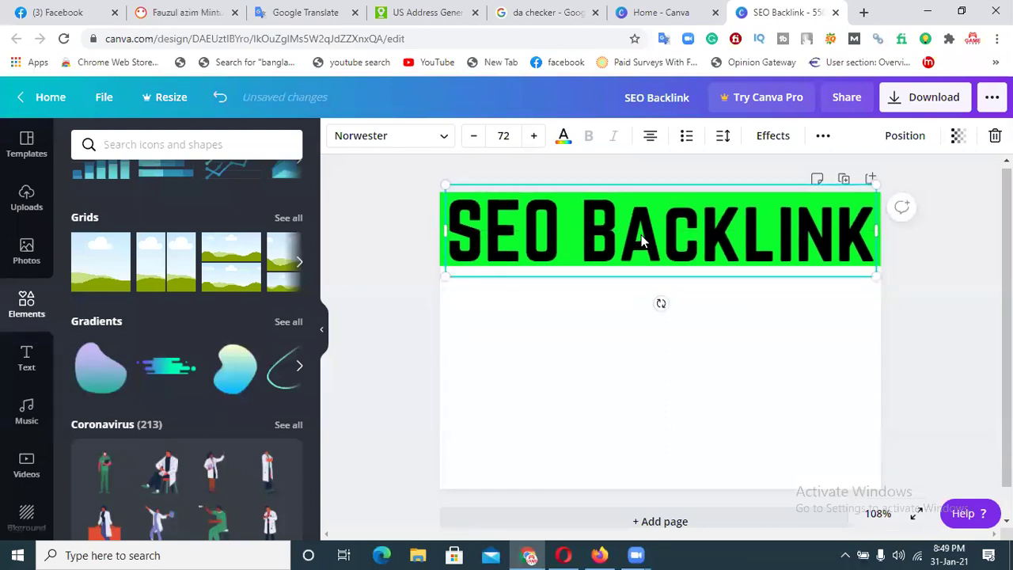
left_click(621, 325)
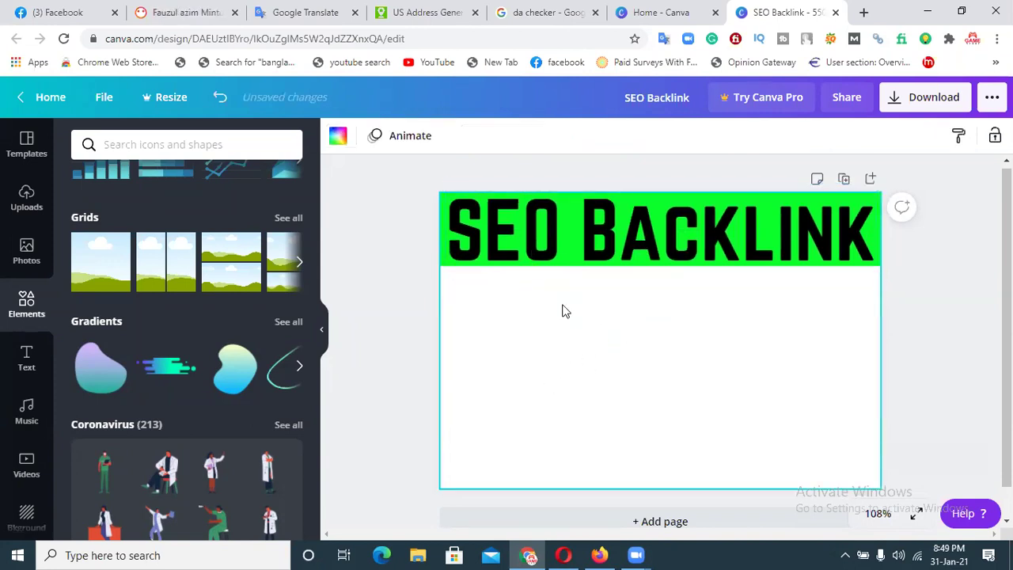
Apply the Lift text effect to the "SEO Backlink" heading.
left_click(576, 259)
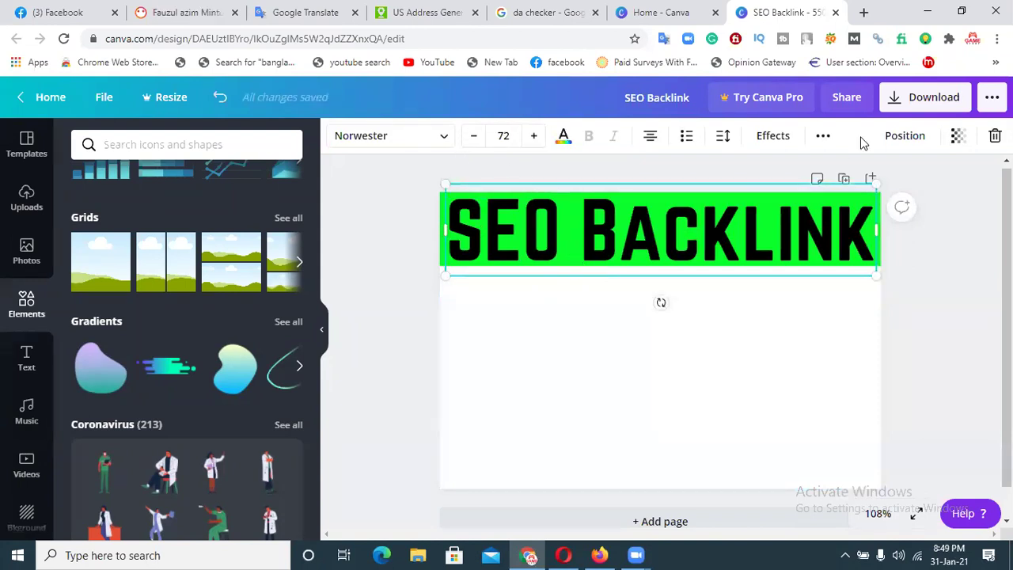
left_click(776, 136)
left_click(268, 225)
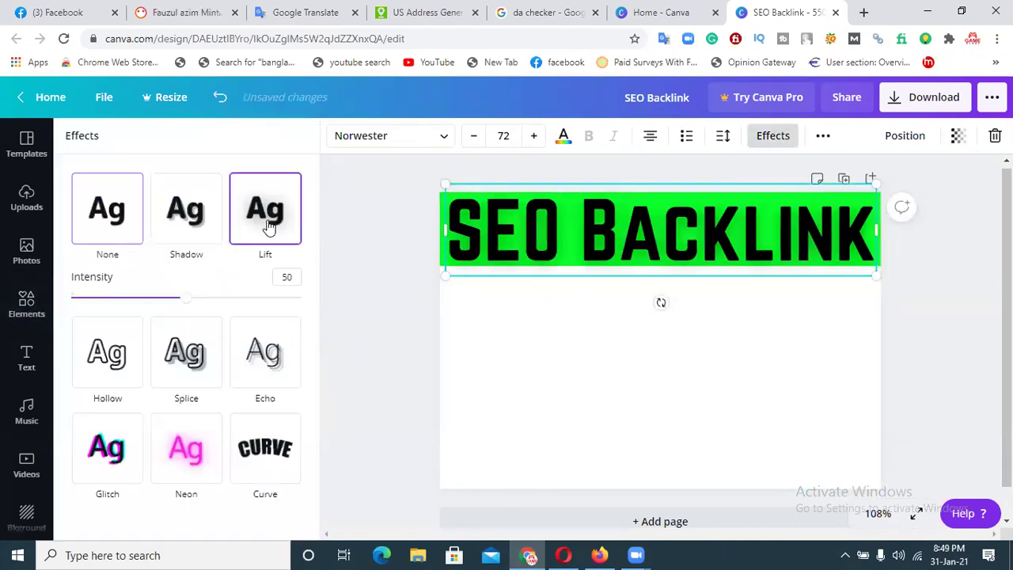
left_click(710, 384)
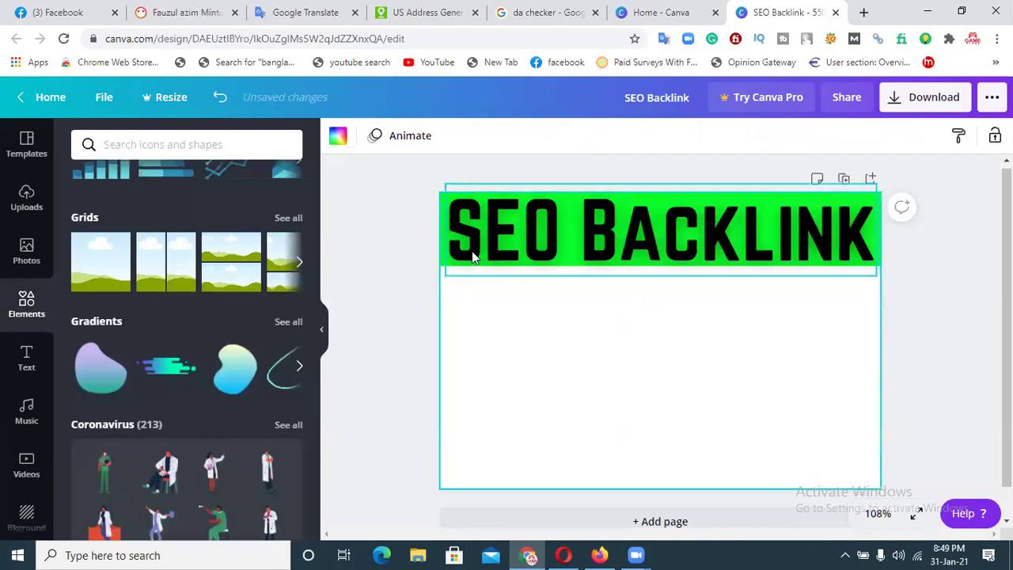
Change the band behind the heading to a custom hot pink.
left_click(440, 198)
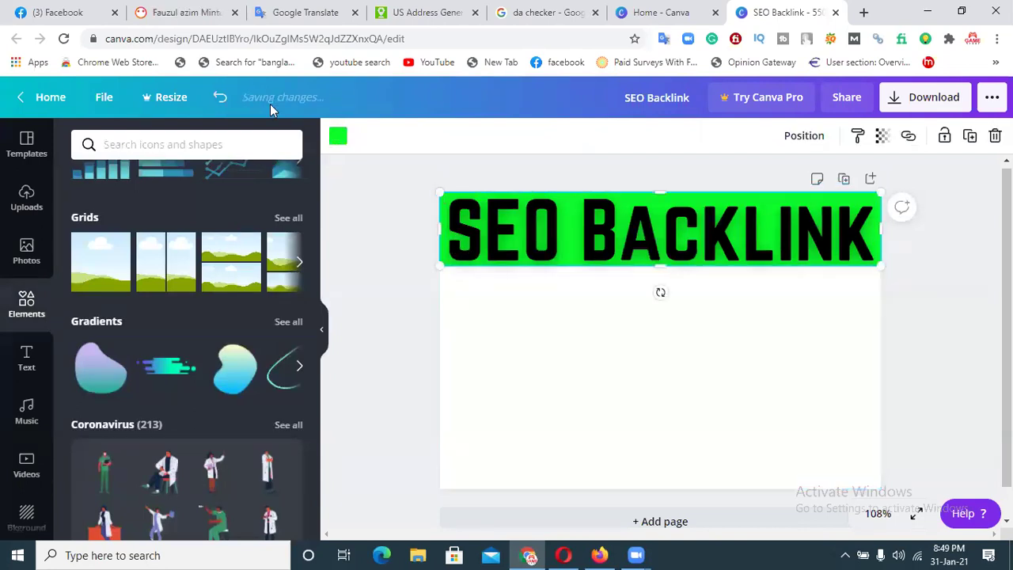
left_click(338, 136)
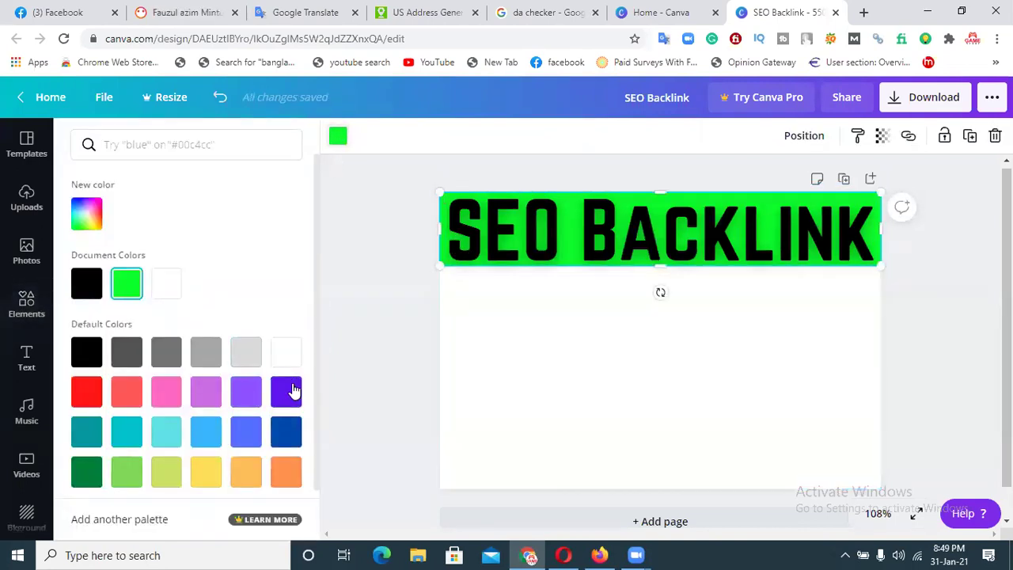
left_click(86, 214)
left_click(258, 341)
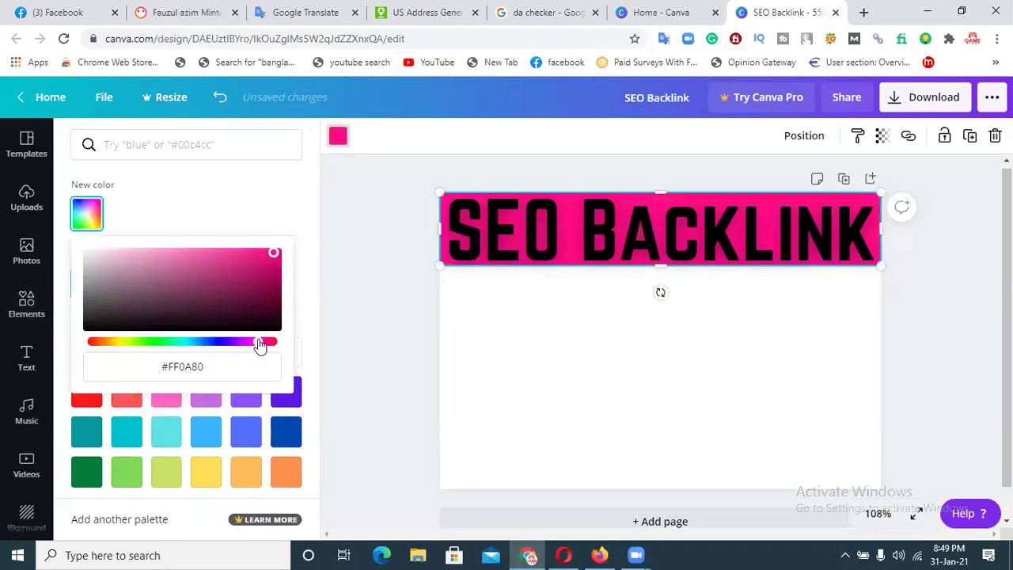
left_click_drag(259, 346, 262, 346)
left_click(499, 255)
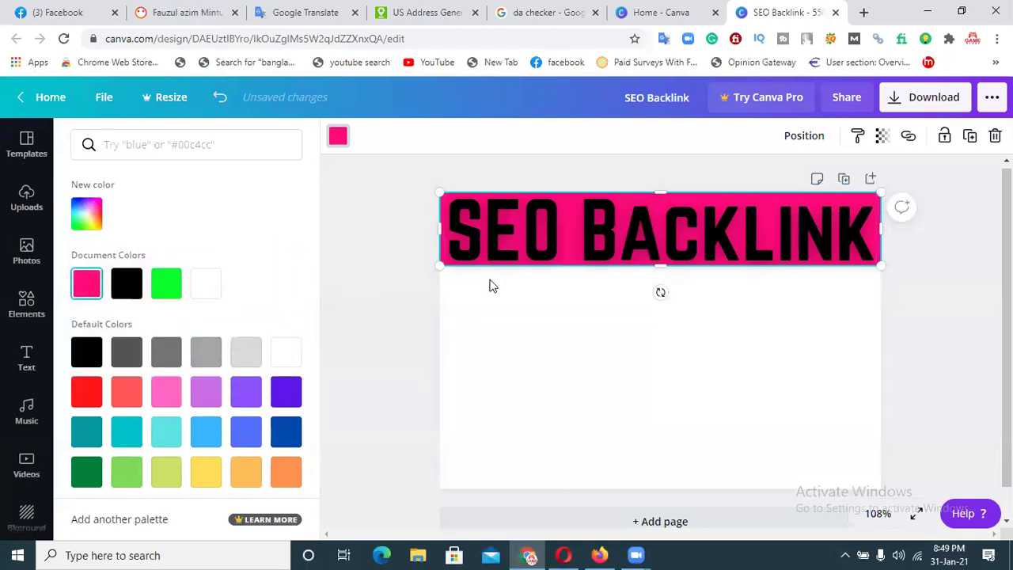
Set the "SEO Backlink" heading's text color to white.
left_click(489, 252)
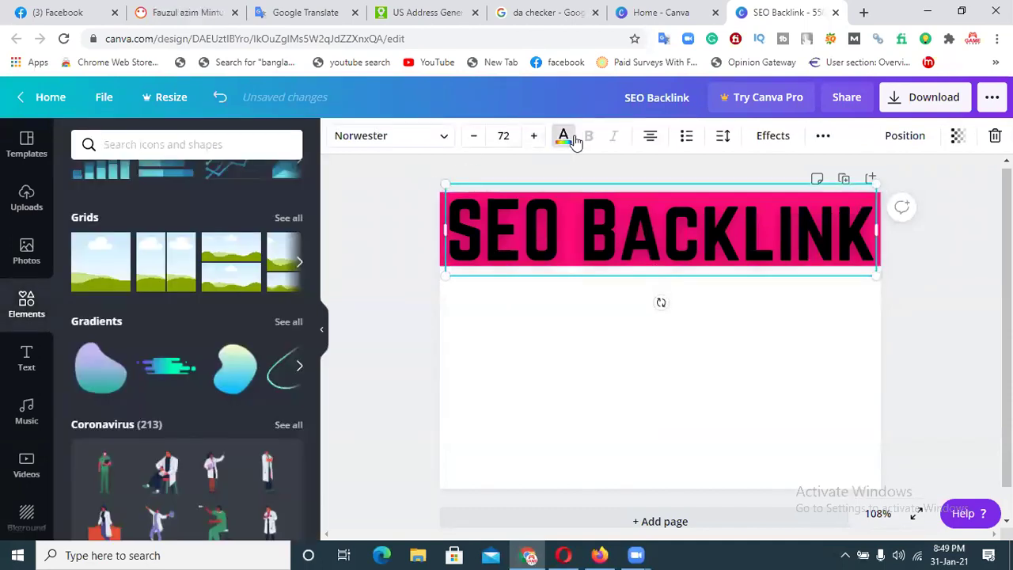
left_click(564, 136)
left_click(288, 354)
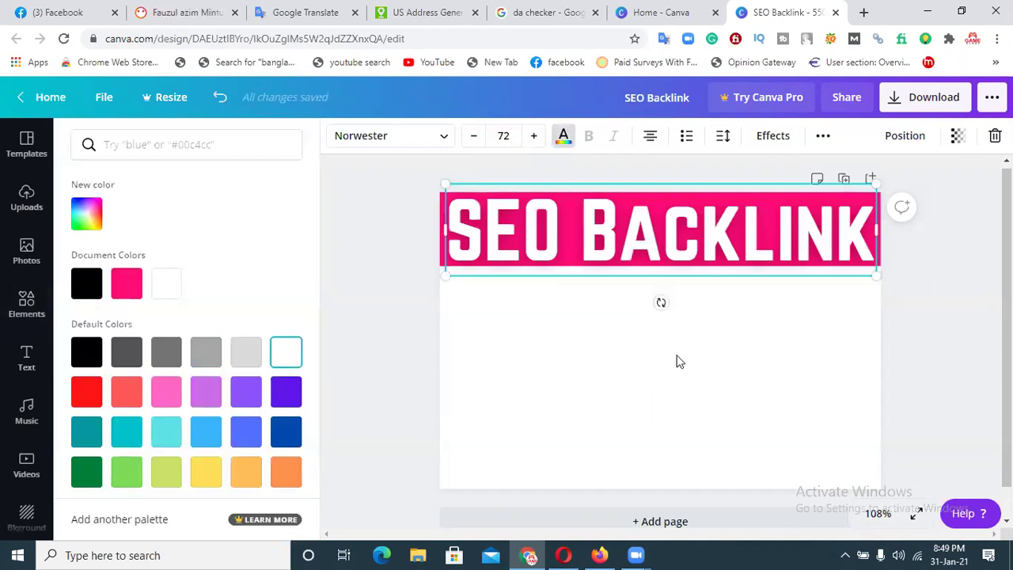
Change the band behind the heading to the custom dark crimson color #990032.
left_click(714, 388)
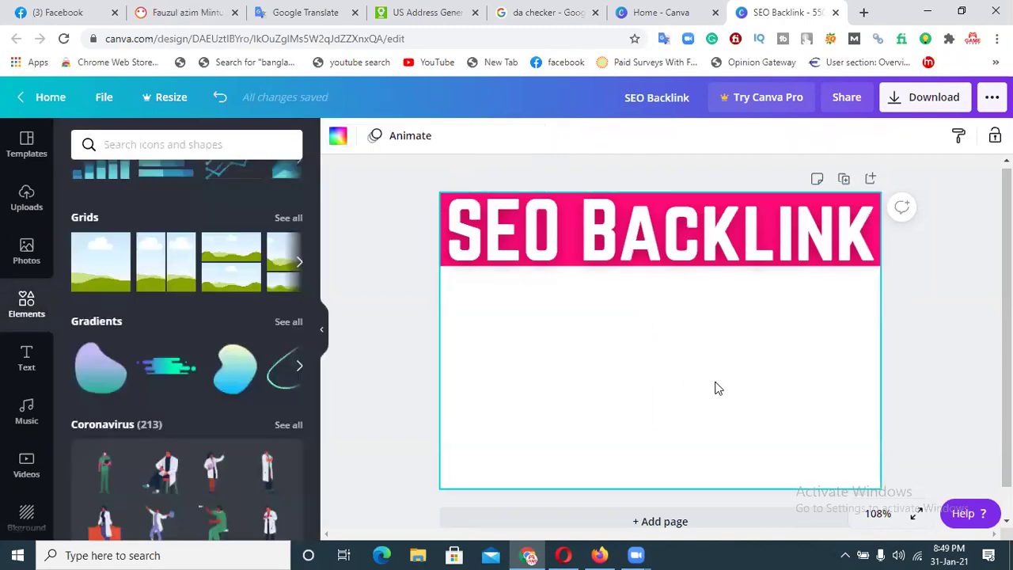
left_click(442, 262)
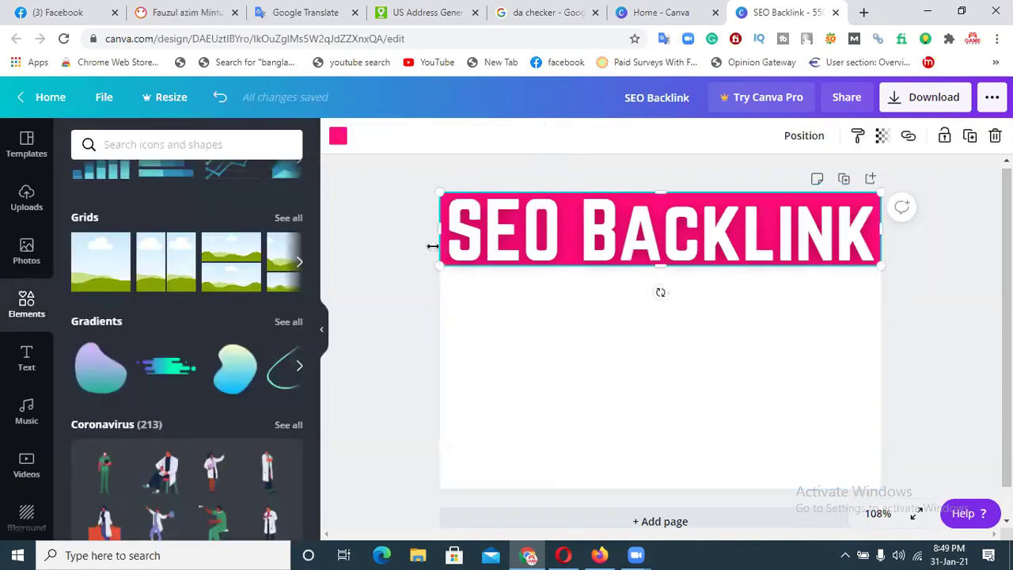
left_click(340, 136)
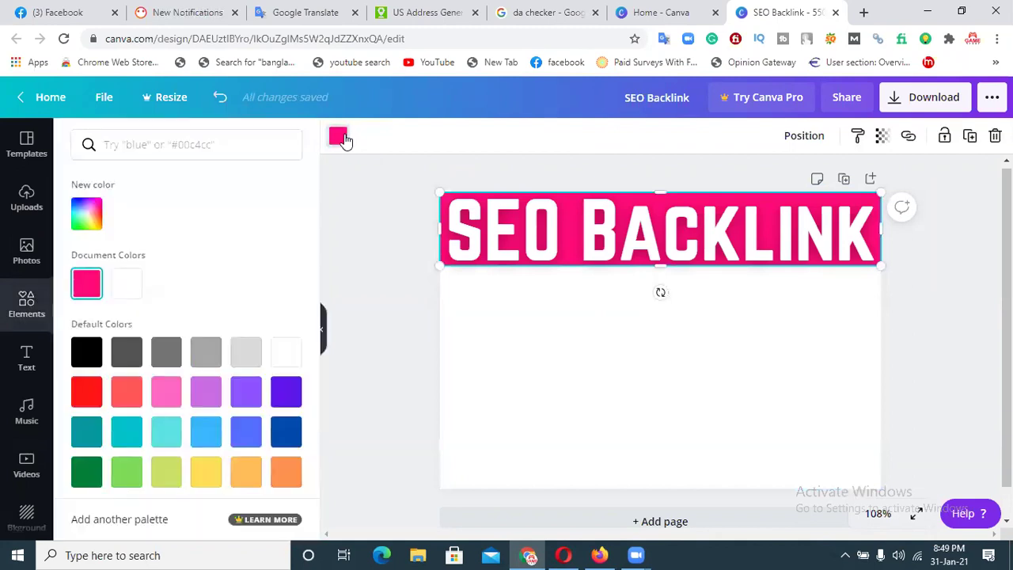
left_click(88, 208)
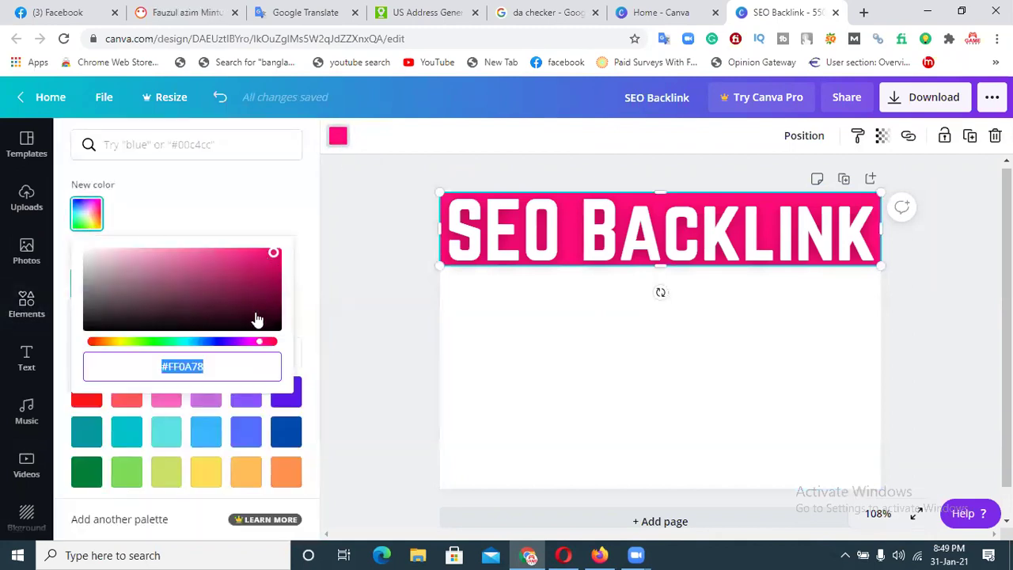
left_click(263, 345)
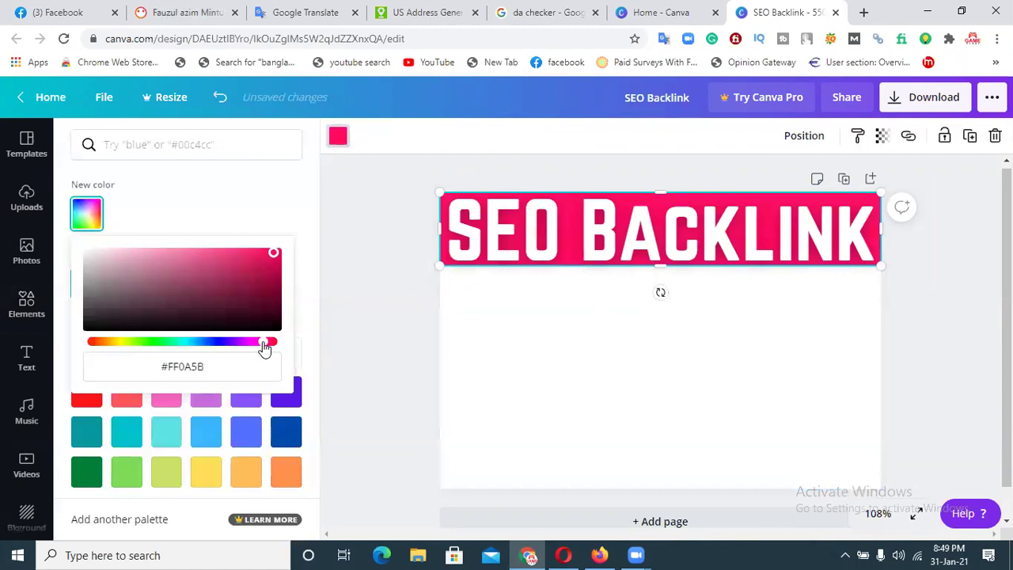
left_click_drag(273, 254, 287, 280)
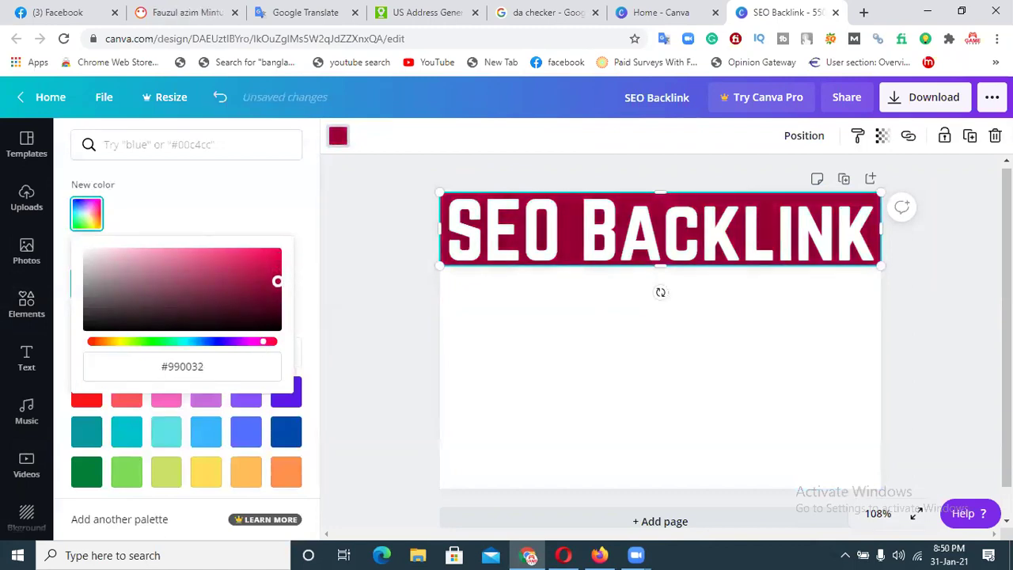
left_click(787, 387)
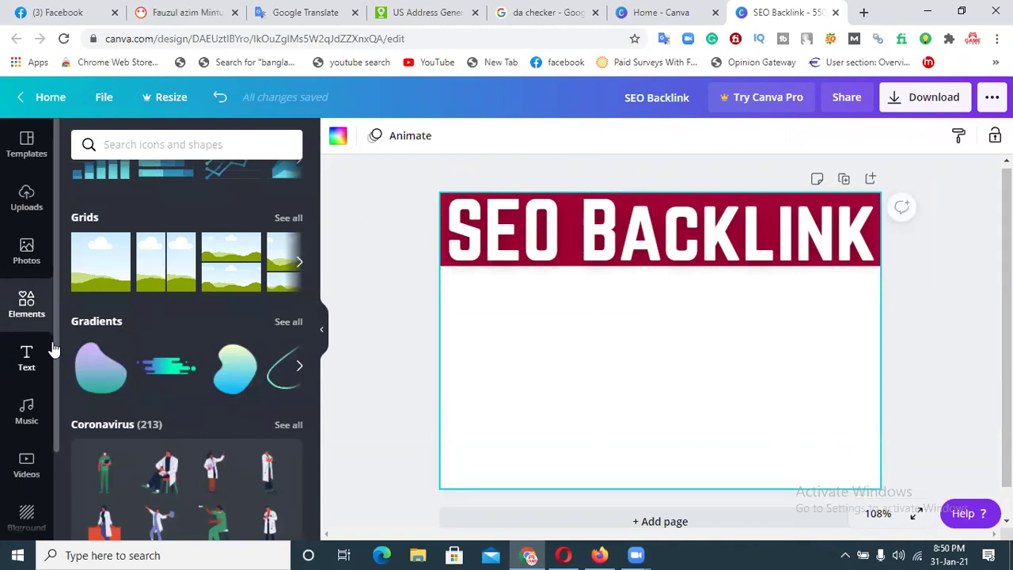
Browse the background library and try the blue gradient and the pale cloudy sky as the page background.
scroll(39, 356, "down", 3)
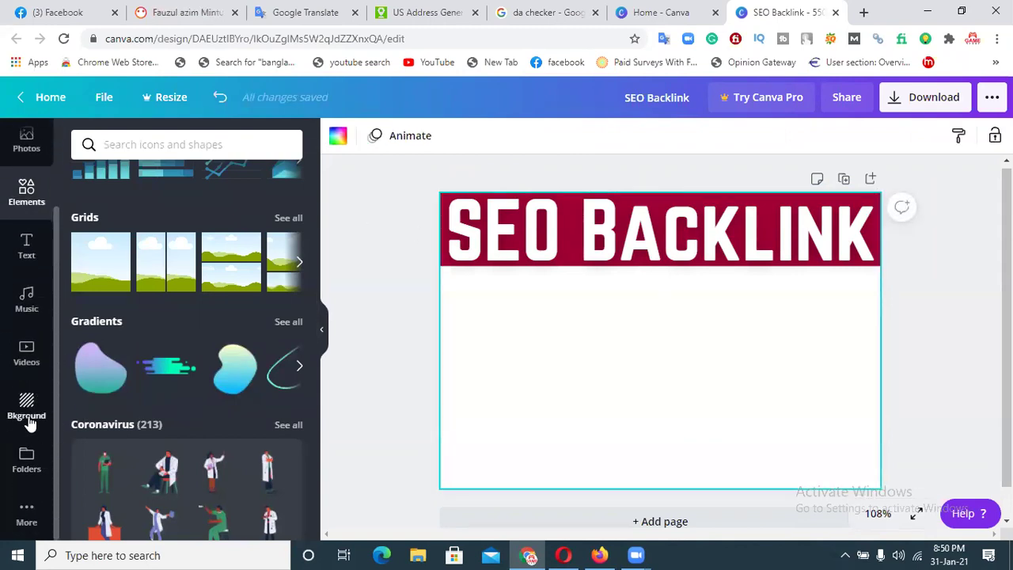
left_click(28, 419)
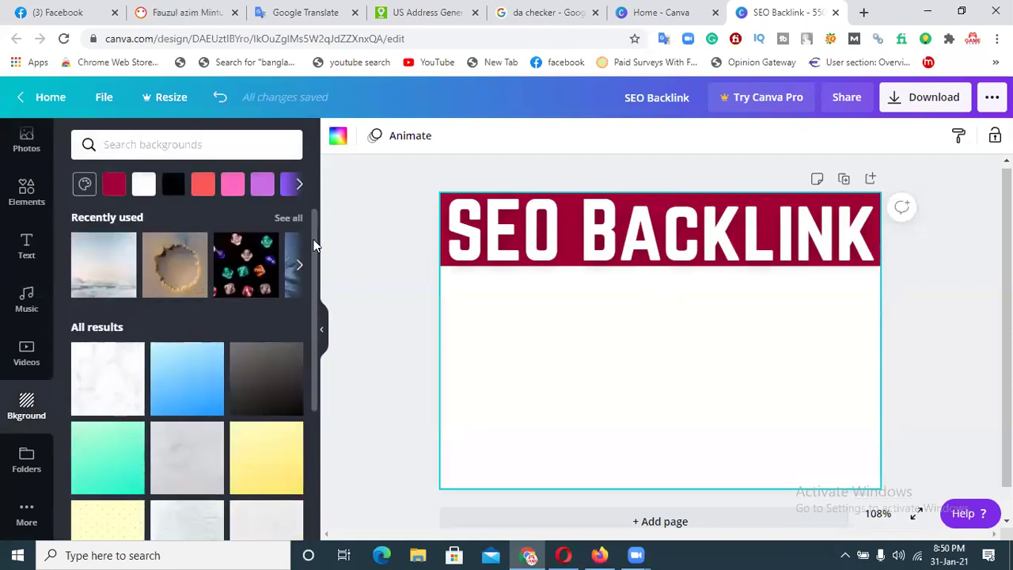
left_click_drag(312, 235, 315, 350)
scroll(314, 351, "down", 2)
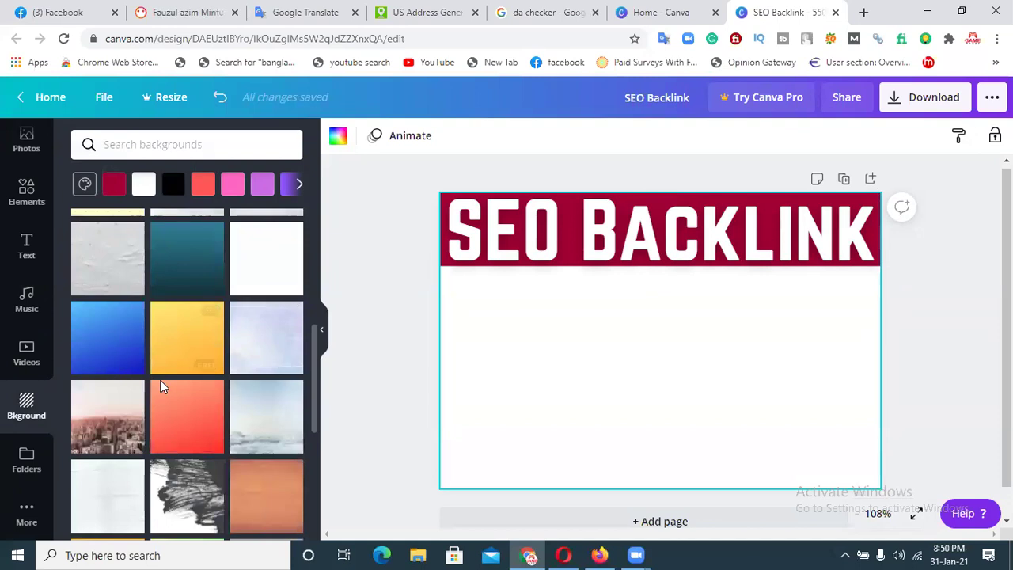
left_click(120, 351)
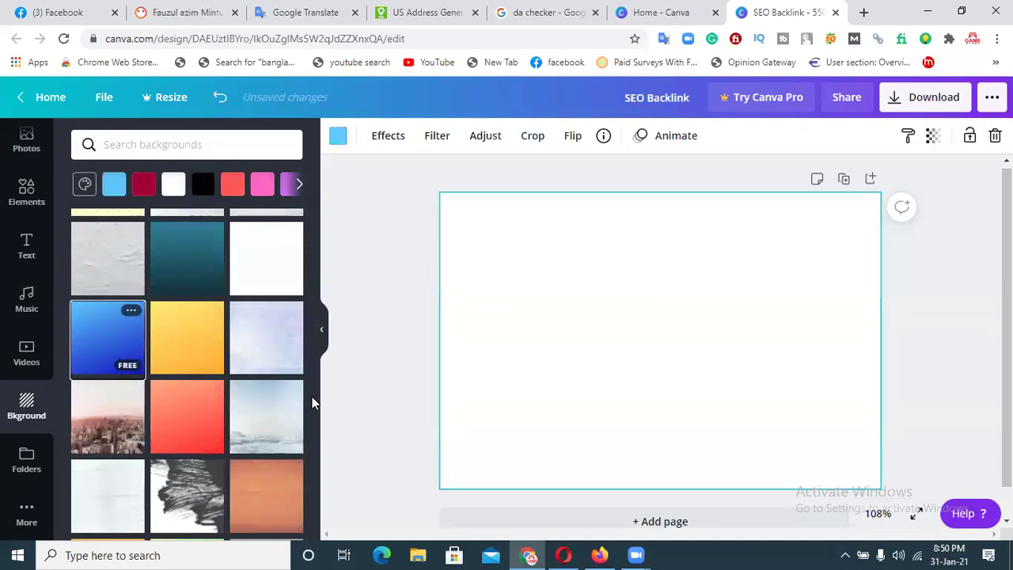
left_click(259, 415)
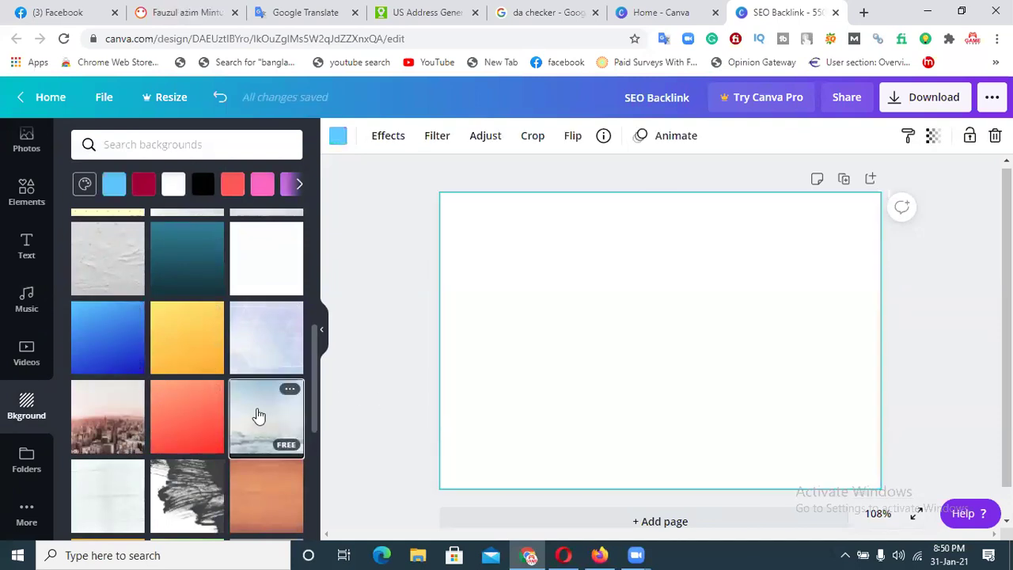
Try the gray wood planks, plain gray and smooth orange-brown wood backgrounds on the page.
scroll(317, 395, "down", 3)
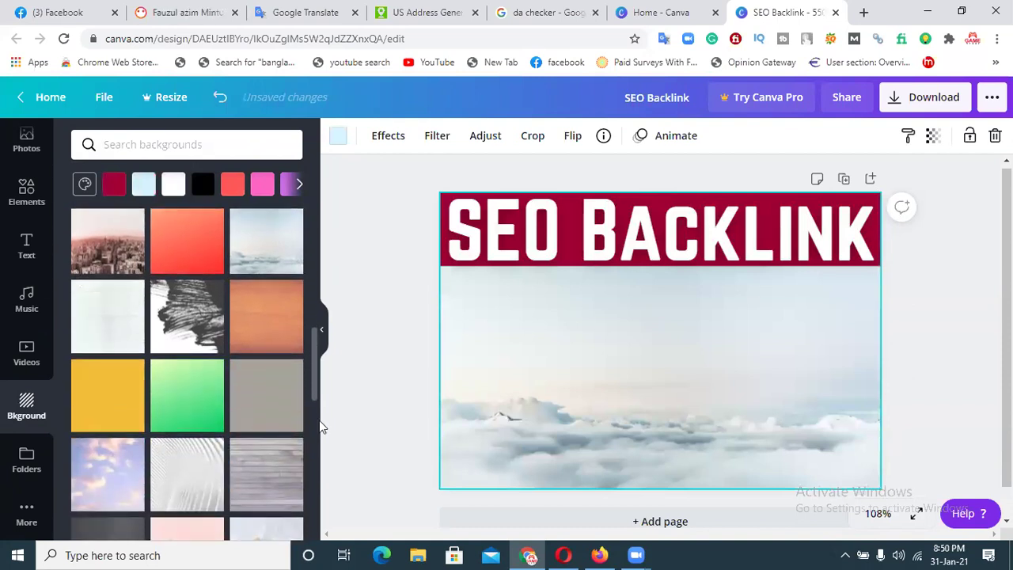
left_click(263, 471)
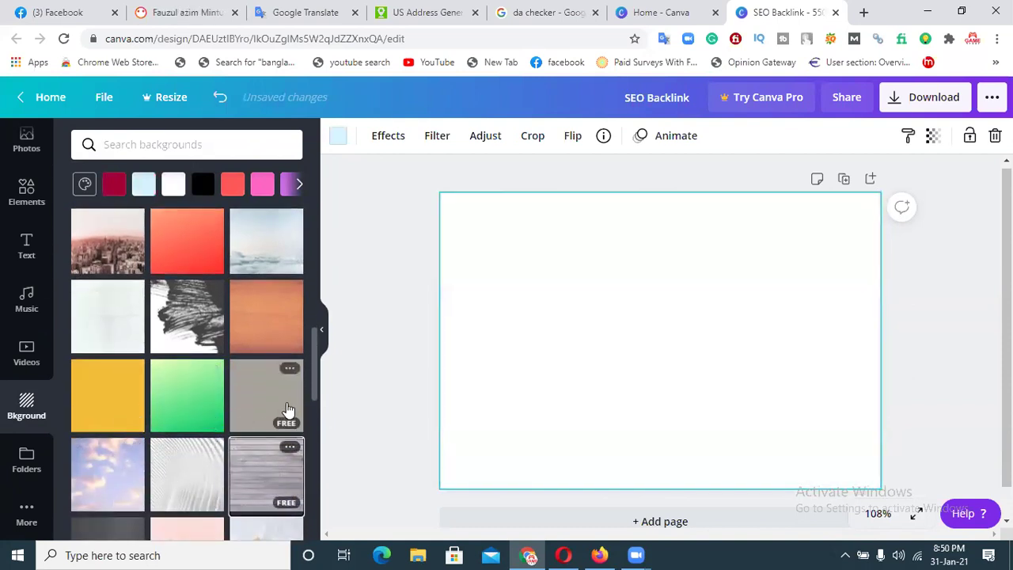
left_click(261, 402)
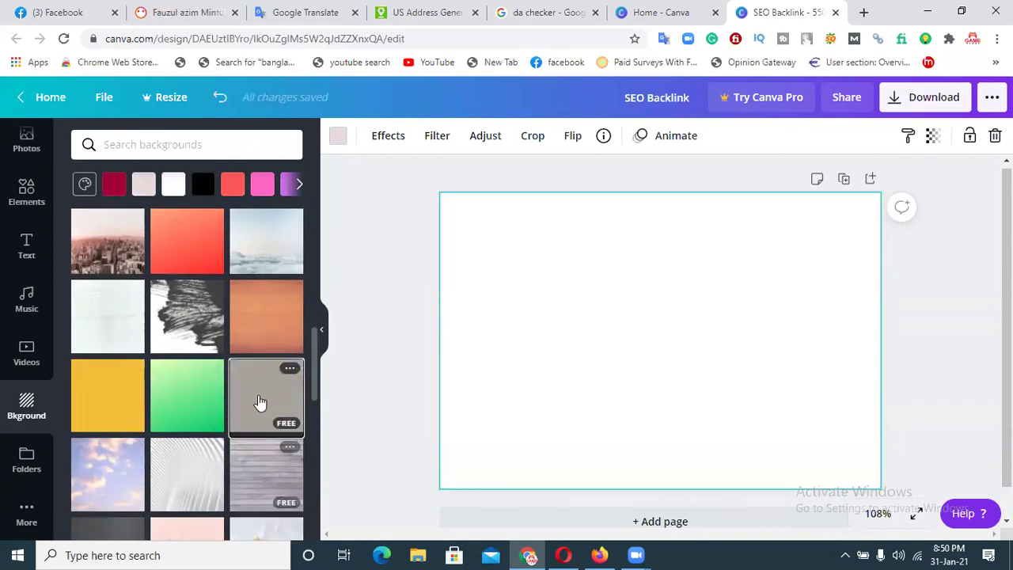
left_click(267, 327)
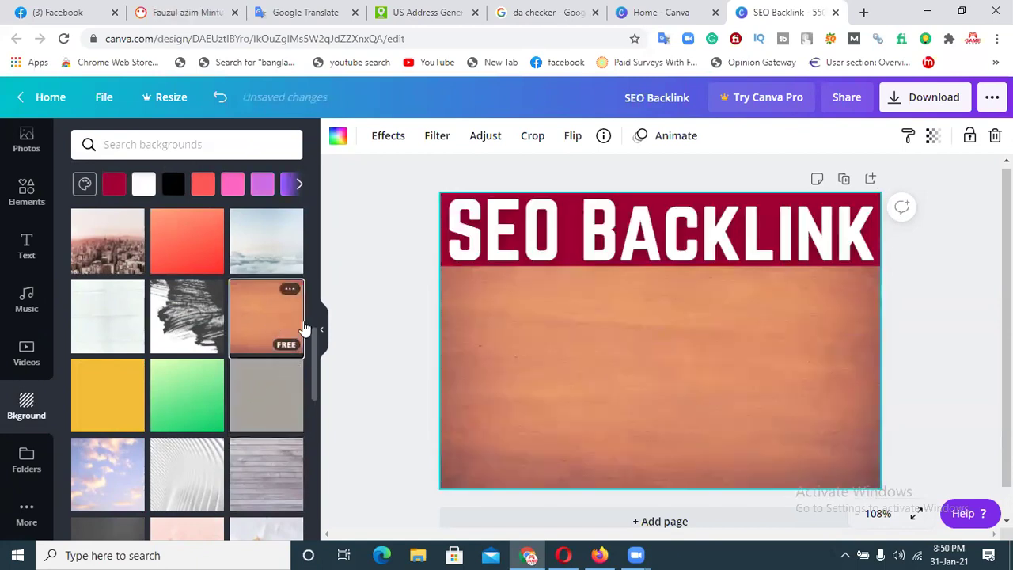
Try the reddish-brown wood planks, white brick wall and pastel marbled paint backgrounds on the page.
left_click_drag(311, 350, 301, 459)
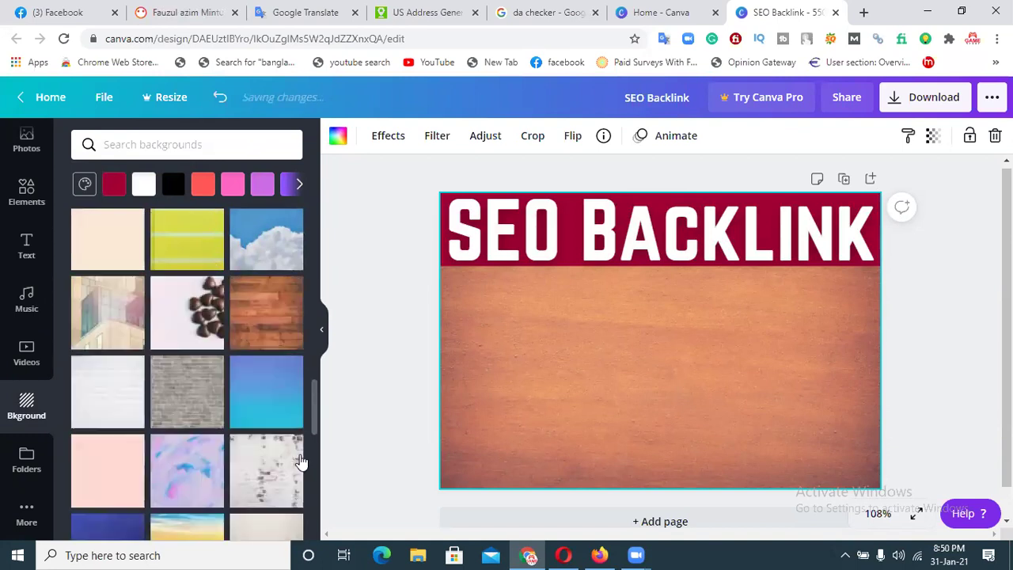
left_click(256, 332)
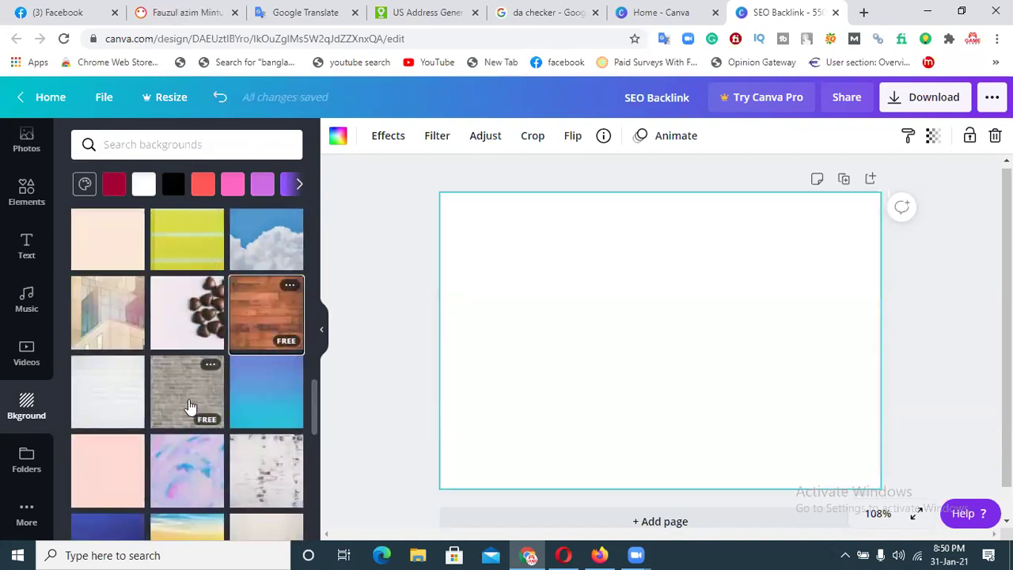
left_click(141, 403)
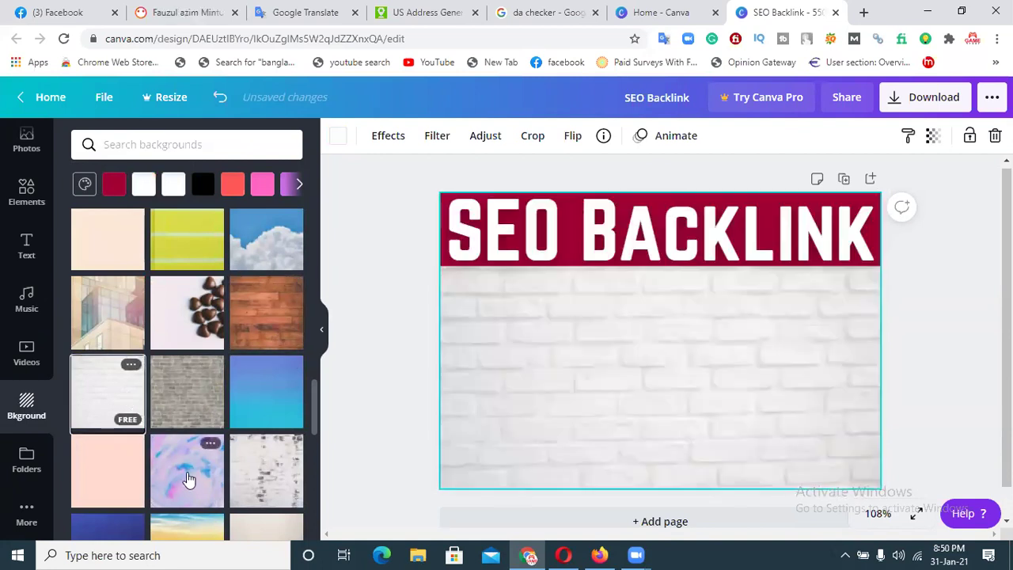
left_click(188, 478)
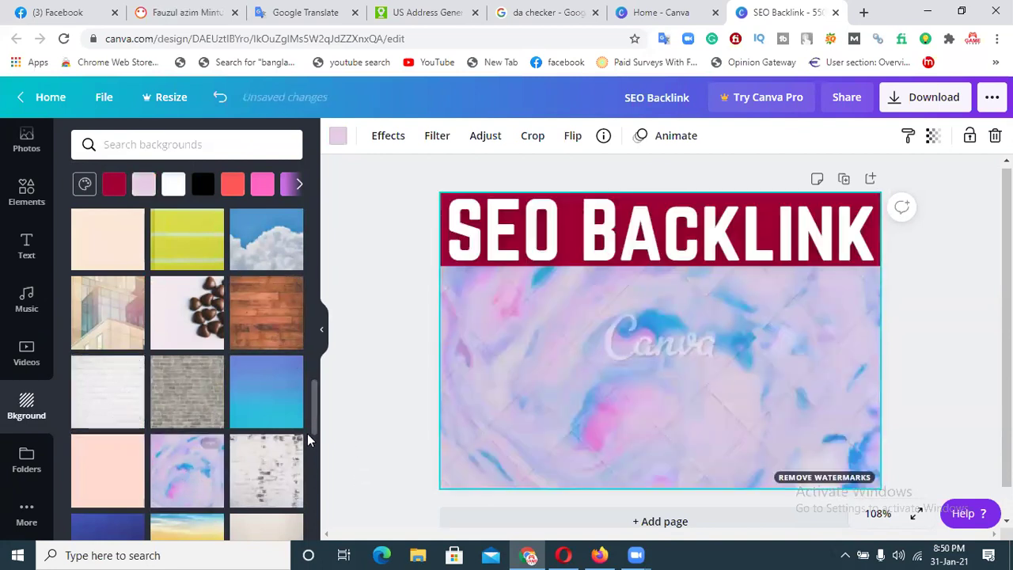
Try the magenta leather, dark blue texture and gray smoke backgrounds on the page.
left_click_drag(313, 422, 310, 456)
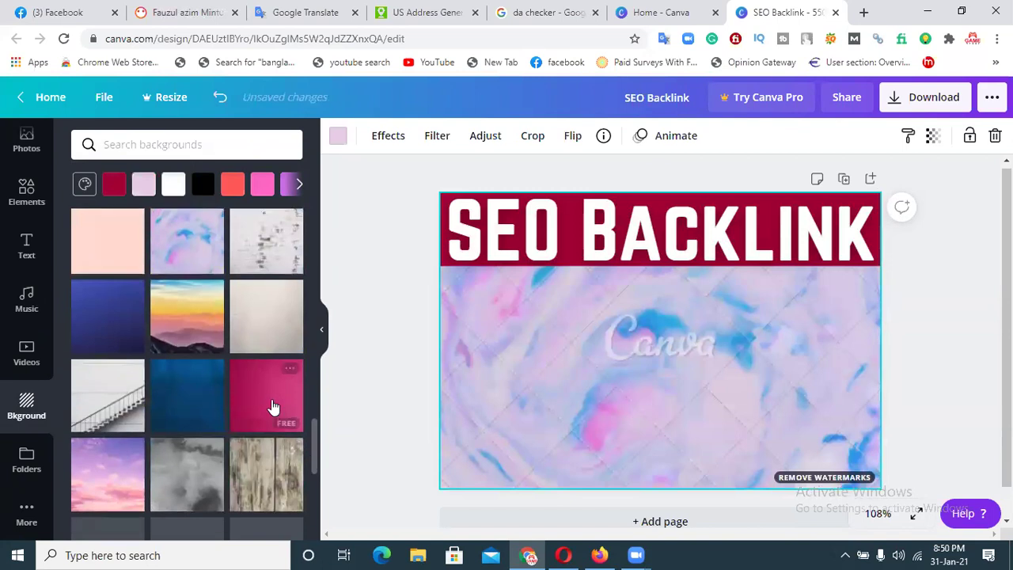
left_click(271, 404)
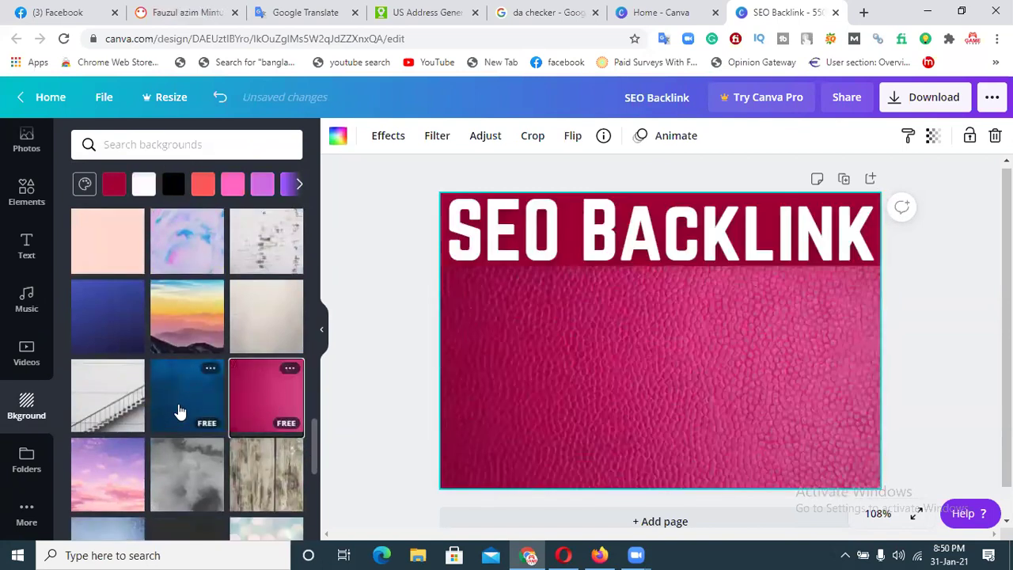
left_click(182, 415)
left_click(182, 491)
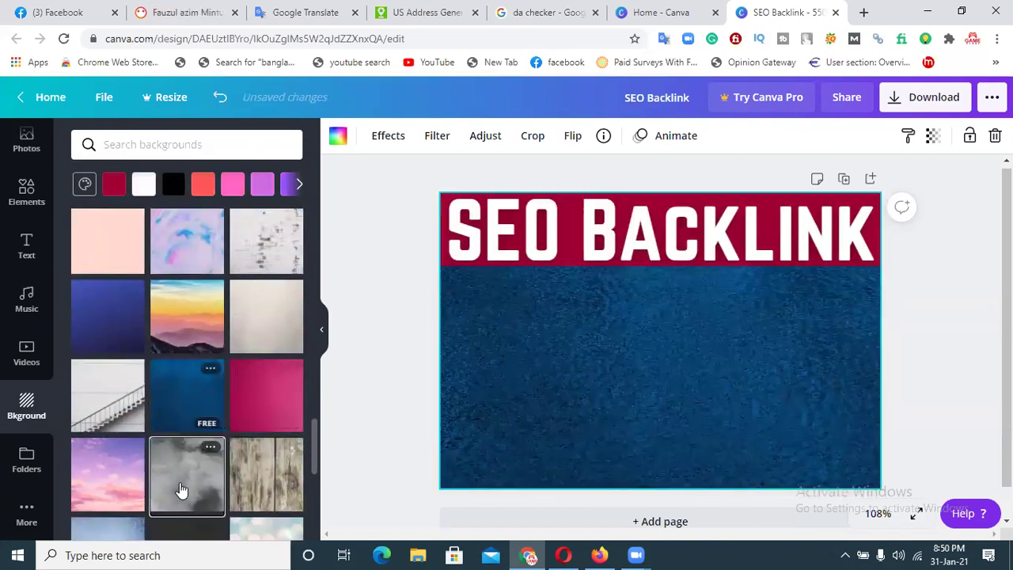
Find the pink water splash farther down the background library and try it on the page.
scroll(315, 458, "down", 3)
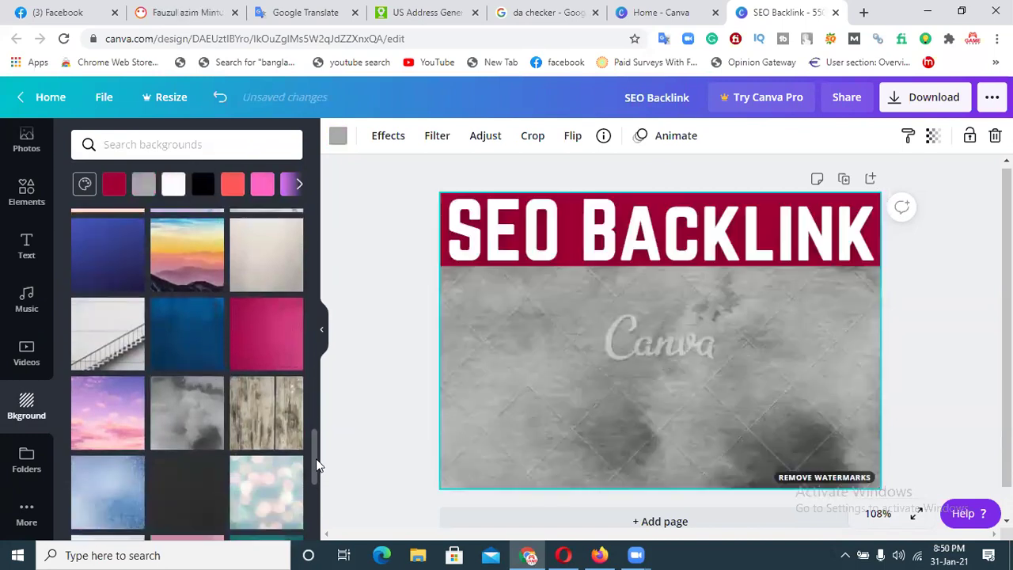
scroll(315, 494, "down", 4)
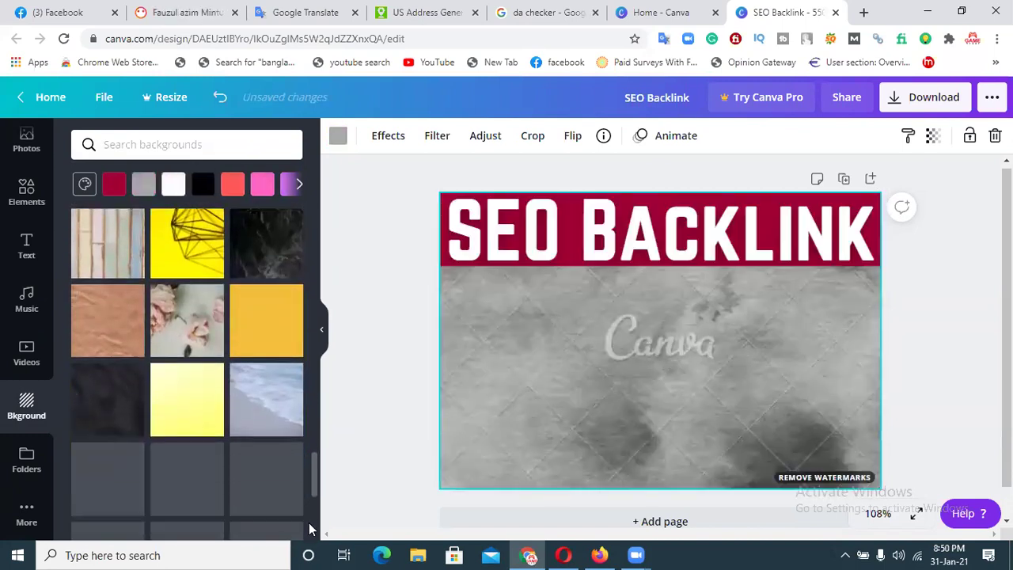
scroll(312, 493, "down", 4)
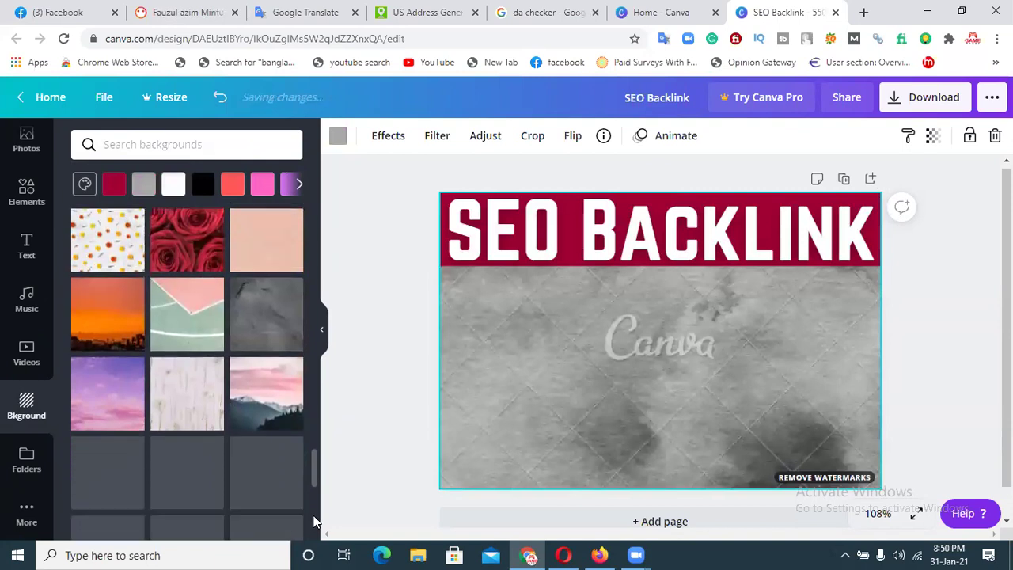
scroll(313, 474, "down", 1)
left_click(186, 372)
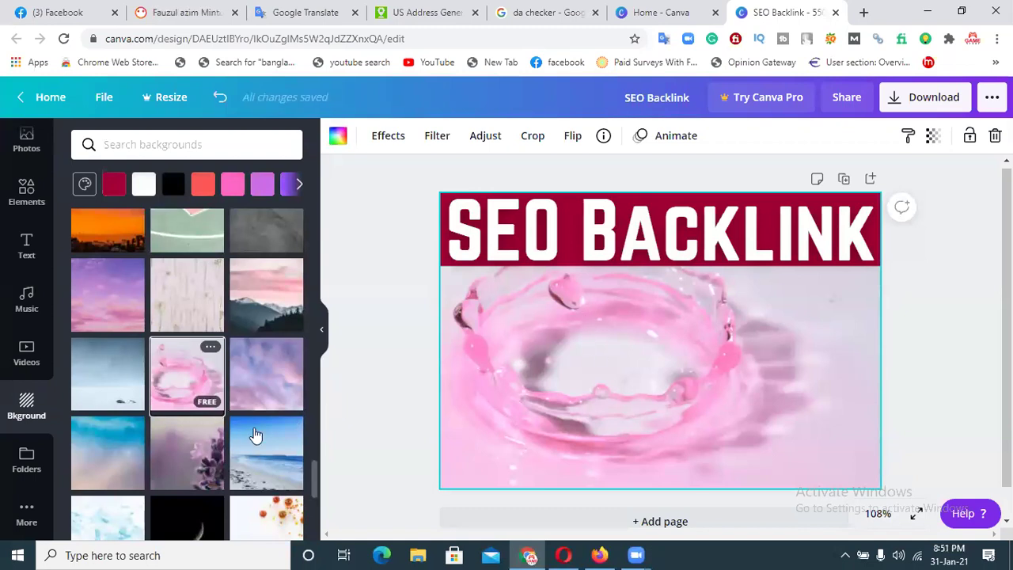
Find the pink fur texture farther down the background library and try it on the page.
left_click_drag(314, 472, 314, 500)
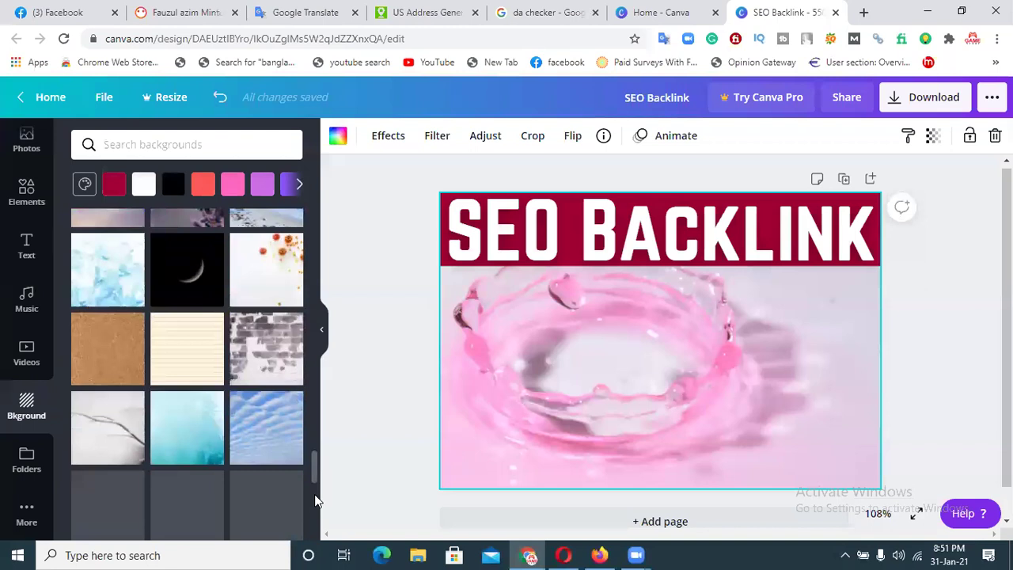
scroll(315, 500, "down", 2)
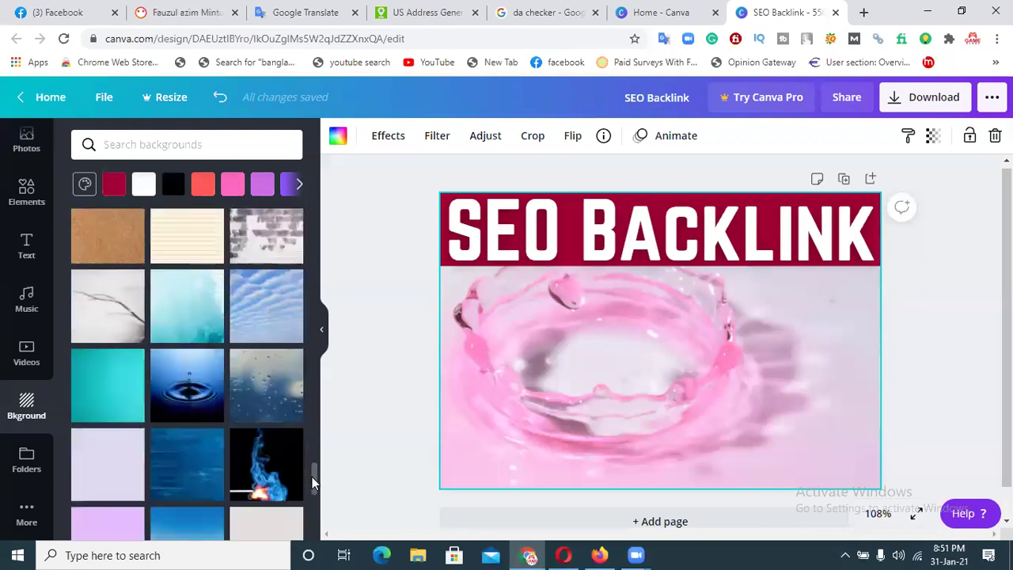
scroll(314, 480, "down", 4)
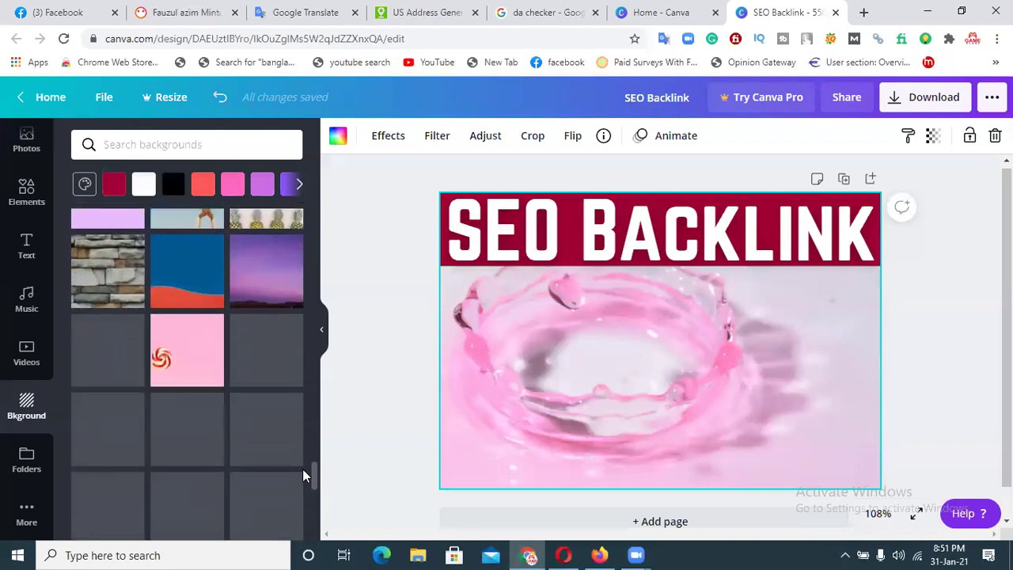
left_click(263, 352)
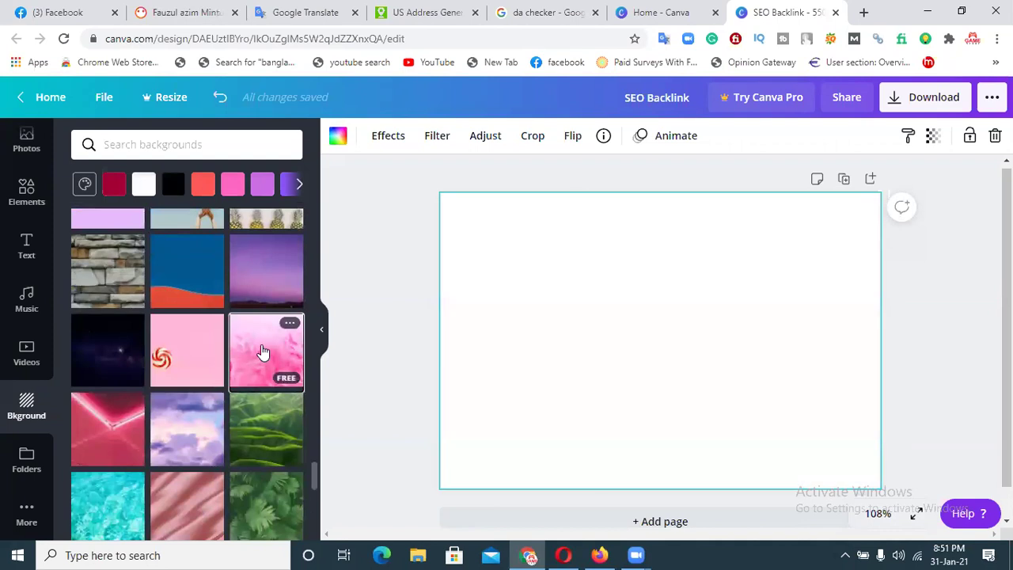
left_click(945, 308)
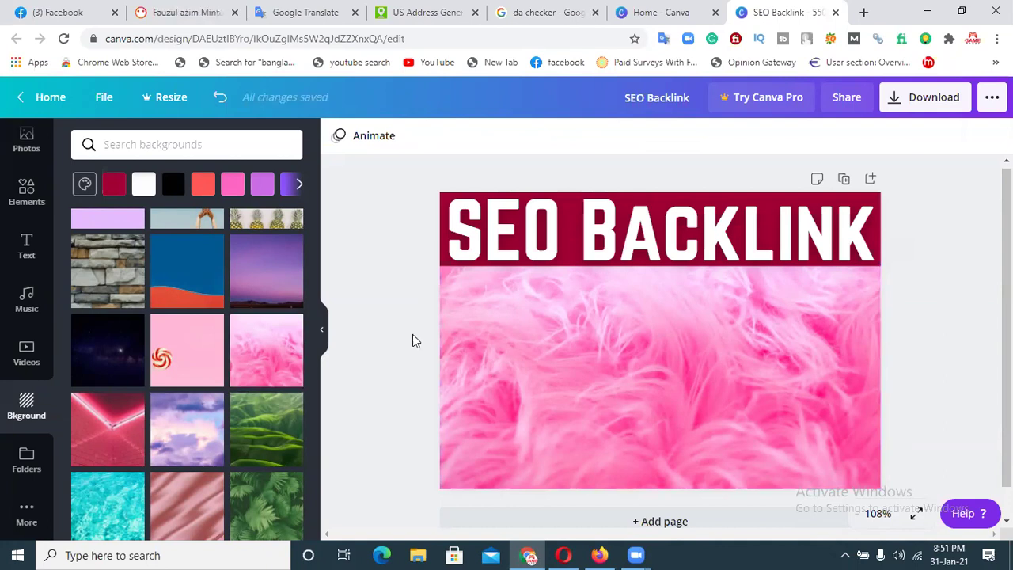
Try the red neon brick and starry night backgrounds, and set the rose-colored draped fabric as the page background.
left_click(96, 425)
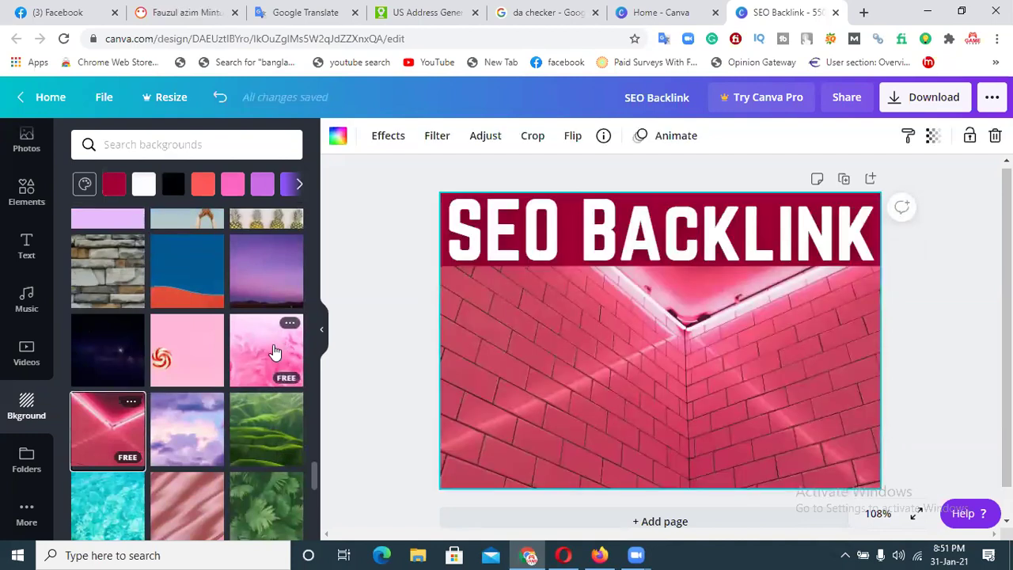
left_click(99, 362)
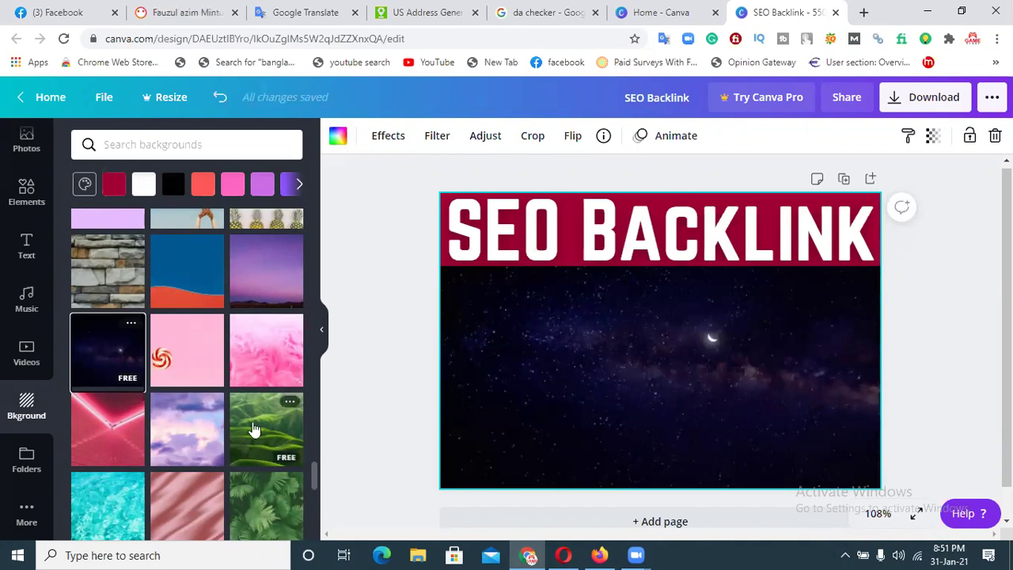
left_click(162, 497)
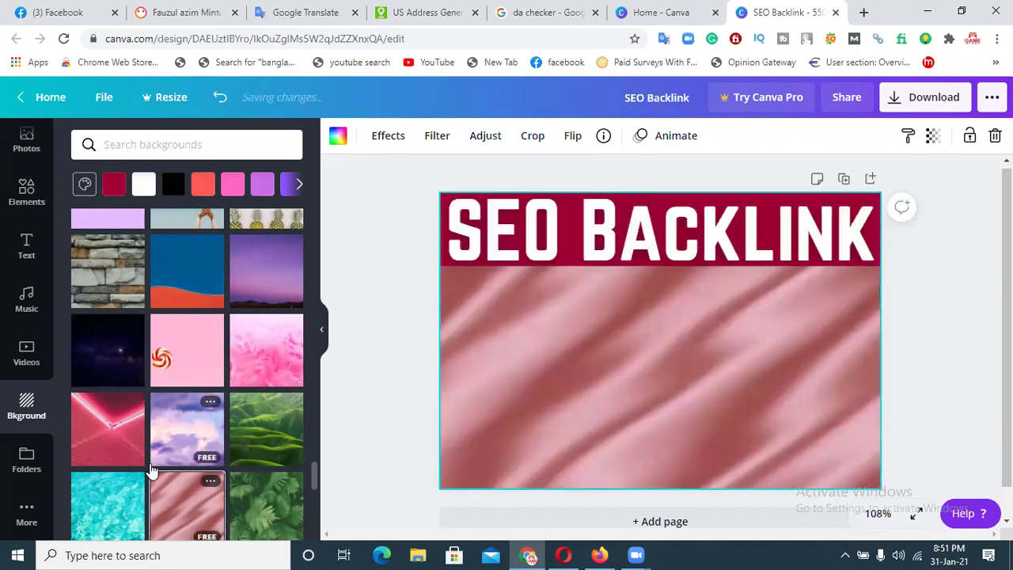
Try the turquoise water background, and set the dark night sky with a crescent moon as the page background.
left_click(115, 490)
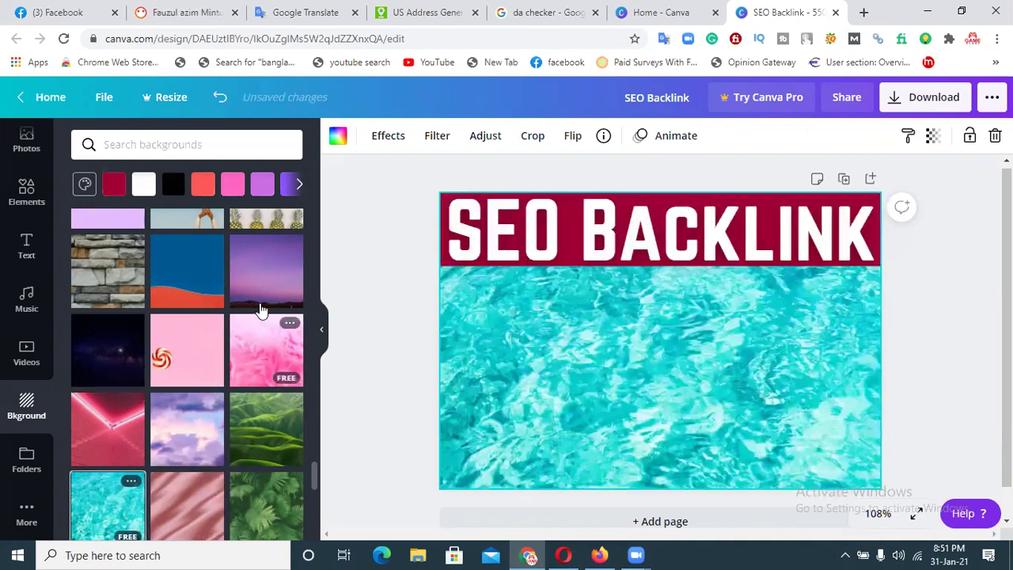
left_click(117, 355)
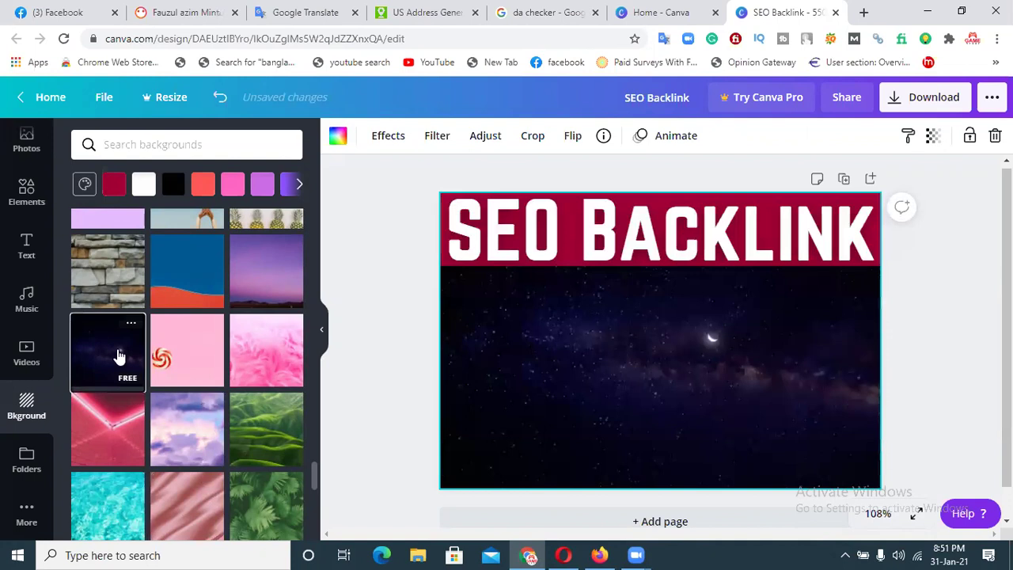
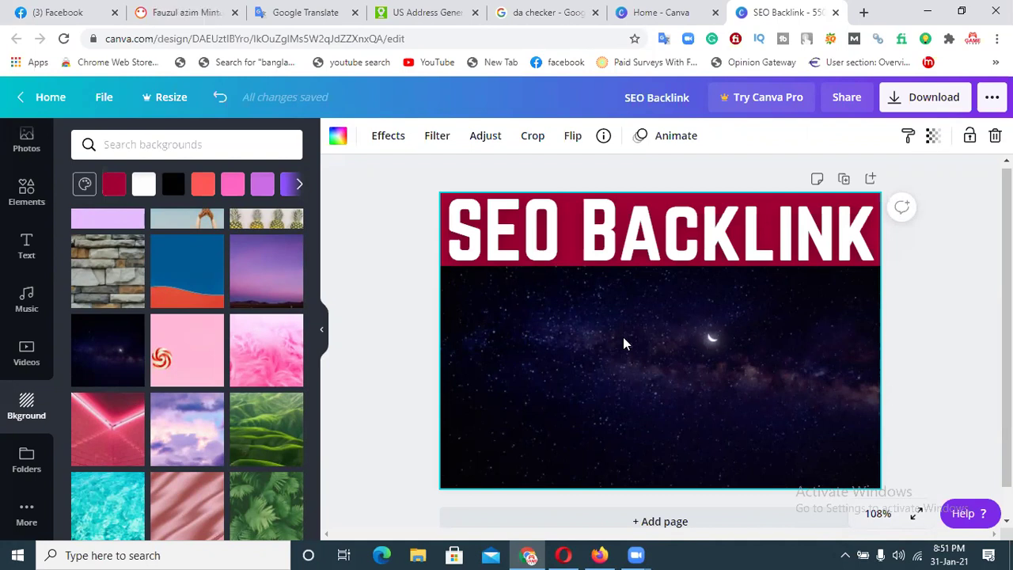
left_click(579, 265)
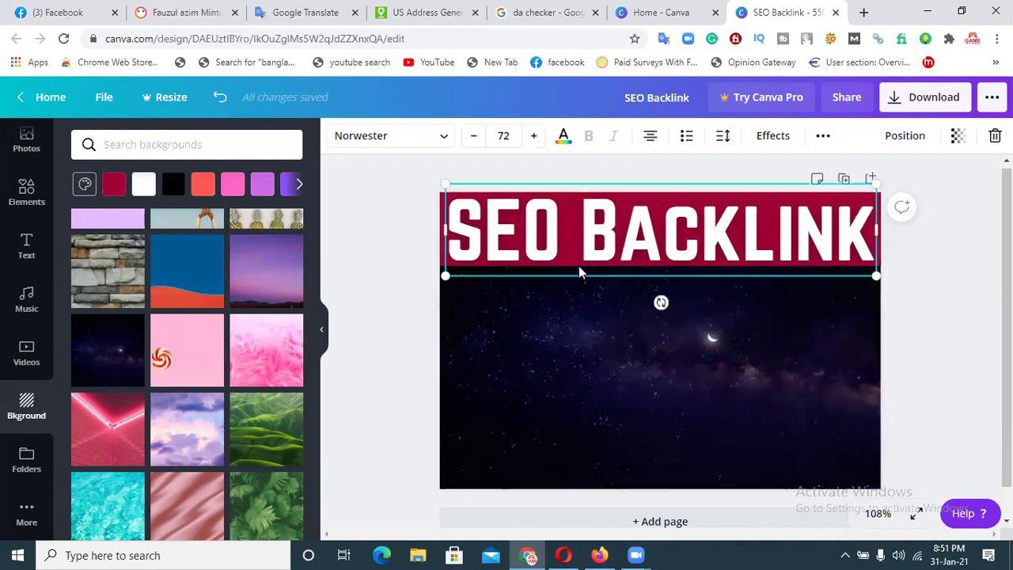
left_click(493, 357)
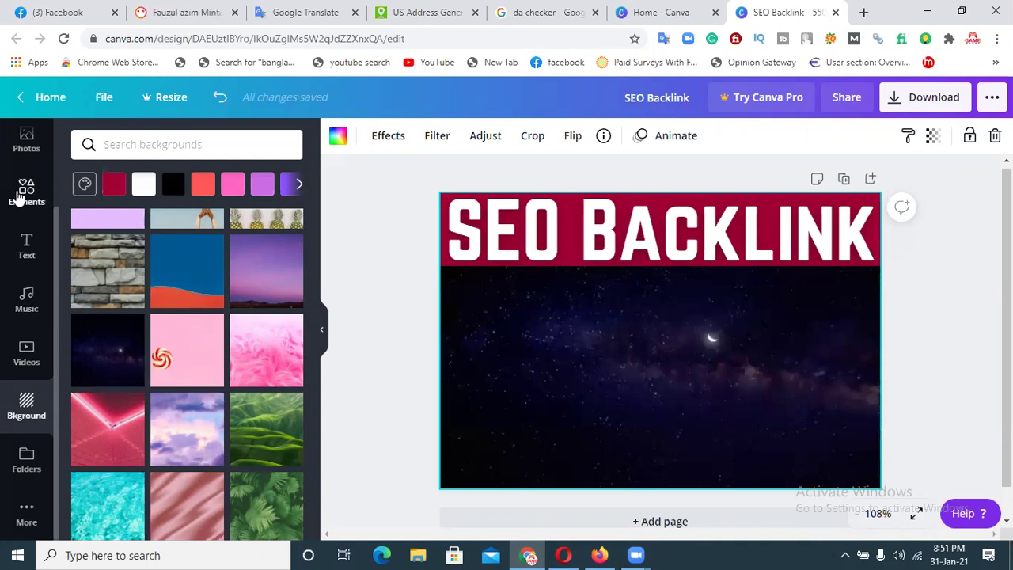
Add a single-cell grid and resize it into a thin strip below the heading banner, against the page's right edge.
left_click(20, 192)
left_click(93, 267)
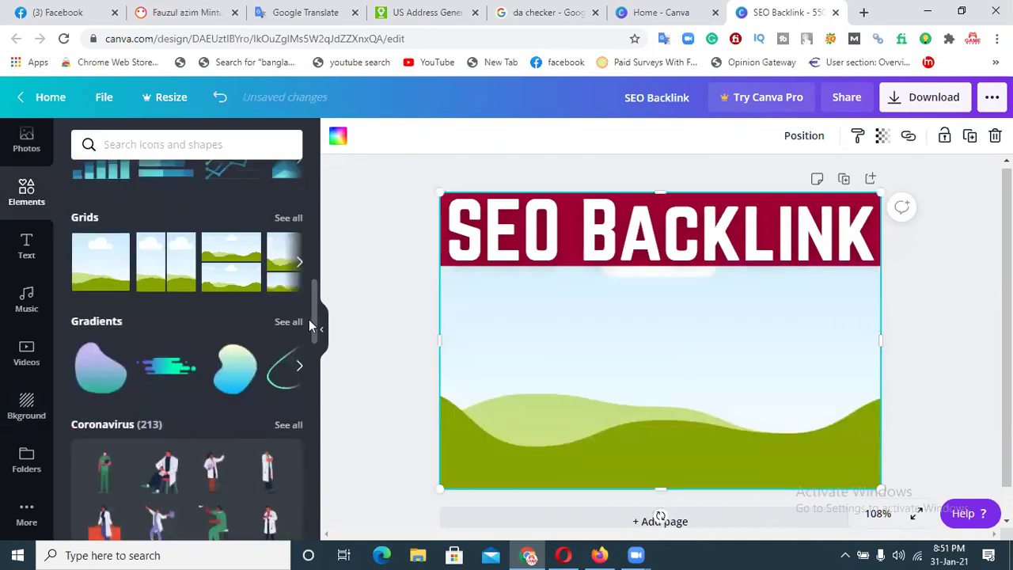
left_click_drag(664, 193, 663, 278)
left_click_drag(657, 490, 623, 326)
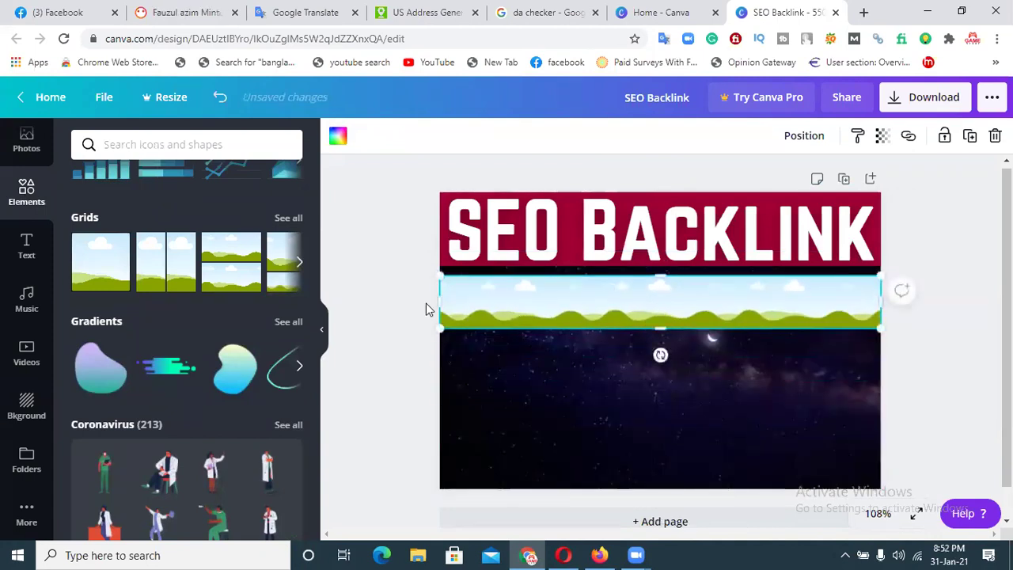
left_click_drag(440, 301, 591, 301)
left_click_drag(736, 327, 737, 315)
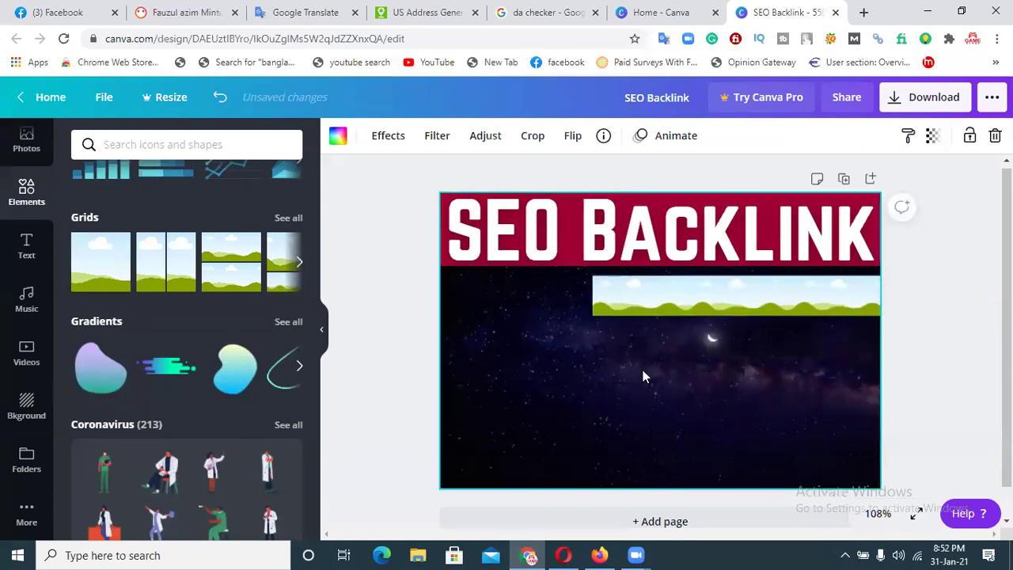
Nudge the grid strip up slightly so it sits closer to the crimson heading banner.
left_click(674, 306)
key("Up")
key("Up")
key("Up")
key("Up")
key("Up")
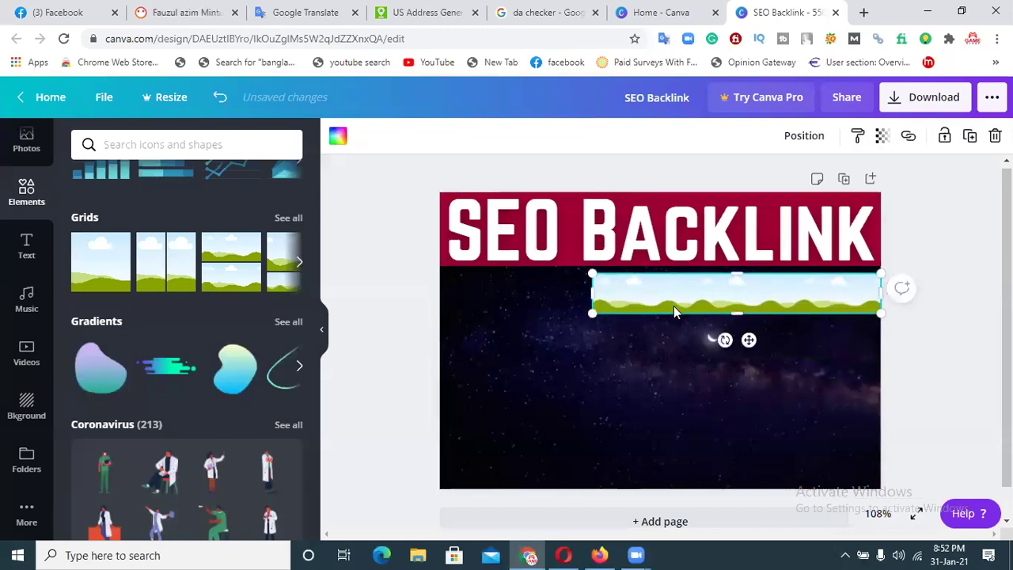
left_click(543, 429)
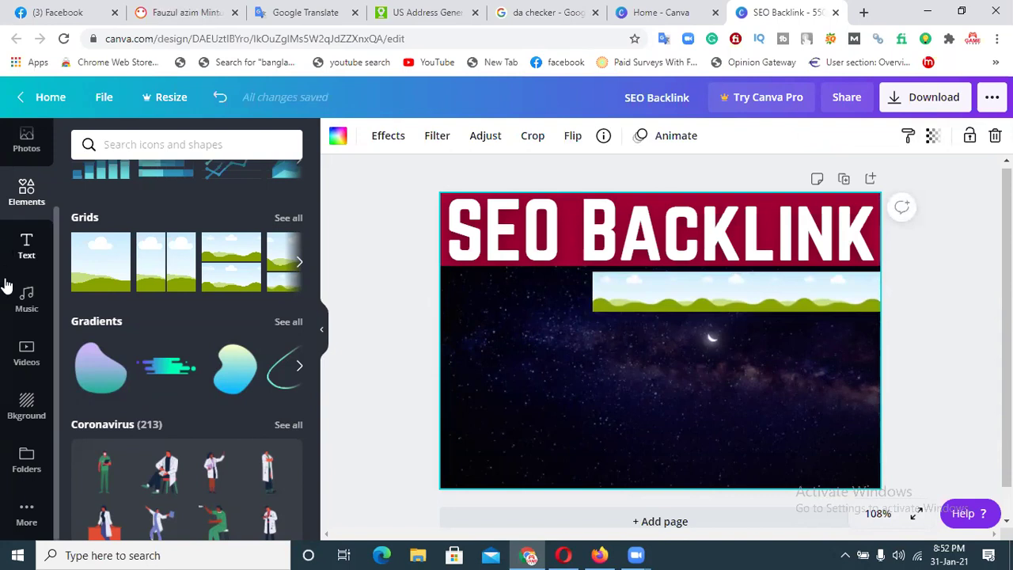
Fill the grid strip below the heading banner with black.
left_click(26, 250)
left_click(633, 293)
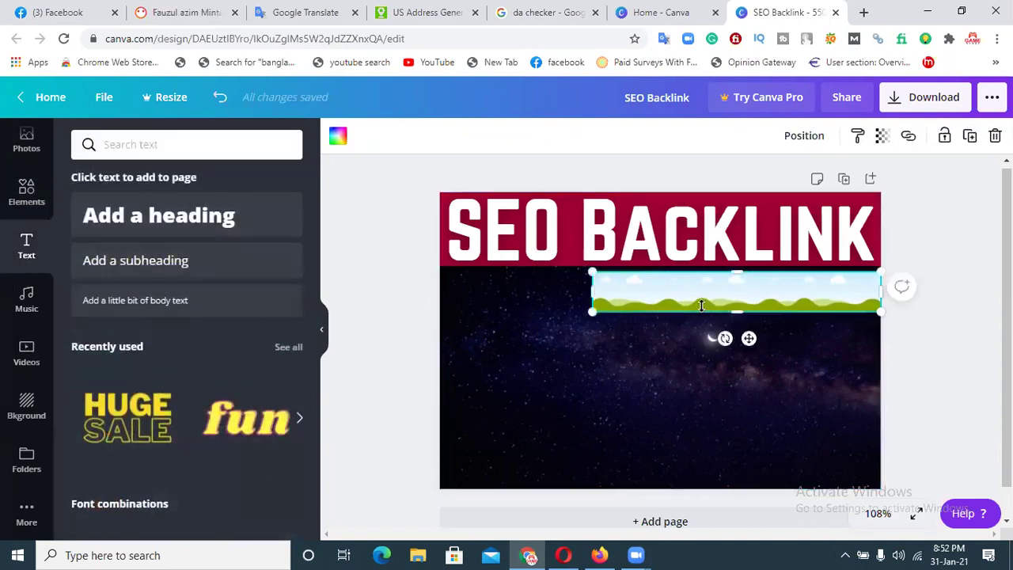
left_click(338, 139)
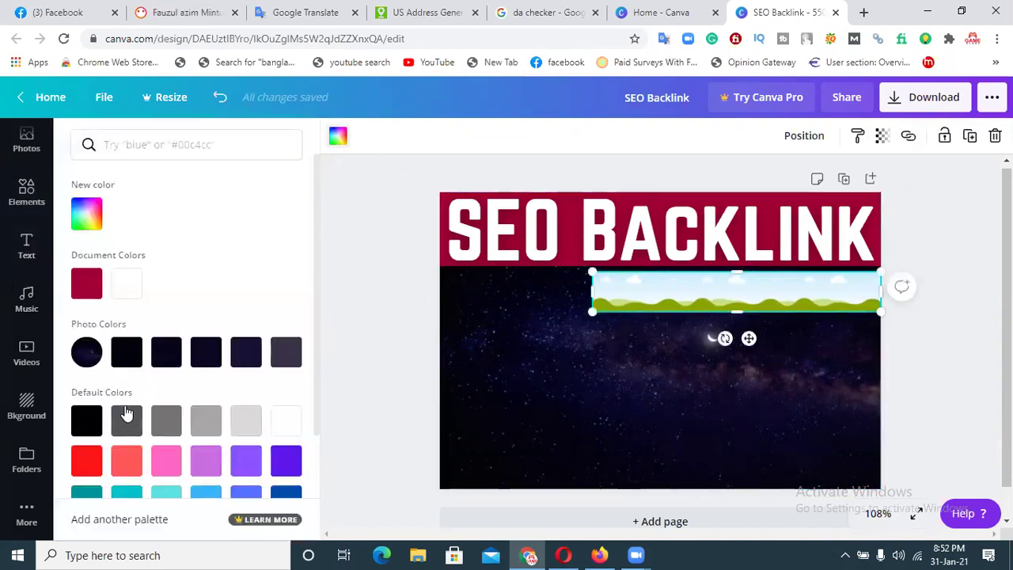
left_click(80, 427)
left_click(533, 401)
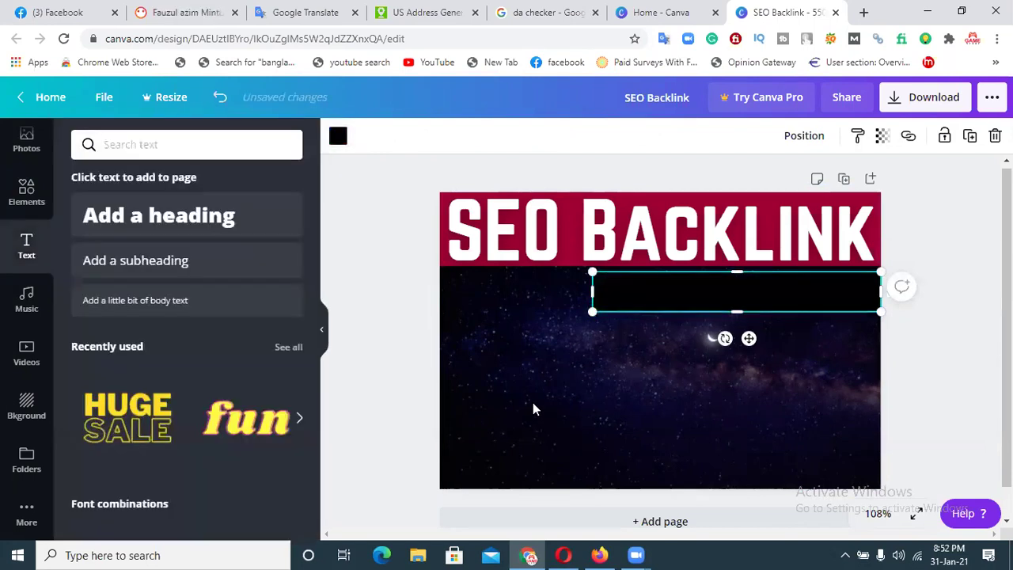
left_click(532, 402)
left_click(629, 307)
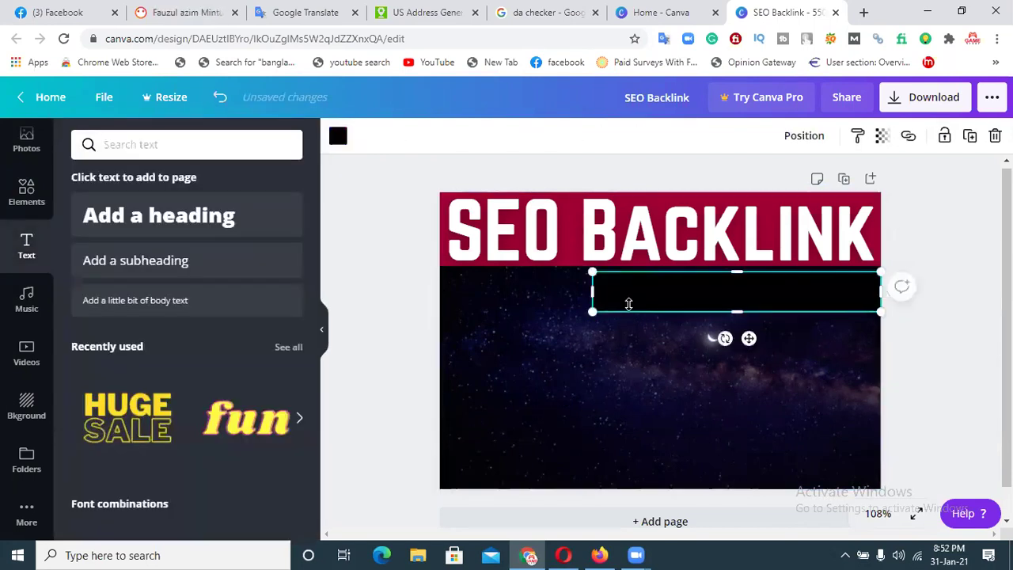
left_click(577, 365)
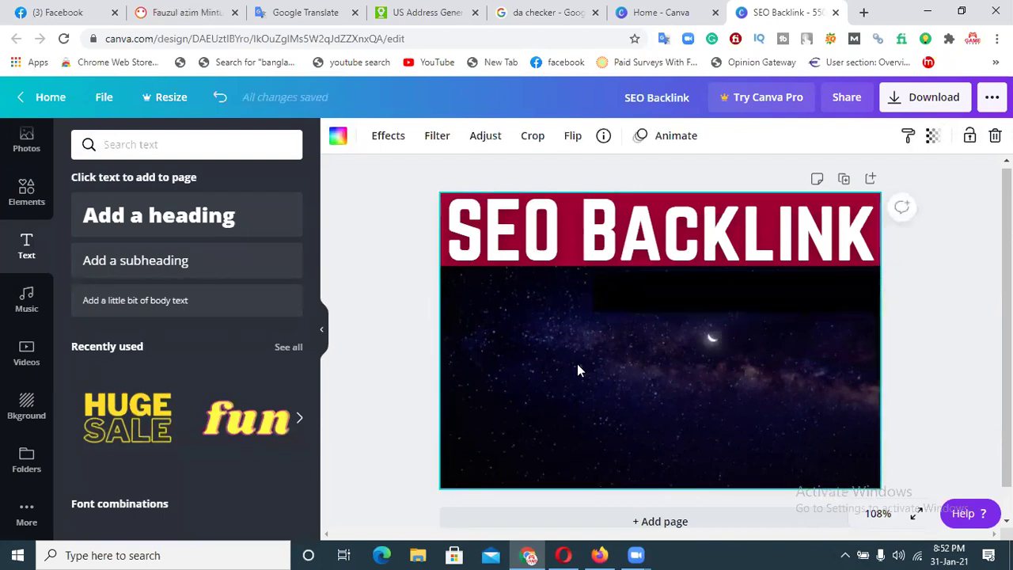
Add a heading text box to the page that reads "100% Manual Submission".
left_click(129, 228)
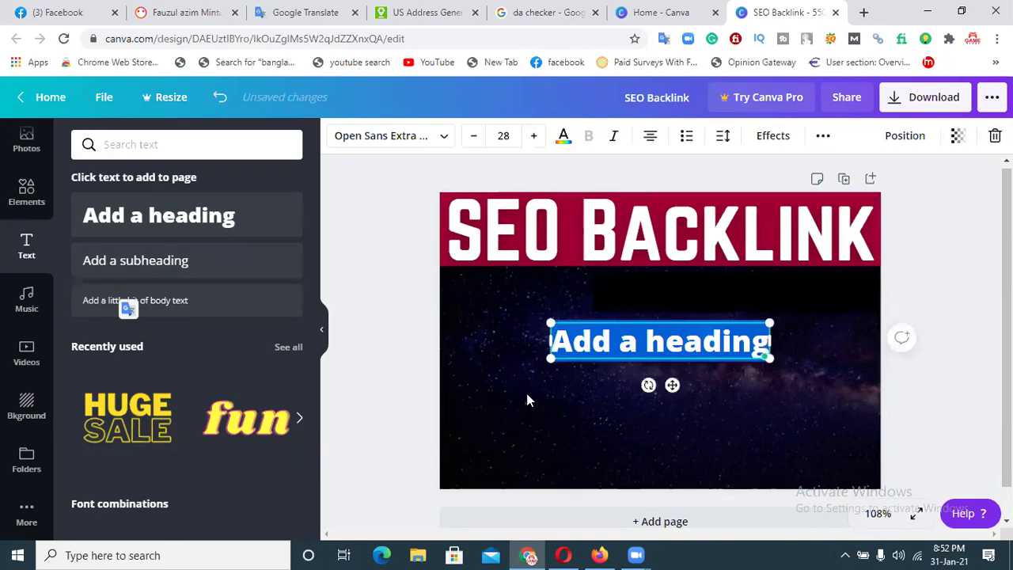
type("100")
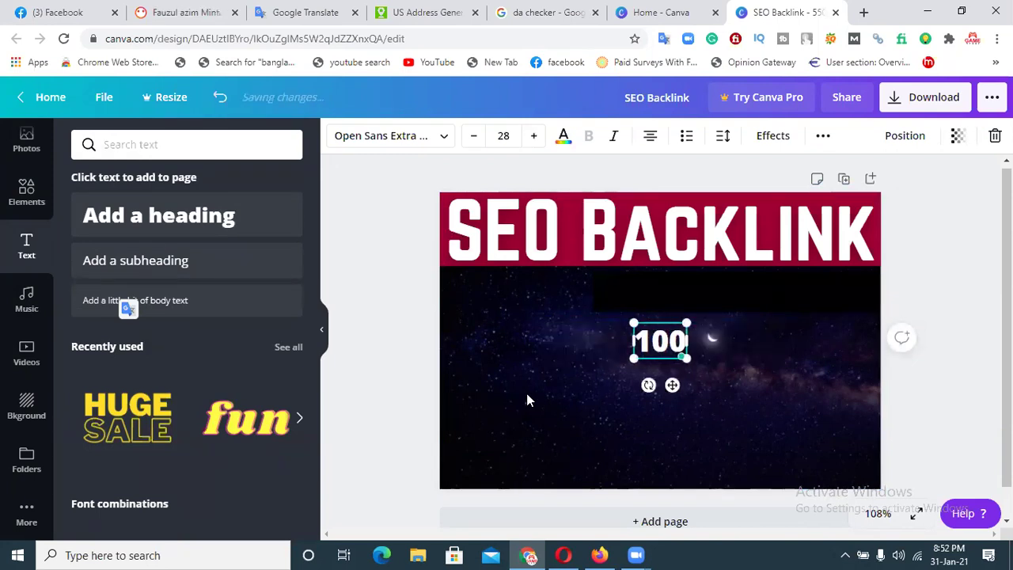
type("%")
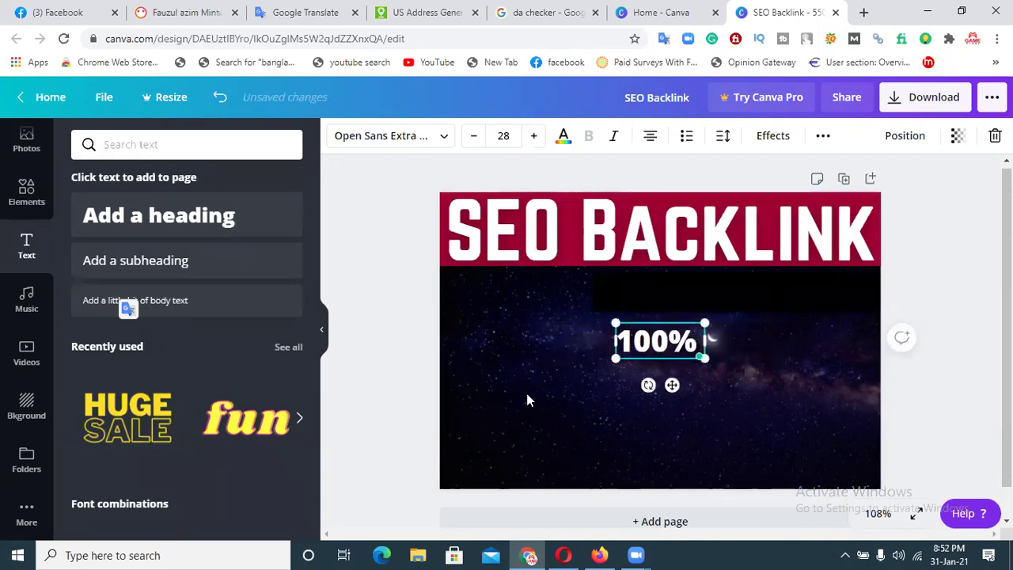
type(" Manual Submission")
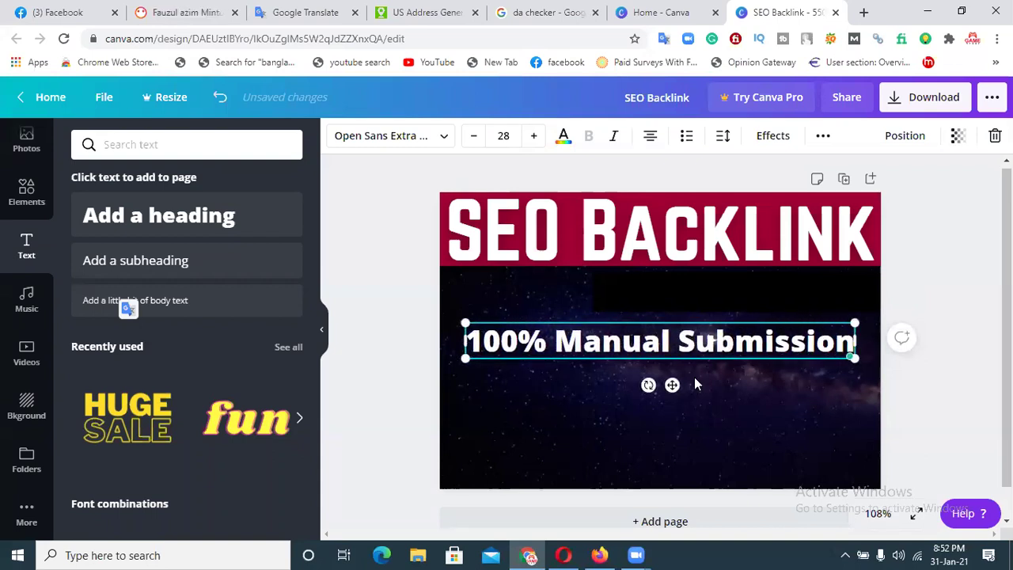
left_click(726, 392)
Move the "100% Manual Submission" text onto the black strip, shrink it to the strip's width at size 20.7, and center it vertically.
left_click_drag(736, 343, 758, 293)
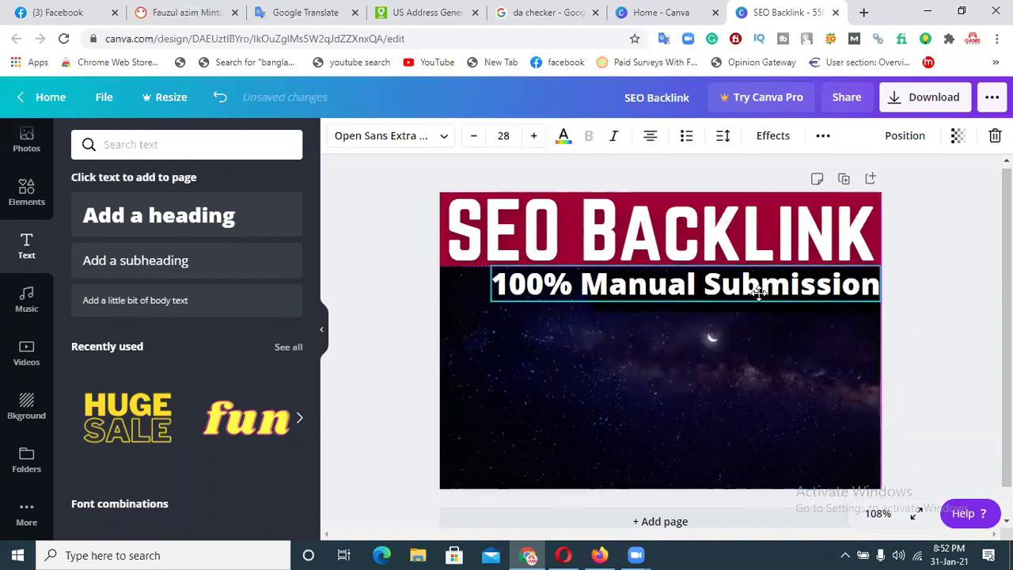
left_click_drag(492, 300, 593, 310)
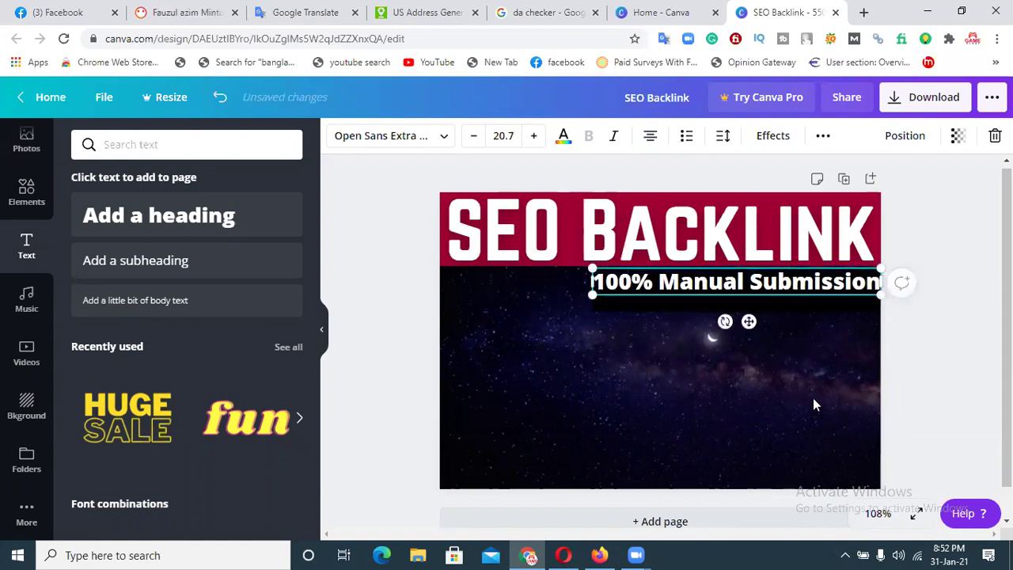
key("Down")
key("Down")
key("Down")
key("Down")
key("Down")
key("Down")
key("Down")
key("Down")
key("Down")
key("Down")
key("Down")
key("Down")
key("Down")
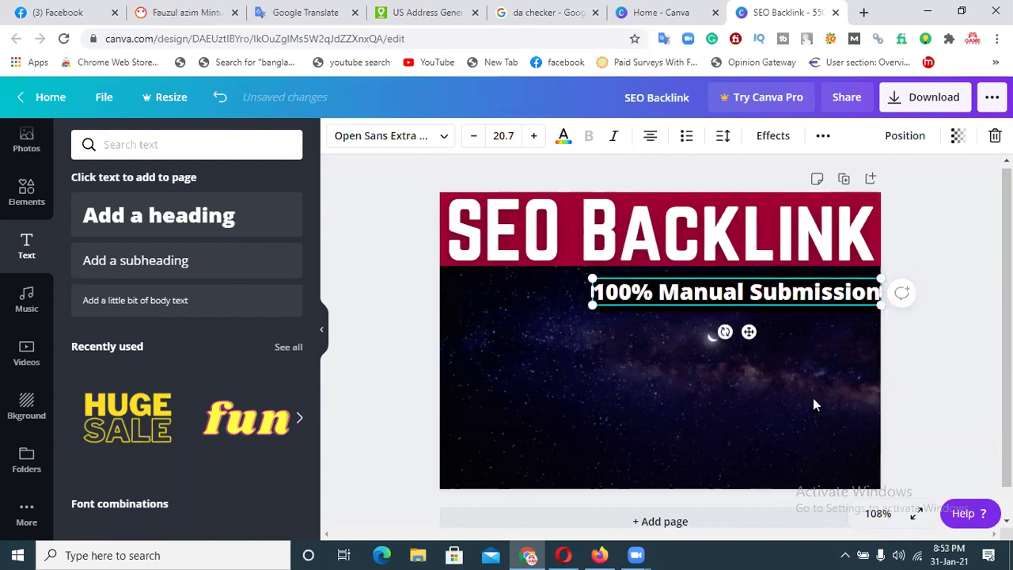
Enlarge the black strip toward the lower left and scale its "100% Manual Submission" text to size 22.5.
left_click(565, 362)
left_click(597, 309)
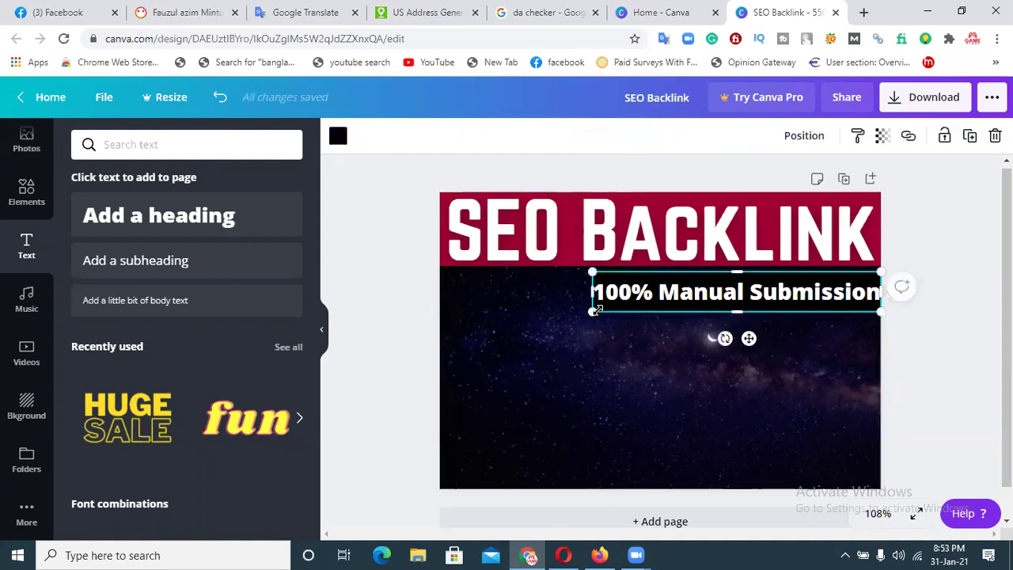
left_click_drag(595, 311, 567, 317)
left_click(631, 363)
left_click(601, 299)
left_click(580, 414)
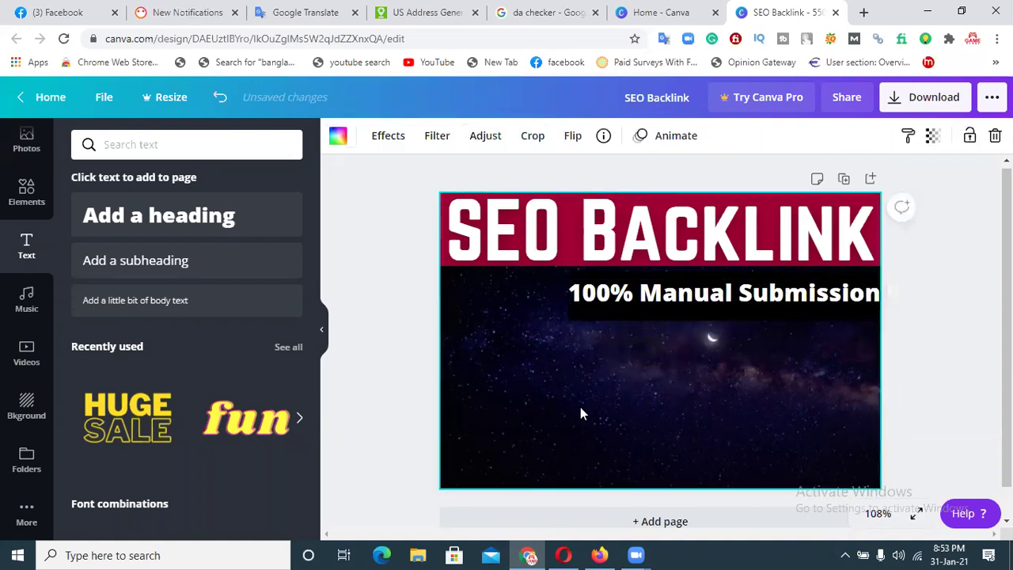
Set the "100% Manual Submission" text in Norwester and enlarge it to size 26.6, centered on the black strip.
left_click(634, 291)
left_click(389, 135)
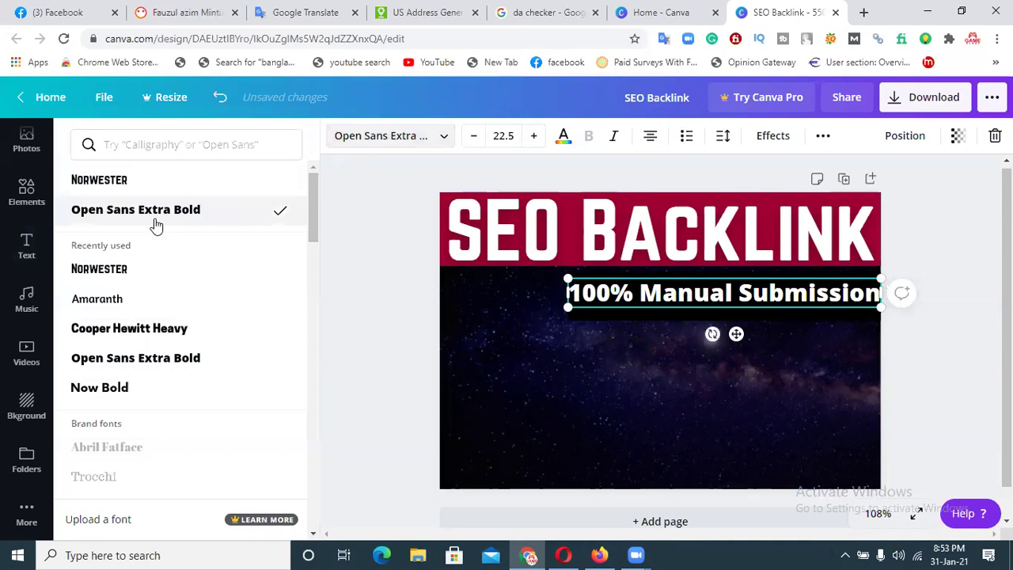
left_click(124, 273)
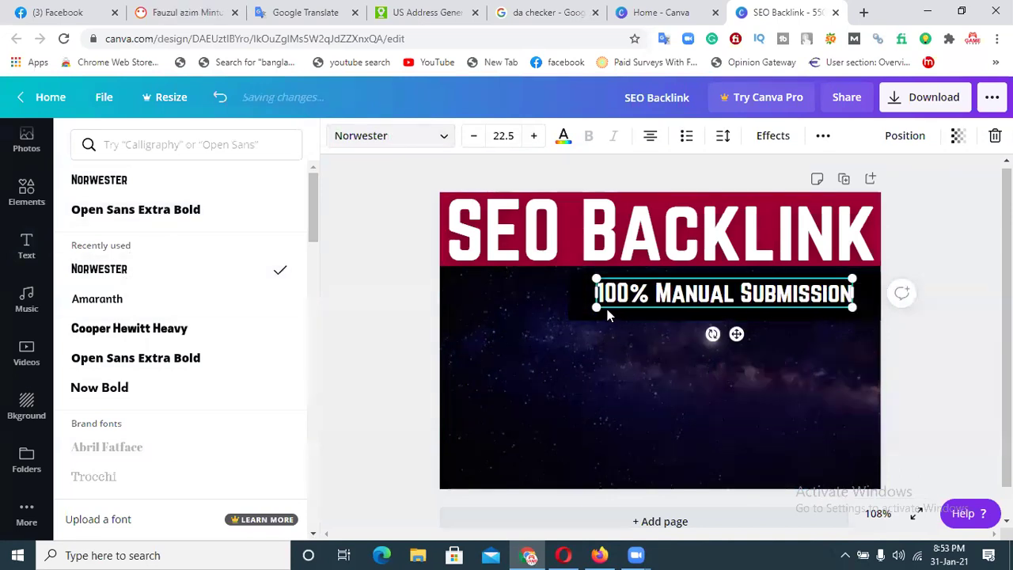
left_click_drag(588, 314, 573, 316)
left_click_drag(853, 311, 876, 314)
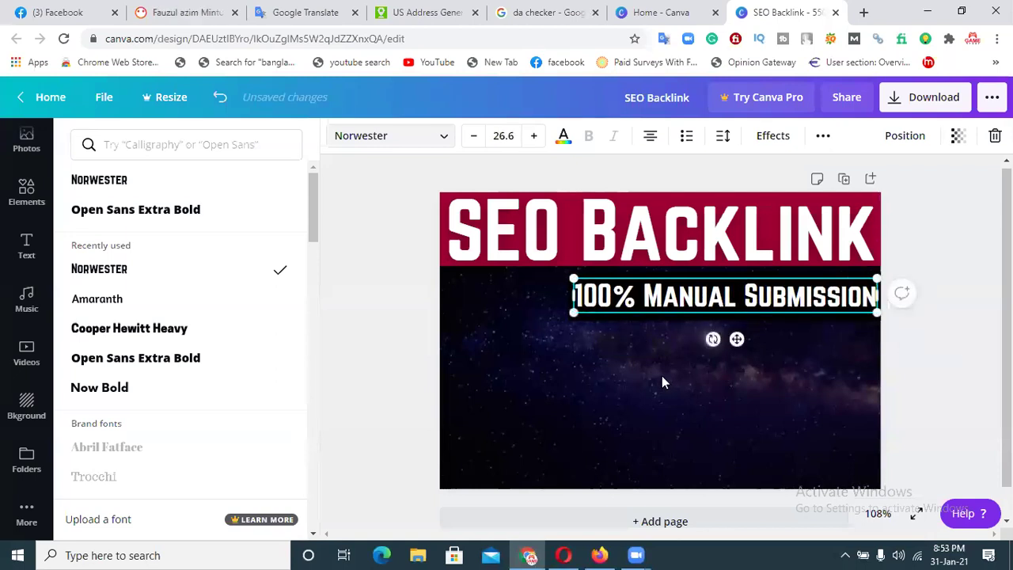
left_click(661, 378)
left_click(661, 378)
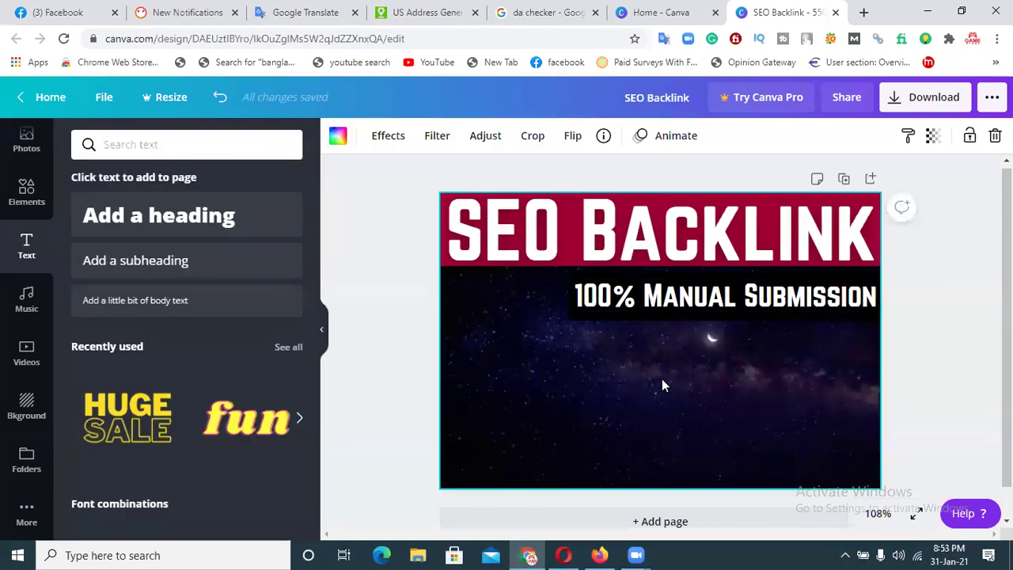
left_click(663, 294)
left_click_drag(656, 304, 656, 304)
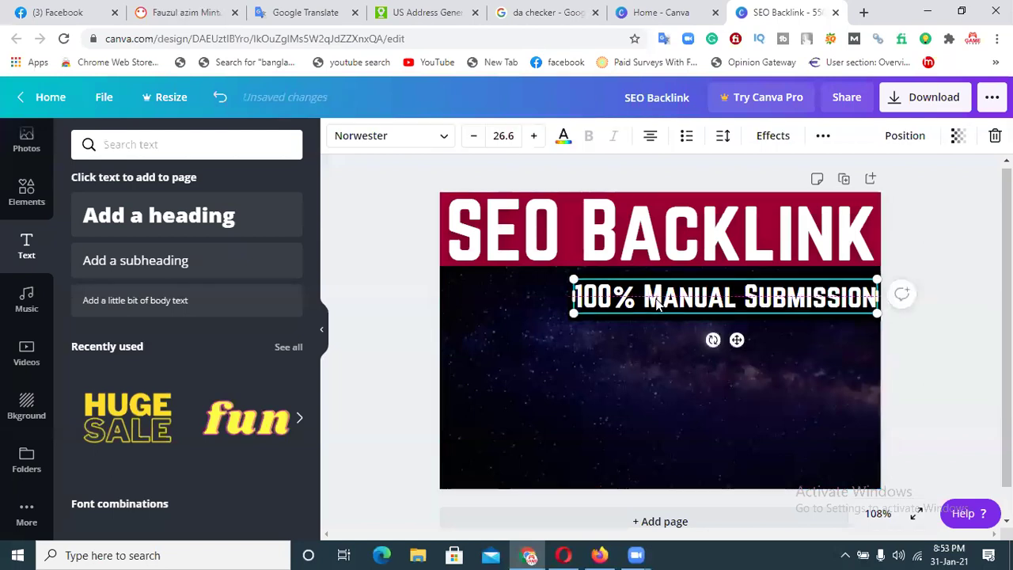
Color the "100% Manual Submission" text golden yellow, about #FFCF00, using a new custom color.
left_click(562, 137)
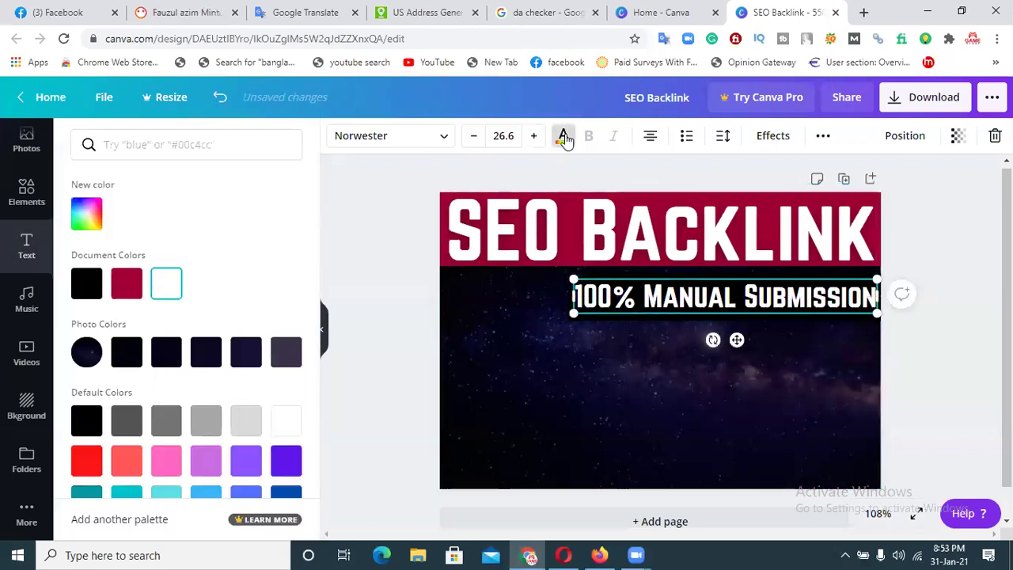
left_click(86, 214)
left_click_drag(117, 348, 120, 350)
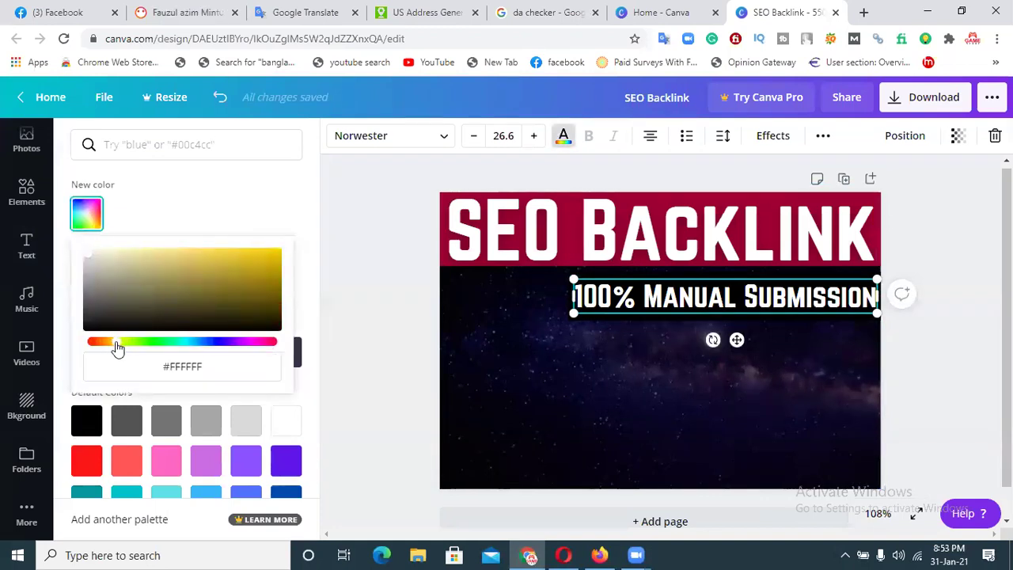
left_click_drag(242, 266, 281, 232)
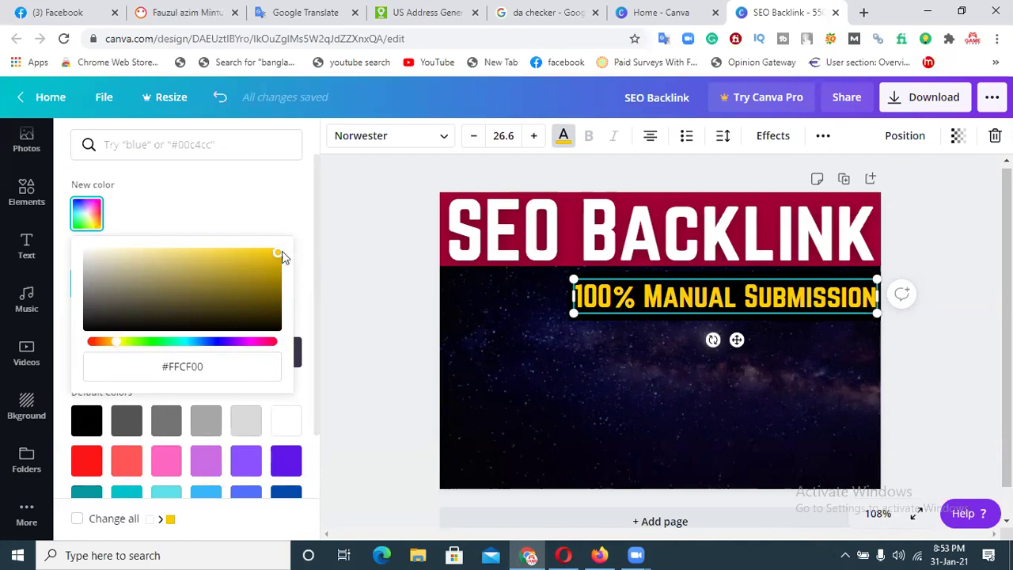
left_click_drag(277, 253, 273, 237)
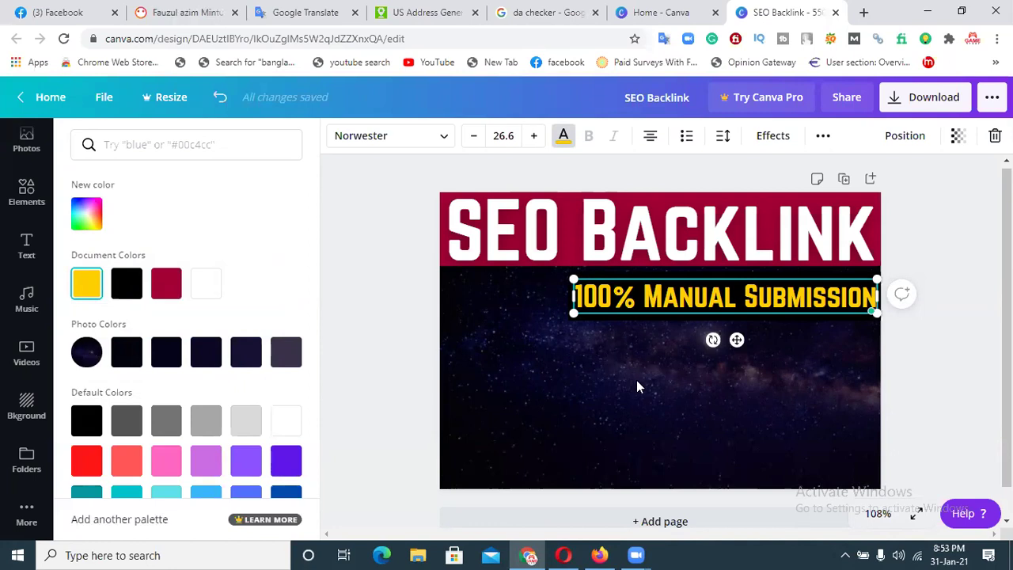
double_click(636, 380)
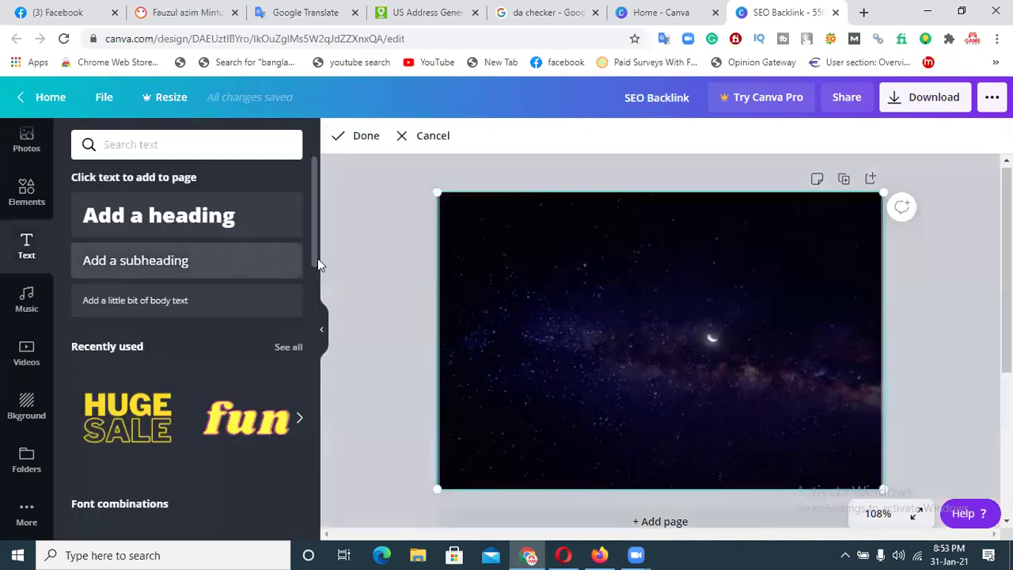
left_click(369, 252)
left_click(657, 302)
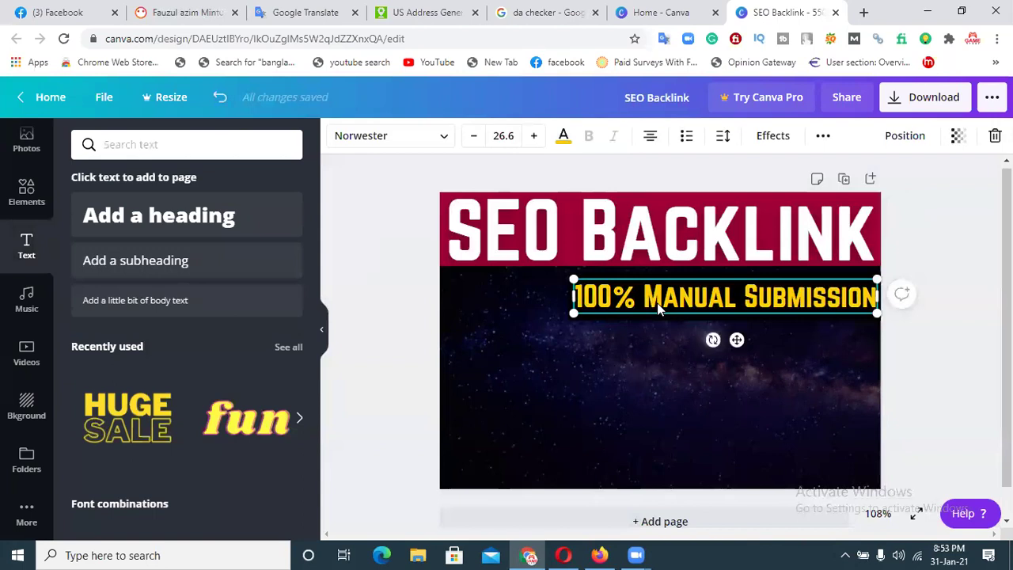
Nudge the "100% Manual Submission" text up slightly on its black strip.
left_click(626, 363)
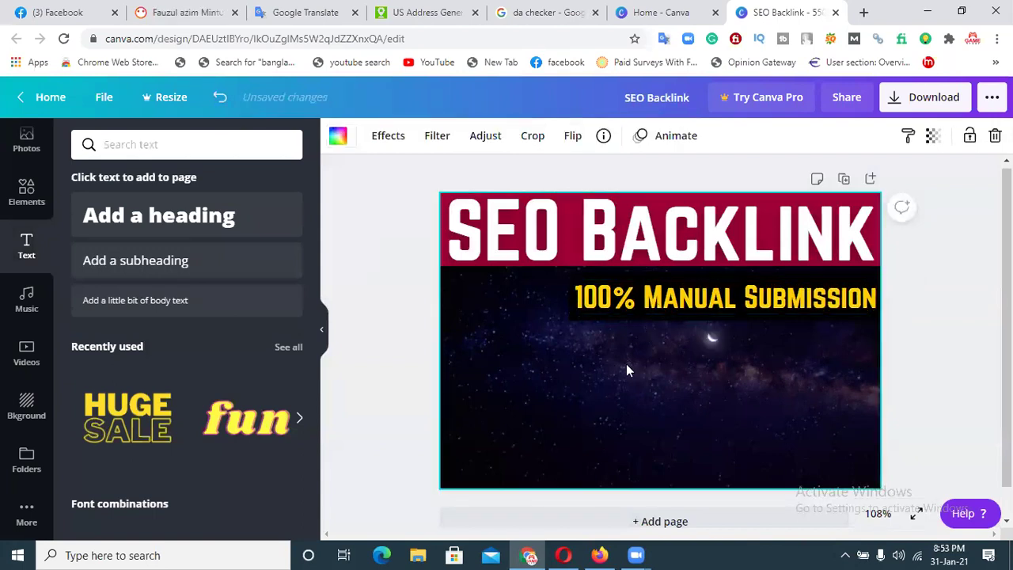
left_click(677, 303)
key("Up")
key("Up")
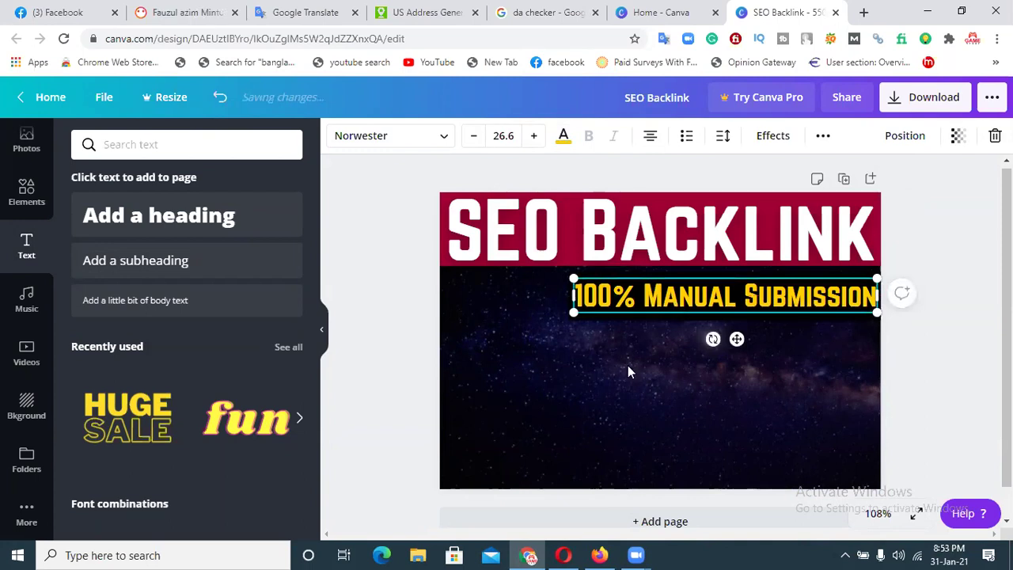
left_click(627, 366)
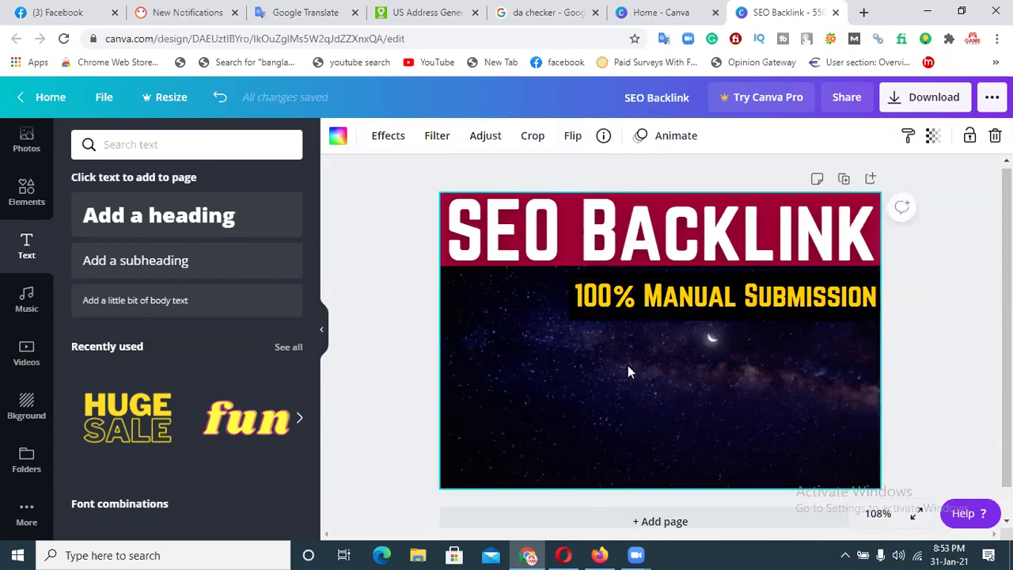
Trim the black strip's upper and lower edges so it fits closely around the "100% Manual Submission" text.
left_click(676, 310)
left_click_drag(724, 270, 725, 275)
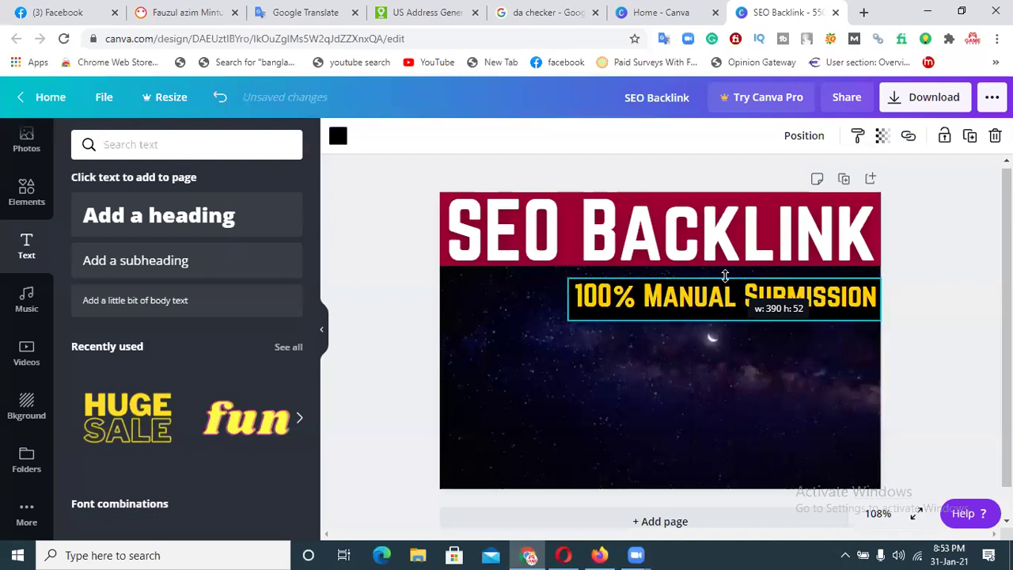
left_click_drag(724, 320, 725, 312)
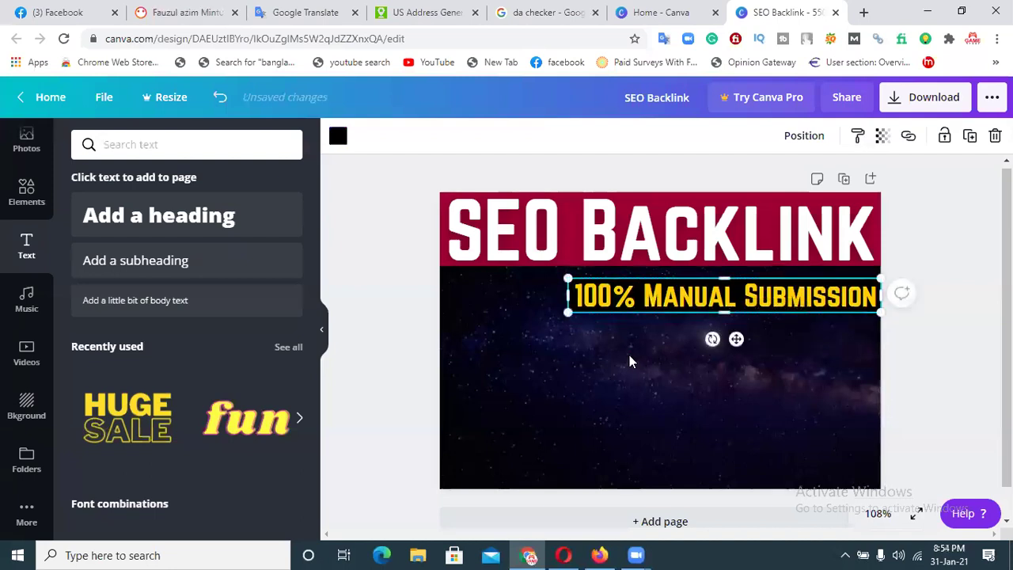
left_click(629, 354)
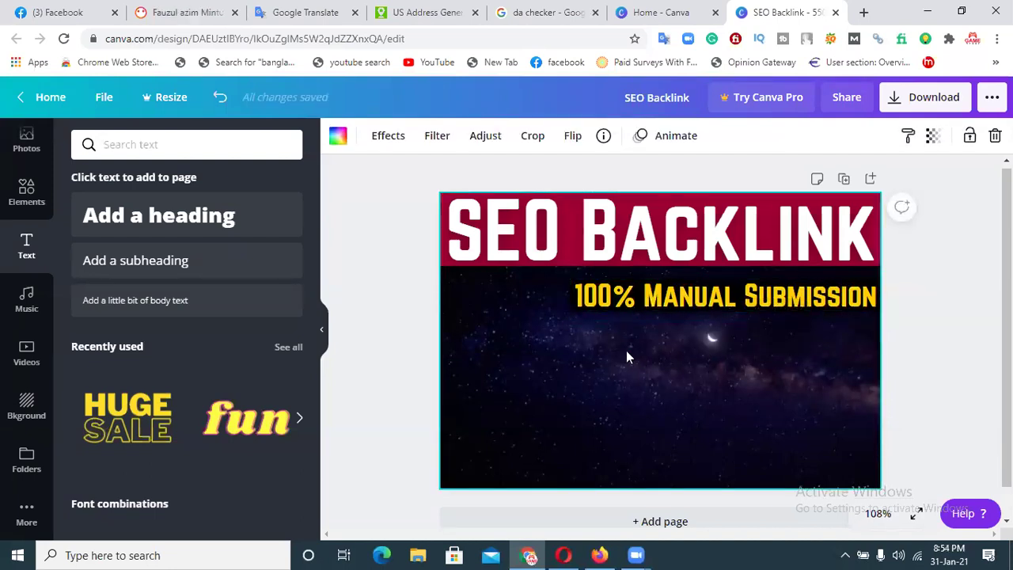
Duplicate the black strip and place the copy directly beneath the "100% Manual Submission" strip, leaving a small gap.
left_click(570, 310)
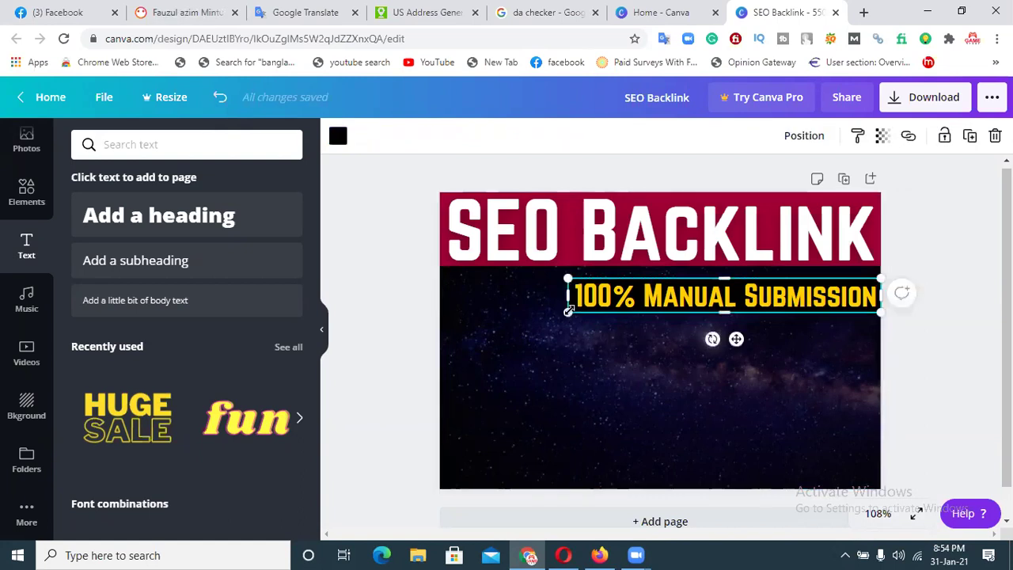
left_click_drag(568, 310, 614, 338)
left_click(553, 390)
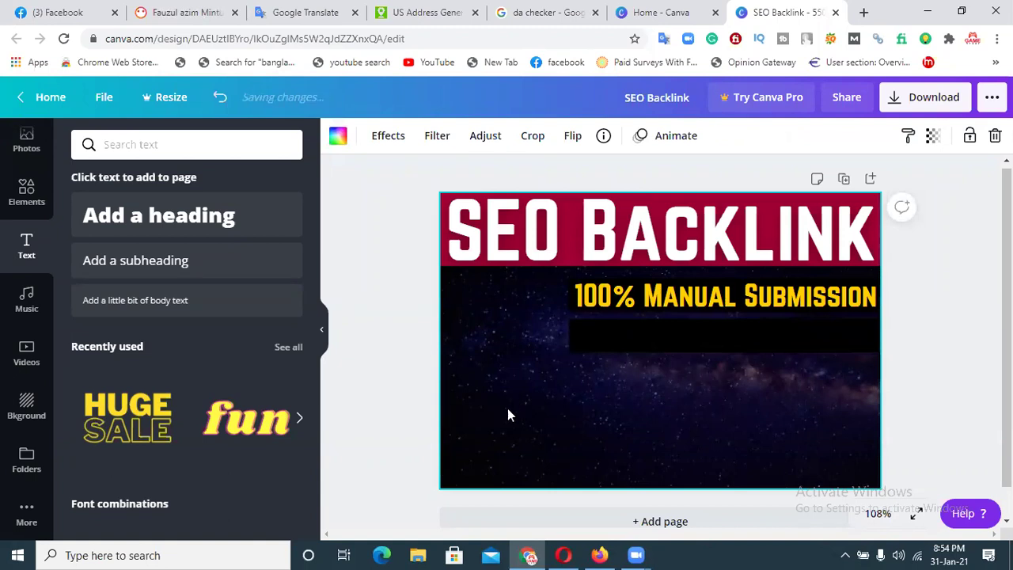
Replace the night-sky background with solid white.
left_click(336, 138)
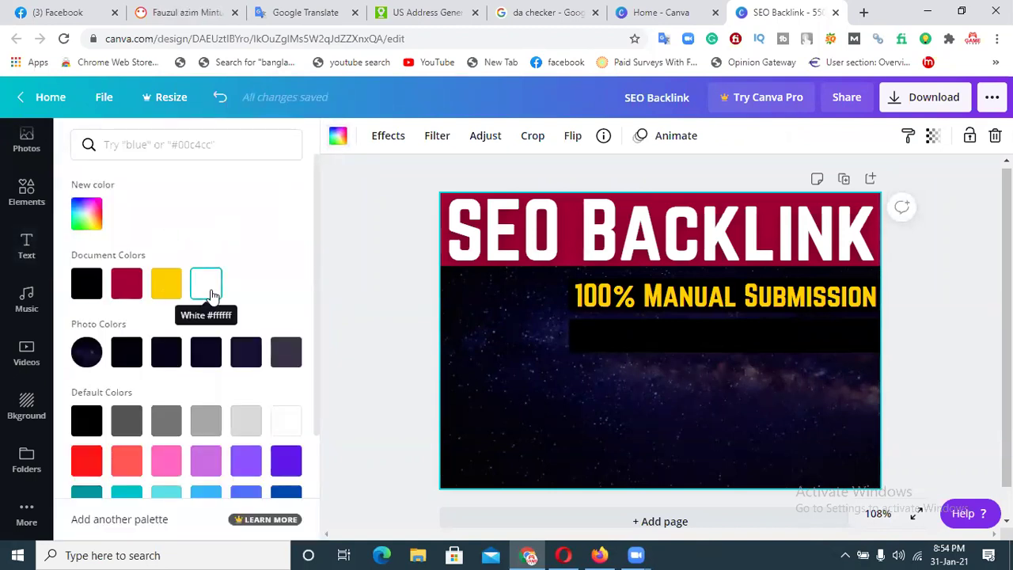
left_click(27, 410)
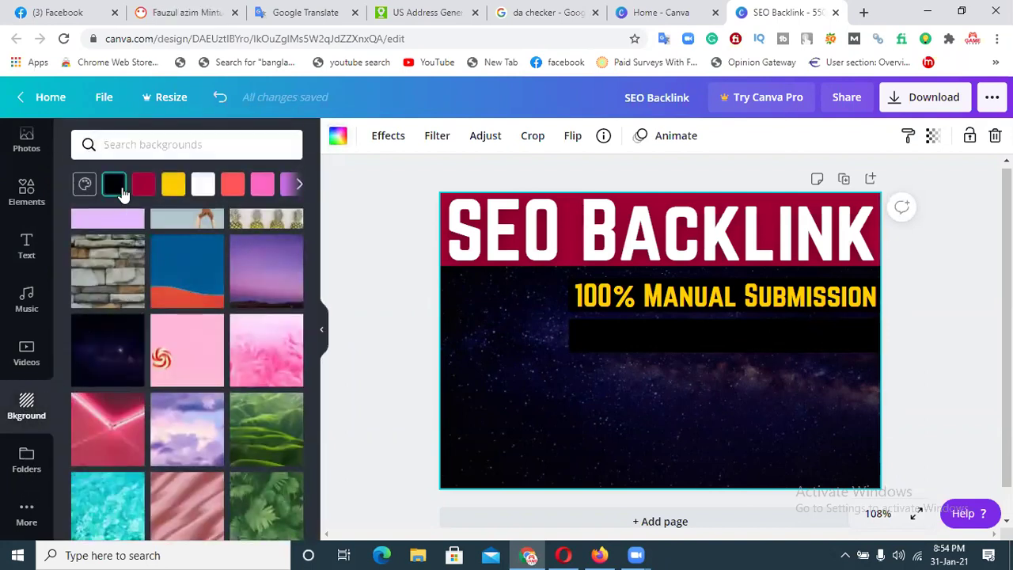
left_click(200, 188)
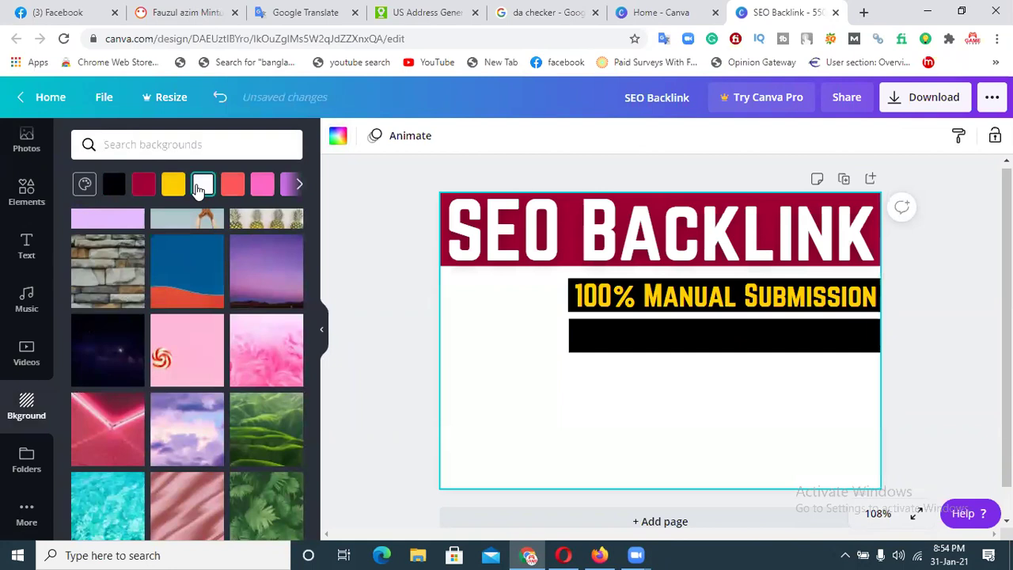
left_click(953, 278)
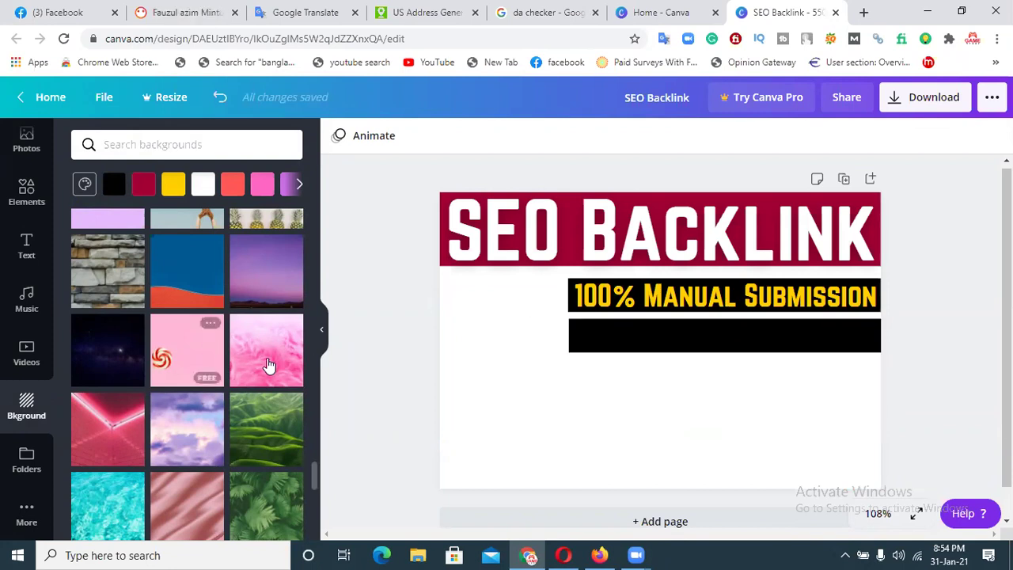
Add a heading reading "Using White Hat SEO".
left_click(27, 248)
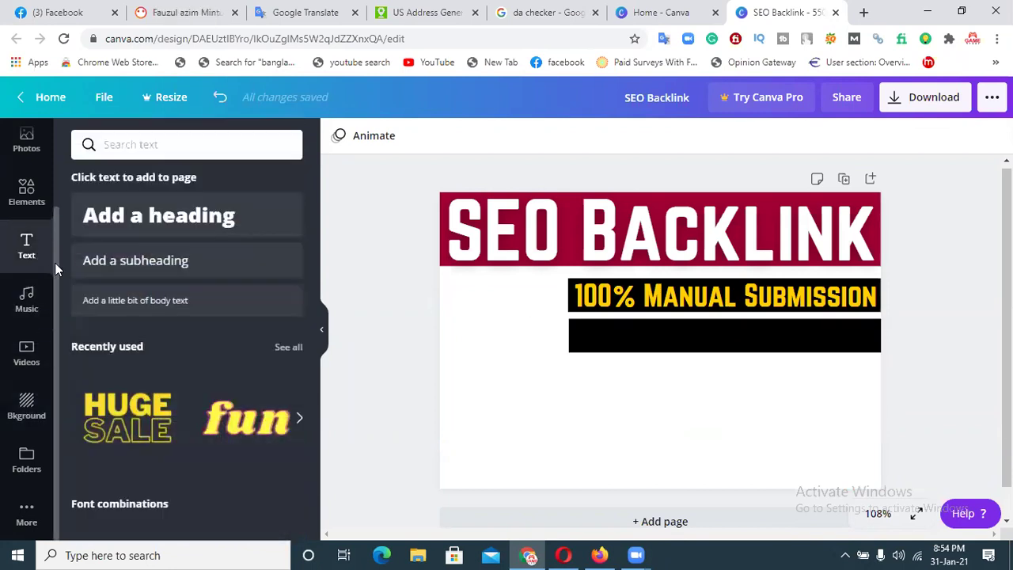
left_click(157, 215)
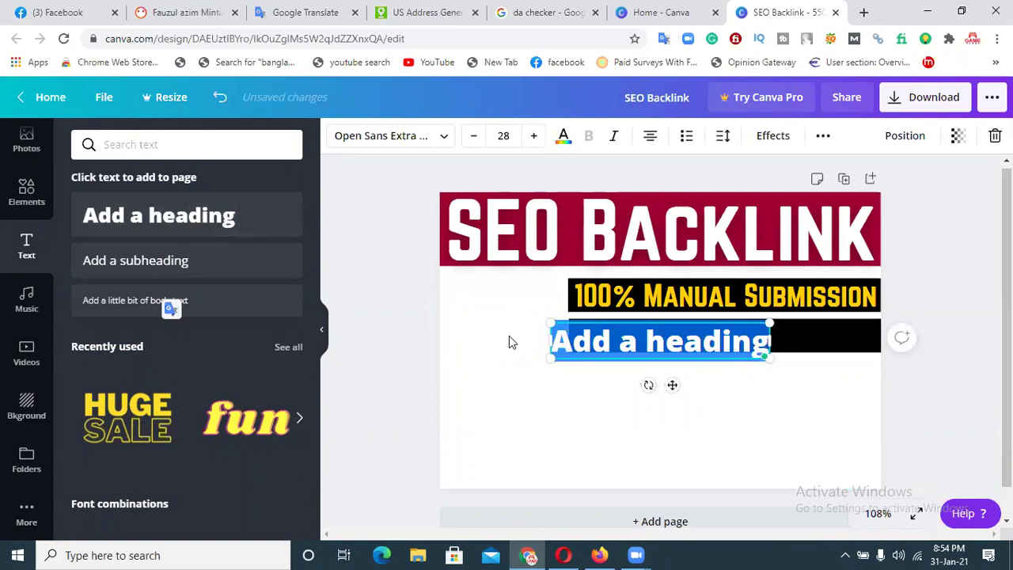
type("U")
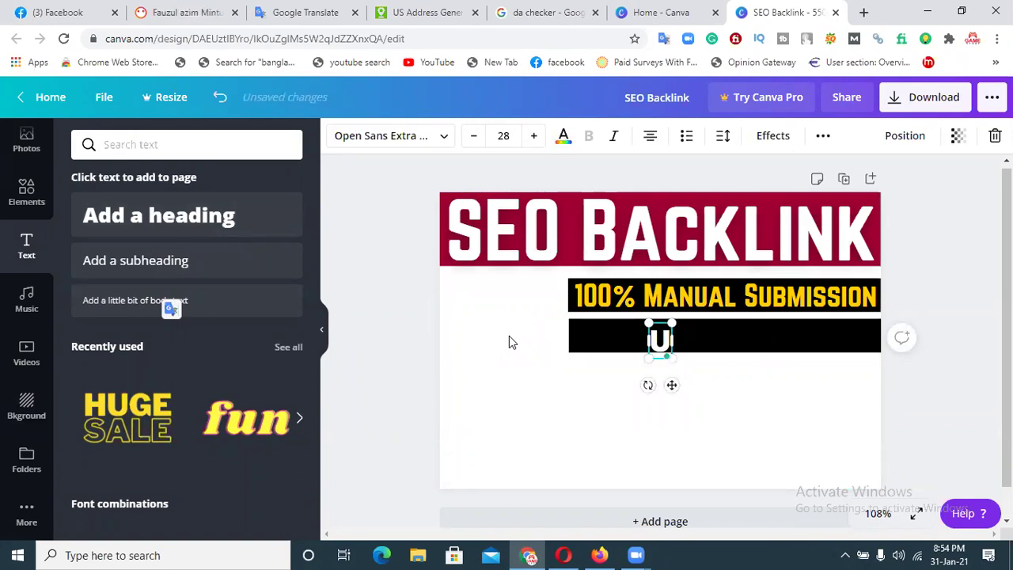
type("sing ")
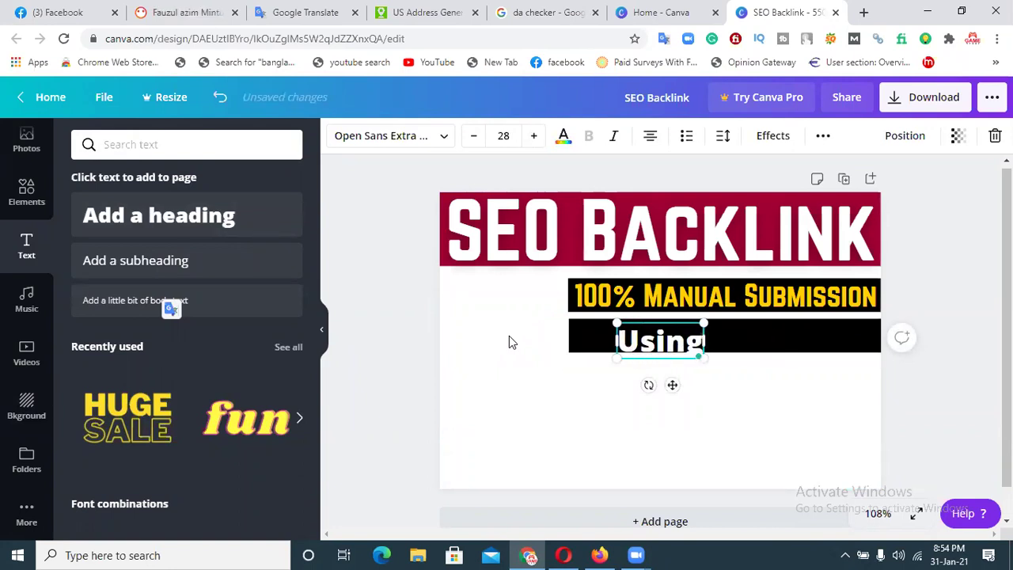
type("White")
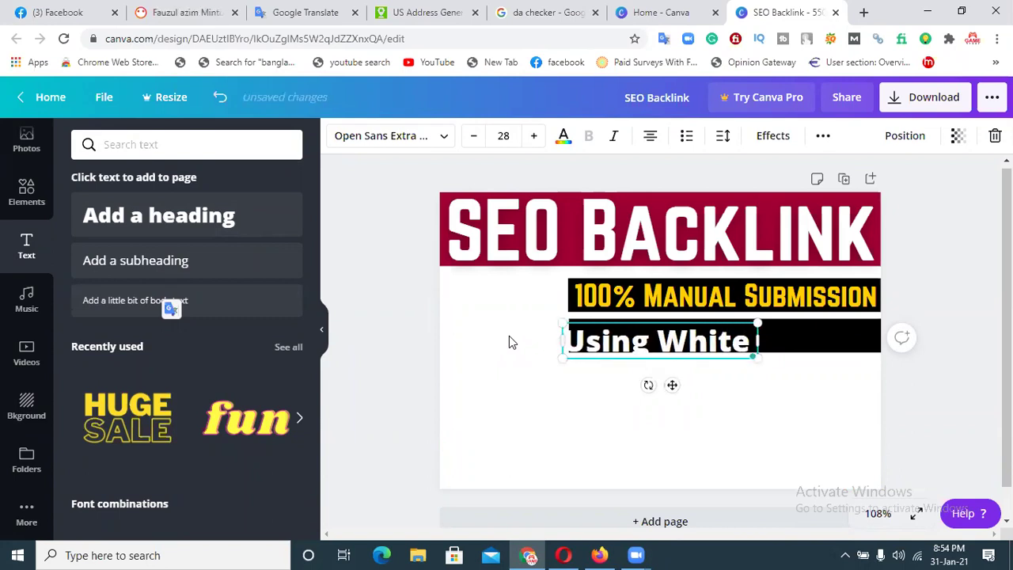
type(" Hat SE")
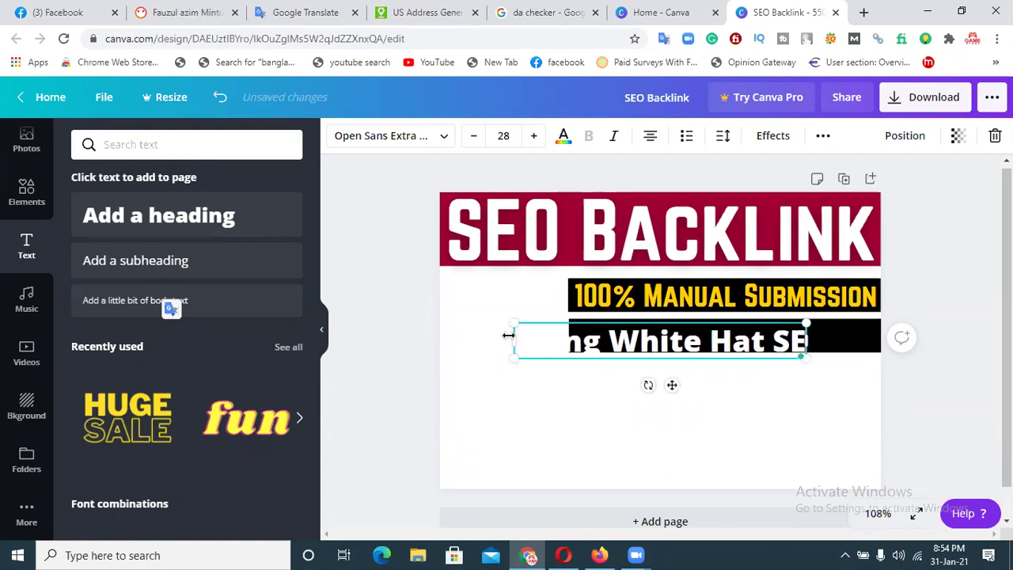
type("O")
left_click(712, 436)
Move the "Using White Hat SEO" text onto the second black strip, set it in Norwester, and center it there.
left_click_drag(787, 344, 826, 341)
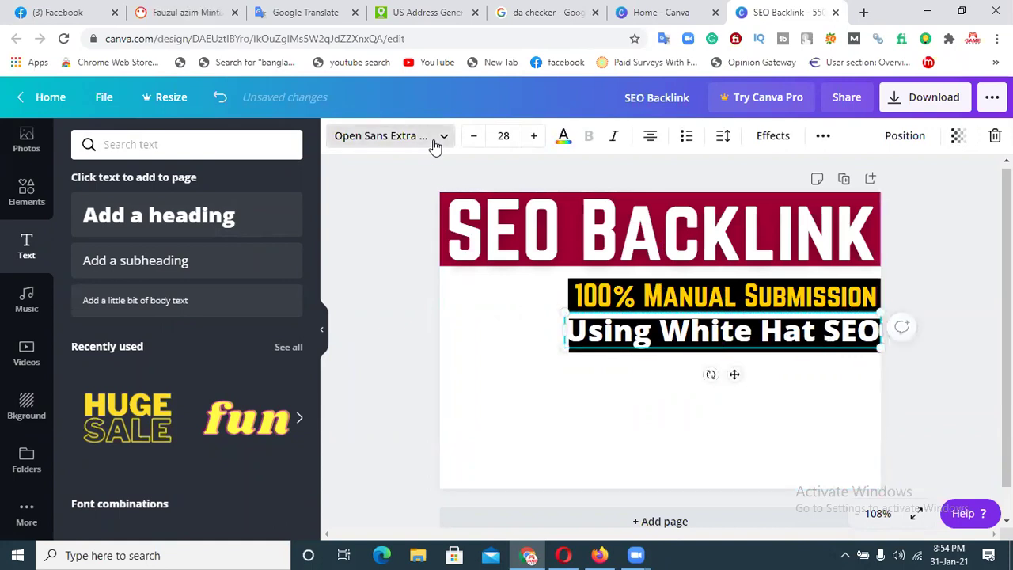
left_click(443, 136)
left_click(77, 183)
left_click(648, 356)
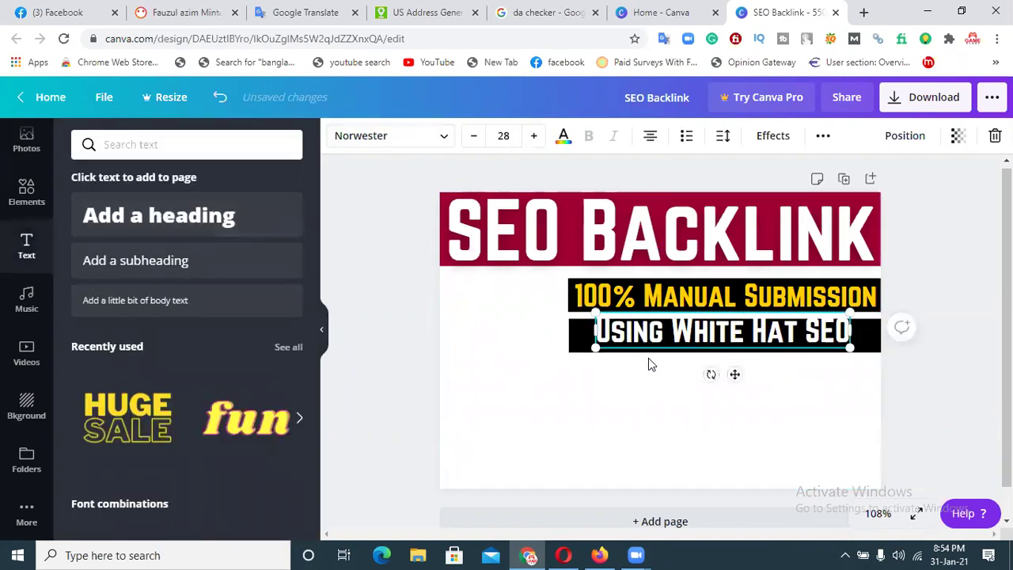
left_click(633, 440)
left_click(682, 351)
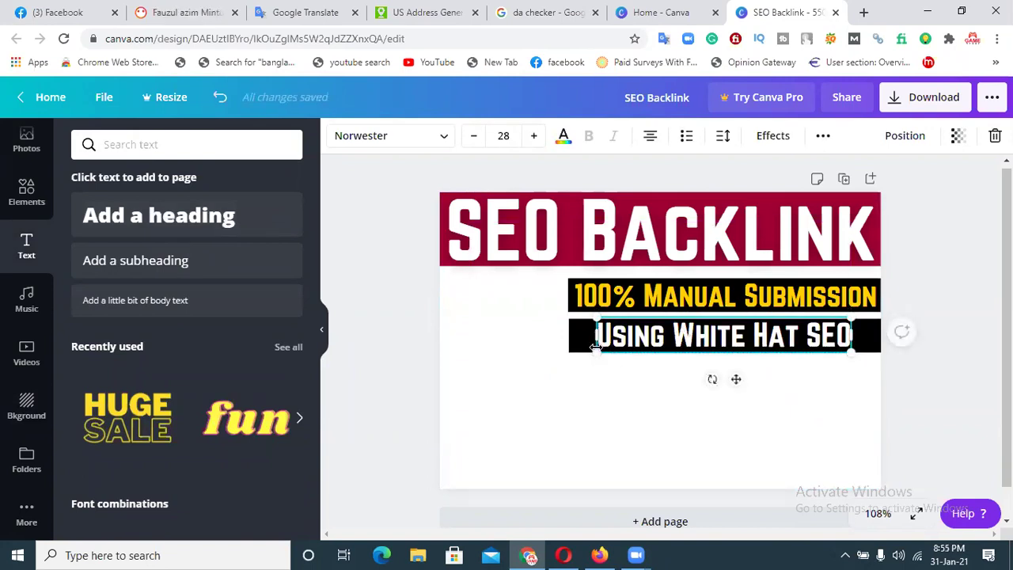
Enlarge the "Using White Hat SEO" text to size 33.3 so it spans the second black strip.
left_click_drag(590, 348, 569, 356)
left_click_drag(851, 358, 878, 354)
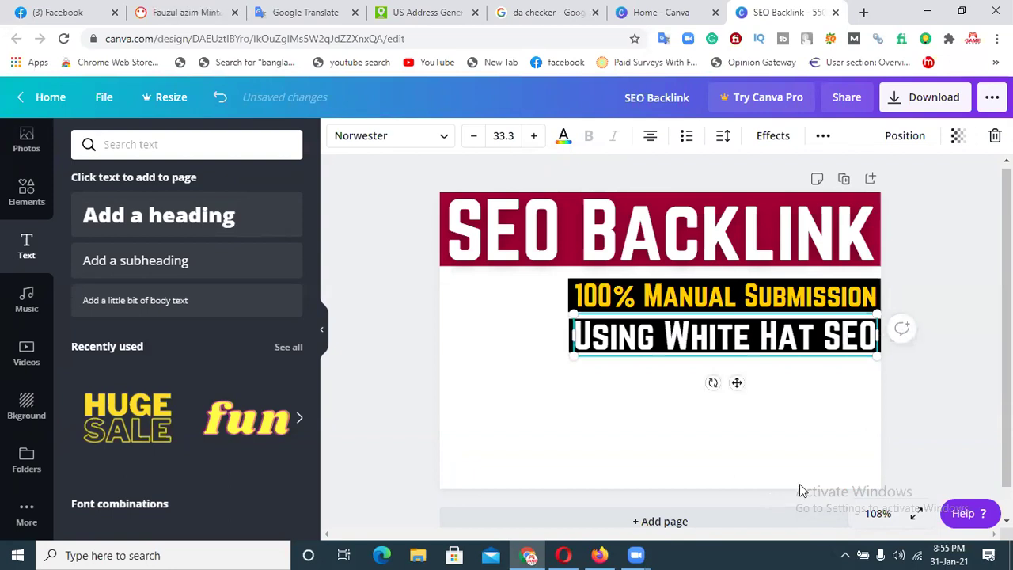
left_click(814, 451)
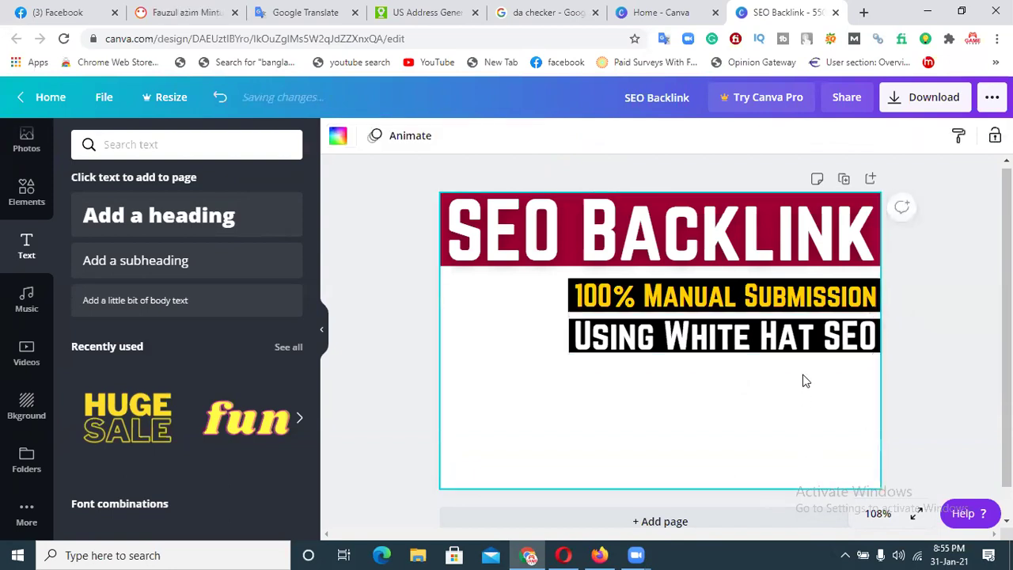
Color the "Using White Hat SEO" text with the document's golden yellow.
left_click(805, 350)
left_click(563, 135)
left_click(168, 283)
left_click(595, 417)
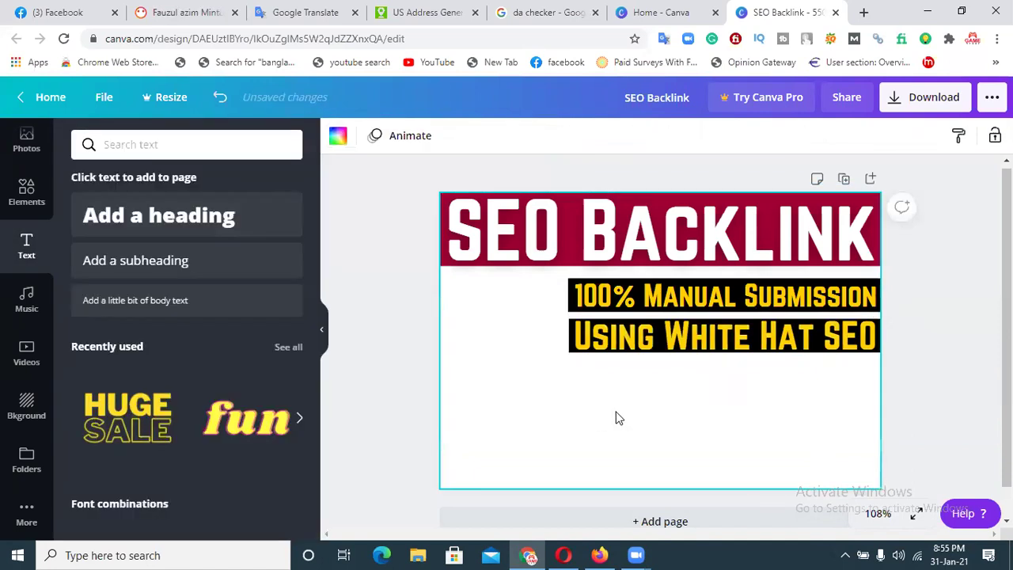
Paste a third copy of the black strip and align it below the "Using White Hat SEO" strip with matching spacing.
key("ctrl+v")
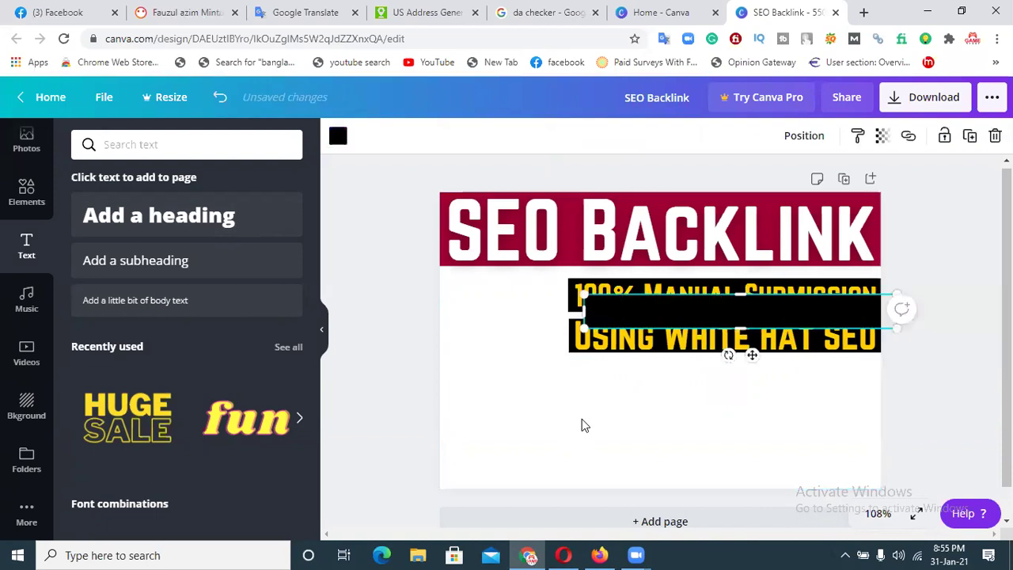
left_click_drag(648, 316, 631, 388)
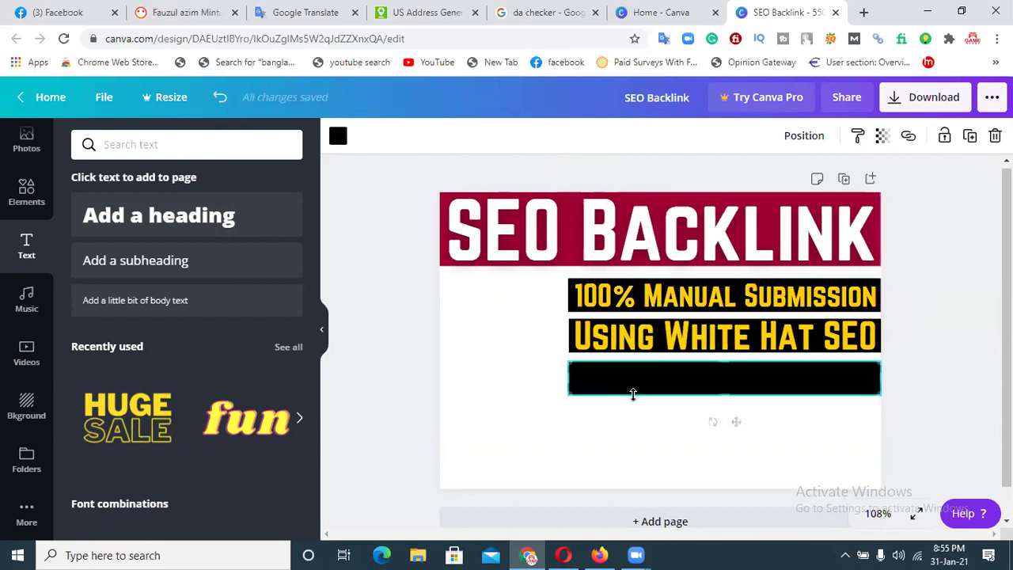
key("Up")
key("Up")
key("Up")
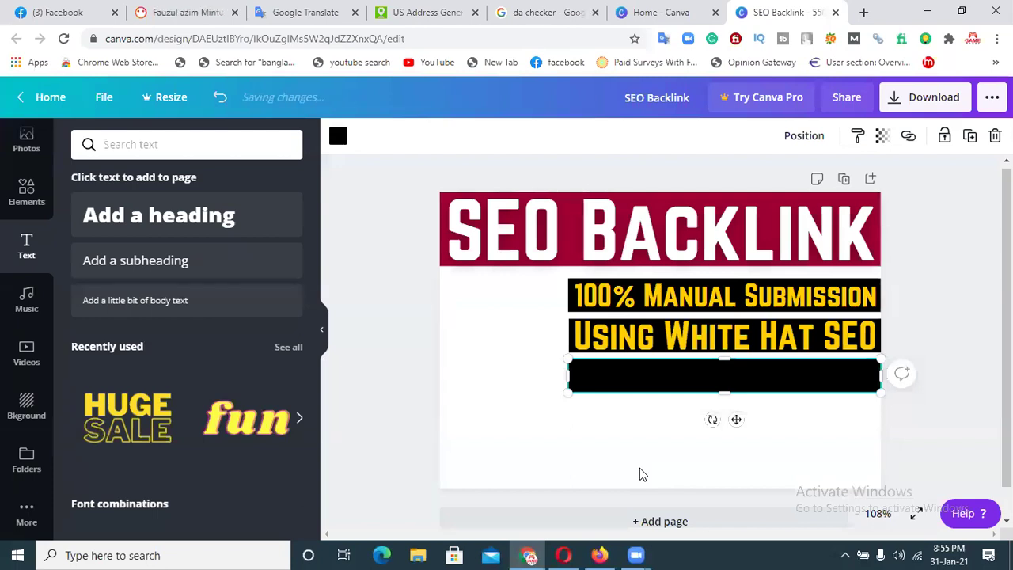
Add a heading reading "100% Panda, Penguin Safe" below the third black strip.
left_click(160, 229)
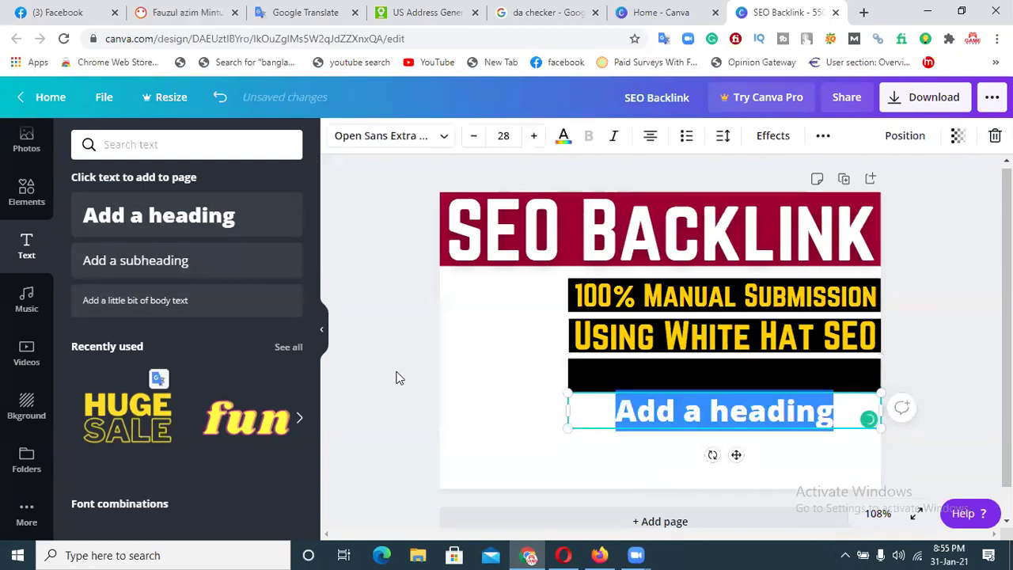
type("100")
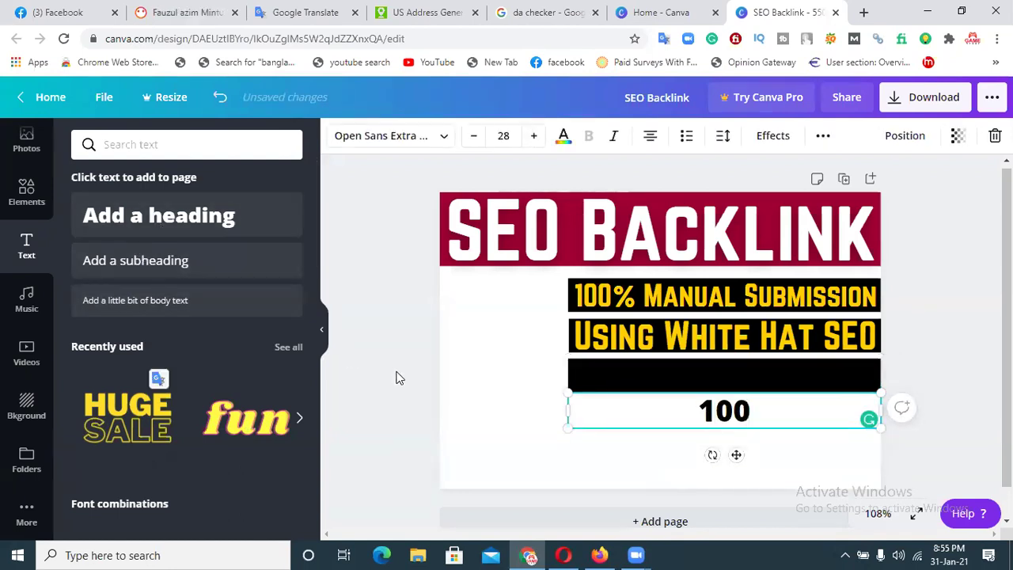
type("% ")
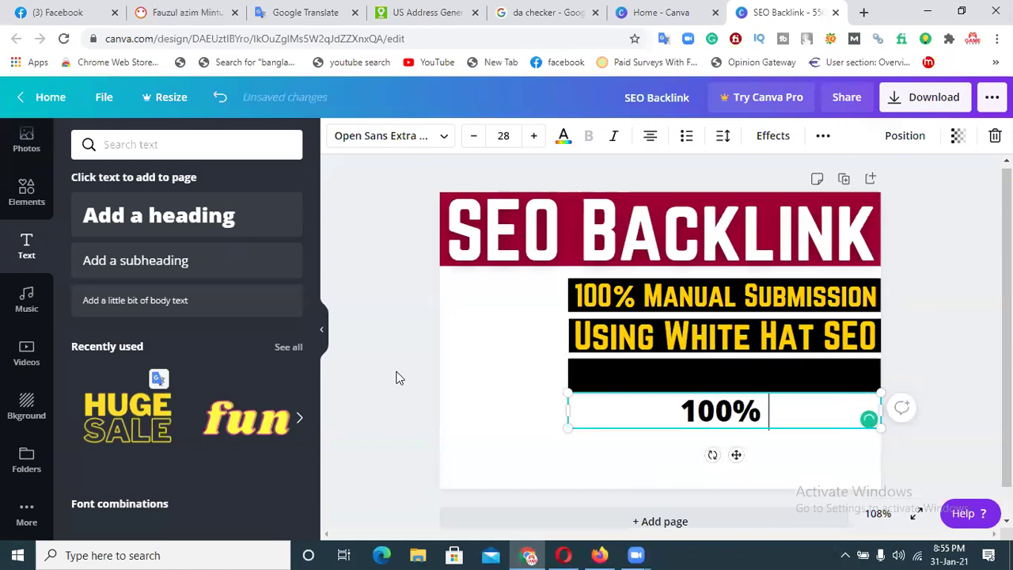
type("Panda")
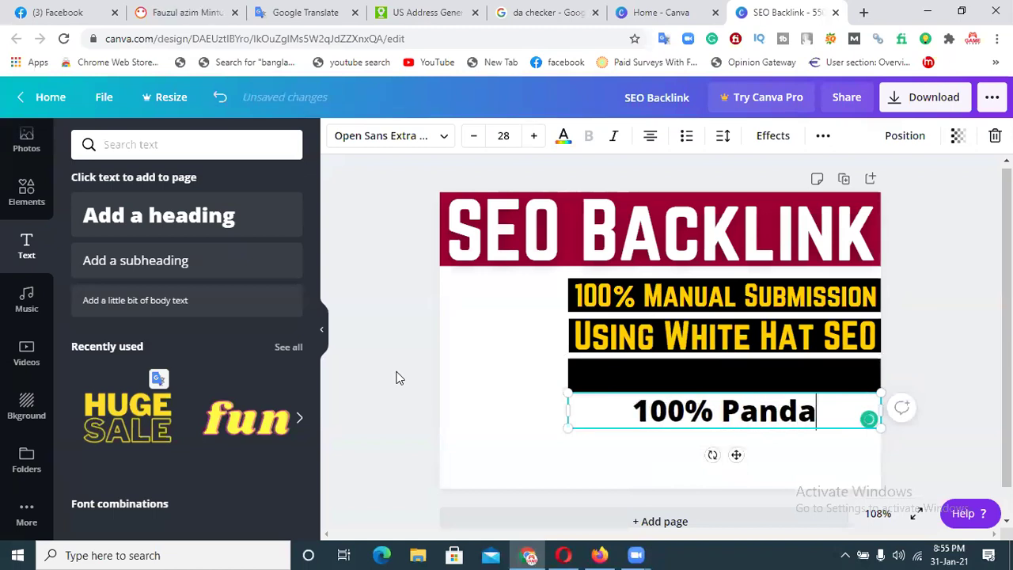
type(",")
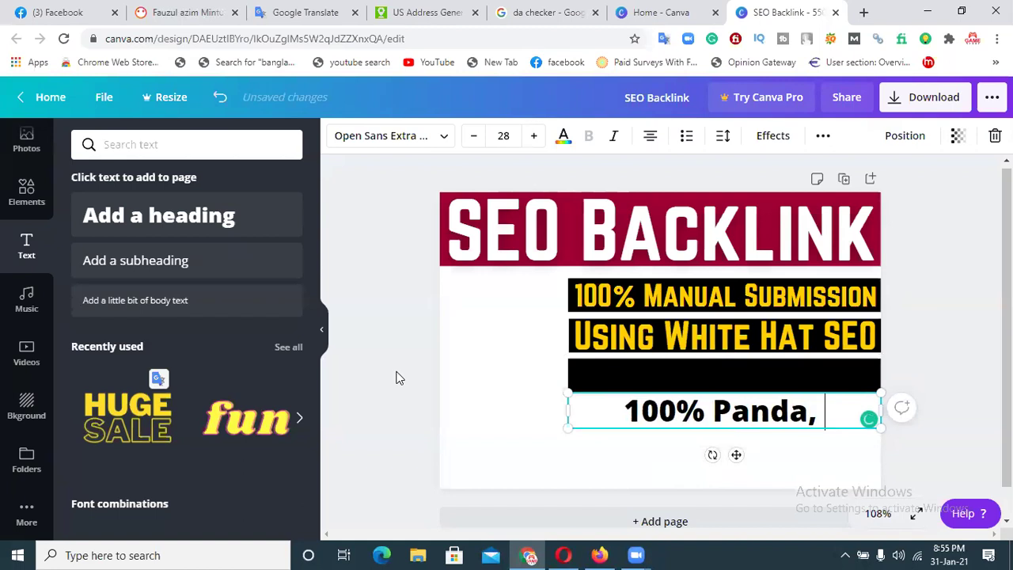
type(" Pen")
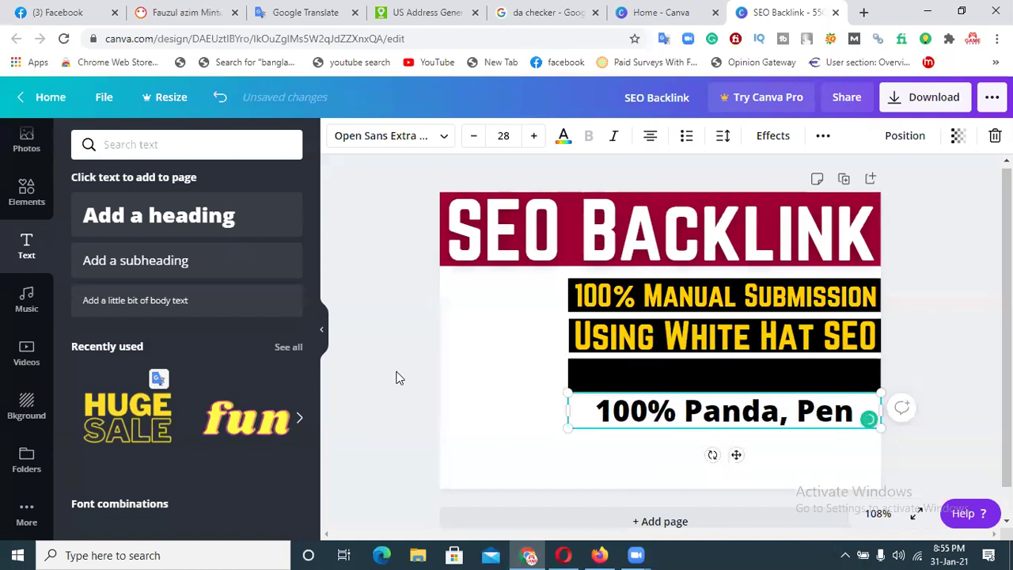
type("guin")
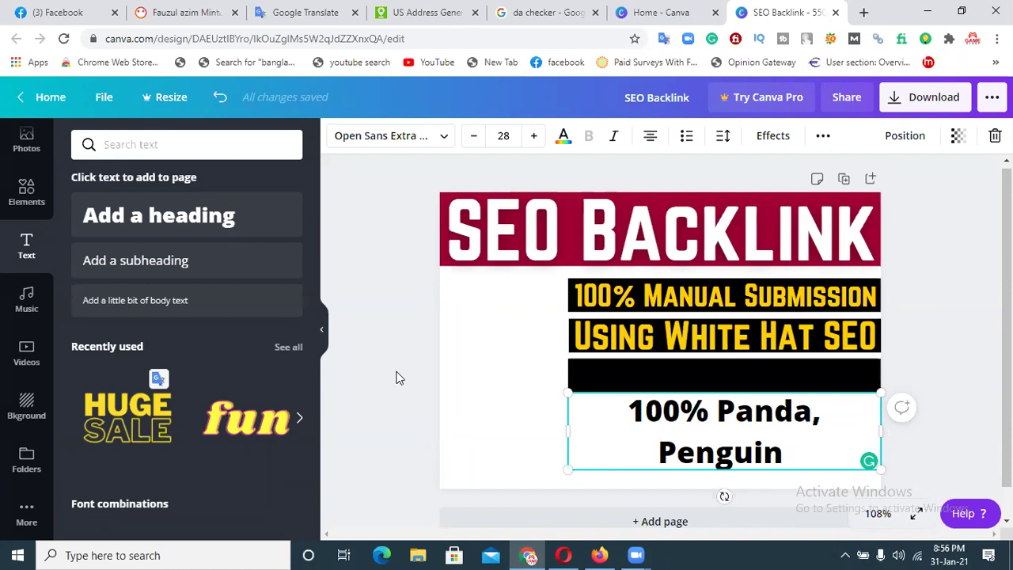
type("Safe")
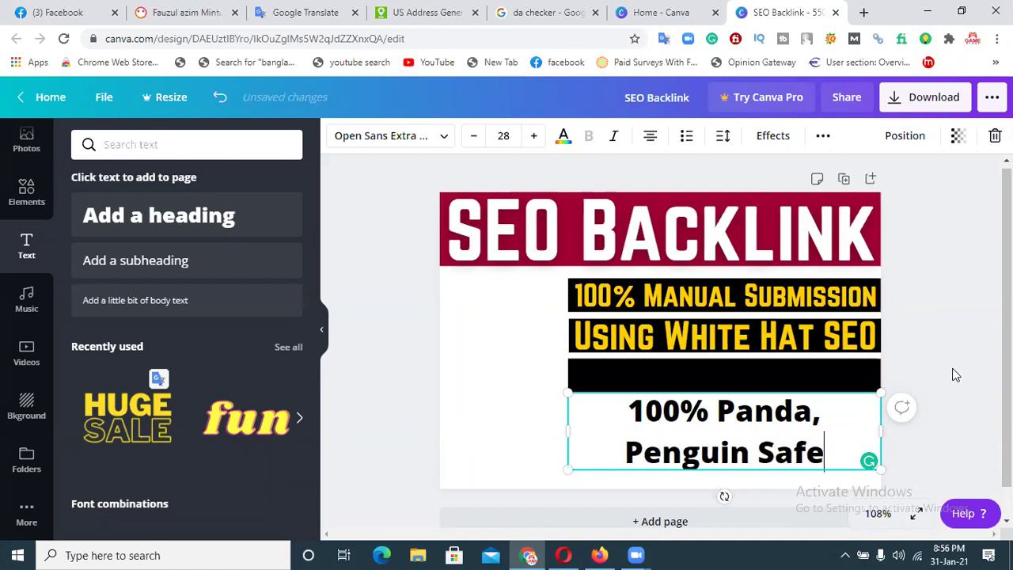
Change the "100% Panda, Penguin Safe" text to the Norwester font at size 25 so it fits on one line.
key("Escape")
left_click(442, 137)
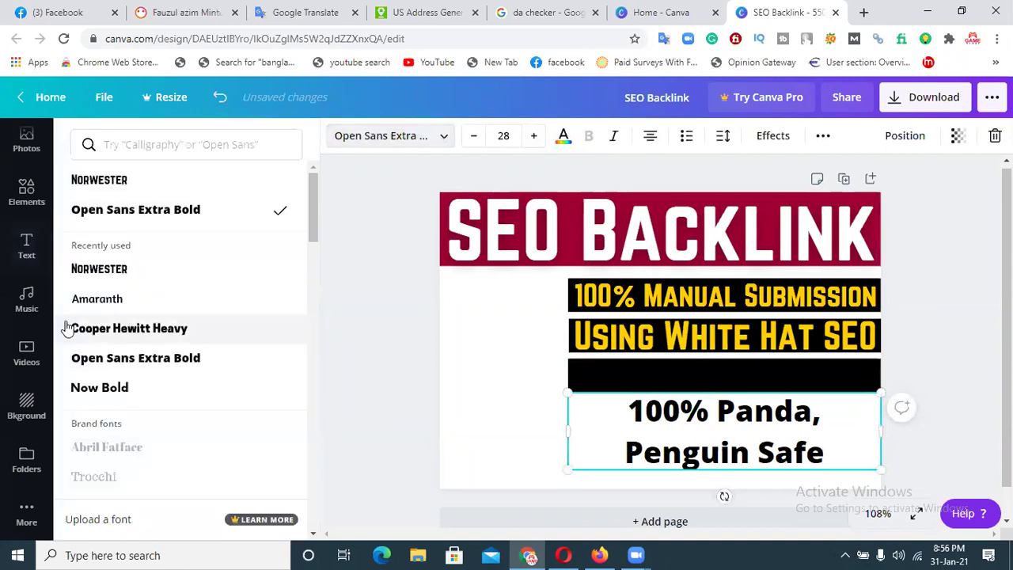
left_click(104, 181)
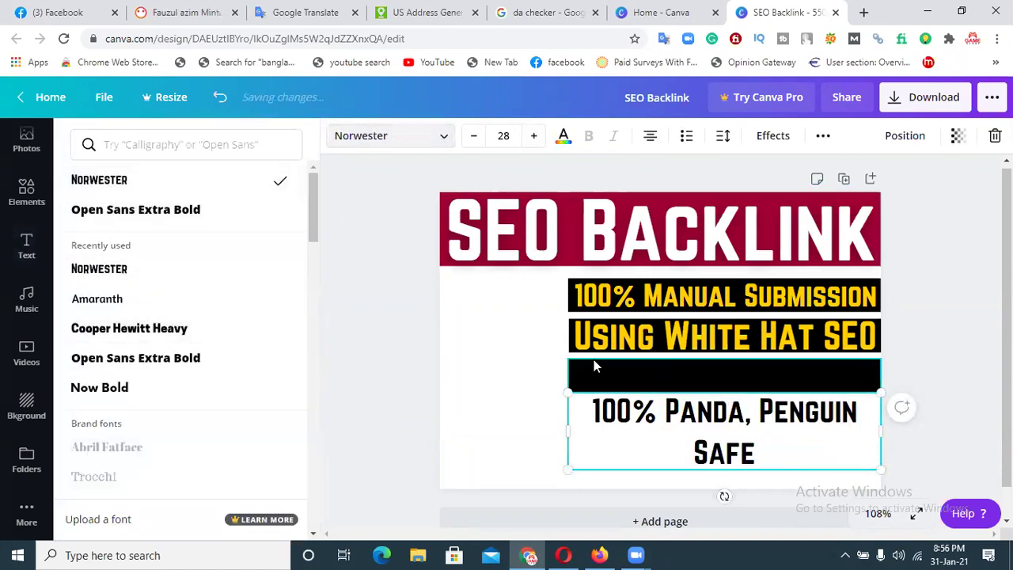
left_click(475, 140)
left_click(476, 139)
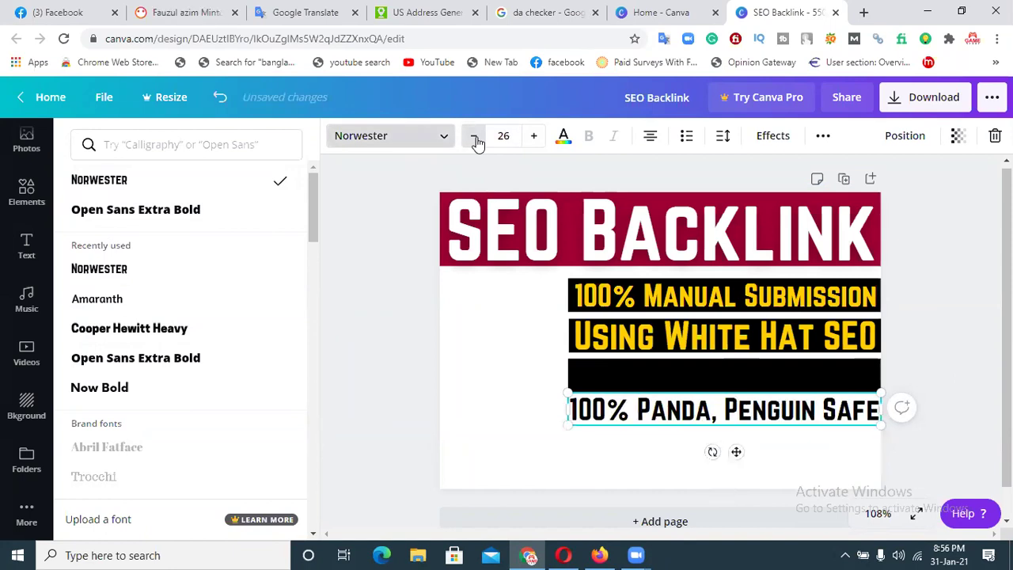
left_click(476, 140)
left_click(624, 433)
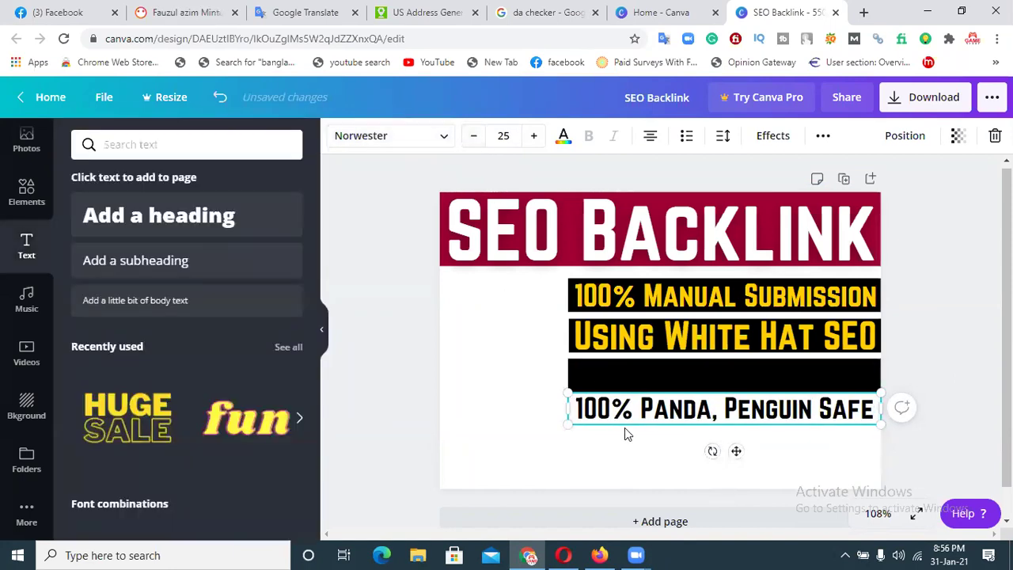
Color the "100% Panda, Penguin Safe" text with the document's golden yellow.
left_click(562, 138)
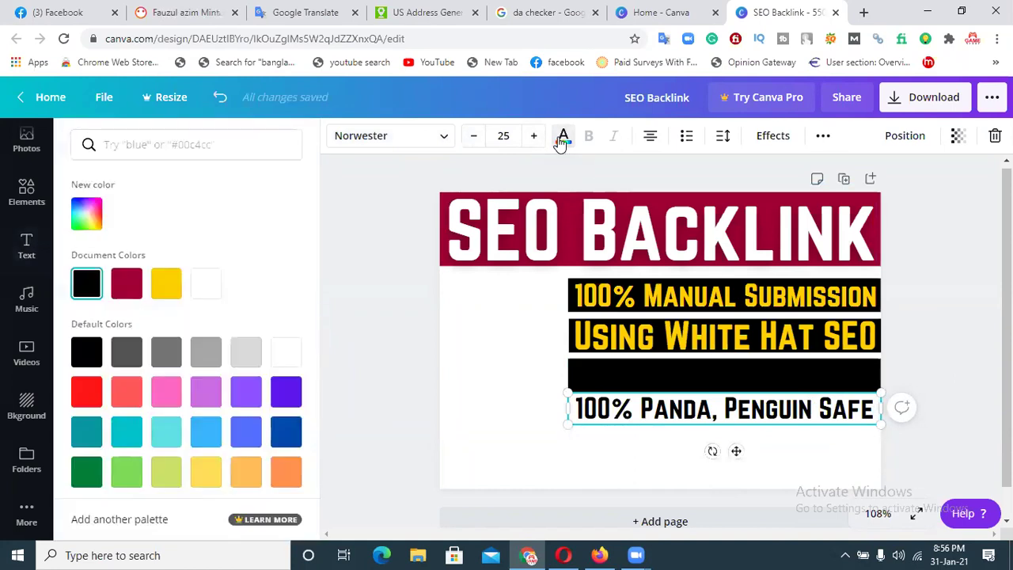
left_click(167, 283)
left_click(588, 445)
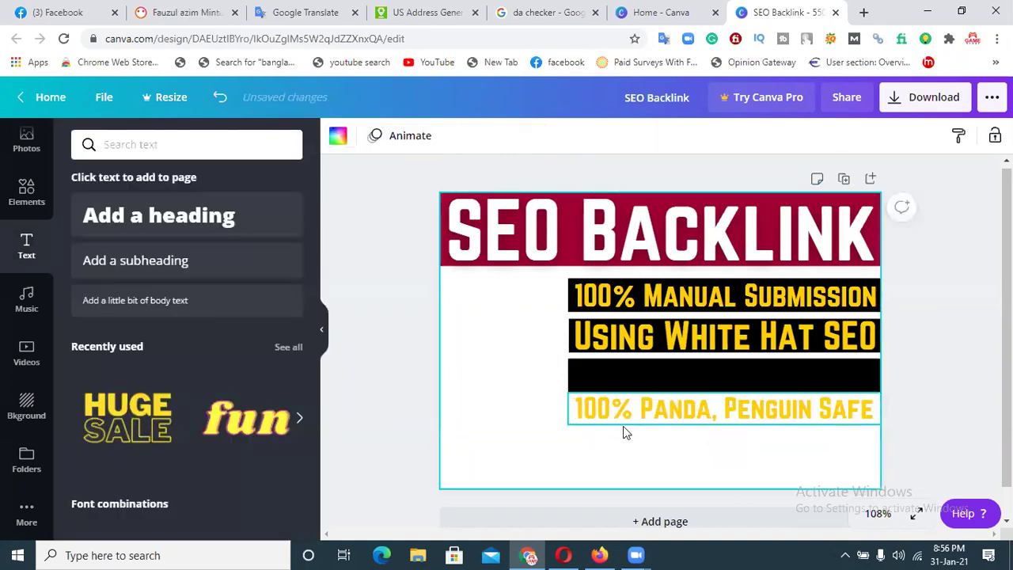
Move the "100% Panda, Penguin Safe" text onto the third black strip, enlarge it to size 25.4 and center it vertically.
left_click_drag(656, 411, 649, 384)
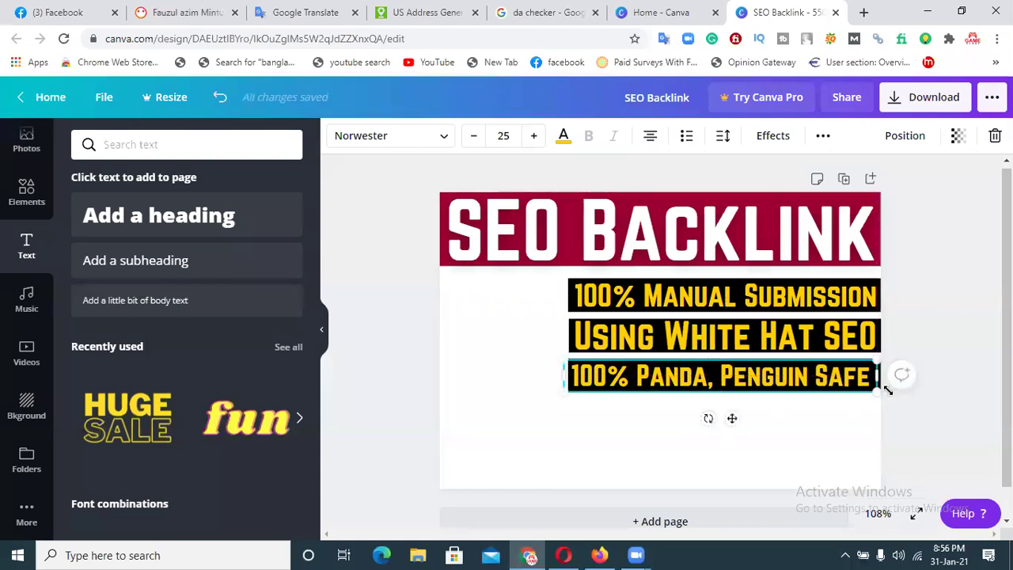
left_click_drag(873, 387, 872, 395)
left_click(753, 428)
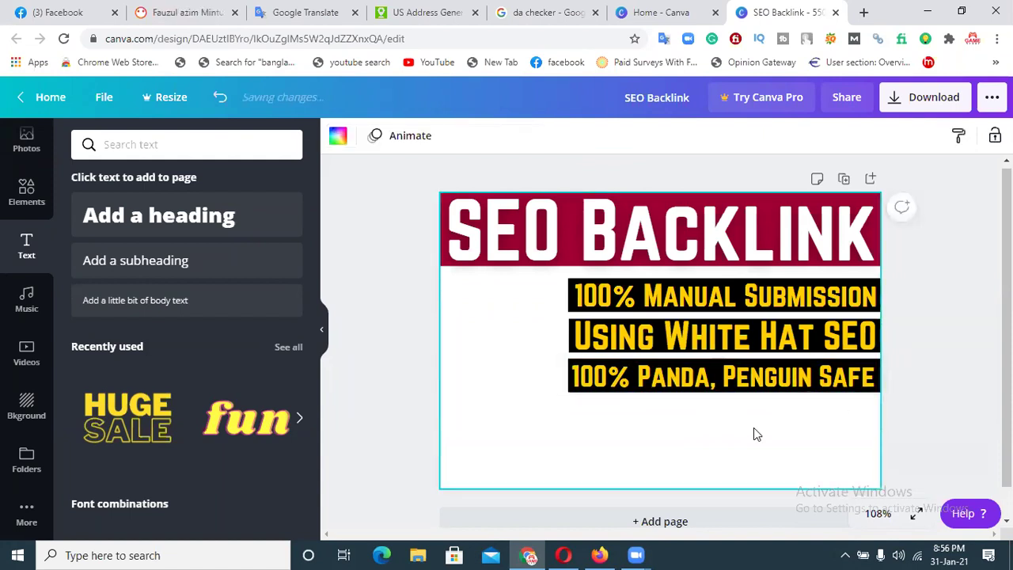
left_click(765, 392)
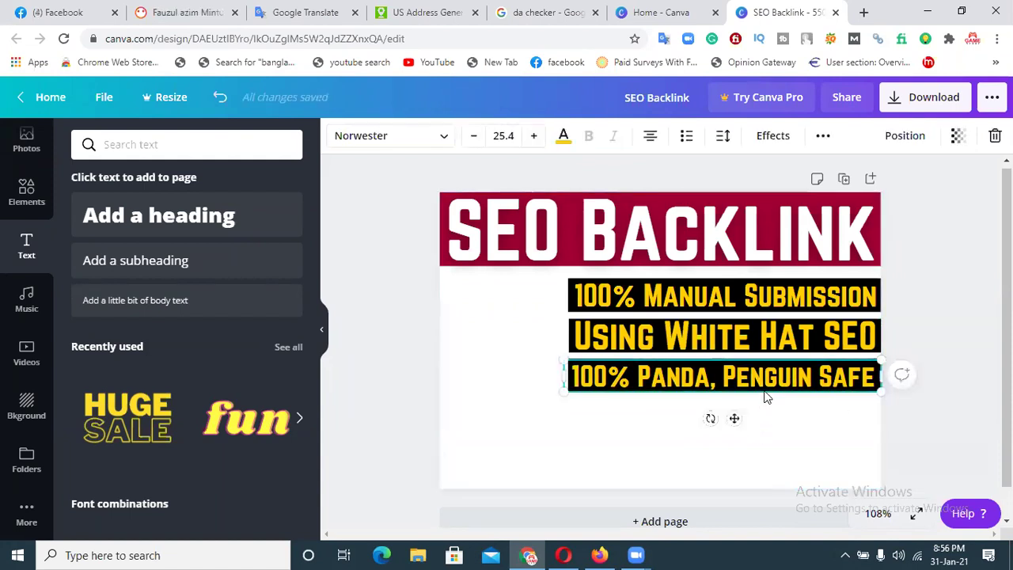
left_click(697, 435)
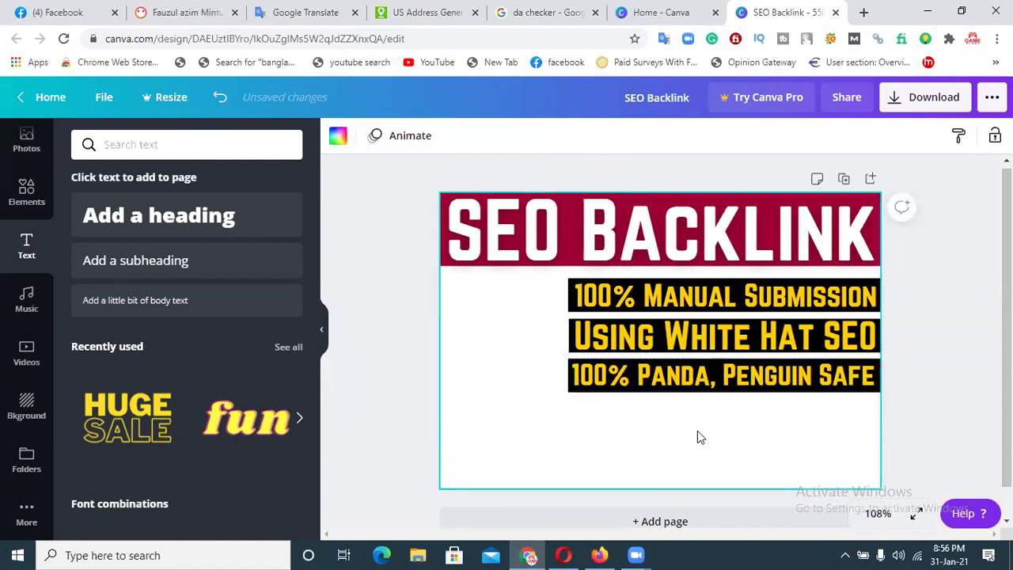
left_click(726, 391)
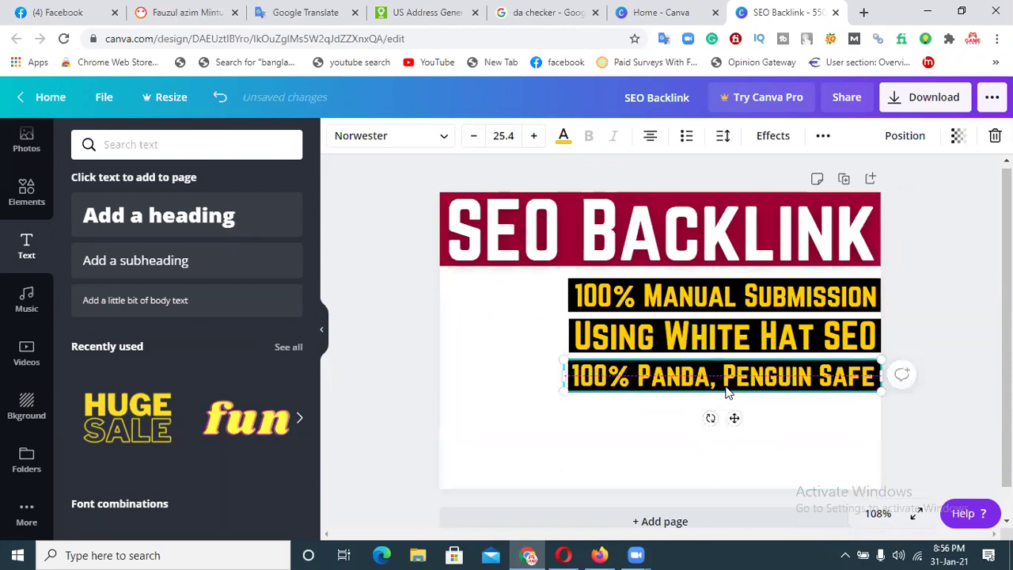
Paste another black strip and align it below the "100% Panda, Penguin Safe" strip with matching spacing.
left_click(633, 440)
key("ctrl+v")
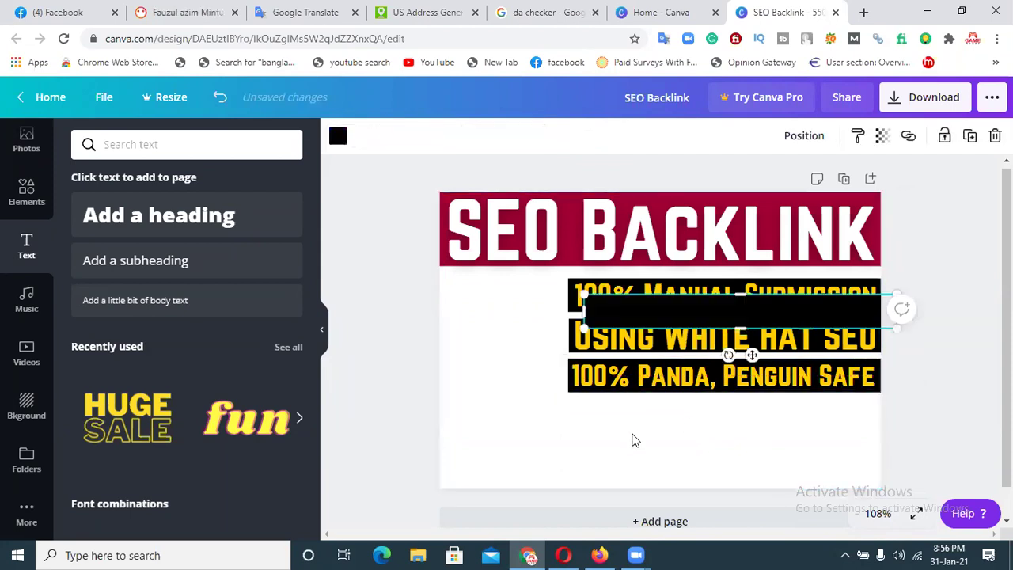
left_click_drag(685, 332, 672, 409)
left_click(499, 395)
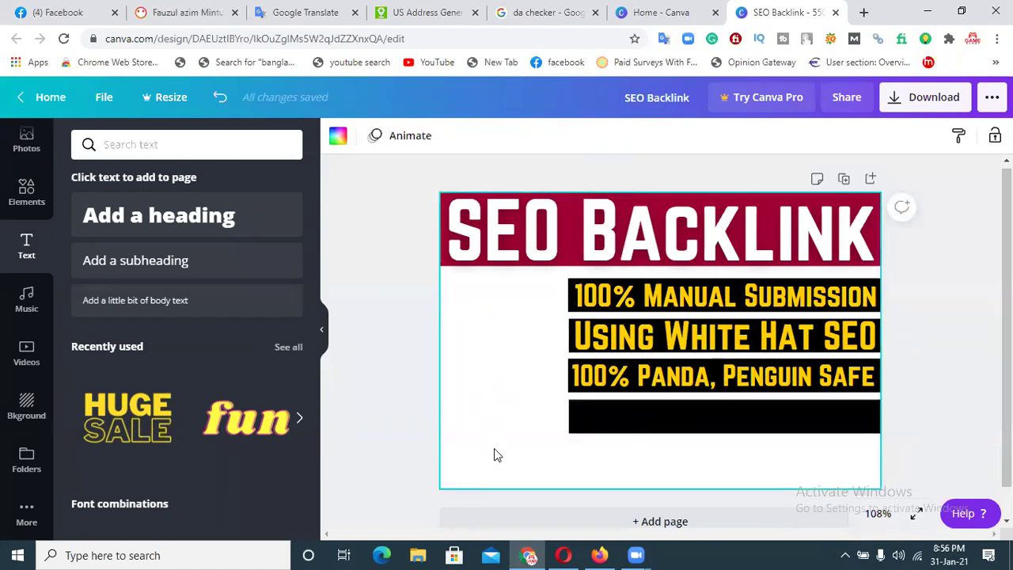
Add a heading reading "100% Customer Satisfaction".
left_click(249, 229)
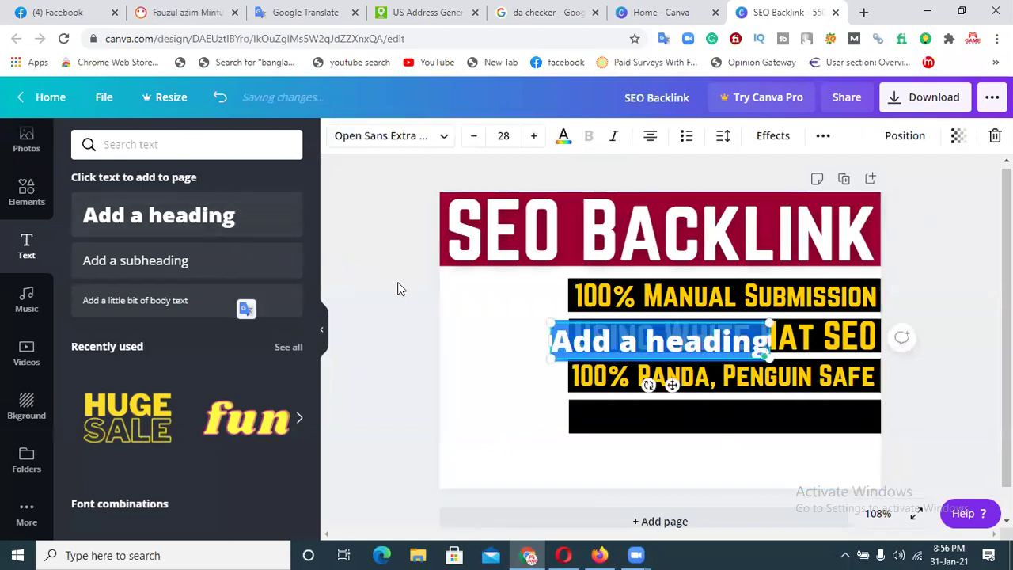
type("1")
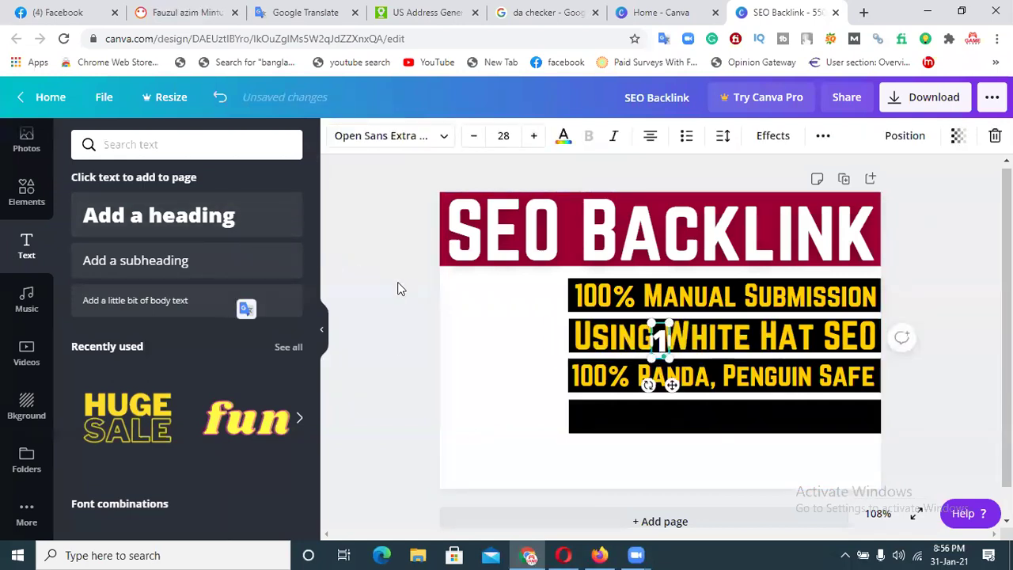
type("00")
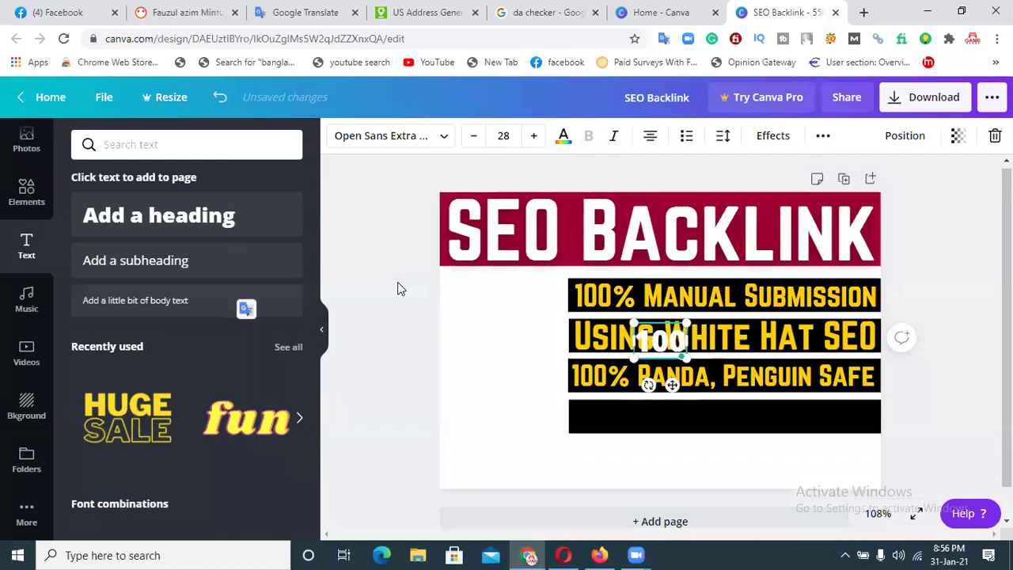
type("% C")
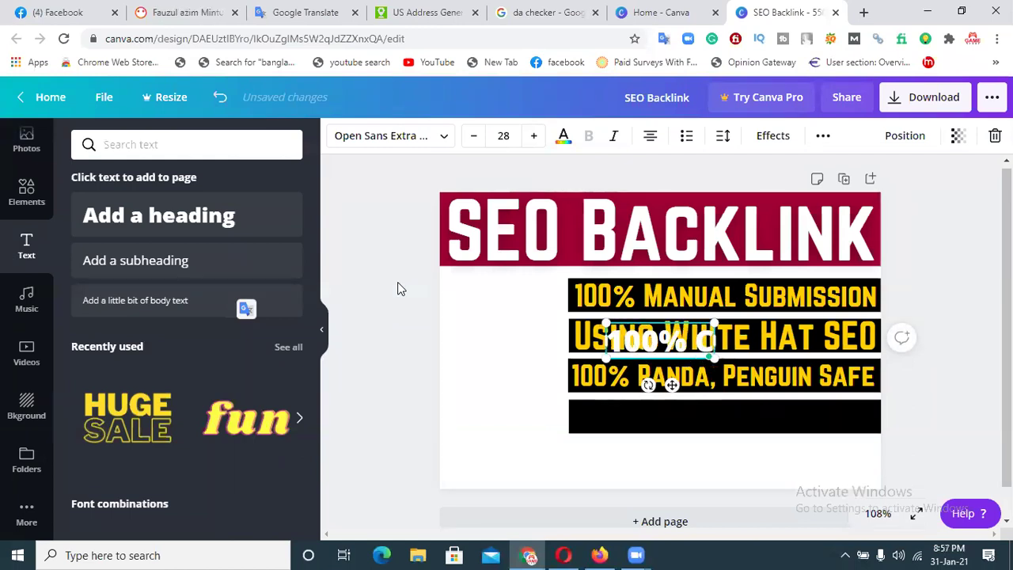
type("ustomer")
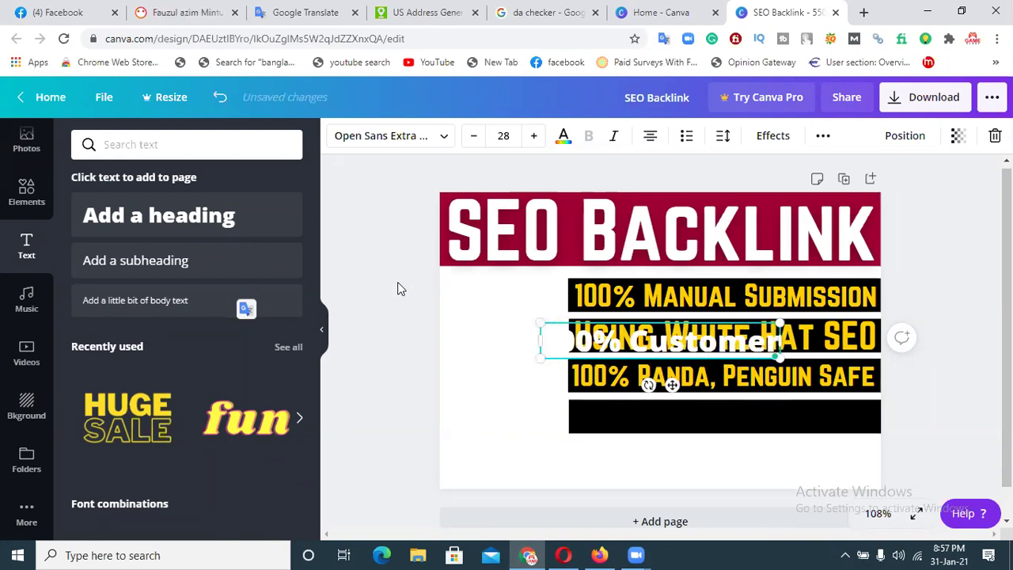
type(" Sa")
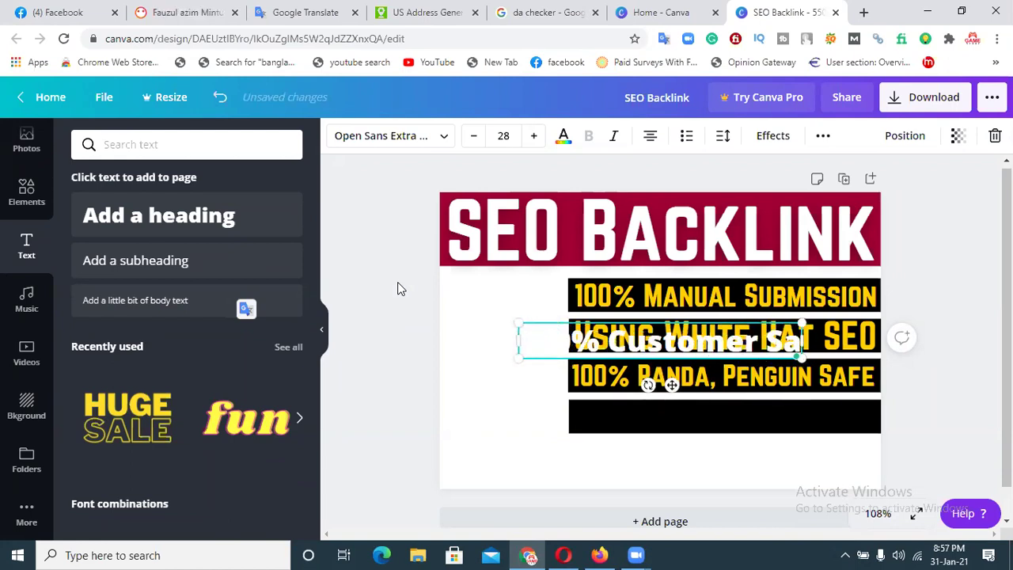
type("tis")
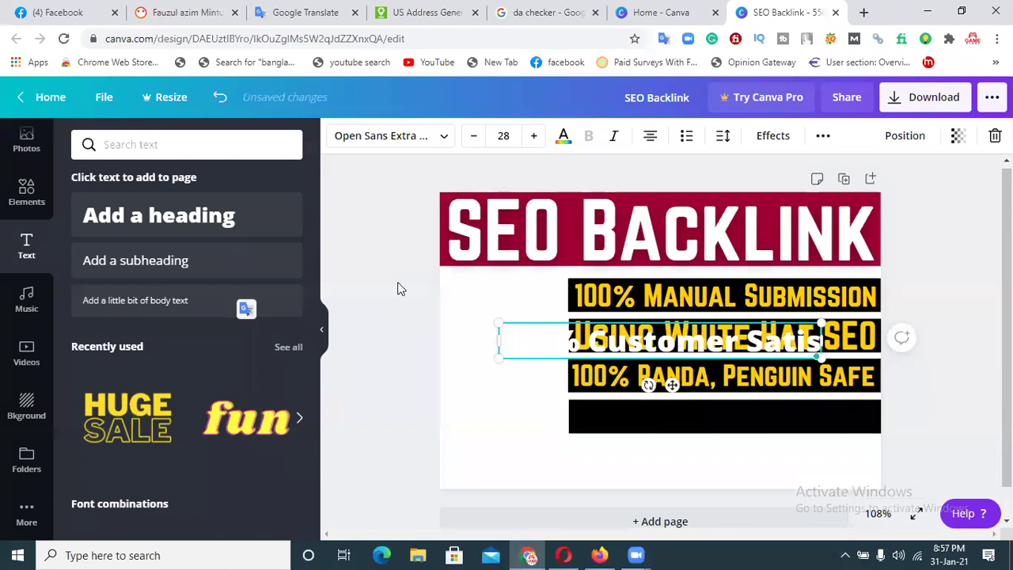
type("faction")
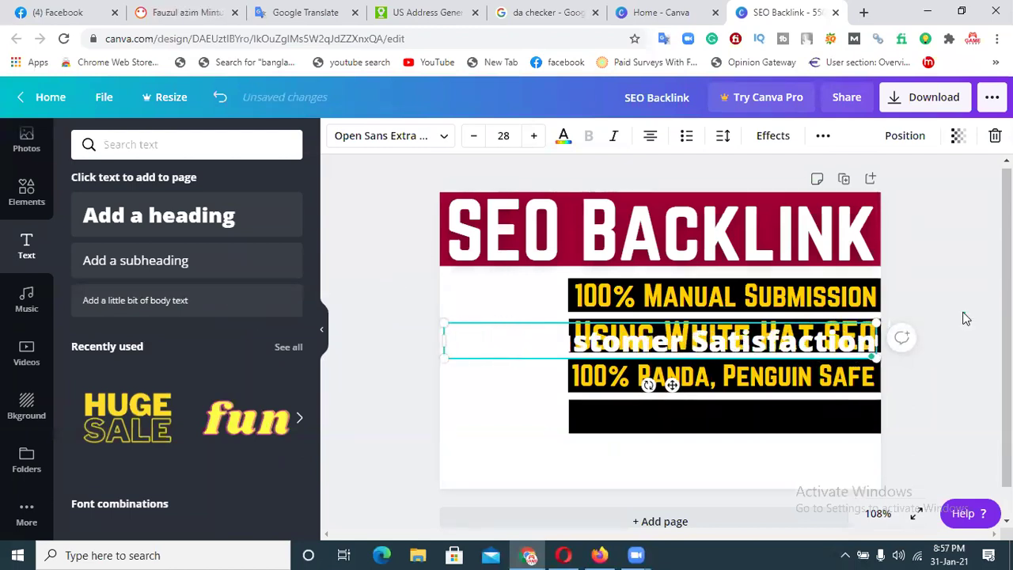
Place the "100% Customer Satisfaction" text over the fourth black strip in the Norwester font, aligned near the strip's right end.
left_click_drag(841, 342, 843, 415)
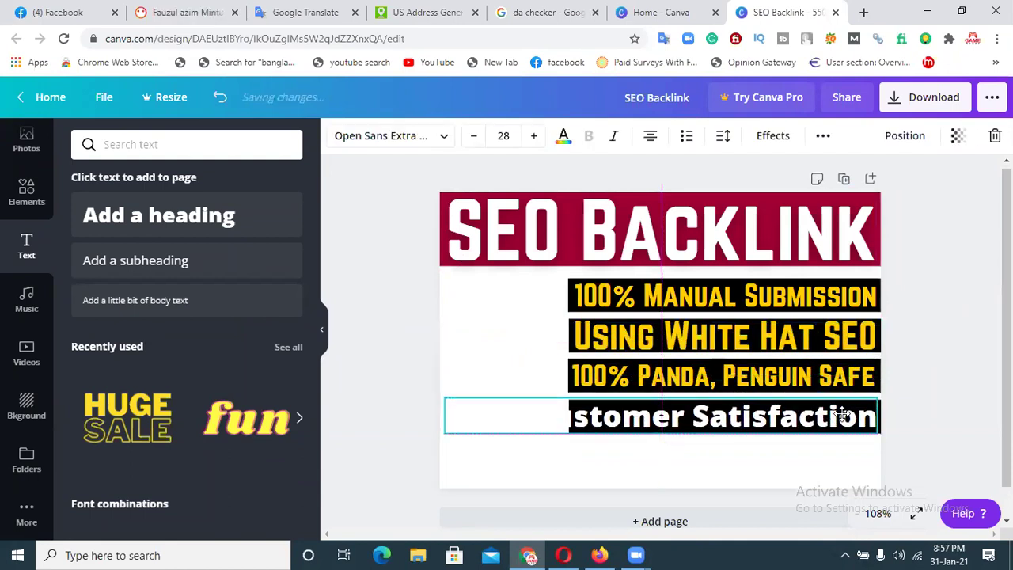
left_click(381, 139)
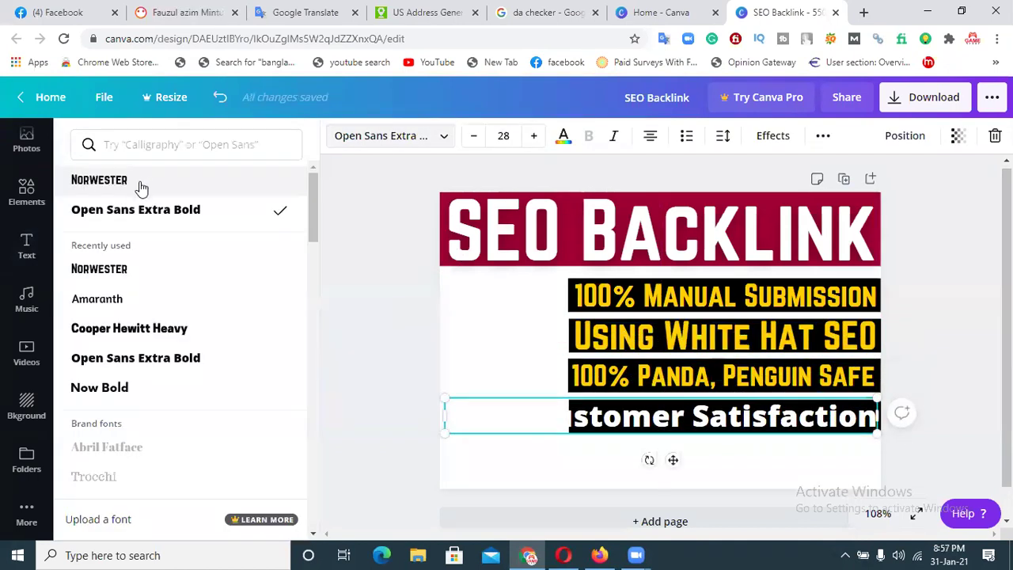
left_click(140, 181)
left_click_drag(691, 427, 721, 424)
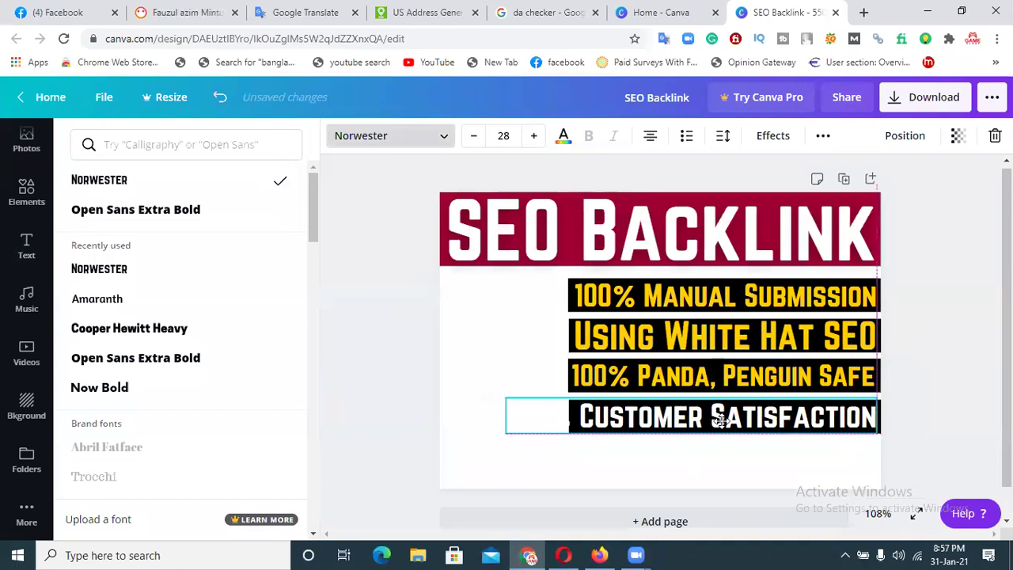
Shrink the "100% Customer Satisfaction" text to size 23 and center it vertically within the fourth black strip.
left_click_drag(506, 433, 574, 436)
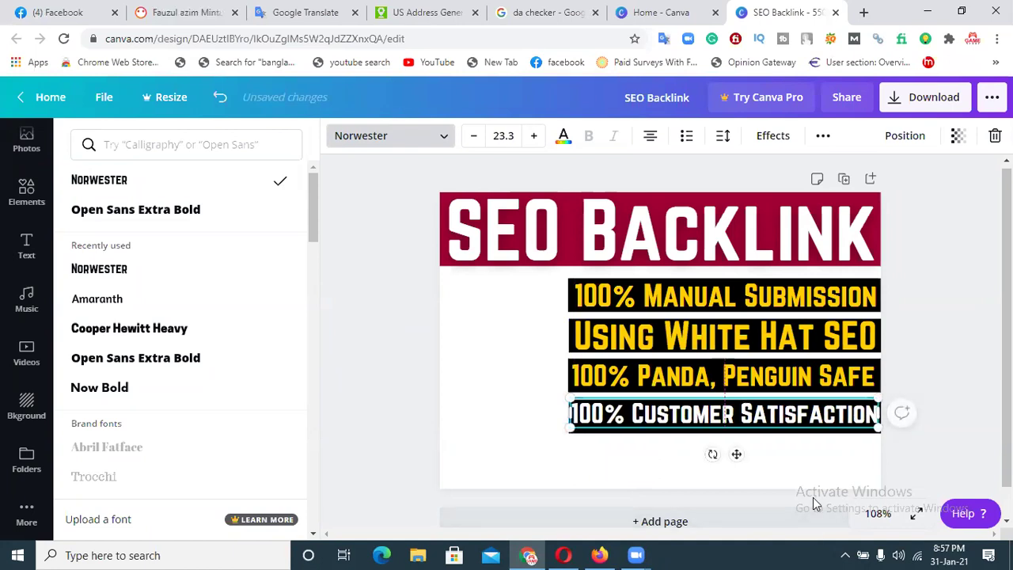
key("Down")
key("Down")
key("Down")
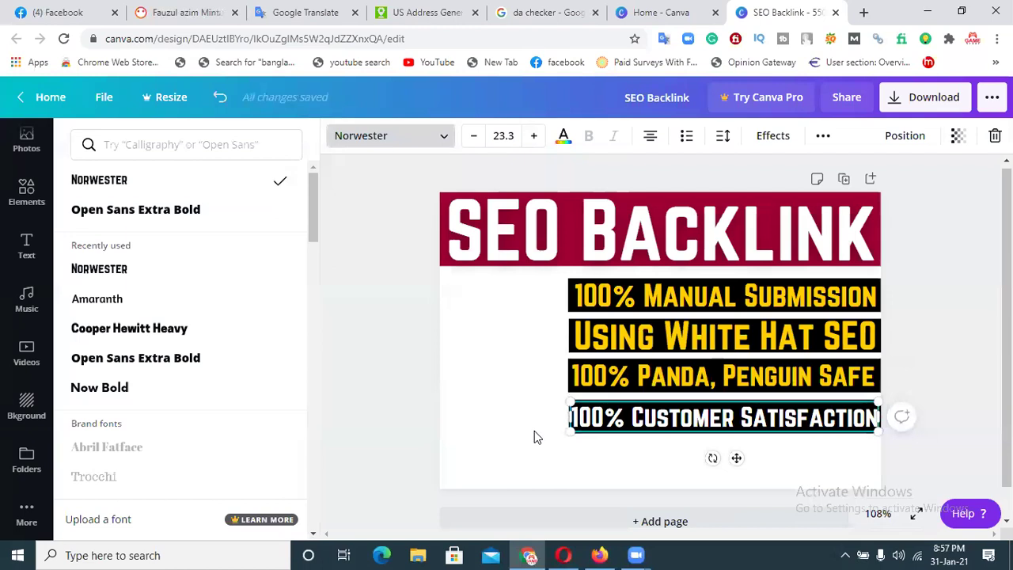
left_click_drag(567, 434, 628, 481)
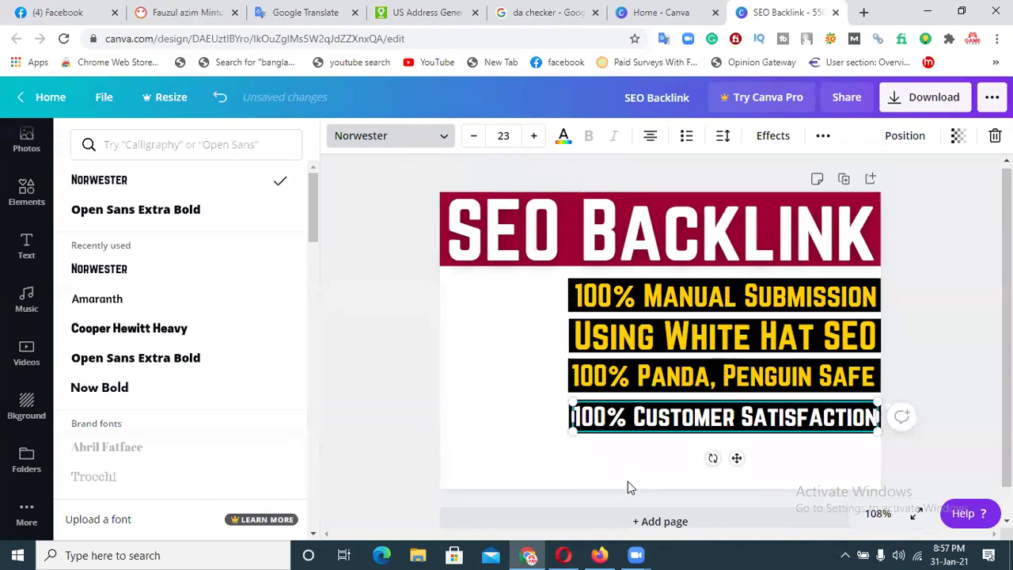
Color the "100% Customer Satisfaction" text with the document's golden yellow.
left_click(561, 138)
left_click(173, 279)
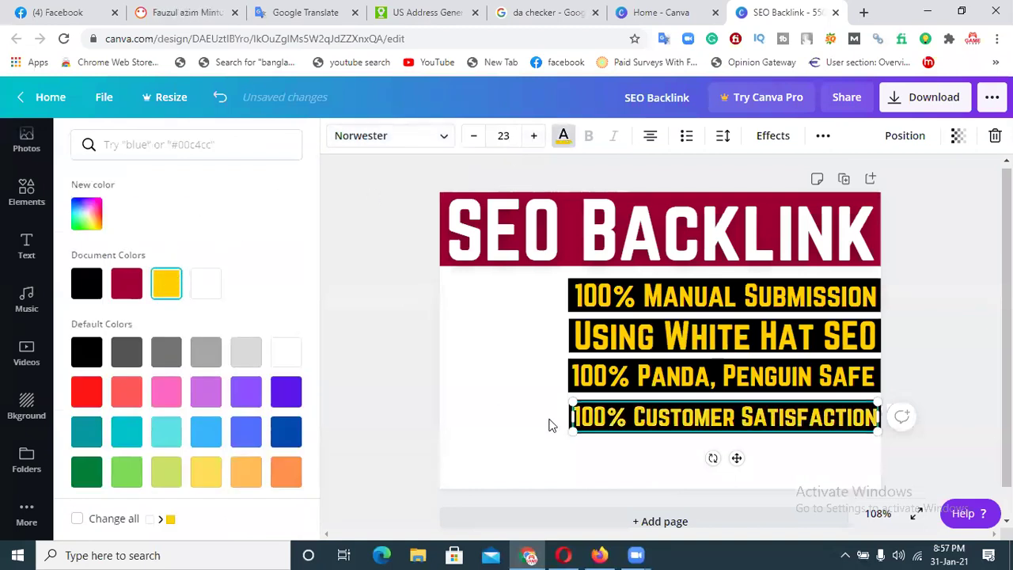
left_click(502, 443)
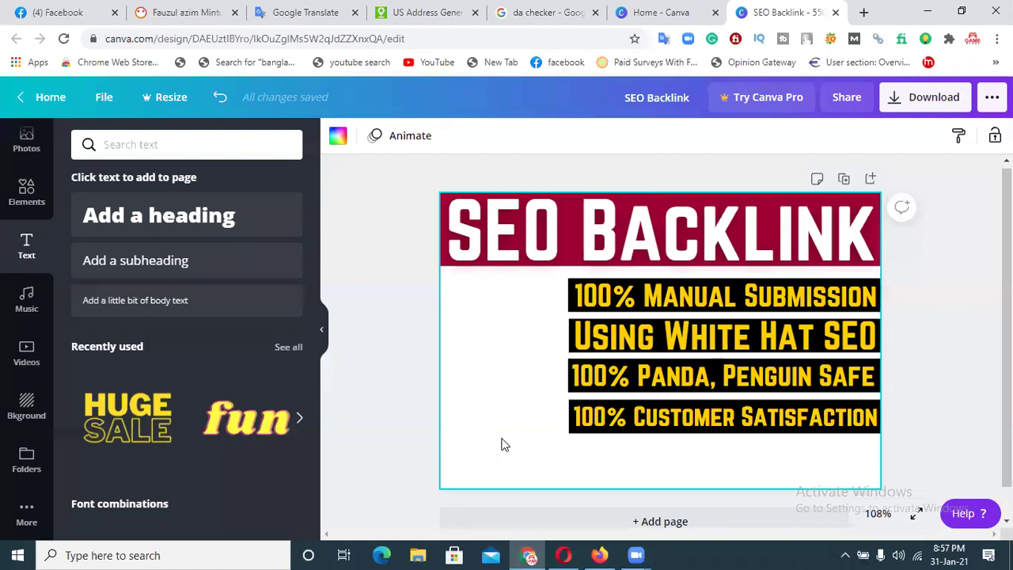
Paste a fifth black strip and align it below the "100% Customer Satisfaction" strip with matching spacing.
left_click_drag(660, 303, 645, 452)
key("Up")
key("Up")
key("Up")
key("Up")
key("Up")
key("Up")
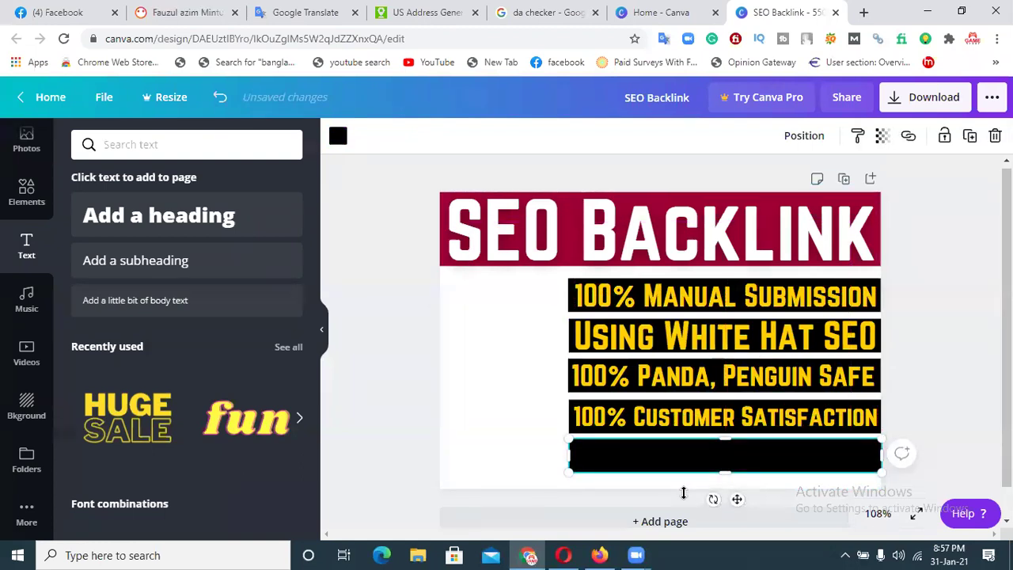
key("shift+Up")
key("shift+Down")
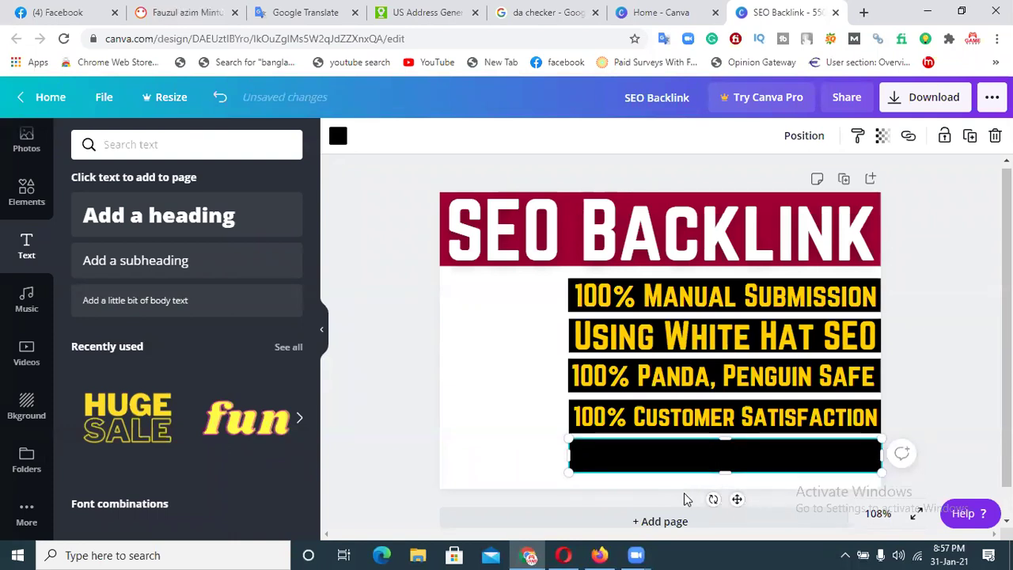
Add a heading text box reading "Hummingbird Safe".
left_click(208, 238)
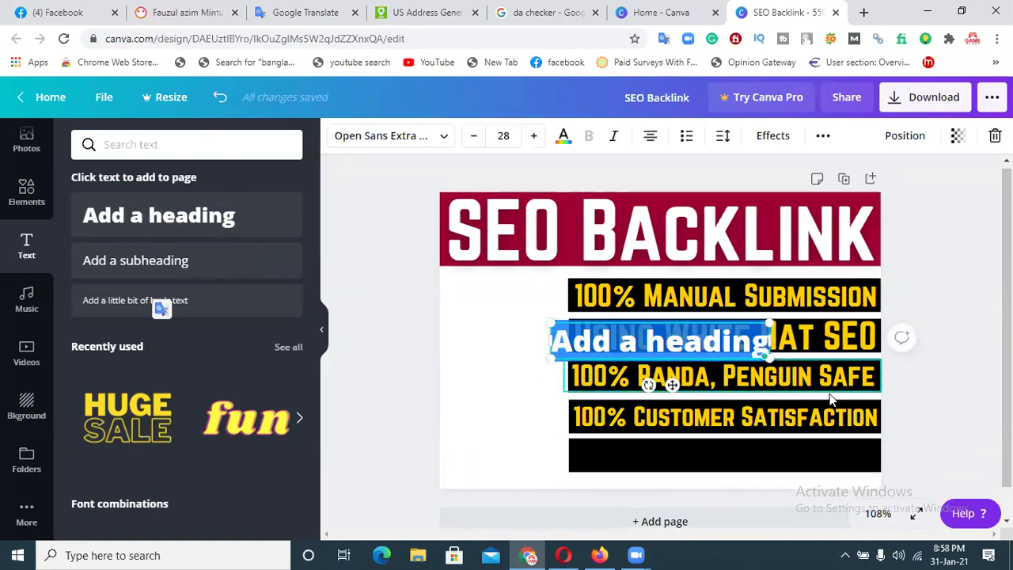
type("Hu")
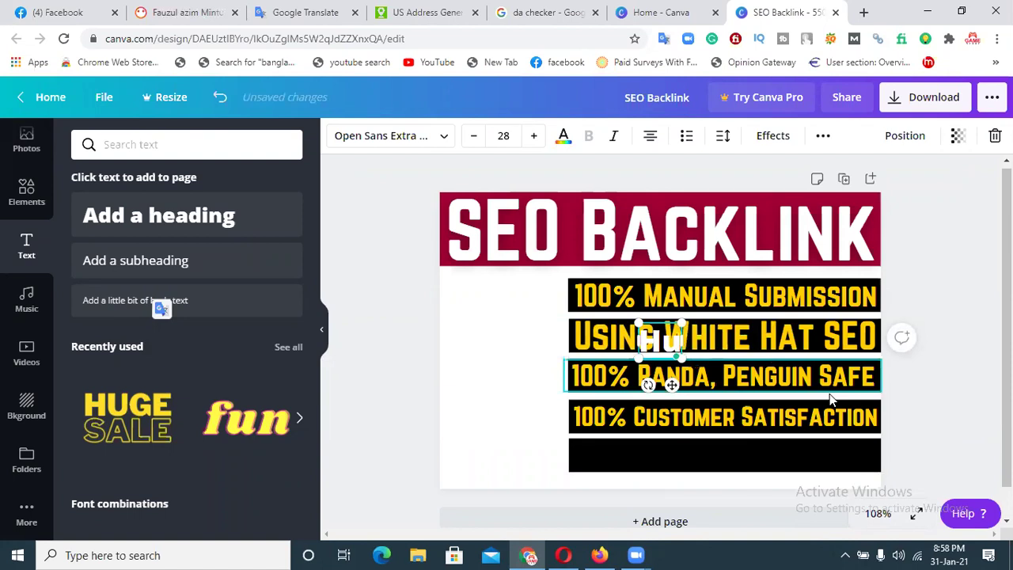
type("mmin")
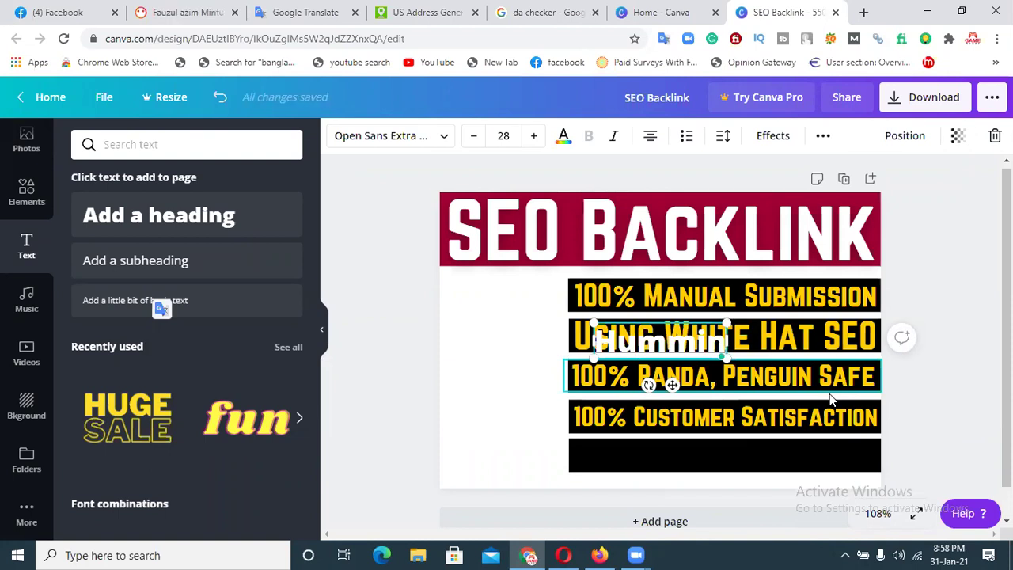
type("g")
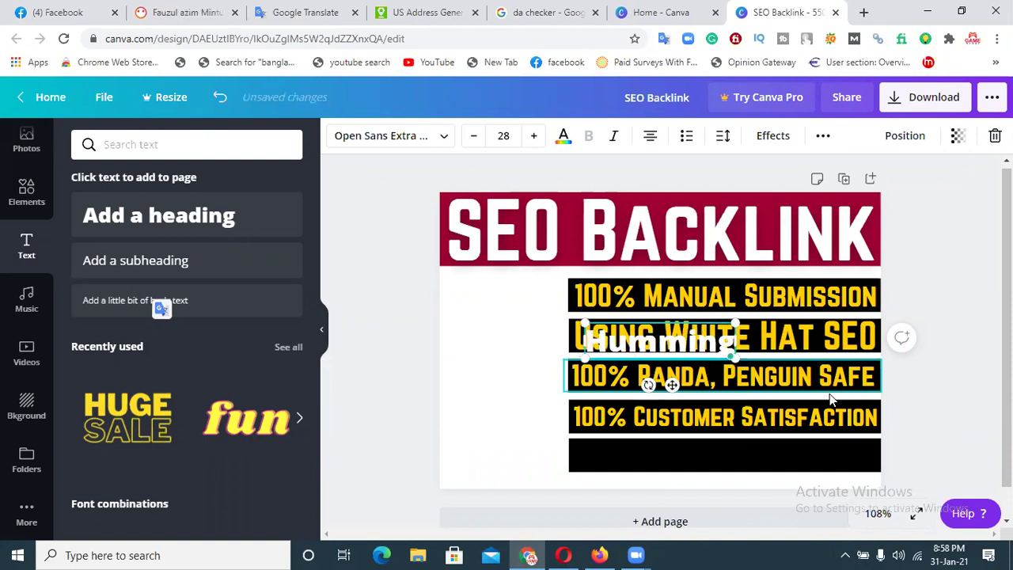
type("bird")
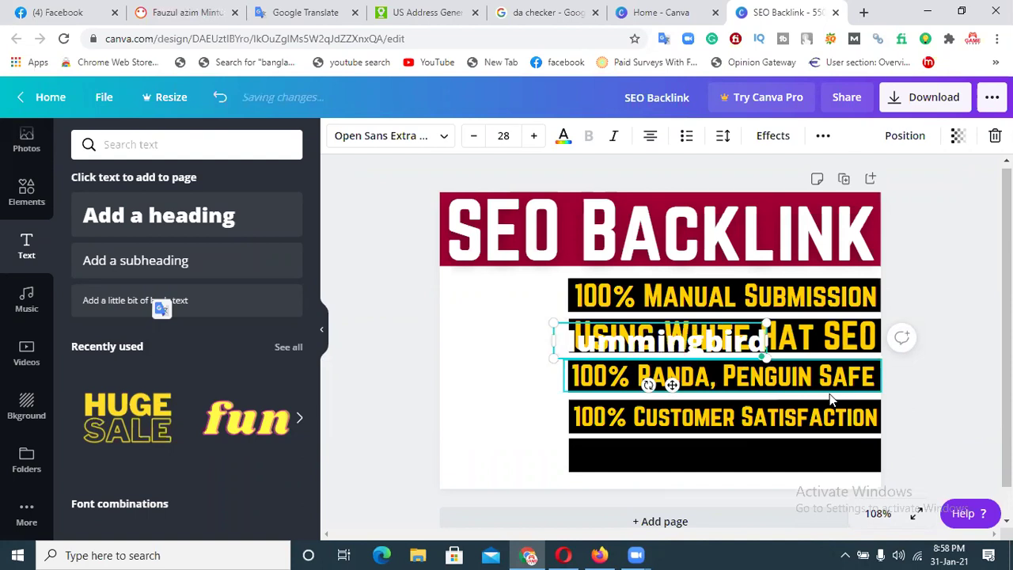
type(" Safe")
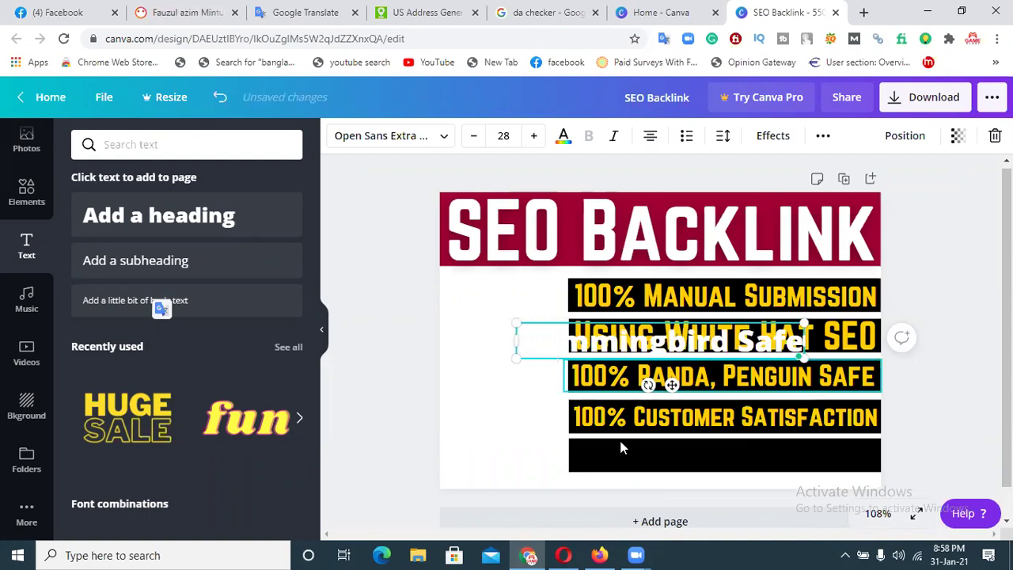
Change the "Hummingbird Safe" text to the Norwester font and place it over the fifth black strip.
left_click(513, 430)
left_click(538, 340)
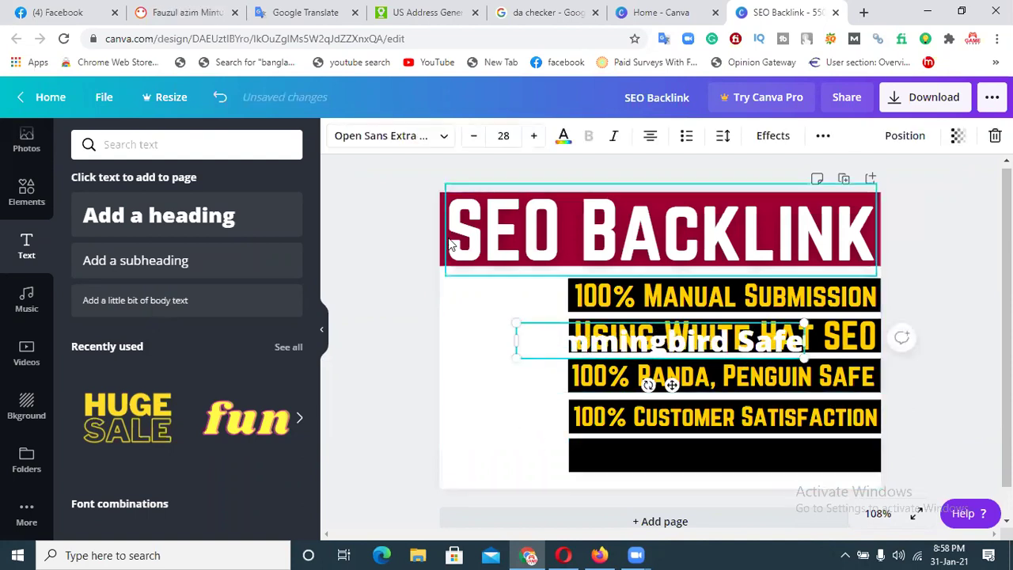
left_click(415, 145)
left_click(75, 184)
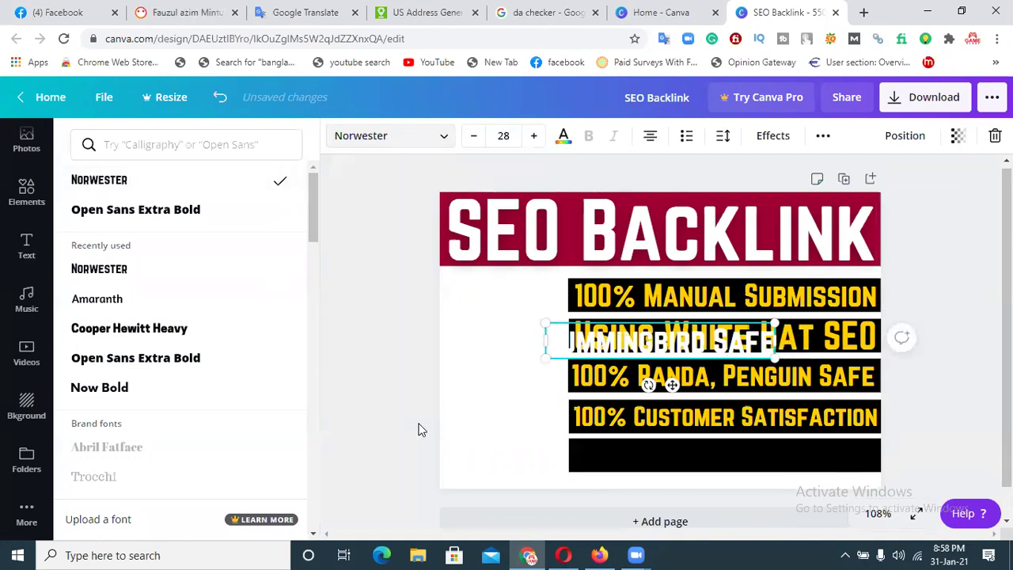
left_click(576, 340)
left_click_drag(576, 341, 627, 454)
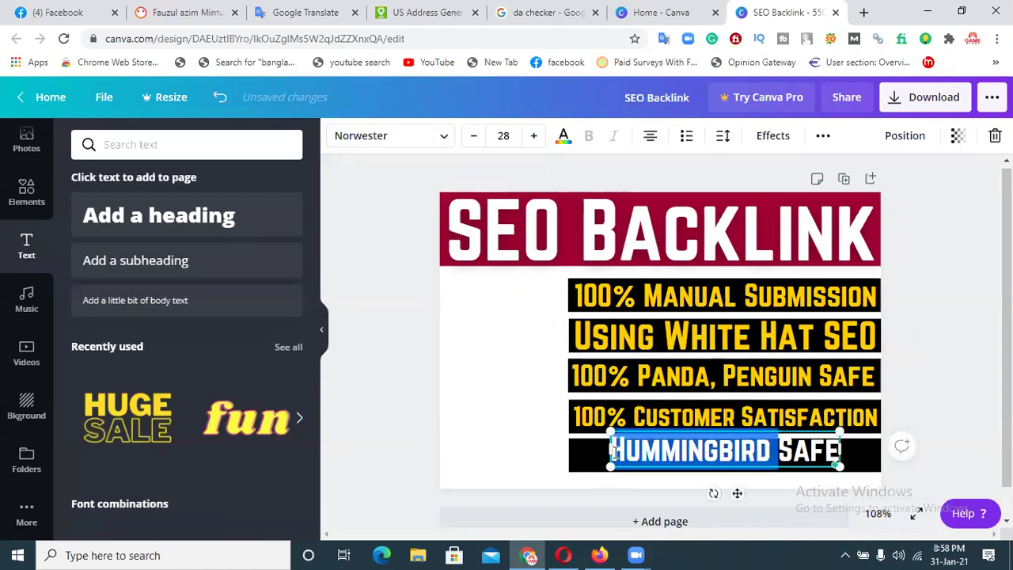
Insert "100%" before "Hummingbird Safe" and center the text within the fifth black strip.
type("100")
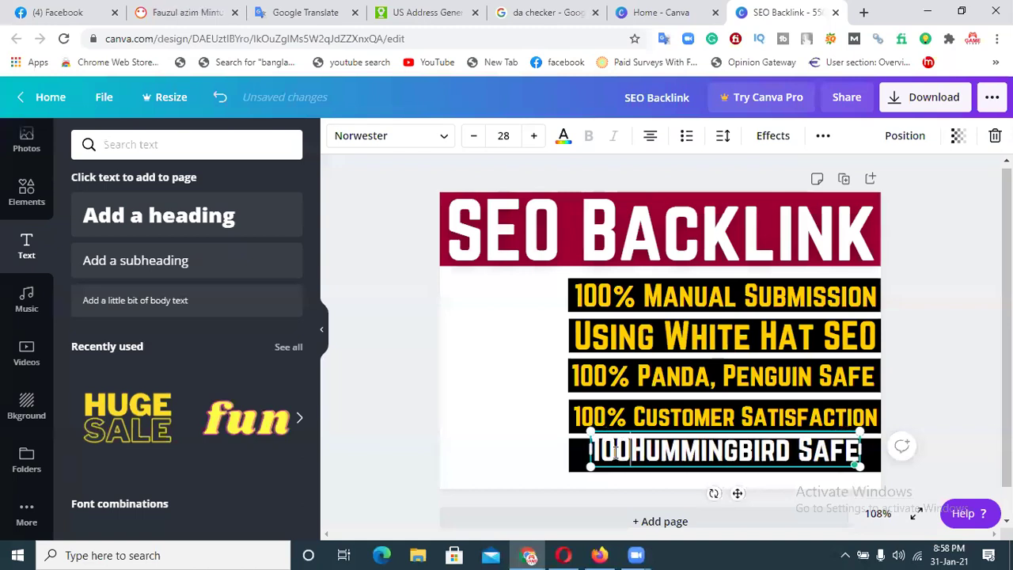
type("%")
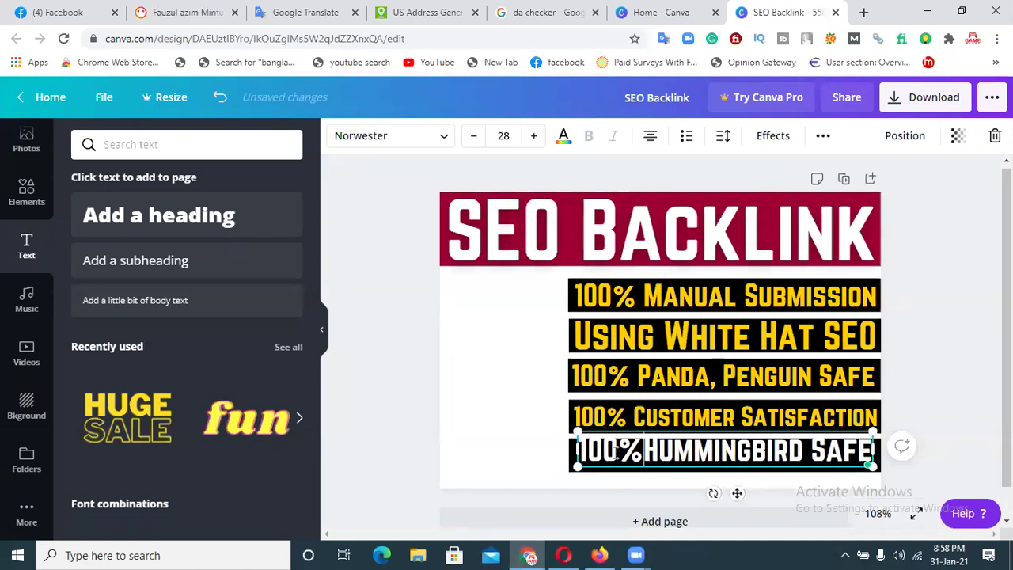
left_click(957, 384)
left_click_drag(814, 456, 804, 461)
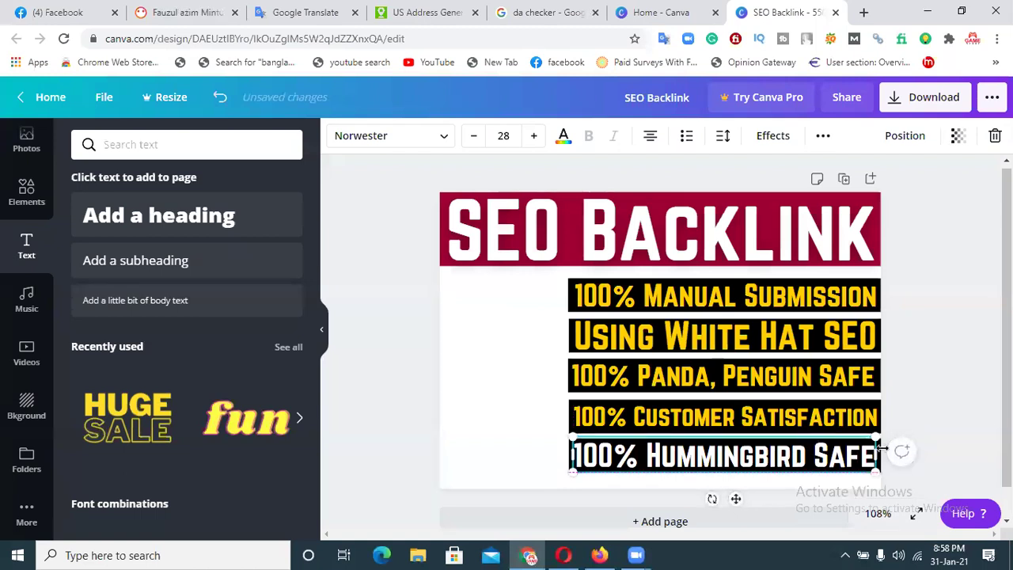
Color the "100% Hummingbird Safe" text with the document's golden yellow.
left_click(564, 139)
left_click(166, 284)
left_click(979, 235)
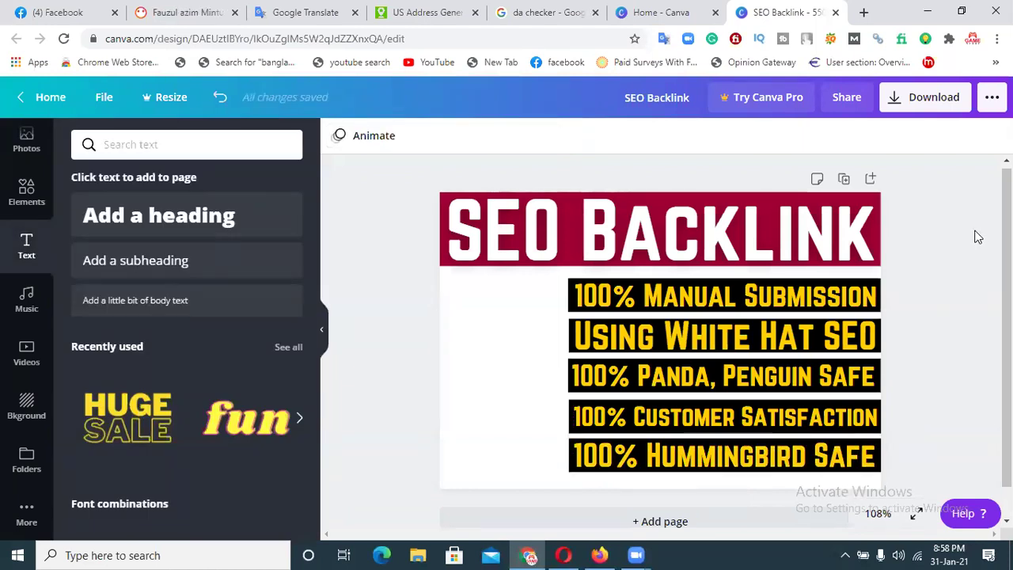
Raise the first black strip so only a thin gap remains below the crimson heading banner.
left_click_drag(881, 293, 878, 281)
key("Up")
key("Up")
key("Up")
key("Up")
key("Up")
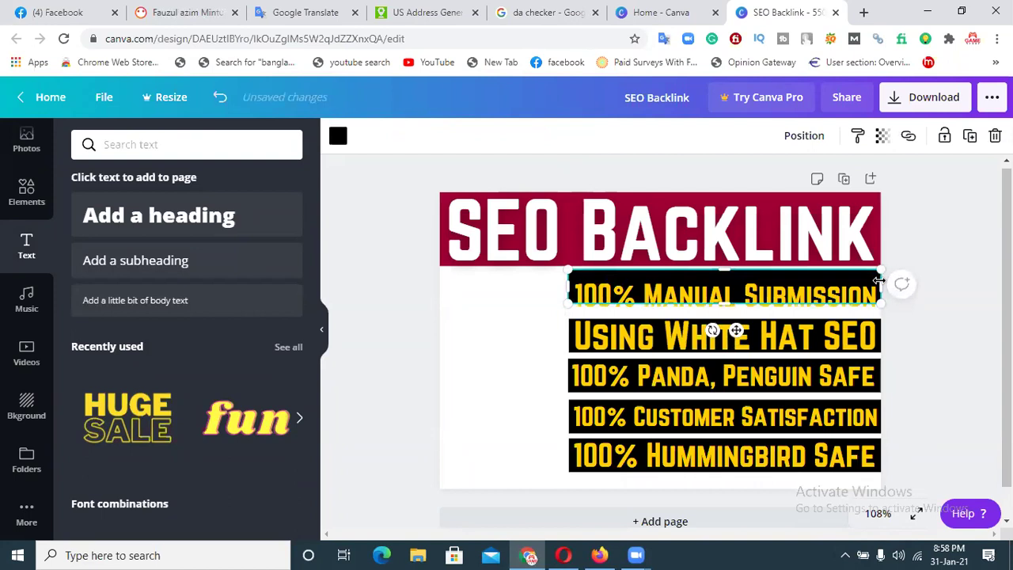
key("shift+Down")
Nudge the "100% Manual Submission" text up until it is vertically centered within the first black strip.
left_click(789, 296)
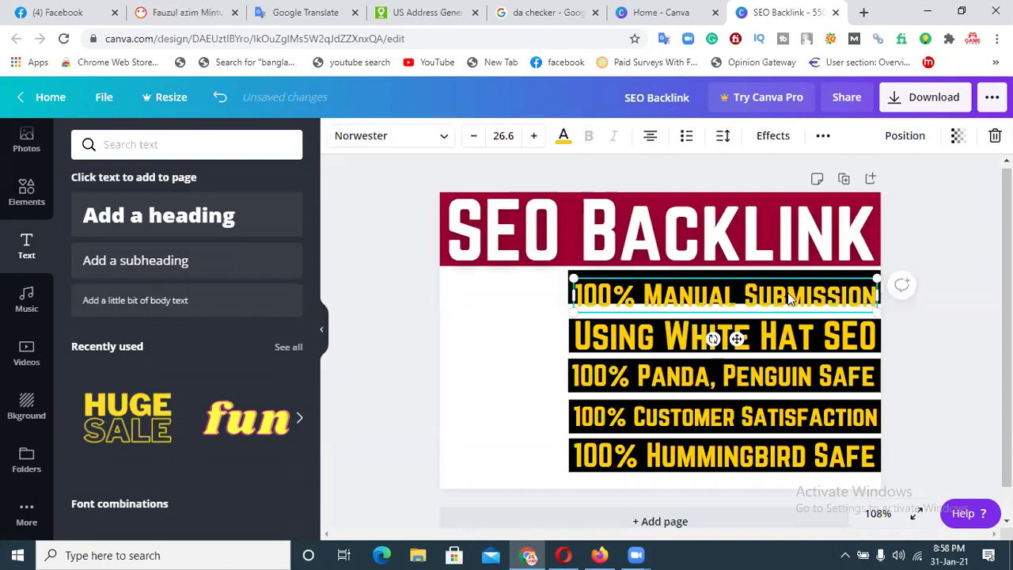
key("Up")
key("Up")
key("Up")
key("Up")
key("Up")
key("Up")
key("Up")
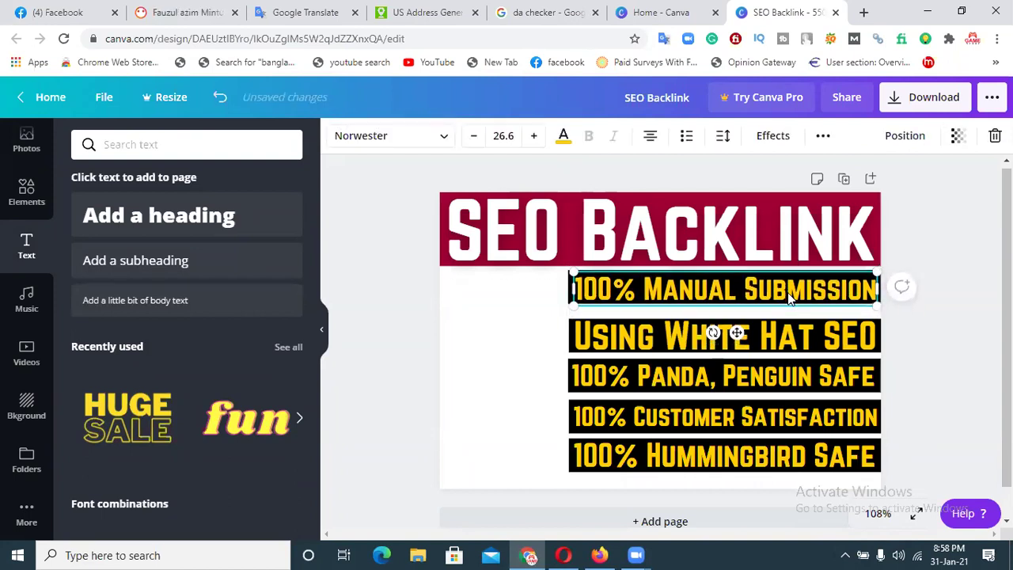
key("Up")
key("Up")
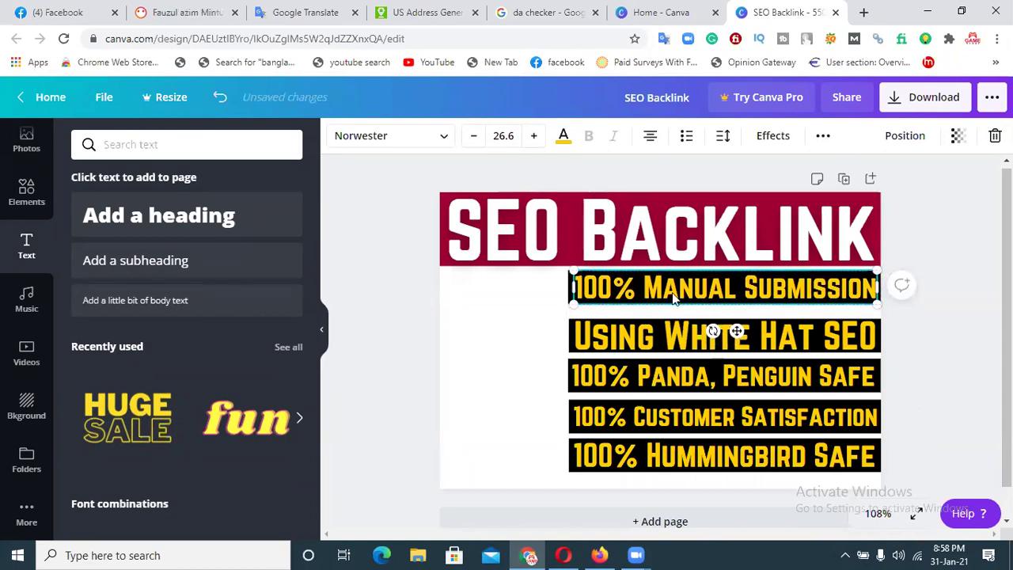
left_click(488, 316)
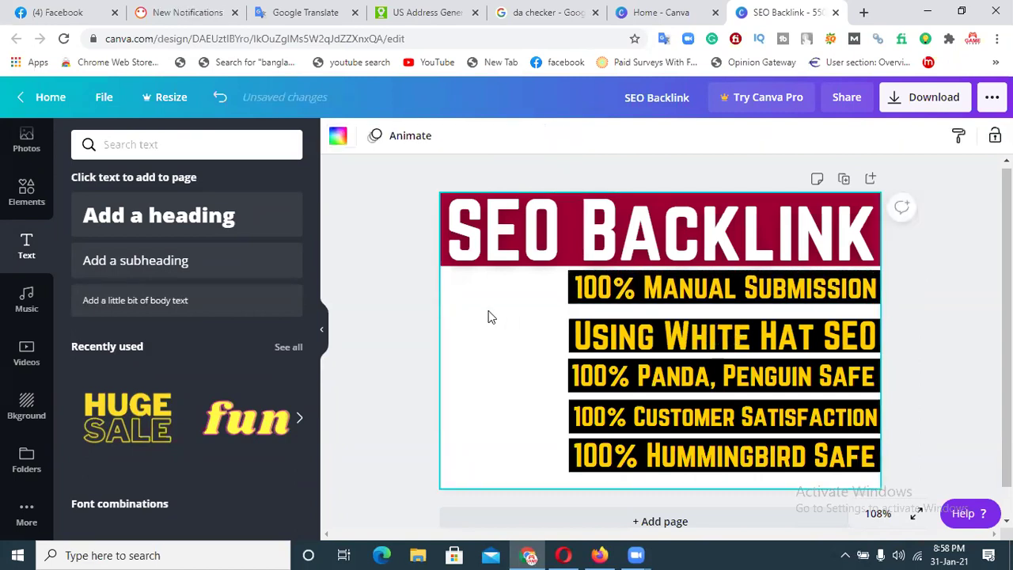
Raise the second black strip until only a thin gap separates it from the "100% Manual Submission" strip.
left_click(879, 335)
key("Up")
key("Up")
key("Up")
key("Up")
key("Up")
key("Up")
key("Up")
key("Up")
key("Up")
key("Up")
key("Up")
key("Up")
key("Up")
key("Up")
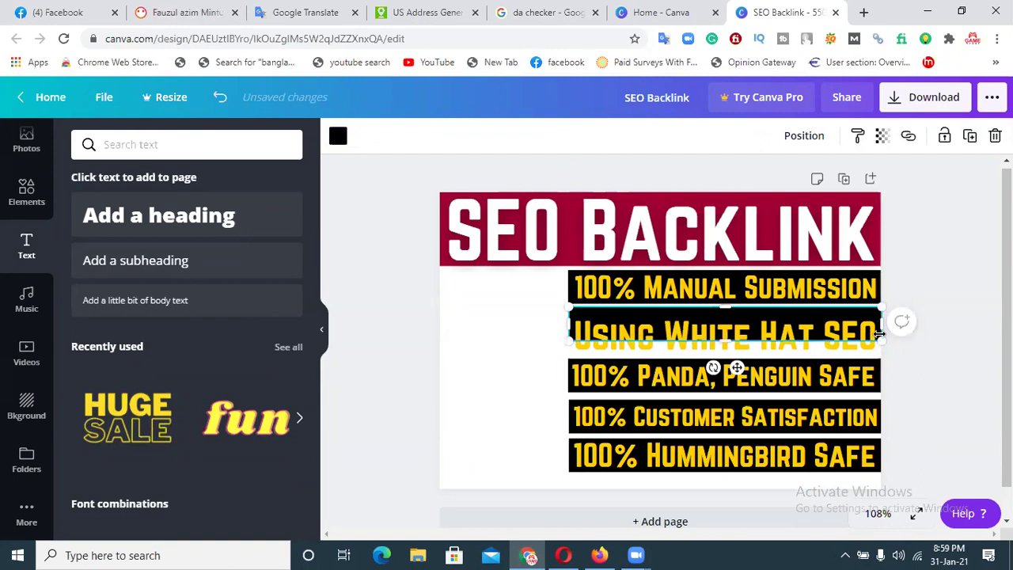
key("Down")
left_click(913, 357)
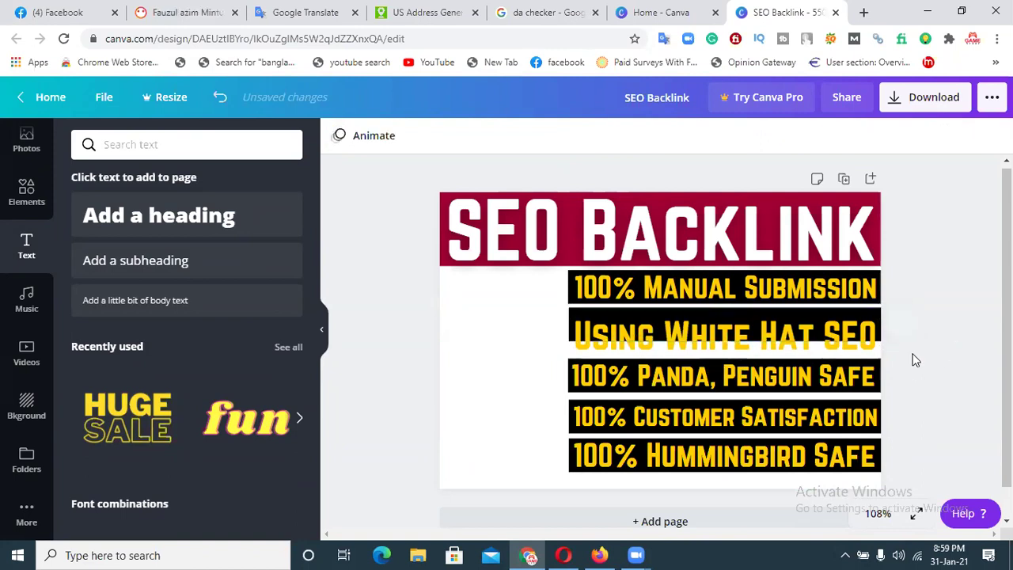
Nudge the "Using White Hat SEO" text up until it is vertically centered within the second black strip.
left_click(853, 346)
key("Up")
key("Up")
key("Up")
key("Up")
key("Up")
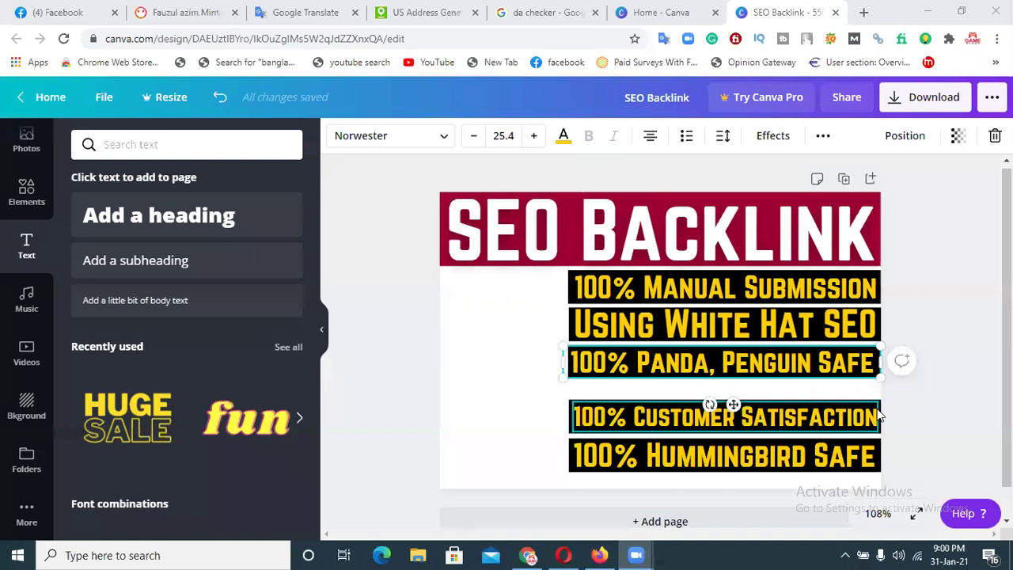
Raise the fourth black strip until only a thin gap separates it from the "100% Panda, Penguin Safe" strip.
left_click_drag(881, 411, 878, 404)
key("Up")
key("Up")
key("Up")
key("Up")
key("Up")
key("Up")
key("Up")
key("Up")
key("Up")
key("Up")
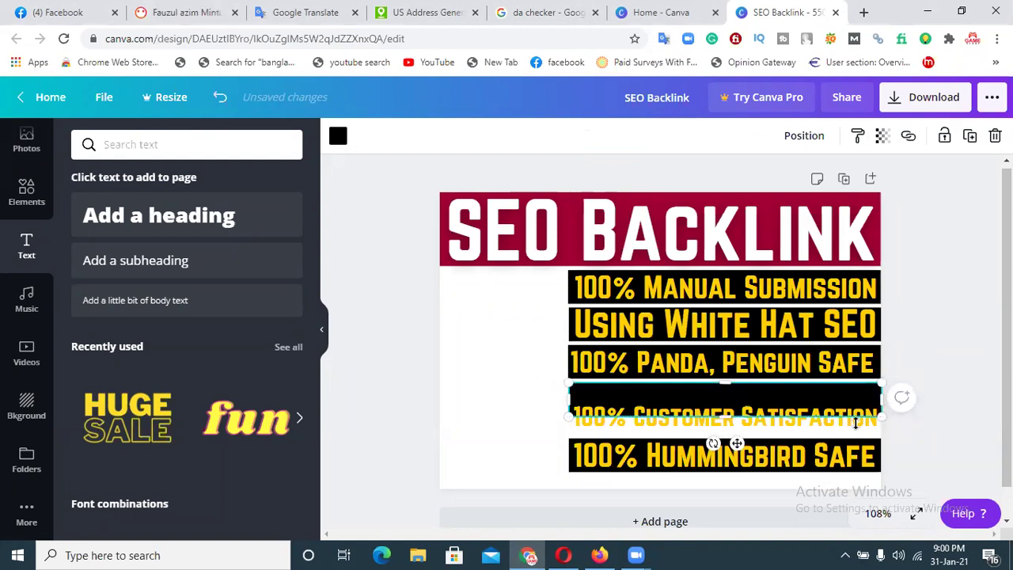
left_click(953, 430)
Move the "100% Customer Satisfaction" text up and center it vertically within the fourth black strip.
left_click(862, 425)
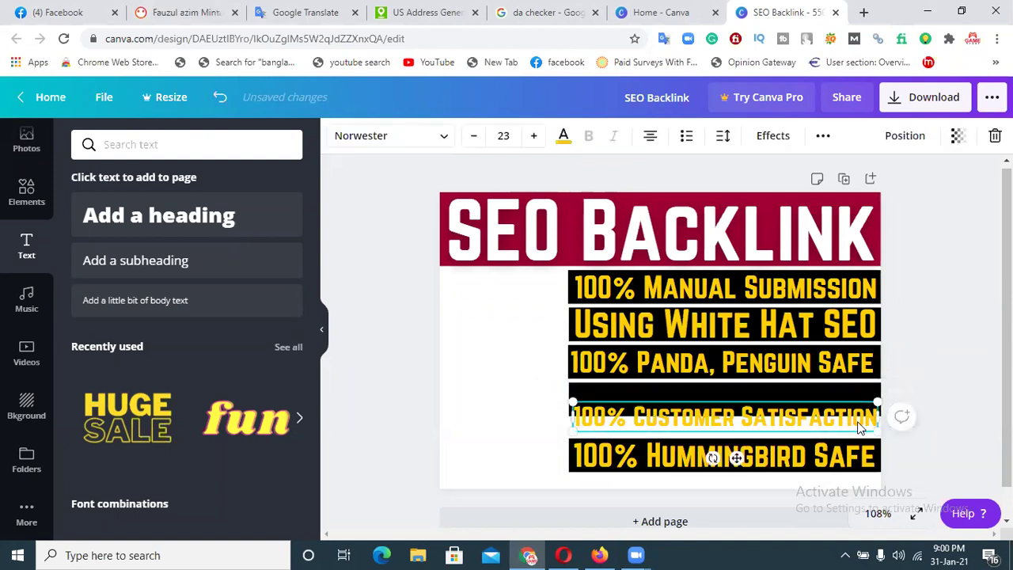
left_click_drag(862, 425, 863, 409)
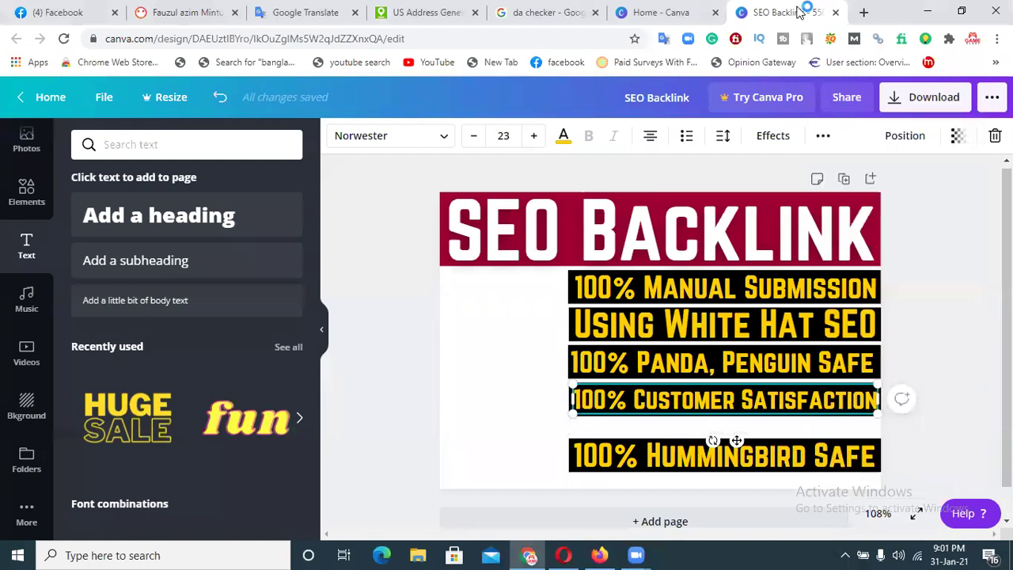
left_click(967, 333)
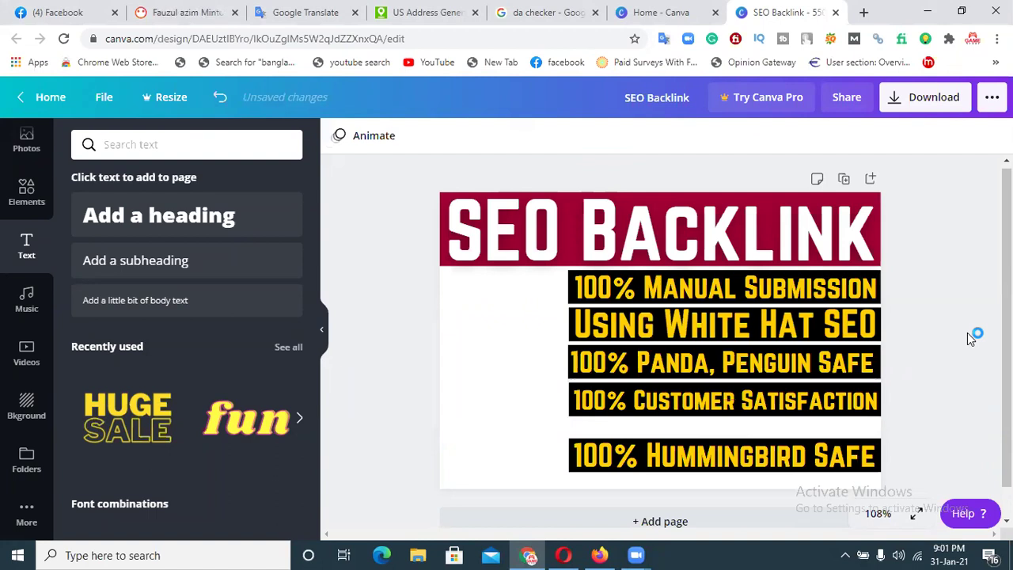
left_click(854, 402)
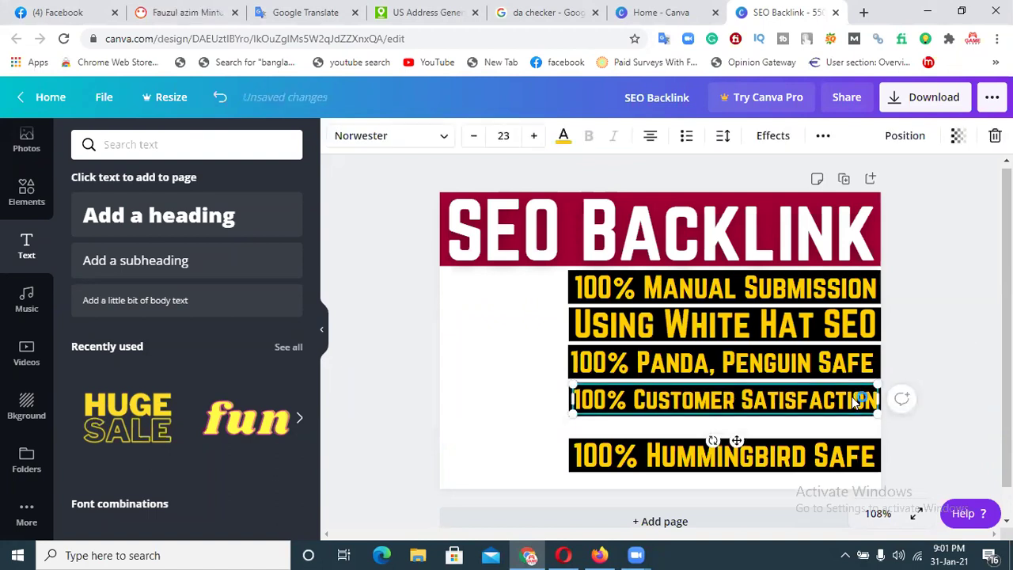
left_click(942, 369)
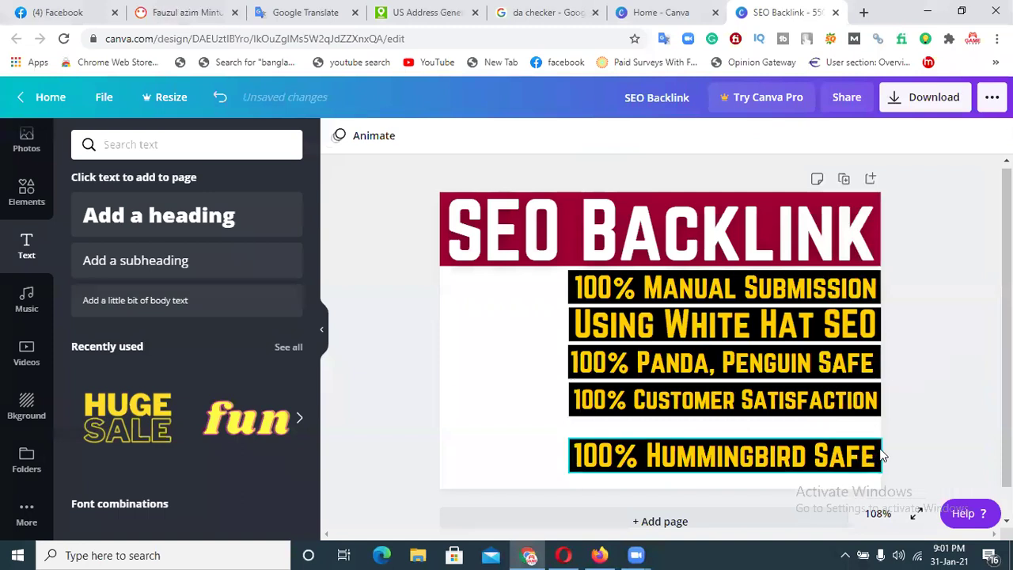
Raise the fifth black strip until only a thin gap separates it from the "100% Customer Satisfaction" strip.
left_click(868, 455)
key("Up")
key("Up")
key("Up")
key("Up")
key("Up")
key("Up")
key("Up")
key("Up")
key("Up")
key("Up")
key("Up")
key("Up")
key("Up")
key("Up")
key("Up")
key("Up")
key("Up")
key("Up")
key("Up")
key("Up")
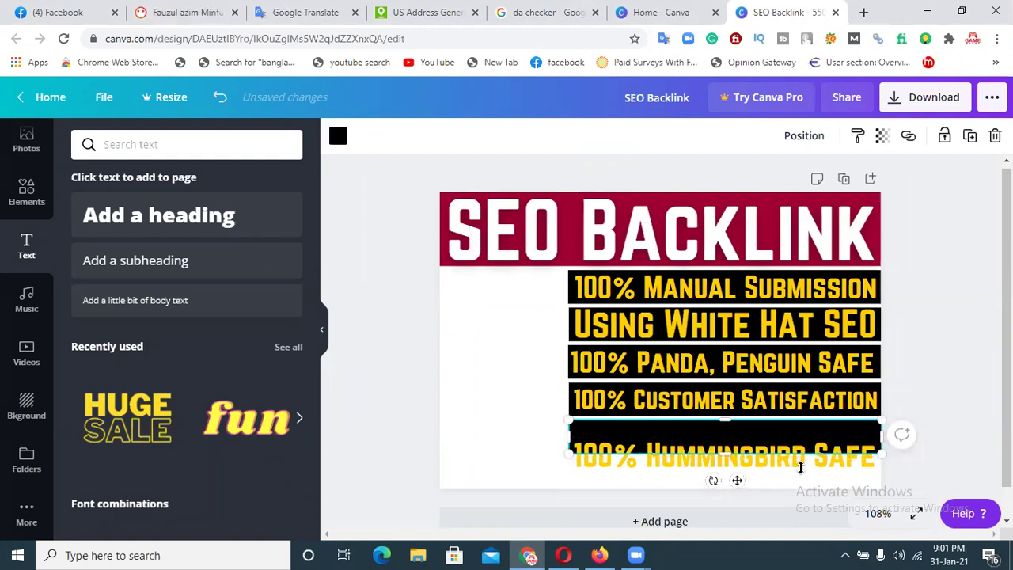
Move the "100% Hummingbird Safe" text up and center it vertically within the fifth black strip.
left_click(838, 467)
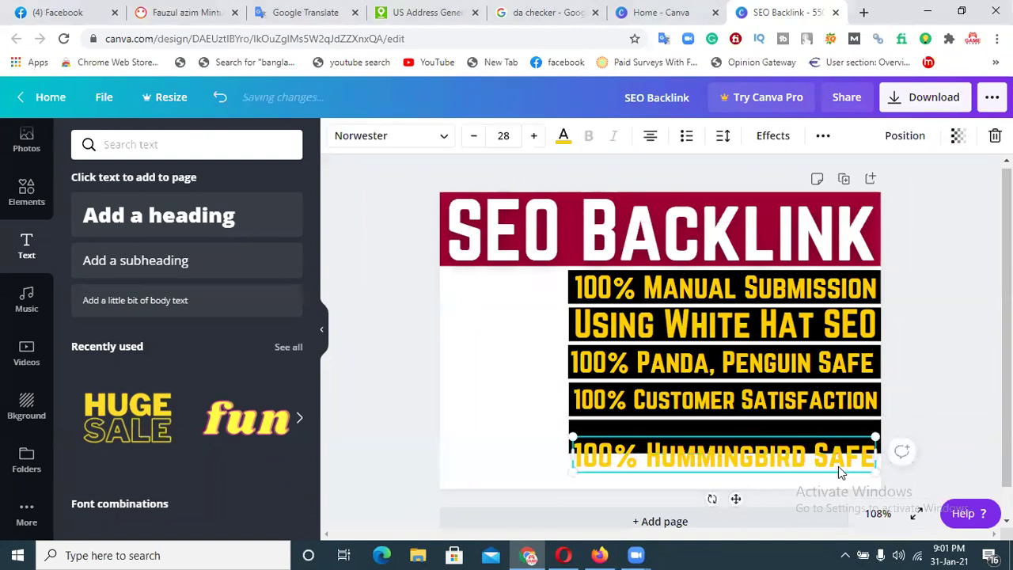
key("shift+Up")
key("shift+Up")
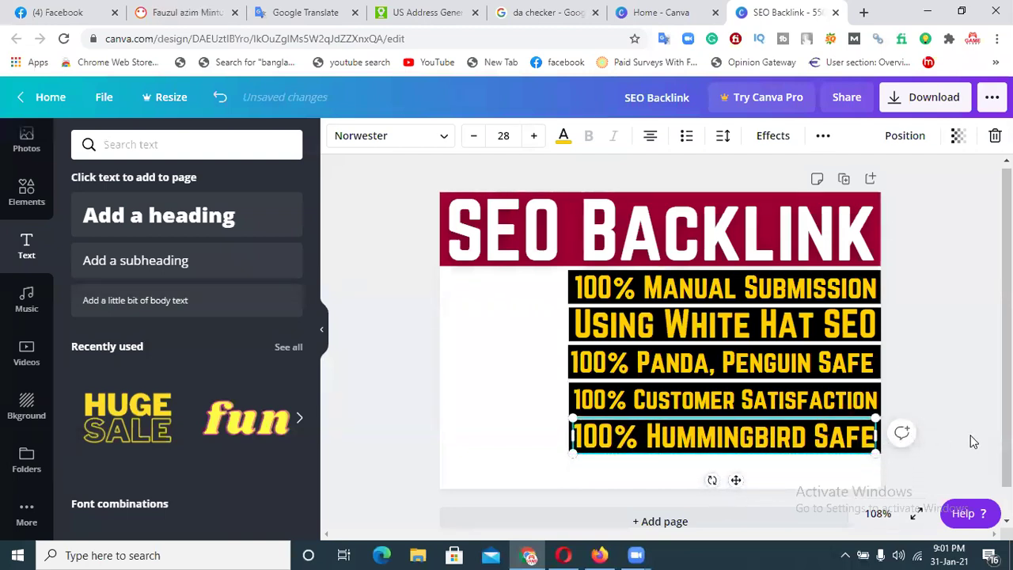
key("Down")
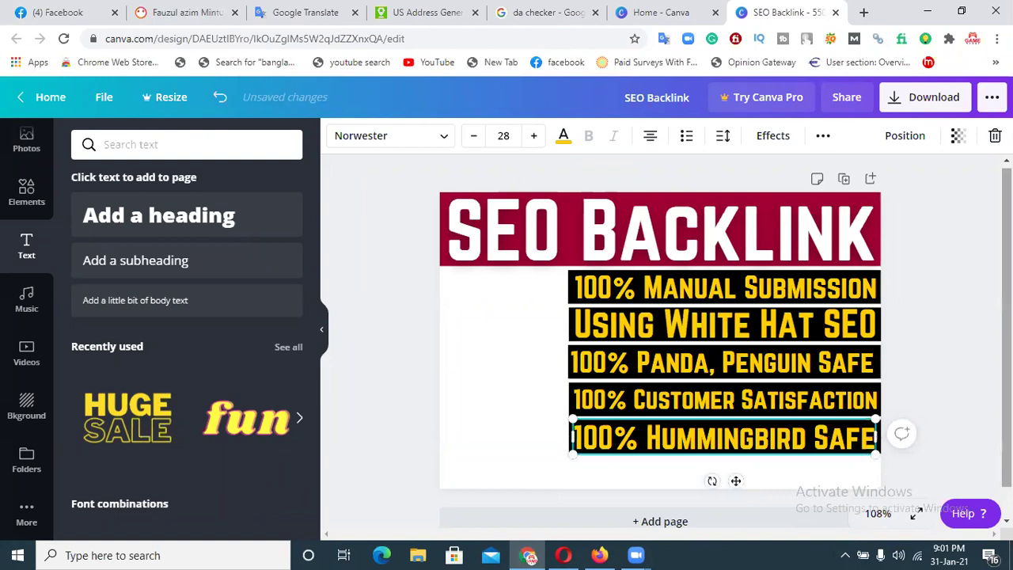
left_click(964, 410)
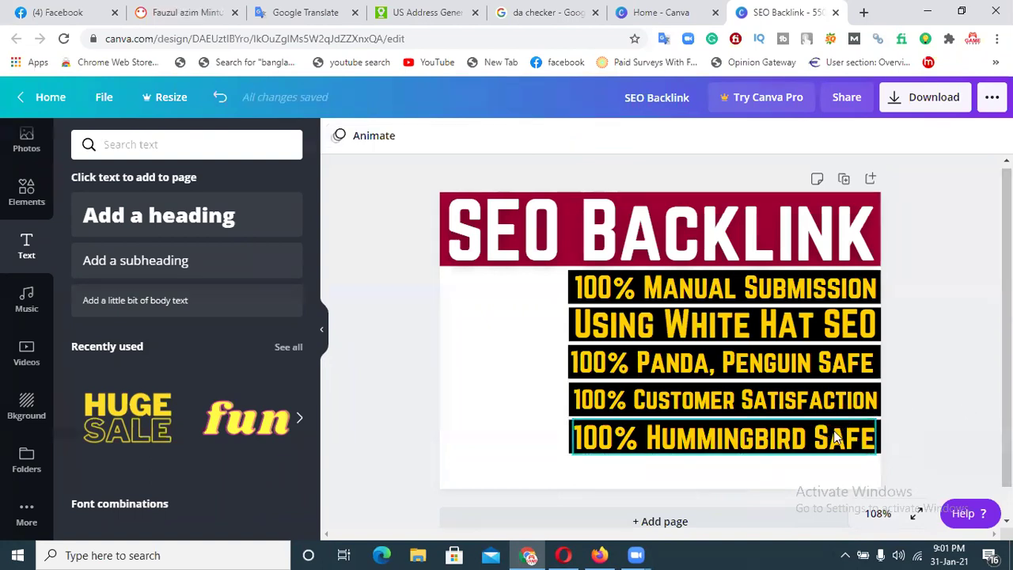
left_click(836, 437)
key("Up")
left_click(950, 385)
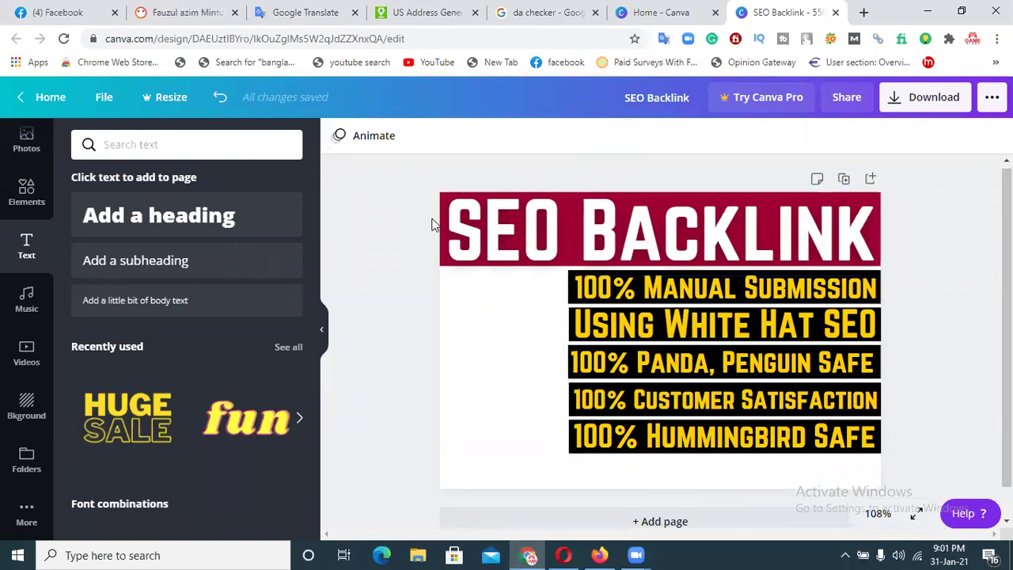
Duplicate the crimson heading banner at the bottom of the page and shrink its height to fit below the "100% Hummingbird Safe" strip.
left_click(441, 265)
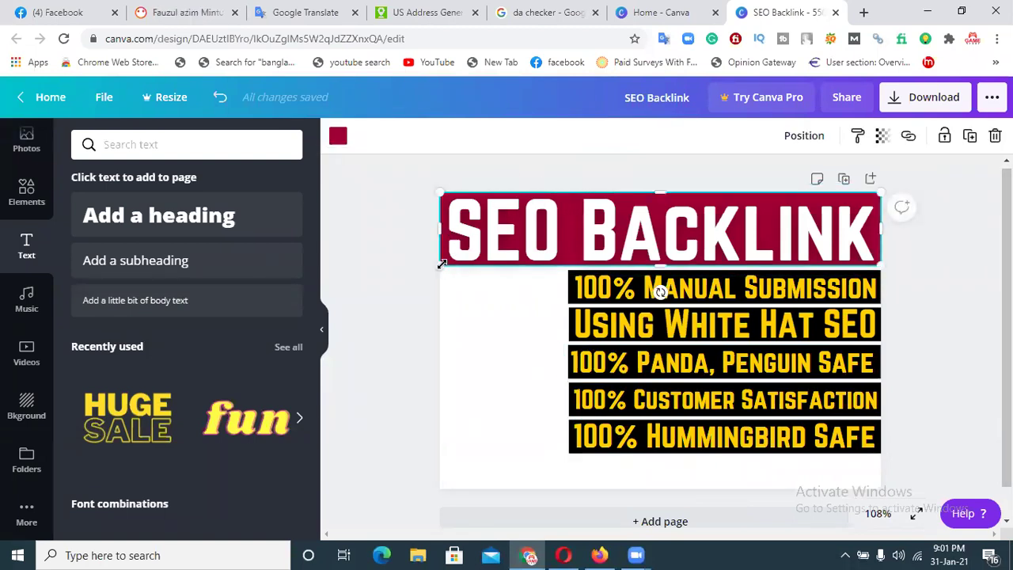
left_click_drag(494, 238, 495, 443)
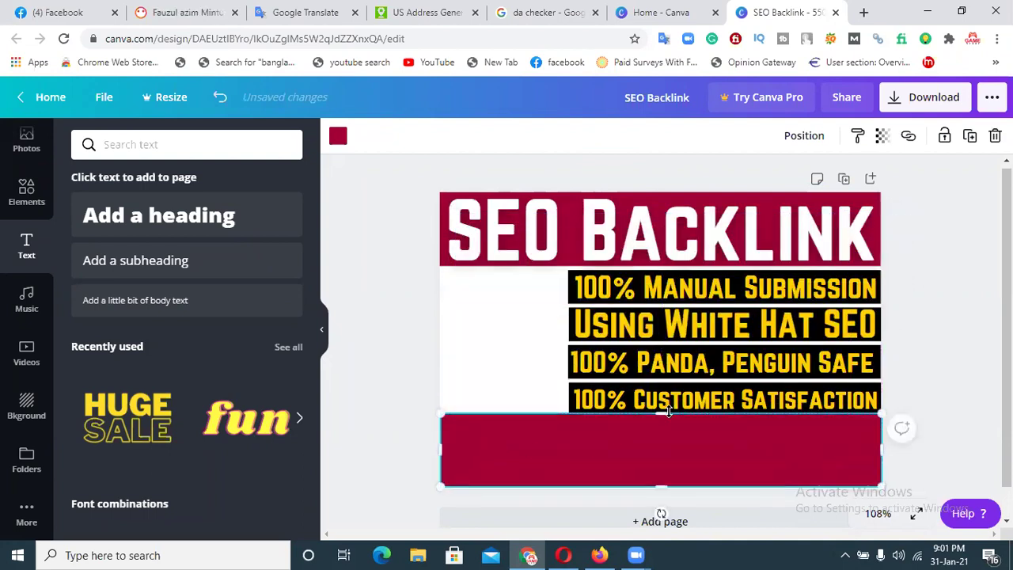
mouse_move(668, 455)
left_mouse_down()
mouse_move(667, 463)
mouse_move(672, 455)
left_mouse_up()
left_click_drag(673, 513, 672, 518)
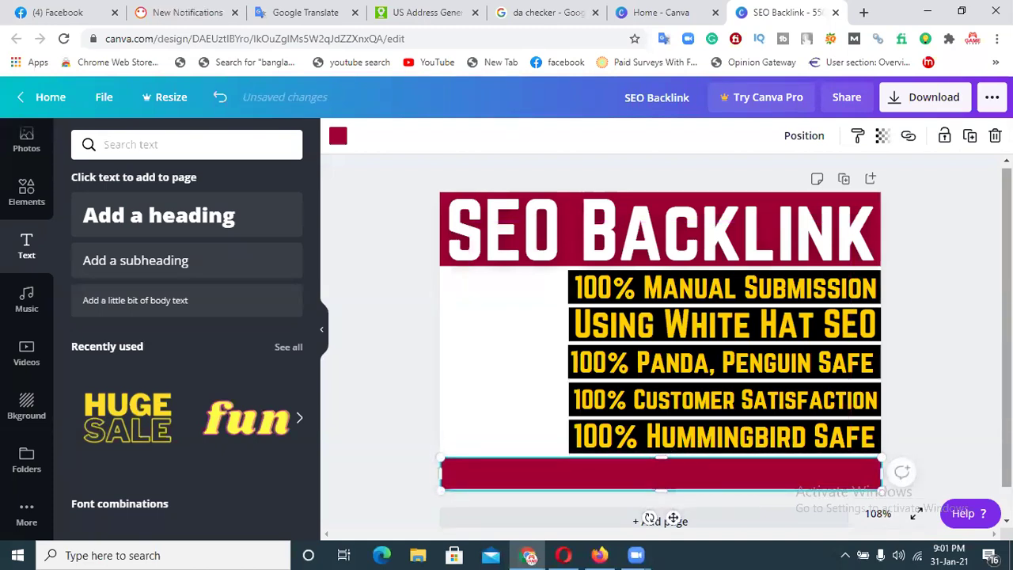
left_click(957, 378)
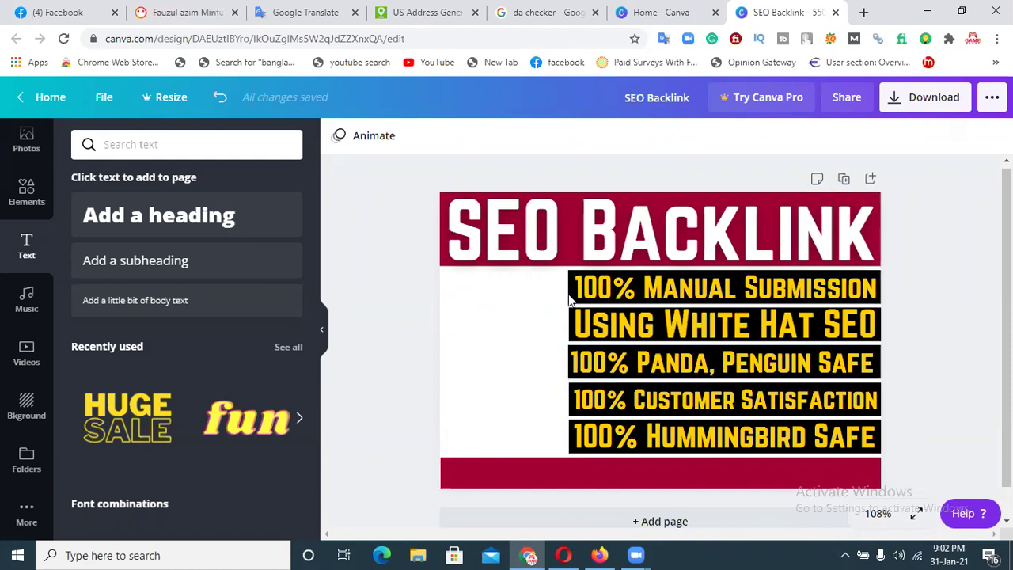
Try the pink feather texture as page background and settle on the free dark starry-sky image.
left_click(492, 320)
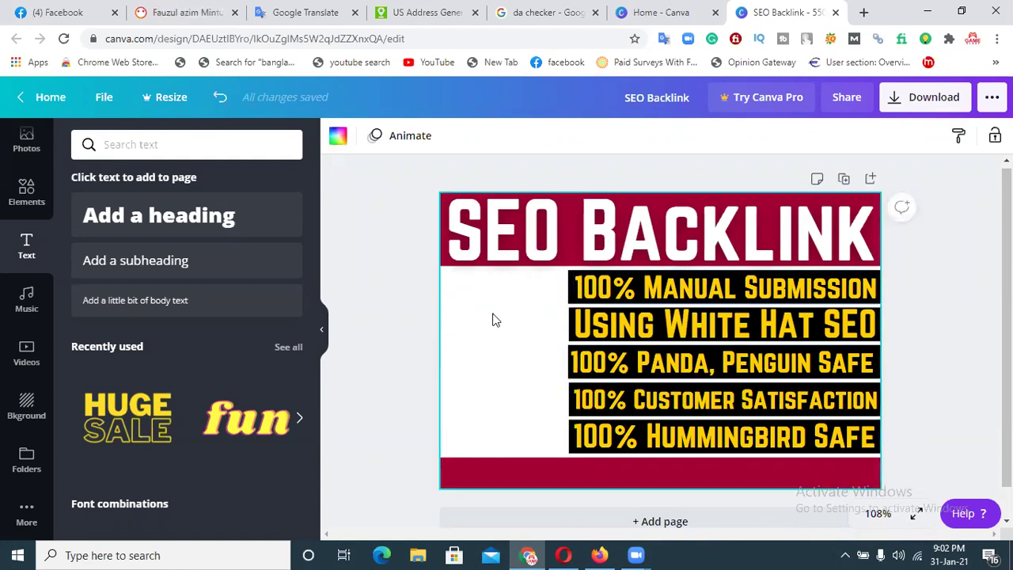
left_click(337, 138)
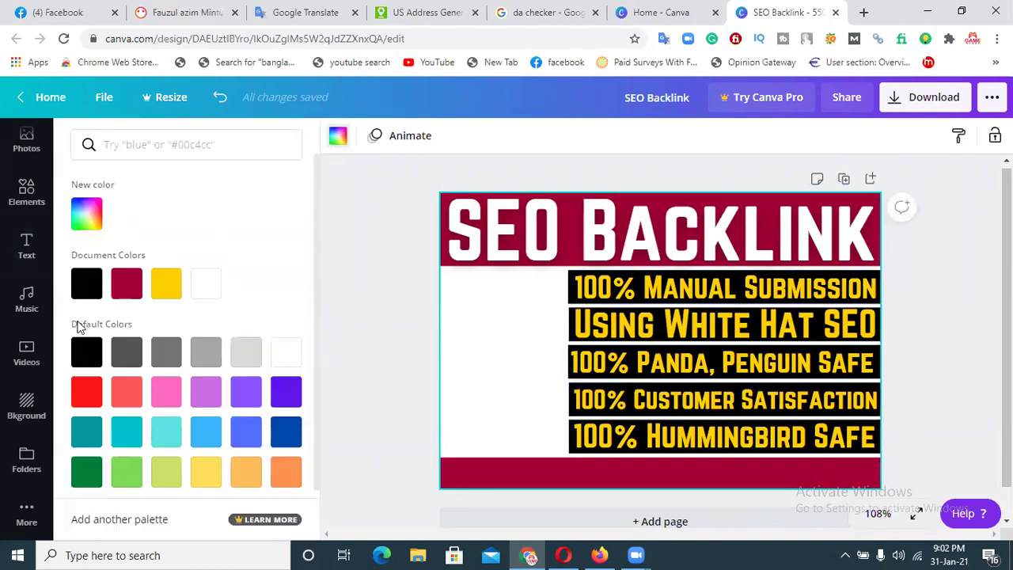
left_click(24, 408)
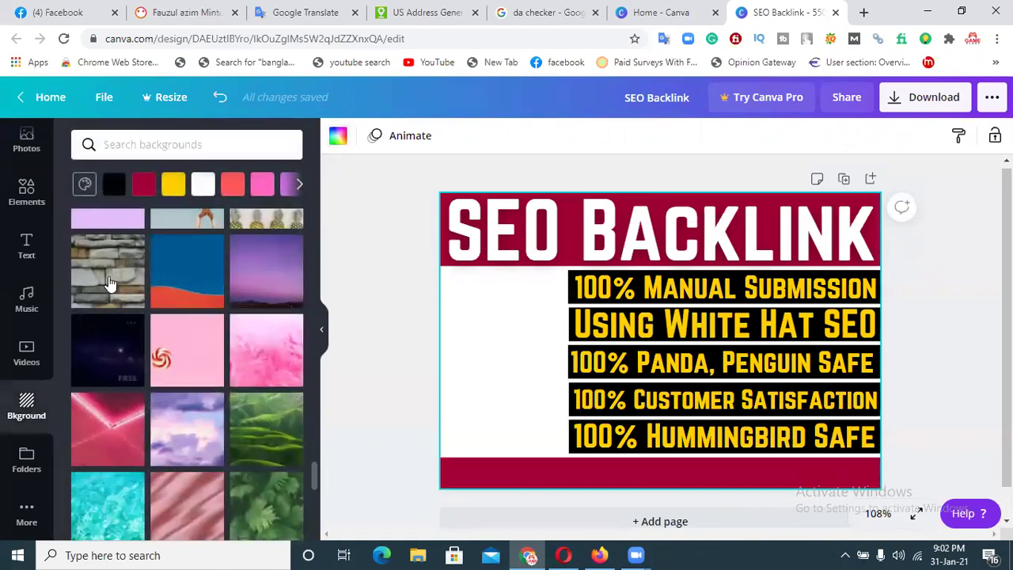
left_click(113, 350)
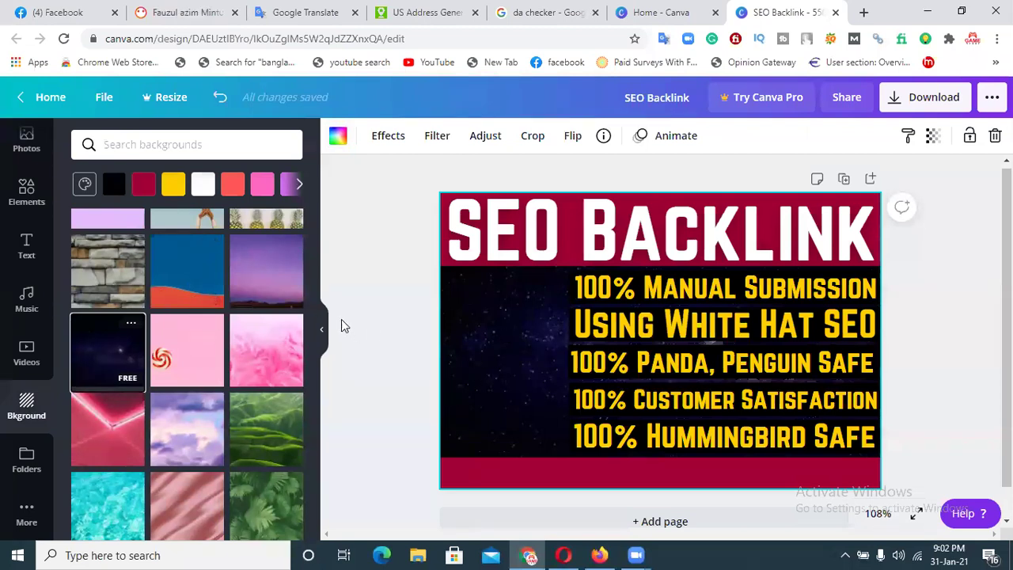
left_click(274, 346)
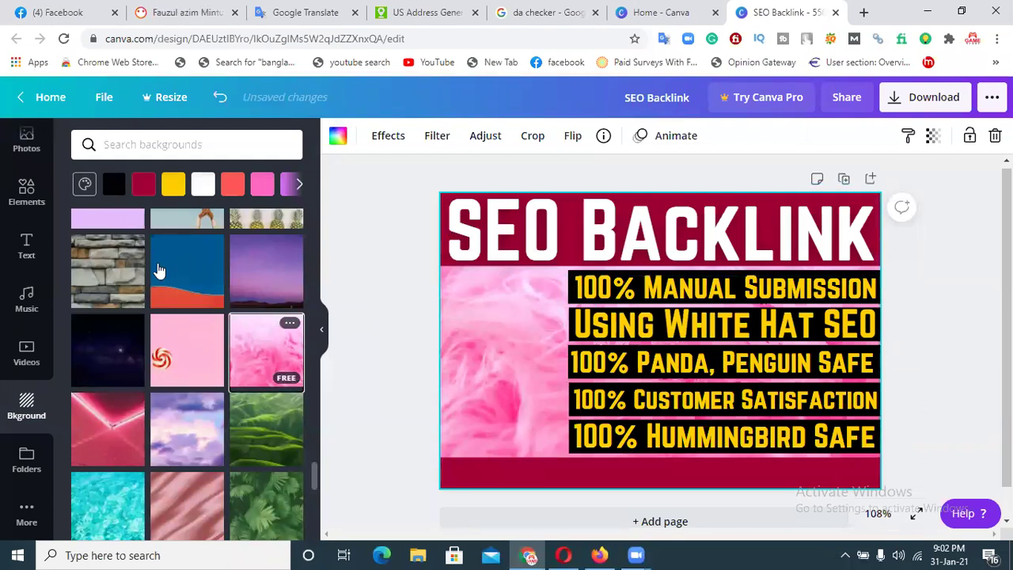
left_click(132, 347)
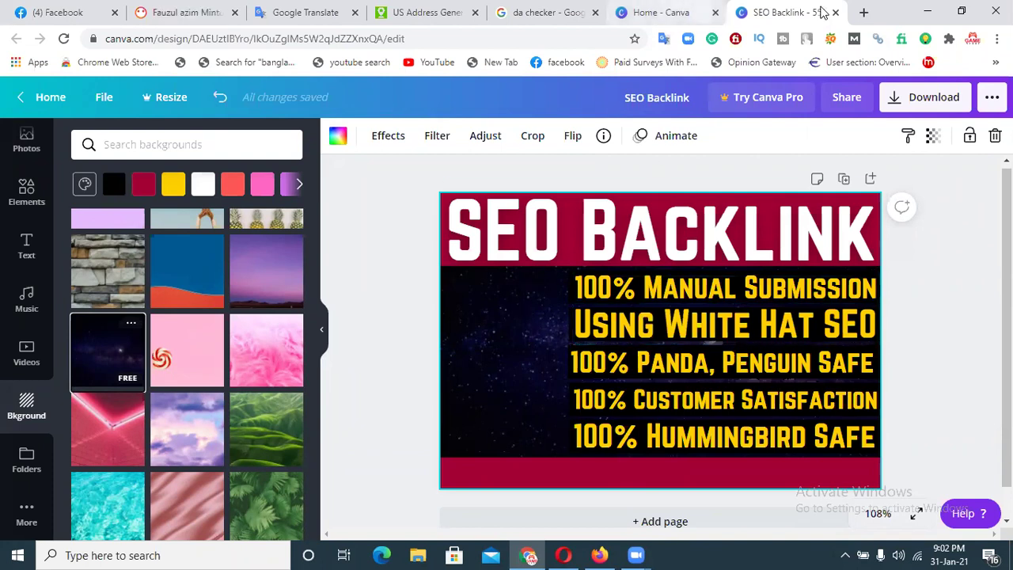
Open google.com in a new browser tab and run an image search for "seo png icon".
left_click(864, 11)
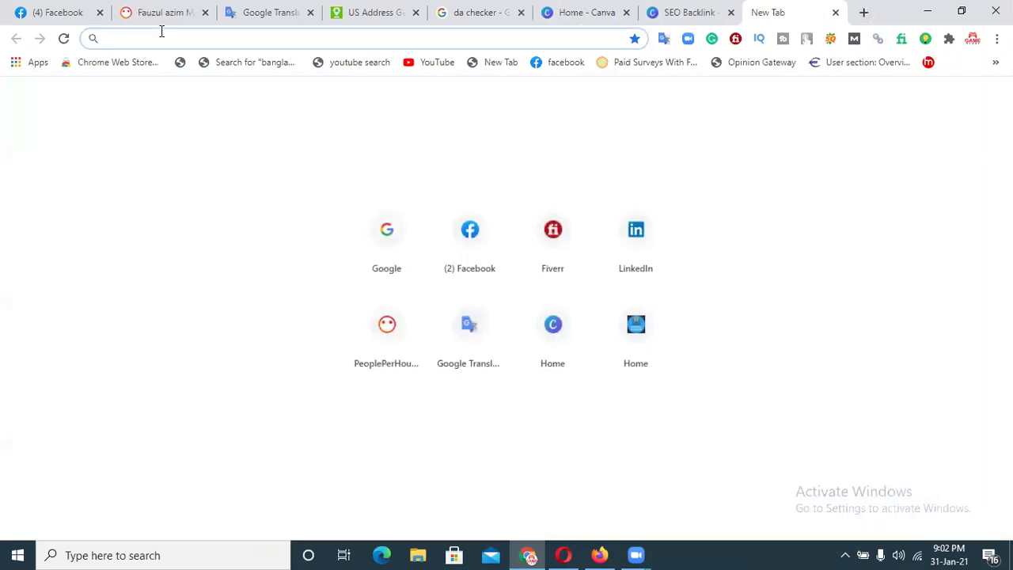
type("google.com")
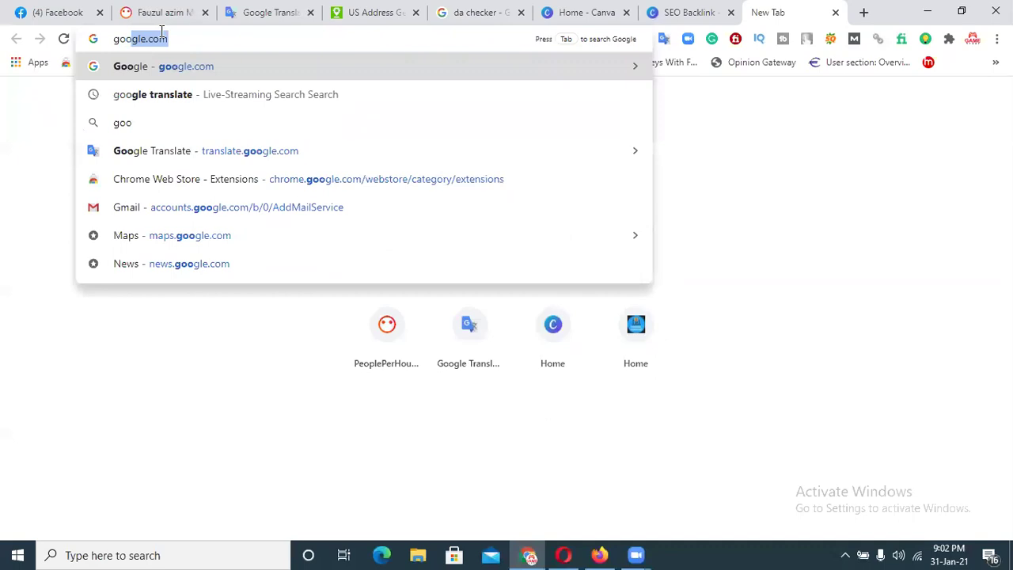
key("Return")
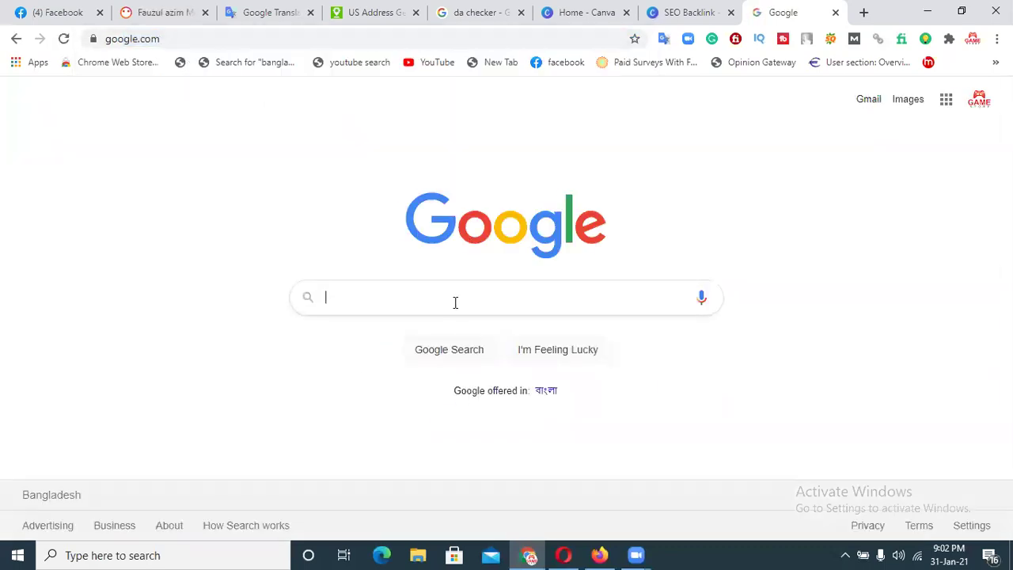
type("seo")
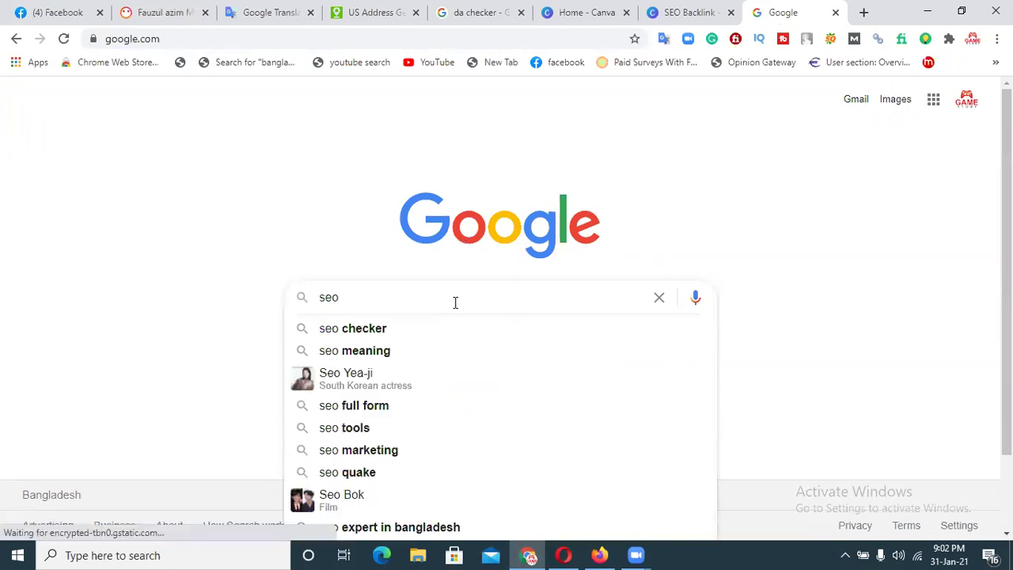
type(" p")
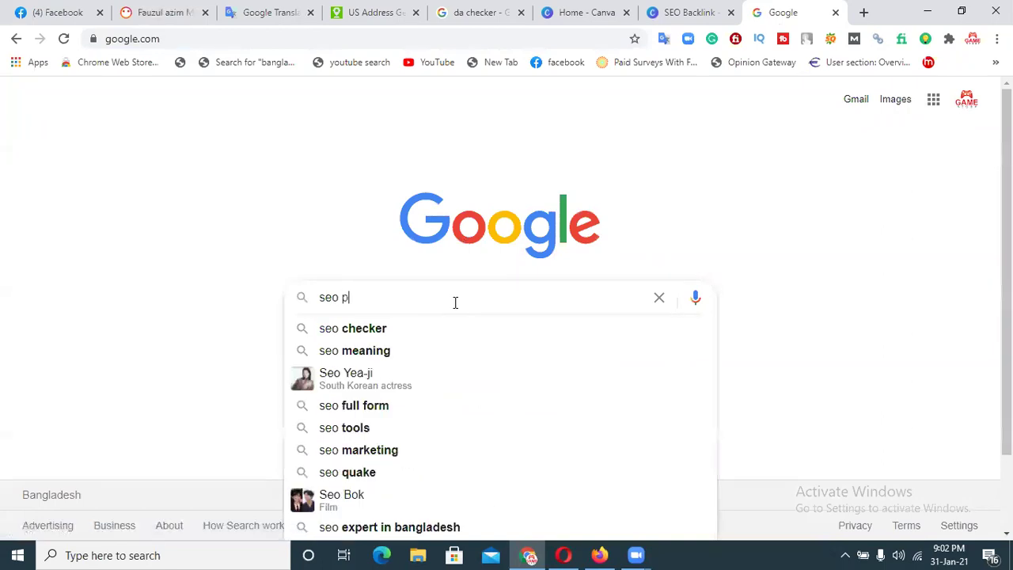
type("ng")
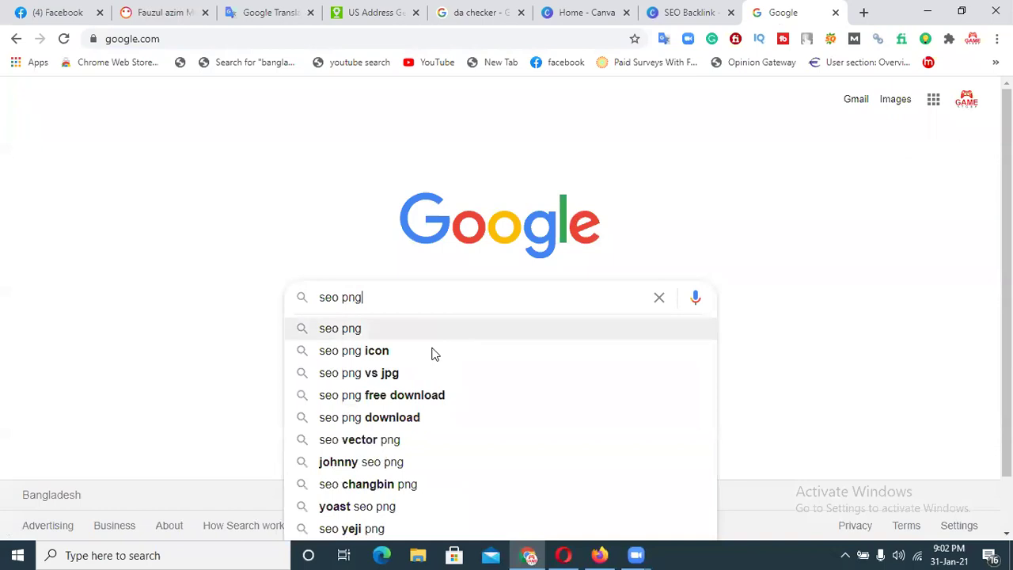
left_click(396, 356)
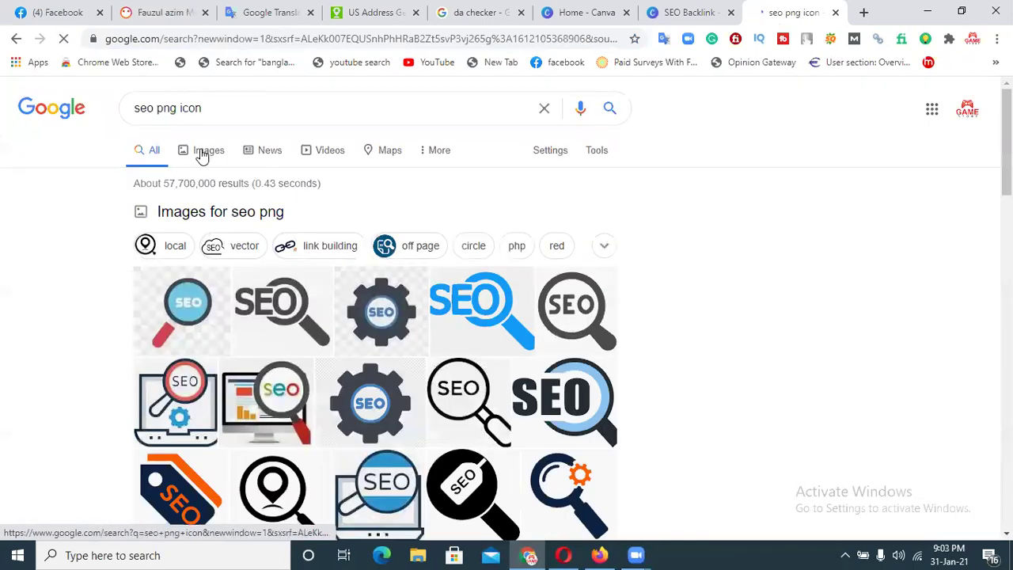
left_click(204, 153)
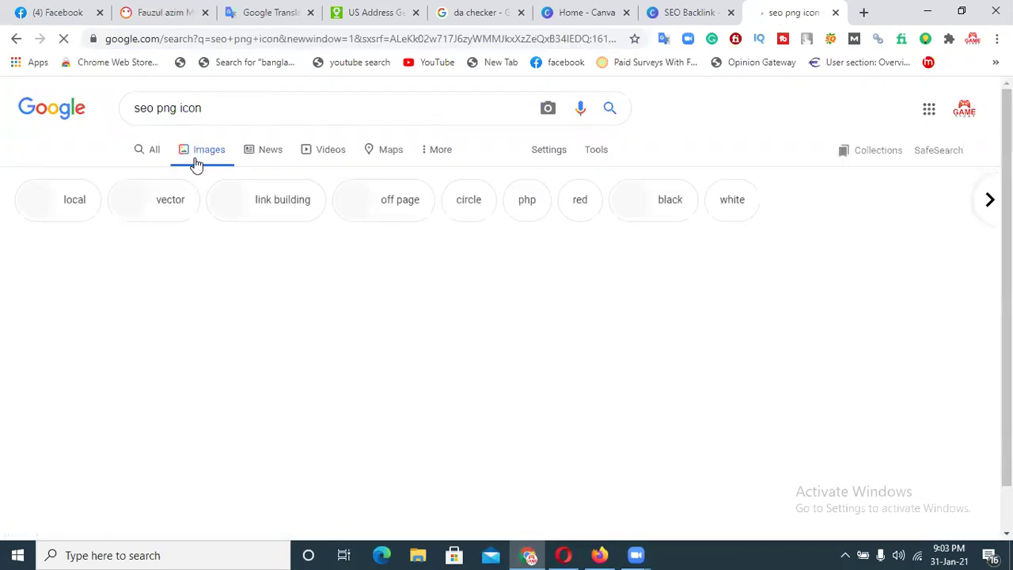
Browse the image results and preview the SEO monitor-and-magnifier icon and the SEO rocket-and-monitor icon.
scroll(506, 316, "down", 5)
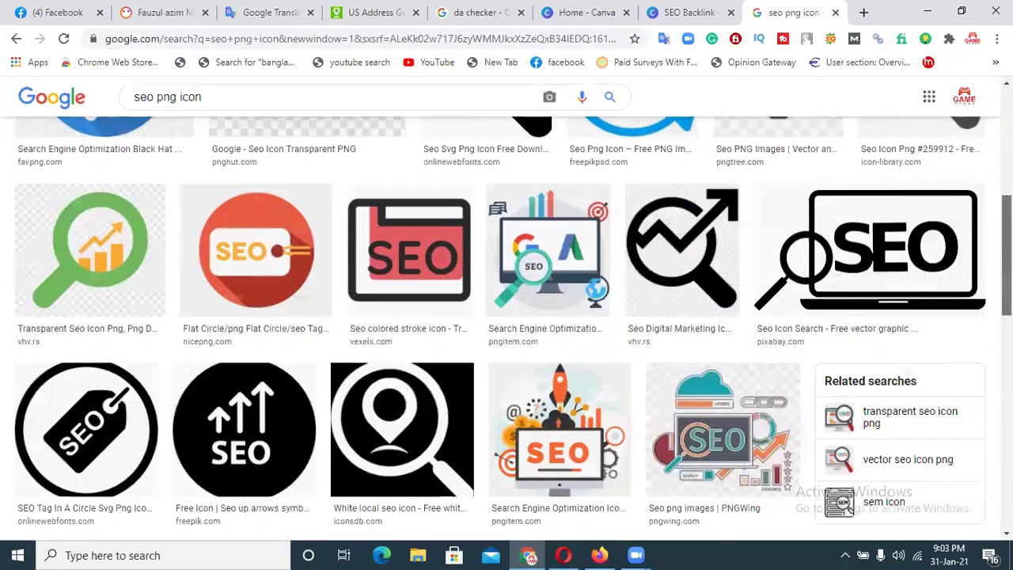
scroll(662, 340, "up", 5)
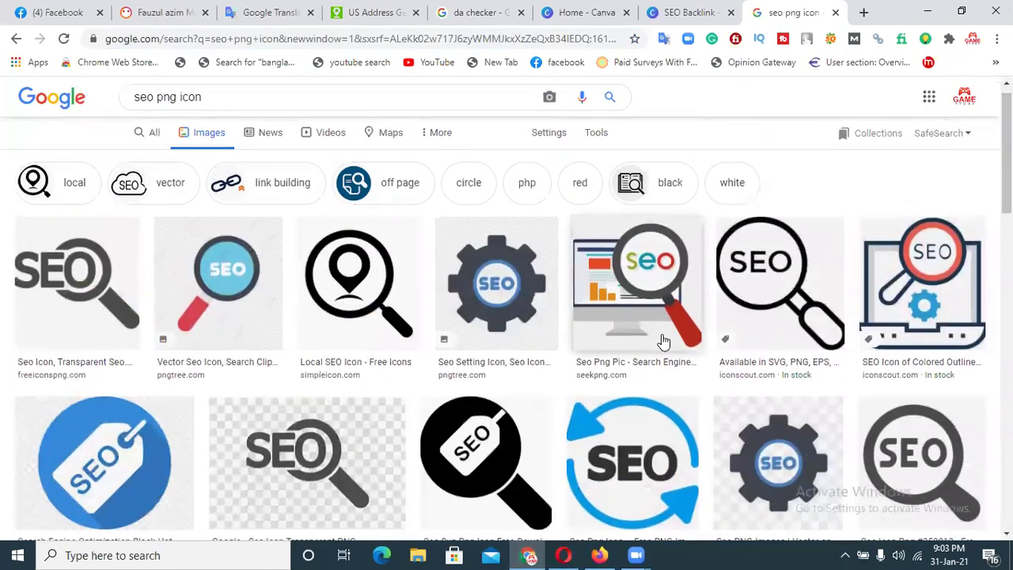
left_click(649, 320)
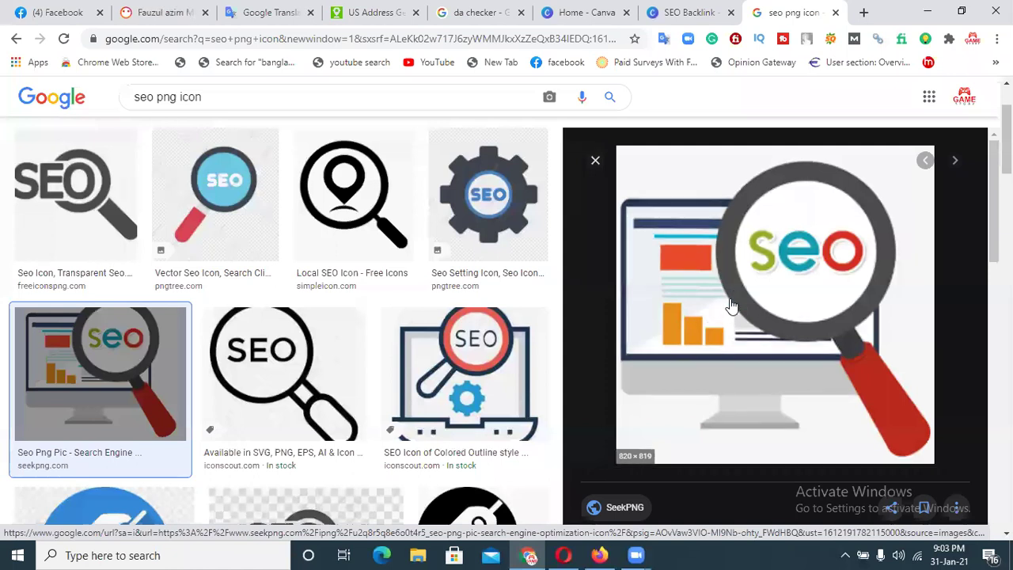
scroll(791, 317, "down", 3)
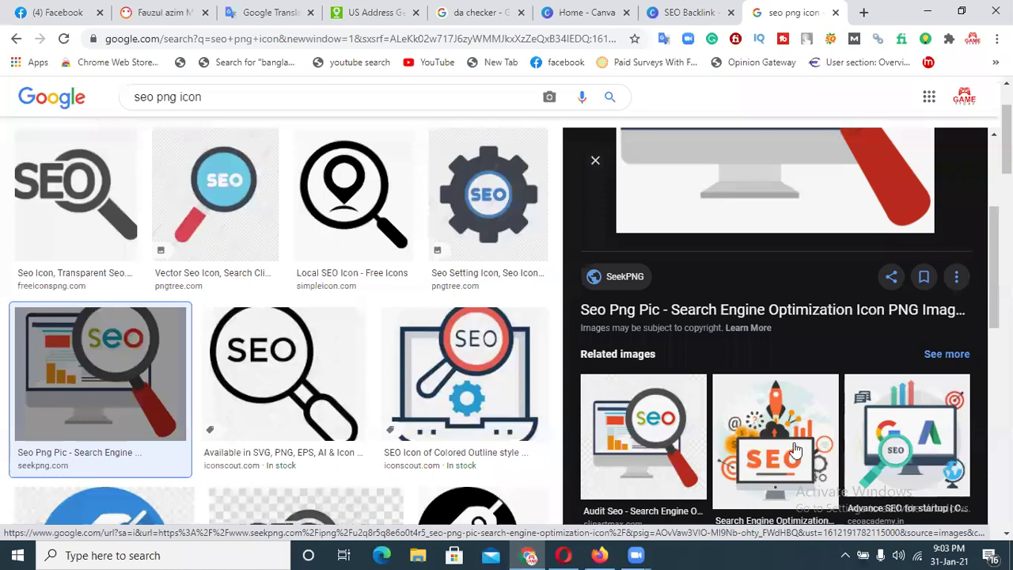
left_click(795, 449)
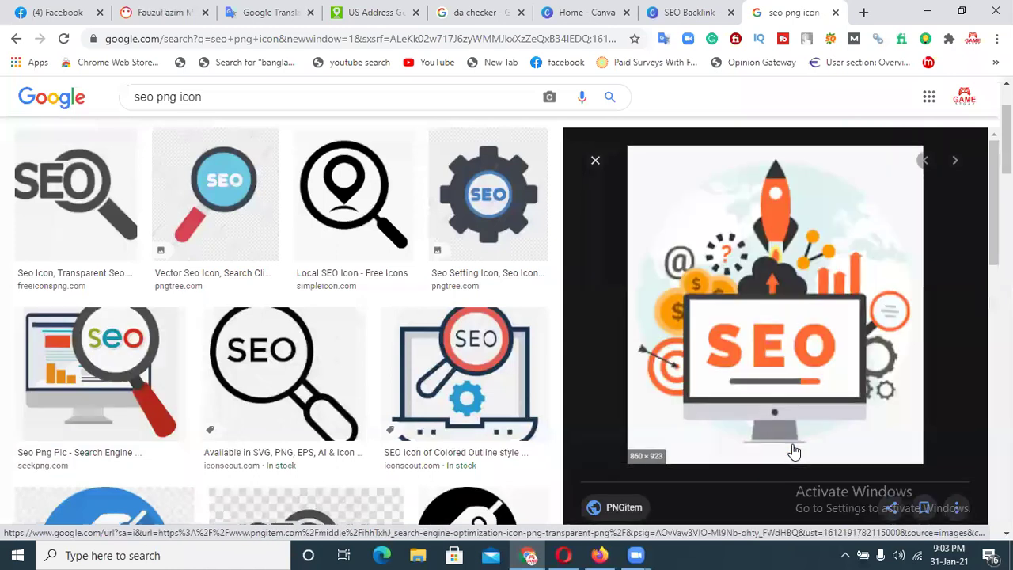
left_click(595, 160)
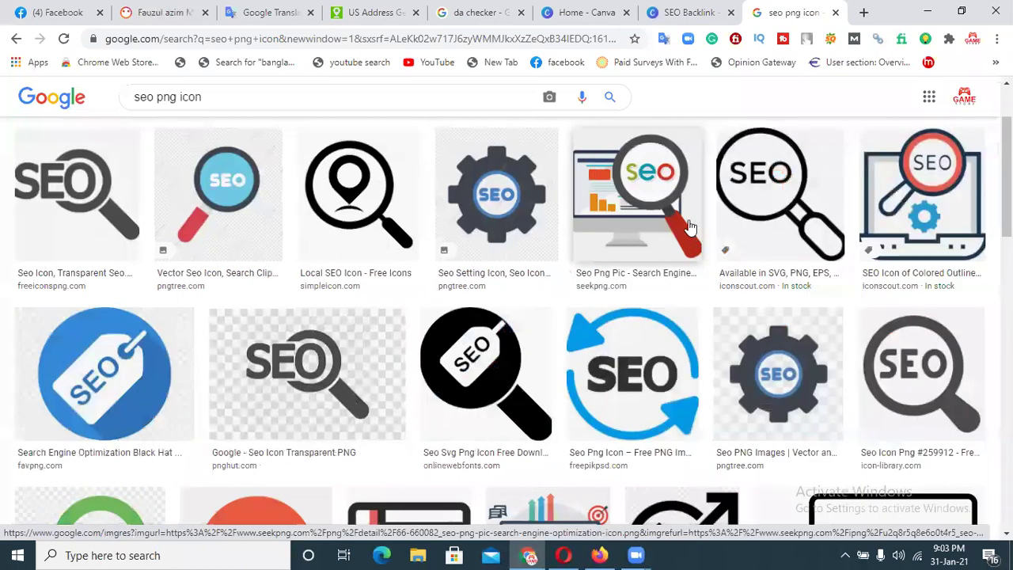
Open the SeekPNG monitor-and-magnifier SEO image at full size, save it as a PNG in Downloads, and close its tab.
left_click(624, 235)
right_click(780, 268)
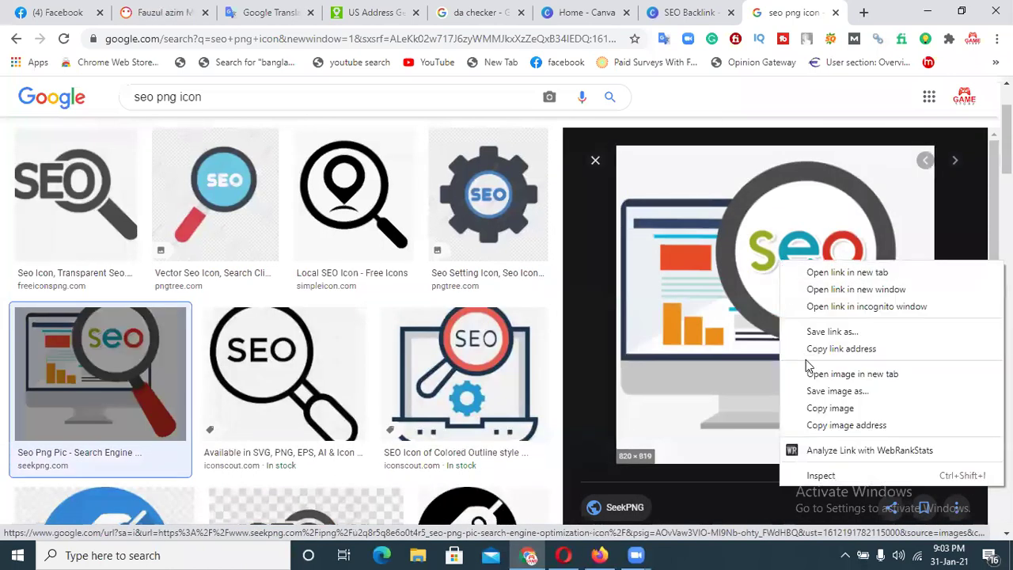
left_click(808, 371)
left_click(775, 9)
right_click(541, 227)
left_click(566, 259)
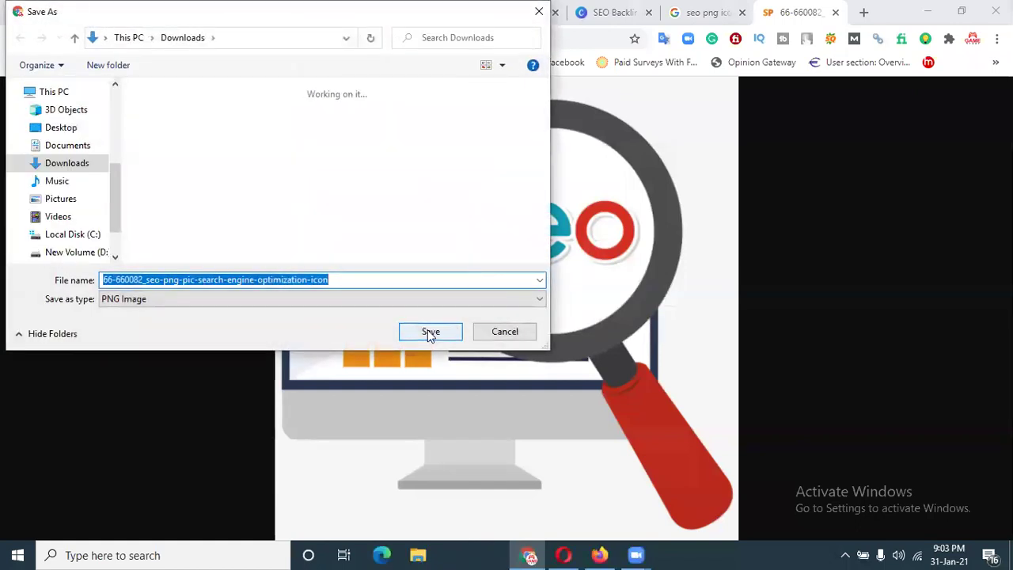
left_click(430, 331)
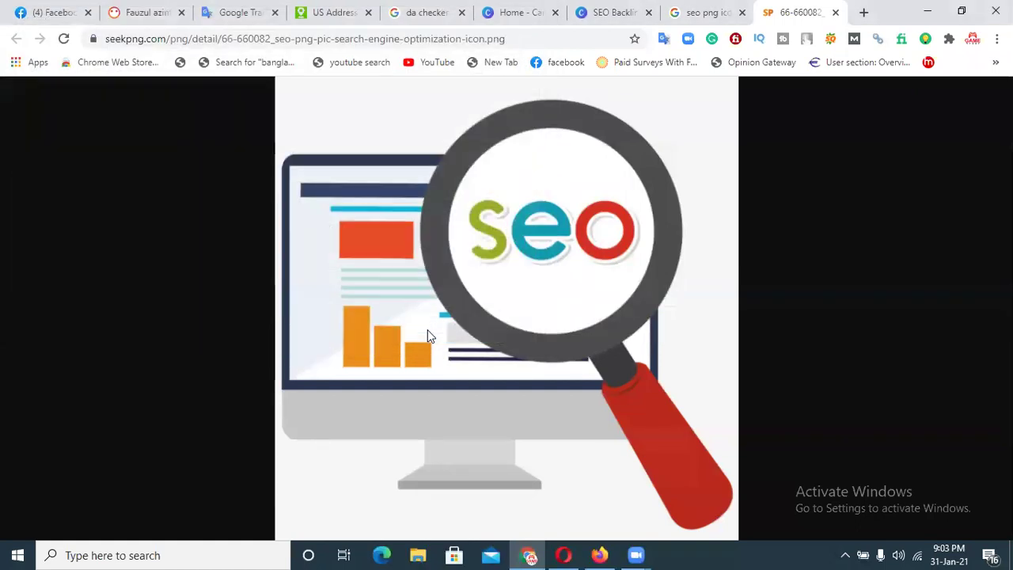
left_click(835, 13)
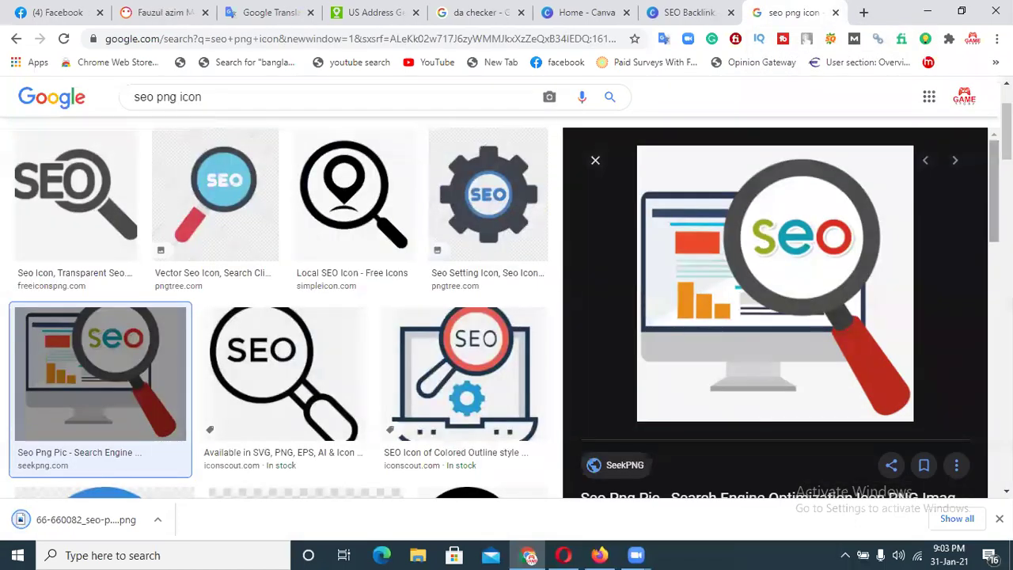
Find the PNGitem SEO rocket-and-monitor picture among the image results and open the full-size image in a new tab.
scroll(981, 212, "down", 5)
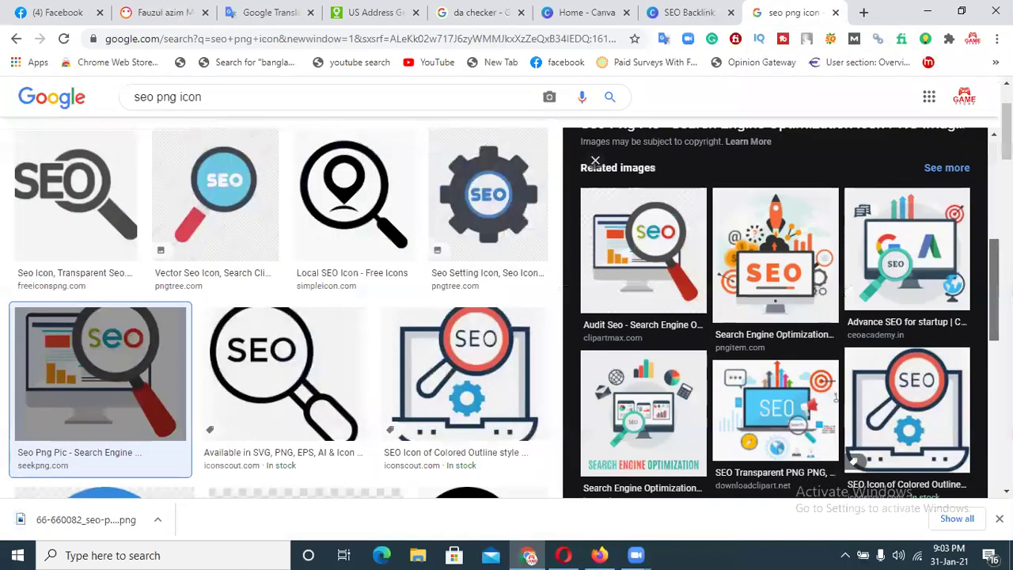
scroll(775, 312, "down", 4)
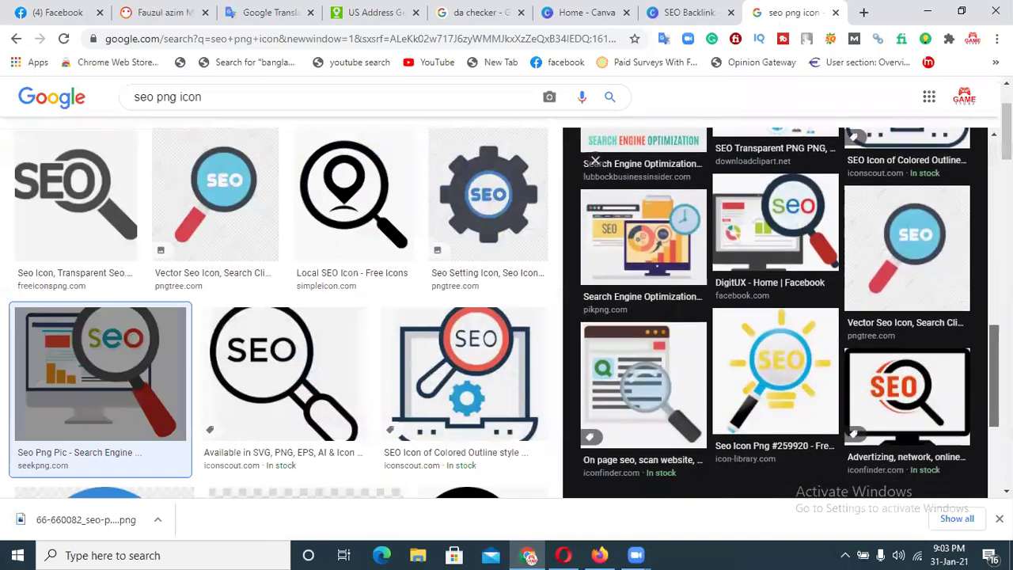
left_click(595, 161)
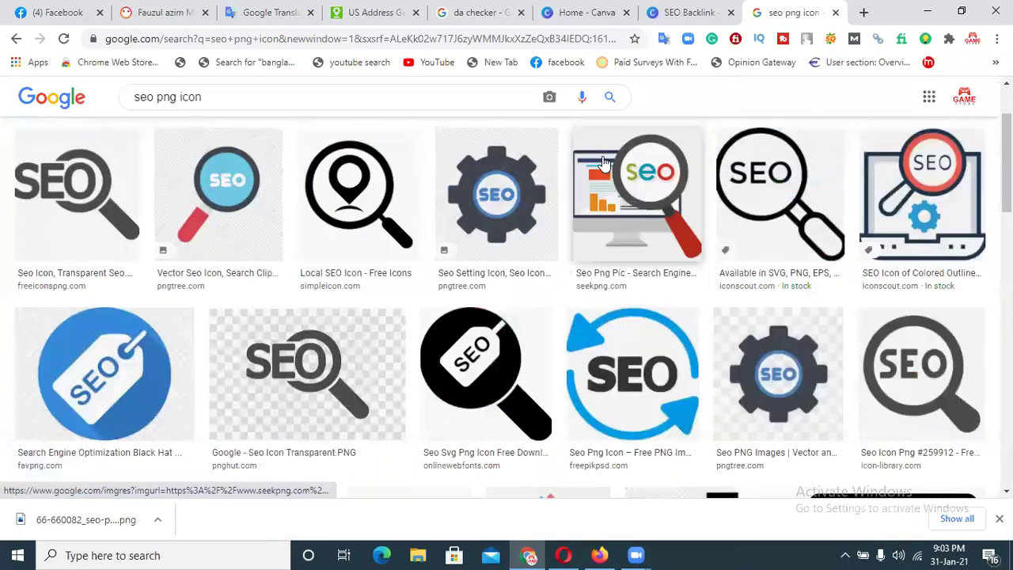
scroll(506, 308, "down", 5)
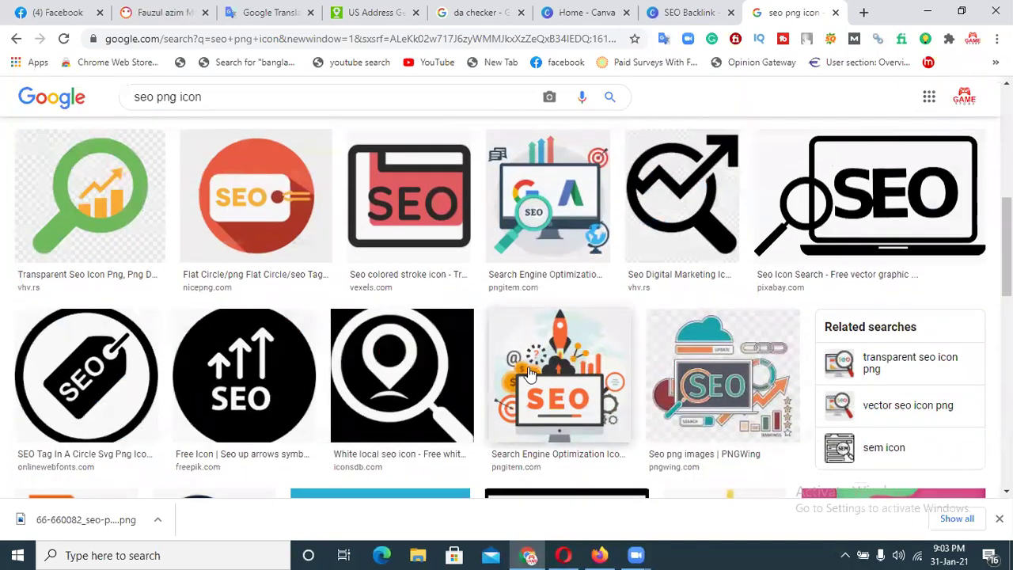
left_click(530, 375)
right_click(761, 272)
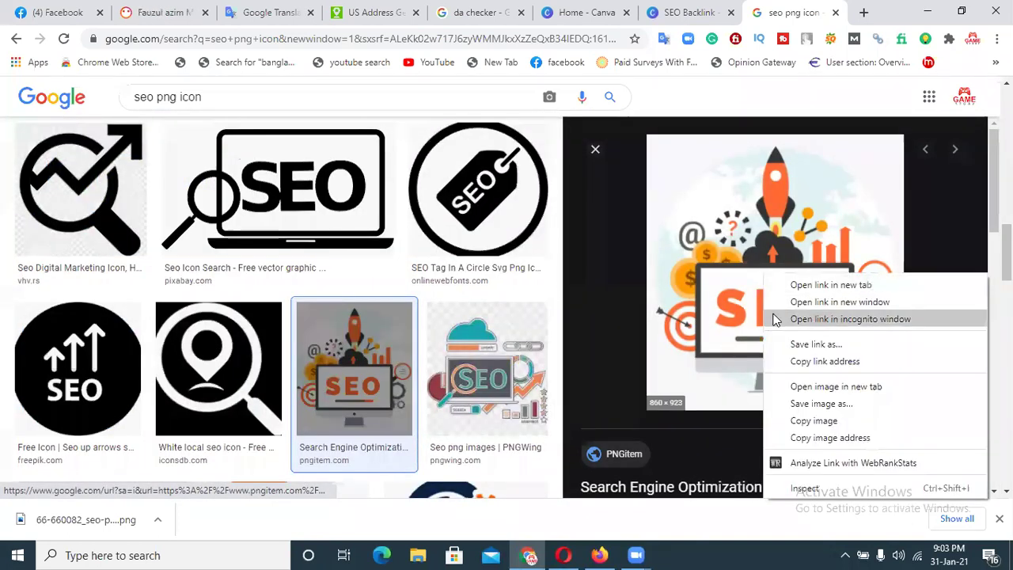
left_click(783, 387)
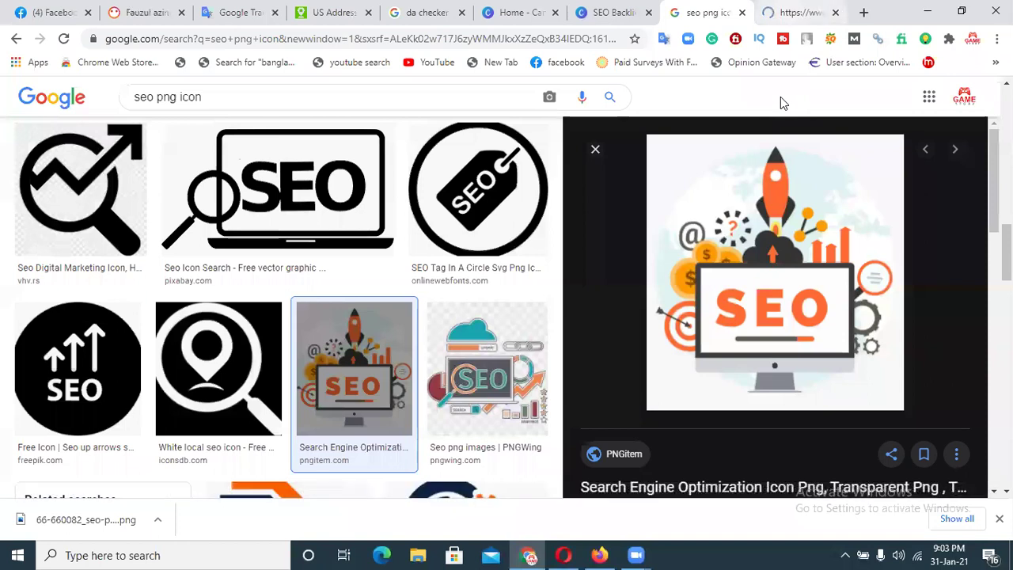
Save the full-size SEO rocket-and-monitor image as a PNG in Downloads and close its tab.
left_click(795, 12)
right_click(546, 287)
left_click(567, 315)
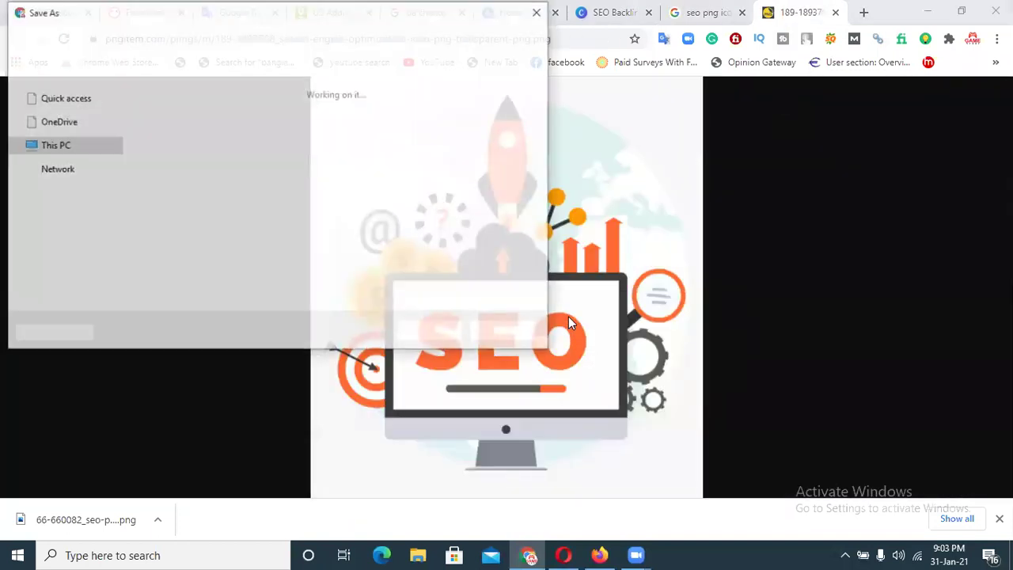
left_click(430, 332)
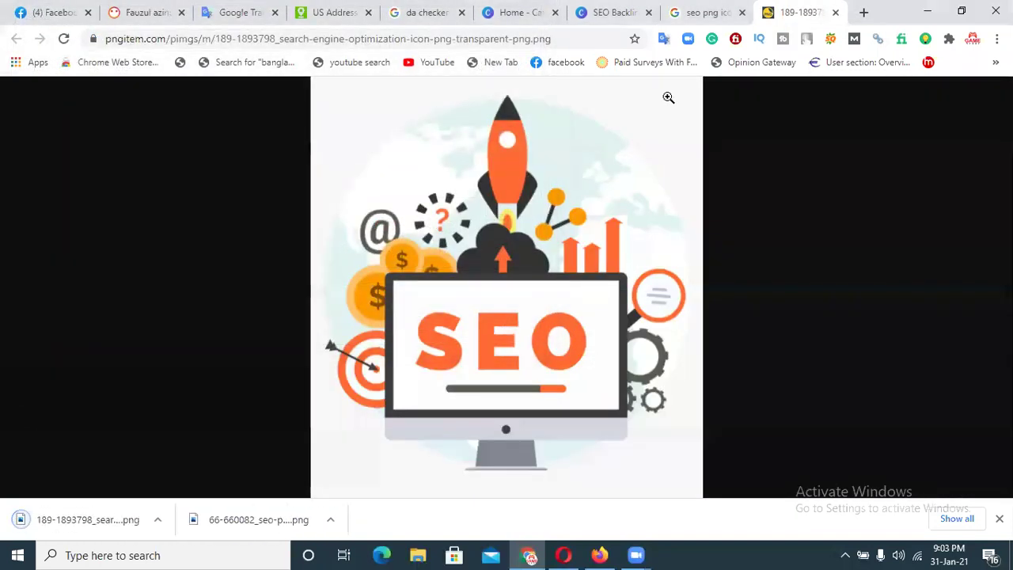
left_click(834, 13)
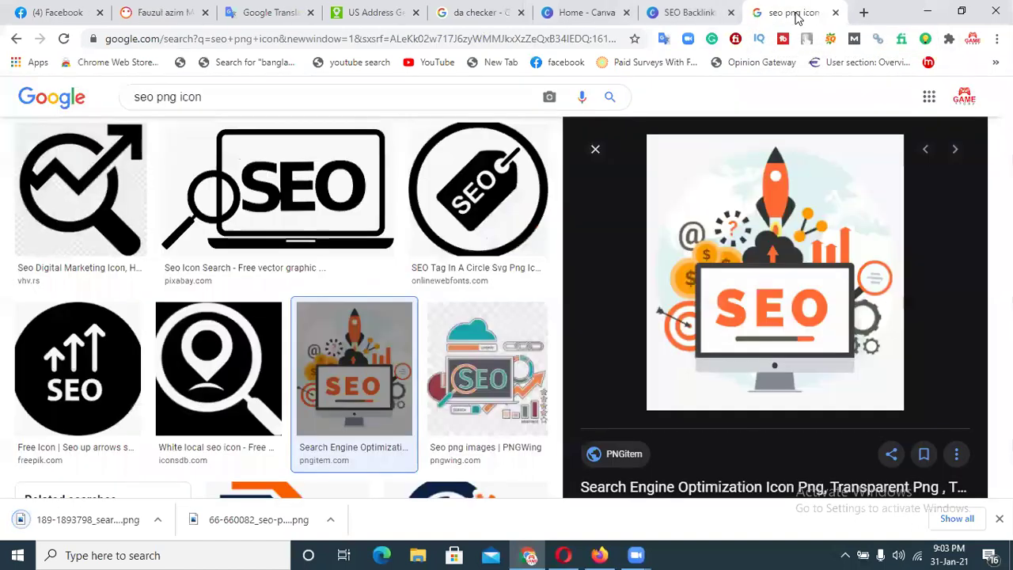
Open remove.bg in a new browser tab and upload the SEO rocket-and-monitor PNG from Downloads for background removal.
left_click(652, 13)
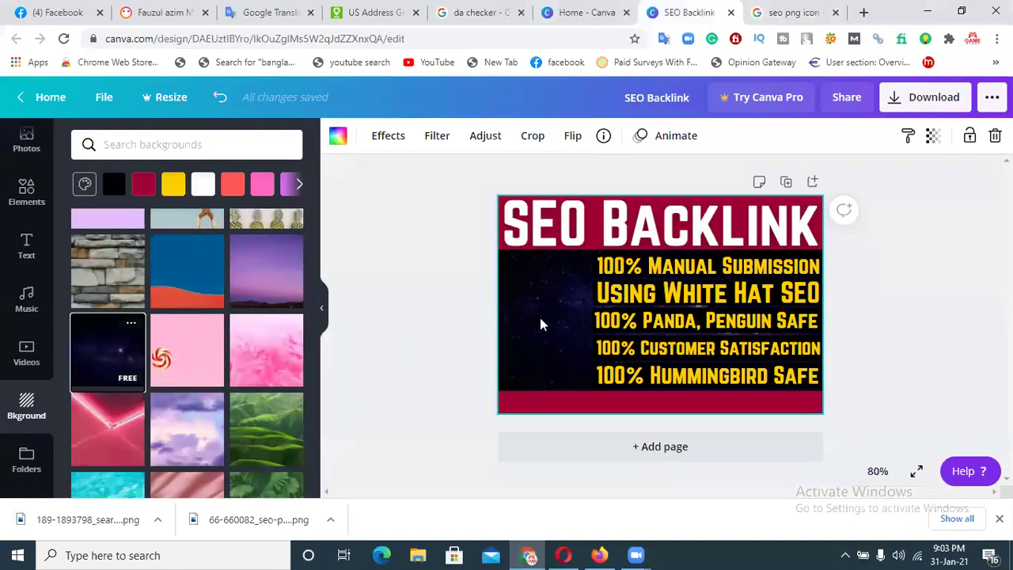
left_click(862, 12)
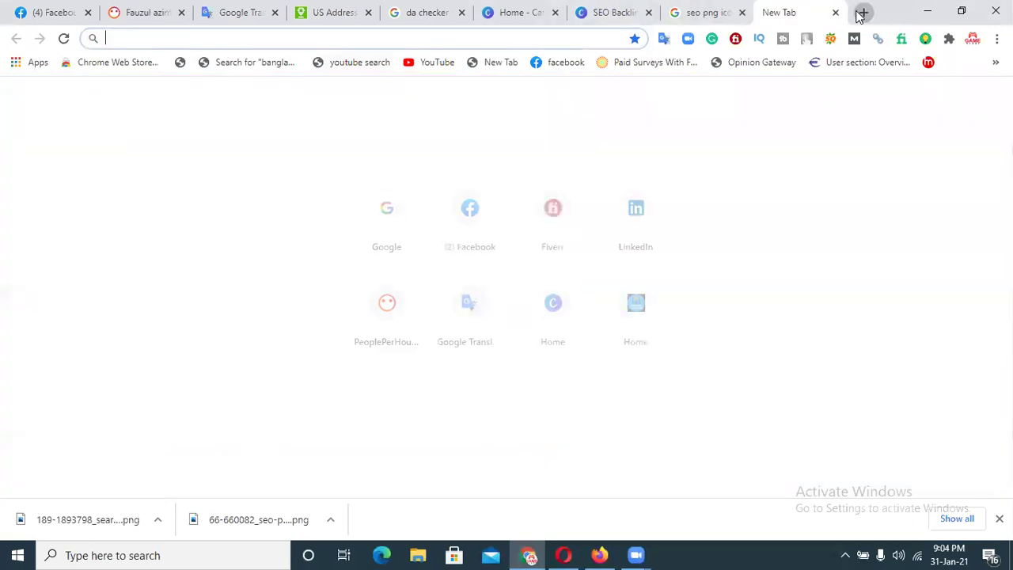
type("remove.bg")
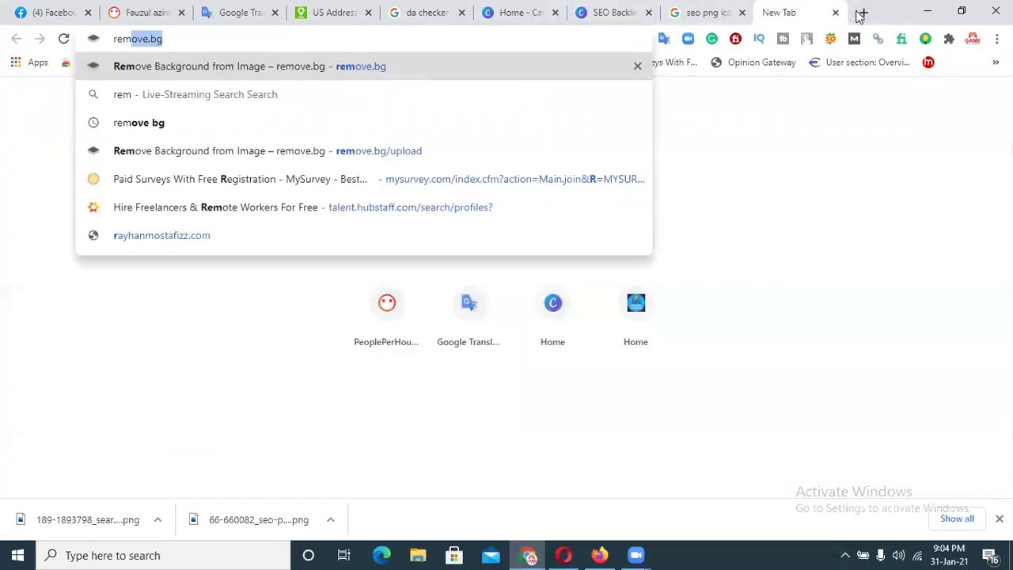
key("Return")
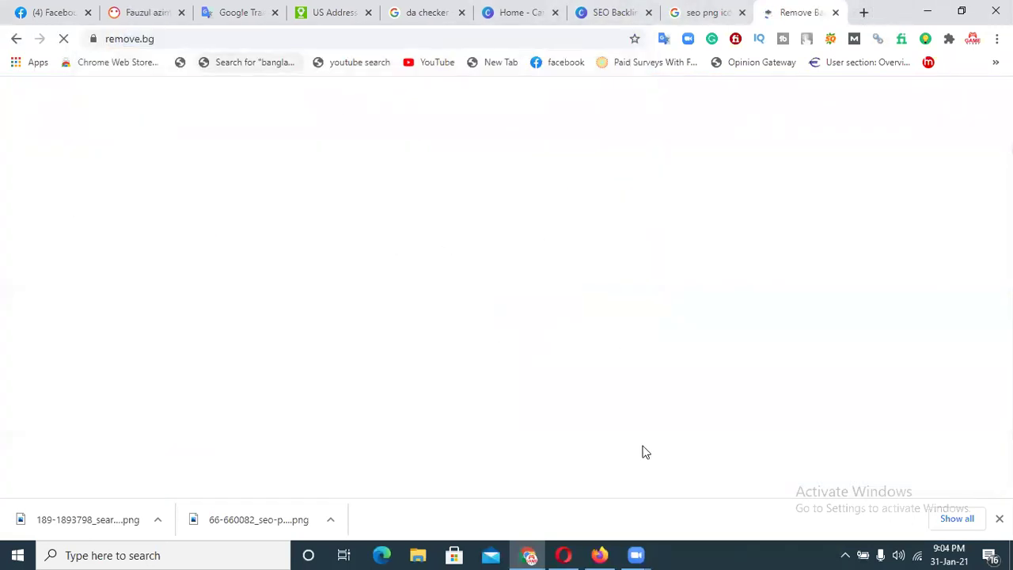
left_click(645, 427)
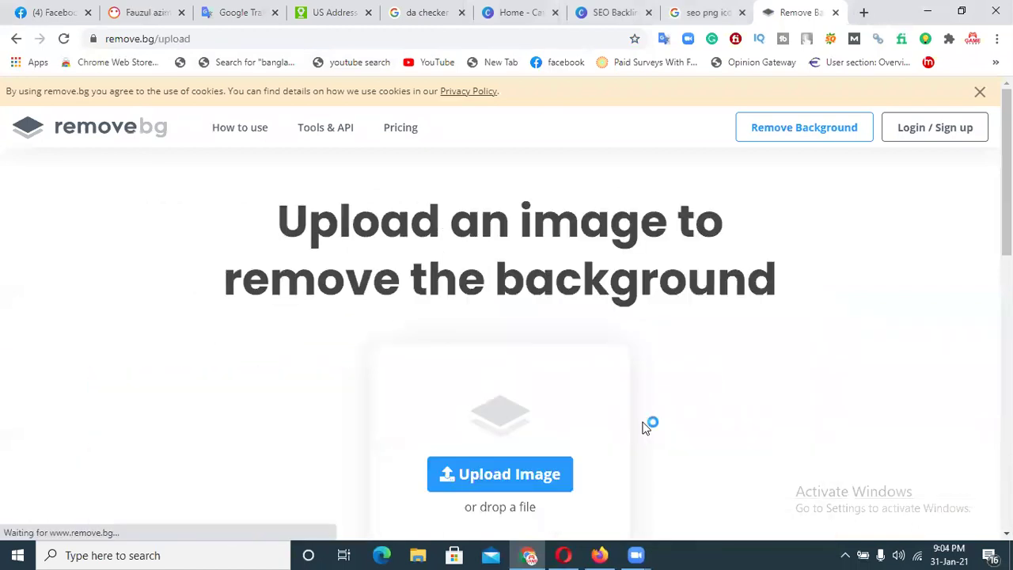
left_click(498, 467)
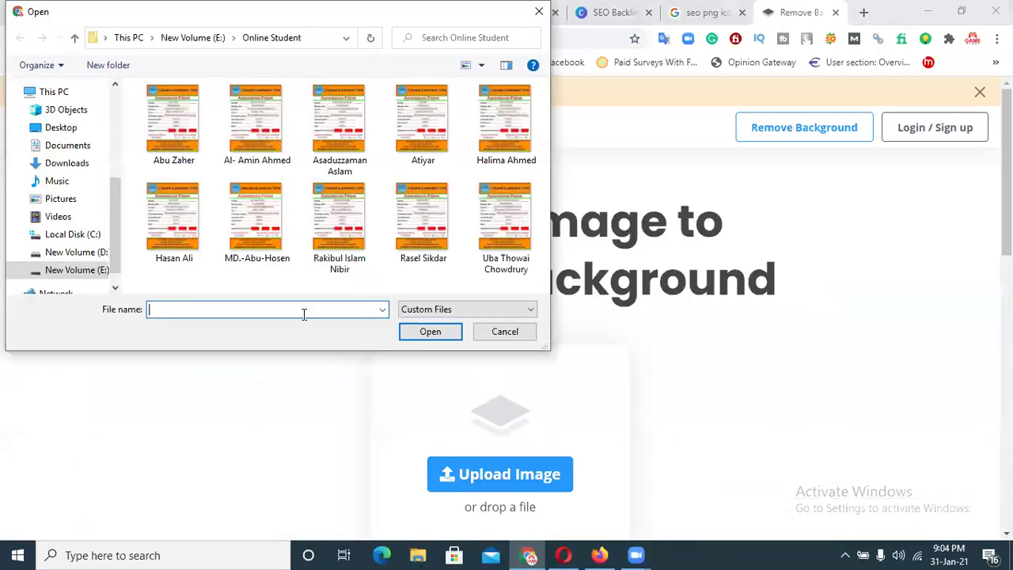
left_click(57, 163)
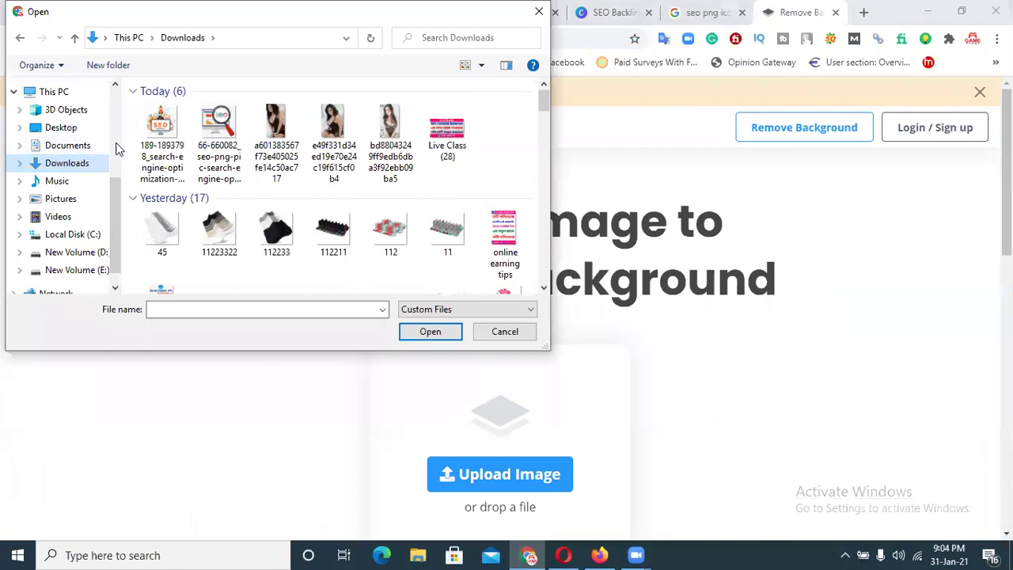
double_click(161, 141)
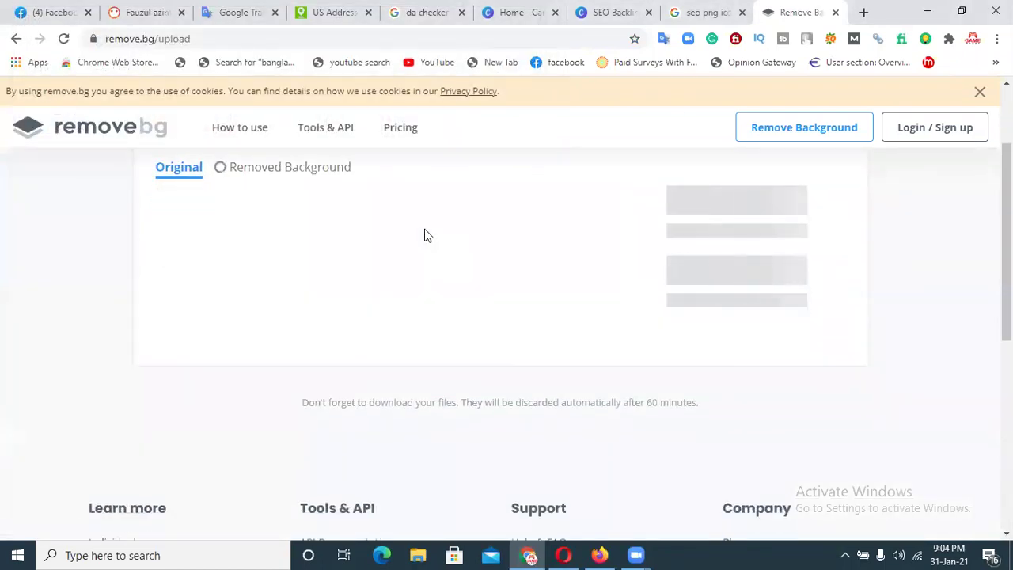
Download the 482 × 517 preview of the background-free rocket icon to the Desktop as Bookmarking.png.
scroll(981, 256, "down", 1)
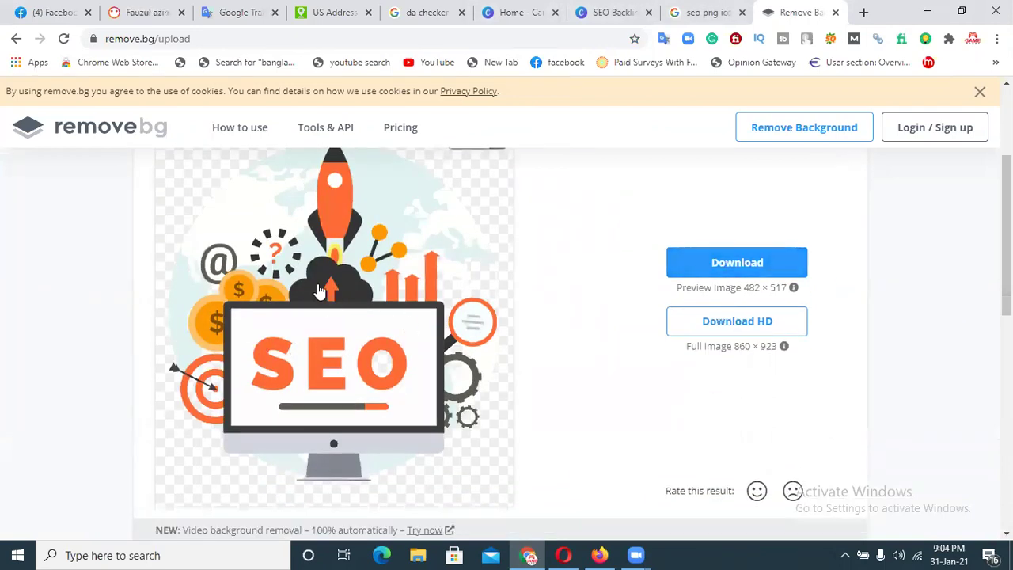
left_click(708, 264)
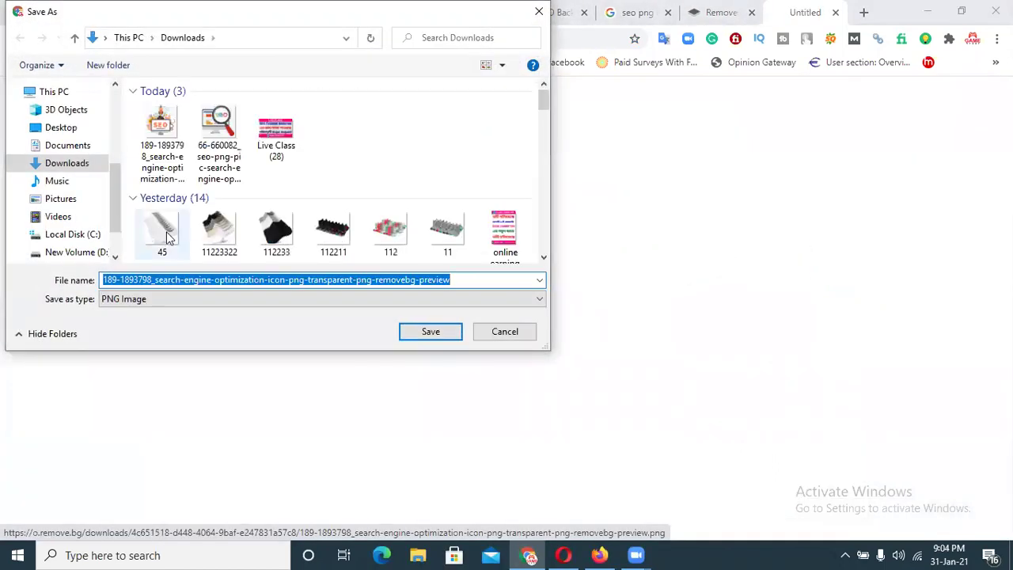
left_click(63, 128)
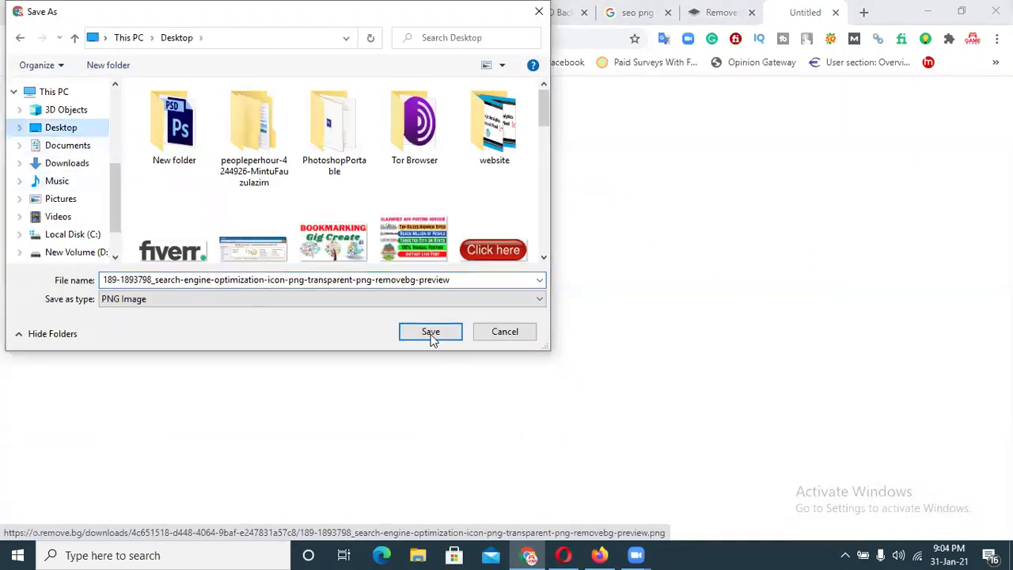
double_click(333, 279)
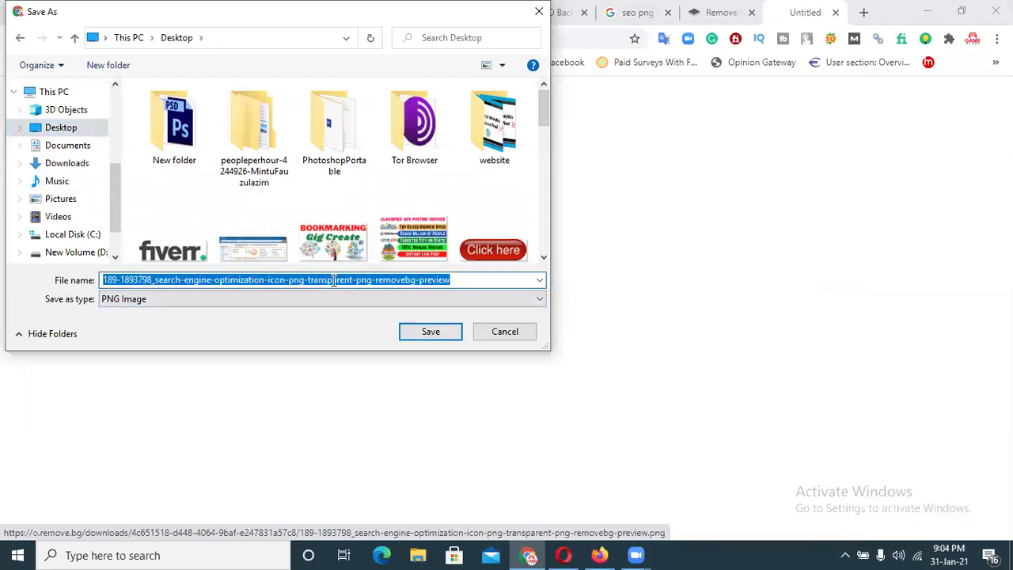
type("Bookmarki")
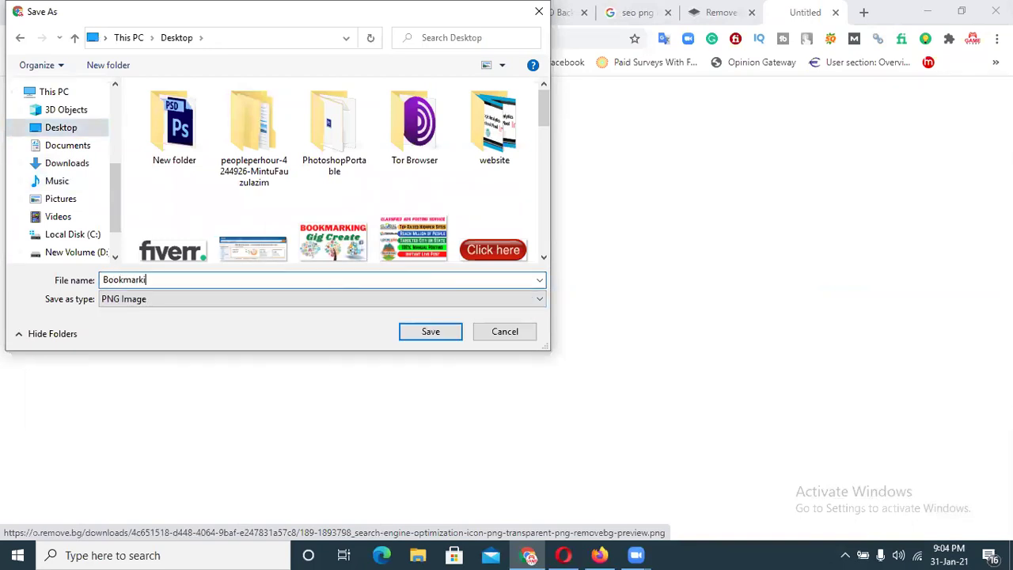
key("Return")
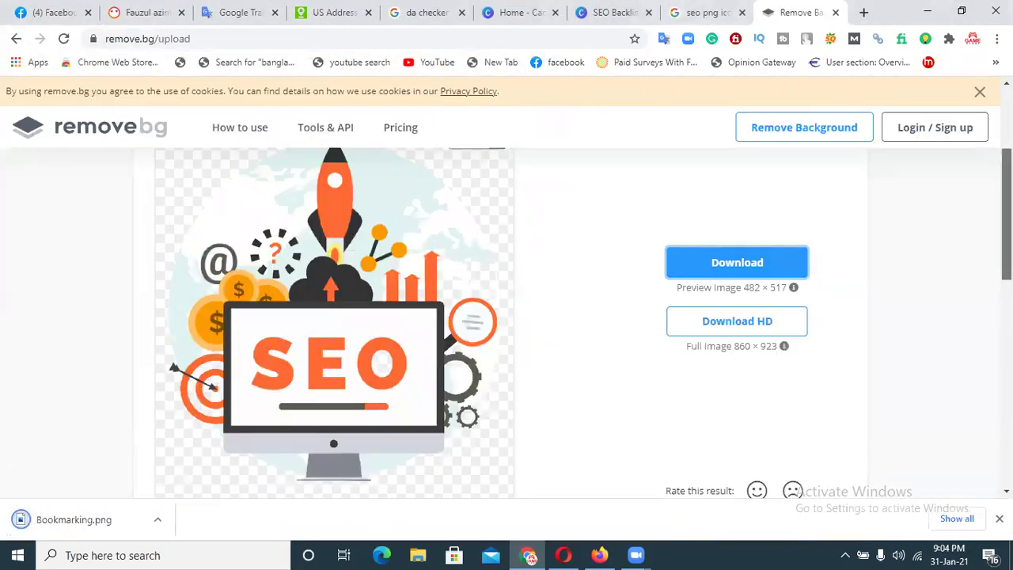
Upload the SEO monitor-and-magnifier PNG from Downloads to remove.bg for background removal.
scroll(507, 317, "up", 3)
left_click(481, 183)
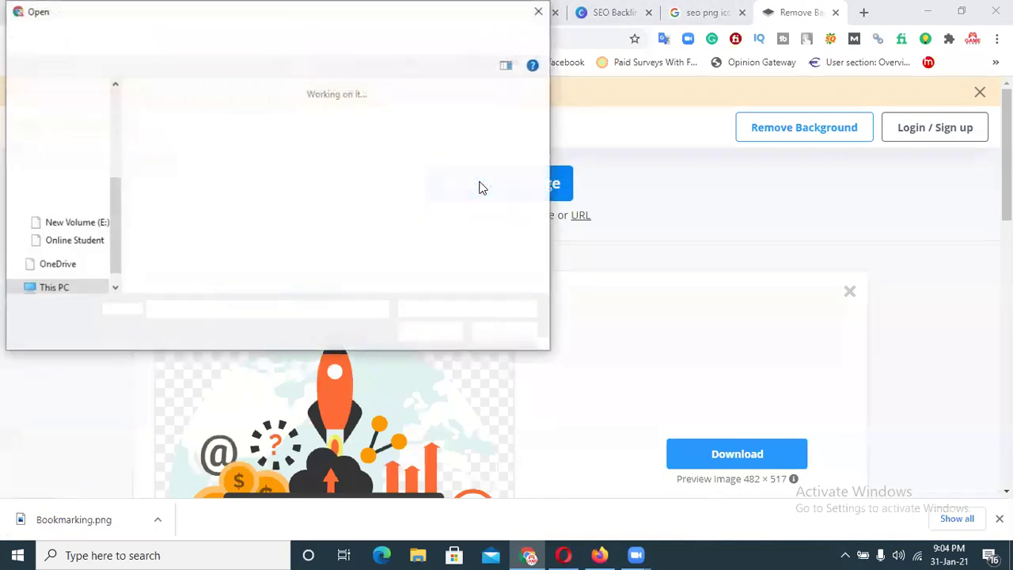
left_click(215, 117)
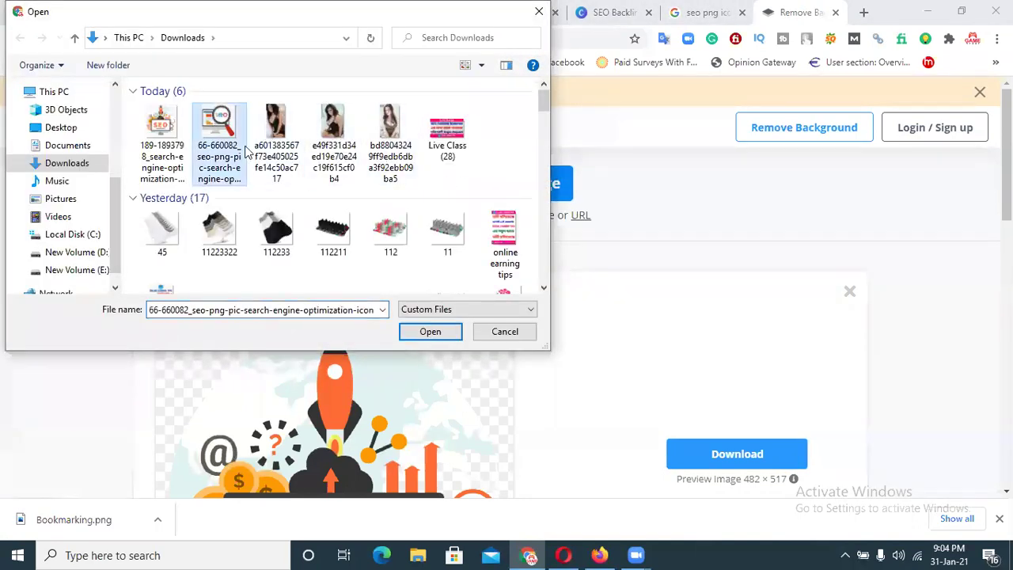
left_click(424, 336)
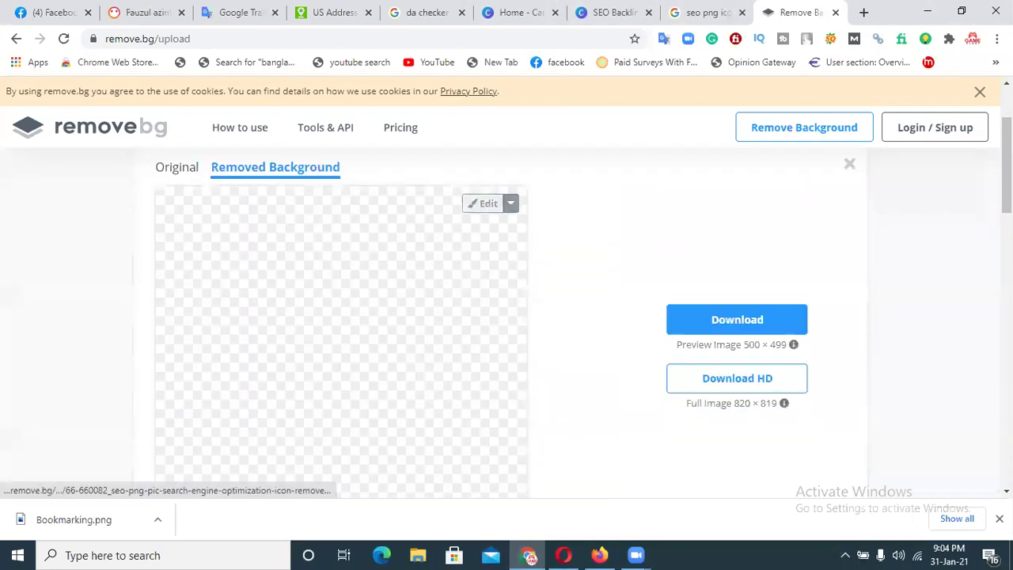
Download the 500 × 499 preview of the background-free magnifier icon to the Desktop as "bookmark 2" and dismiss the downloads bar.
left_click(736, 320)
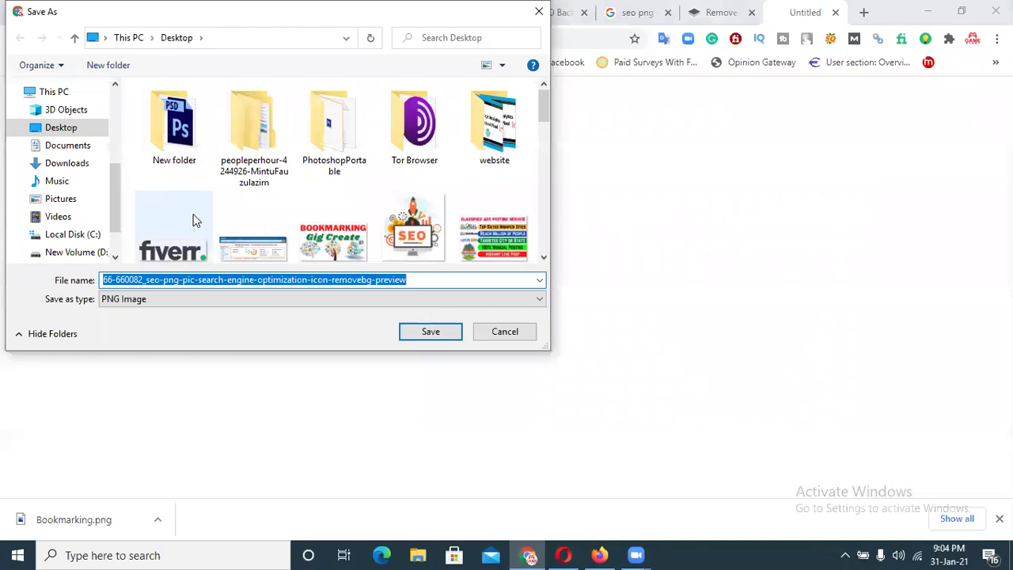
type("bookmark 2")
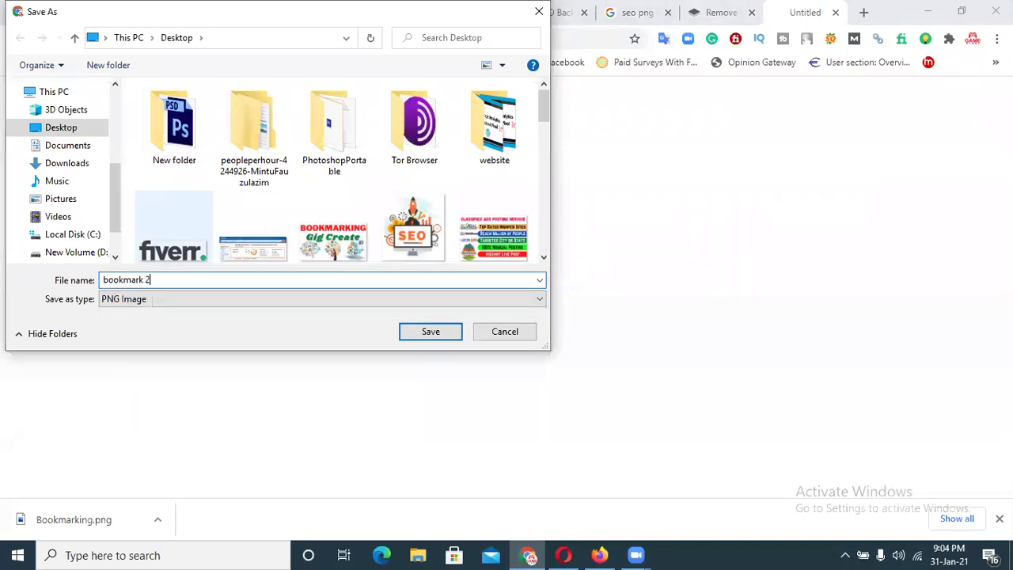
left_click(437, 339)
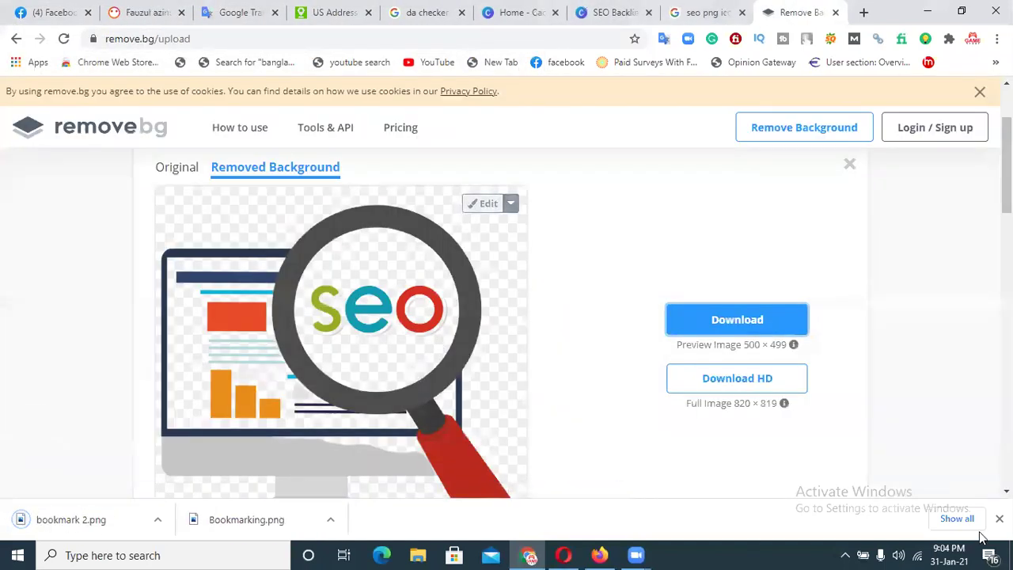
left_click(999, 518)
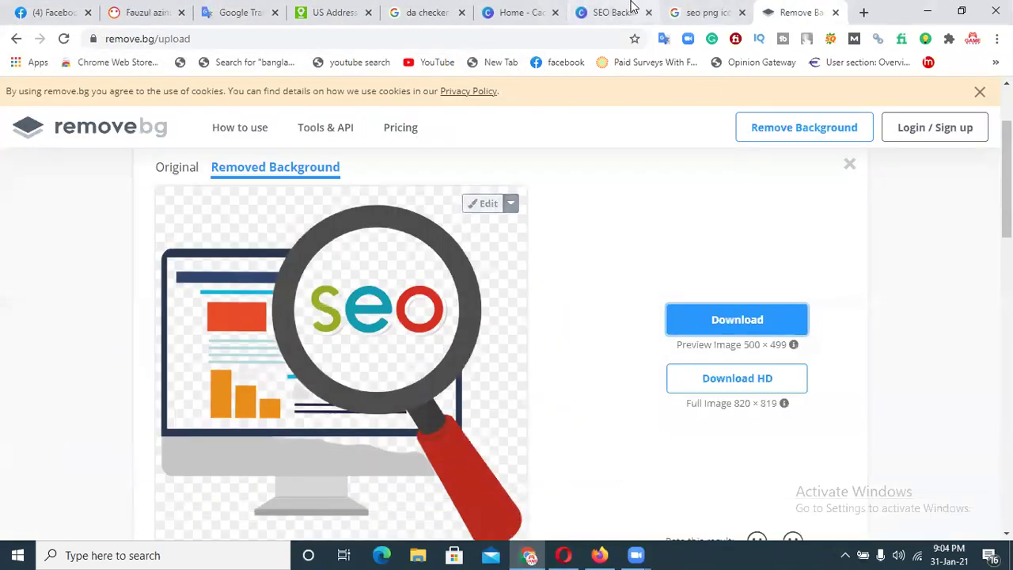
Return to the SEO Backlink design in Canva and upload the "bookmark 2" magnifier image from the Desktop.
left_click(615, 10)
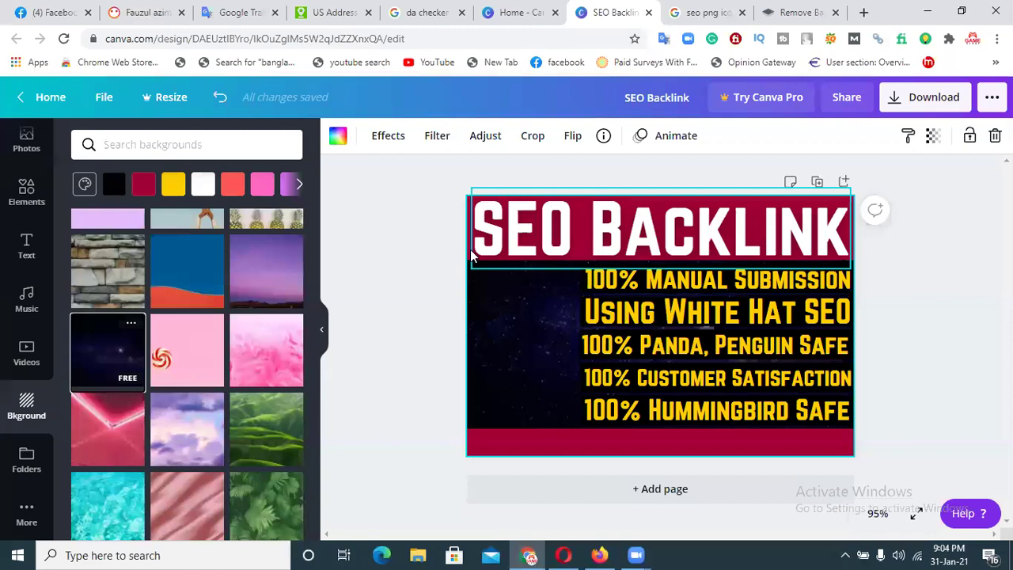
left_click_drag(55, 216, 58, 139)
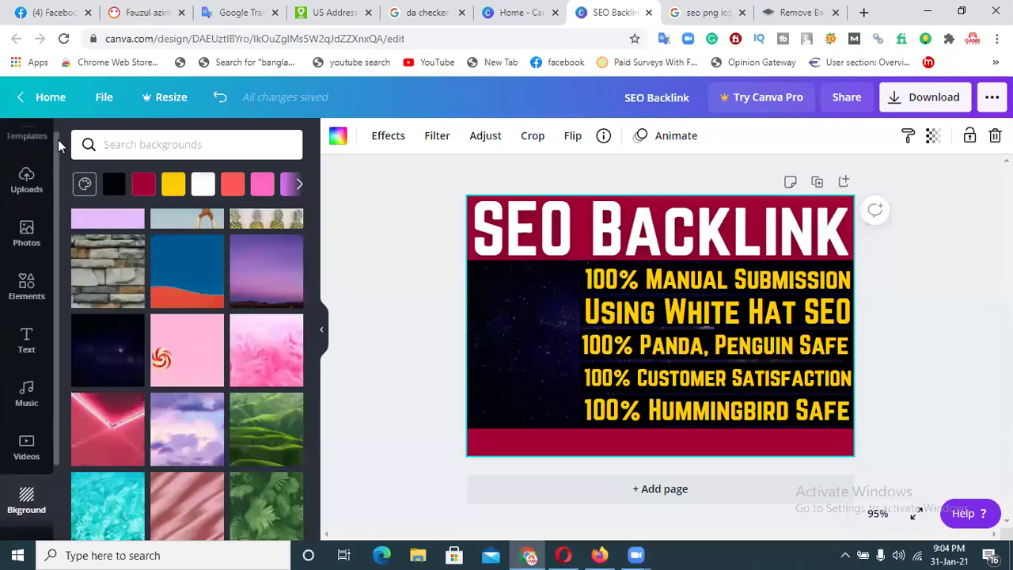
left_click(28, 188)
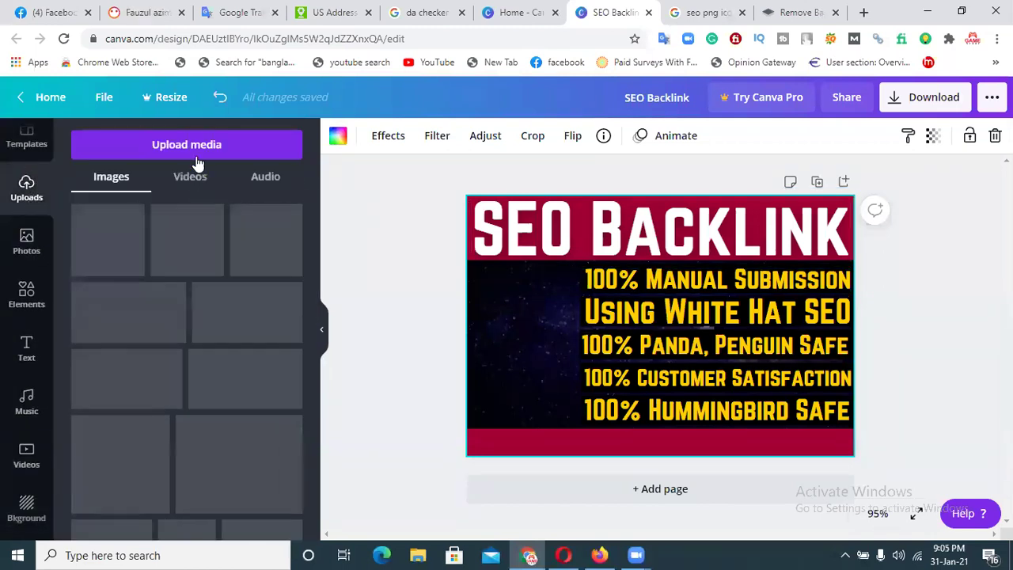
left_click(200, 147)
left_click(93, 235)
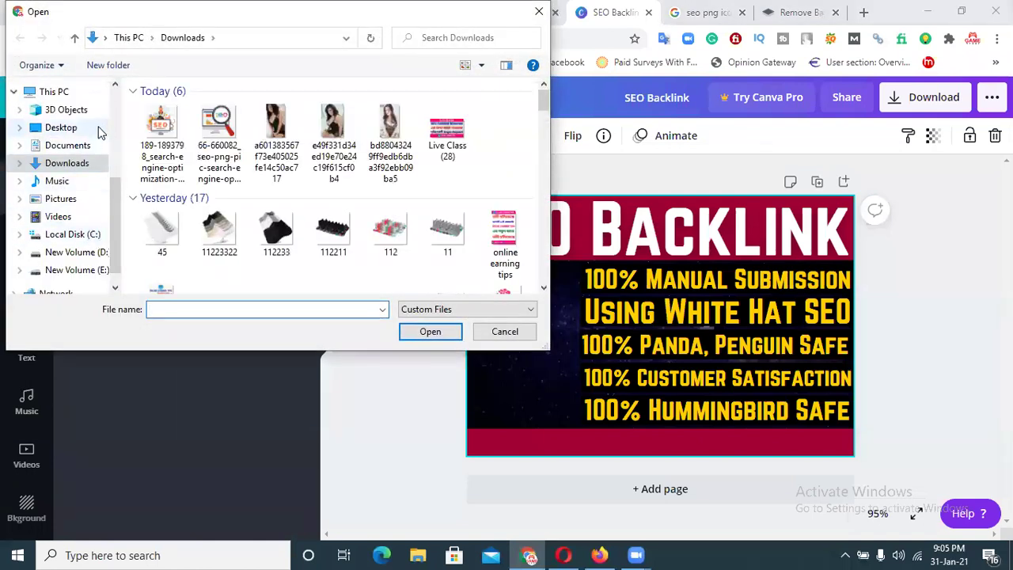
left_click(57, 130)
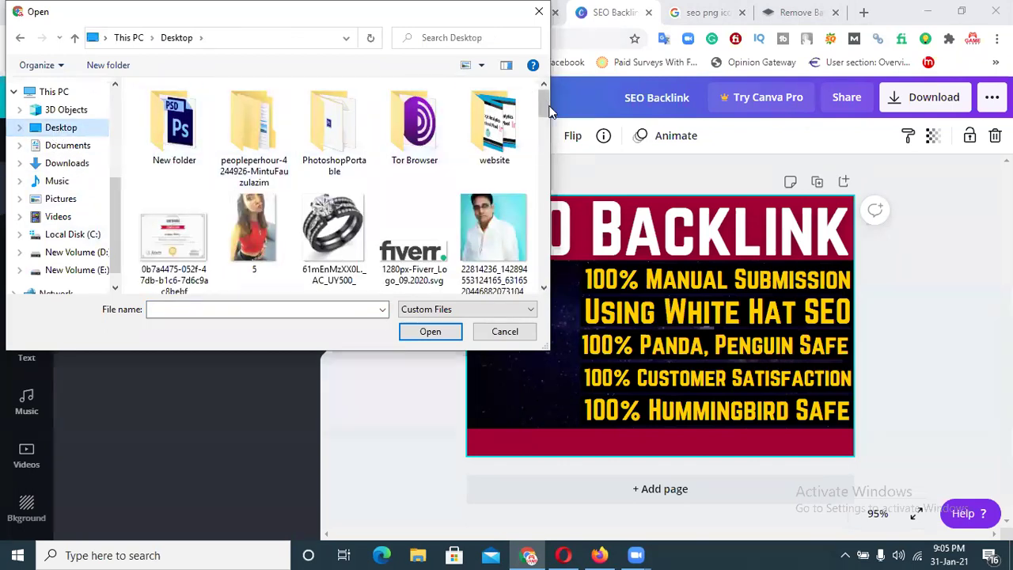
scroll(541, 142, "down", 5)
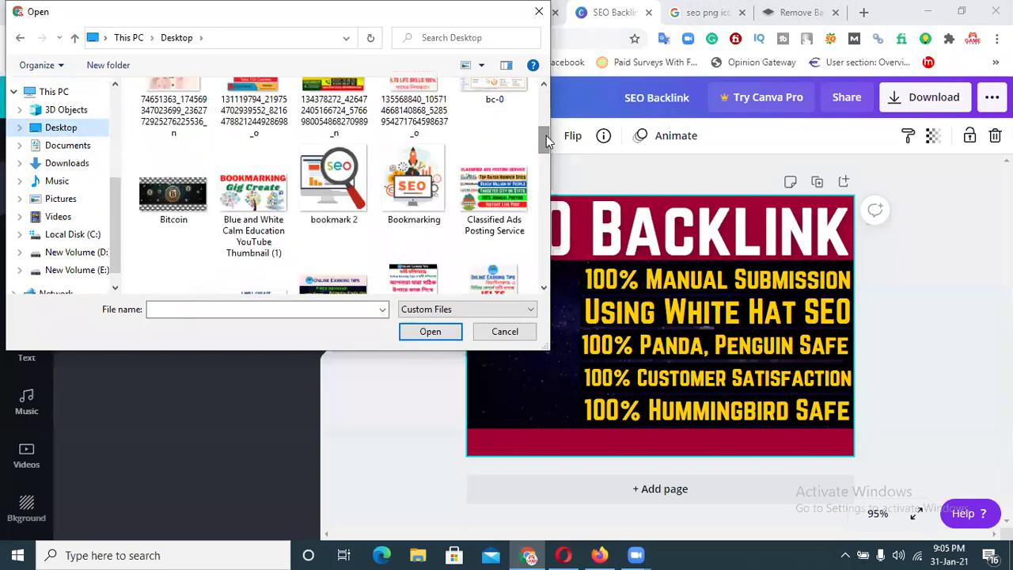
double_click(342, 194)
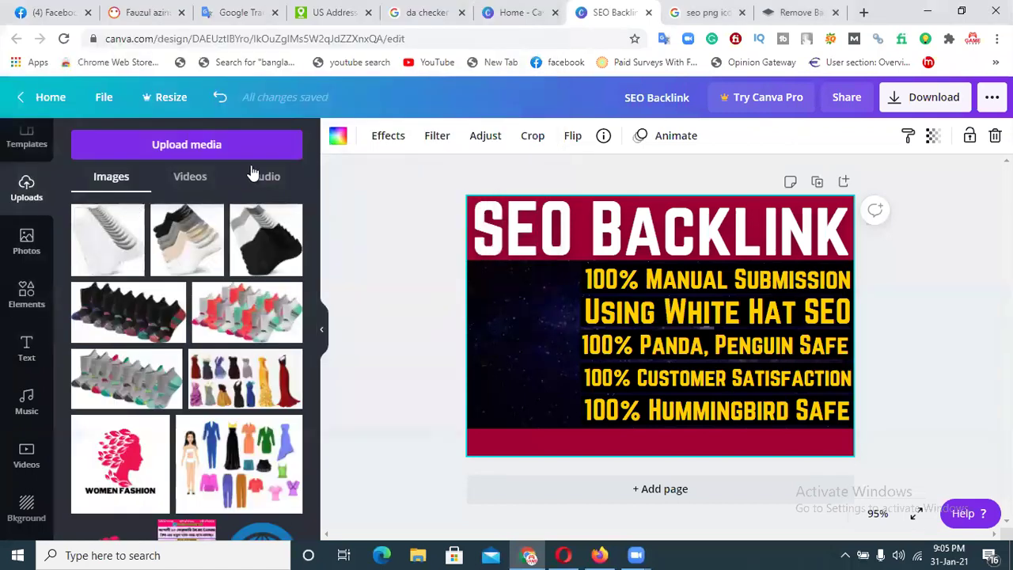
Upload the Bookmarking rocket image from the Desktop to the design's media.
left_click(246, 145)
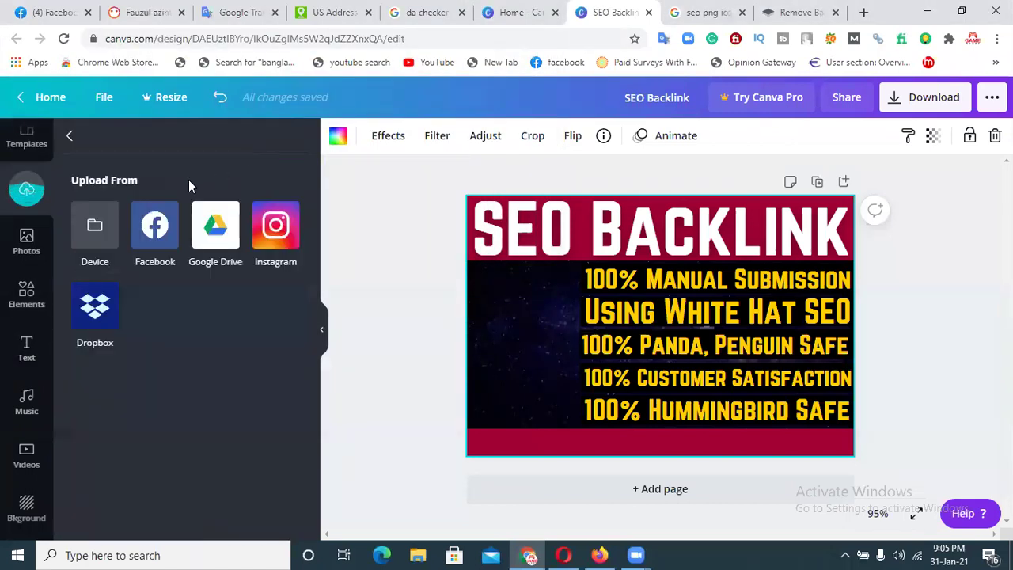
left_click(97, 225)
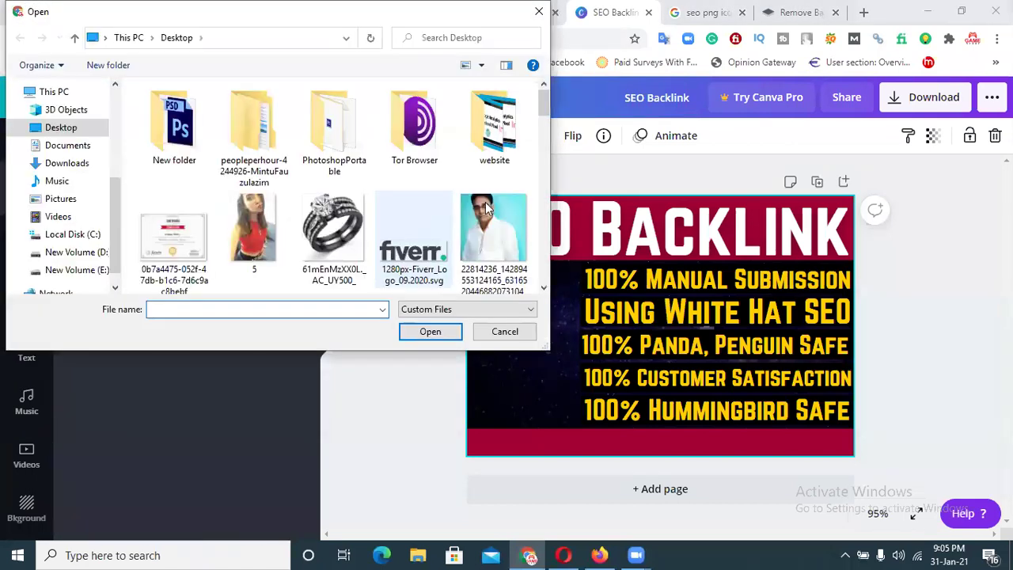
left_click_drag(544, 115, 544, 147)
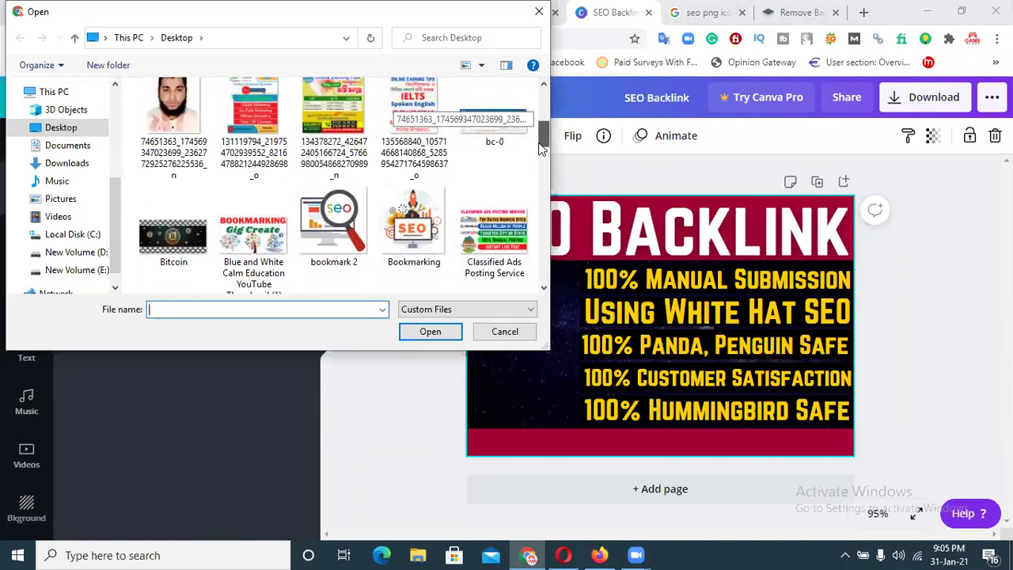
left_click(410, 197)
double_click(410, 197)
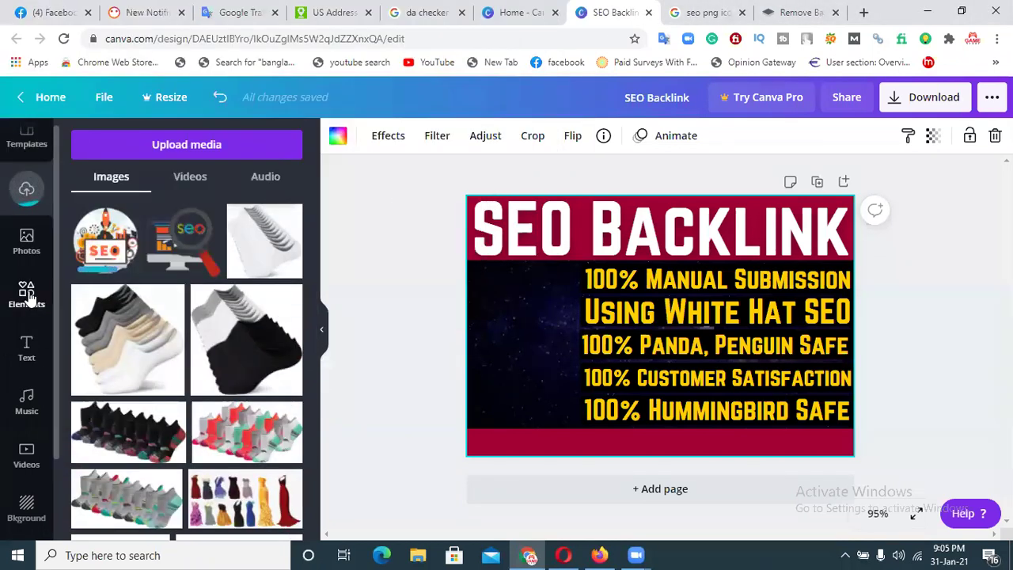
Add the SEO magnifier icon to the page and size it to fit the empty area beside the upper feature strips.
left_click(184, 247)
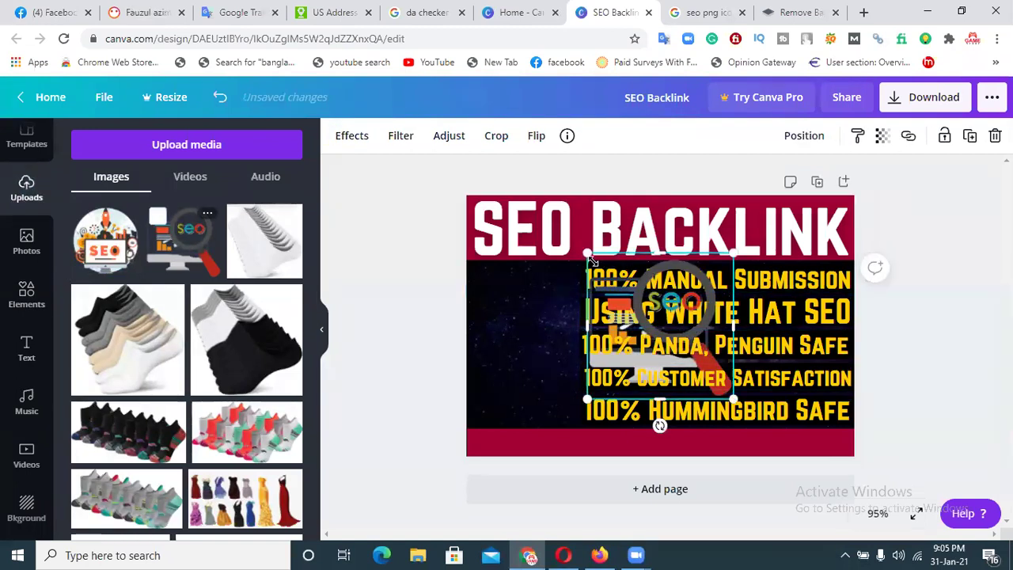
left_click_drag(536, 257, 556, 223)
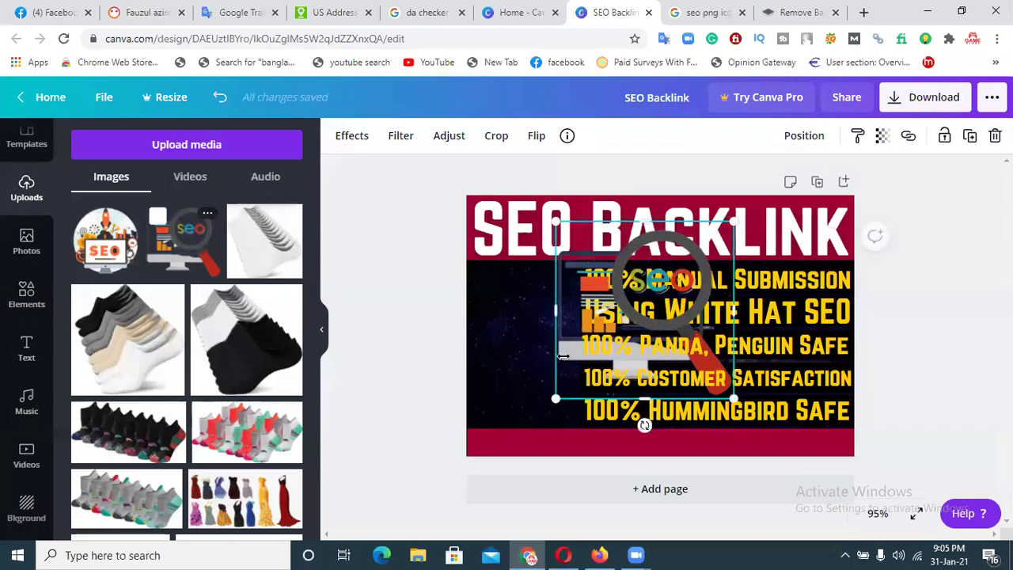
left_click_drag(566, 358, 473, 360)
left_click_drag(635, 226, 563, 269)
left_click_drag(532, 337, 537, 303)
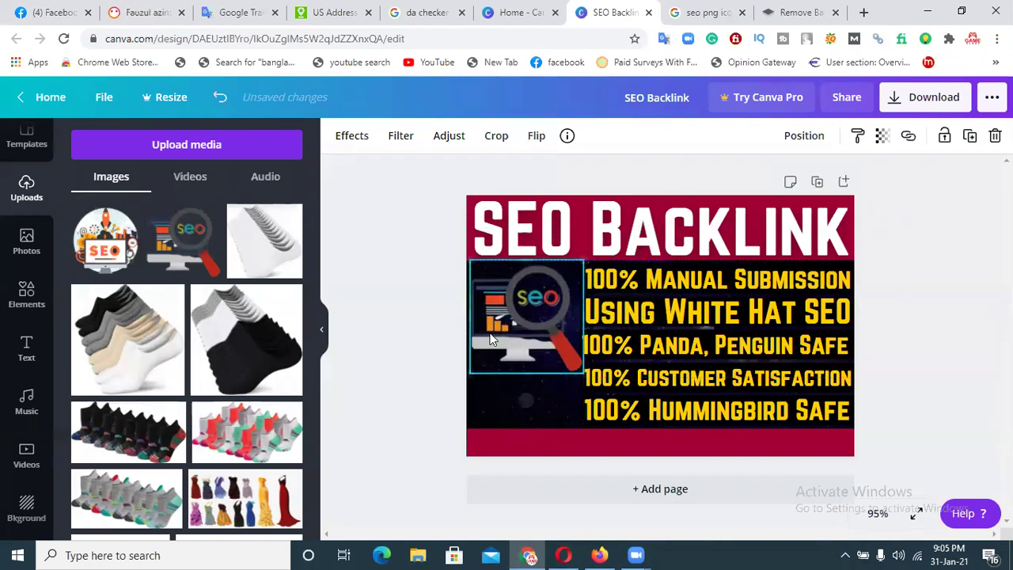
left_click(386, 340)
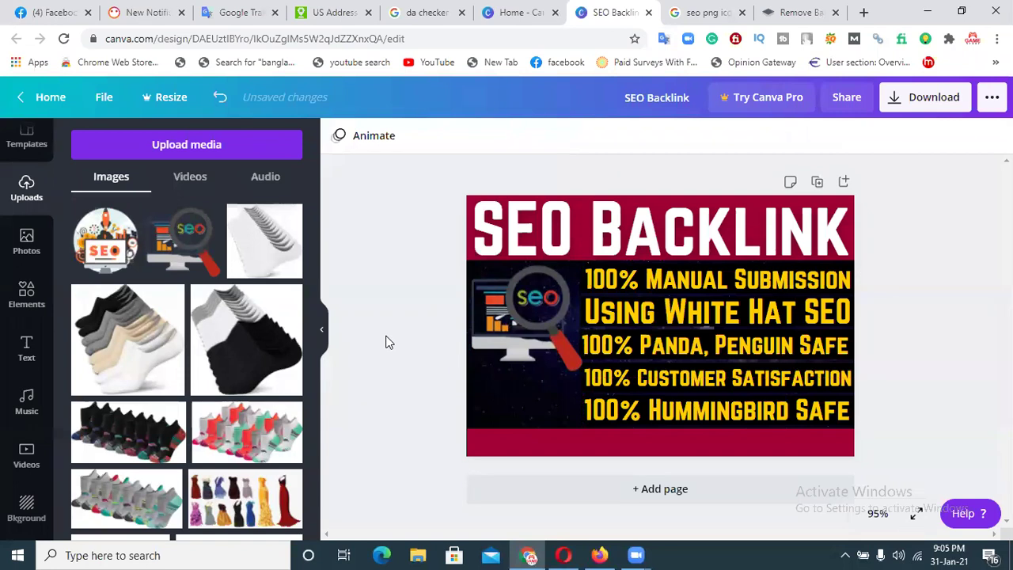
Replace the starry page background with white from the document colors.
left_click(507, 391)
left_click(331, 136)
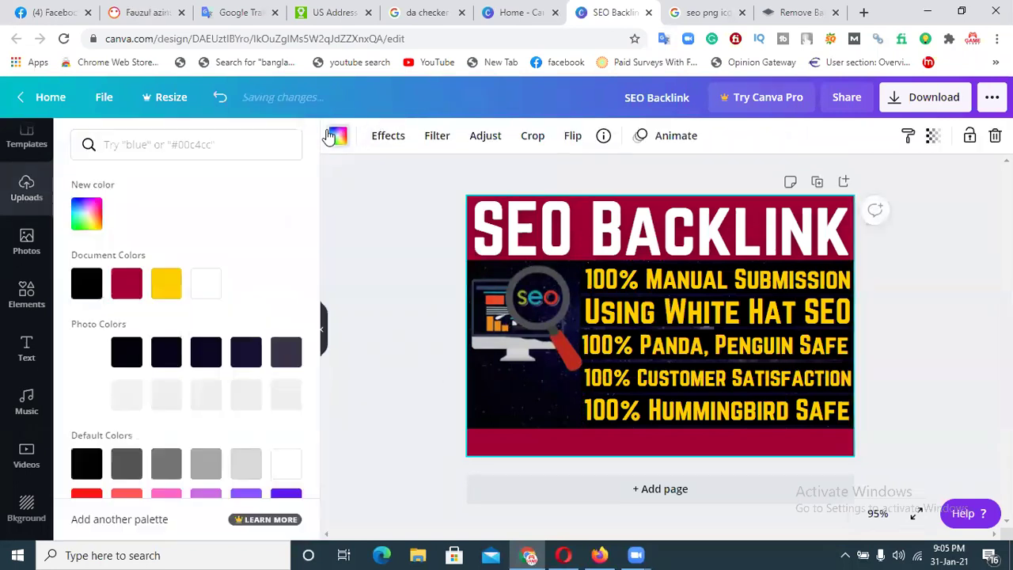
left_click(207, 285)
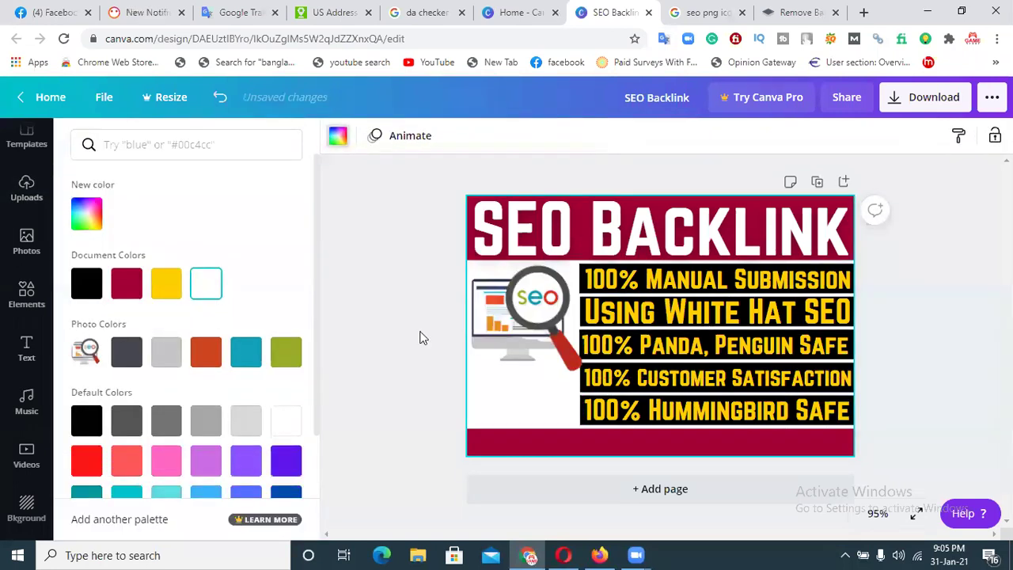
left_click(960, 347)
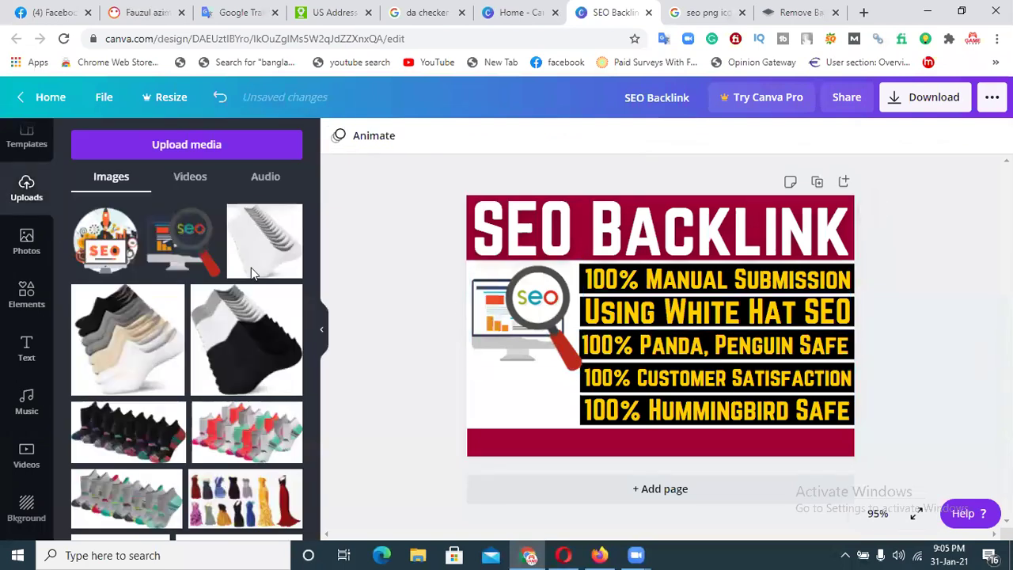
Add the SEO rocket icon to the page, shrunk to fit below the magnifier icon beside the lower feature strips.
left_click(105, 237)
left_click_drag(663, 295, 537, 310)
left_click_drag(601, 282, 526, 349)
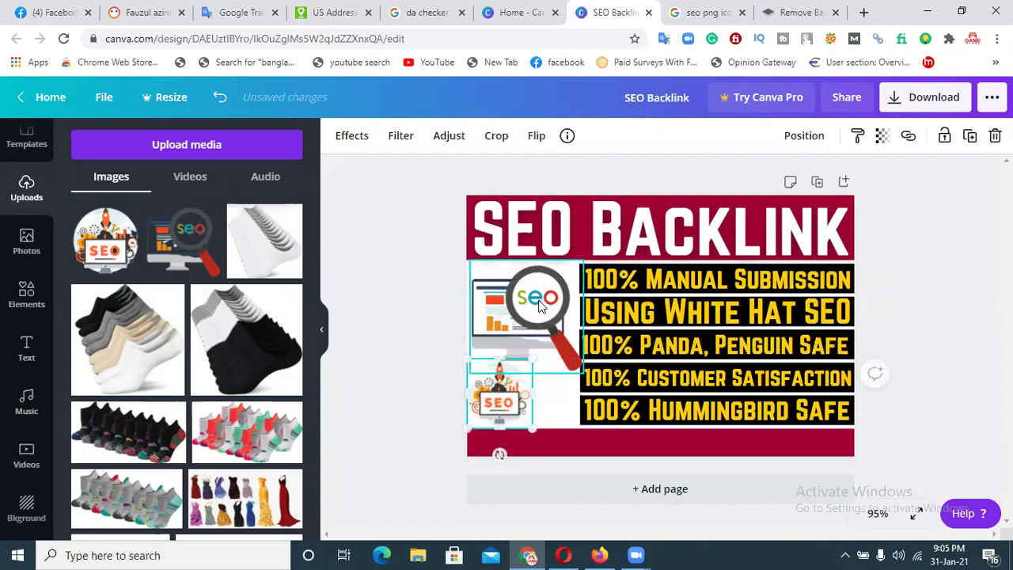
Move the magnifier icon flush with the page's outer edge, just under the SEO Backlink banner.
left_click(538, 295)
left_click_drag(538, 294, 523, 326)
left_click(406, 300)
left_click(529, 324)
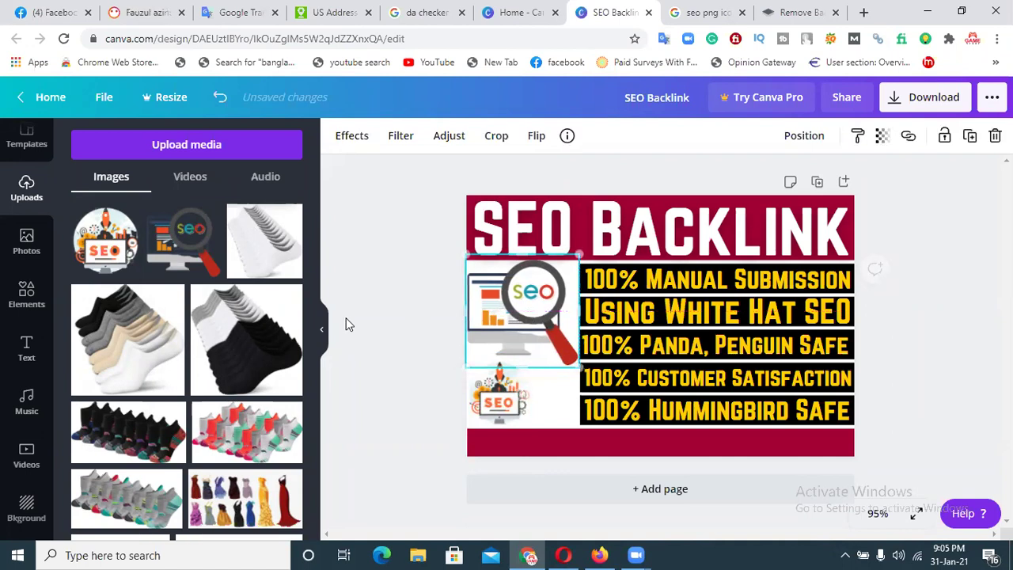
Enlarge the rocket icon slightly and center it beneath the magnifier icon.
left_click(463, 401)
left_click(482, 400)
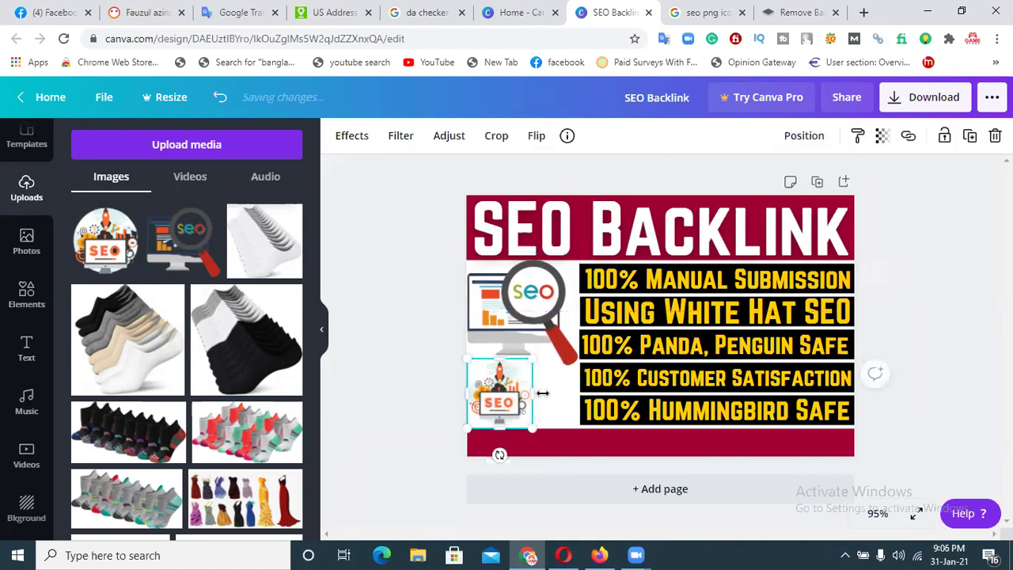
left_click_drag(529, 362, 534, 390)
left_click(404, 362)
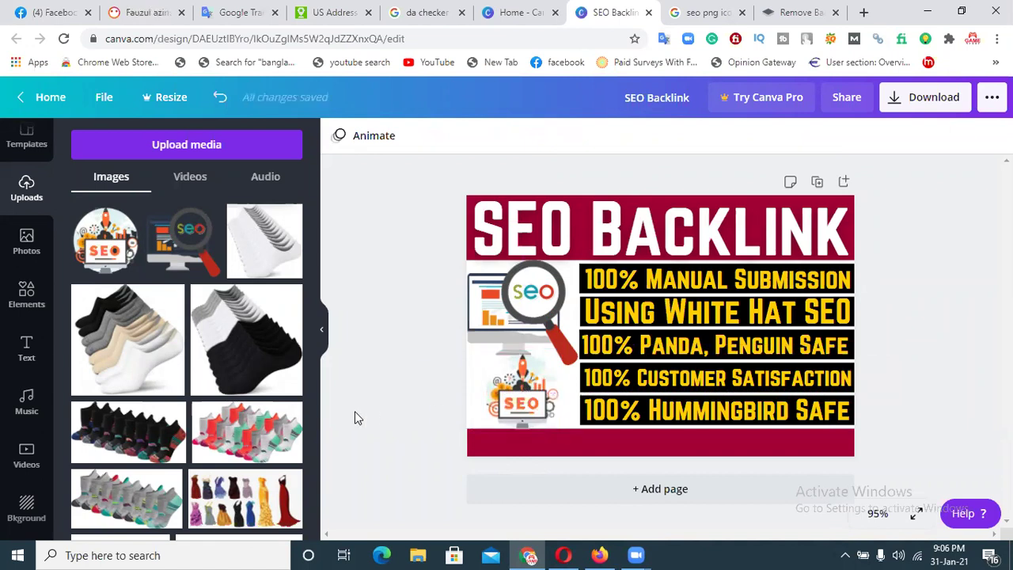
Delete the rocket icon and move the magnifier icon down to the middle of the white area between the crimson banners.
left_click(520, 392)
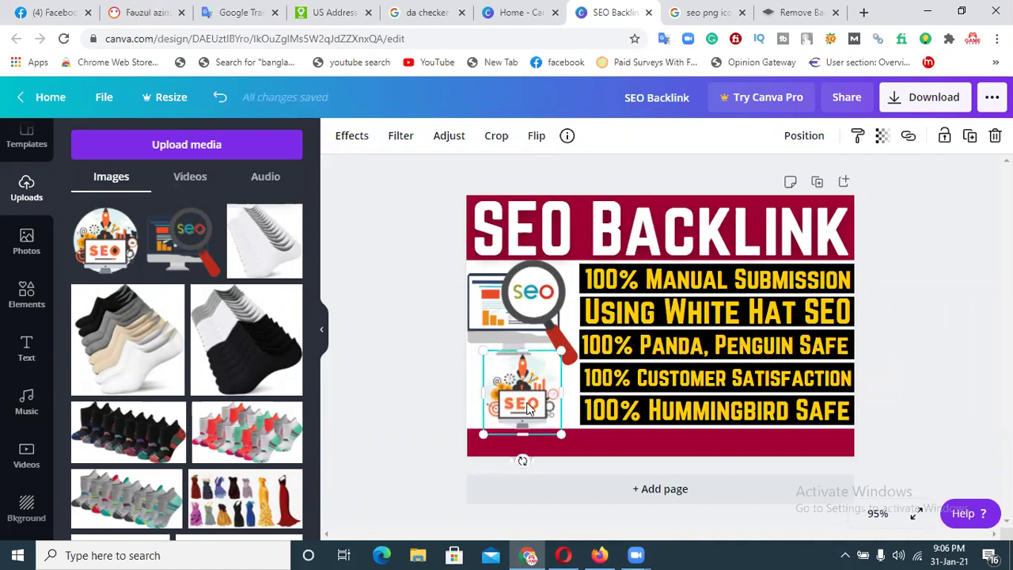
key("Delete")
left_click_drag(540, 329, 530, 345)
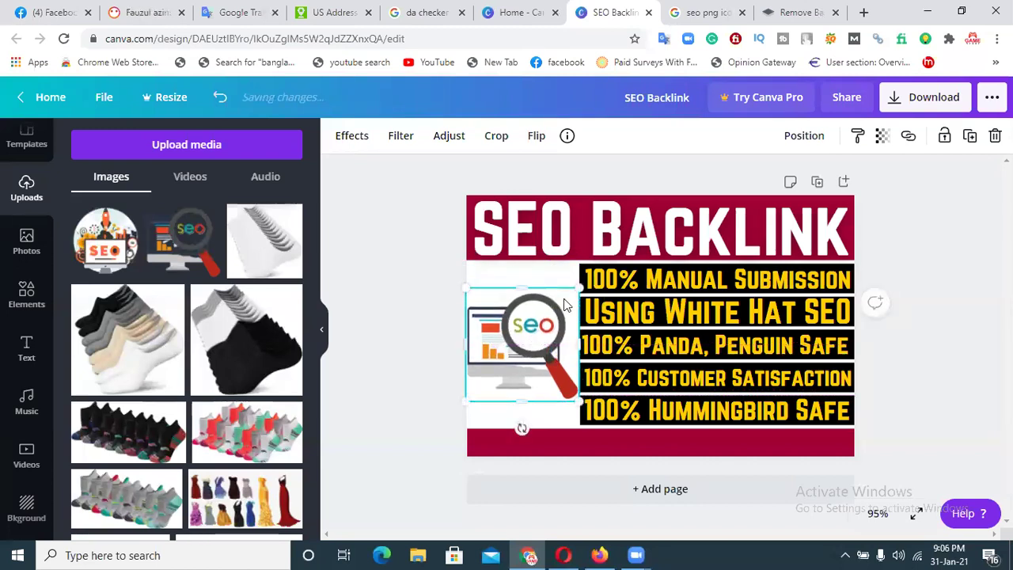
left_click(384, 311)
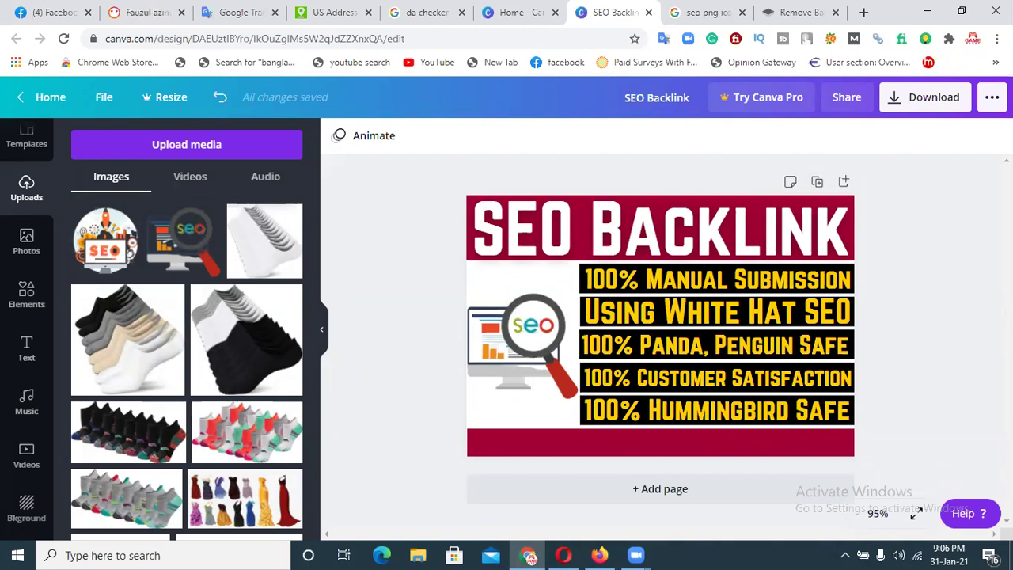
Add the heading "Expert In SEO Backlink" and place it on the lower crimson banner.
left_click(27, 349)
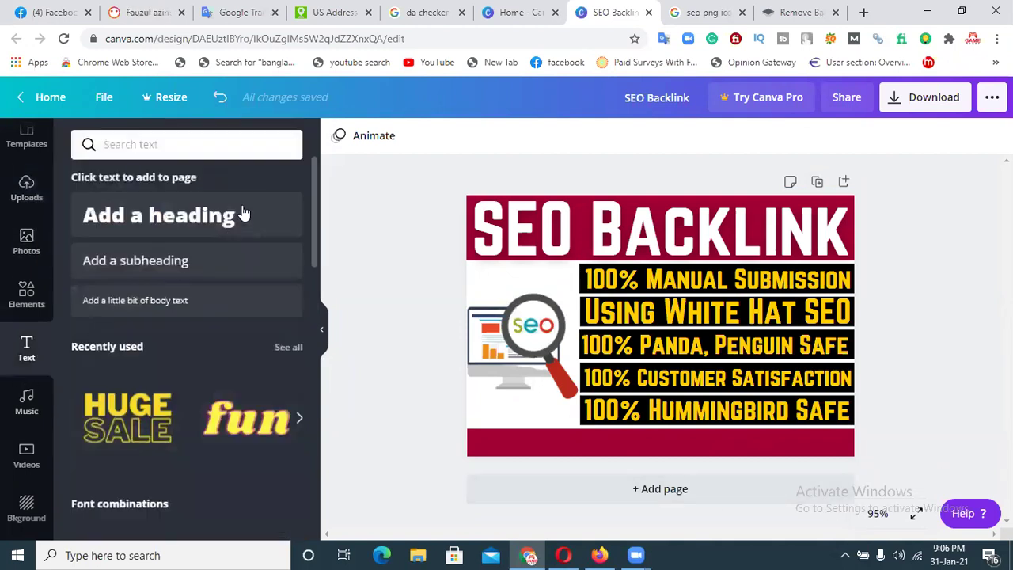
left_click(243, 214)
type("Expert In")
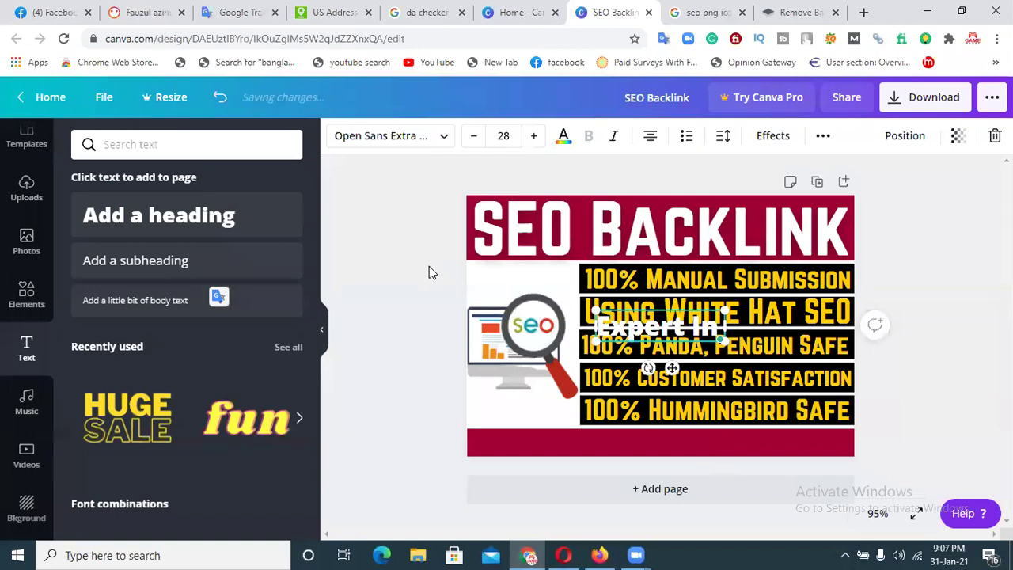
type(" SEO Backlink")
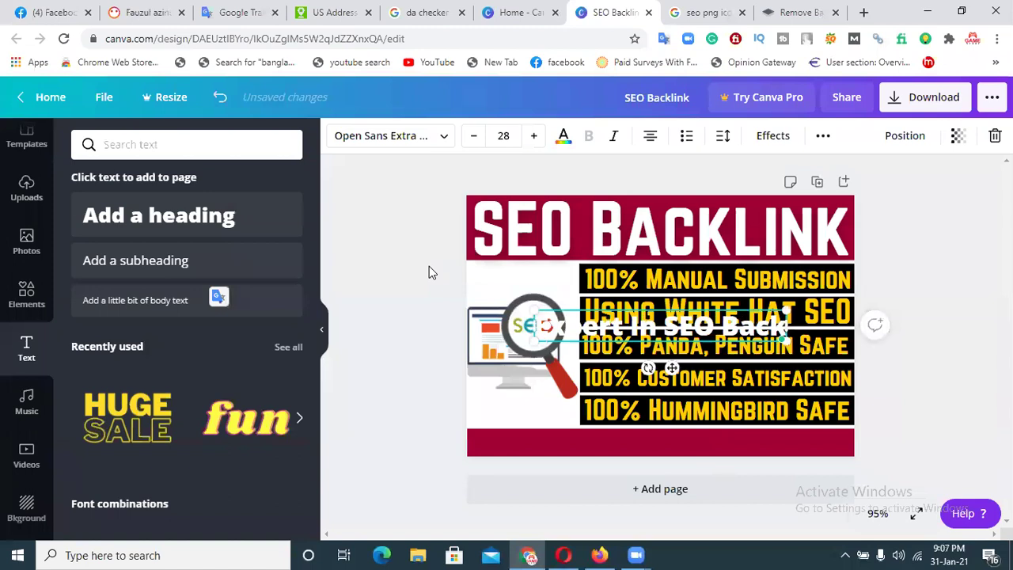
left_click(934, 212)
left_click_drag(753, 332, 734, 446)
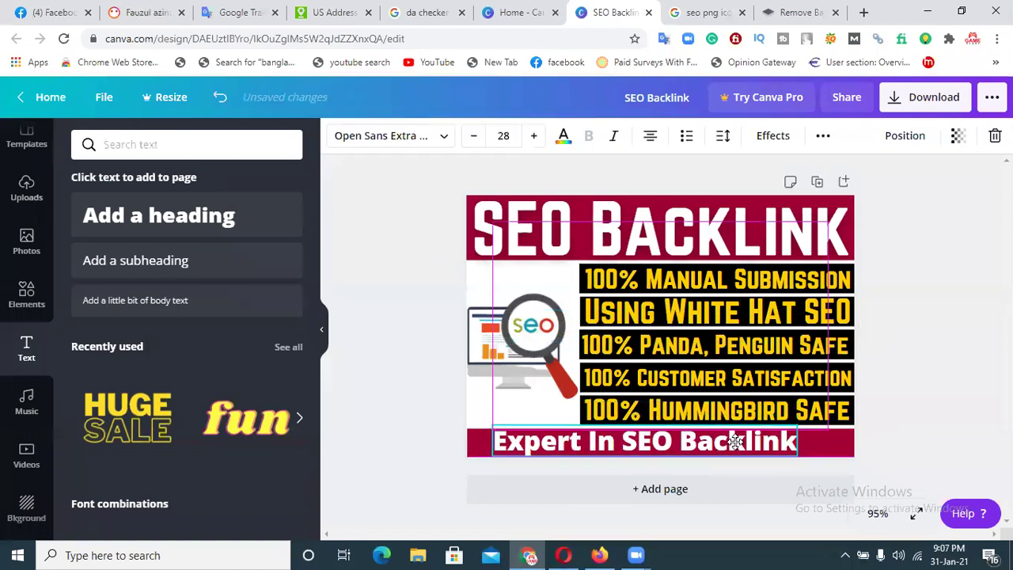
Try Cooper Hewitt Heavy on the "Expert In SEO Backlink" text and settle on the Norwester font.
left_click(427, 141)
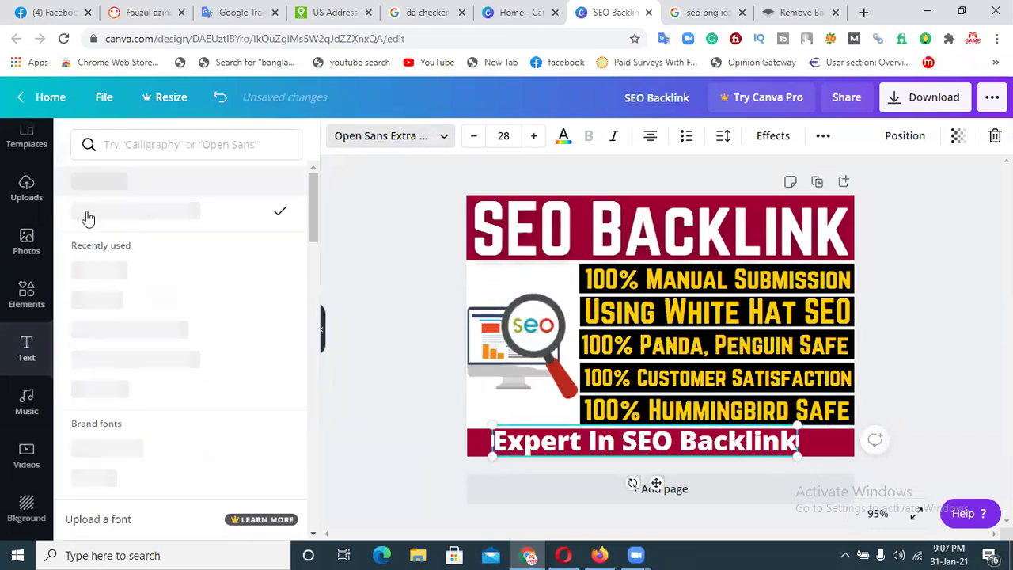
left_click(113, 192)
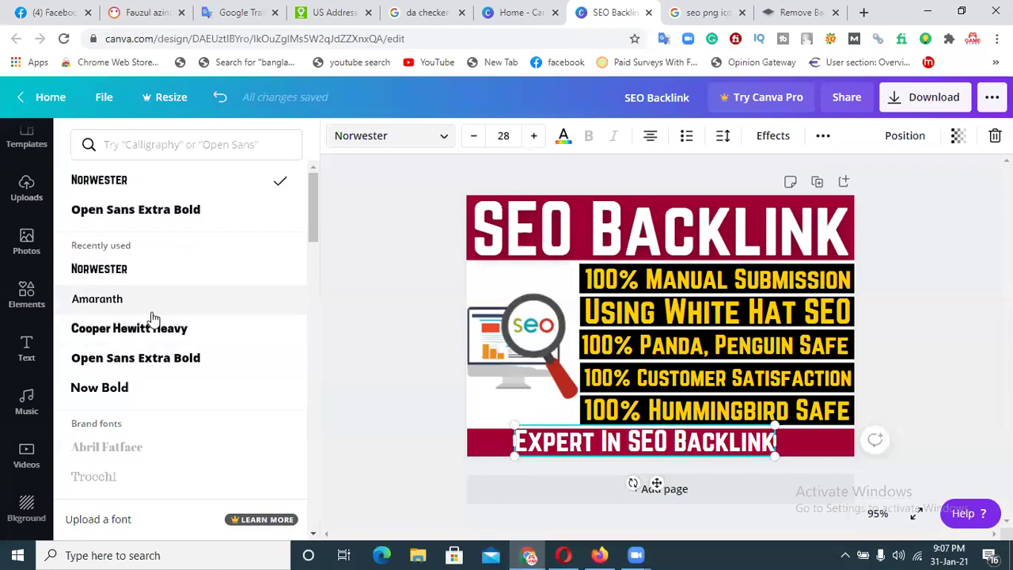
left_click(152, 329)
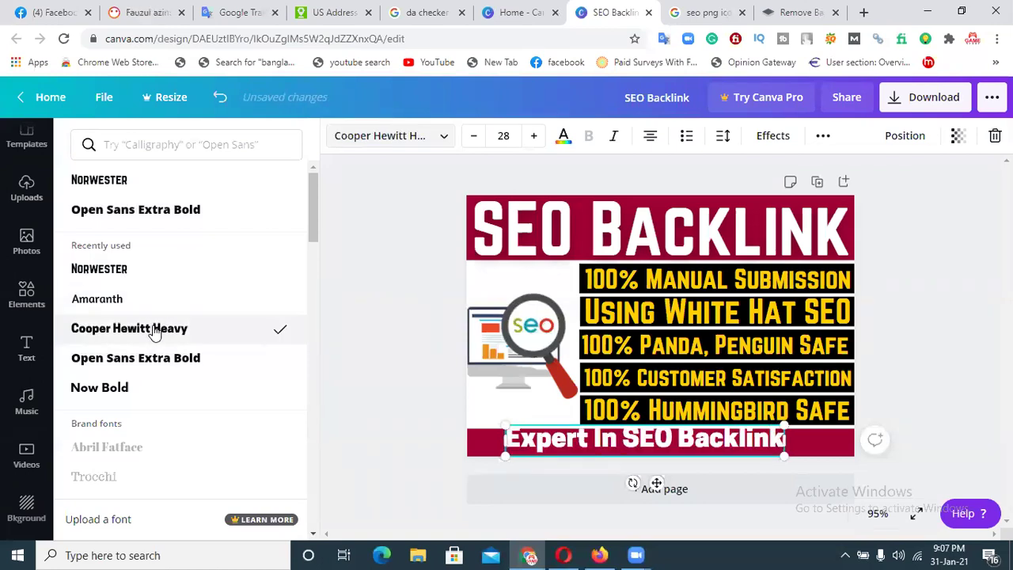
left_click(107, 180)
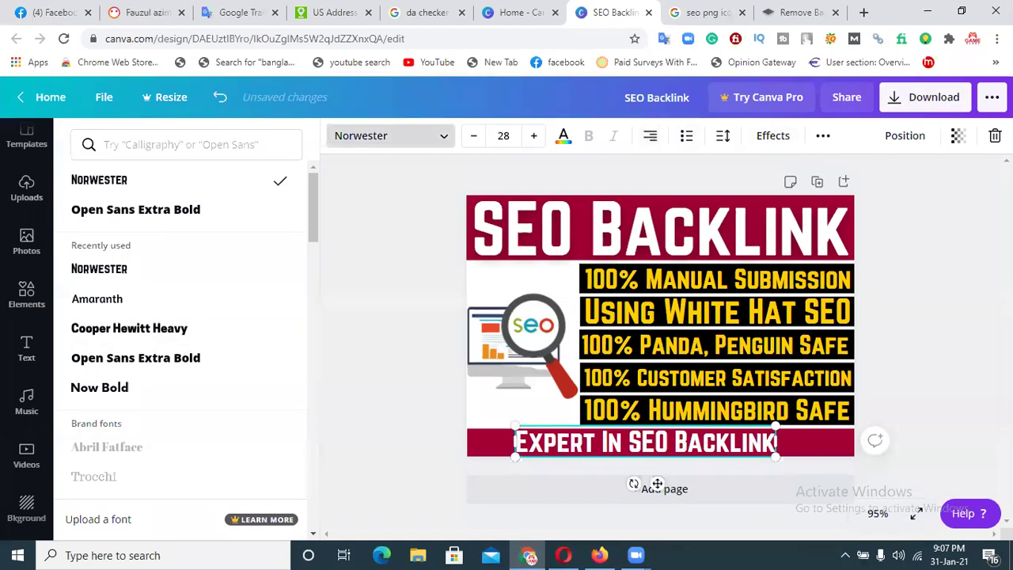
Shift the "Expert In SEO Backlink" text slightly to the right so it sits centered on the lower crimson banner.
key("Escape")
key("Escape")
left_click(766, 446)
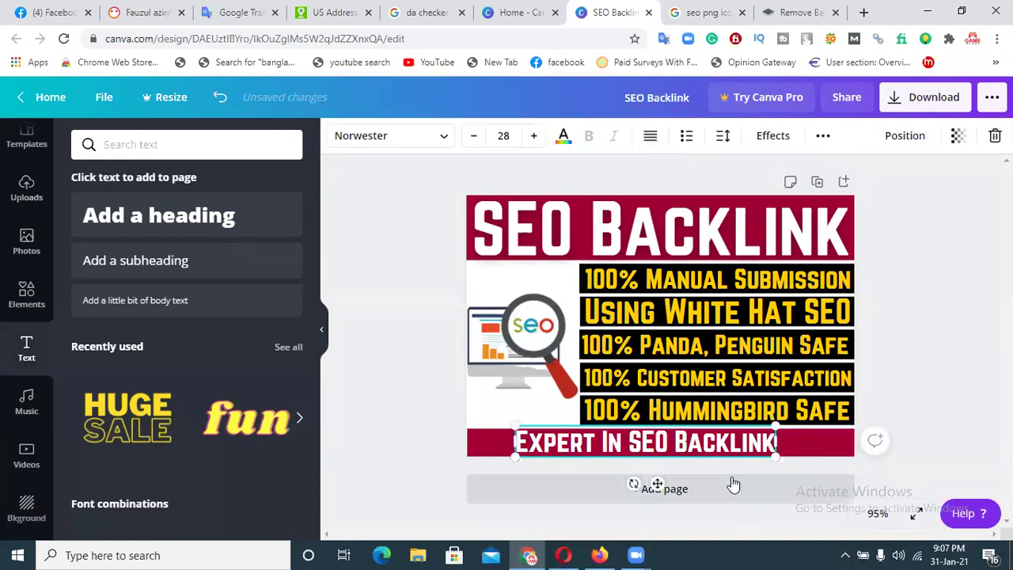
left_click_drag(720, 443, 724, 443)
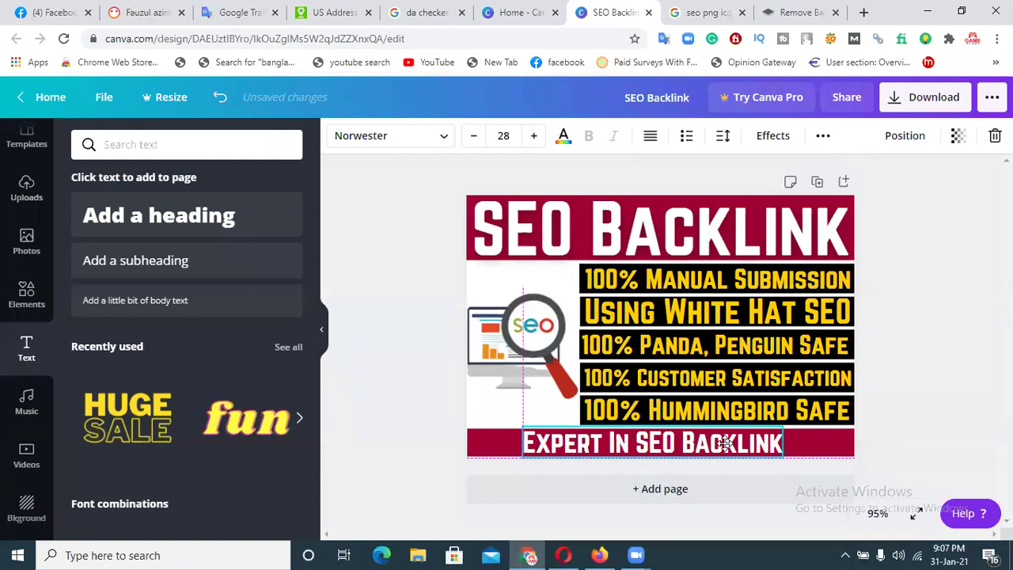
left_click(979, 425)
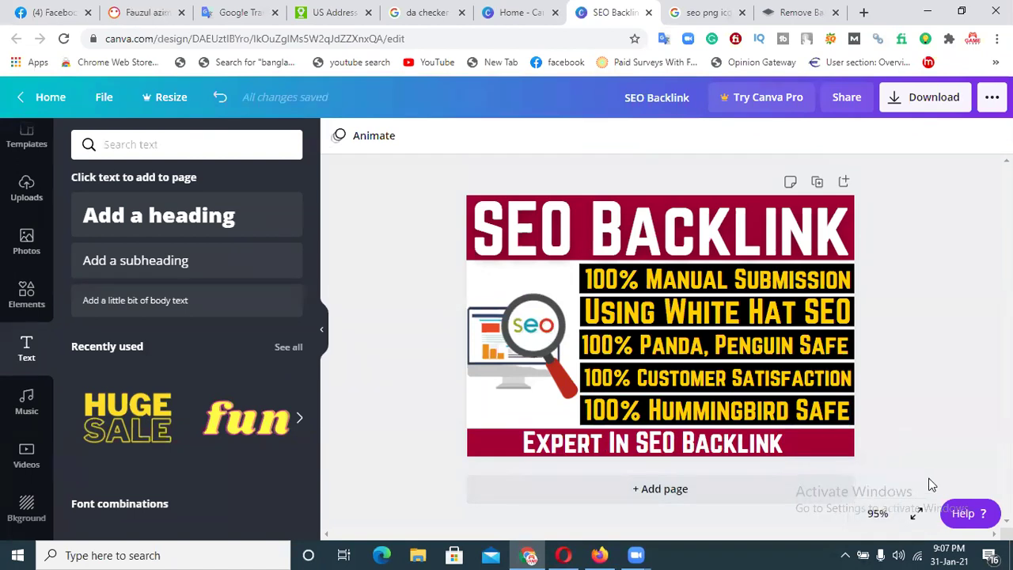
left_click(772, 448)
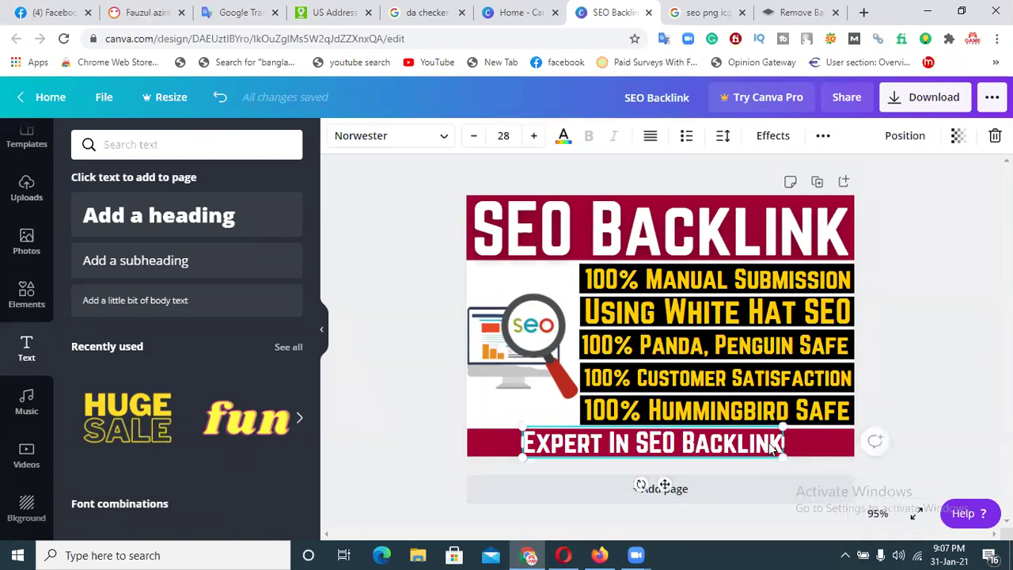
key("Right")
key("Right")
key("Right")
key("Right")
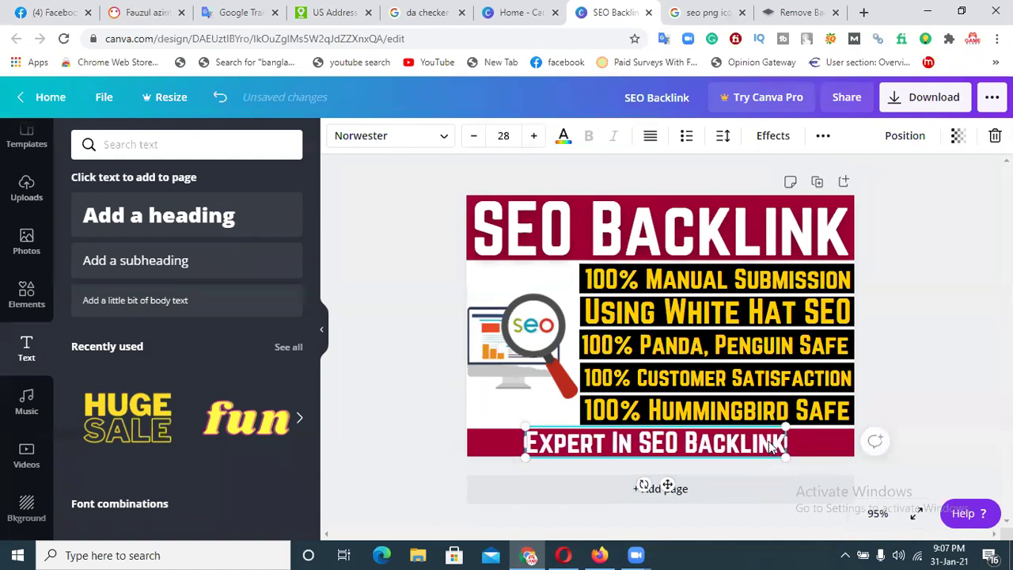
left_click(946, 358)
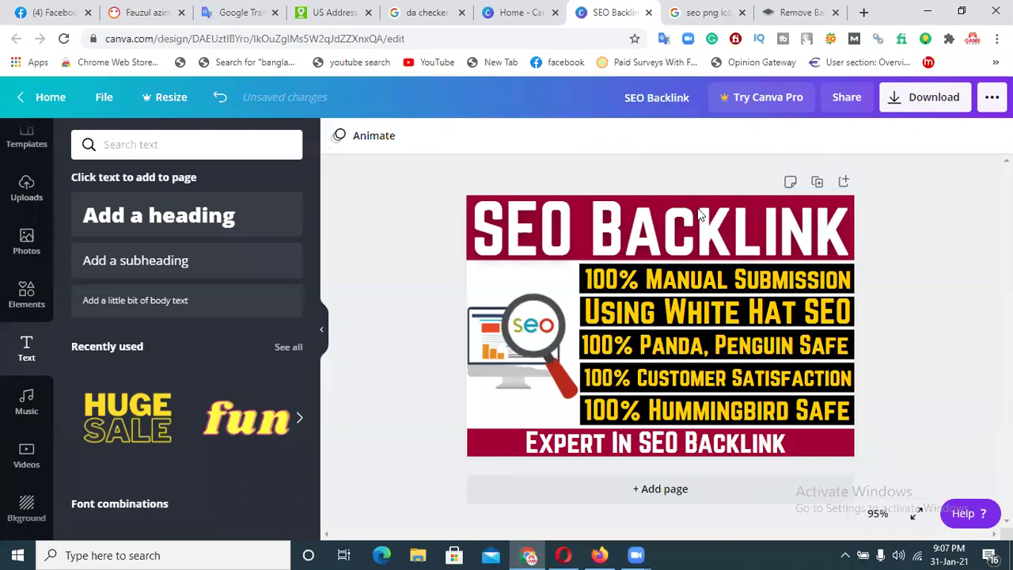
Download the finished design as a PNG named "SEO Backlink" to the Desktop and dismiss the promotional window.
left_click(906, 101)
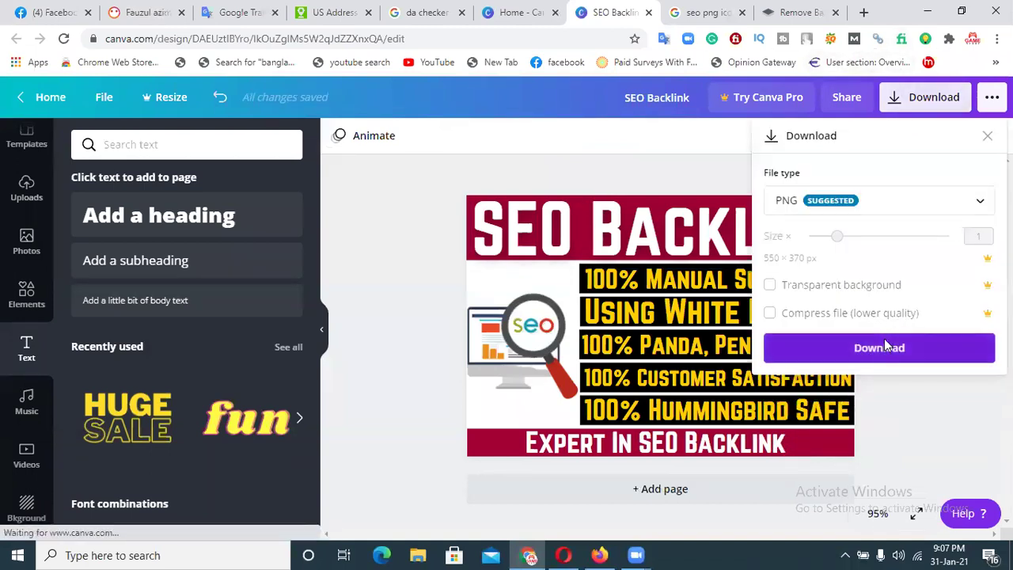
left_click(886, 347)
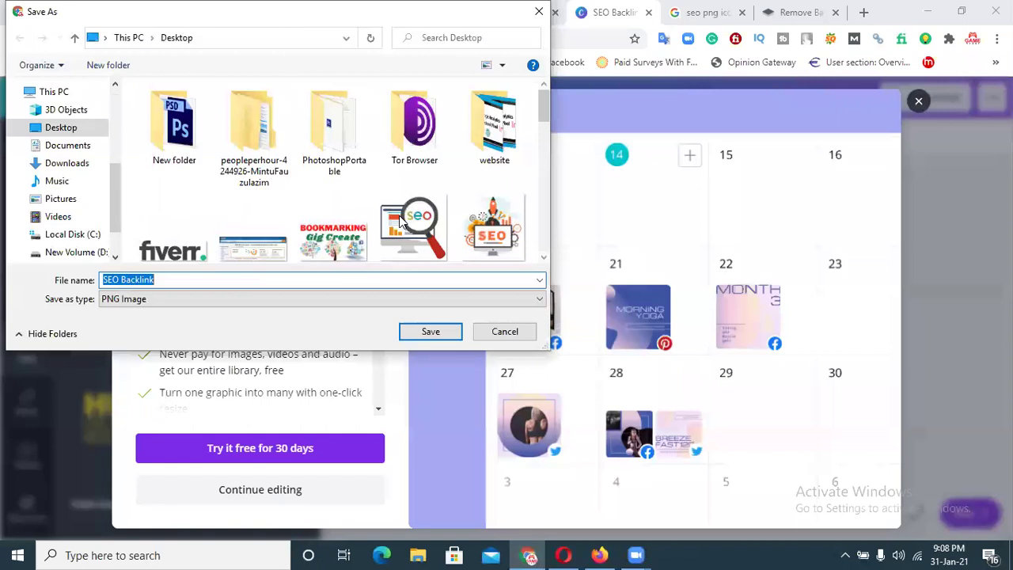
left_click(431, 332)
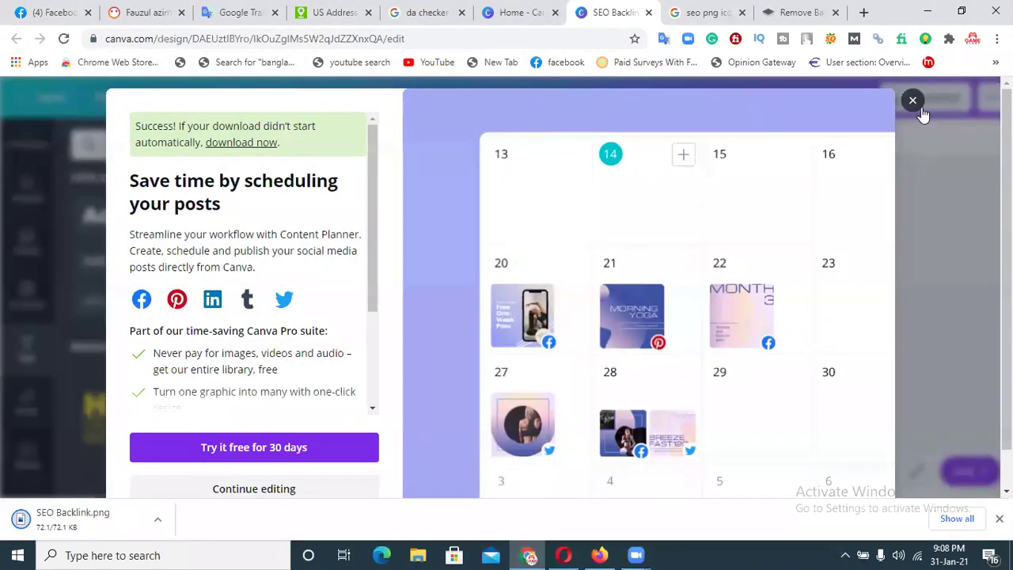
left_click(912, 100)
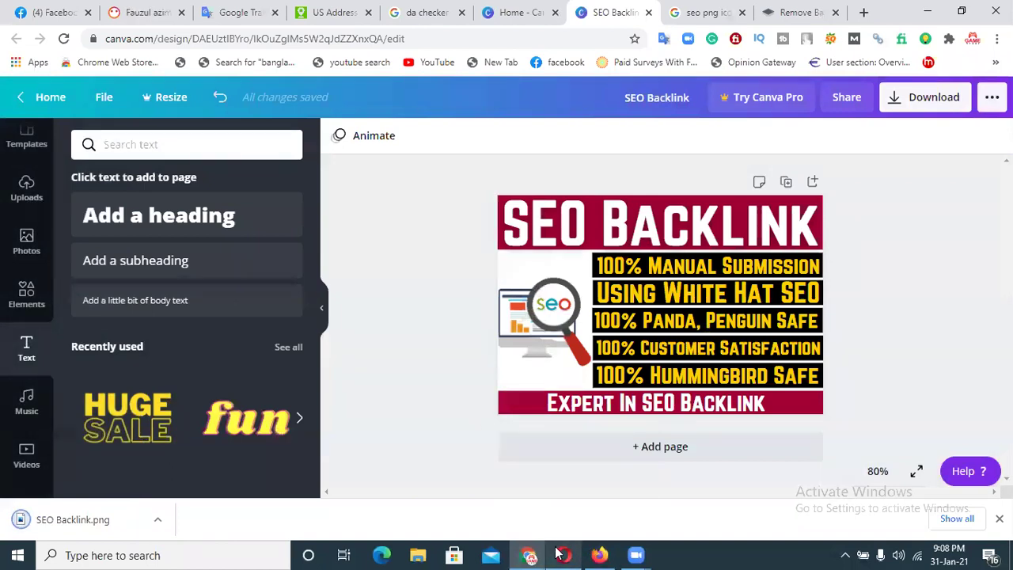
Switch to the Fiverr gig editor in Opera and upload the SEO Backlink image from the Desktop as the first gig photo.
left_click(564, 555)
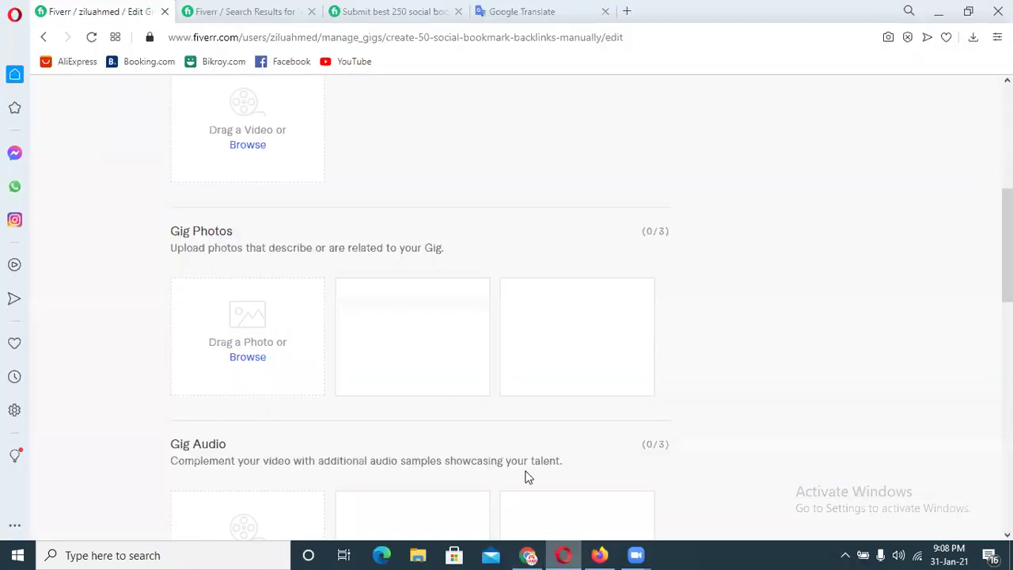
left_click(239, 360)
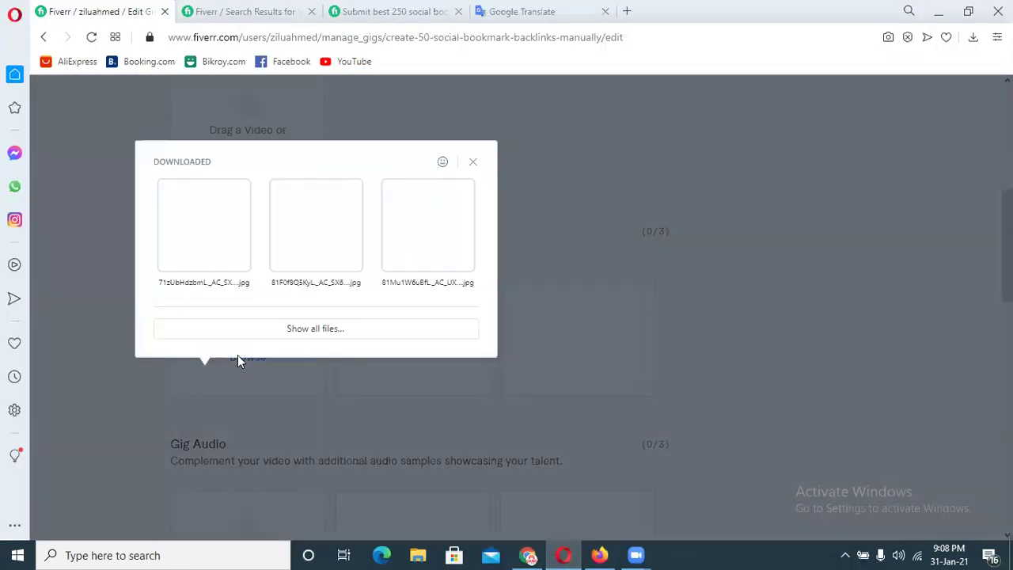
left_click(306, 331)
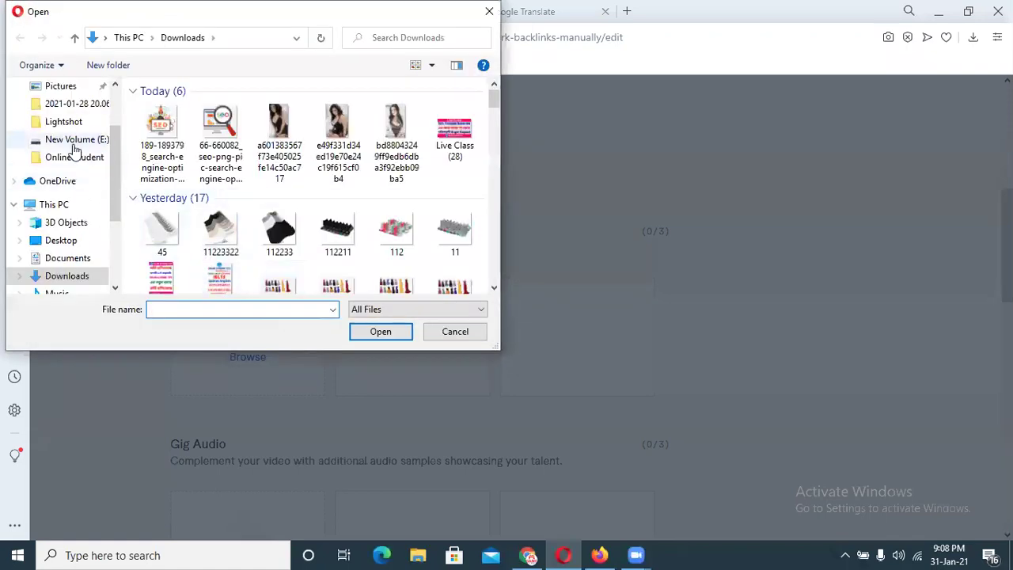
left_click(71, 242)
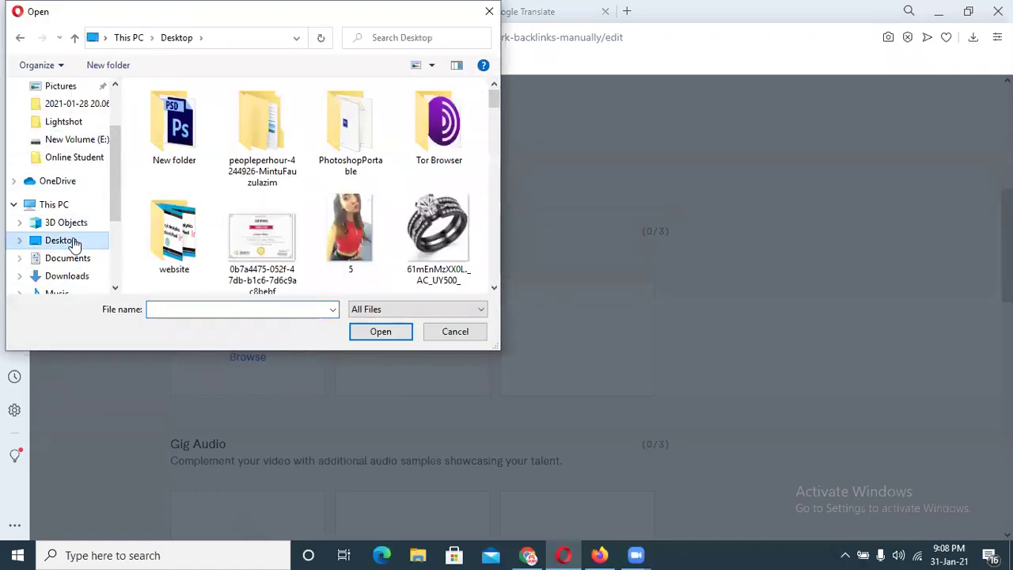
left_click_drag(490, 103, 472, 244)
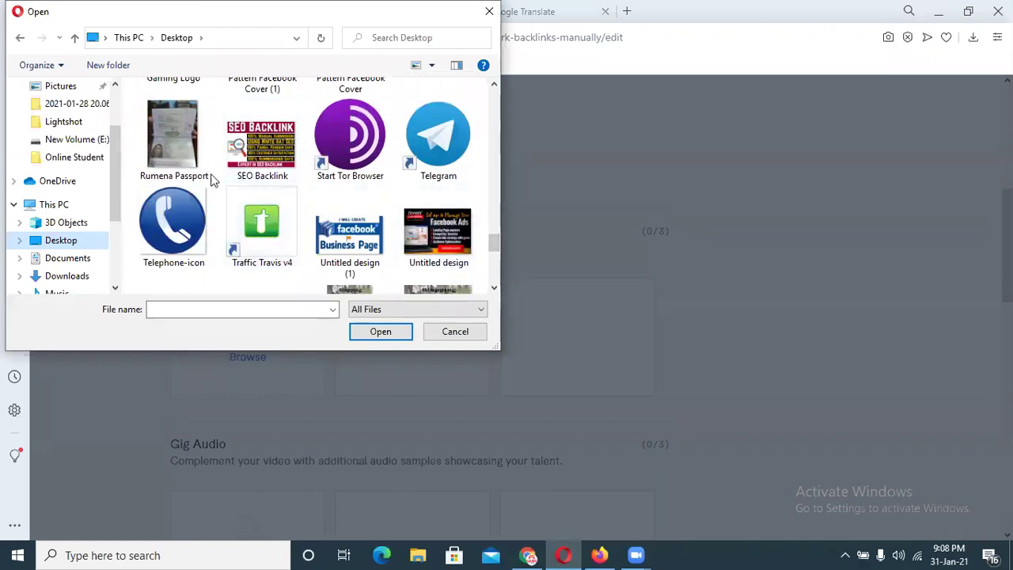
left_click(259, 147)
left_click(380, 333)
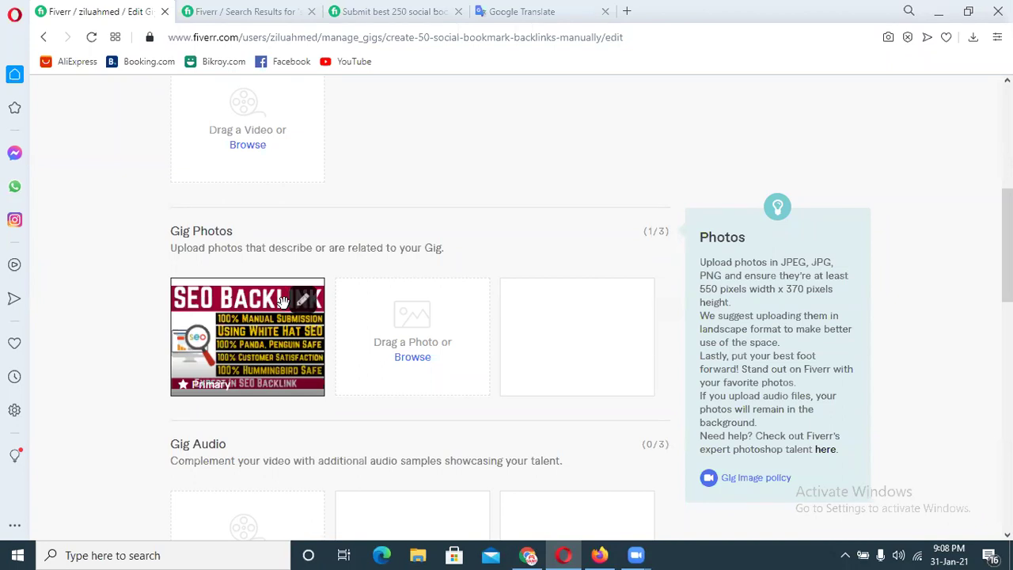
Save the gig gallery and continue to the Publish stage to check the requirements for selling.
scroll(554, 316, "down", 6)
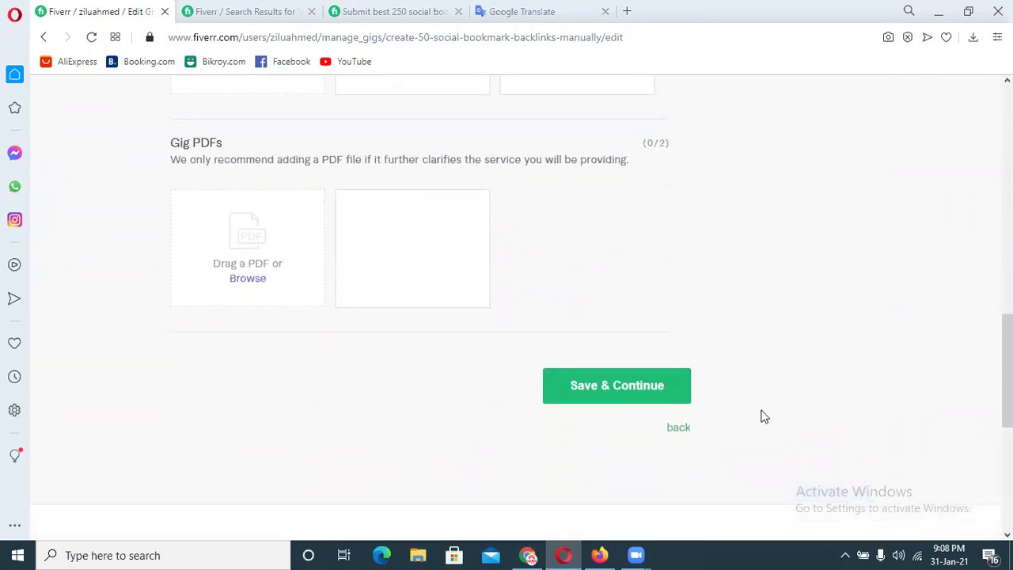
left_click(627, 391)
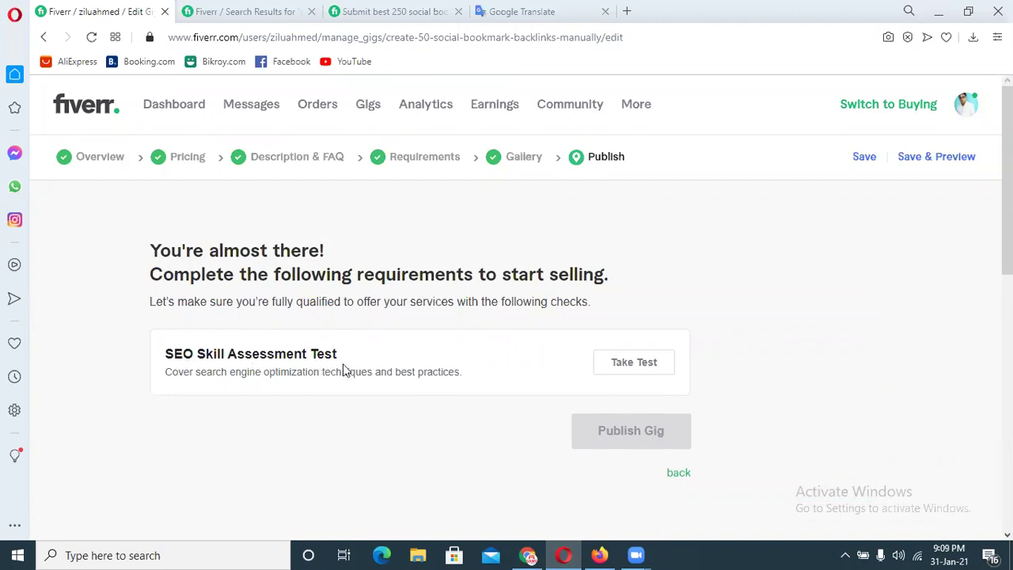
left_click_drag(336, 354, 175, 354)
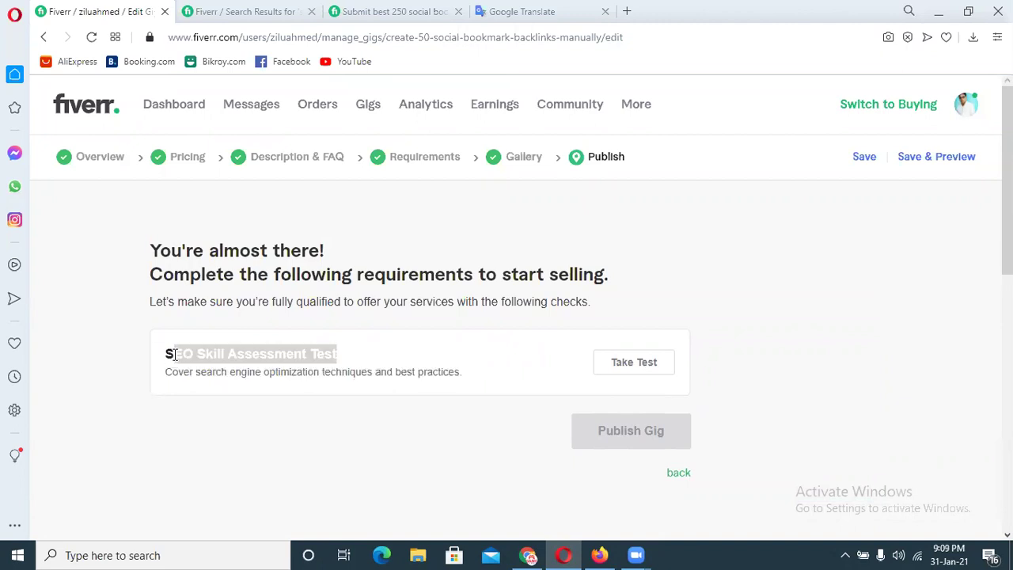
left_click(467, 357)
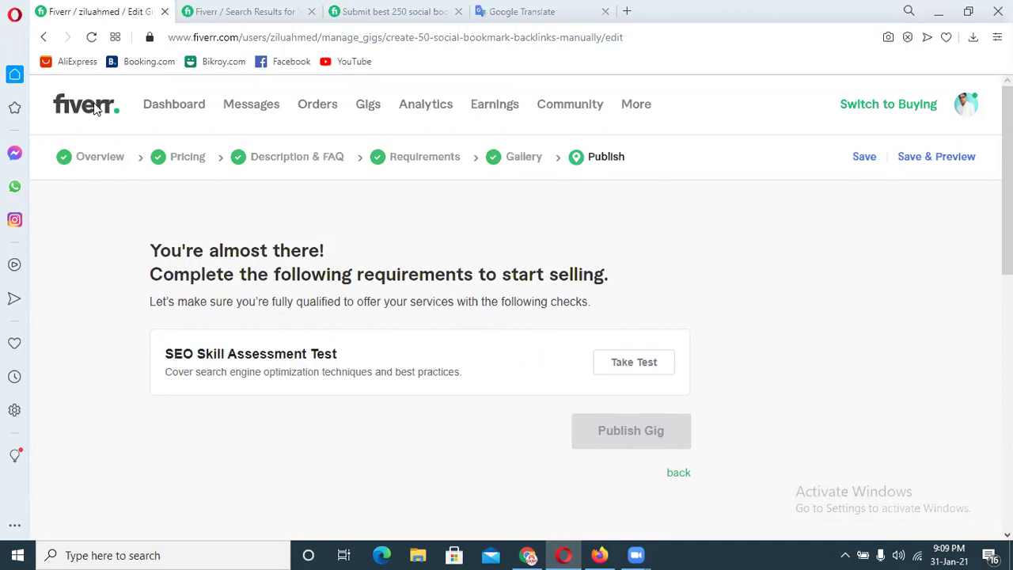
In the gig overview, add the SEO title field, change the category to Digital Marketing > Web Traffic, and save.
left_click(106, 159)
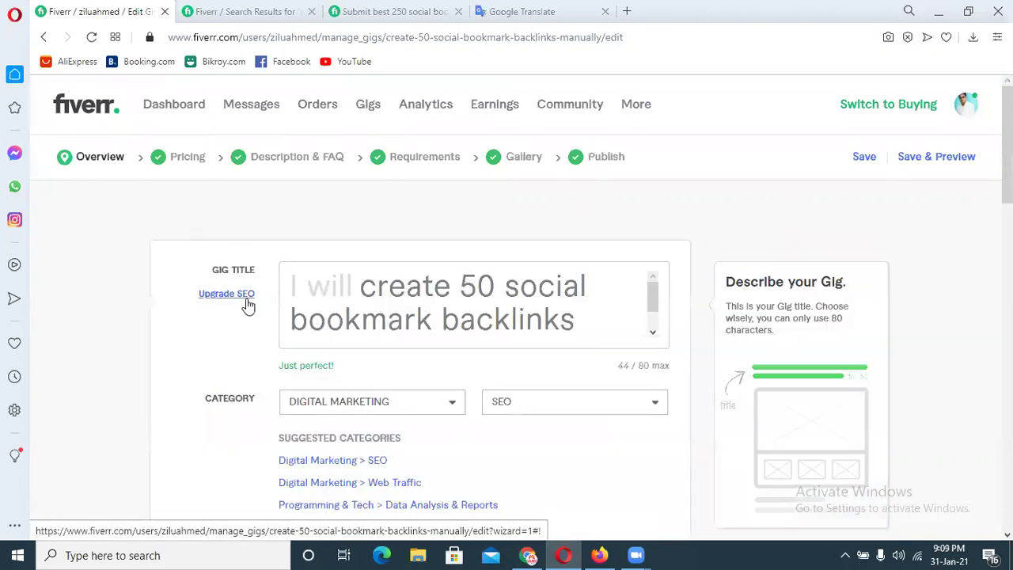
left_click(246, 300)
scroll(469, 308, "down", 3)
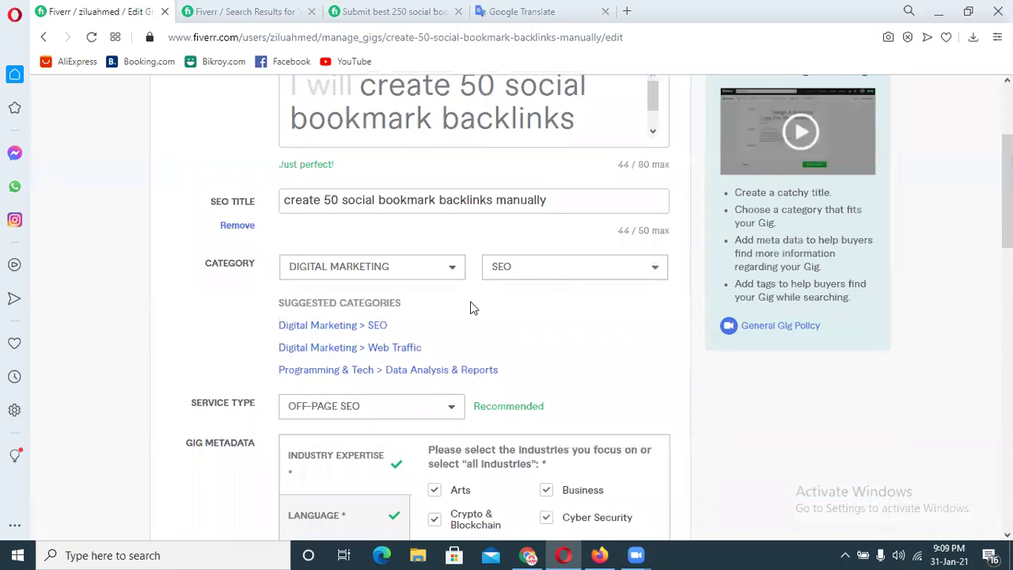
left_click(398, 346)
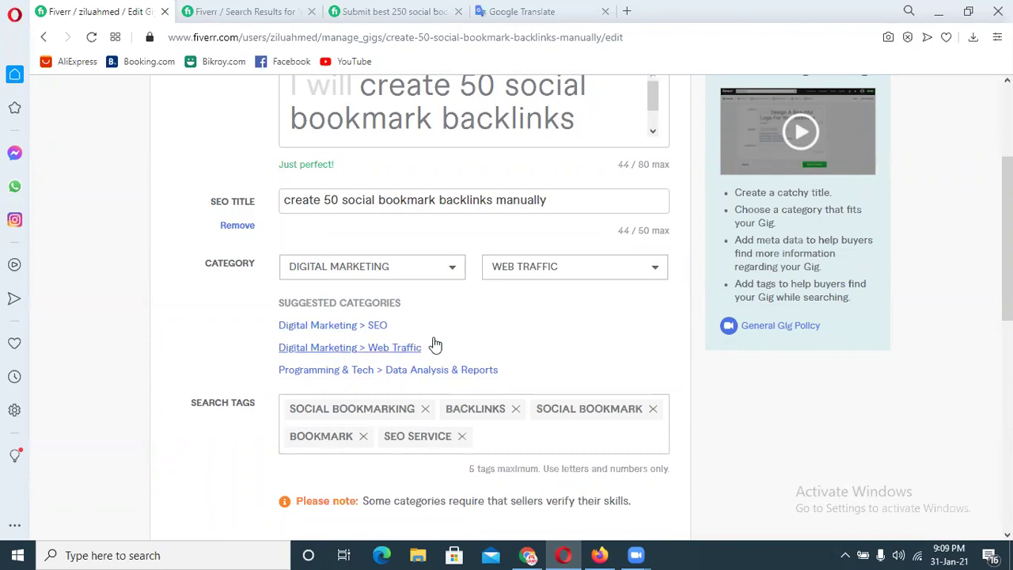
scroll(601, 253, "up", 3)
left_click(864, 157)
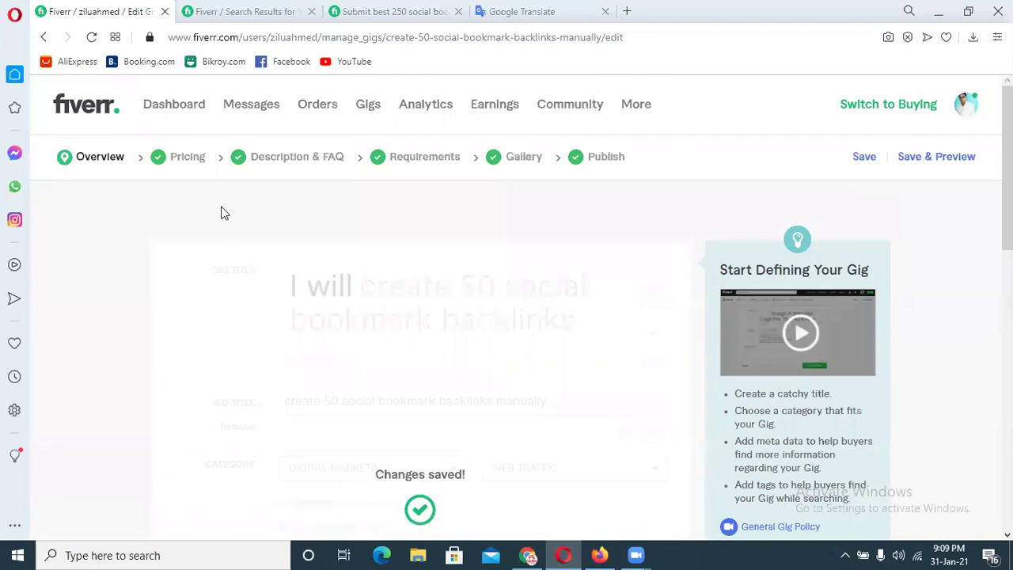
Save each remaining gig section in turn, from Pricing through Description & FAQ, Requirements and Gallery.
left_click(855, 162)
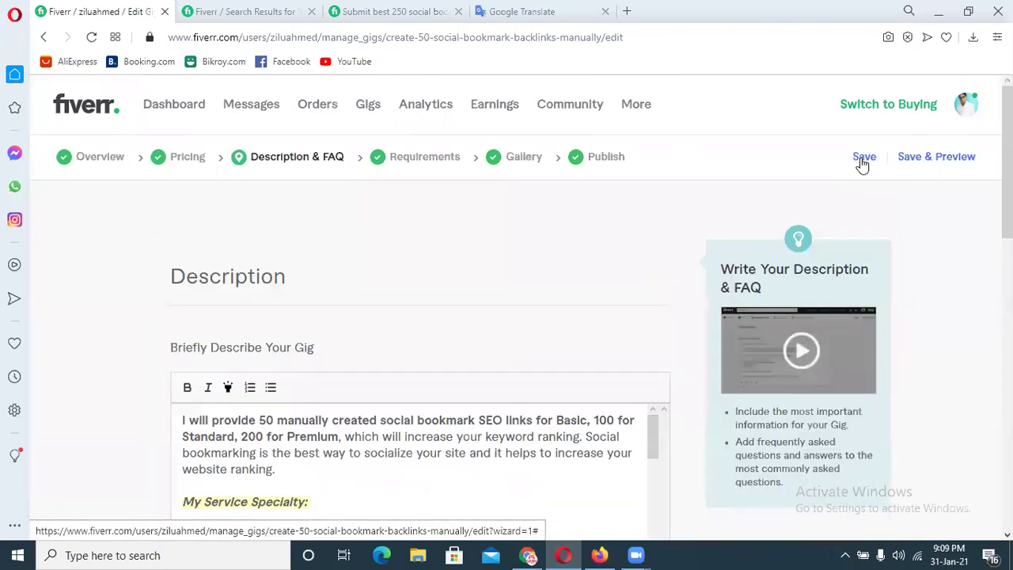
left_click(863, 162)
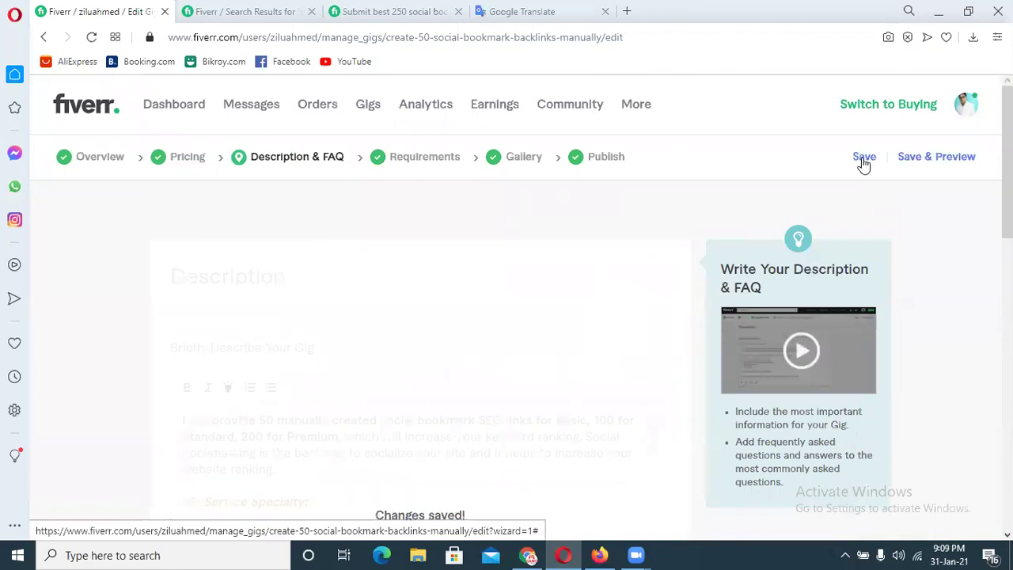
left_click(863, 161)
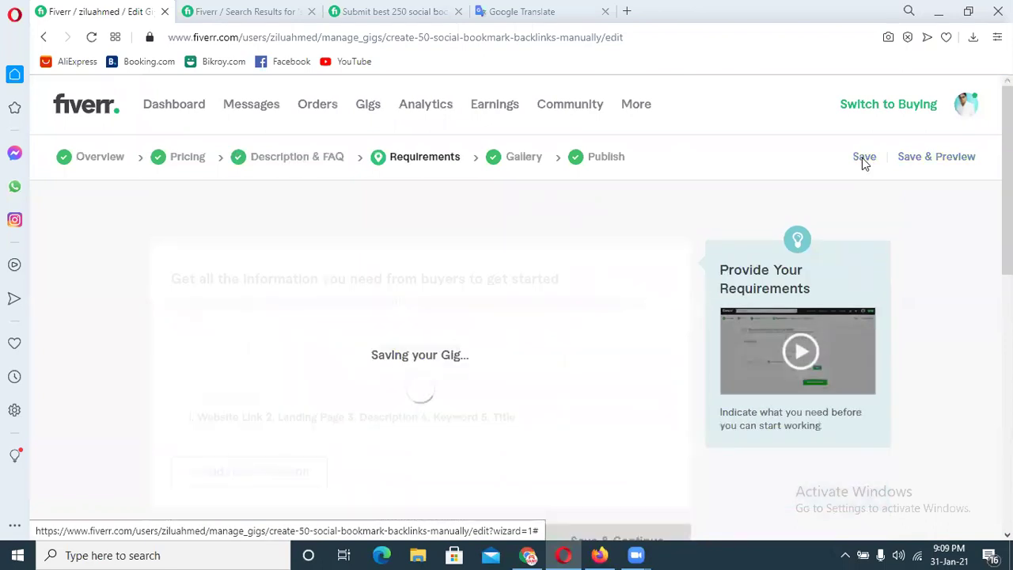
left_click(862, 157)
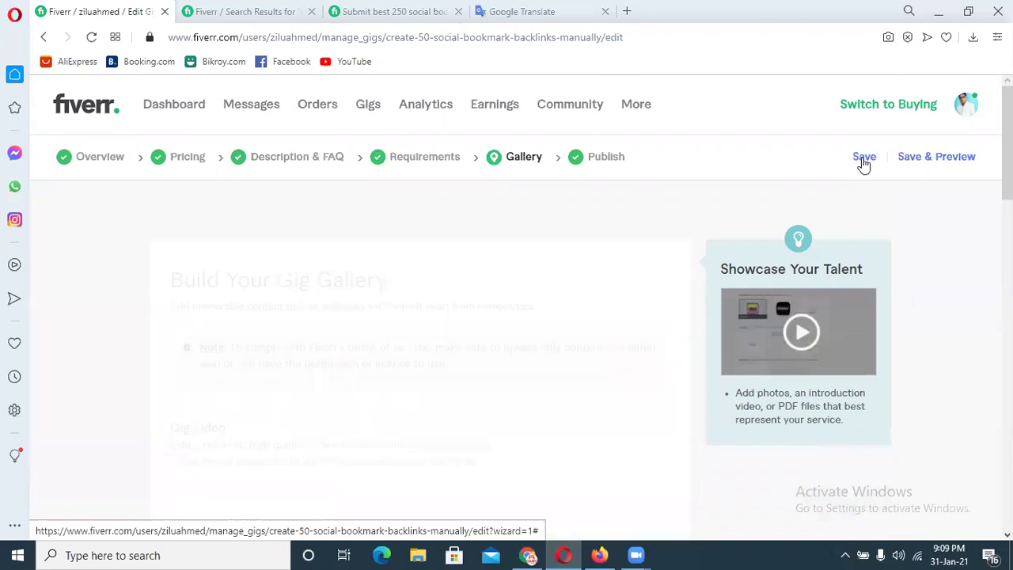
Publish the gig, finish to the gigs list, and dismiss the congratulations notice.
scroll(707, 312, "down", 2)
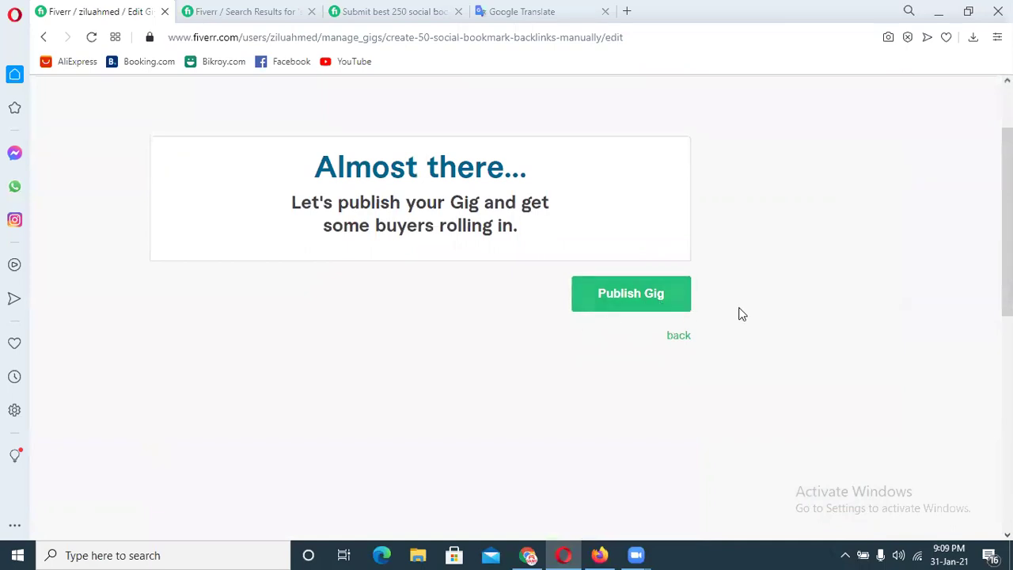
left_click(631, 310)
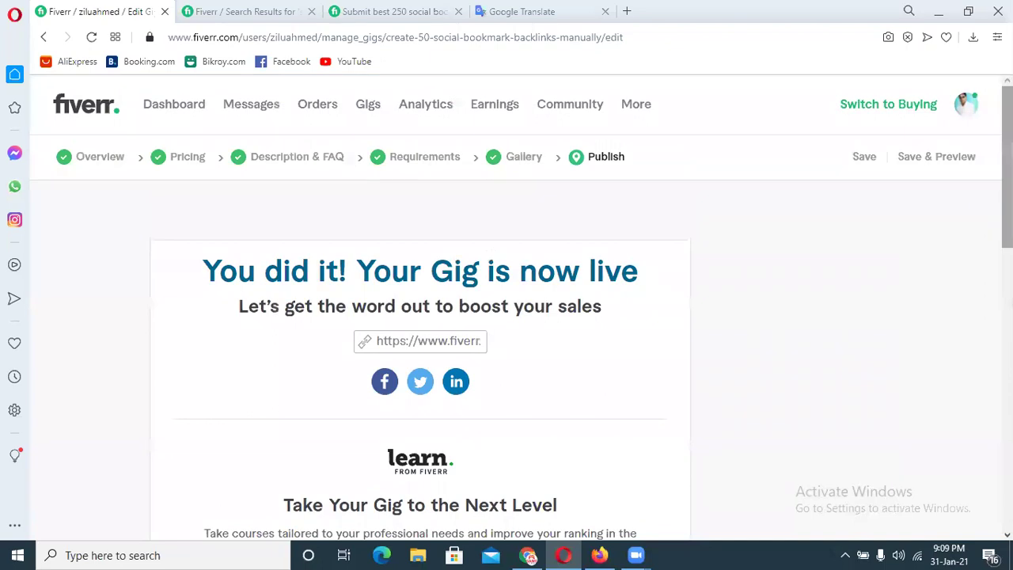
scroll(985, 190, "down", 5)
left_click(636, 407)
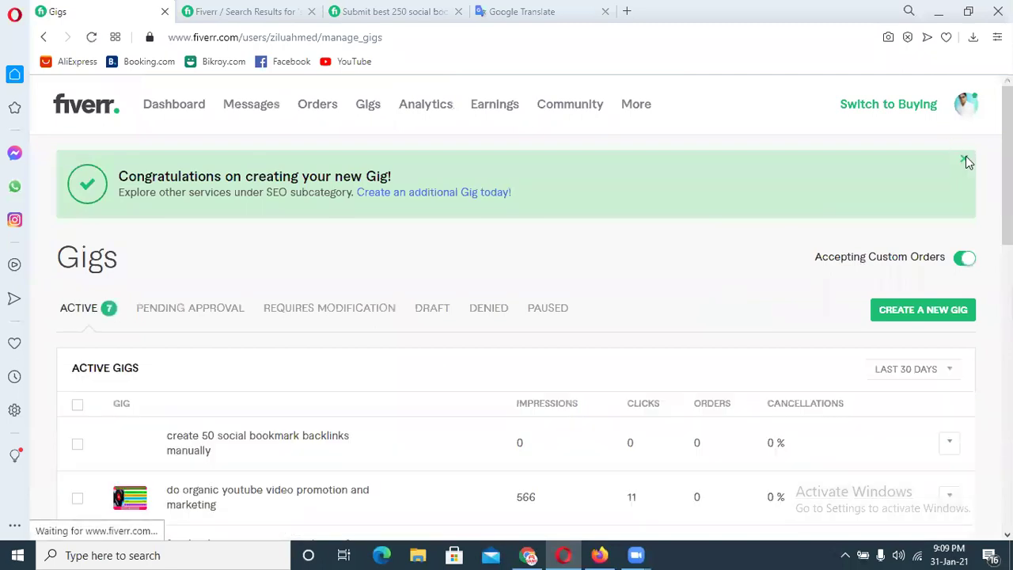
left_click(964, 160)
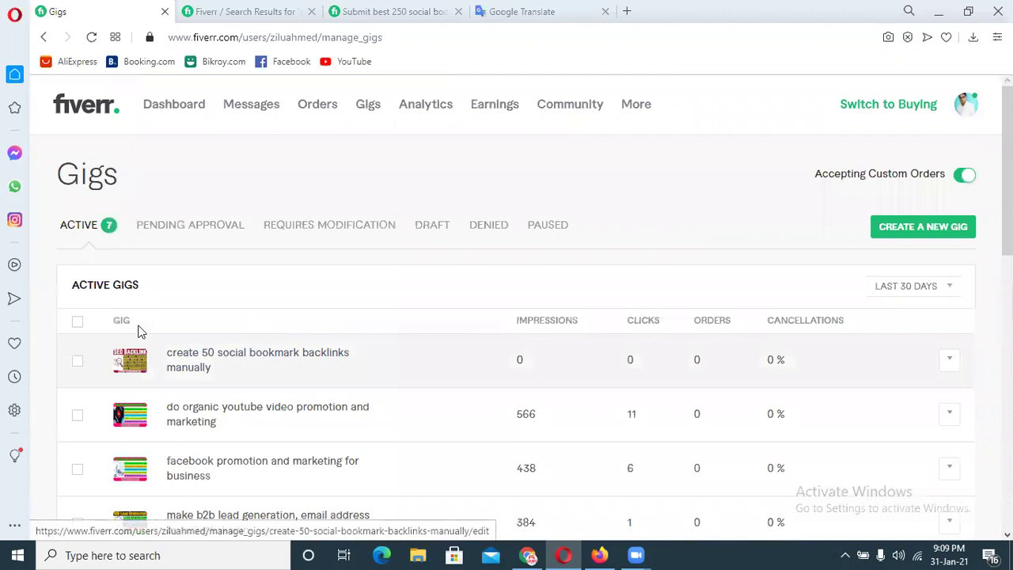
Preview the "create 50 social bookmark backlinks manually" gig and examine its image and package details.
left_click(946, 370)
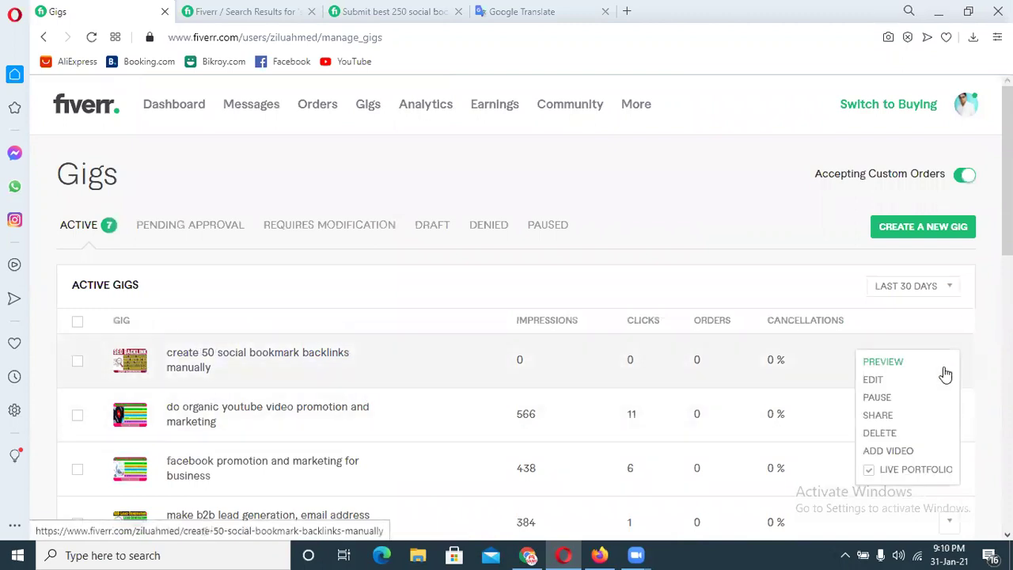
left_click(883, 364)
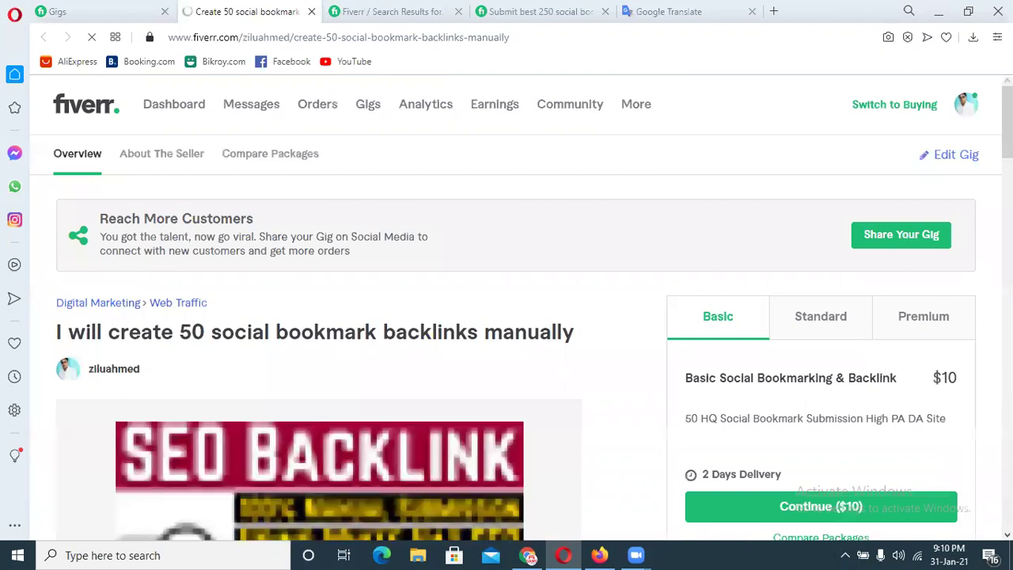
scroll(123, 271, "down", 3)
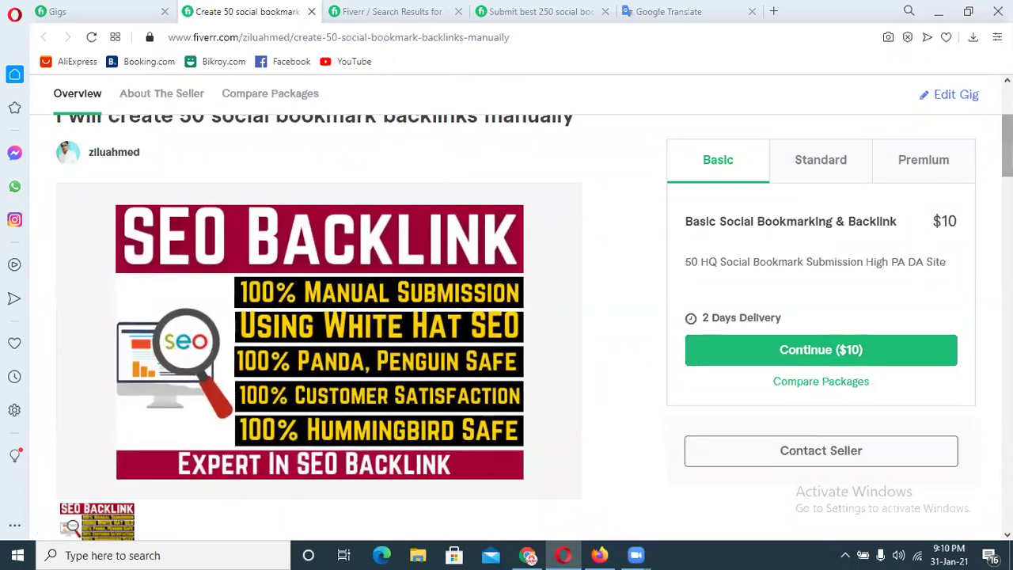
Return to the gigs list and pause the "create 50 social bookmark backlinks manually" gig.
scroll(1007, 151, "up", 3)
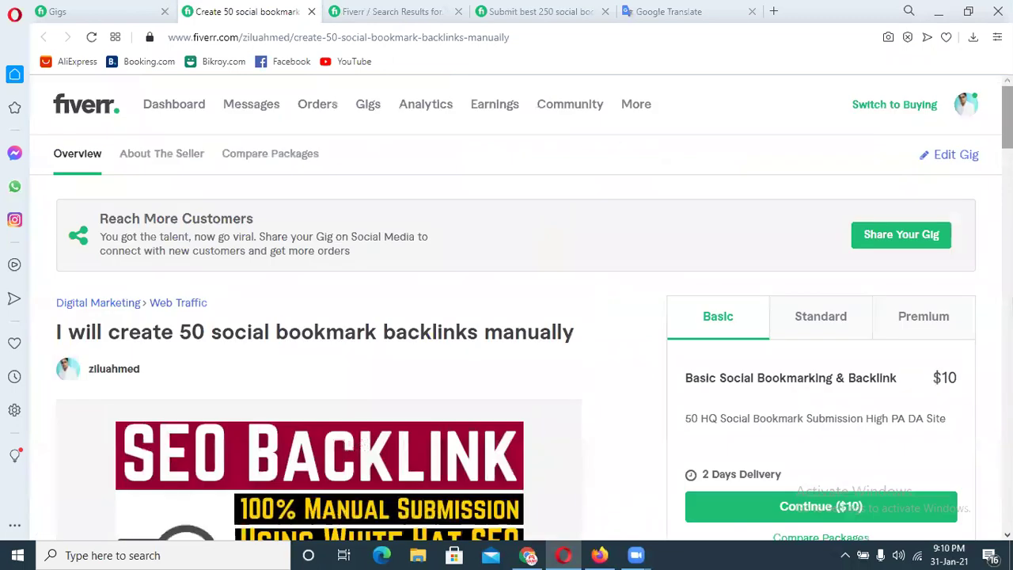
left_click(376, 114)
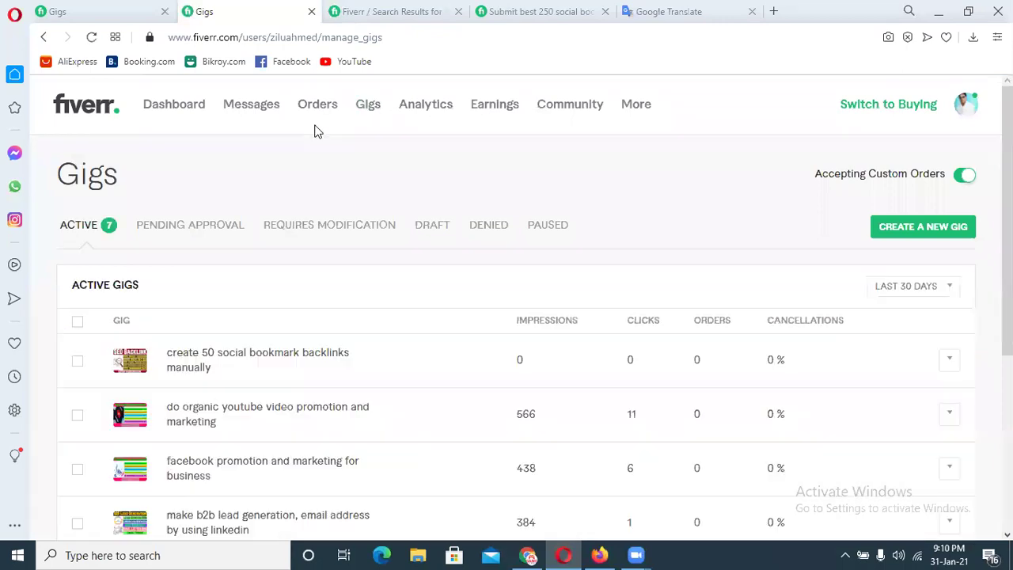
left_click(951, 364)
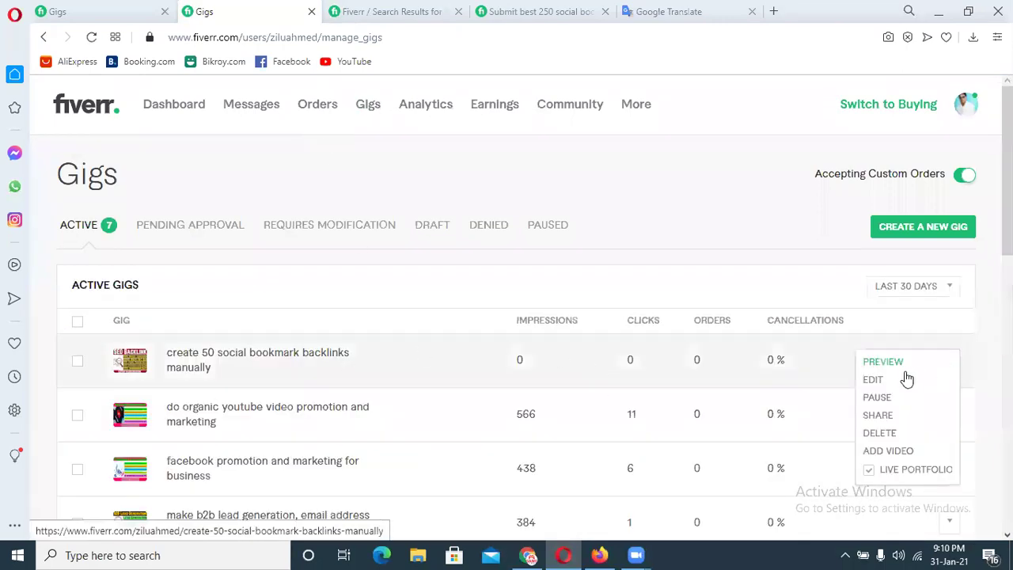
left_click(877, 397)
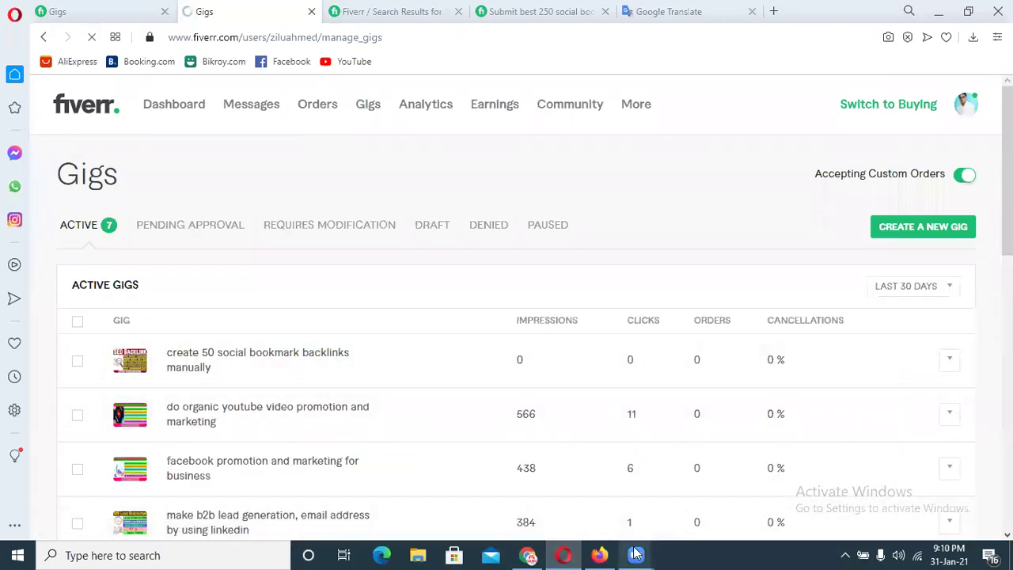
Switch to the SEO Backlink design in Canva and examine its heading and feature text lines up close.
left_click(527, 554)
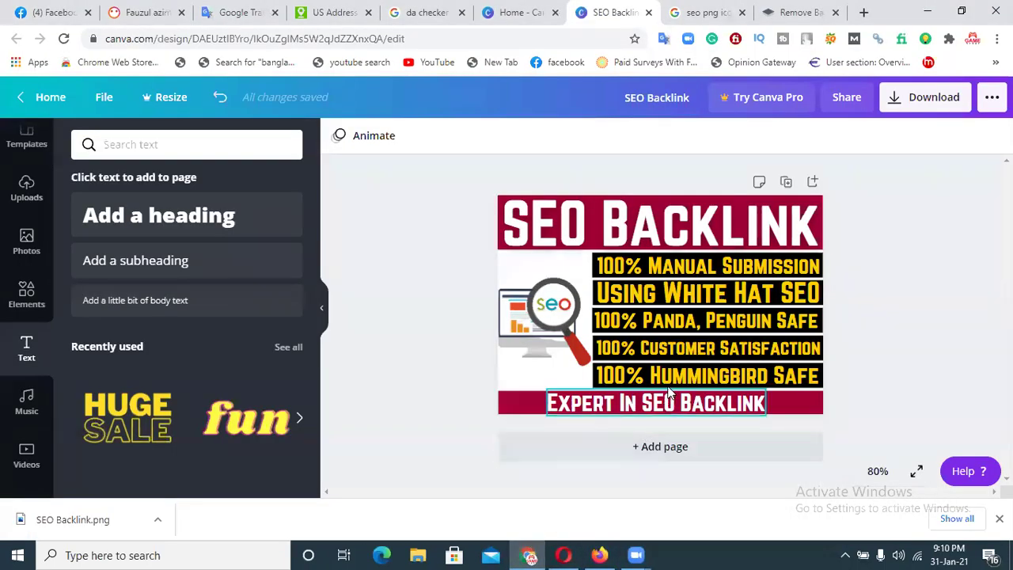
left_click(747, 298)
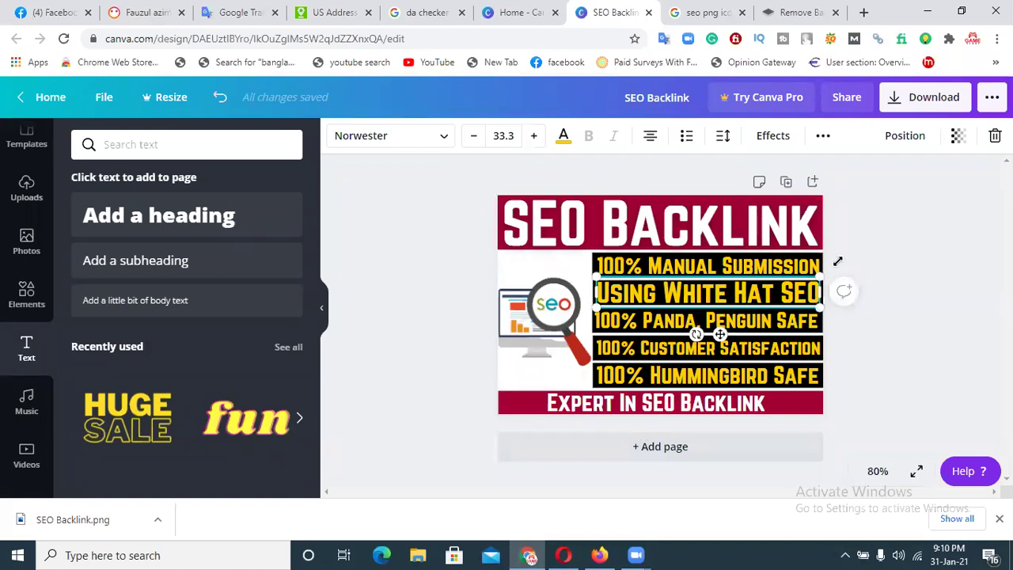
left_click(882, 228)
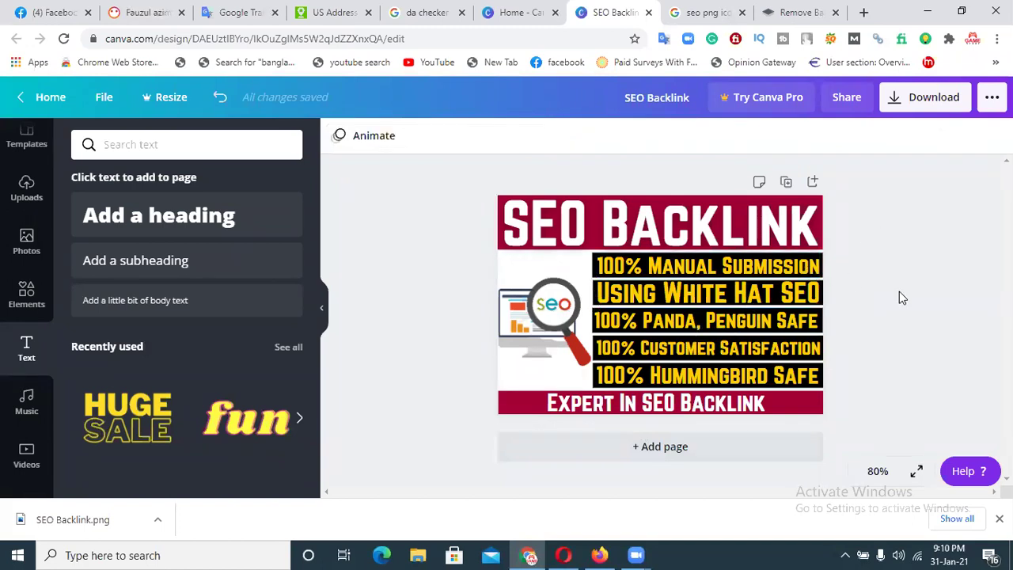
scroll(900, 296, "up", 5, "ctrl")
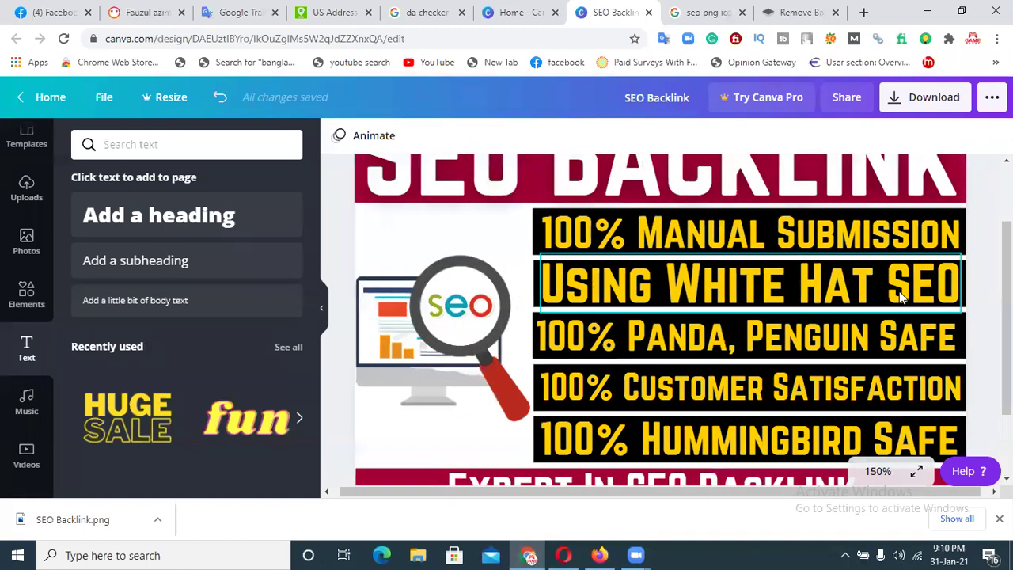
scroll(899, 295, "up", 2, "ctrl")
scroll(898, 295, "up", 2, "ctrl")
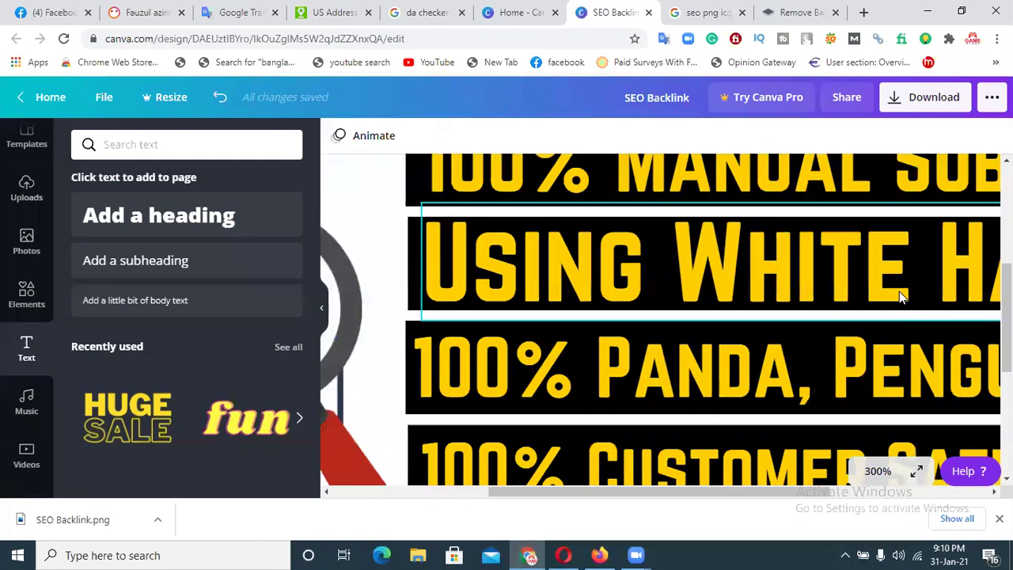
scroll(898, 291, "down", 2, "ctrl")
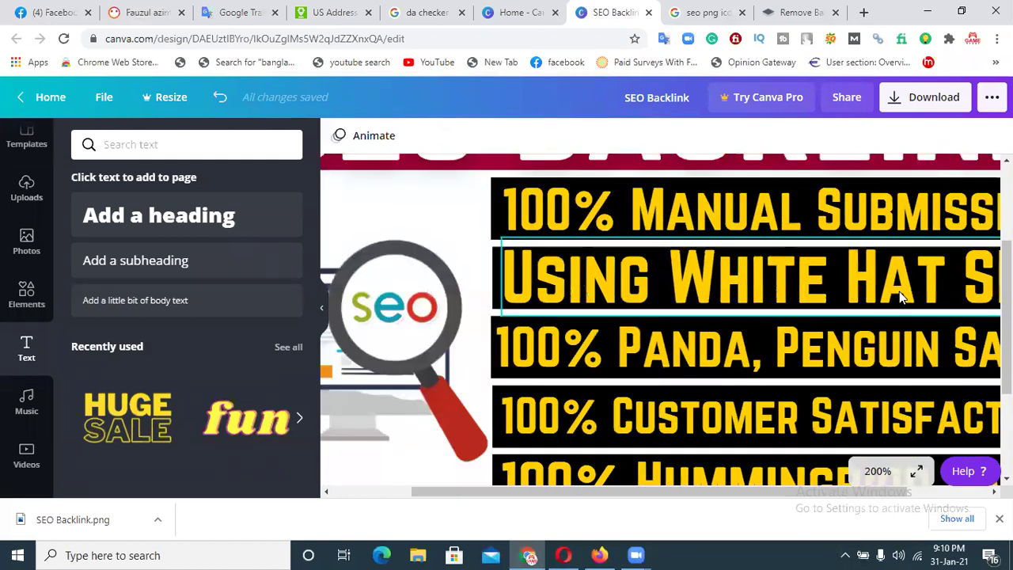
left_click(899, 292)
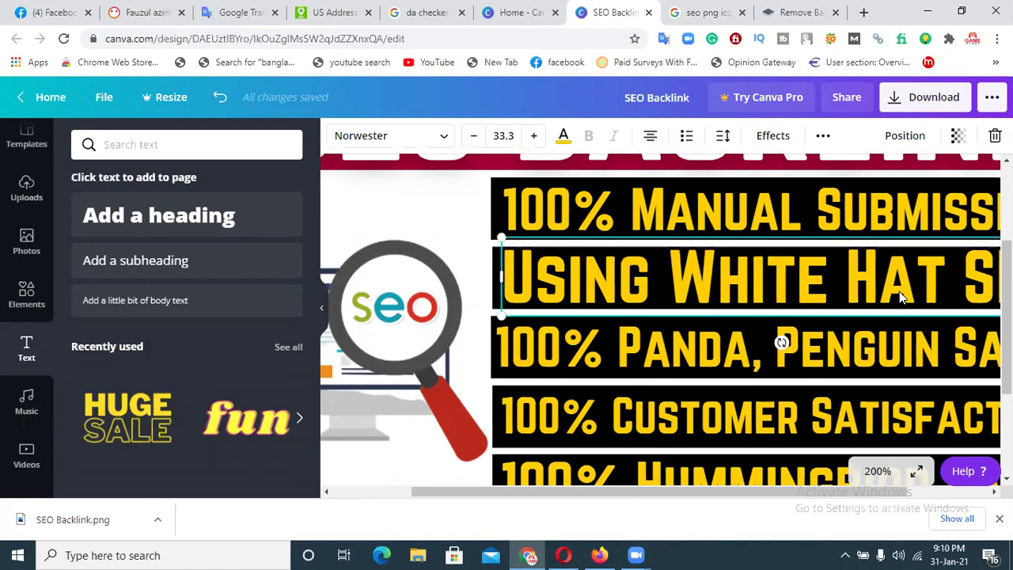
left_click(446, 221)
scroll(445, 222, "down", 2, "ctrl")
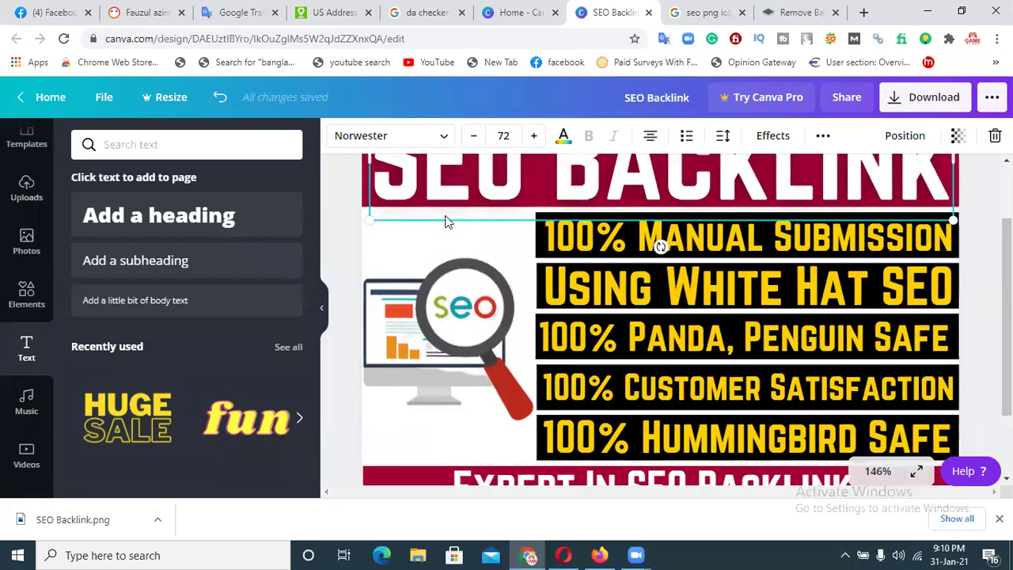
scroll(446, 221, "down", 3, "ctrl")
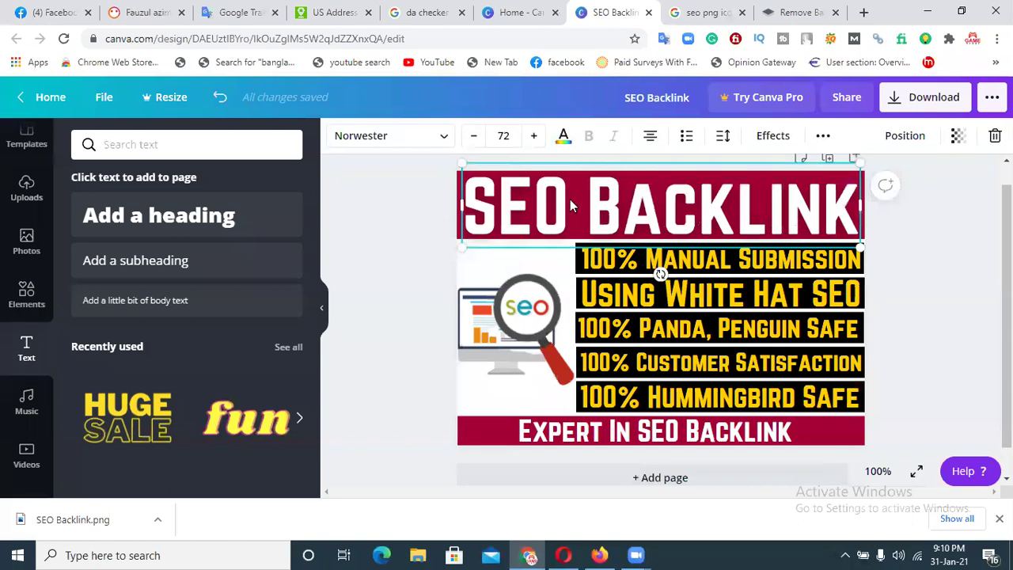
Download the design again as a PNG image and save it to the Desktop as SEO Backlink (1).
left_click(926, 316)
left_click(926, 104)
left_click(881, 356)
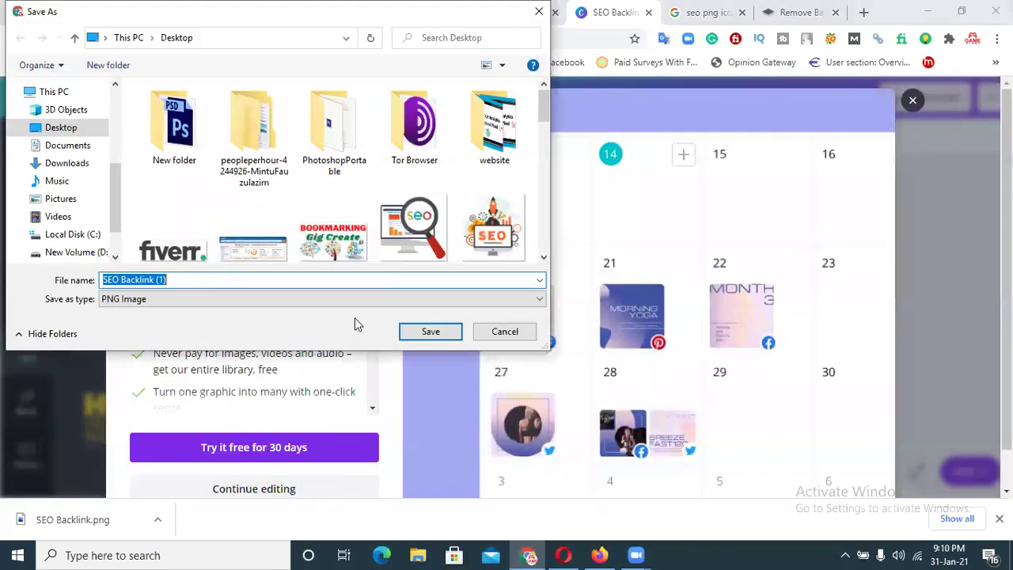
left_click(427, 332)
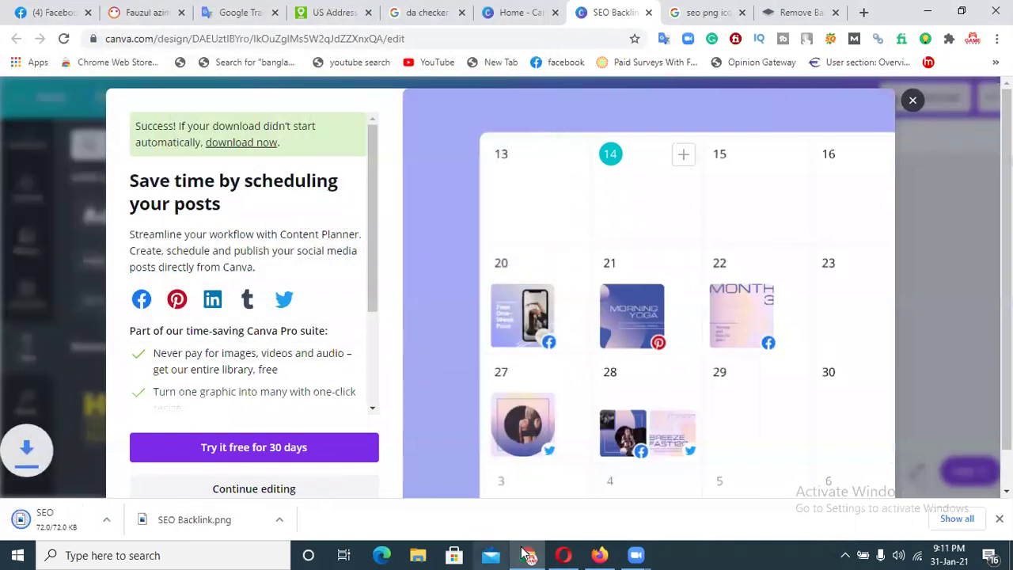
Switch back to Fiverr and open the paused "create 50 social bookmark backlinks manually" gig for editing.
left_click(563, 555)
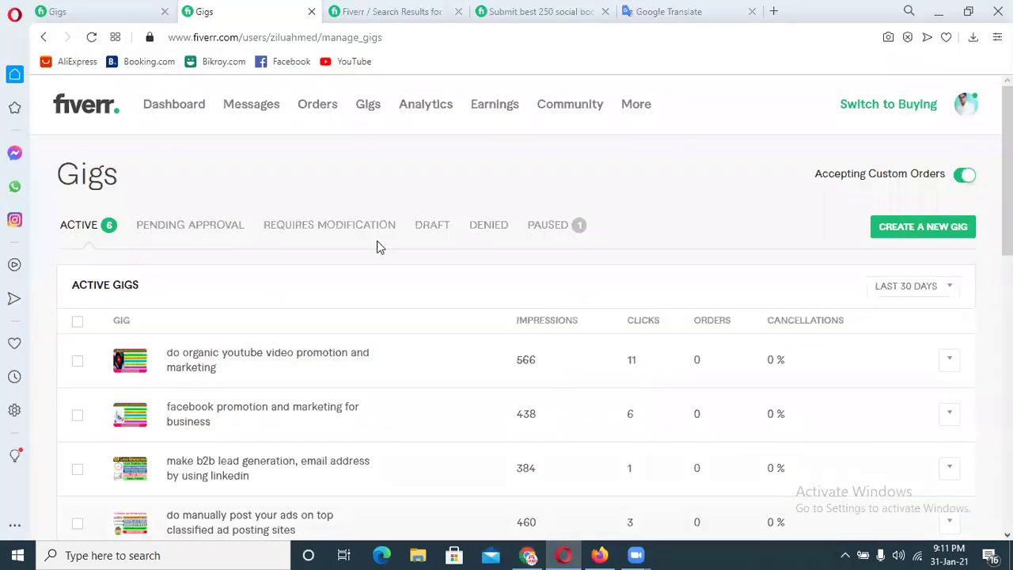
left_click(566, 232)
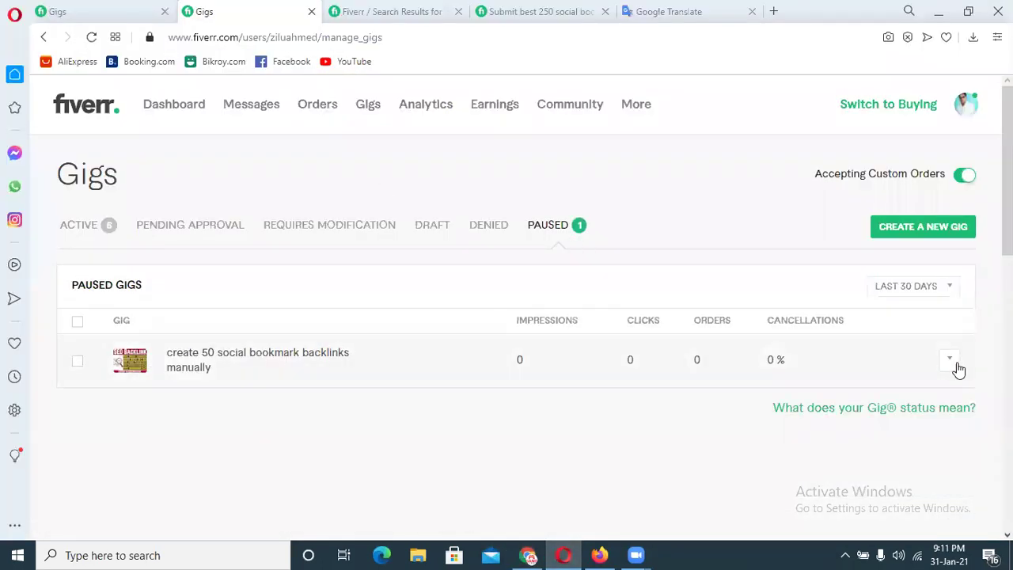
left_click(950, 360)
left_click(905, 380)
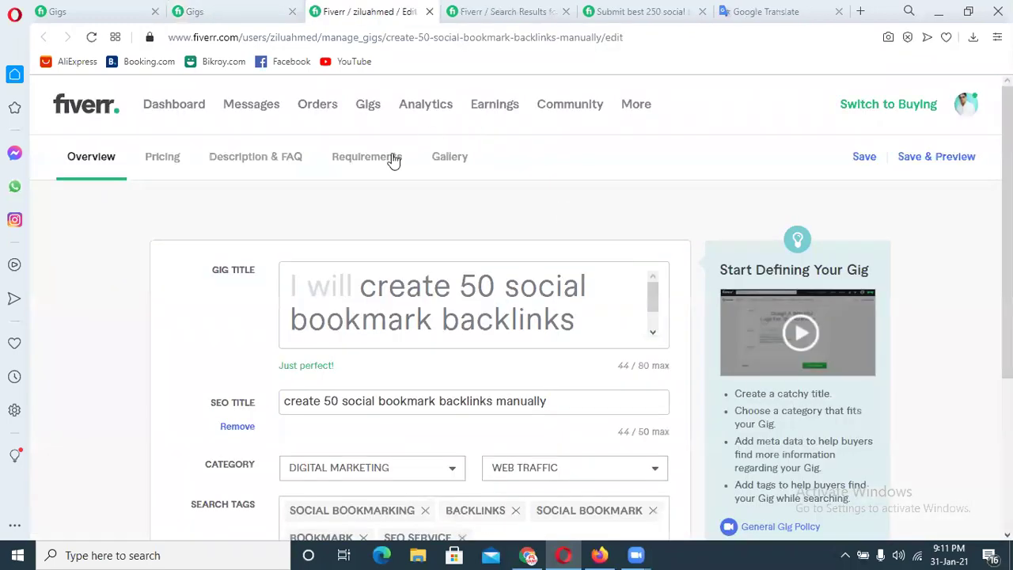
In the gig's gallery, replace the primary photo with SEO Backlink (1) from the Desktop and save the gallery.
left_click(435, 159)
scroll(435, 316, "down", 5)
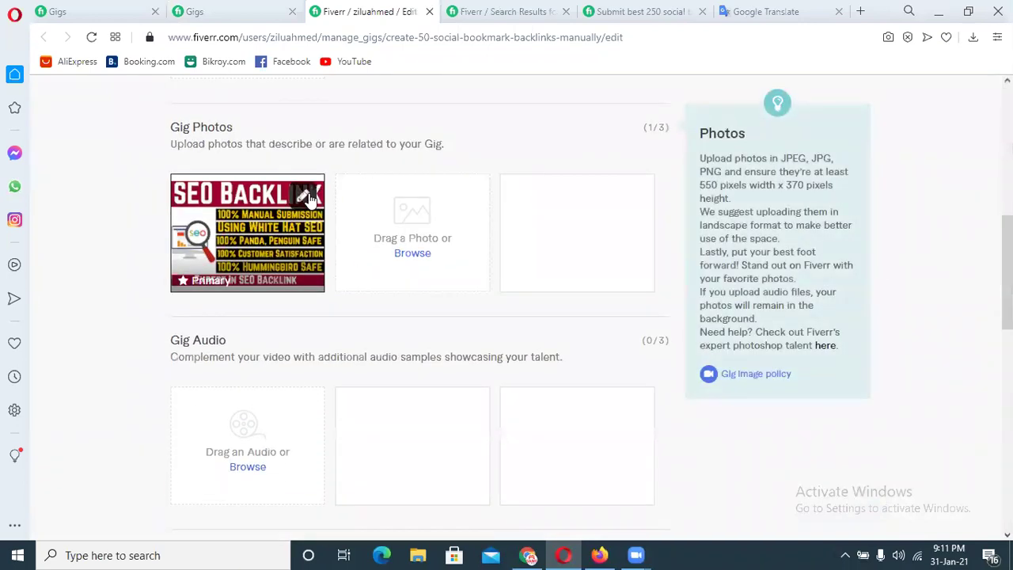
left_click(309, 196)
left_click(485, 270)
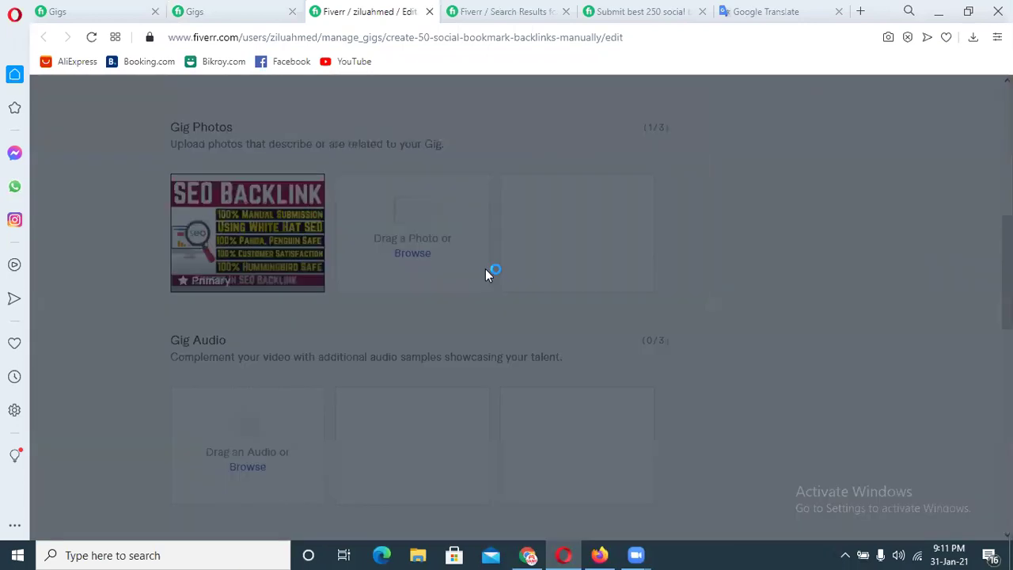
left_click_drag(494, 102, 487, 251)
left_click(261, 149)
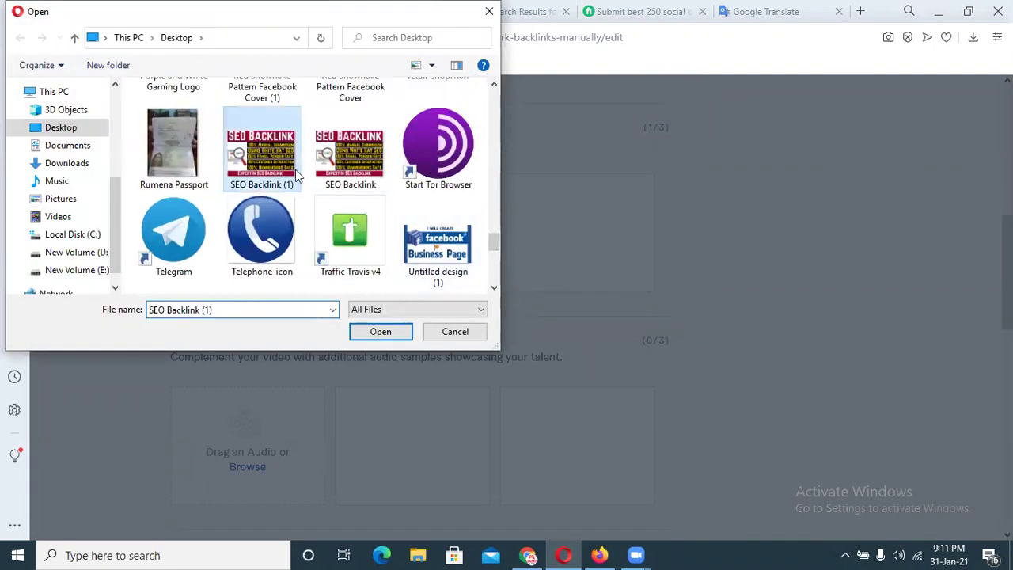
left_click(395, 333)
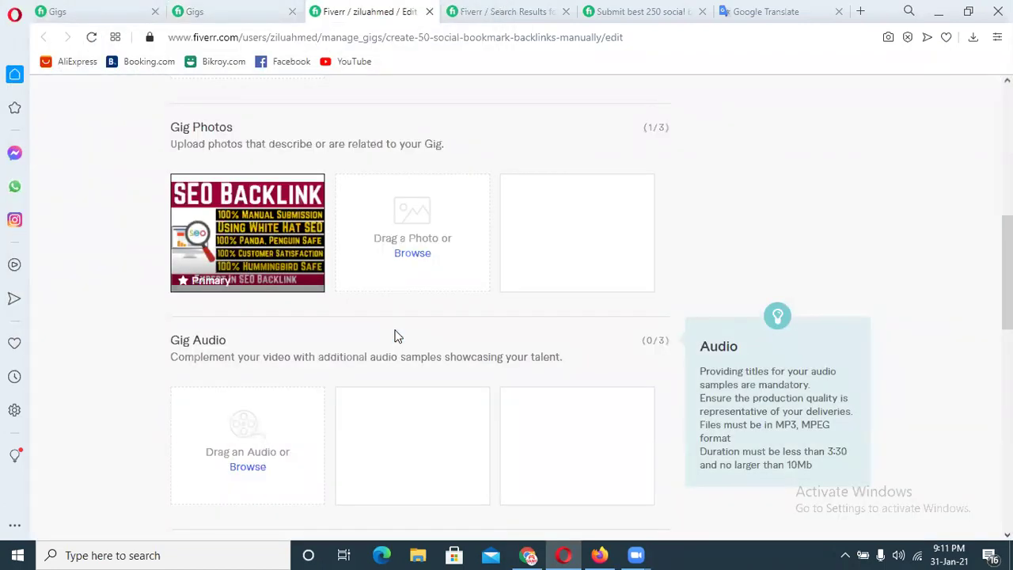
scroll(396, 336, "down", 5)
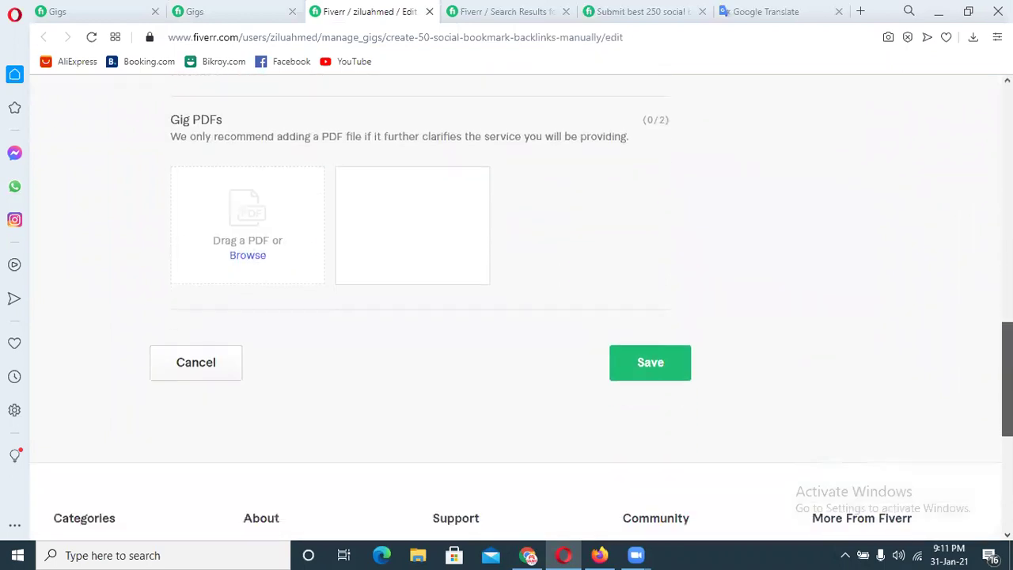
left_click(669, 348)
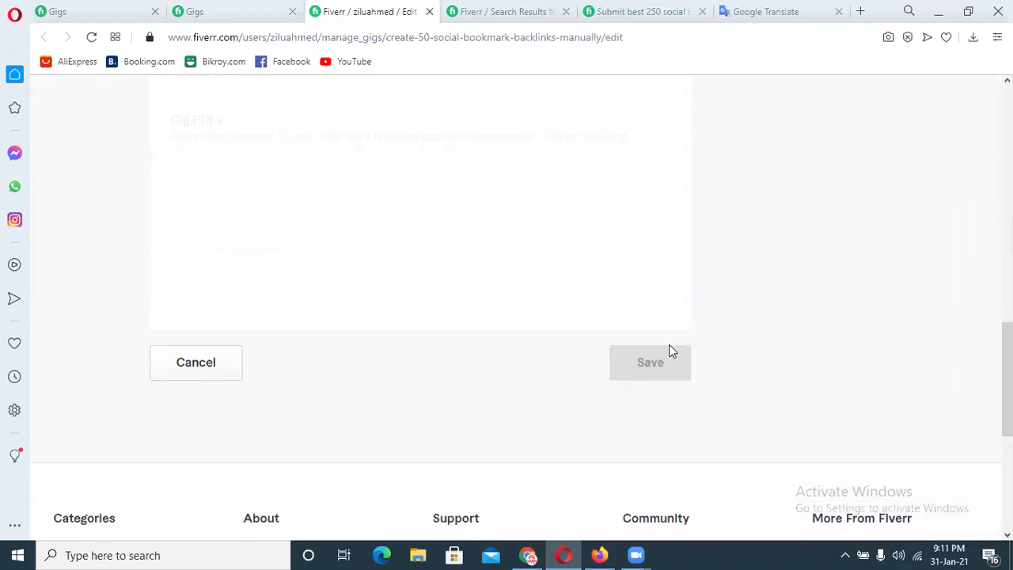
Close the gig editor, refresh the gigs list, and reactivate the paused social bookmark backlinks gig.
left_click(430, 12)
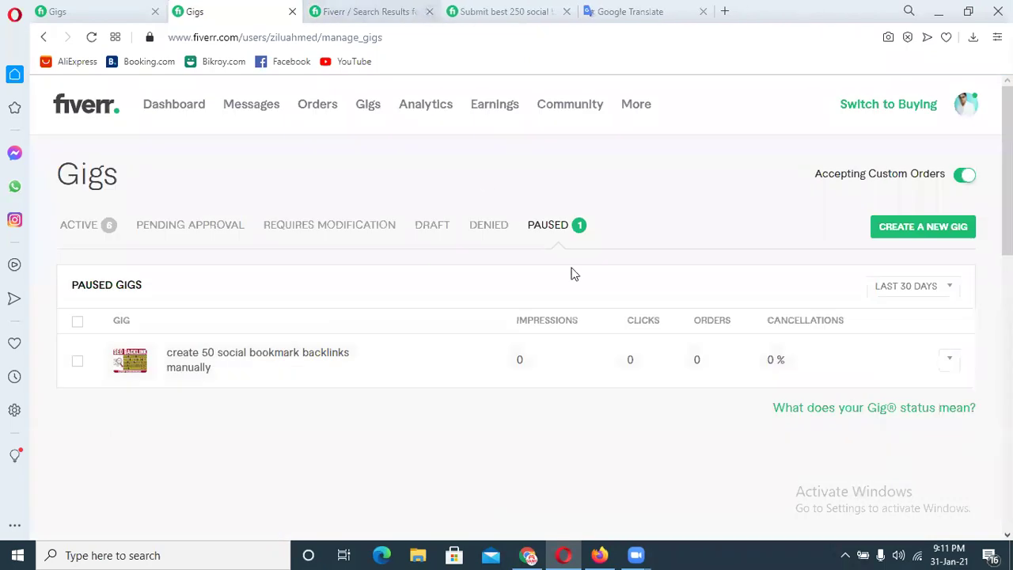
left_click(93, 38)
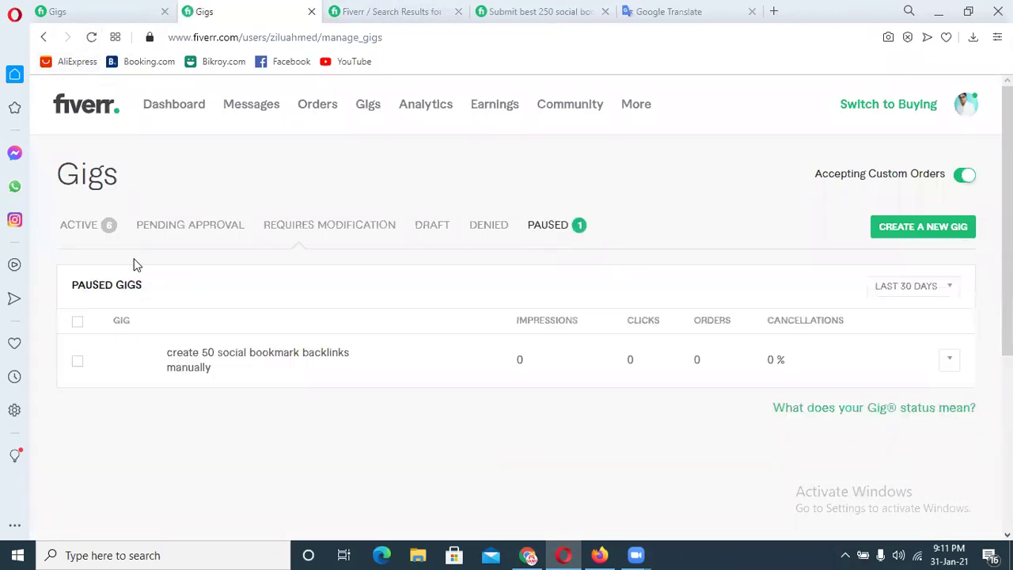
left_click(77, 362)
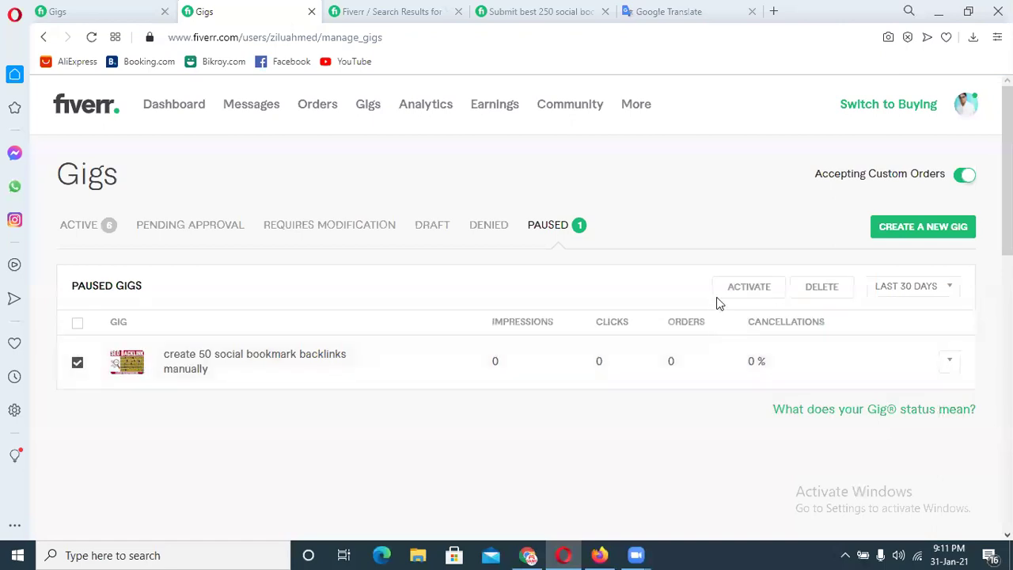
left_click(746, 290)
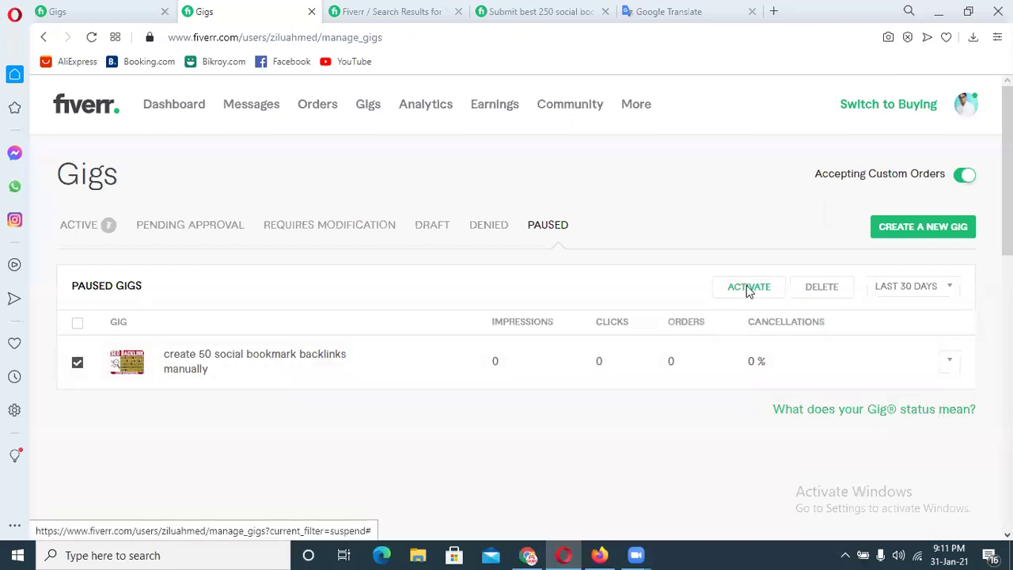
Preview the social bookmark backlinks gig from the active gigs and examine its replaced image.
left_click(71, 234)
left_click(950, 360)
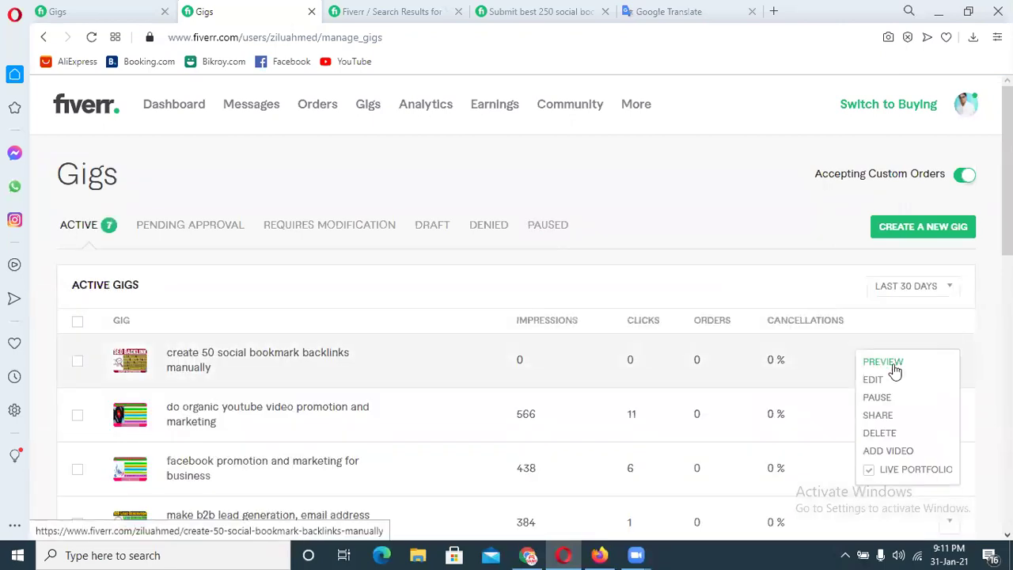
left_click(894, 365)
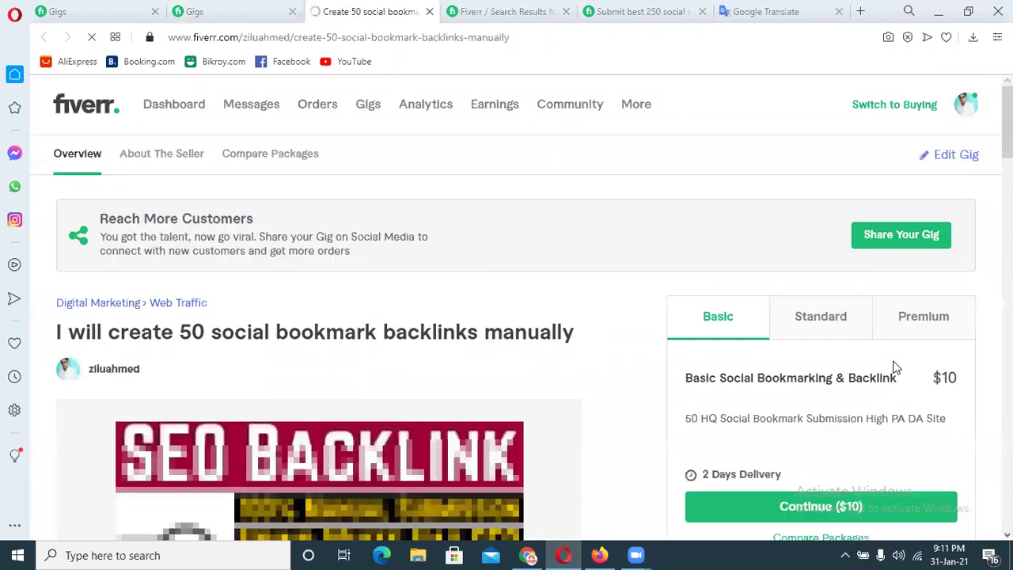
scroll(894, 365, "down", 2)
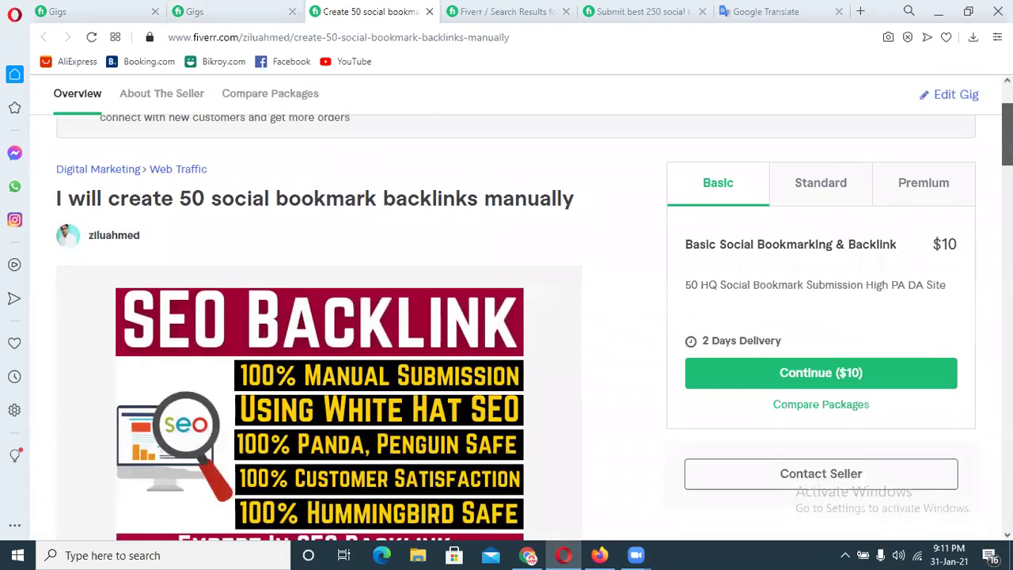
scroll(507, 316, "down", 2)
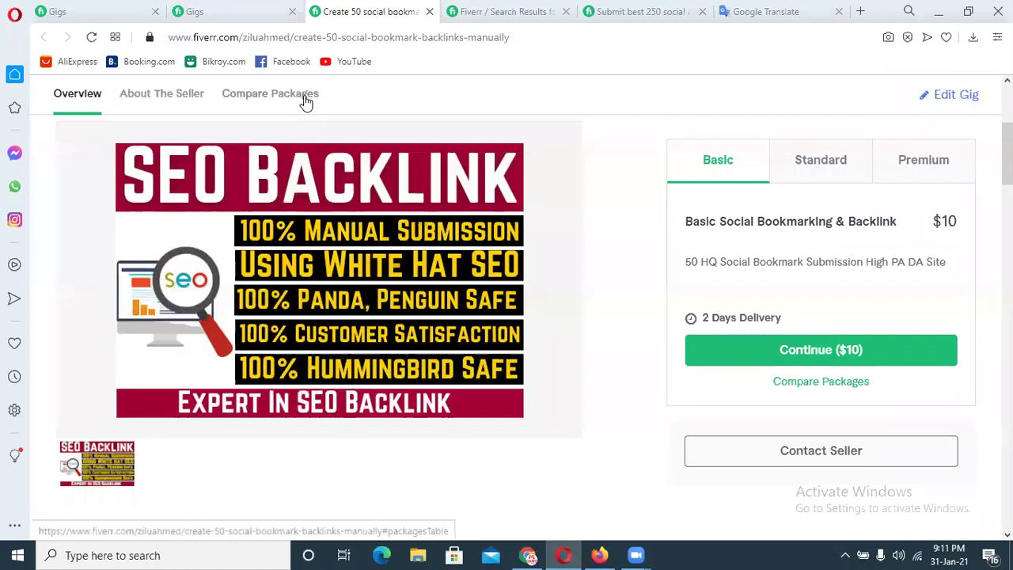
scroll(1006, 142, "up", 2)
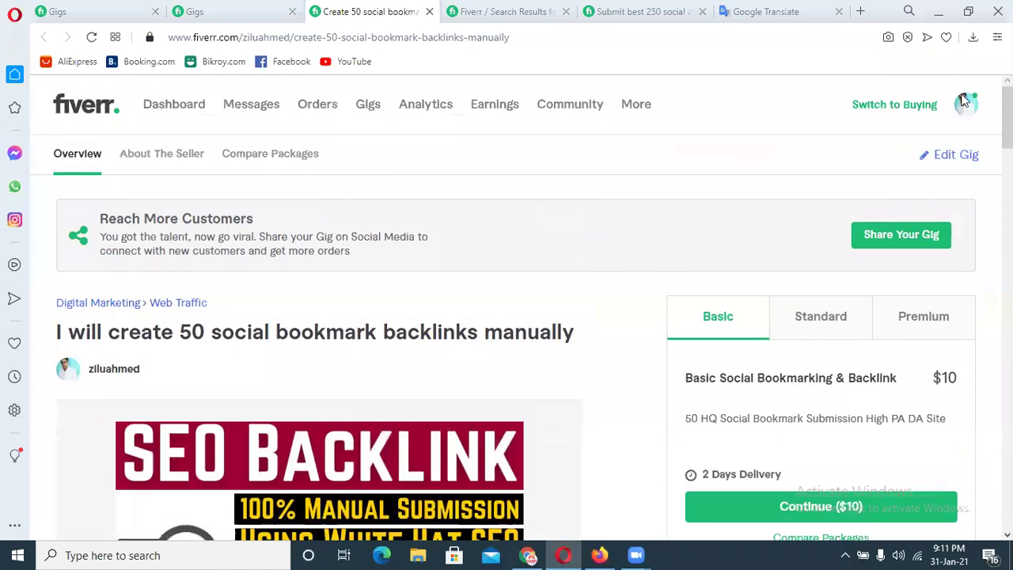